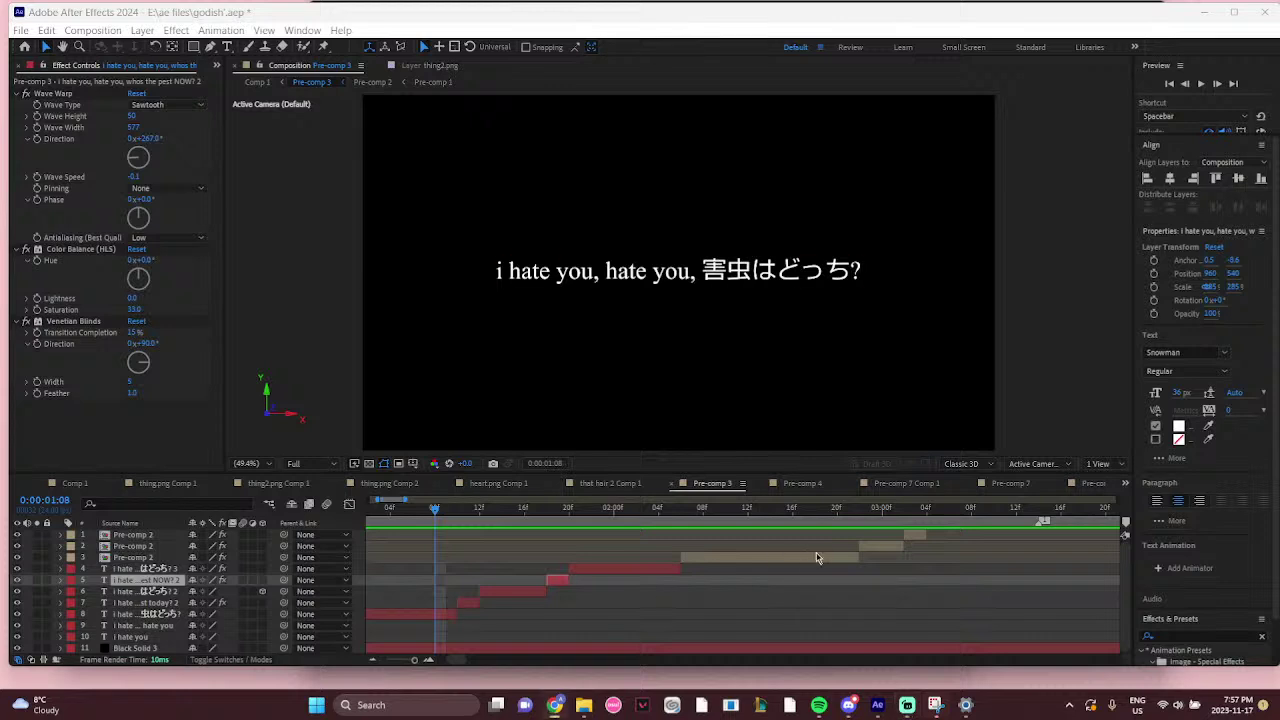
Inspect the effects on the "whos the pest today?" and "whos the pest NOW?" text layers in Pre-comp 3
click(412, 530)
drag(424, 529, 469, 607)
click(469, 605)
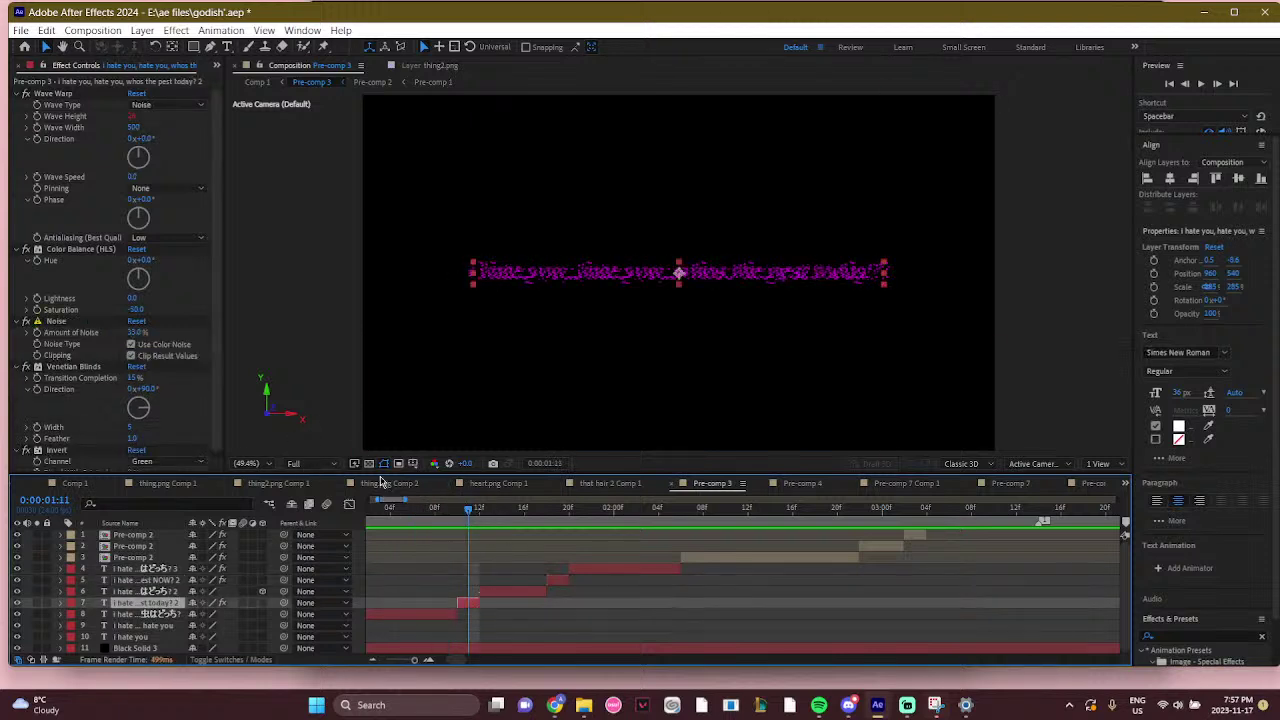
click(460, 518)
drag(455, 517, 714, 548)
click(558, 508)
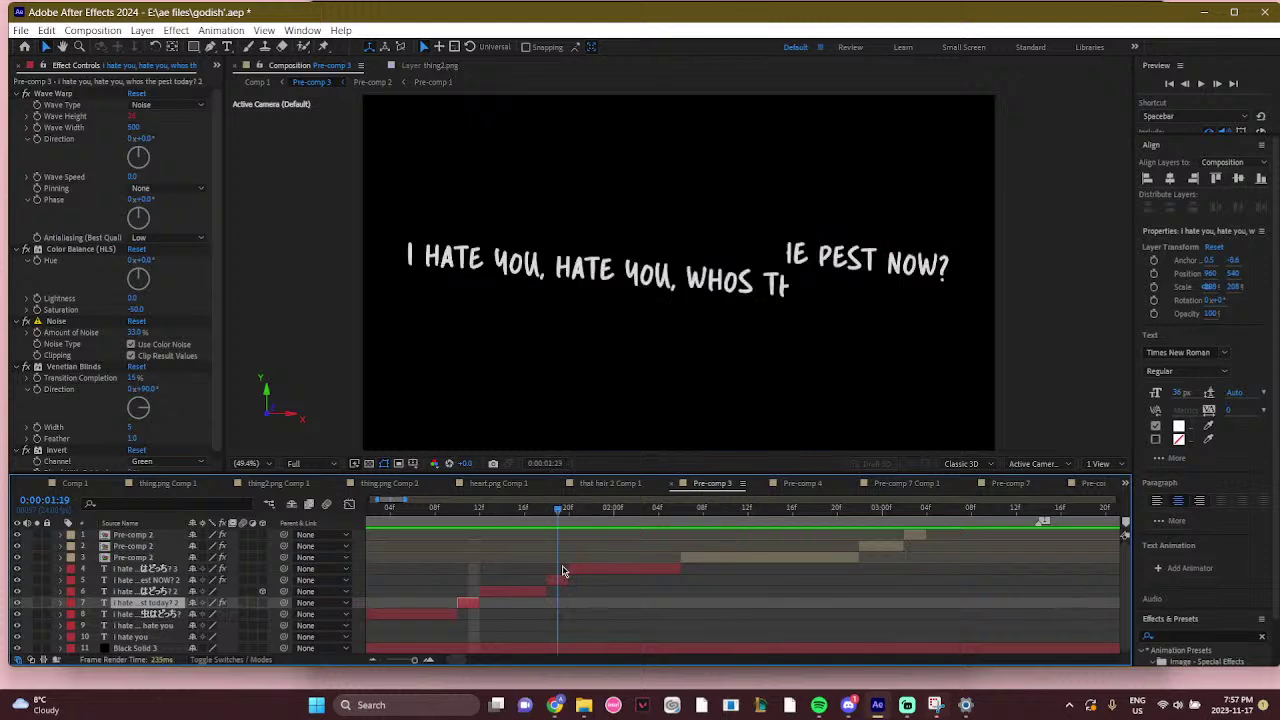
click(558, 580)
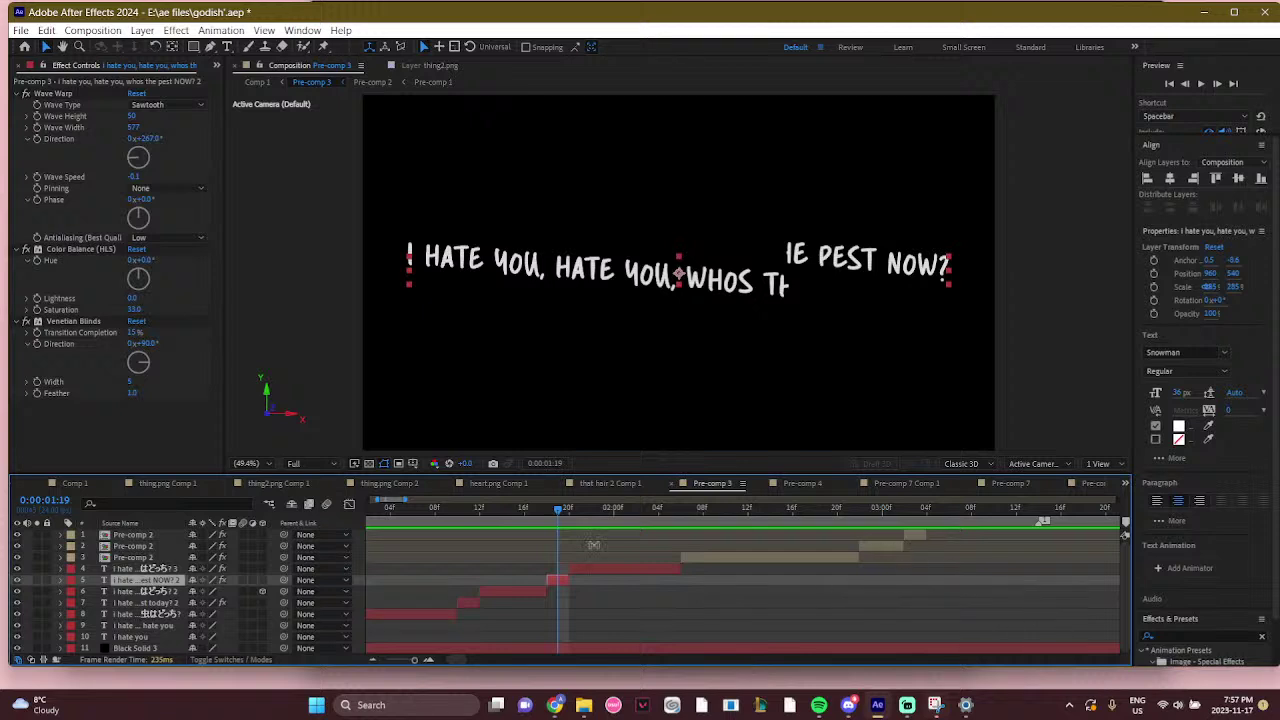
Scrub through the lyric text layers of Pre-comp 3 from the beginning to 0:00:01:22
drag(588, 519, 968, 518)
click(458, 518)
scroll(430, 513, up, 3)
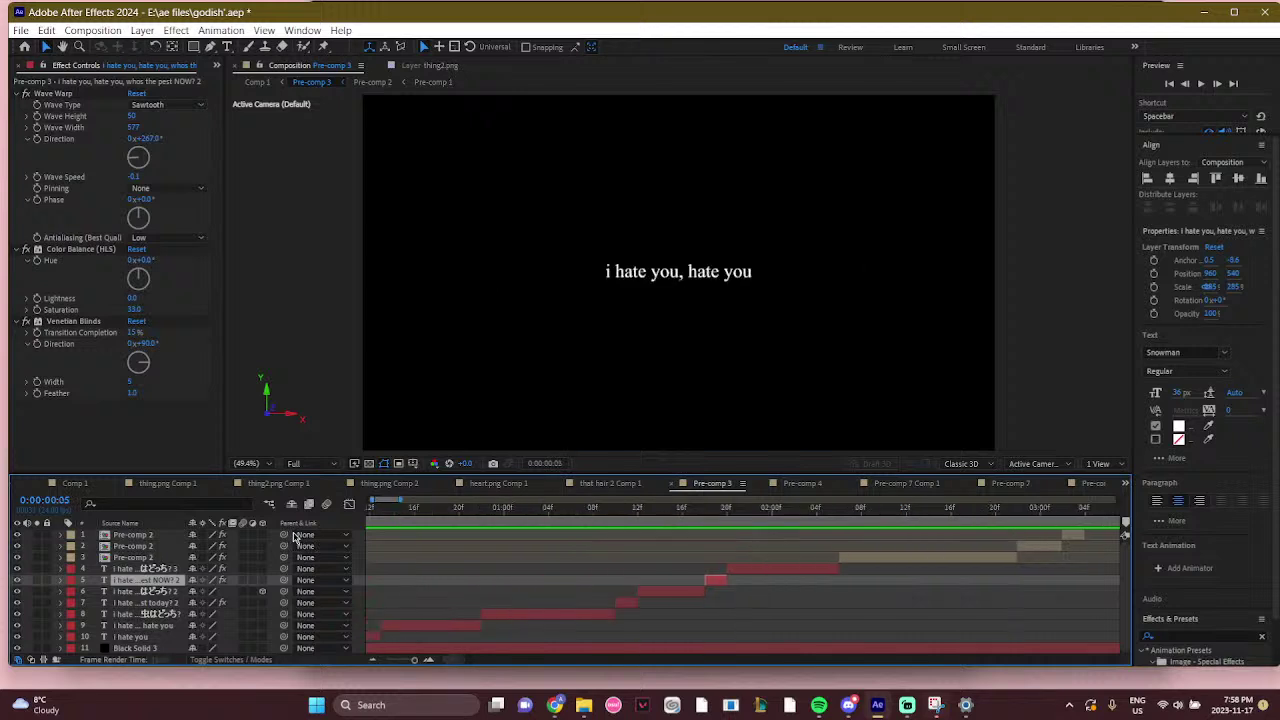
drag(430, 513, 428, 516)
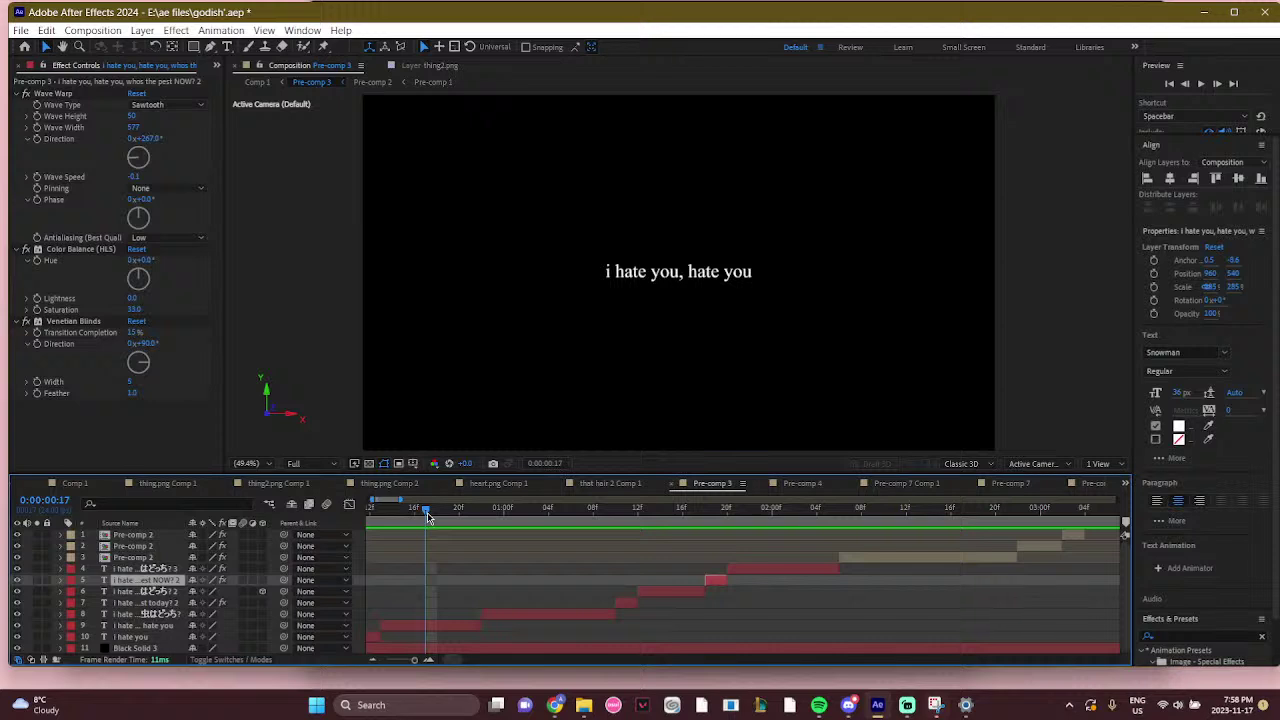
drag(428, 517, 622, 531)
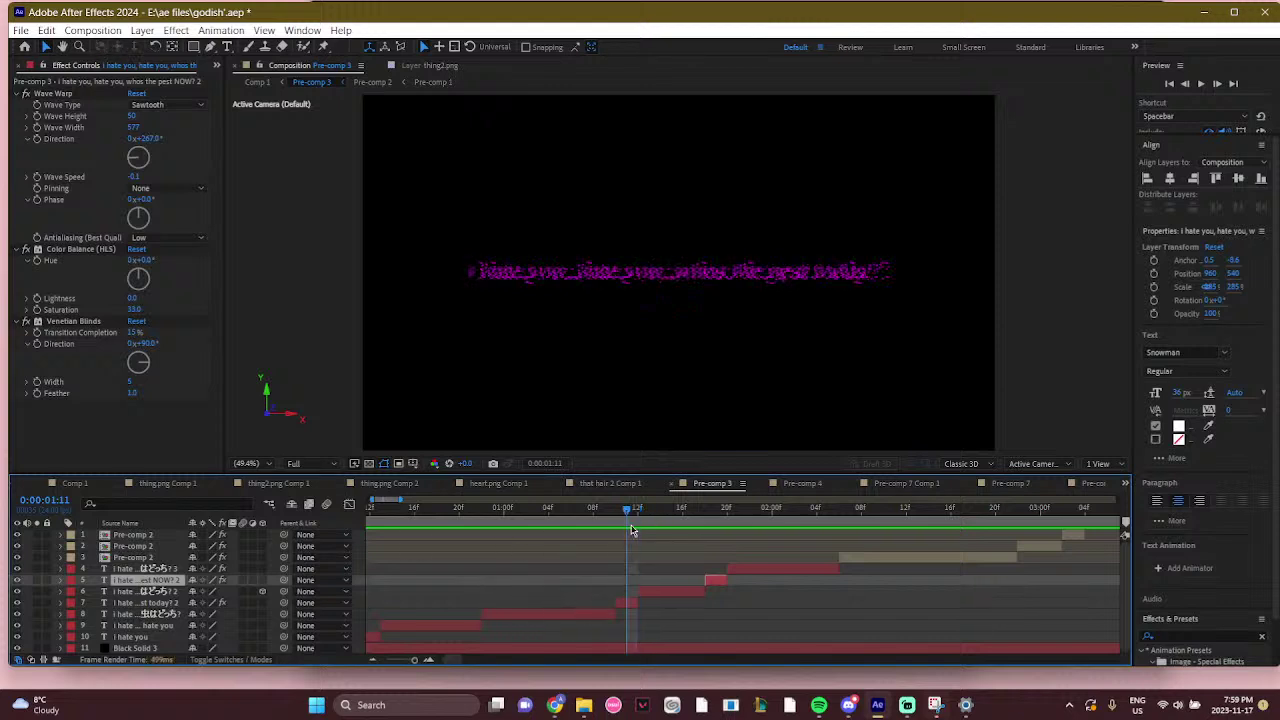
drag(629, 530, 751, 525)
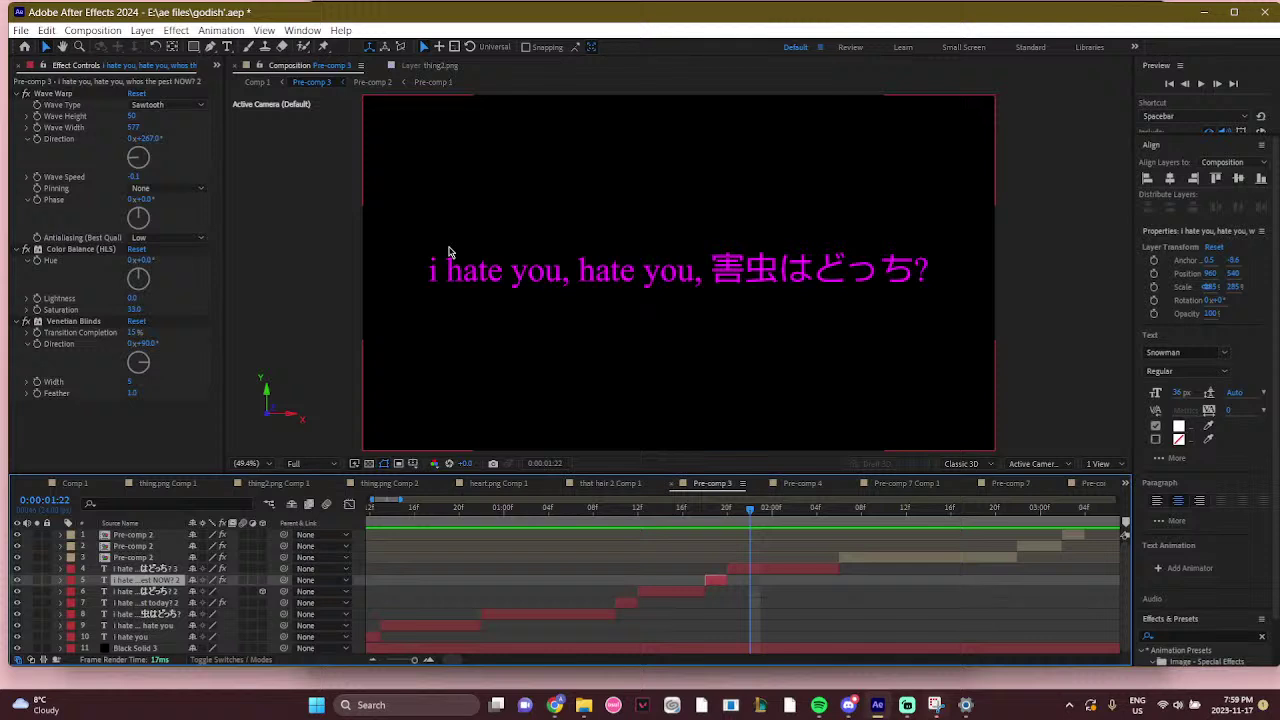
Open Comp 1 and review the opening lyric text between about 0:00:01:02 and 0:00:02:04
click(257, 82)
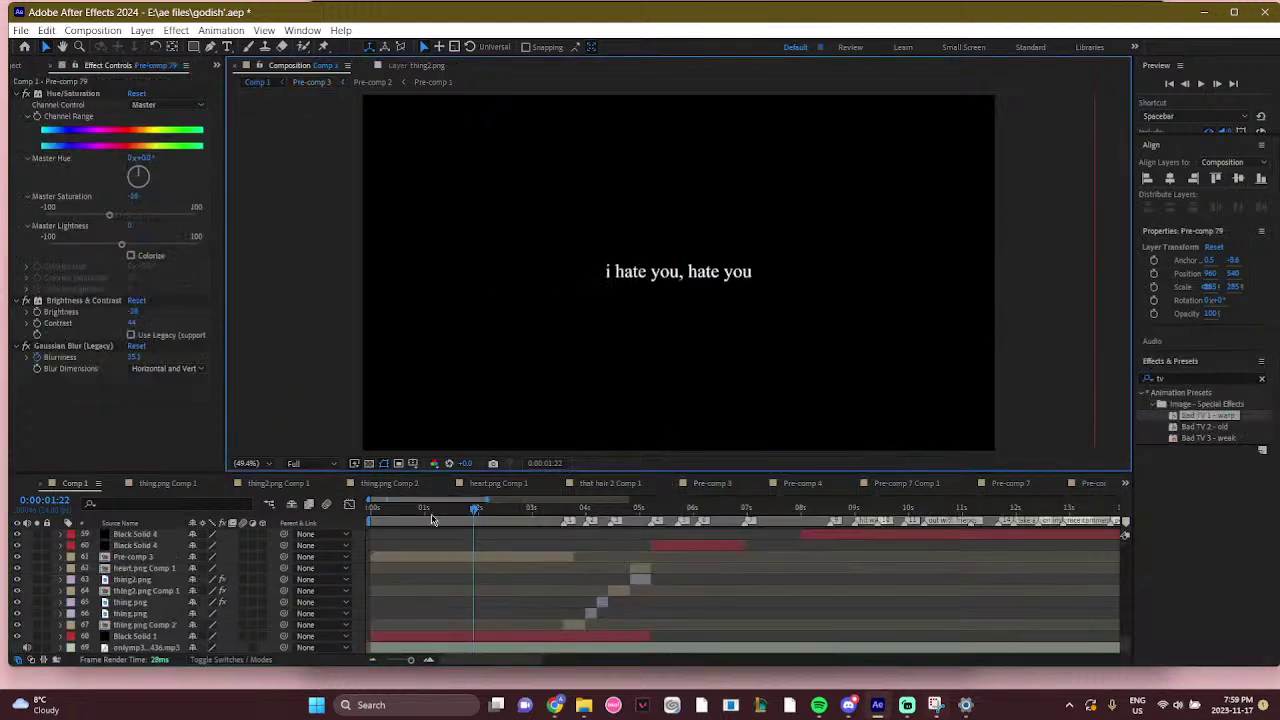
drag(475, 508, 447, 509)
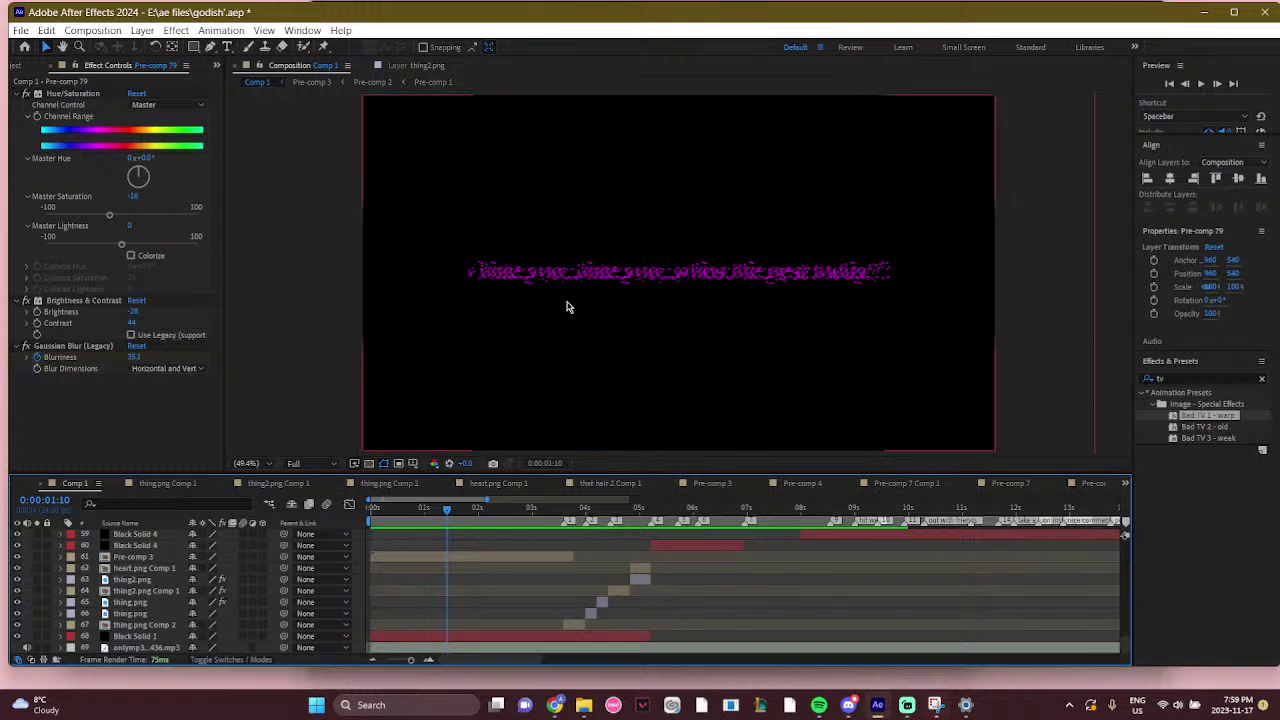
key(j)
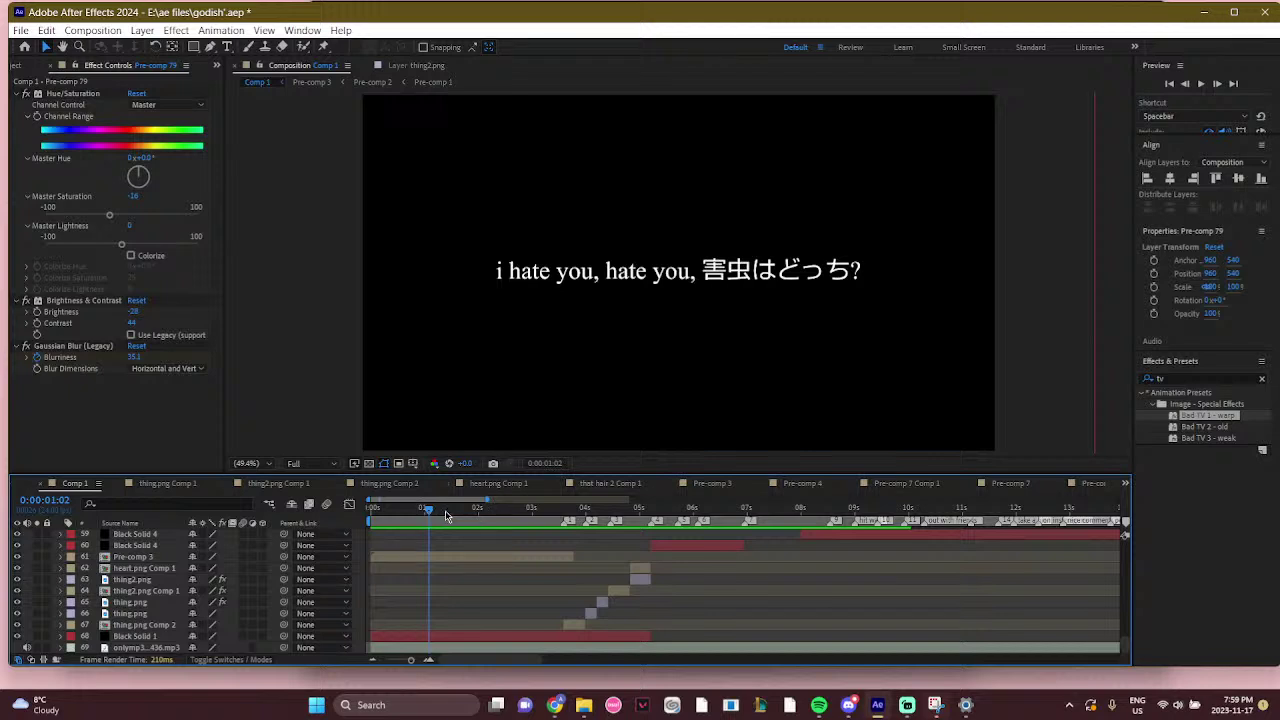
click(445, 510)
drag(445, 510, 481, 510)
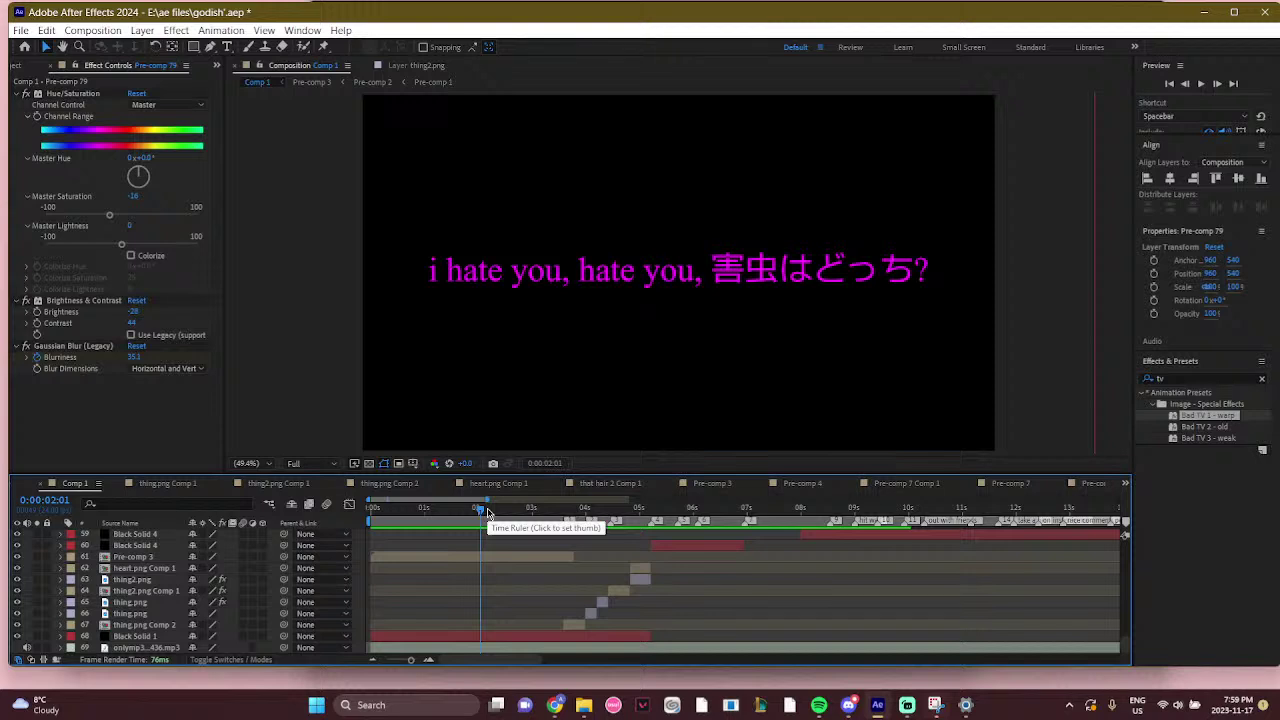
click(487, 510)
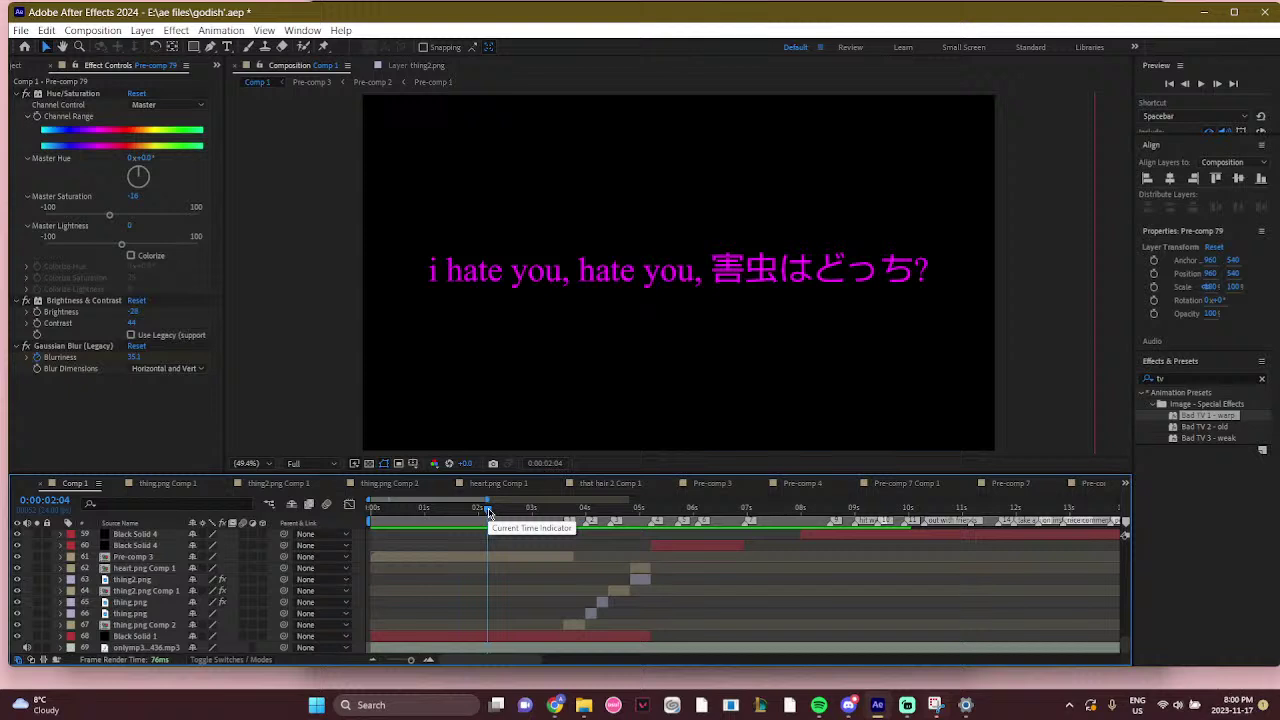
drag(487, 512, 449, 530)
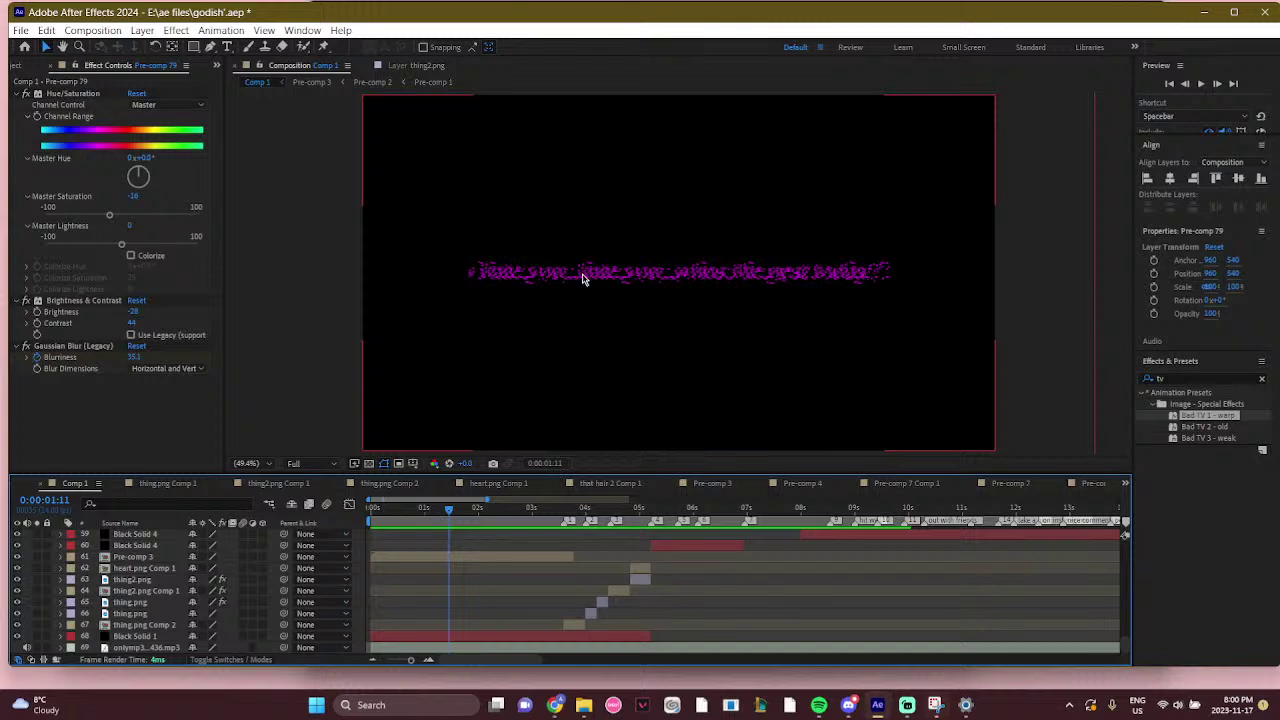
Show the Instagram post shot in Comp 1 at 0:00:03:23
click(553, 512)
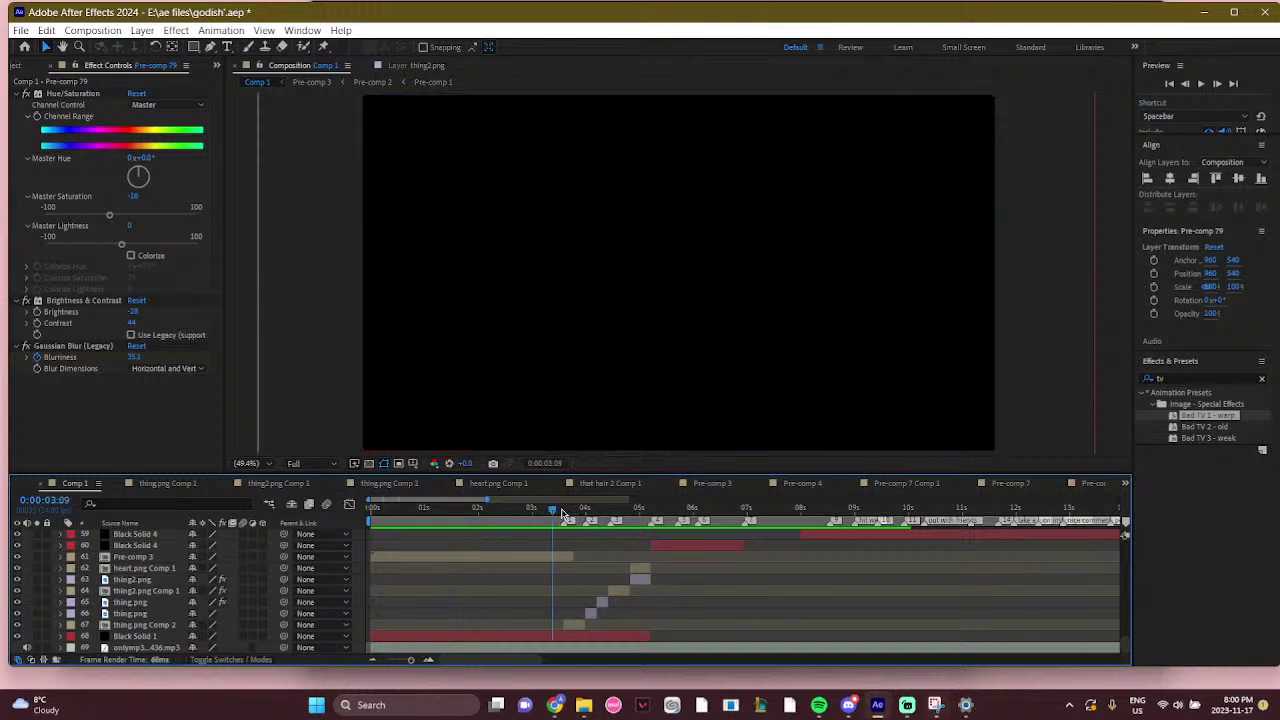
click(561, 511)
drag(561, 511, 584, 510)
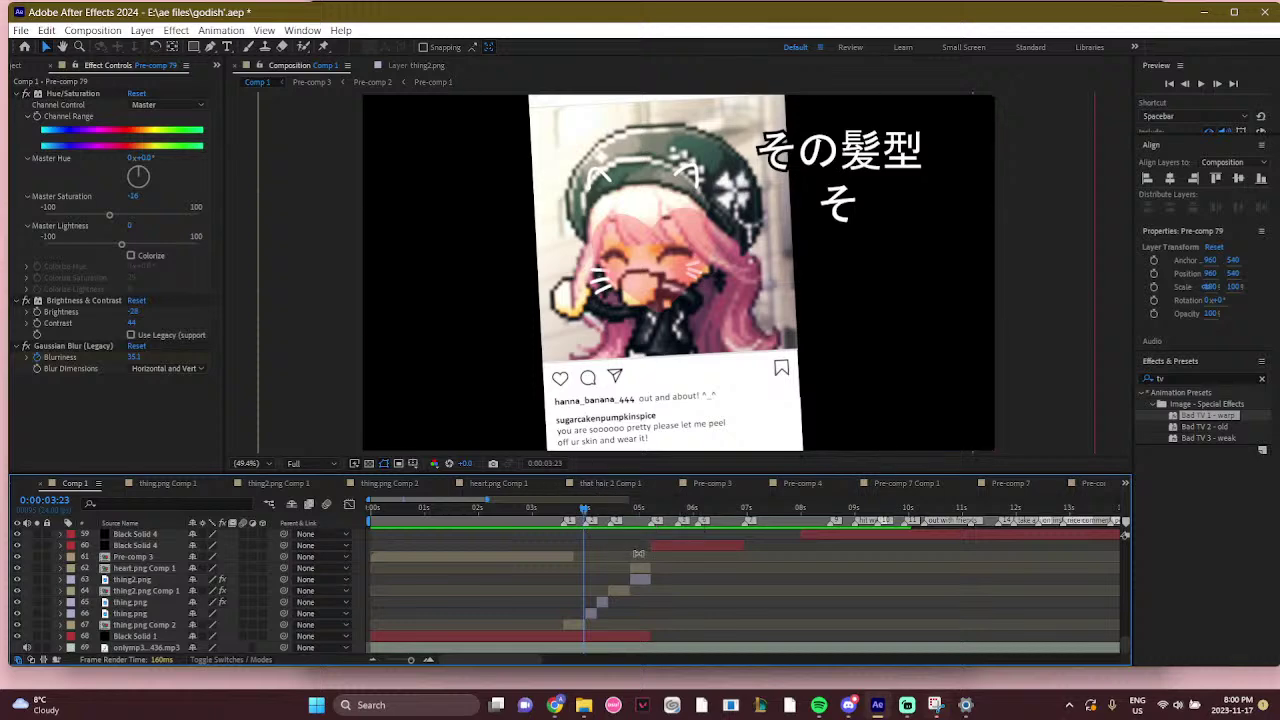
Switch to File Explorer, find the thing2 image in the Downloads folder and open it
click(584, 705)
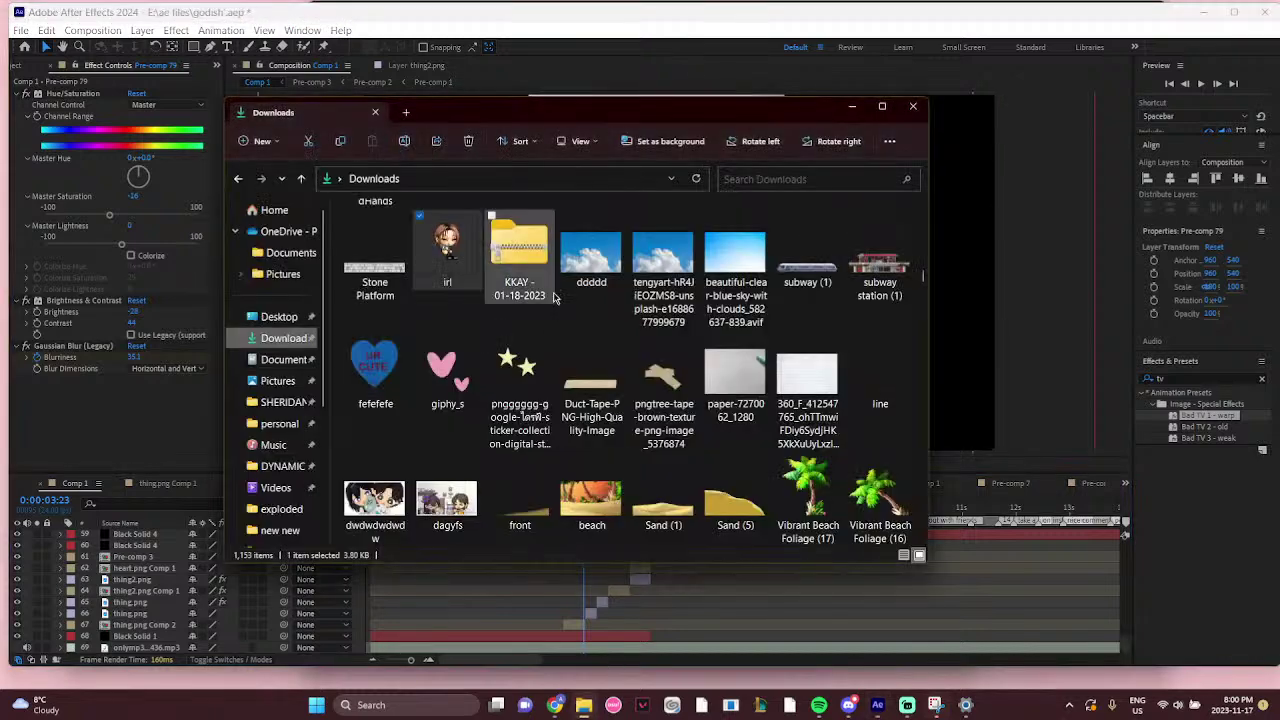
scroll(670, 345, down, 10)
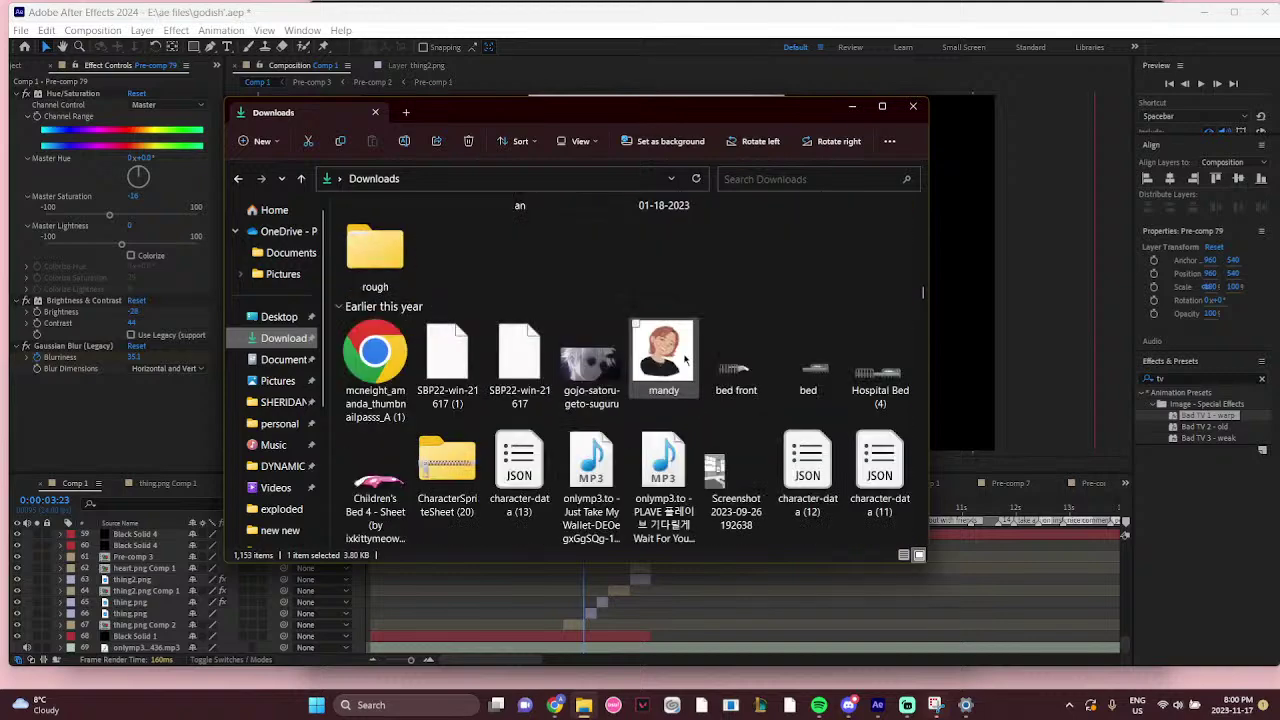
scroll(685, 358, down, 5)
scroll(685, 358, up, 10)
scroll(682, 352, down, 5)
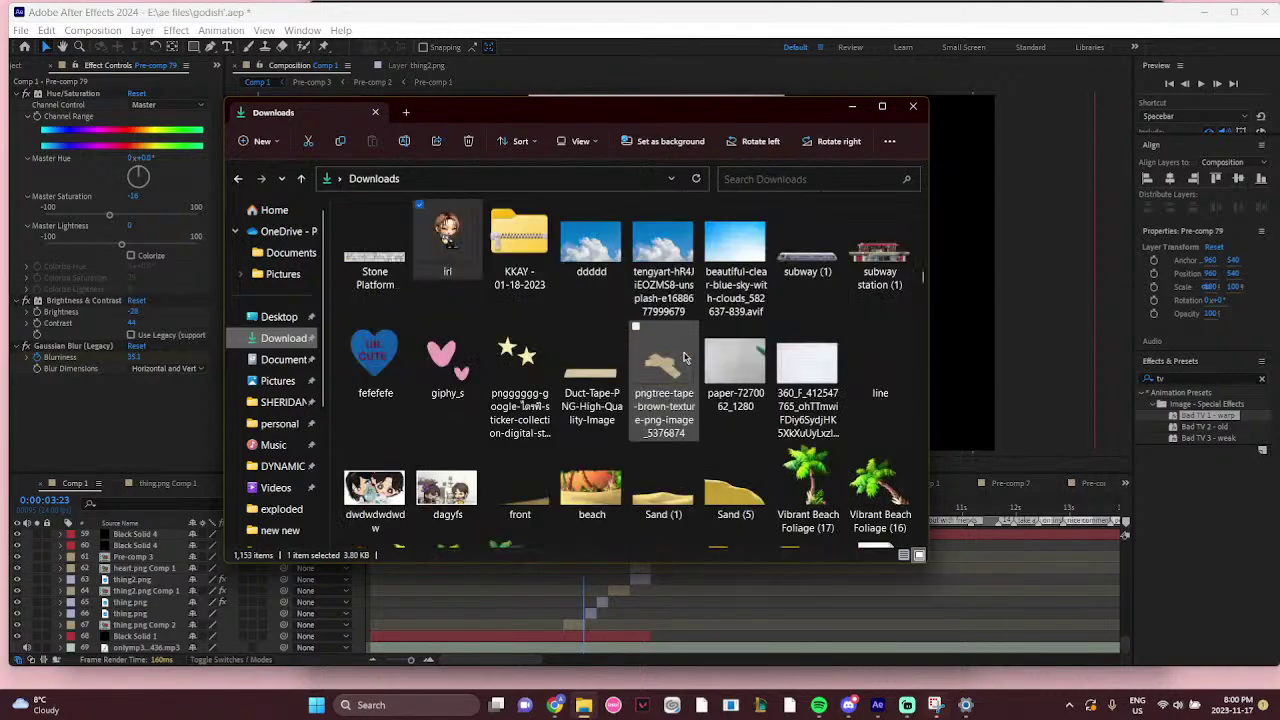
scroll(680, 347, up, 1)
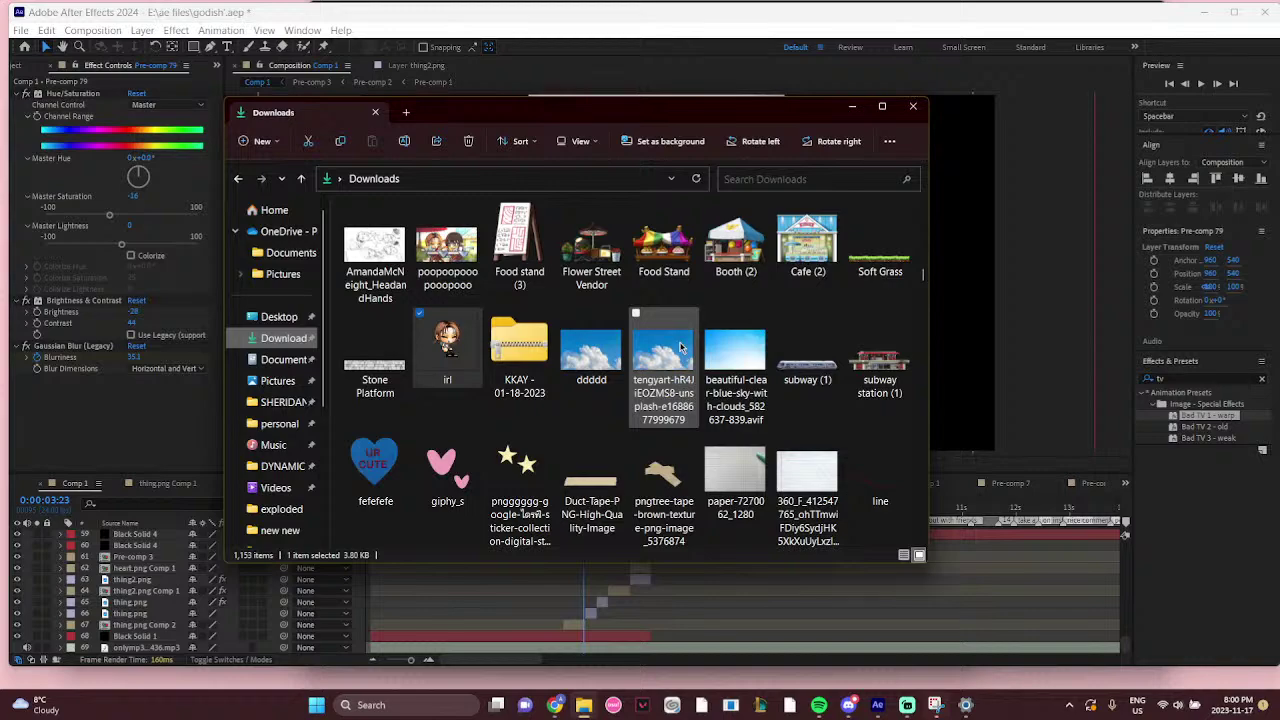
scroll(680, 347, up, 5)
scroll(679, 347, up, 2)
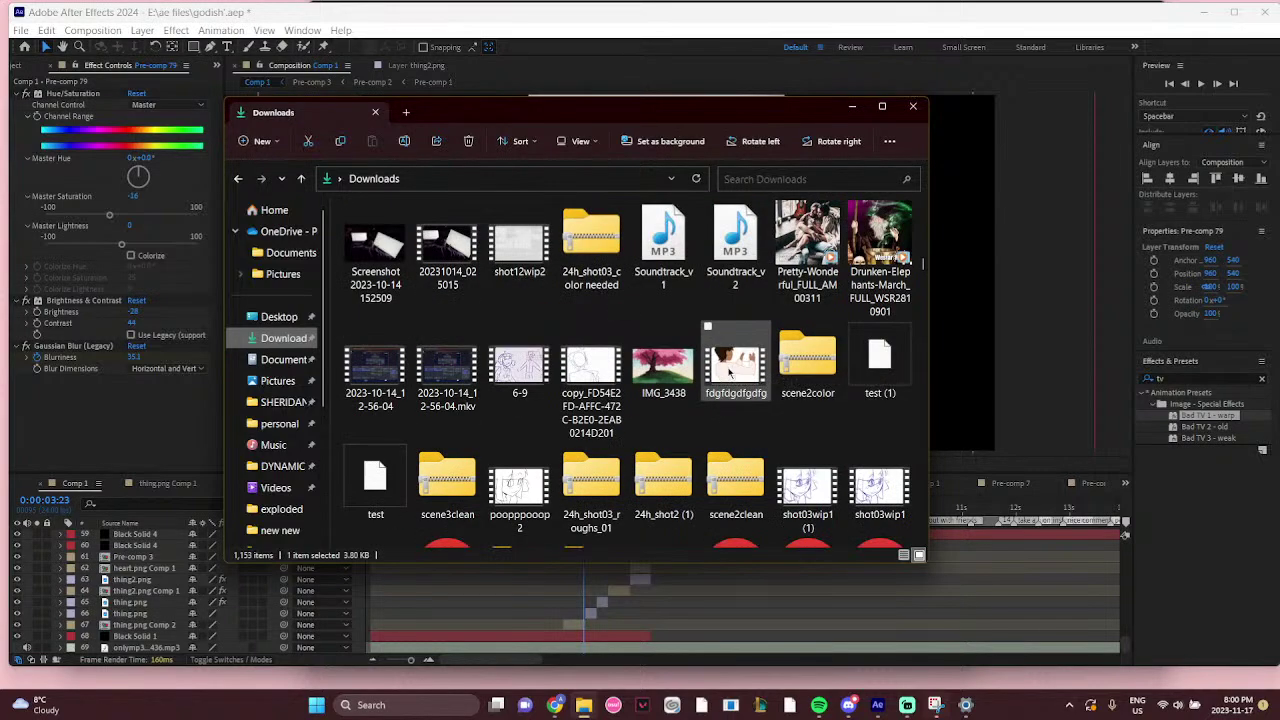
scroll(729, 374, up, 10)
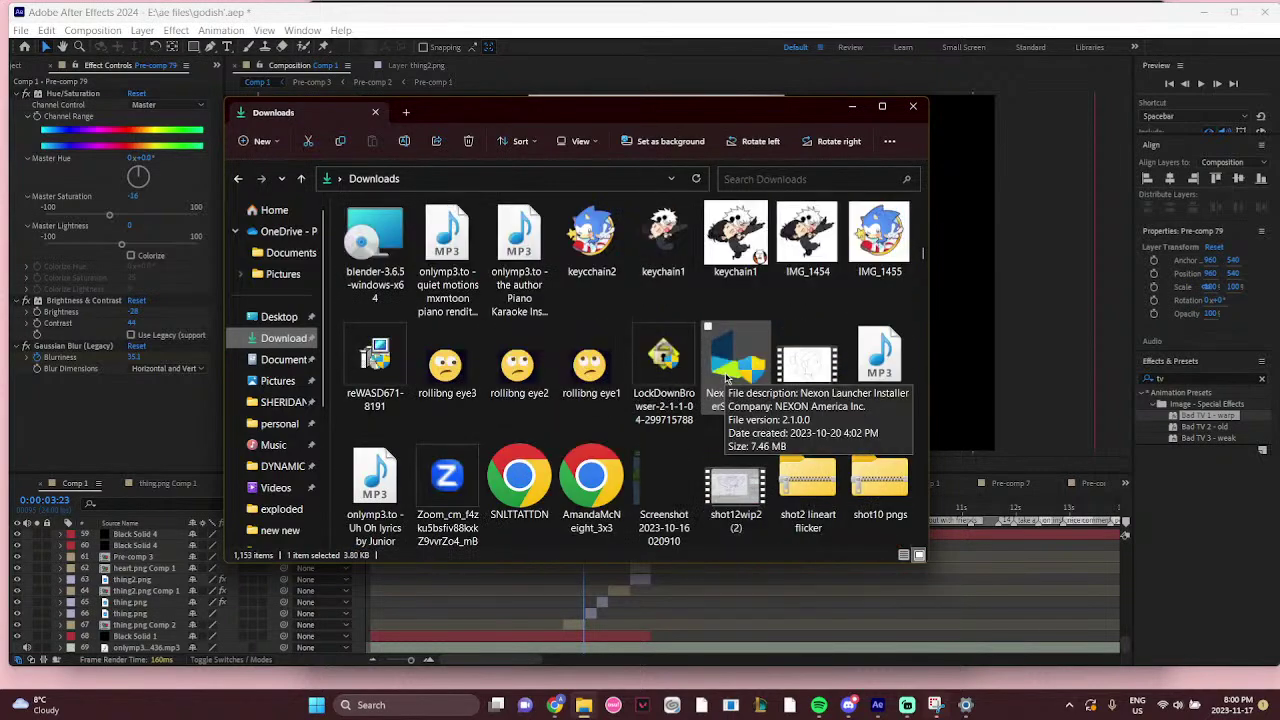
scroll(375, 395, up, 3)
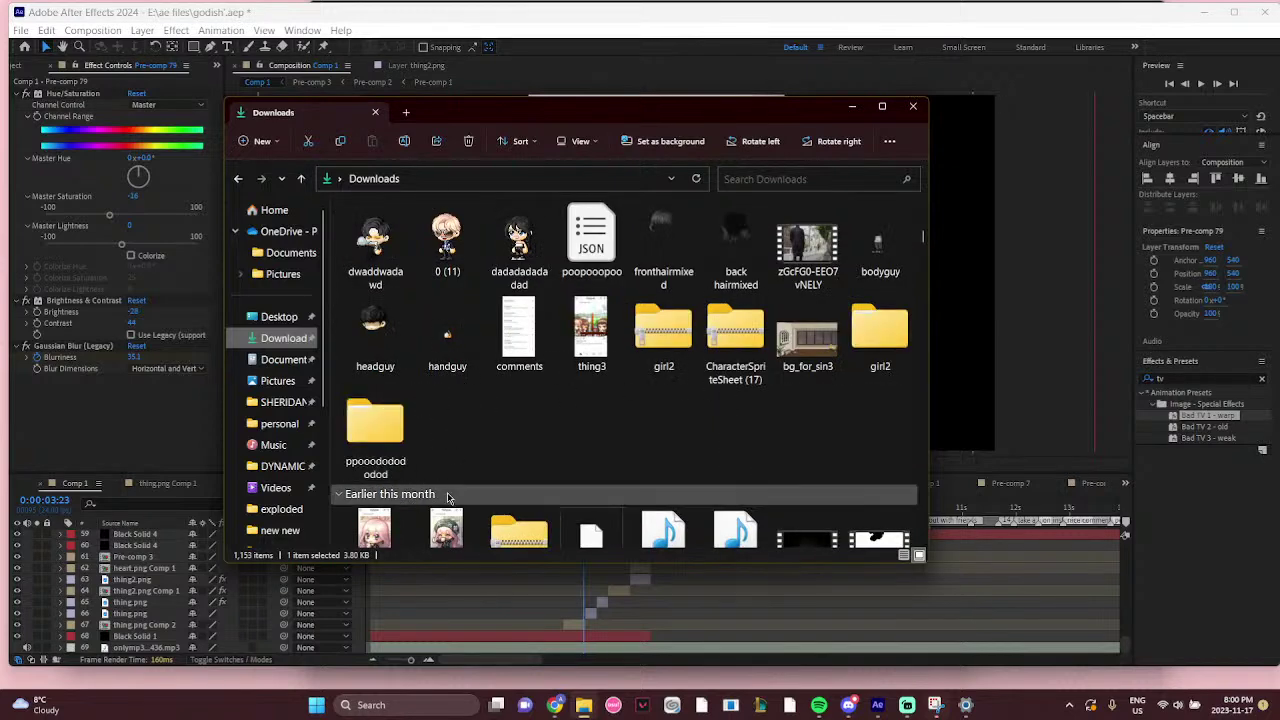
scroll(455, 480, down, 2)
click(378, 318)
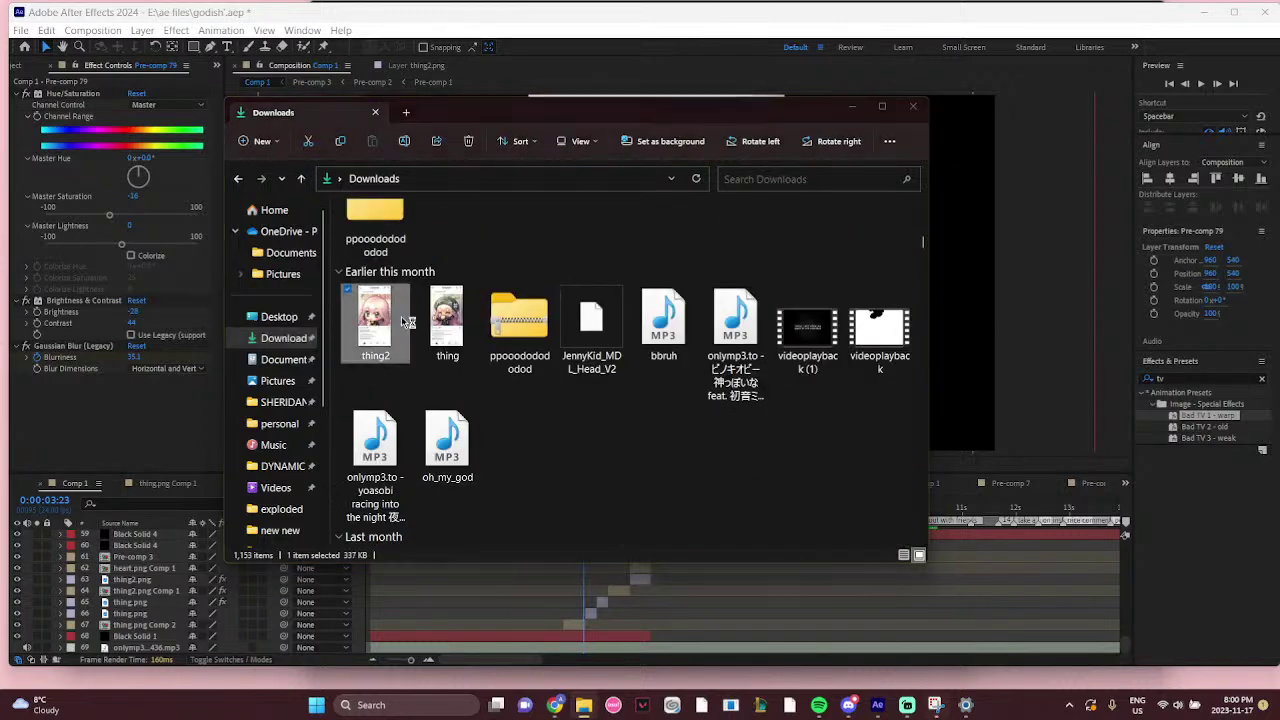
drag(395, 318, 409, 322)
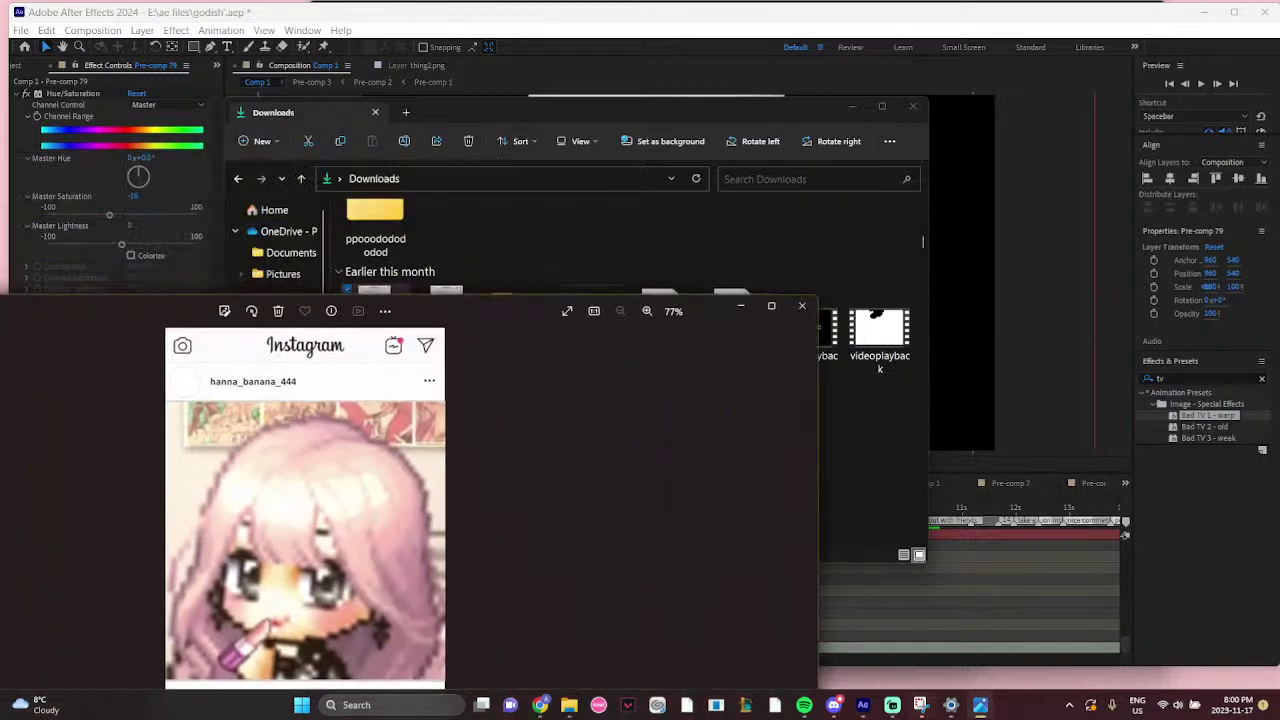
Reposition and shrink the image viewer window, and view thing2.png full screen
drag(480, 310, 1275, 298)
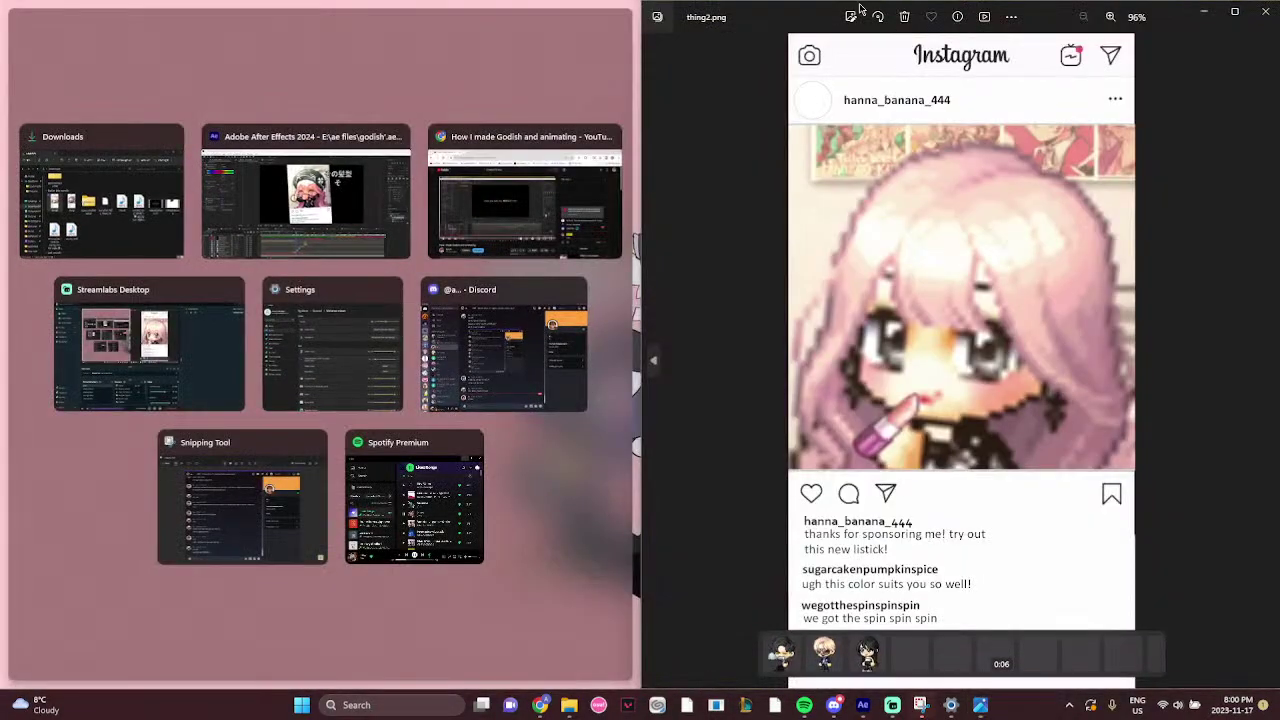
drag(862, 10, 360, 80)
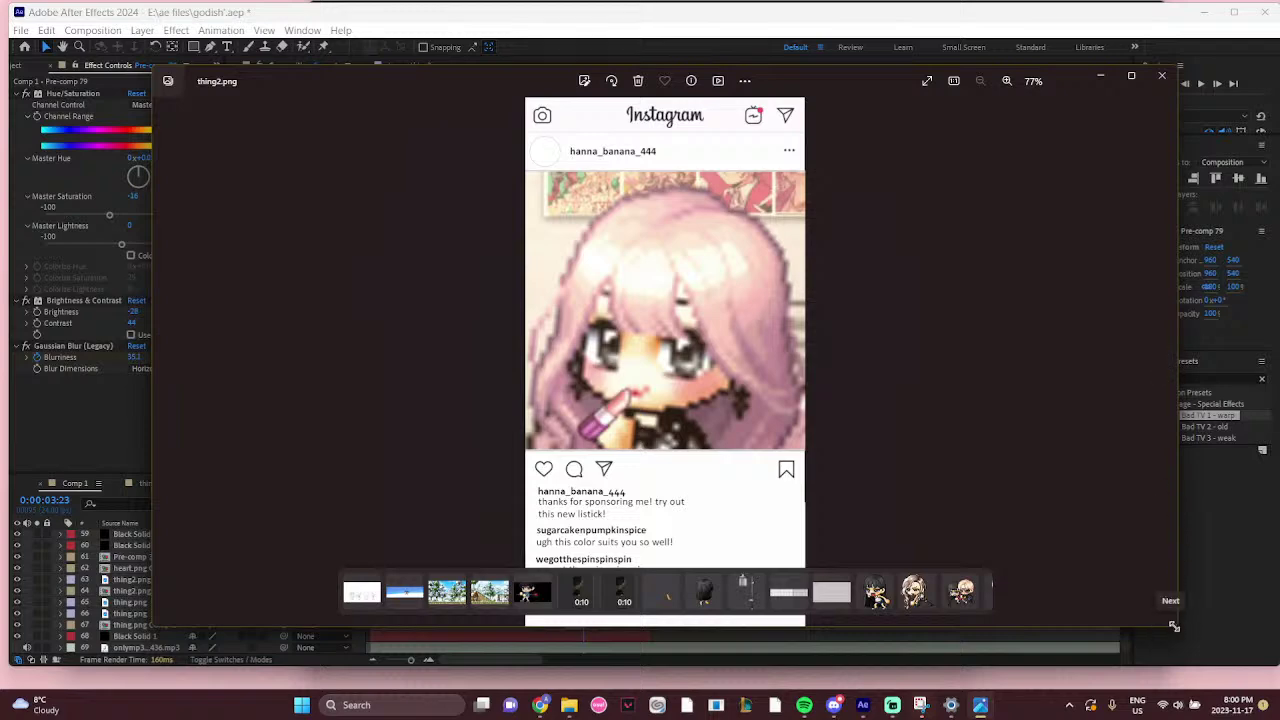
drag(1174, 625, 1041, 505)
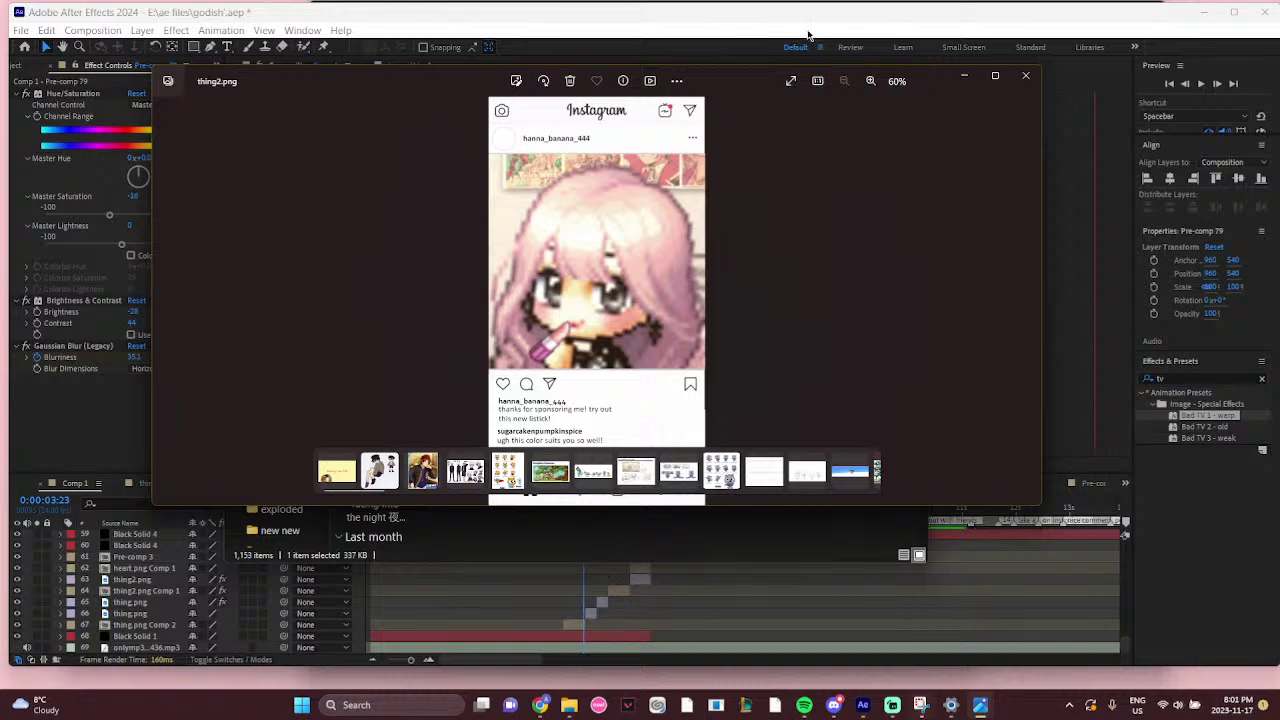
click(818, 82)
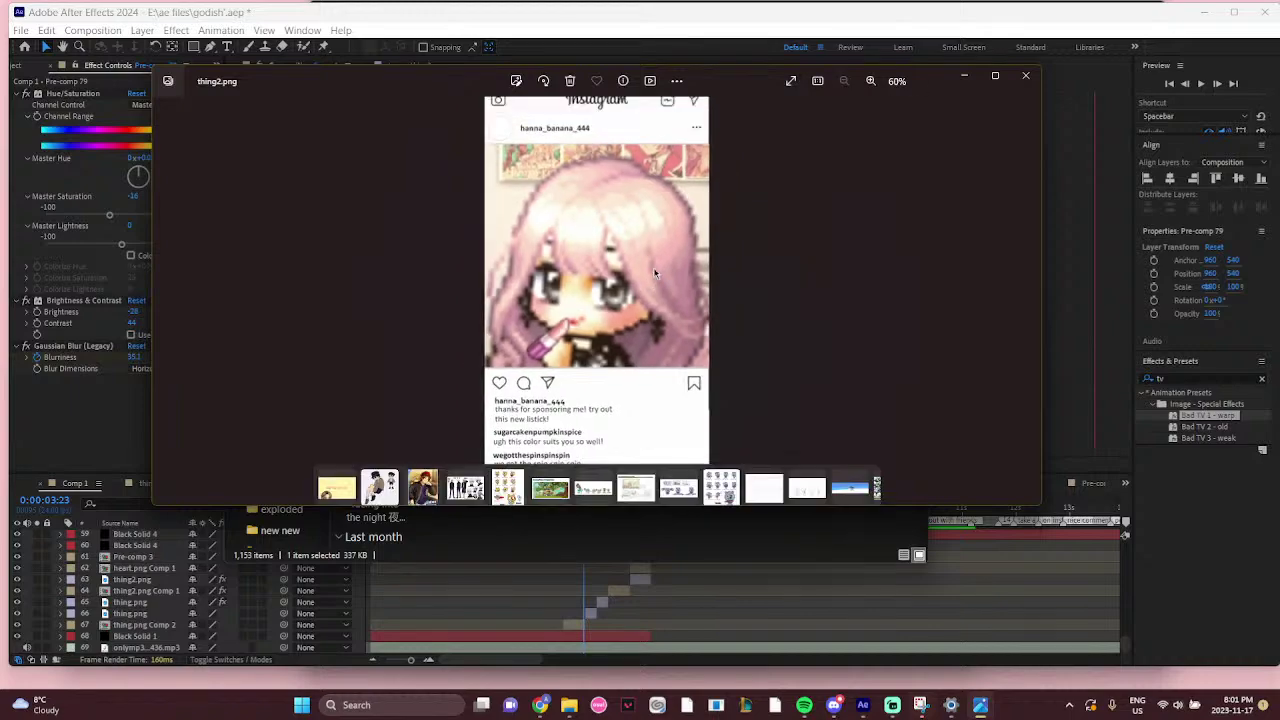
click(790, 82)
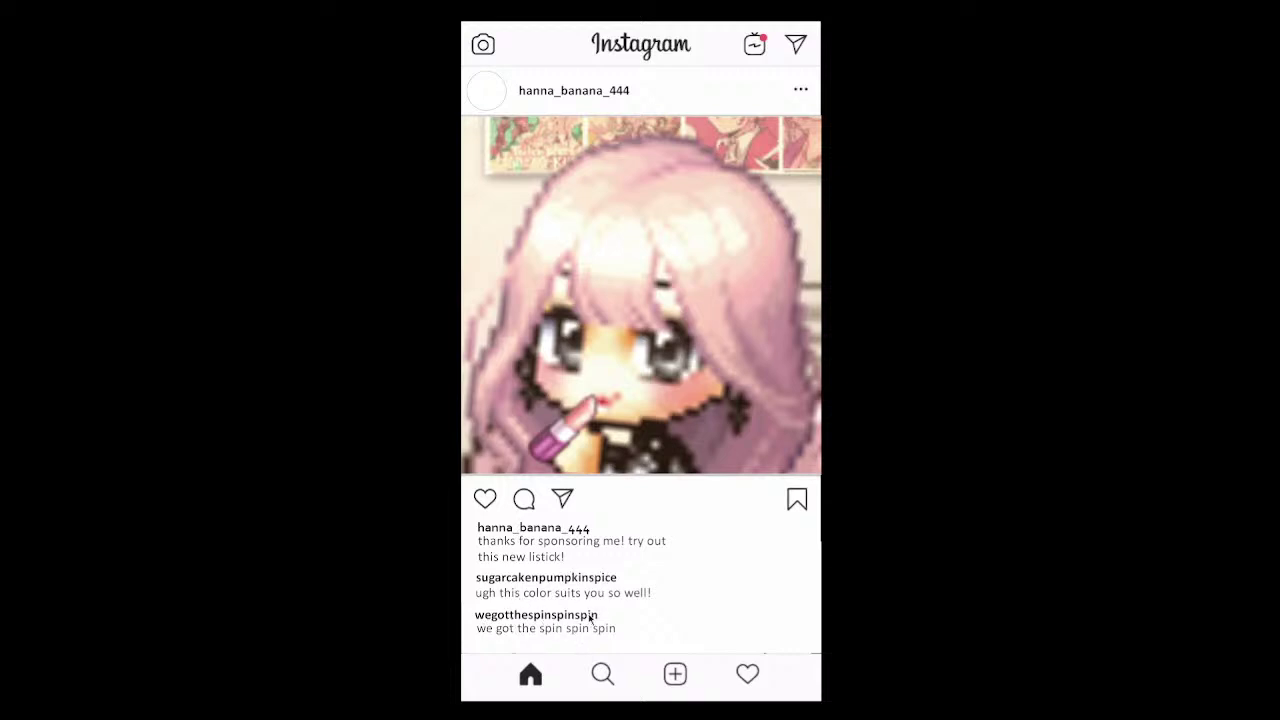
Close thing2.png and view the thing.png image from the Downloads folder
key(Escape)
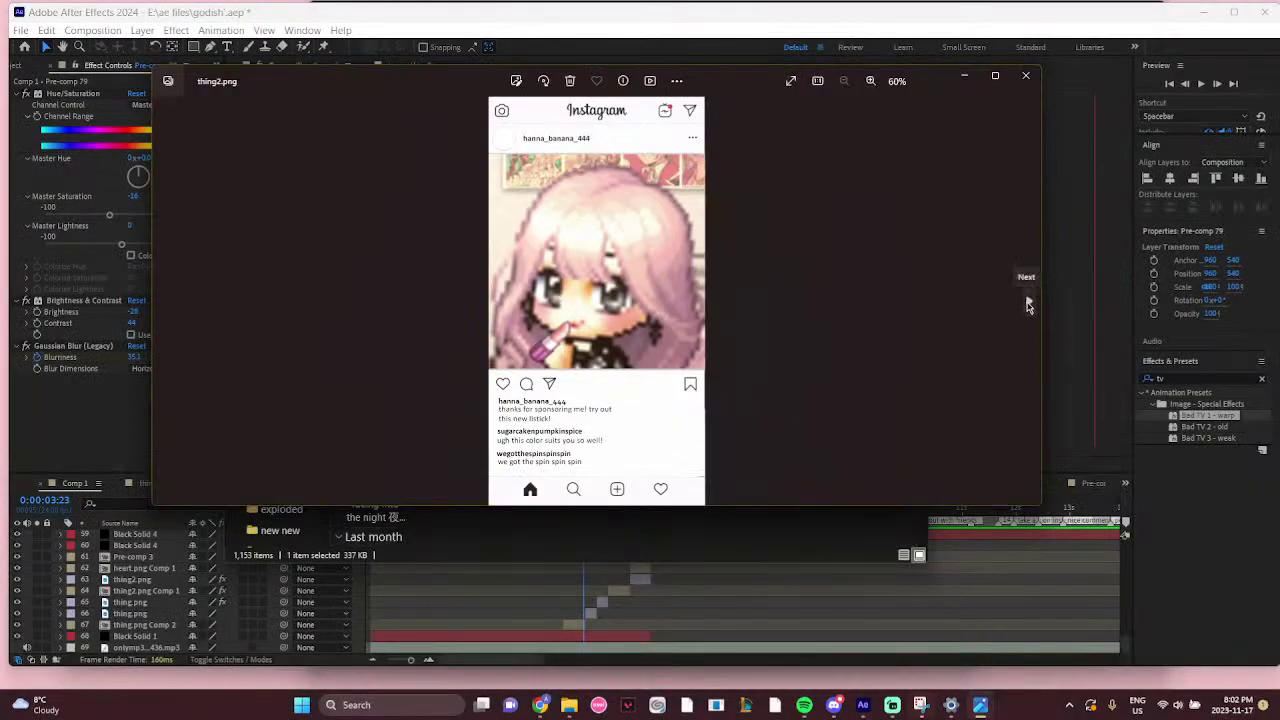
click(1025, 75)
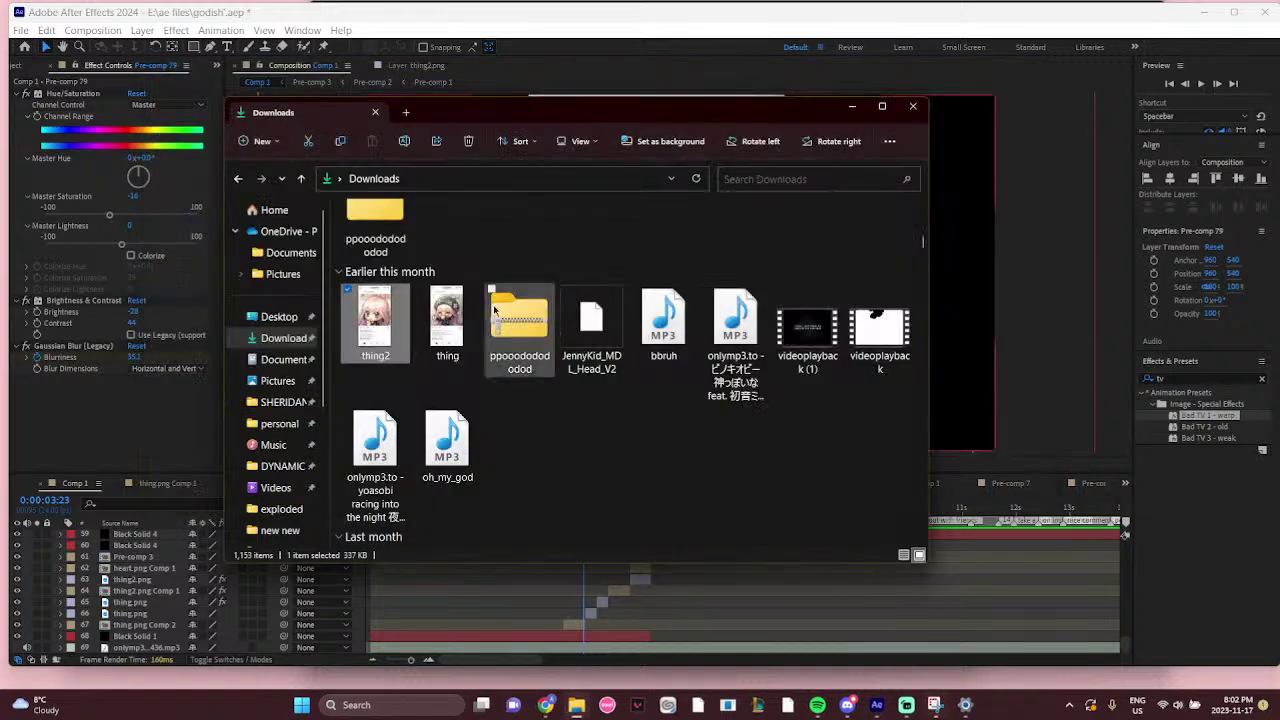
double_click(437, 322)
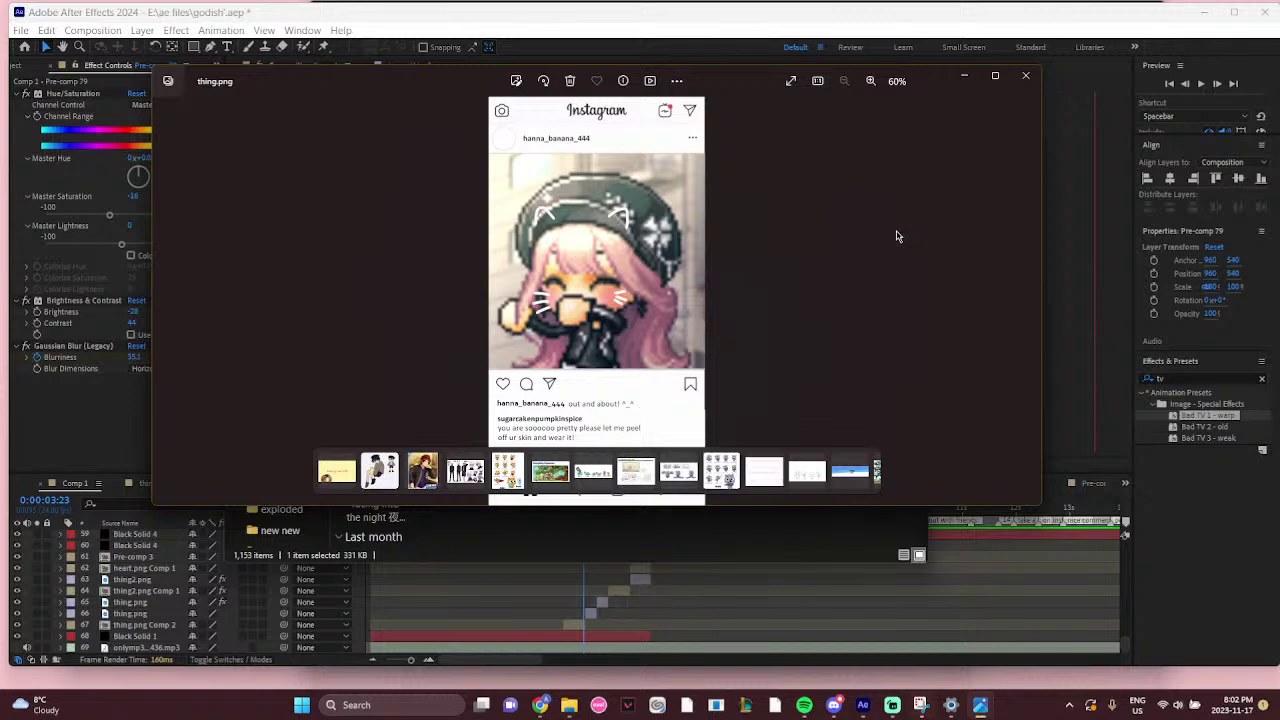
click(1025, 76)
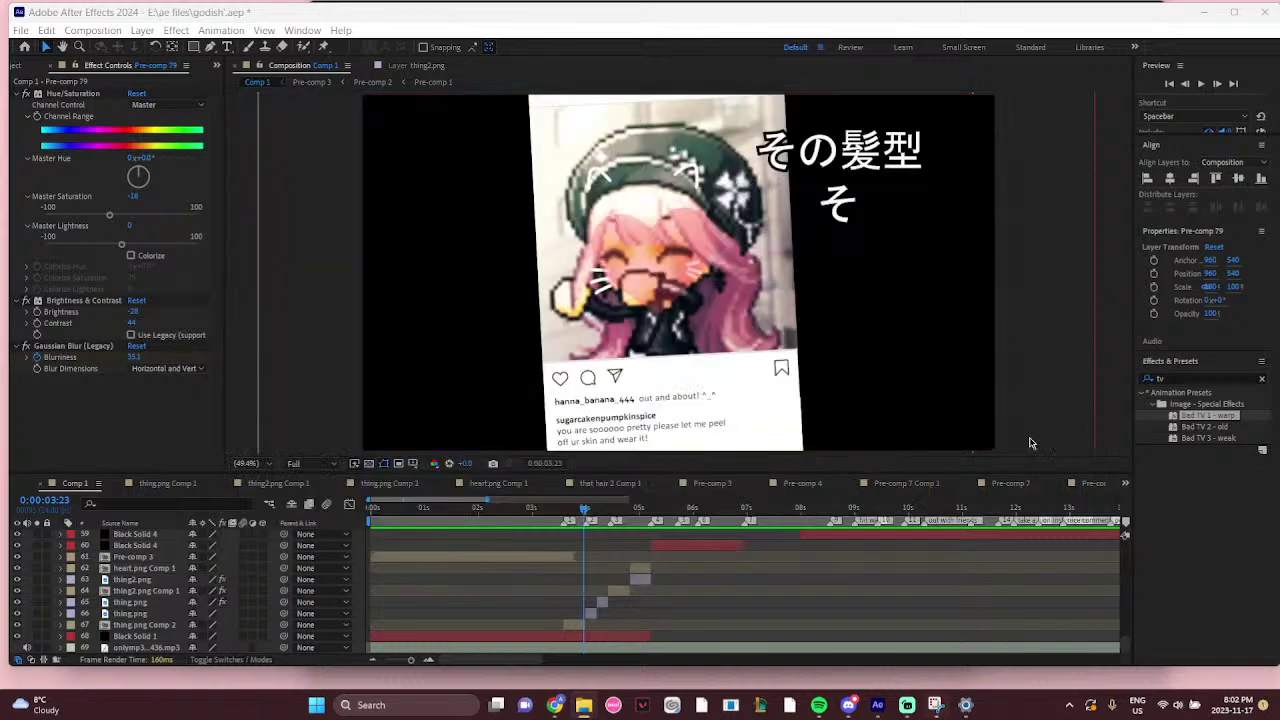
Switch back to After Effects and show the Instagram post shot in Comp 1 at 0:00:03:19
click(980, 395)
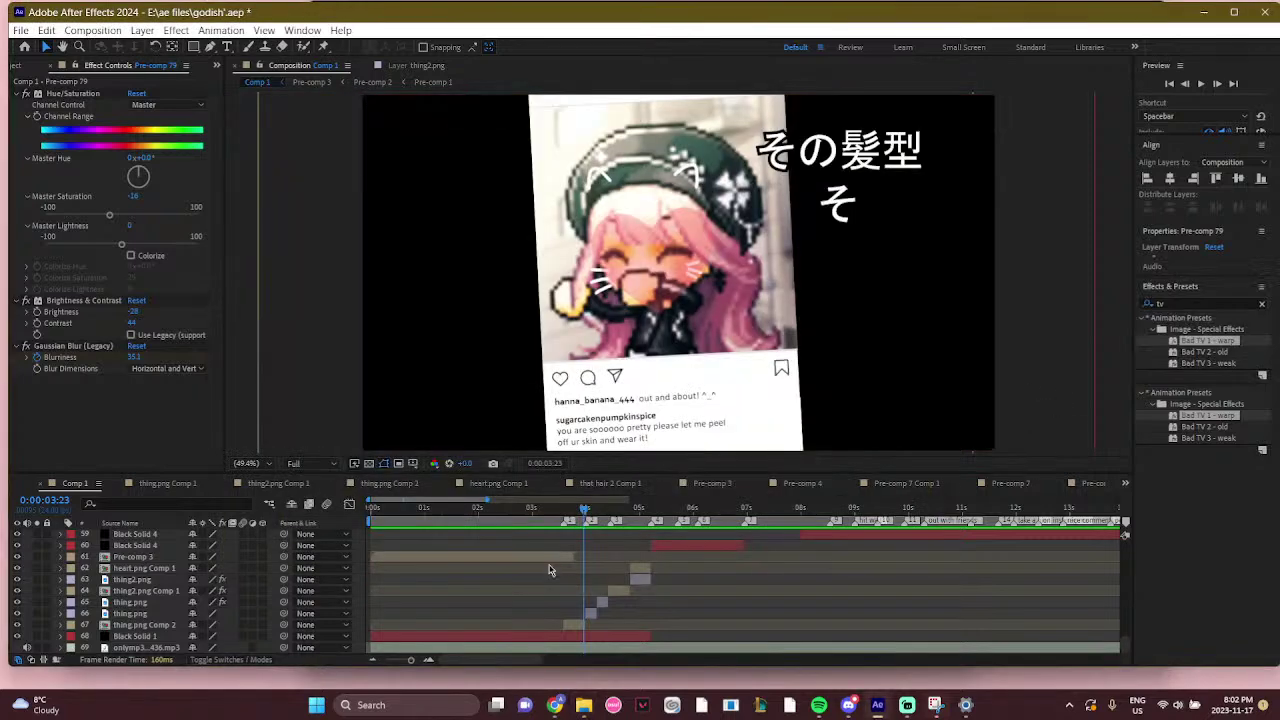
click(548, 569)
click(575, 508)
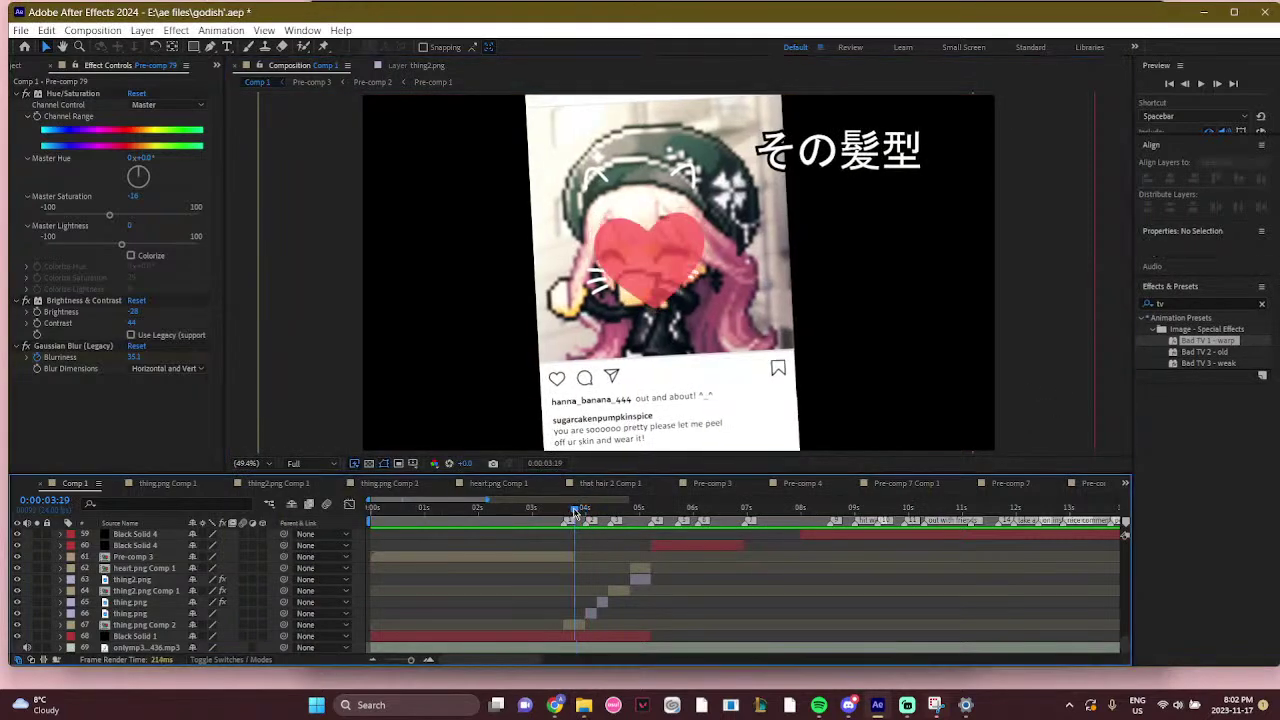
Scrub Comp 1 to 0:00:04:13 and inspect the Brightness & Contrast effect on the thing2.png Comp 1 layer
drag(575, 510, 603, 510)
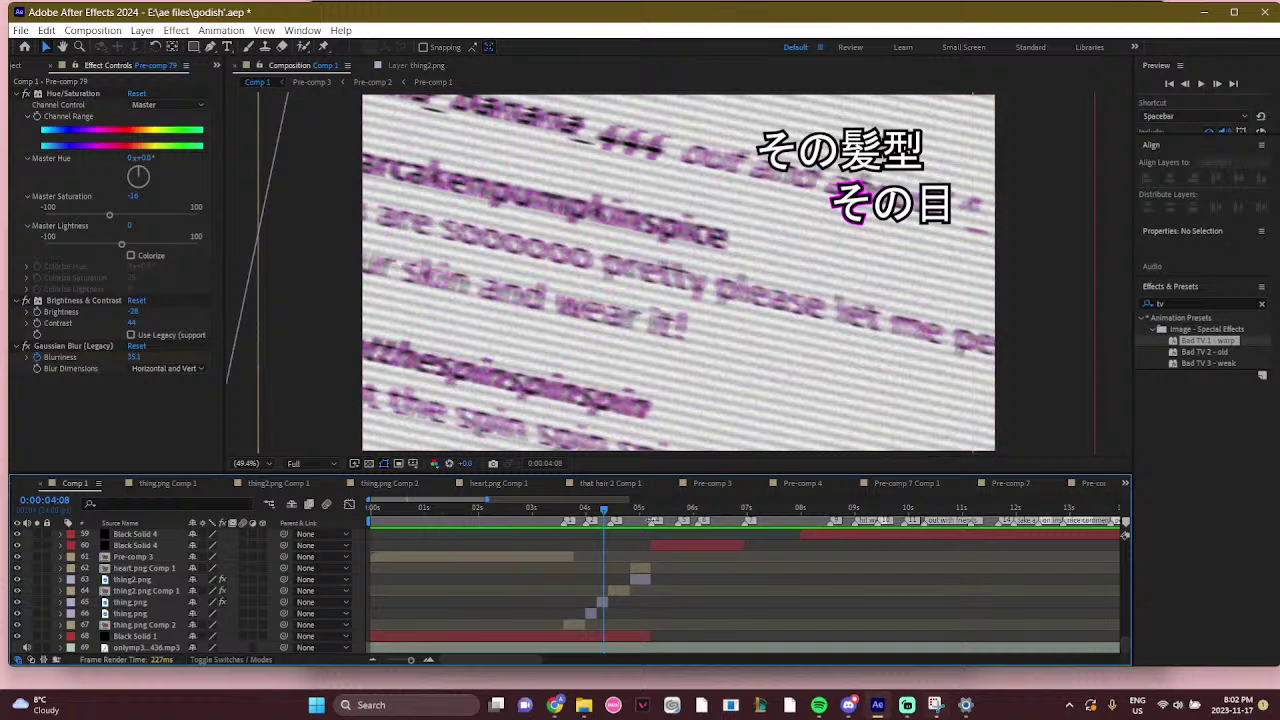
drag(604, 510, 615, 510)
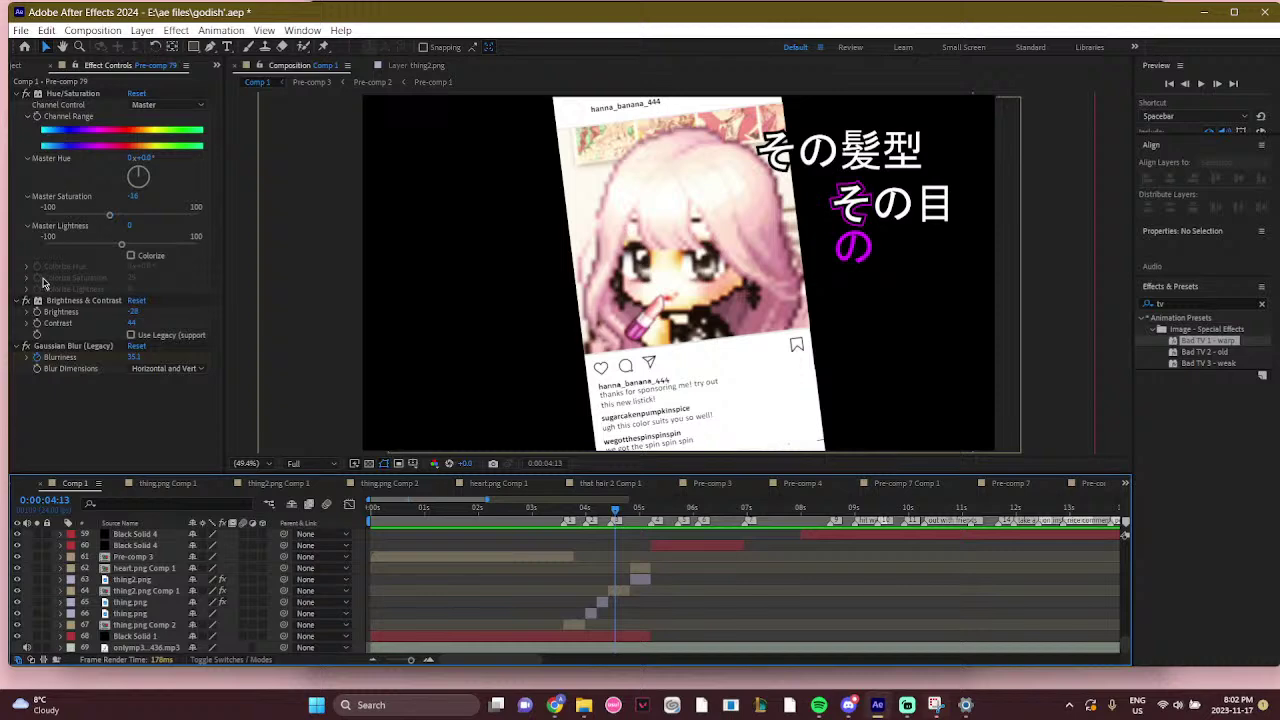
click(31, 306)
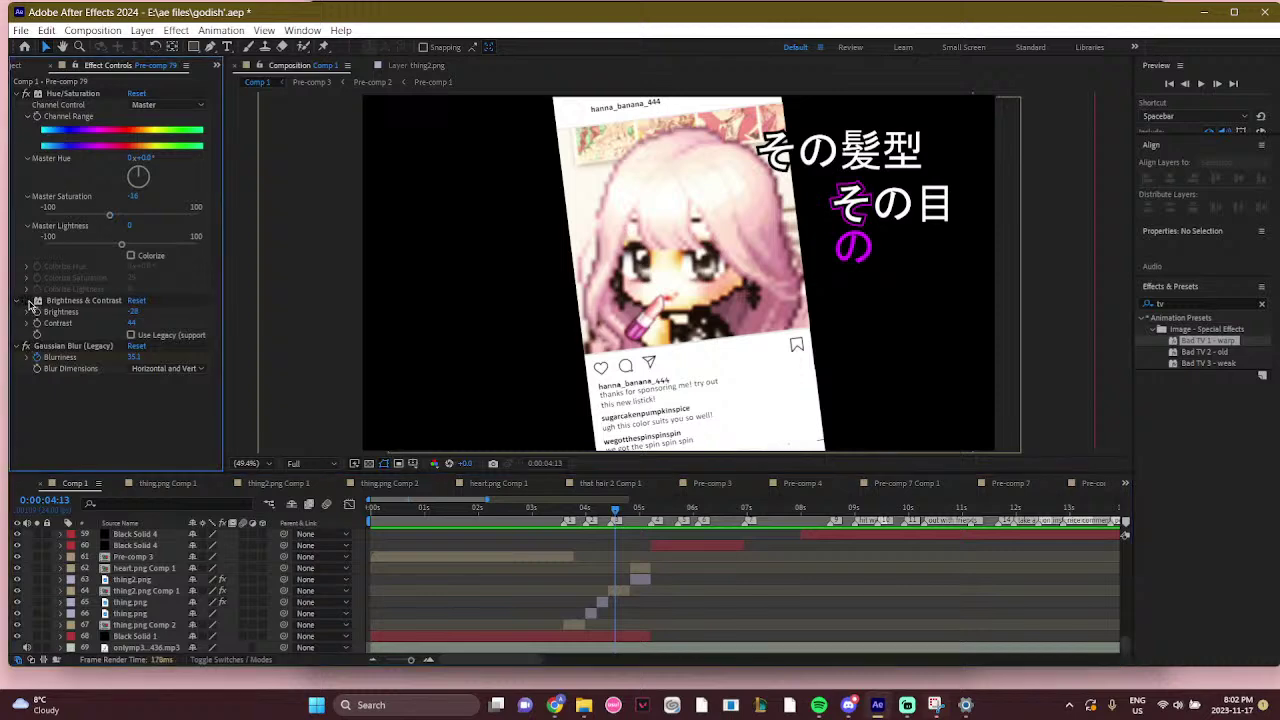
click(610, 591)
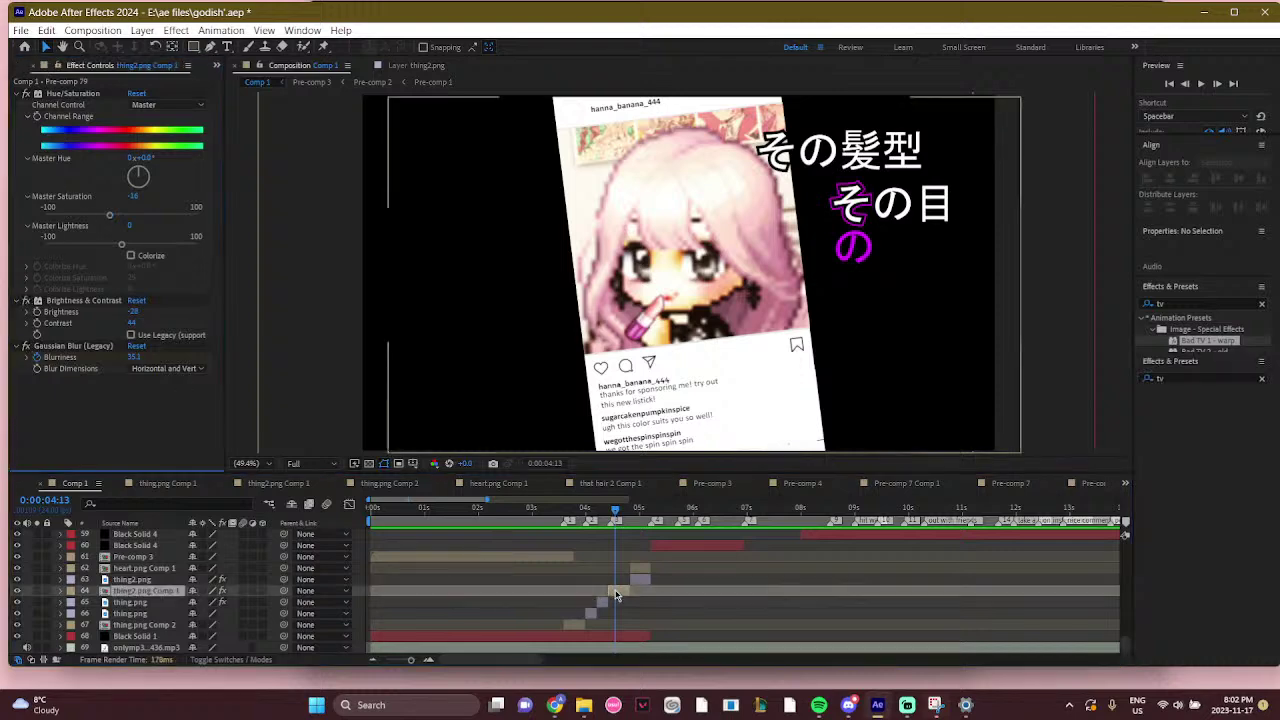
click(27, 93)
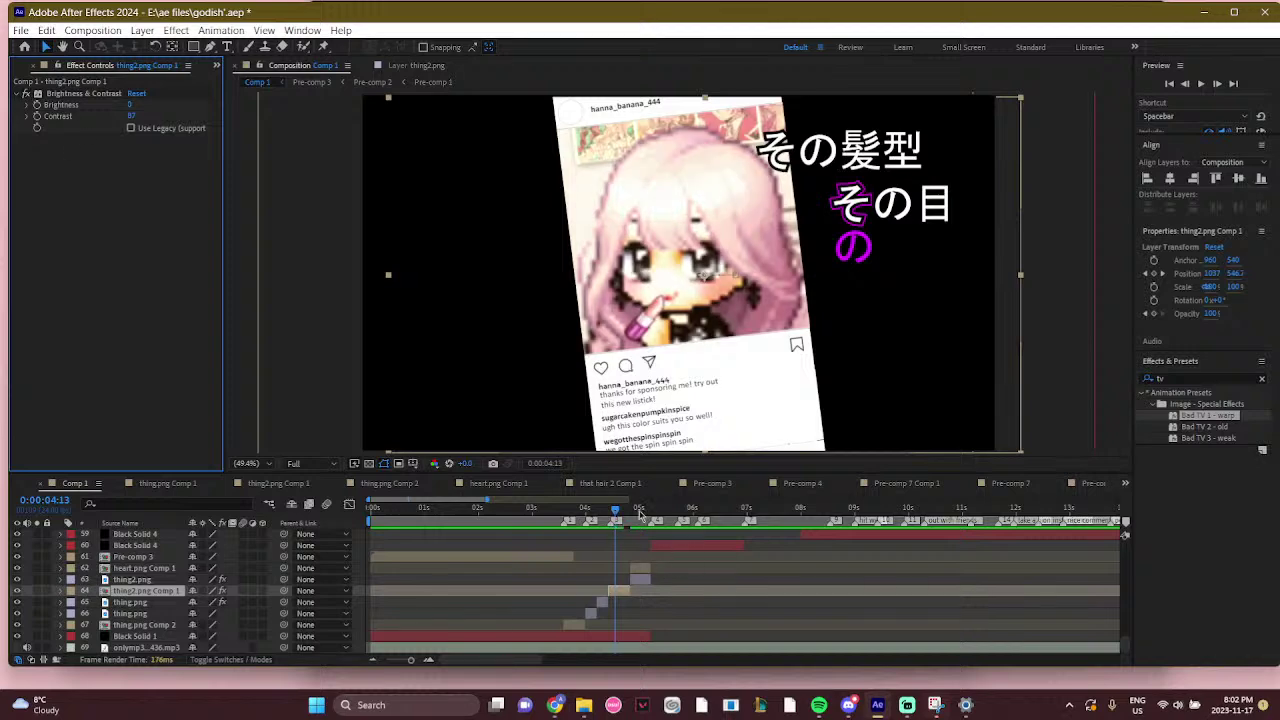
Scrub Comp 1 back over the Instagram post shots and on to the New York vlog shot at 0:00:05:15
click(637, 510)
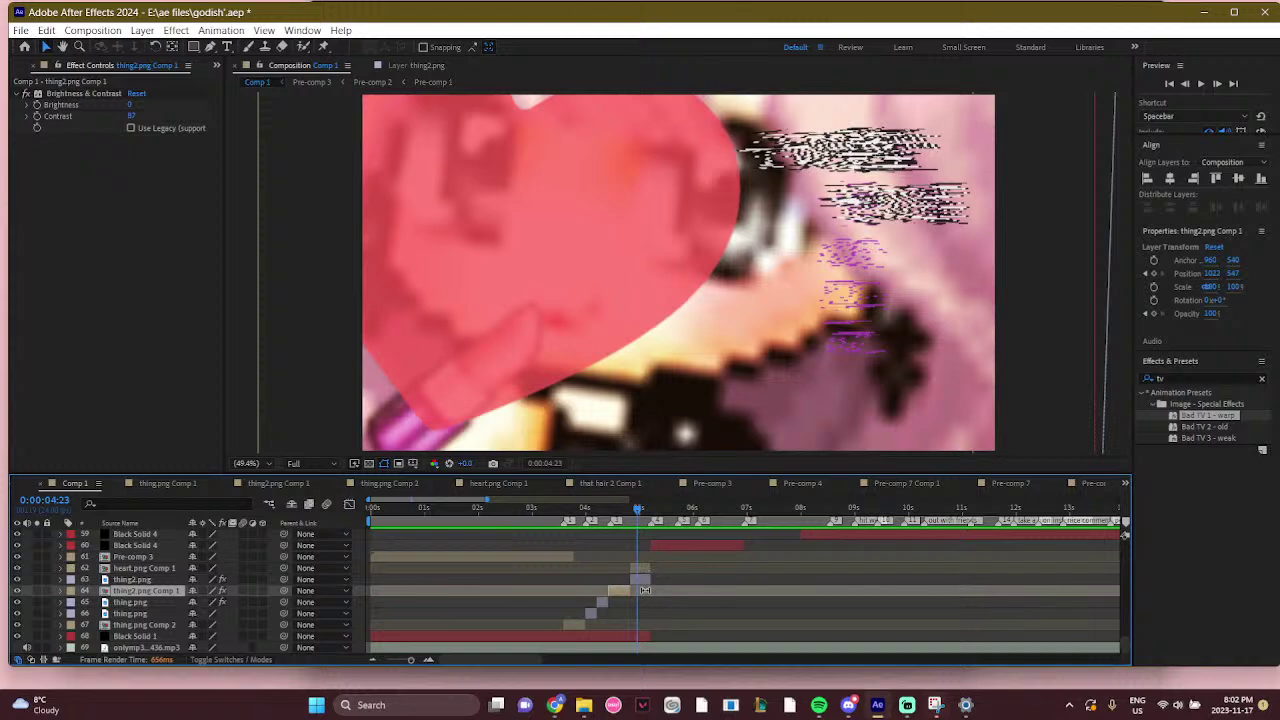
click(584, 510)
drag(587, 511, 581, 511)
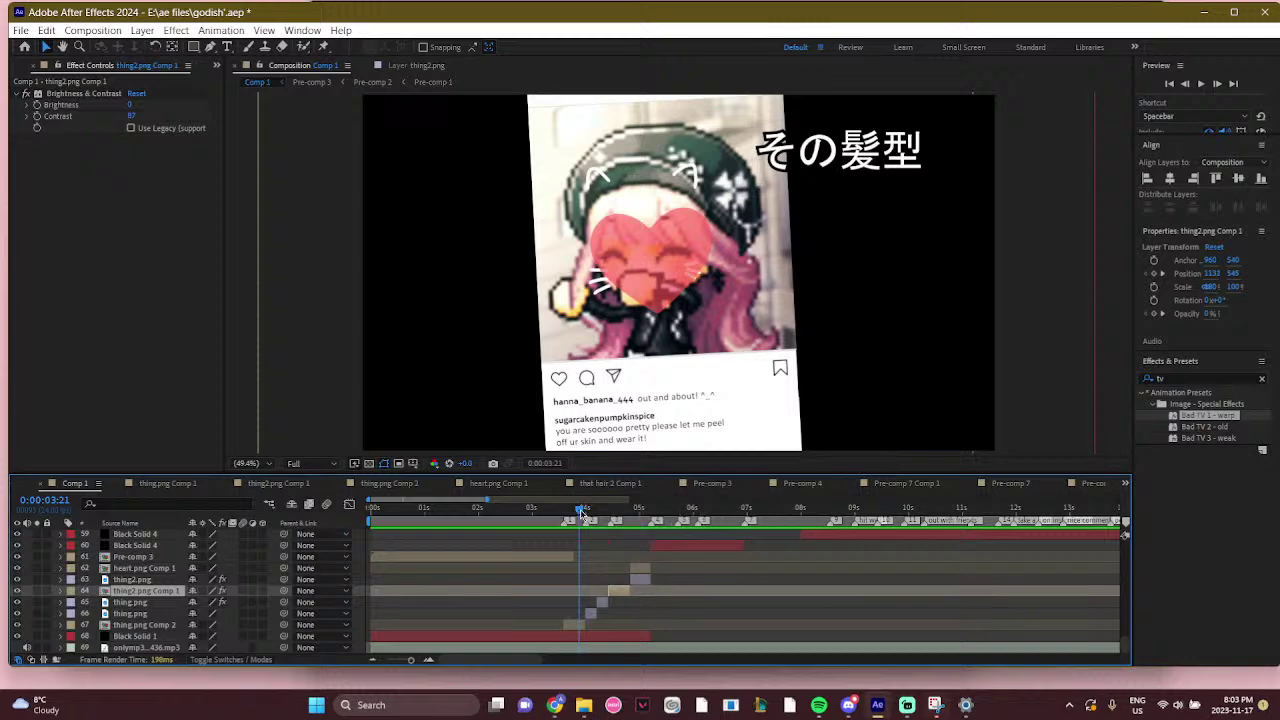
drag(582, 511, 628, 510)
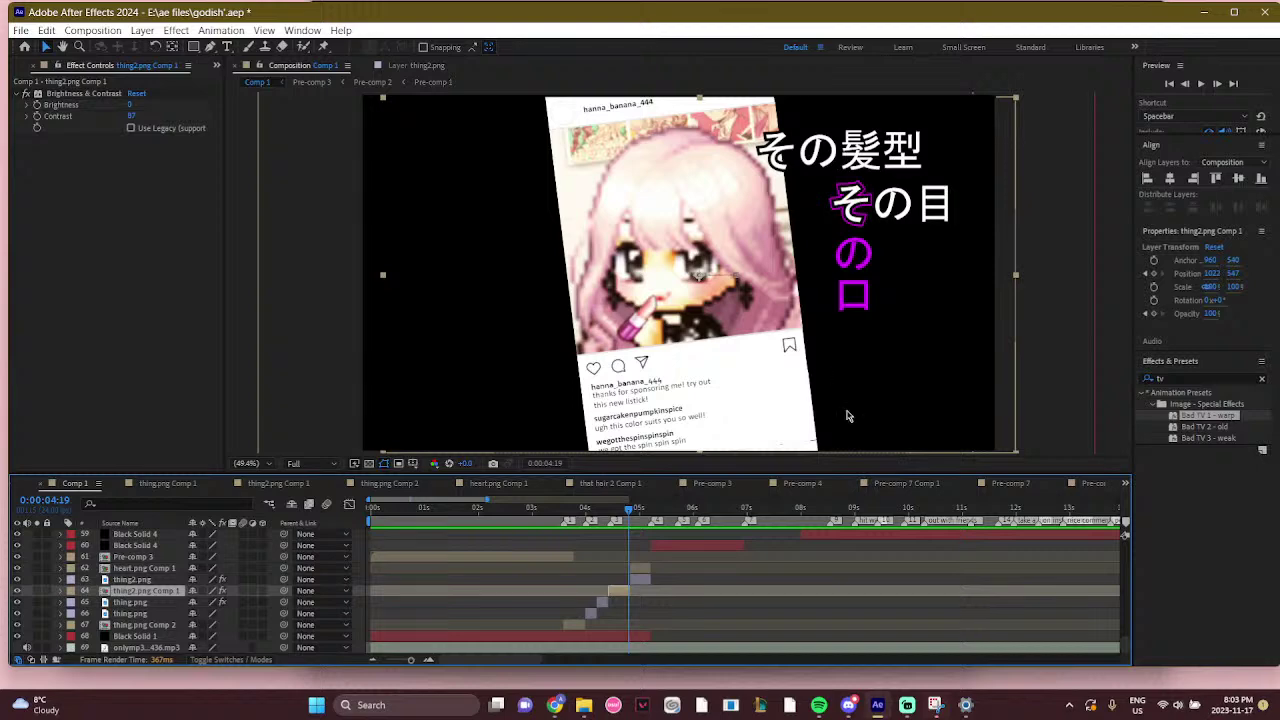
drag(630, 515, 653, 510)
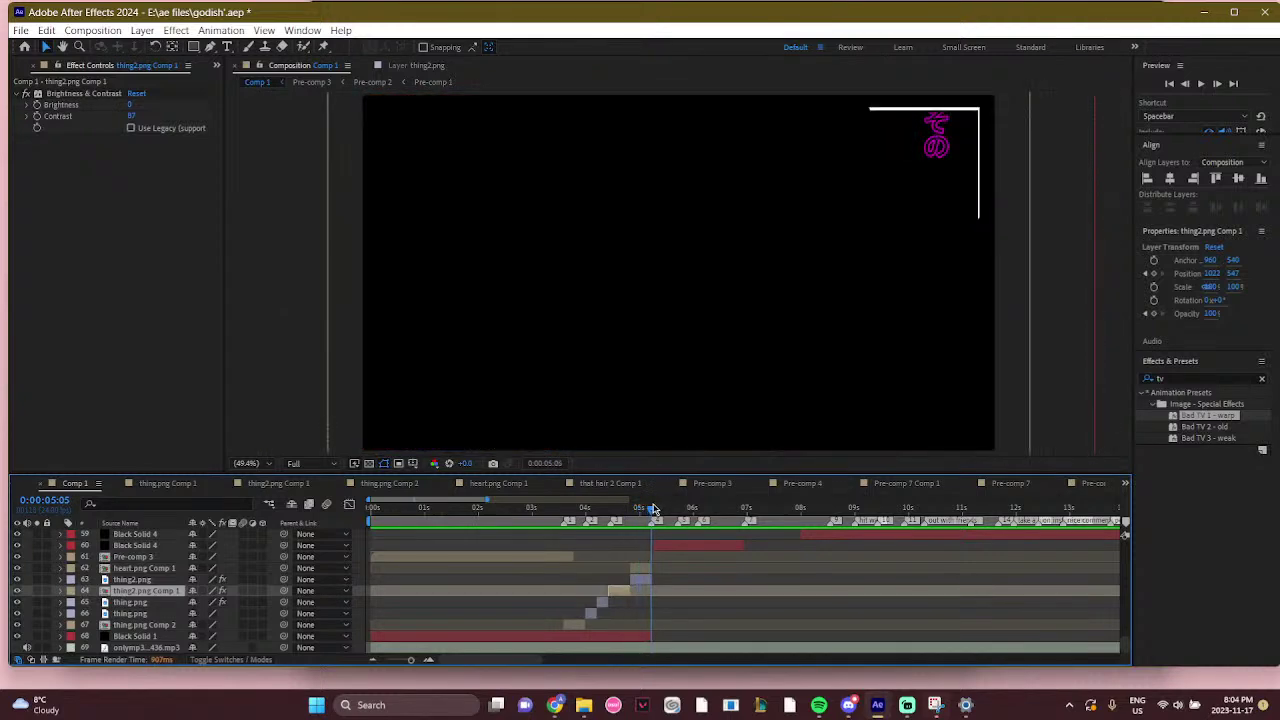
key(space)
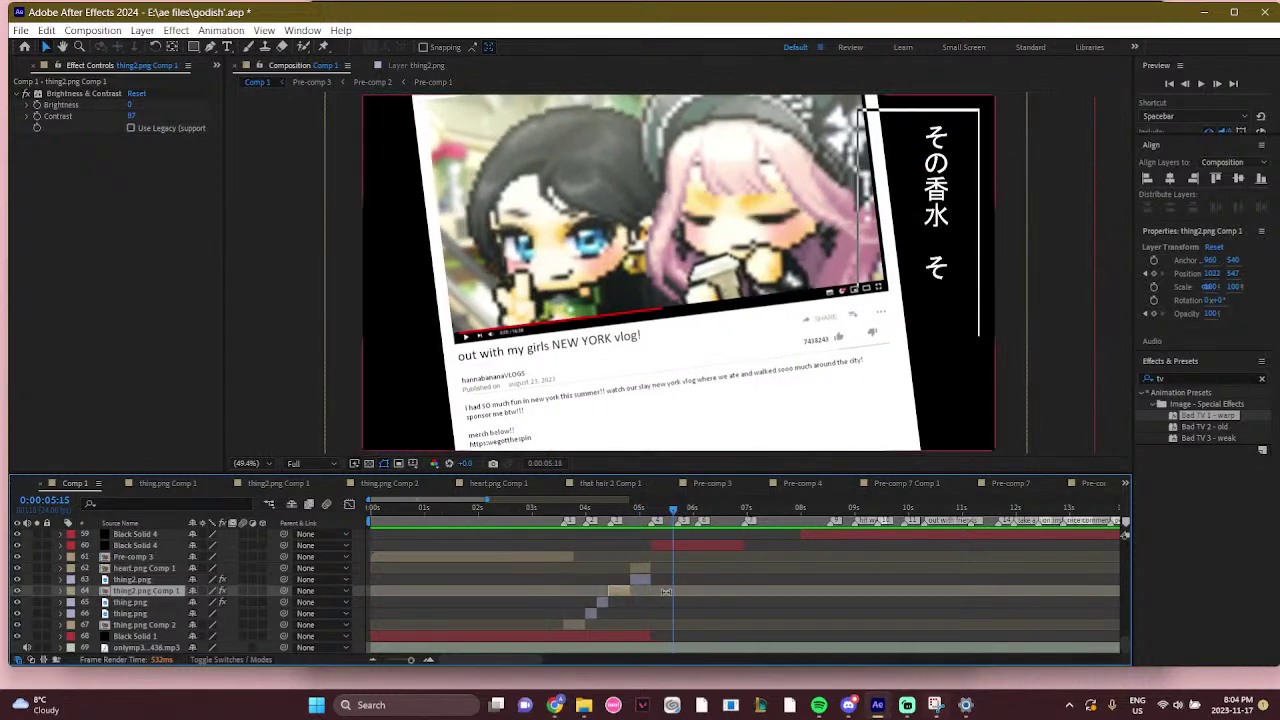
Find and open the Pre-comp 8 Comp 1 layer of the vlog shot, and open its nested Pre-comp 8
scroll(785, 603, up, 3)
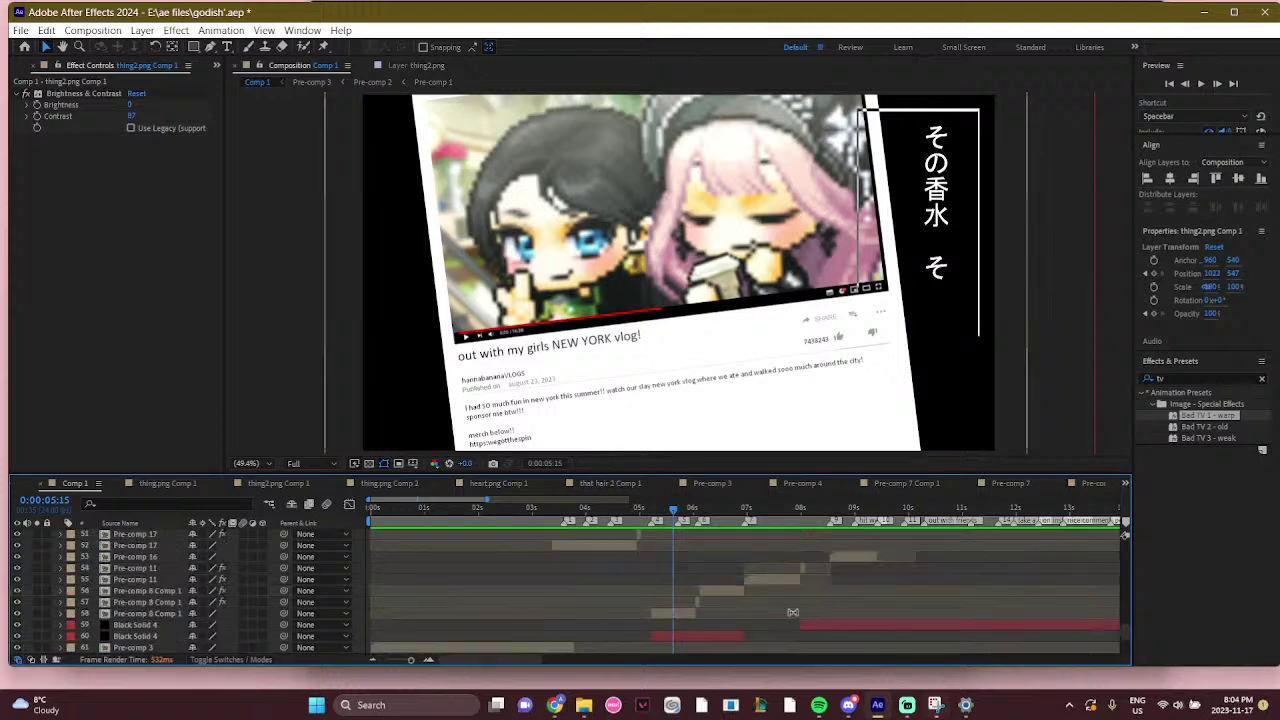
double_click(686, 614)
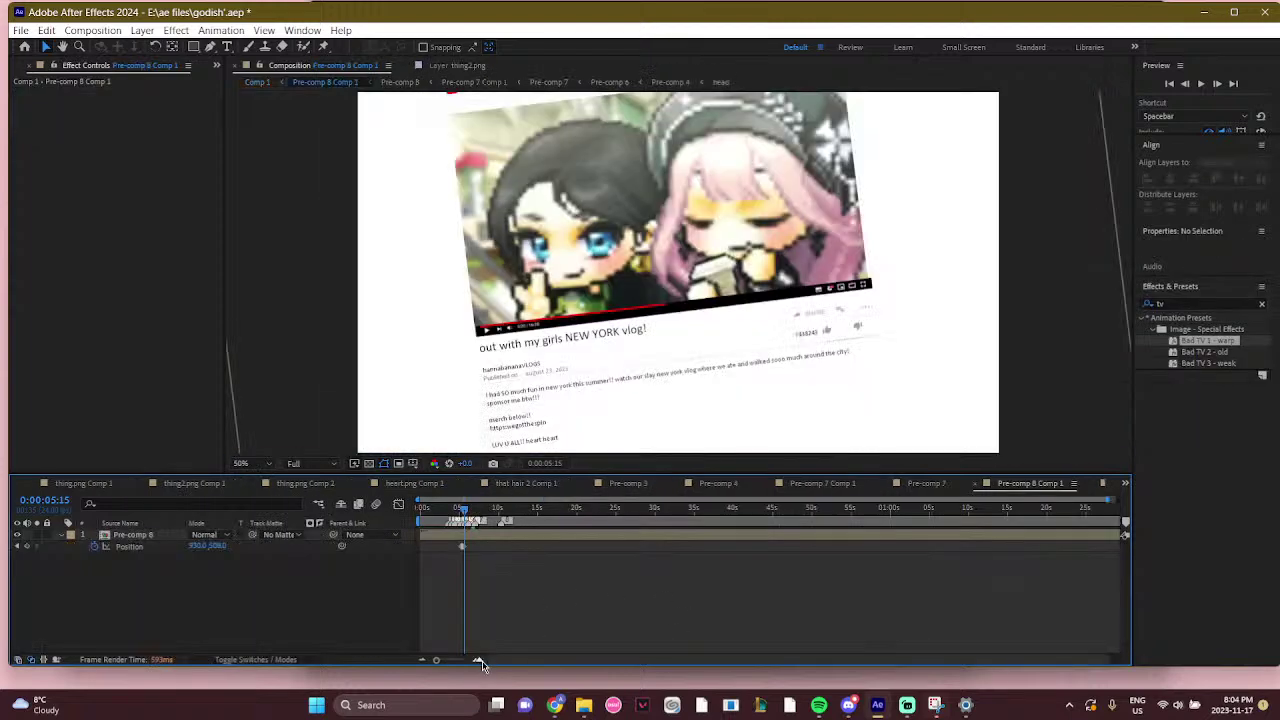
click(475, 538)
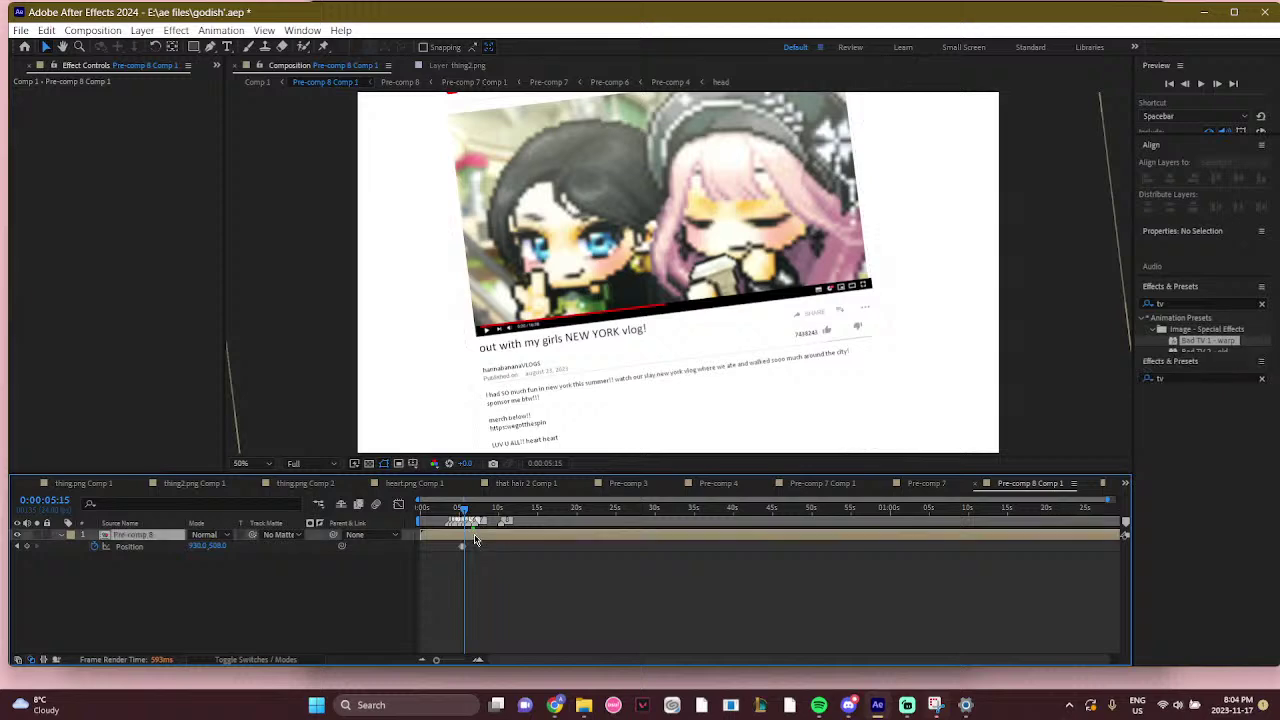
double_click(475, 540)
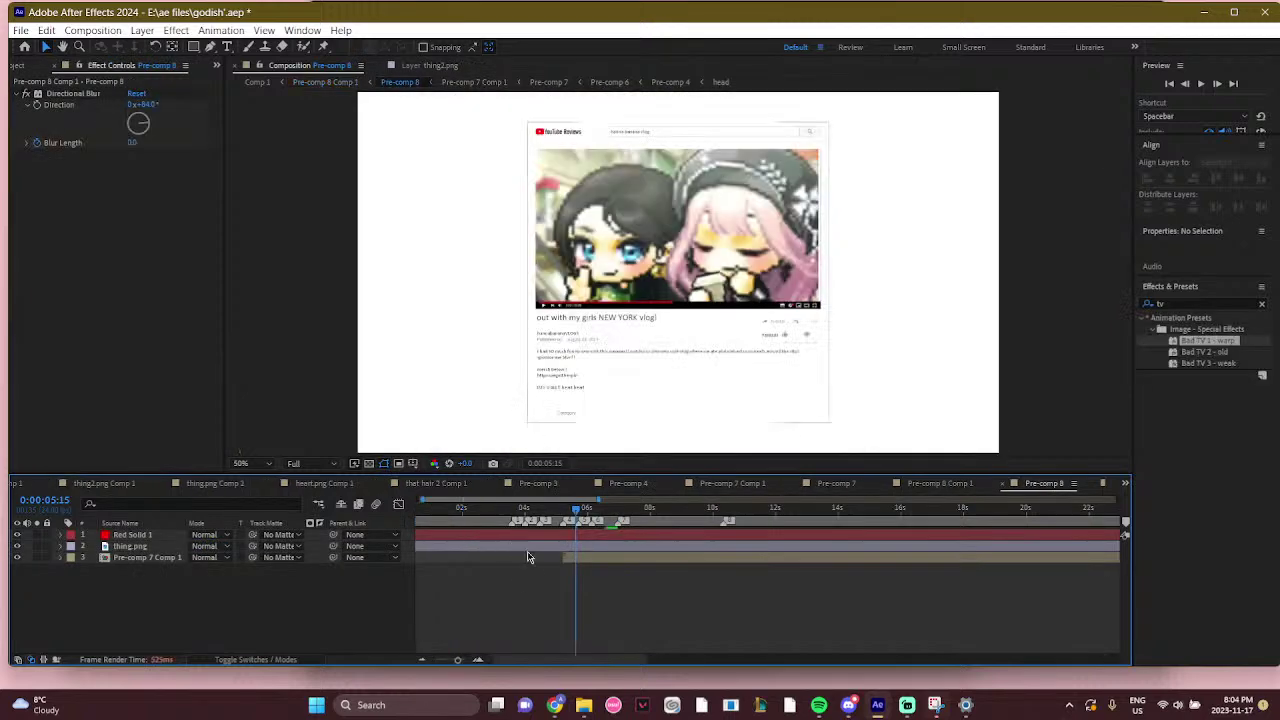
Examine the start of the vlog page animation in Pre-comp 8 around 0:00:05:06 with the timeline enlarged
drag(577, 510, 567, 511)
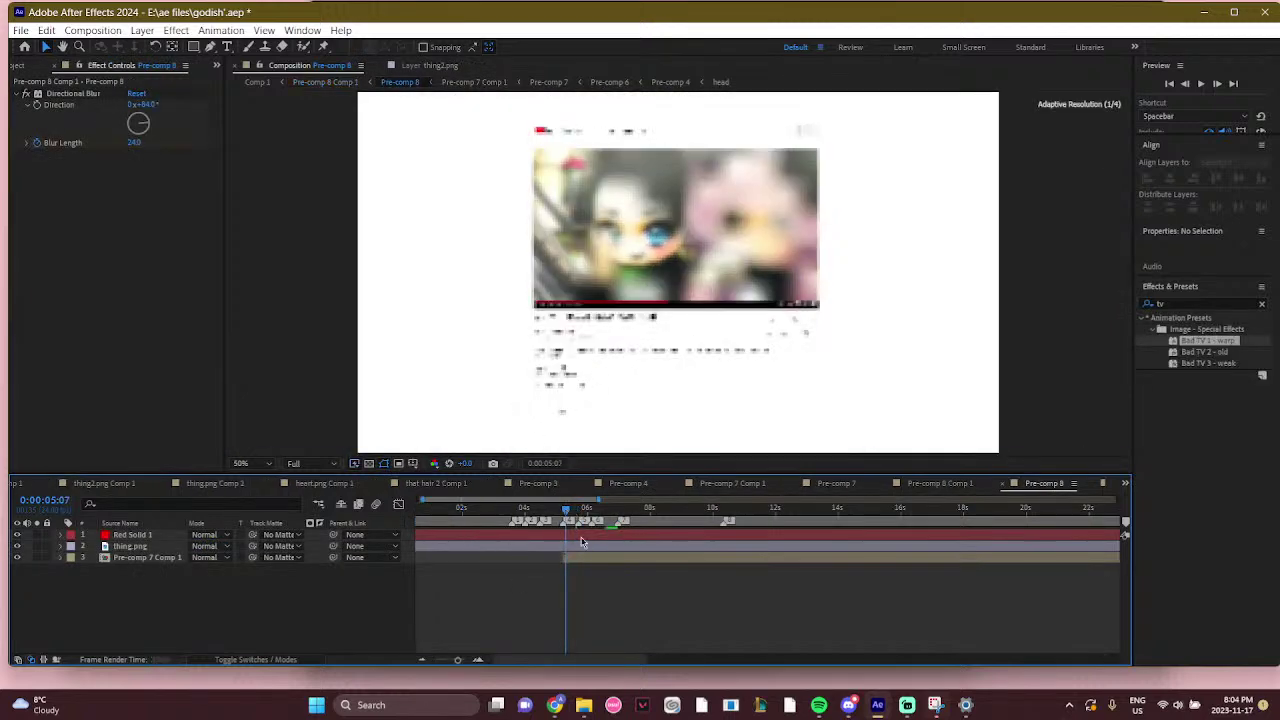
click(479, 661)
click(479, 661)
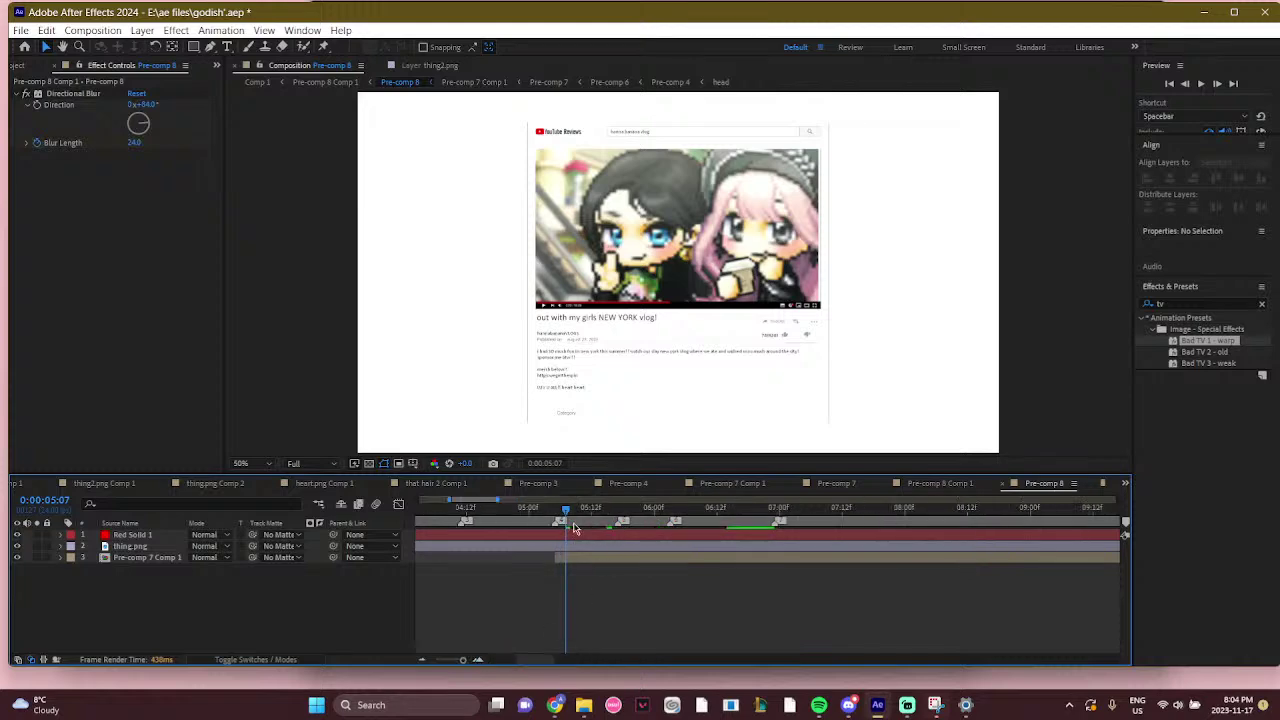
drag(572, 516, 561, 524)
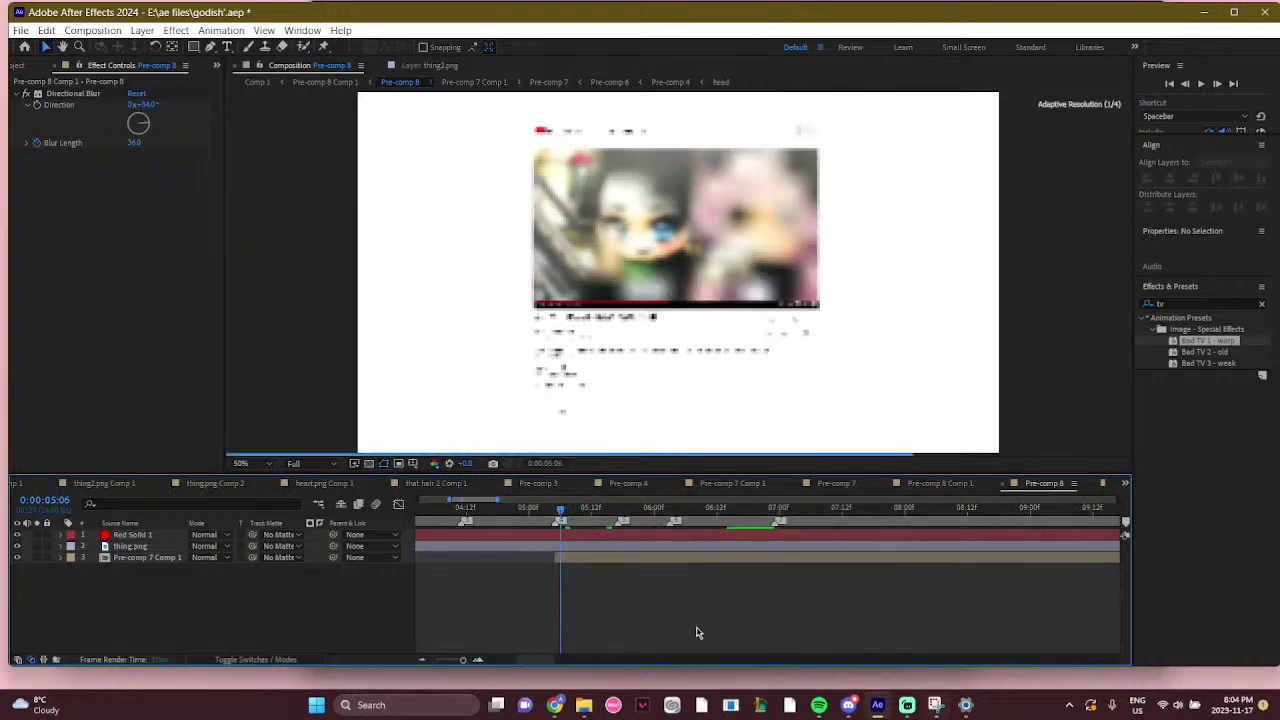
Open the nested Pre-comp 7 Comp 1, preview its start and go into Pre-comp 7
double_click(573, 563)
key(space)
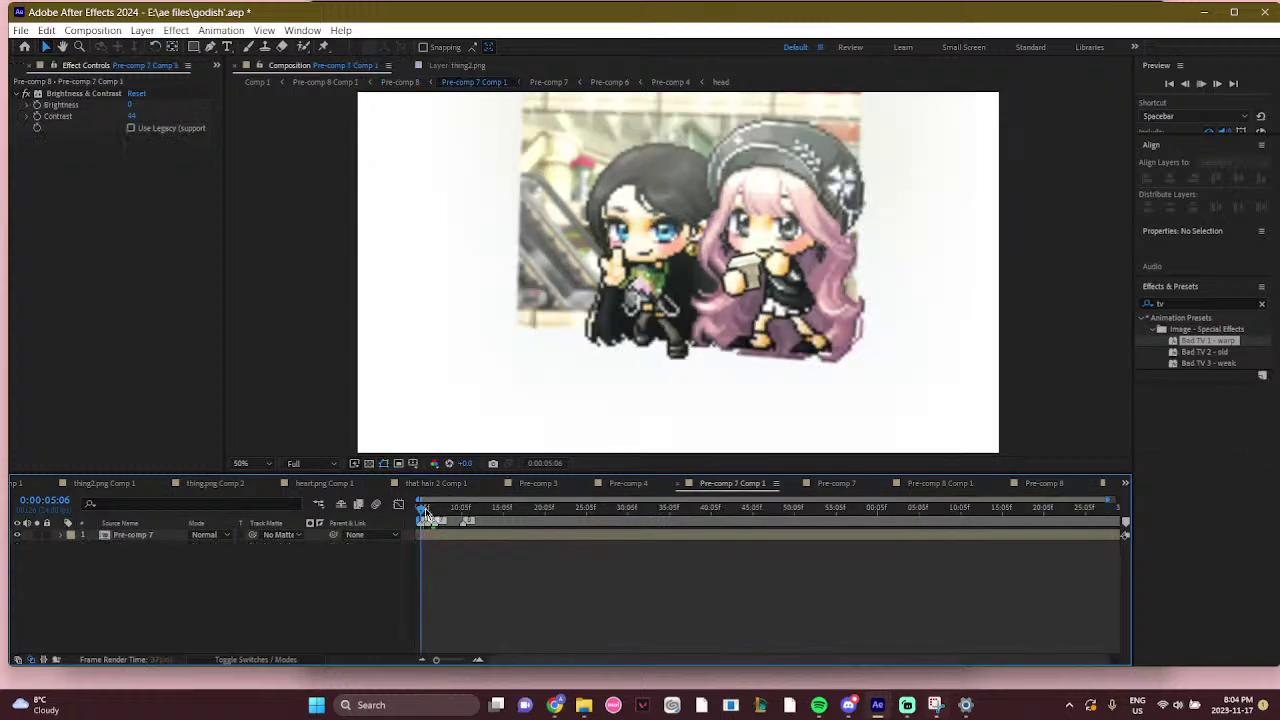
double_click(439, 536)
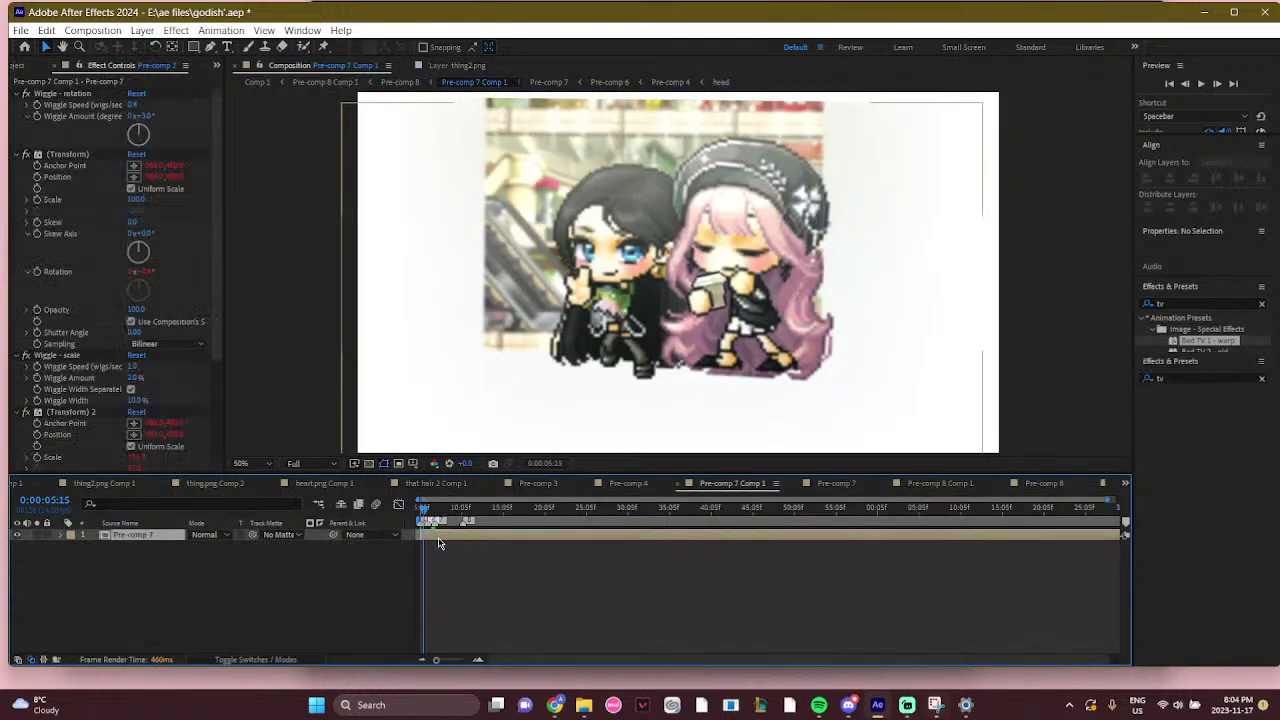
Scrub Pre-comp 7 to 0:00:06:01 and play back the animation of the two blinking characters
click(477, 659)
drag(533, 663, 545, 663)
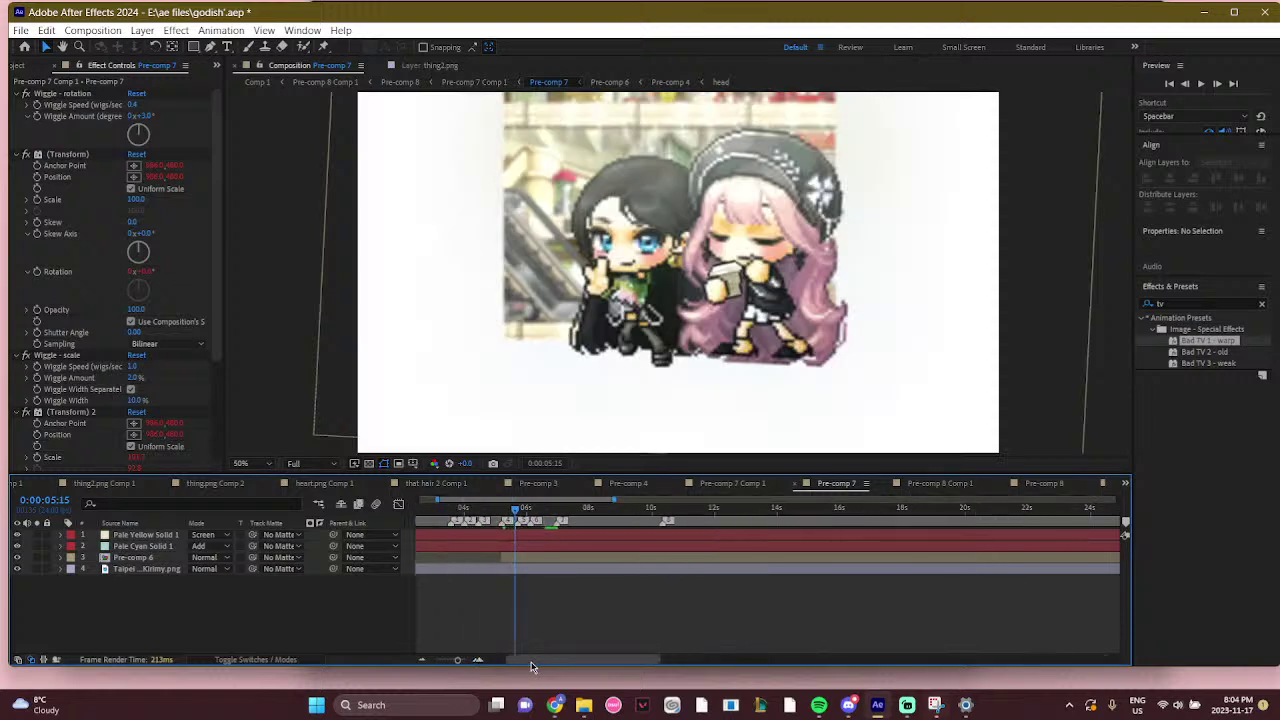
click(503, 511)
drag(503, 511, 527, 510)
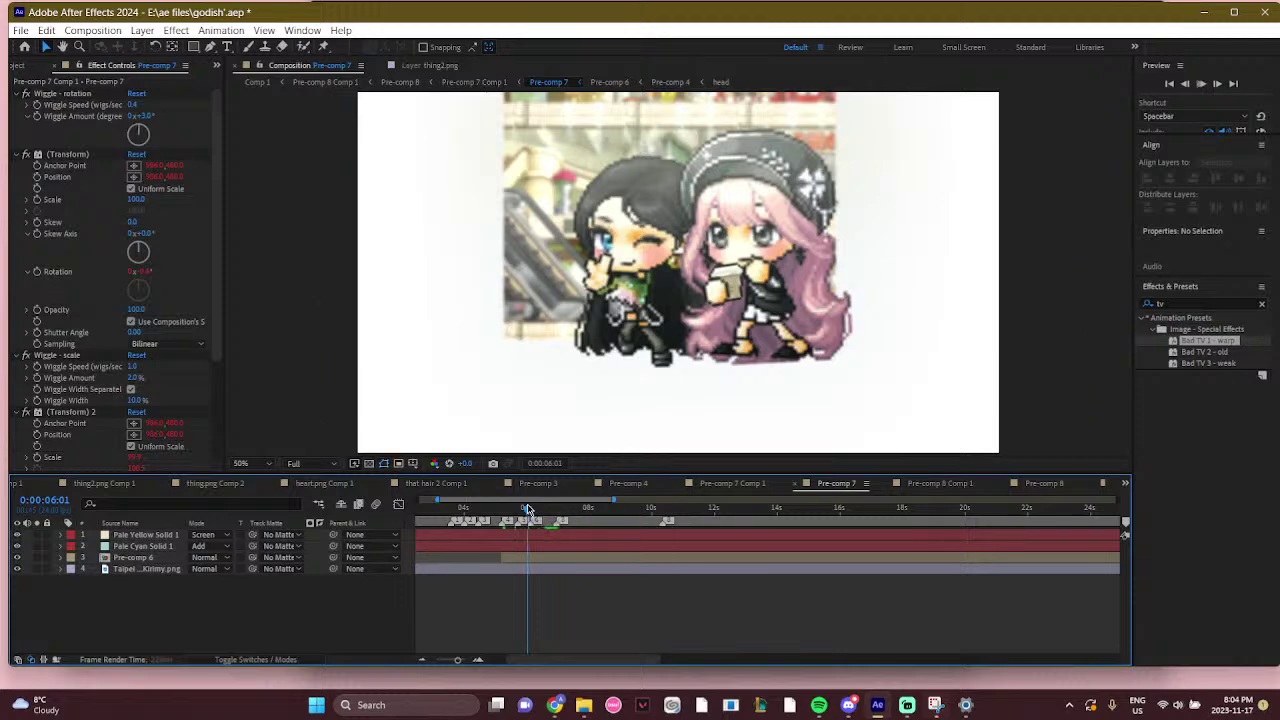
key(space)
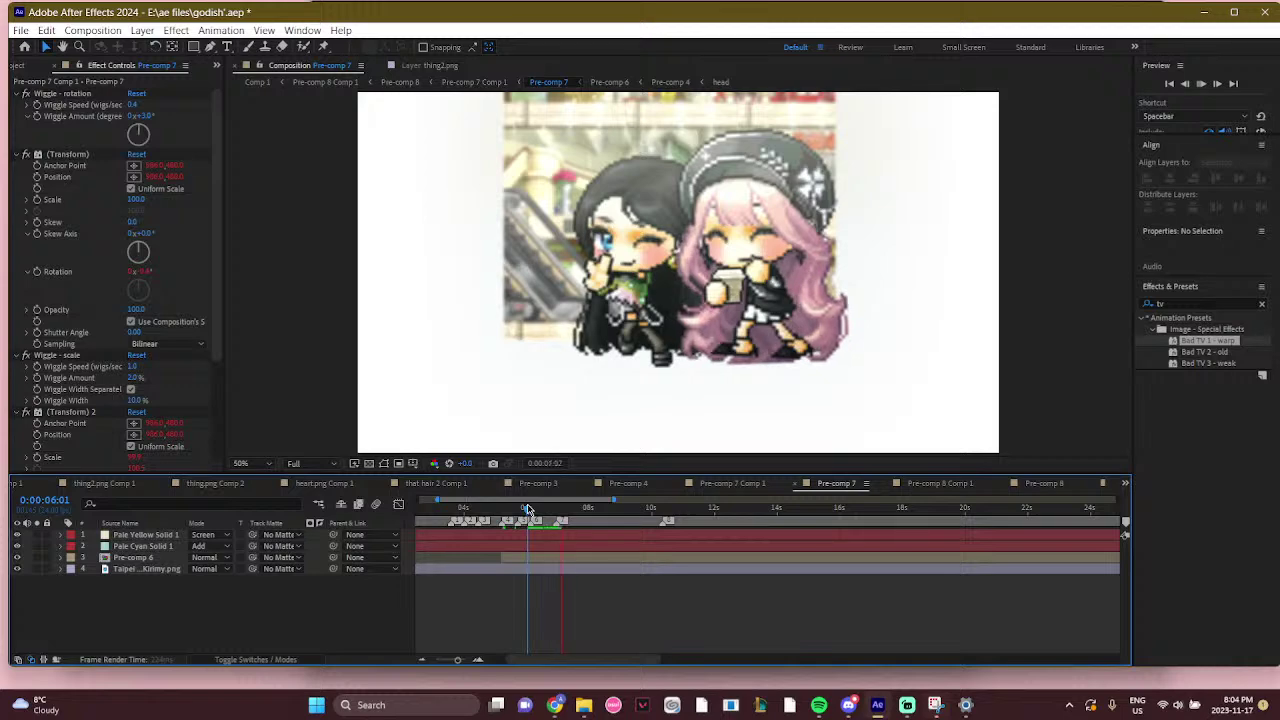
key(space)
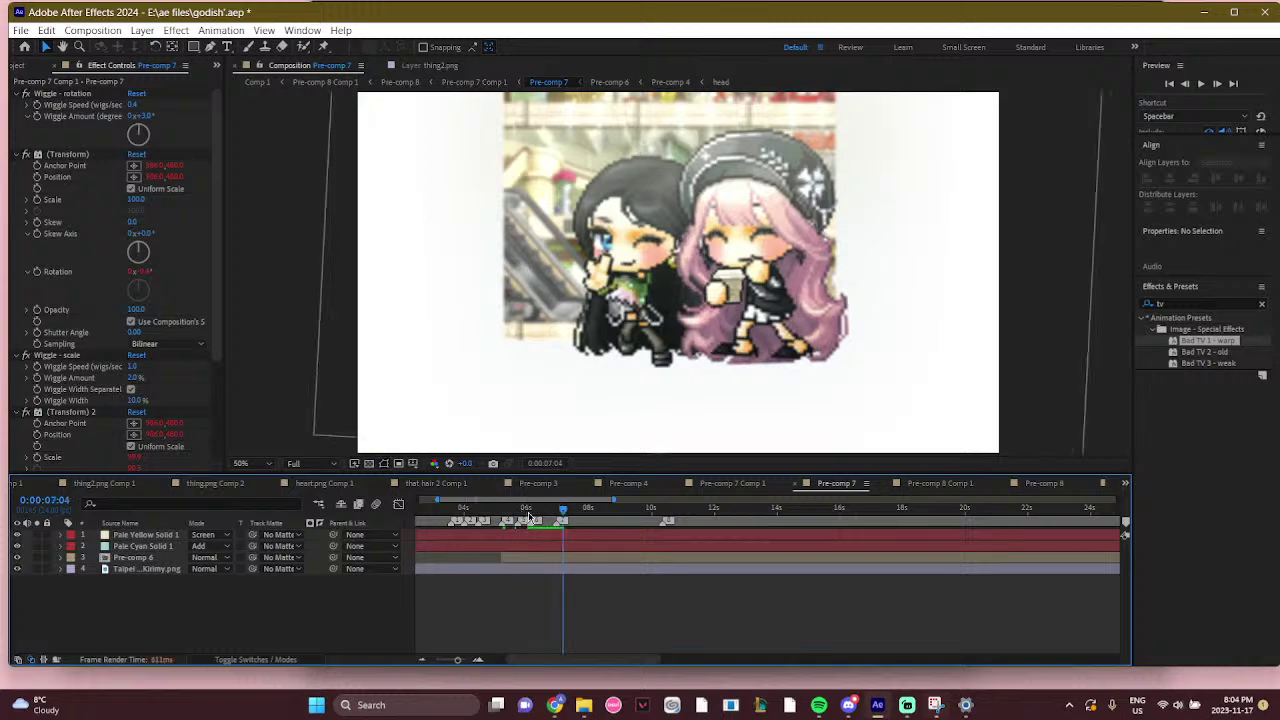
mouse_move(529, 514)
mouse_down()
mouse_move(574, 514)
mouse_move(520, 522)
mouse_move(550, 528)
mouse_move(537, 526)
mouse_up()
Return to Pre-comp 7 Comp 1 and scrub through the character movement, ending at 0:00:06:20
click(474, 83)
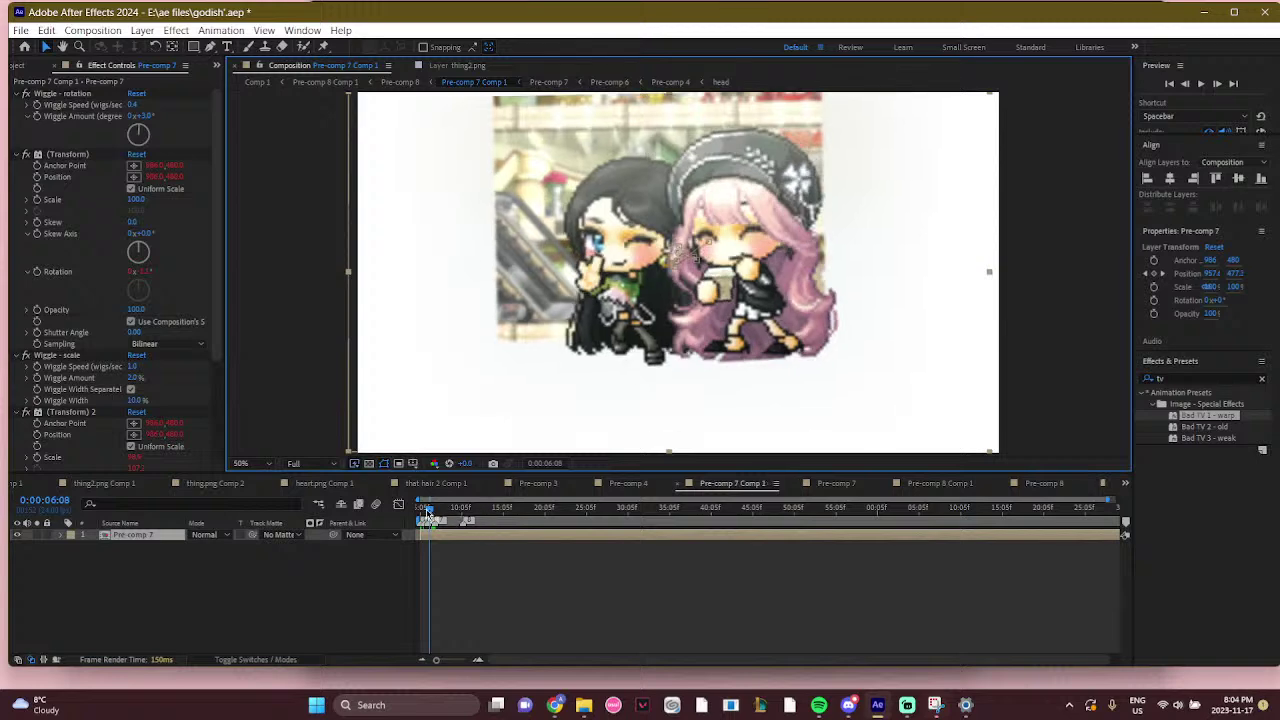
drag(427, 513, 437, 513)
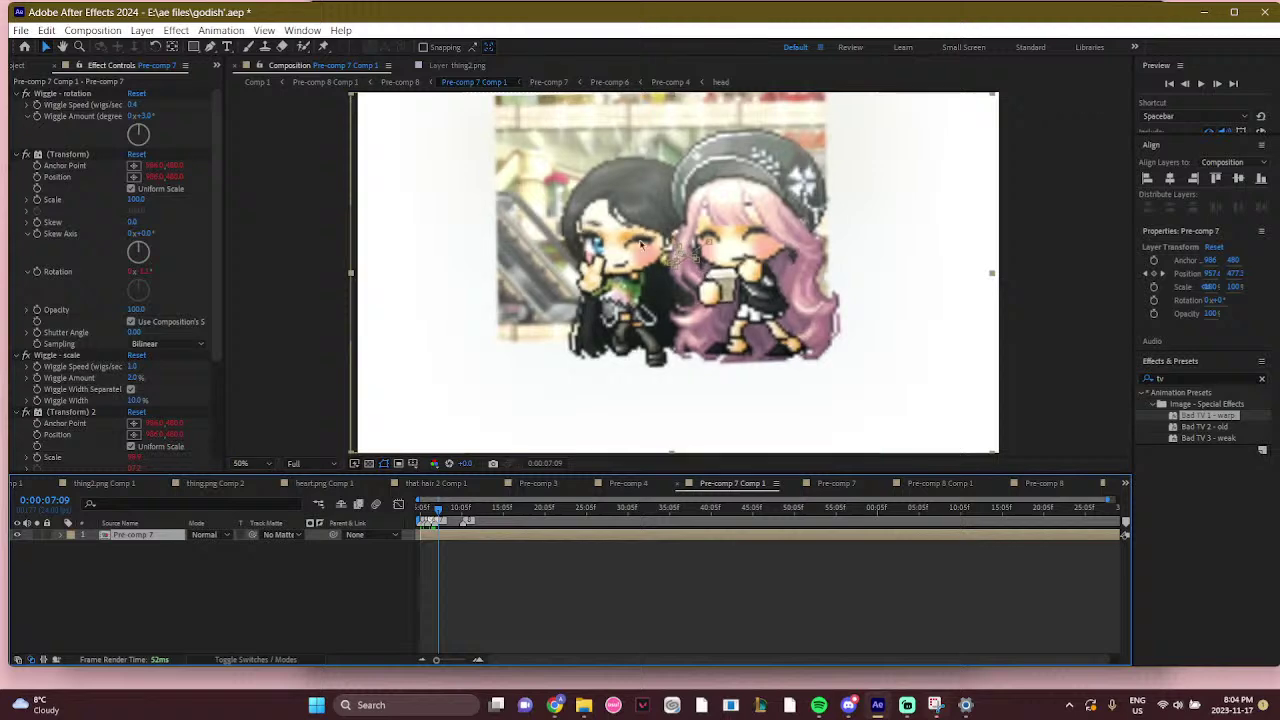
drag(642, 243, 644, 245)
key(j)
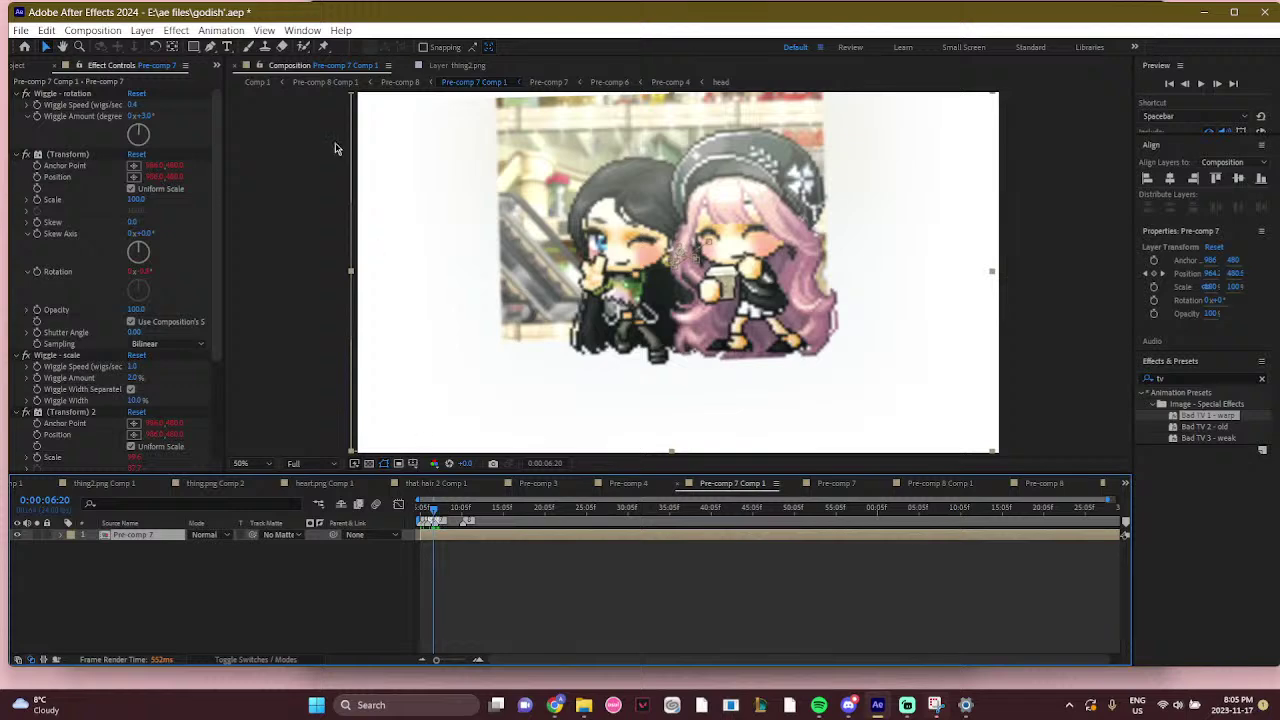
Go back to Comp 1, view the vlog shot at 0:00:06:14, and look into Pre-comp 8 Comp 1 before returning to Comp 1
click(255, 82)
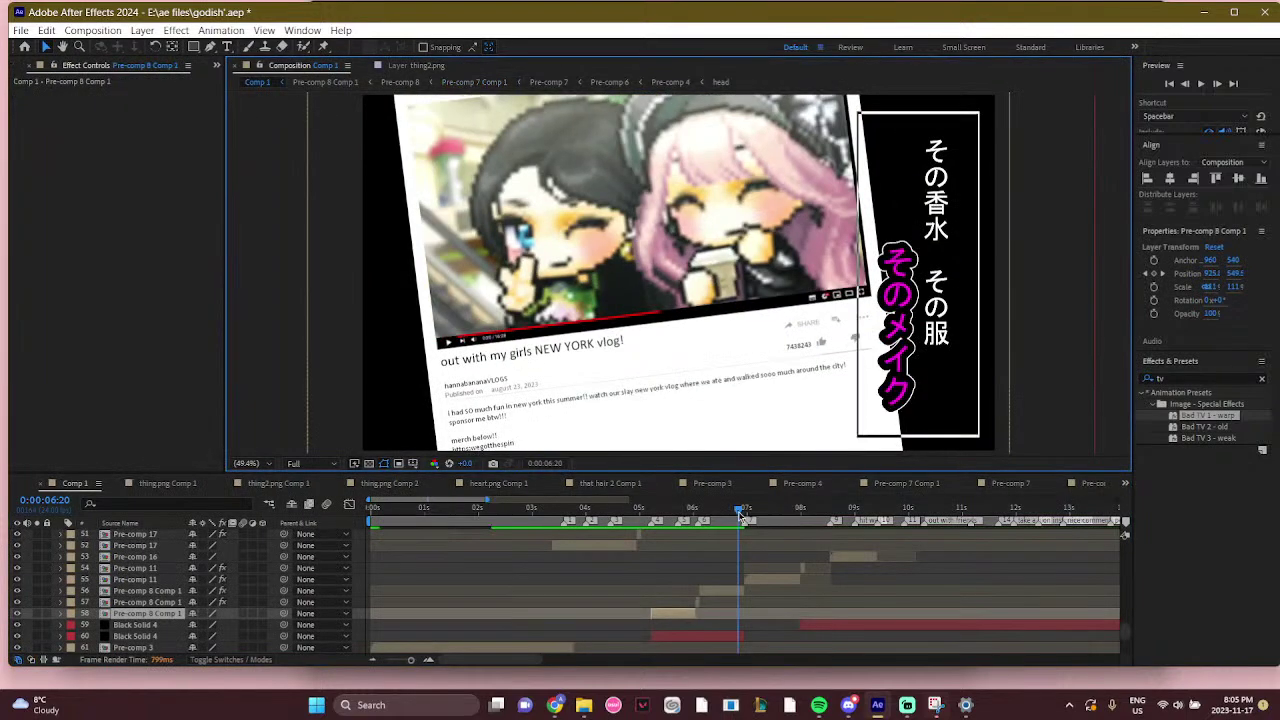
drag(731, 515, 724, 523)
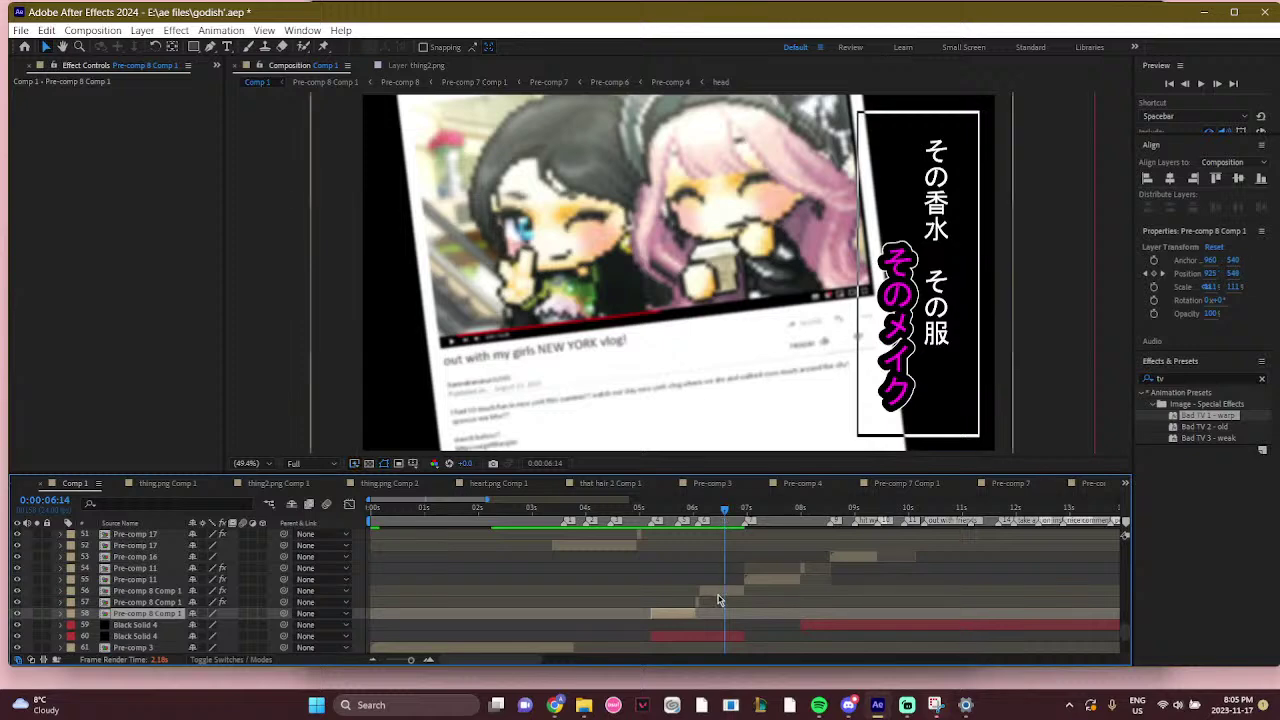
double_click(692, 613)
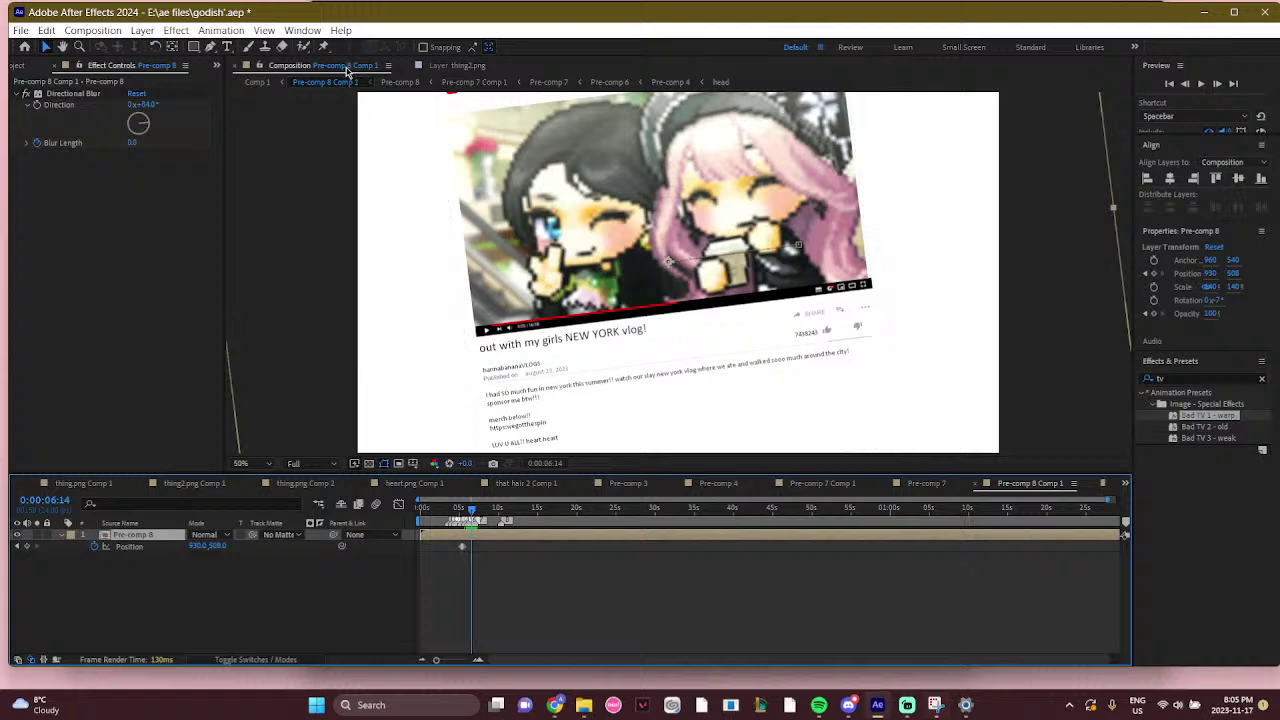
click(262, 82)
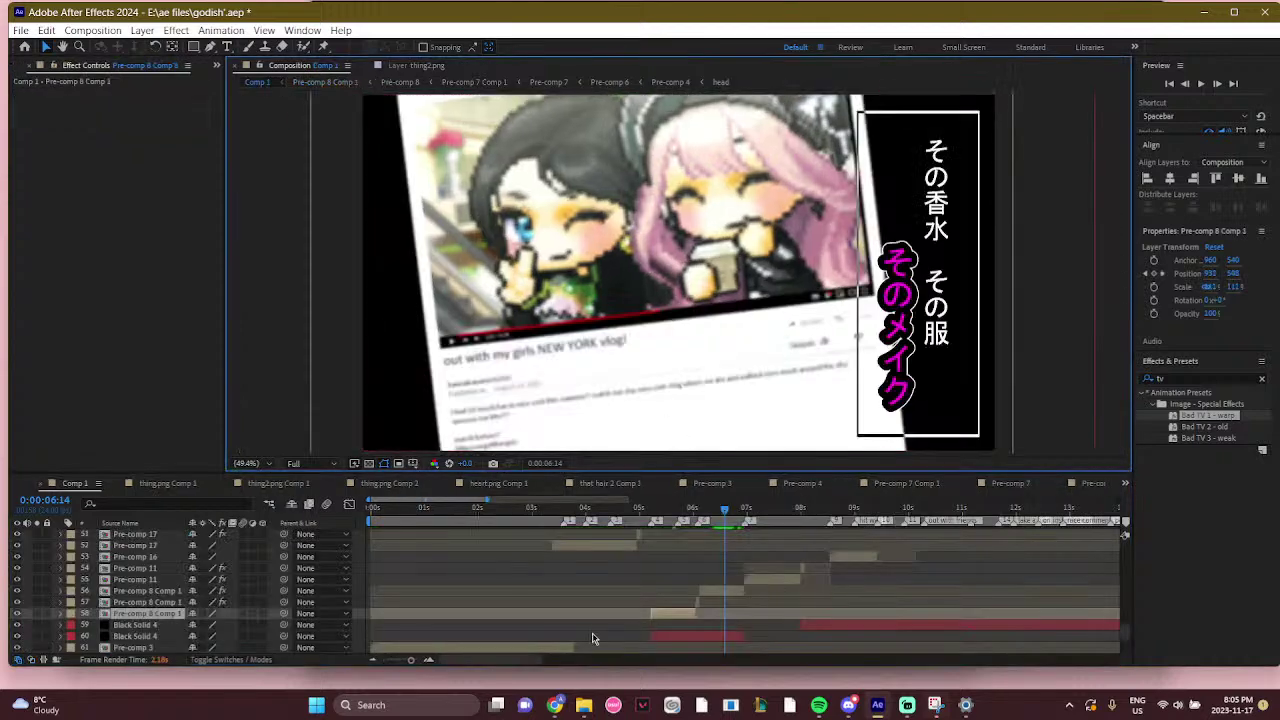
Review the end of the vlog shot near 0:00:07:01 and move the playhead back to 0:00:06:09
drag(505, 658, 524, 661)
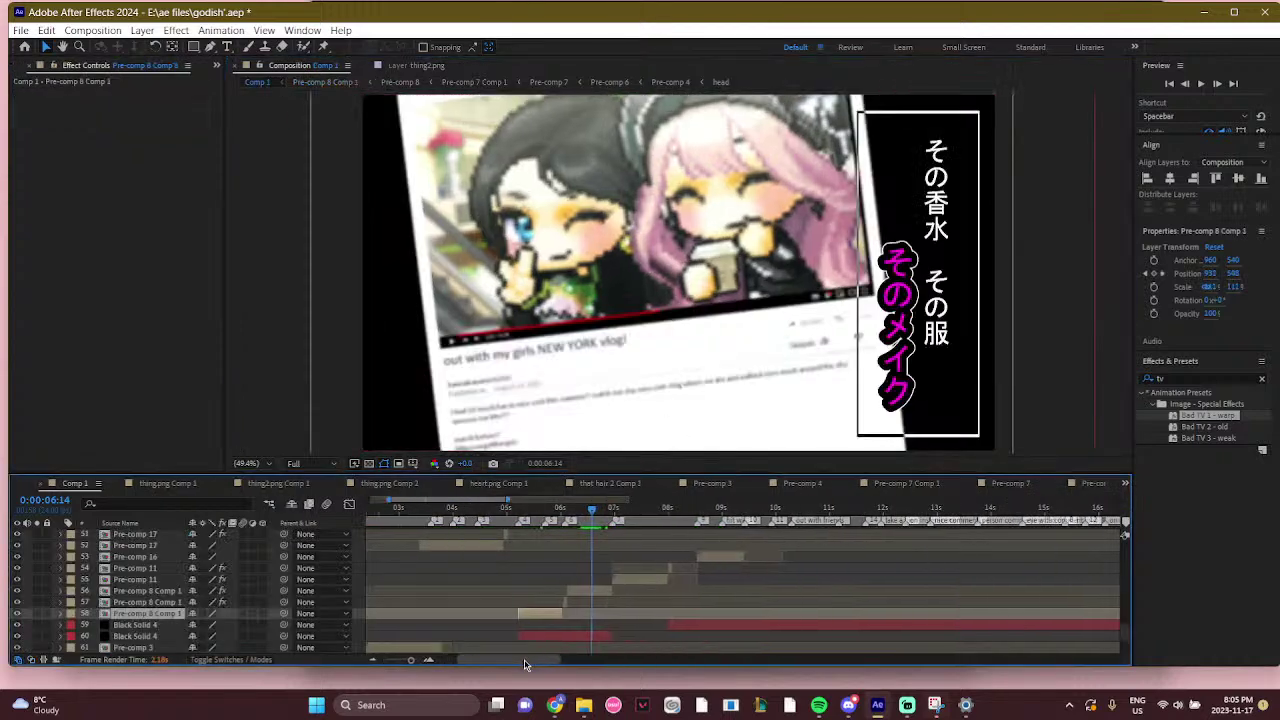
click(617, 512)
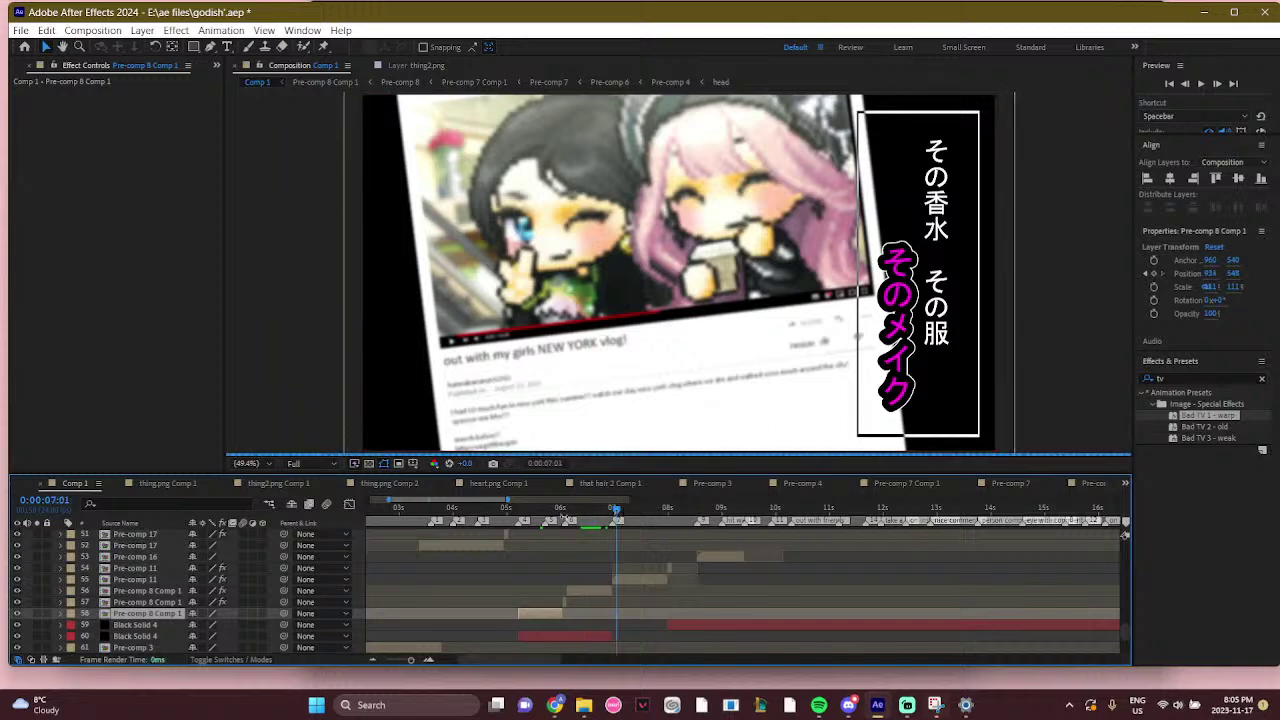
click(578, 511)
drag(578, 511, 582, 512)
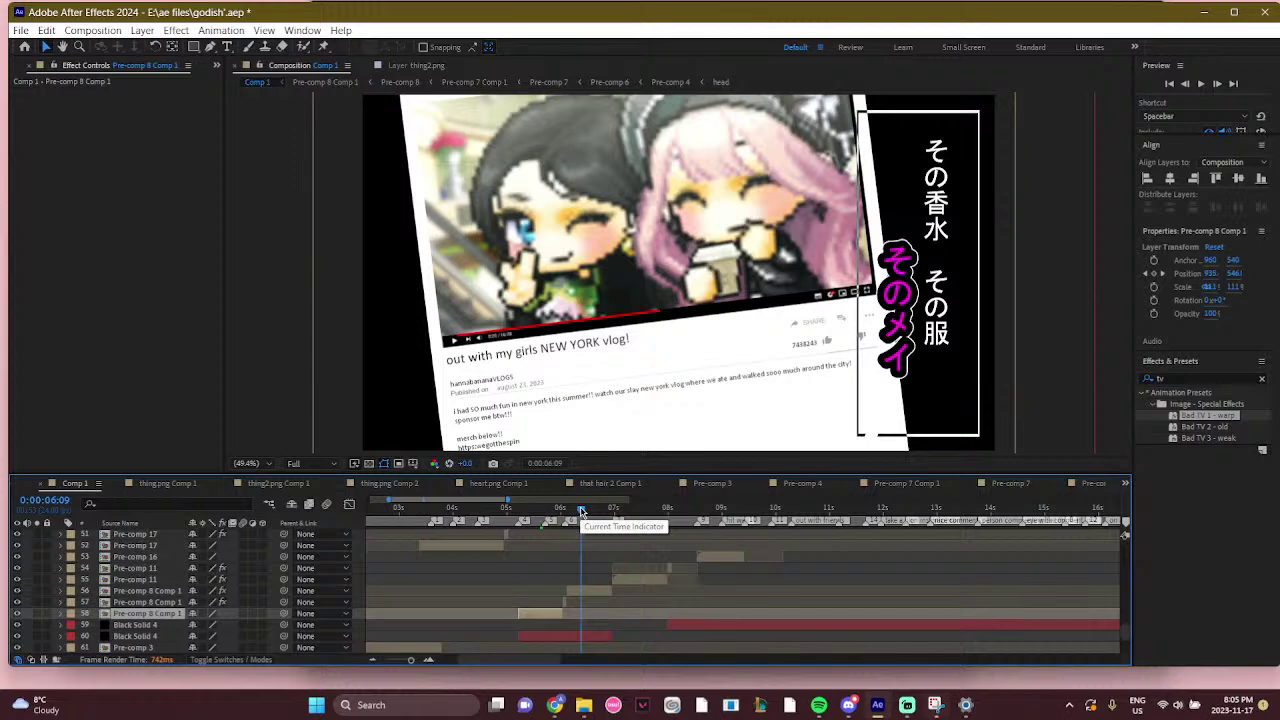
Locate and select the Pre-comp 18 layer below Shape Layer 2, which belongs to the framed vertical lyrics
click(597, 636)
scroll(597, 636, up, 8)
scroll(585, 601, down, 5)
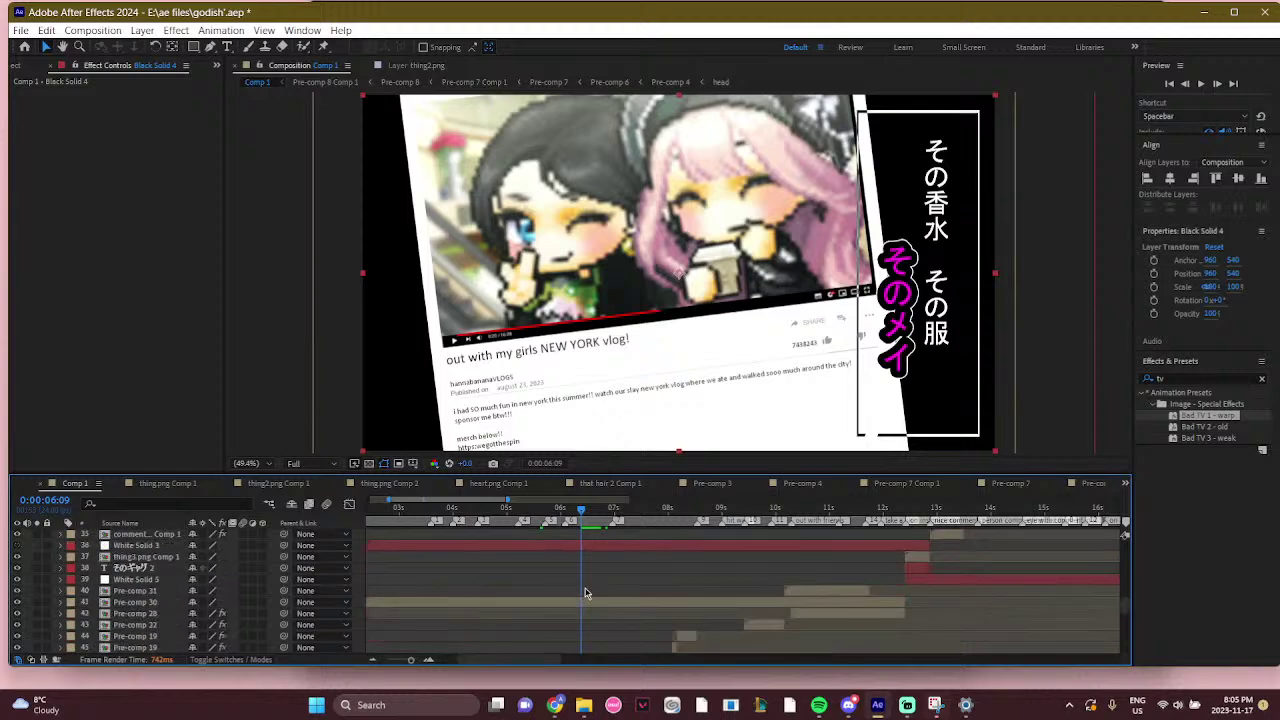
click(584, 615)
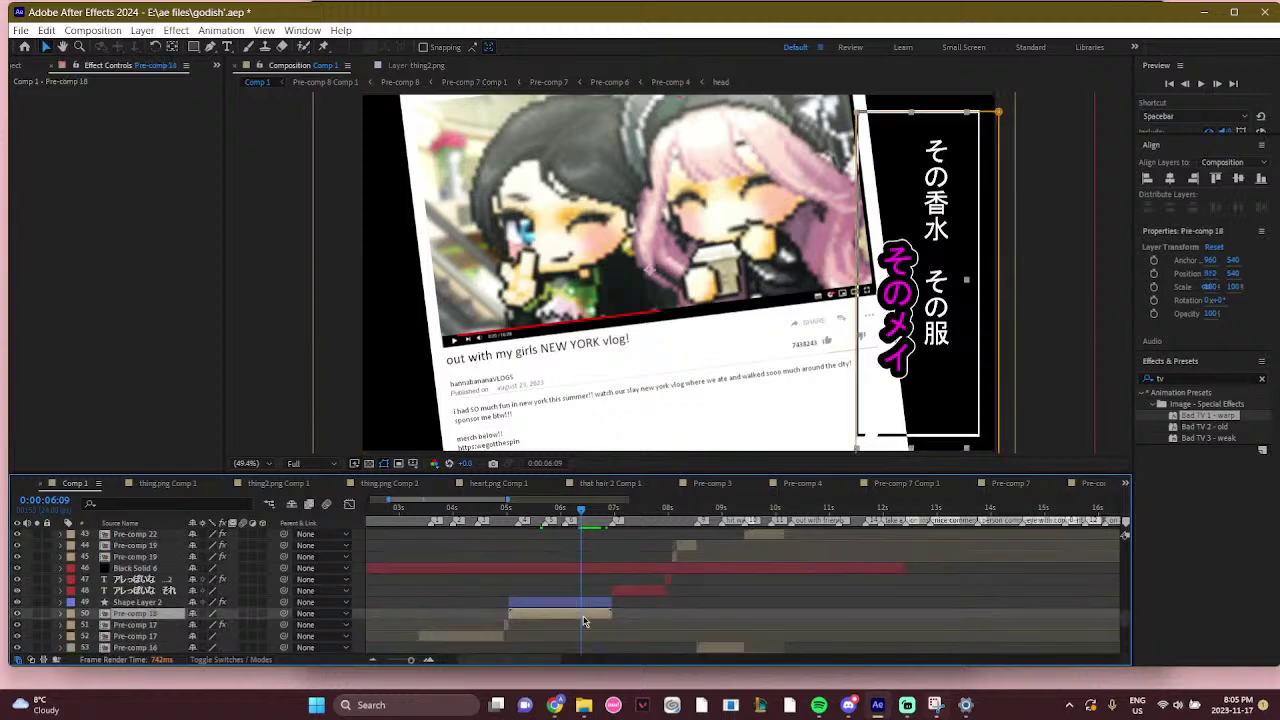
Look inside Pre-comp 18 at the vertical lyric text layers and return to Comp 1
double_click(588, 614)
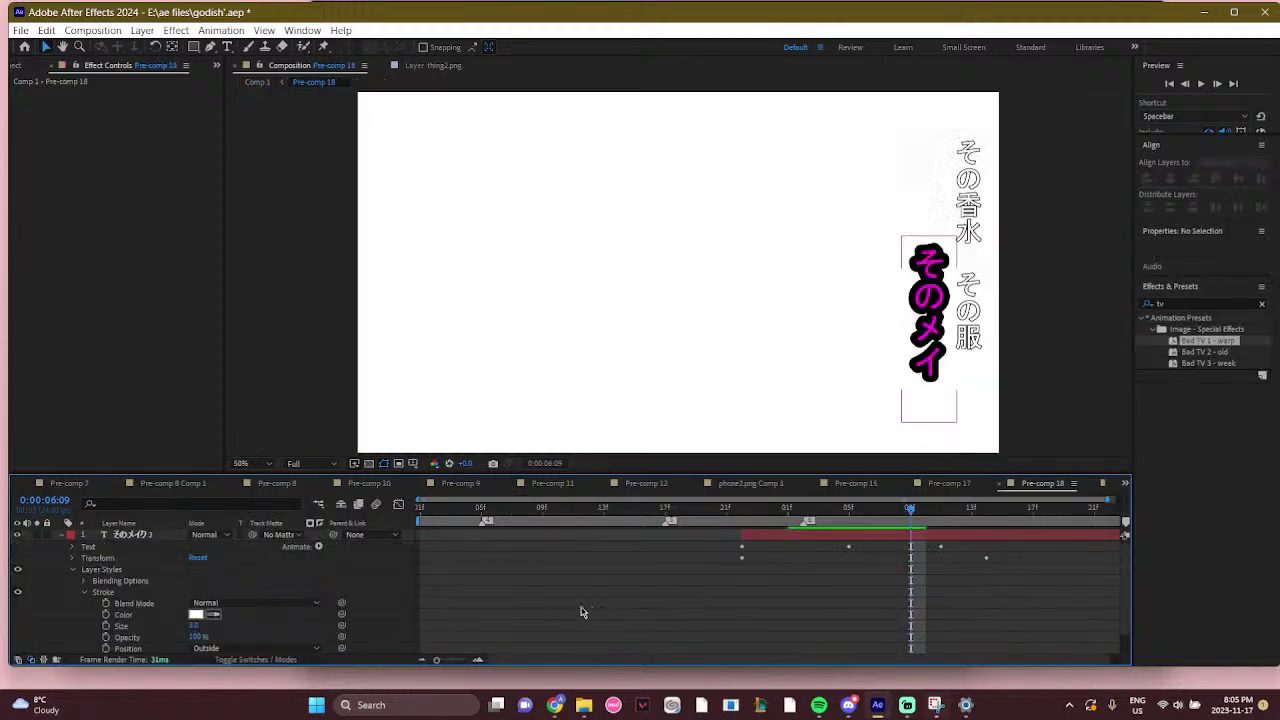
click(627, 271)
click(252, 82)
Examine Shape Layer 2's Radial Wipe at 0:00:05:19, select Pre-comp 18, and view the framed lyrics at 0:00:06:08
click(586, 602)
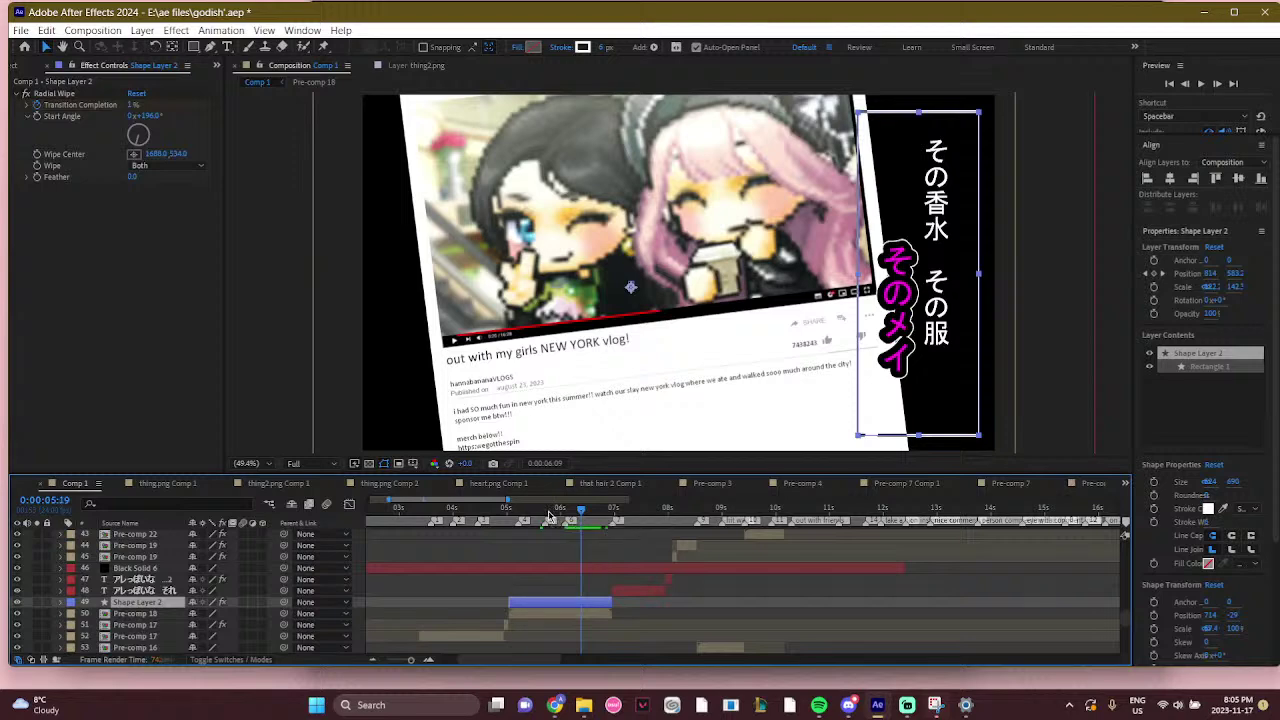
click(547, 512)
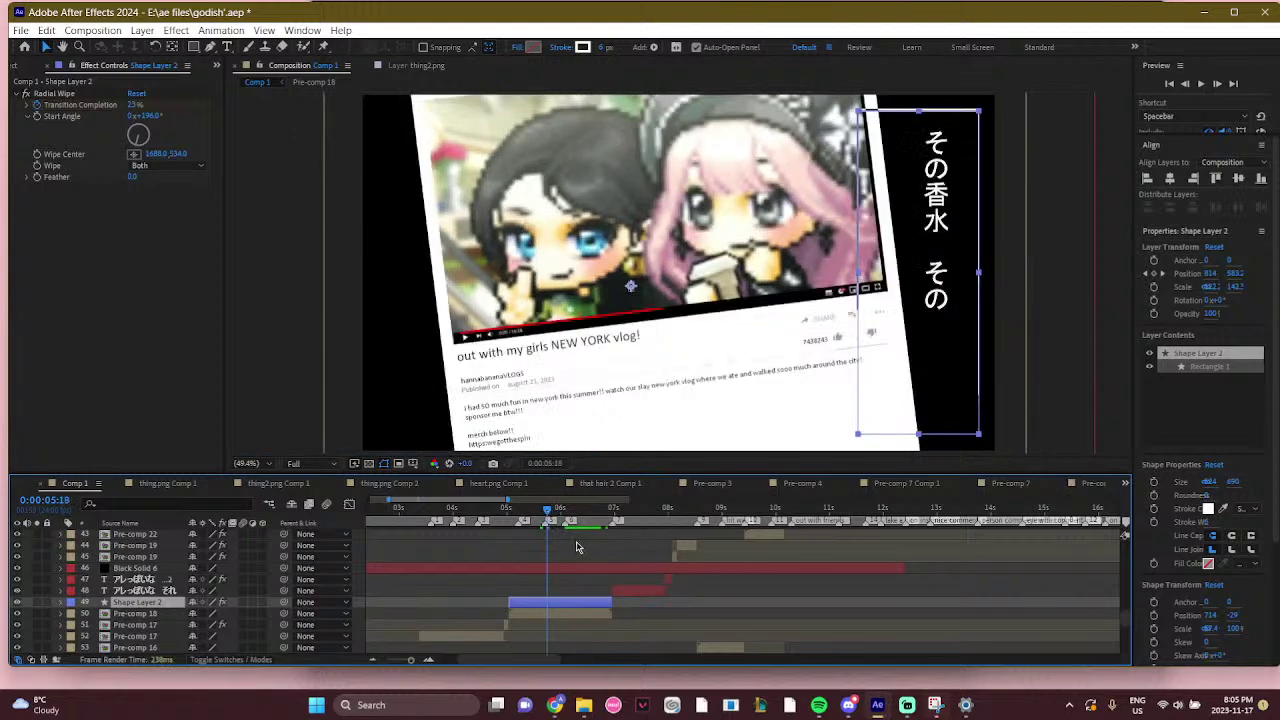
click(572, 611)
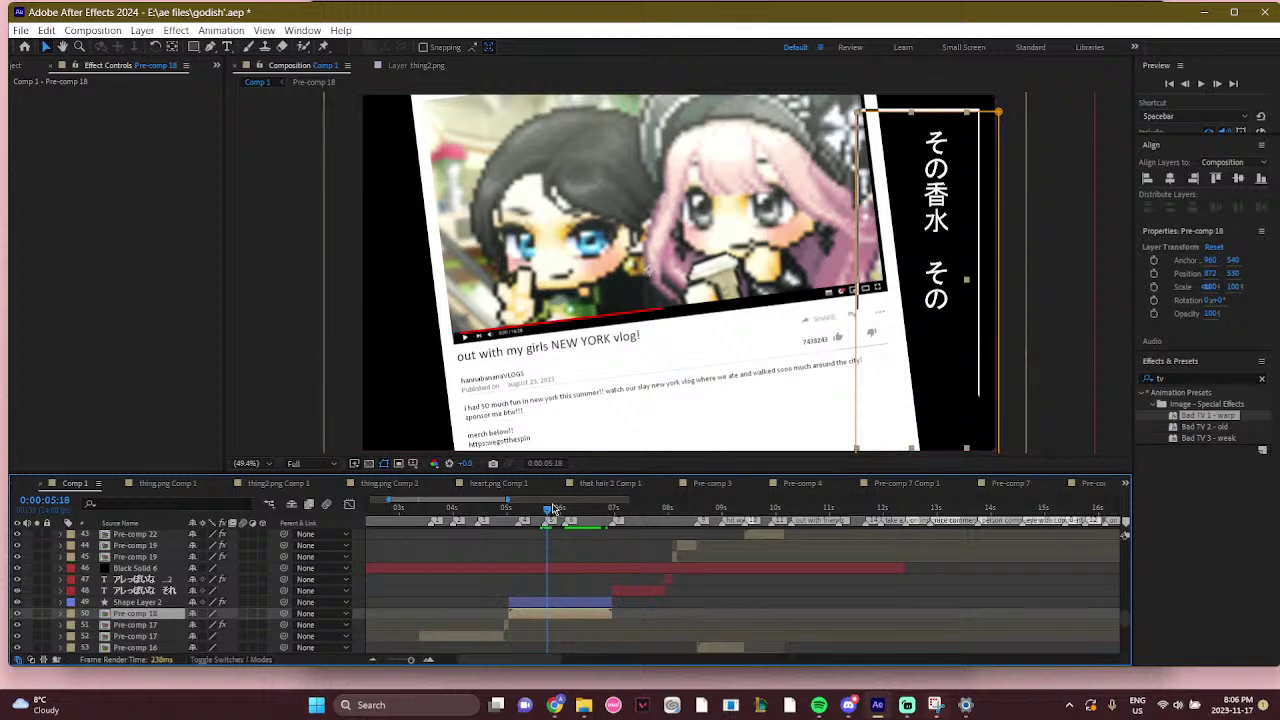
click(575, 510)
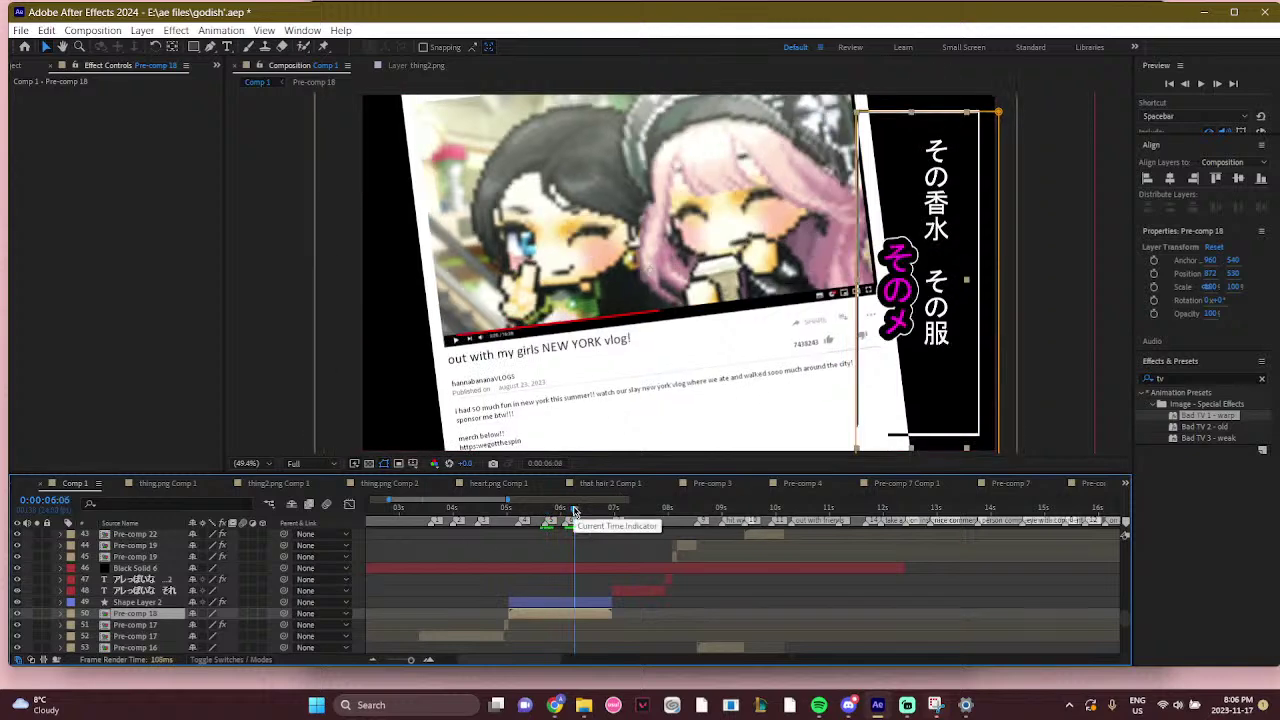
Go to the dark close-up shot at 0:00:07:12 and open its Pre-comp 11 layer
drag(575, 510, 632, 508)
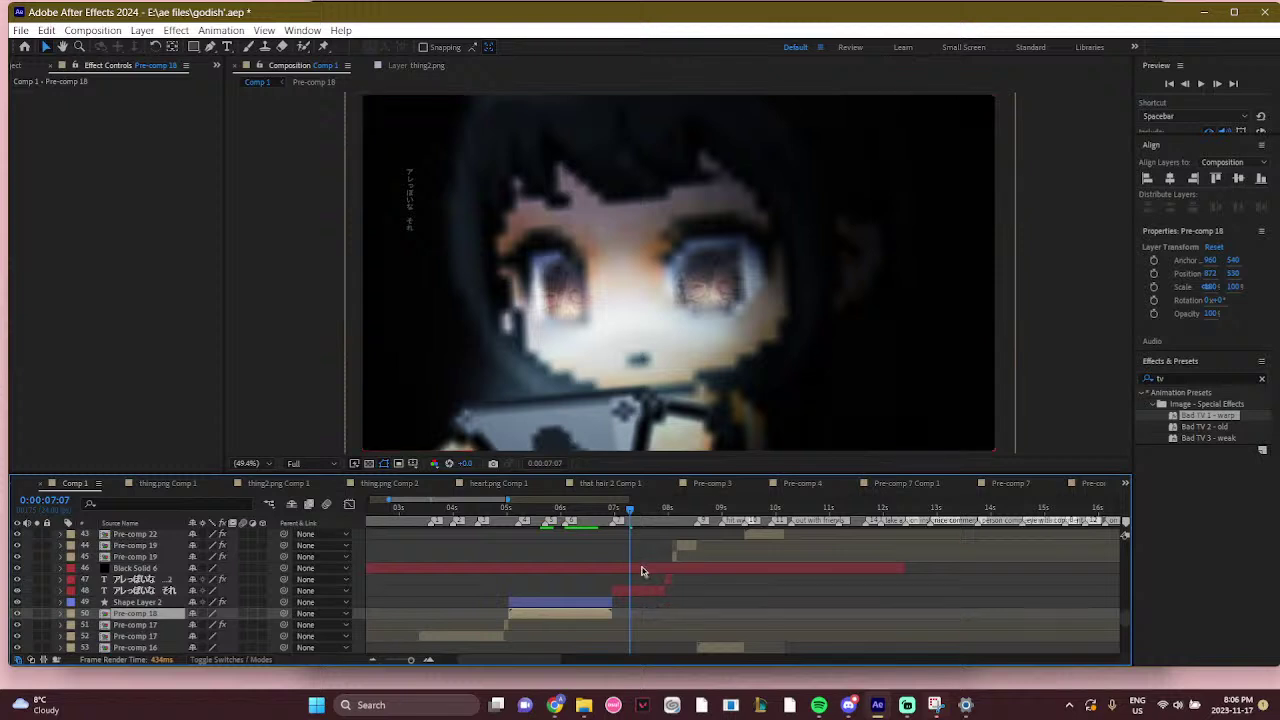
scroll(642, 572, down, 3)
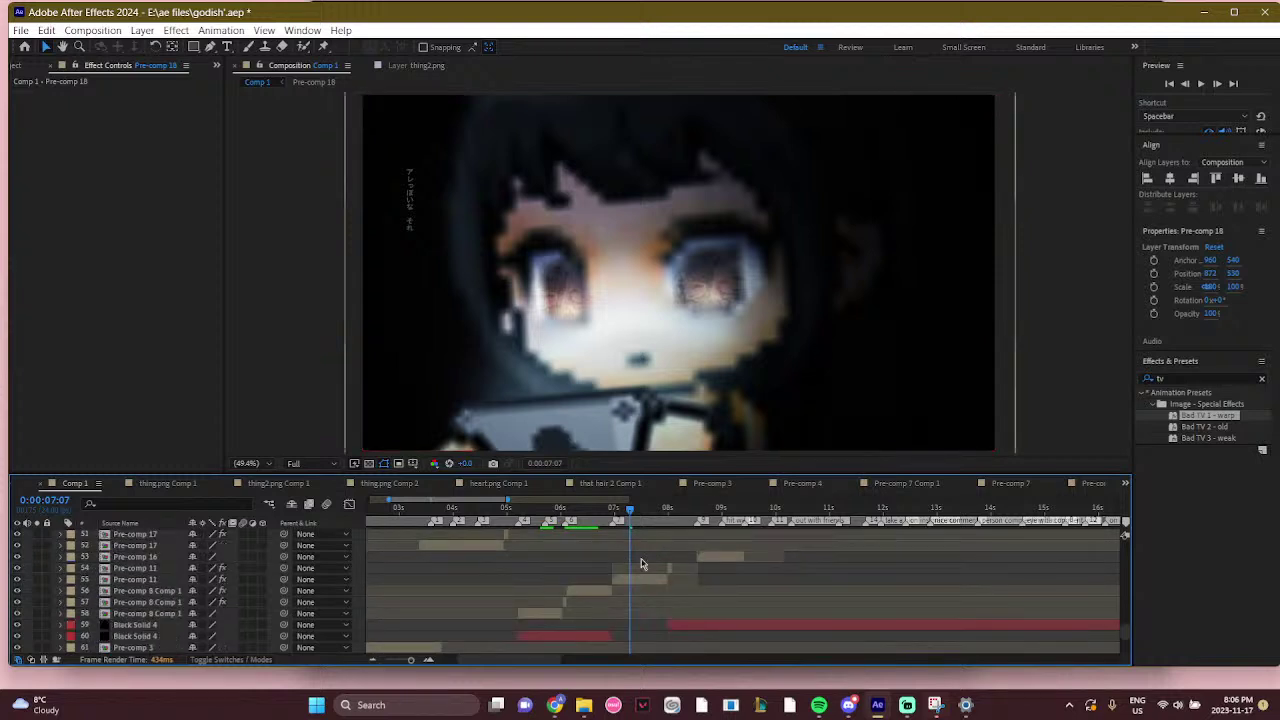
click(641, 512)
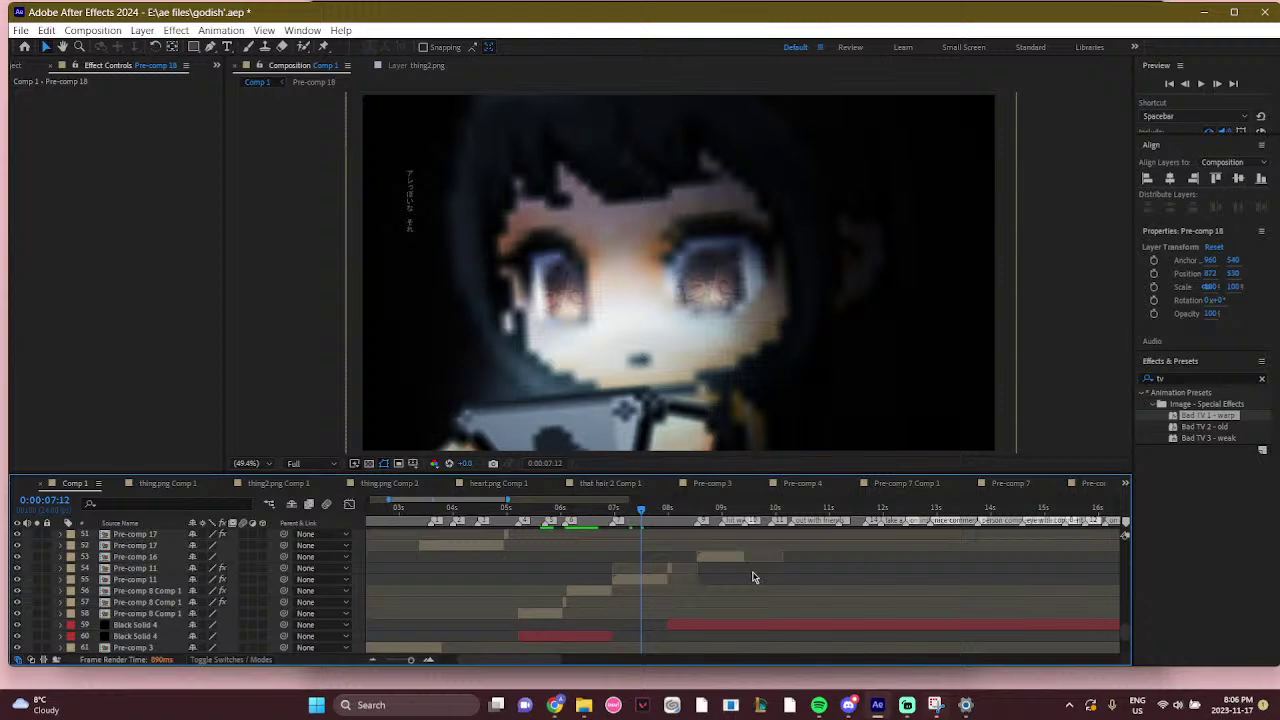
double_click(628, 583)
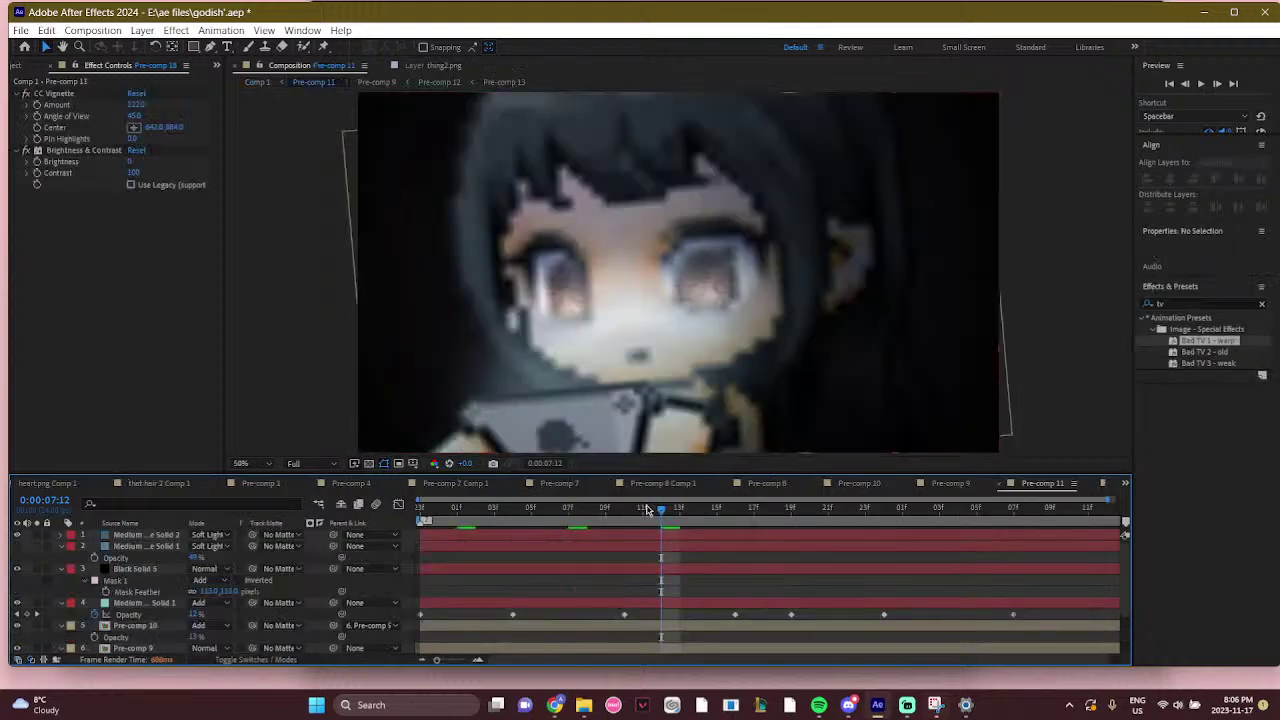
Review the layer stack of Pre-comp 11 with the playhead at 0:00:07:09
click(607, 514)
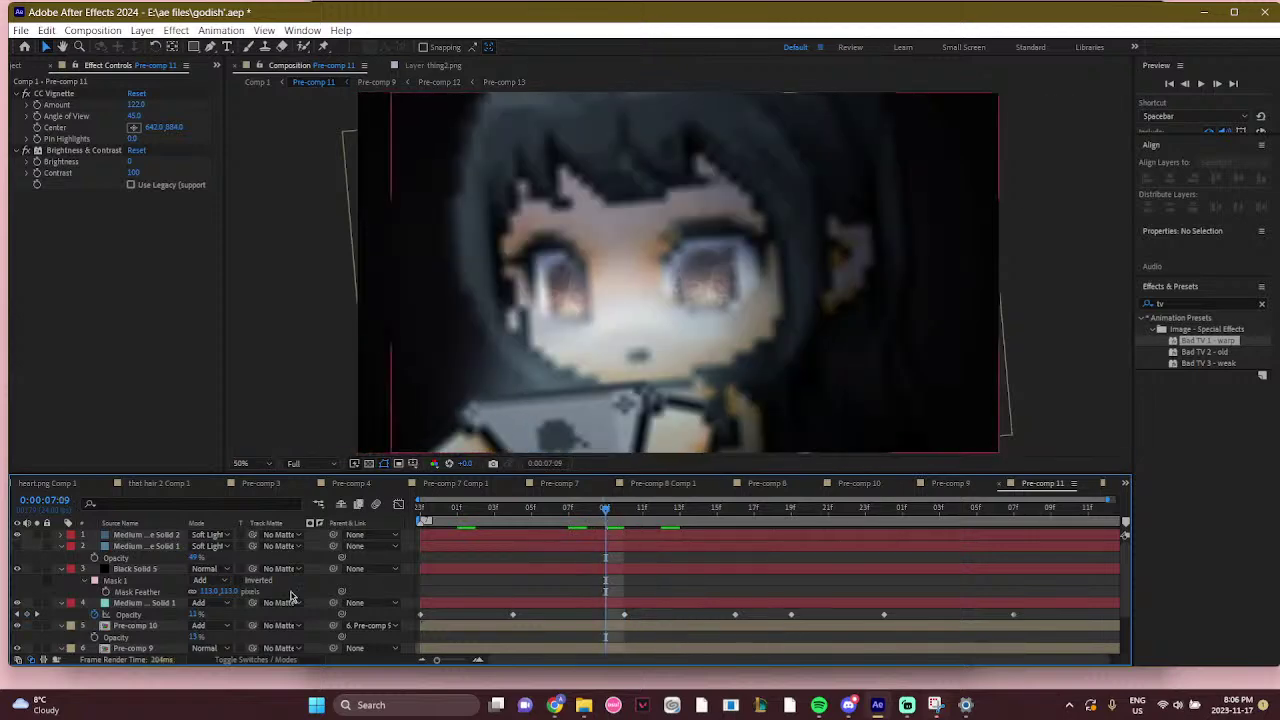
scroll(226, 605, down, 2)
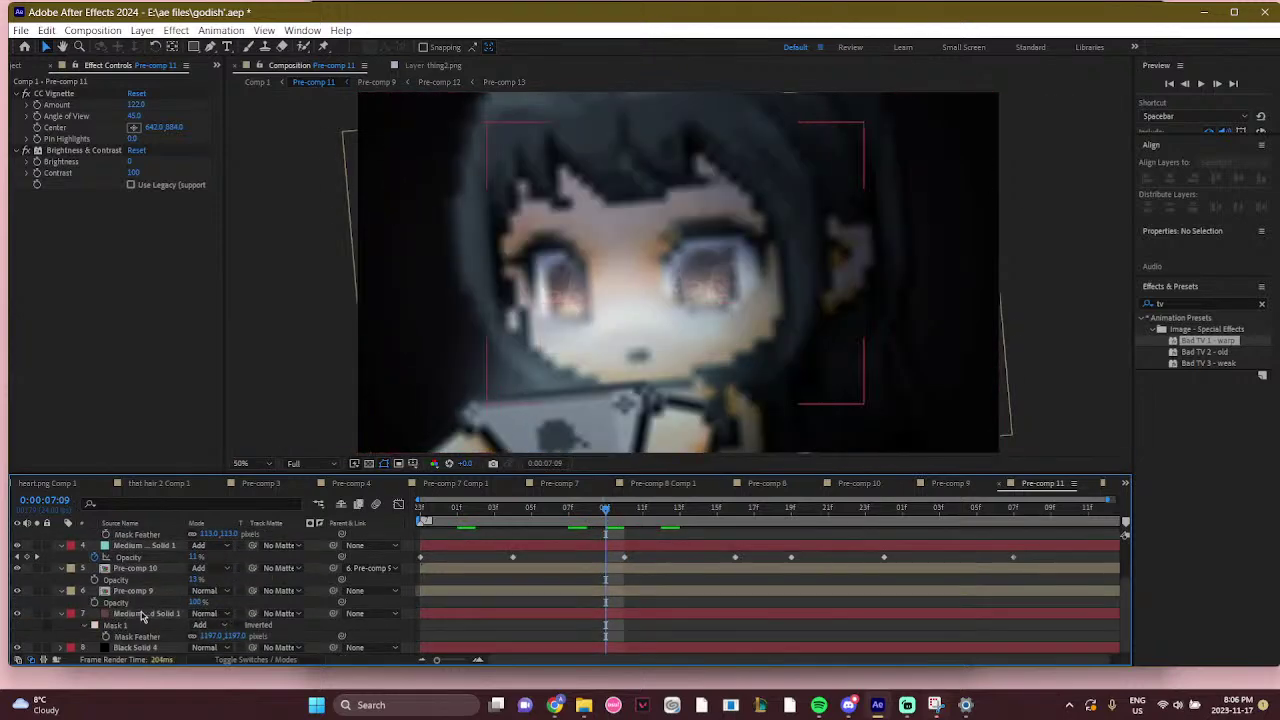
scroll(149, 618, up, 2)
Open Pre-comp 10 and inspect the feathered character reflections up close around 0:00:09:10
double_click(620, 626)
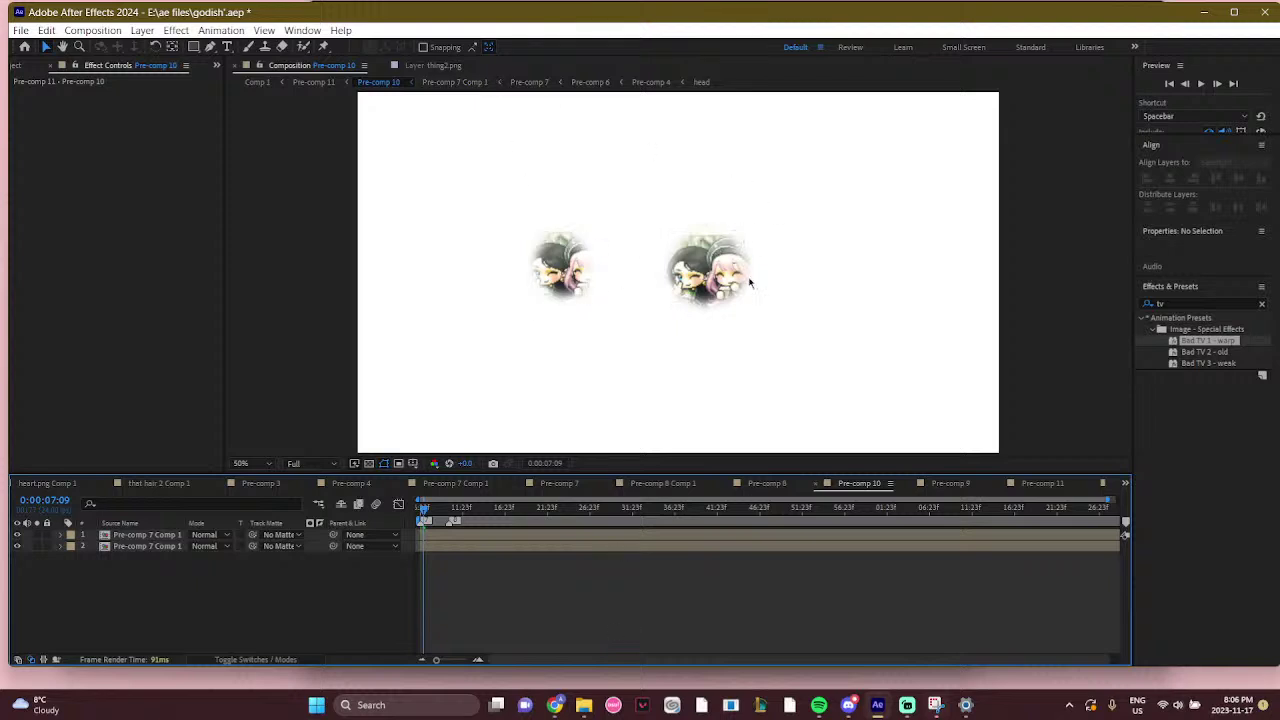
key(space)
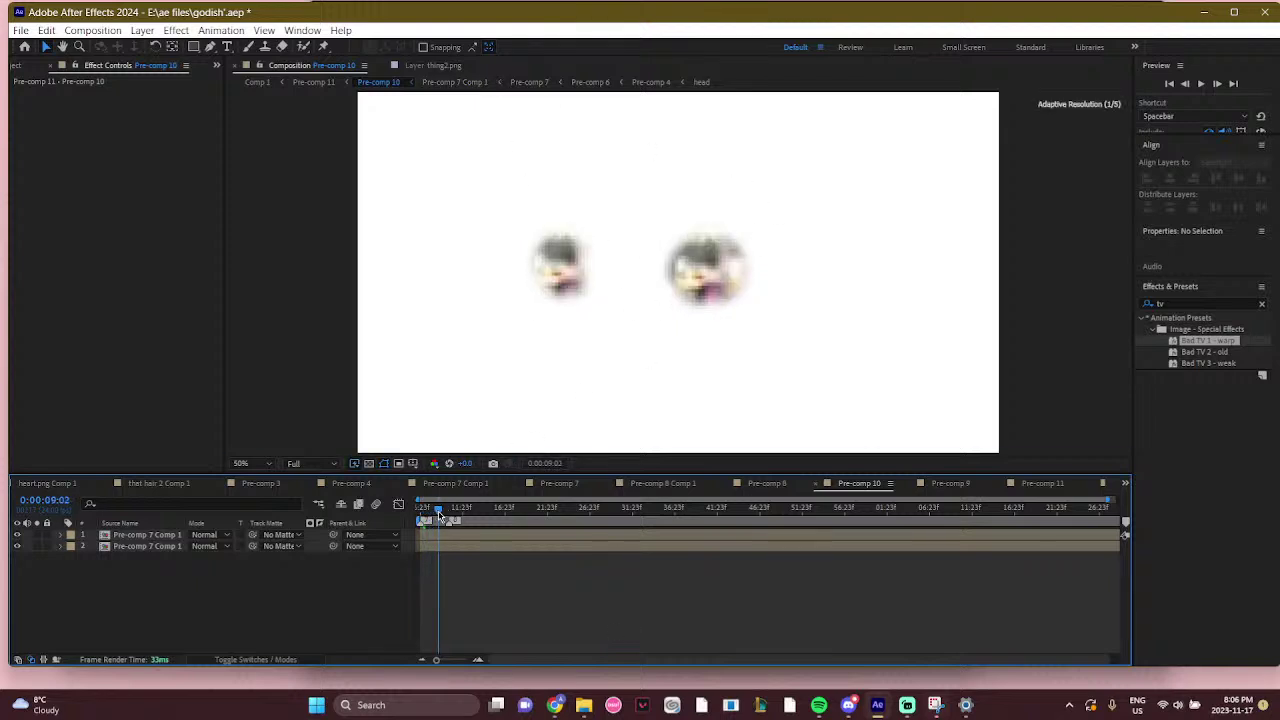
key(space)
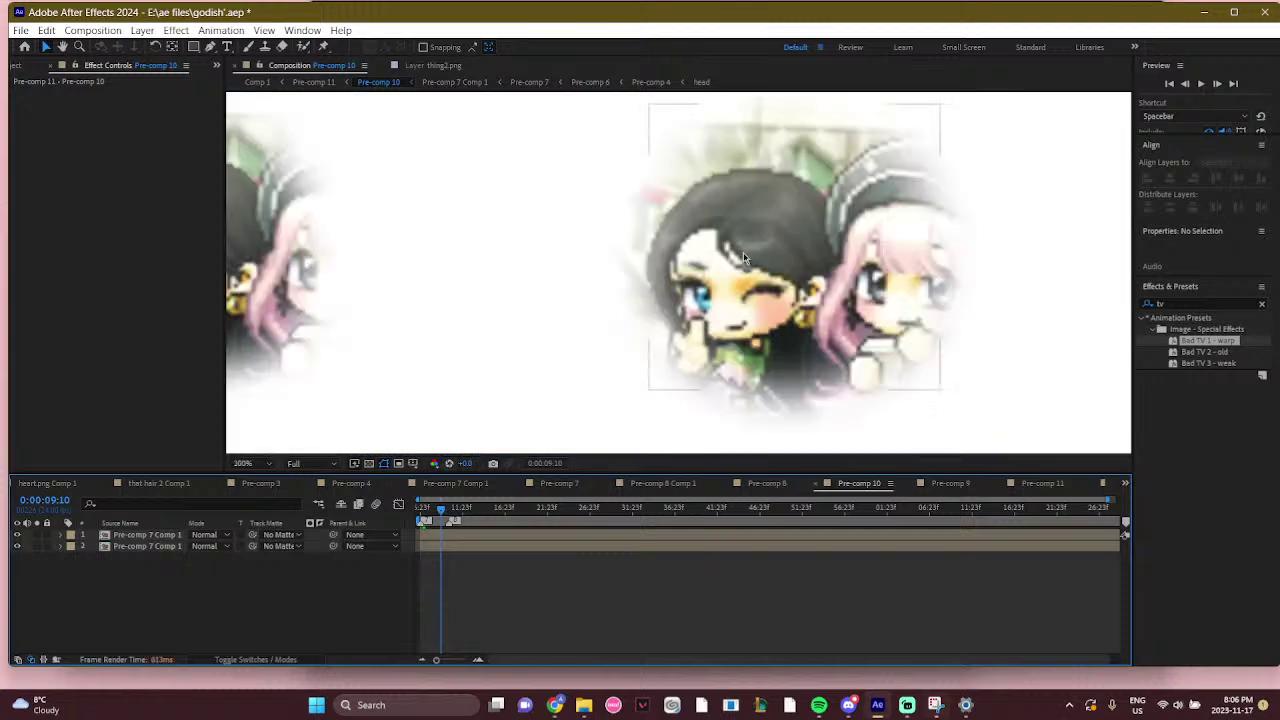
scroll(743, 252, up, 4)
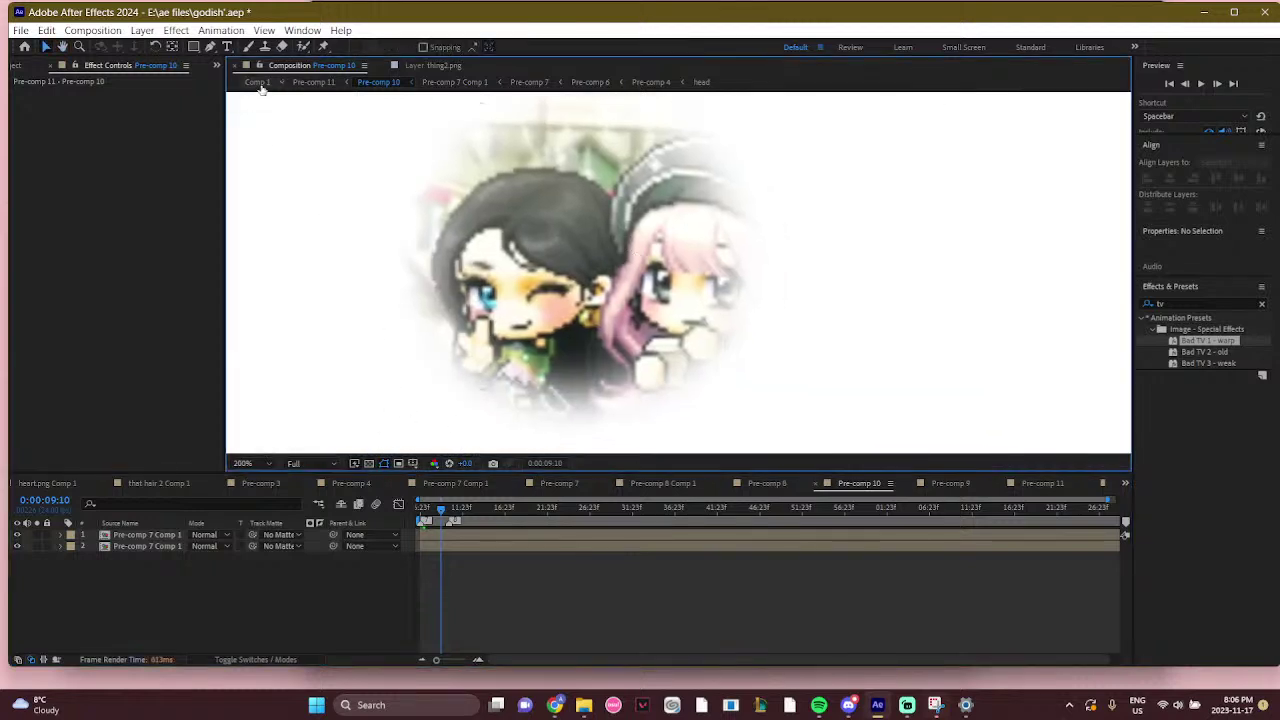
Lower the preview resolution to Half and play the reflection animation from 0:00:08:01
drag(440, 509, 433, 511)
click(300, 463)
click(300, 491)
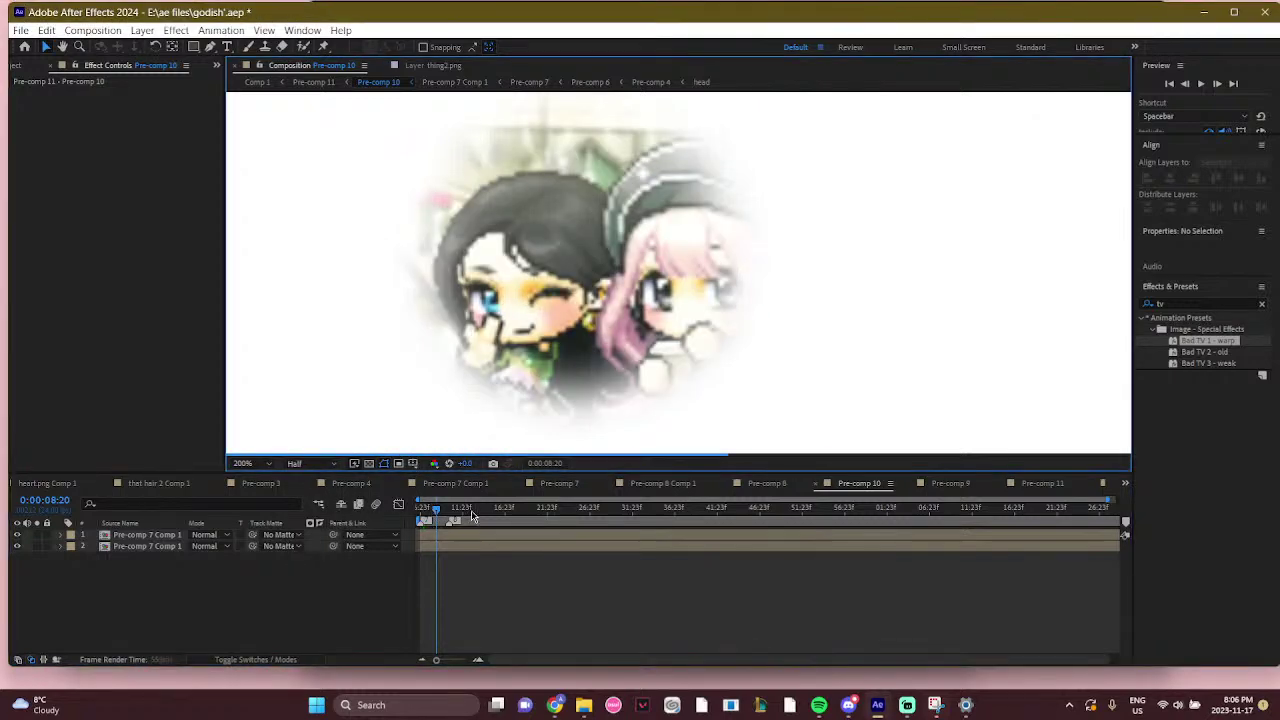
click(429, 509)
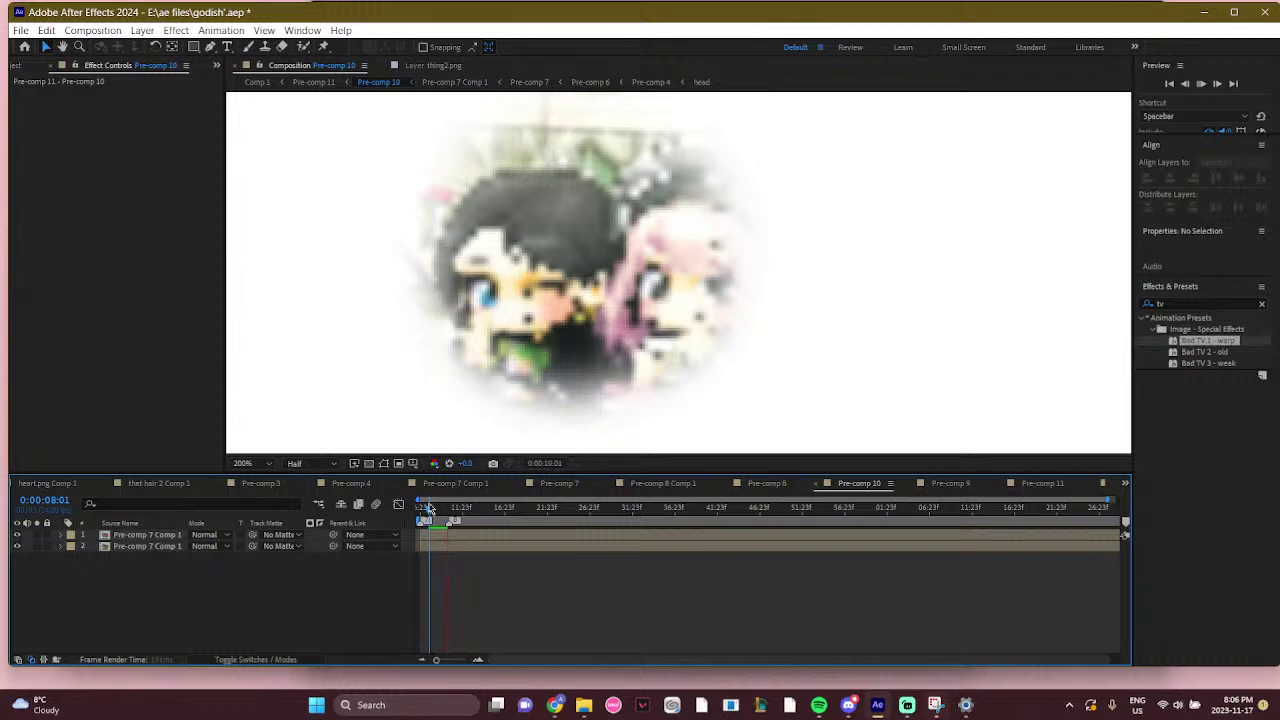
key(space)
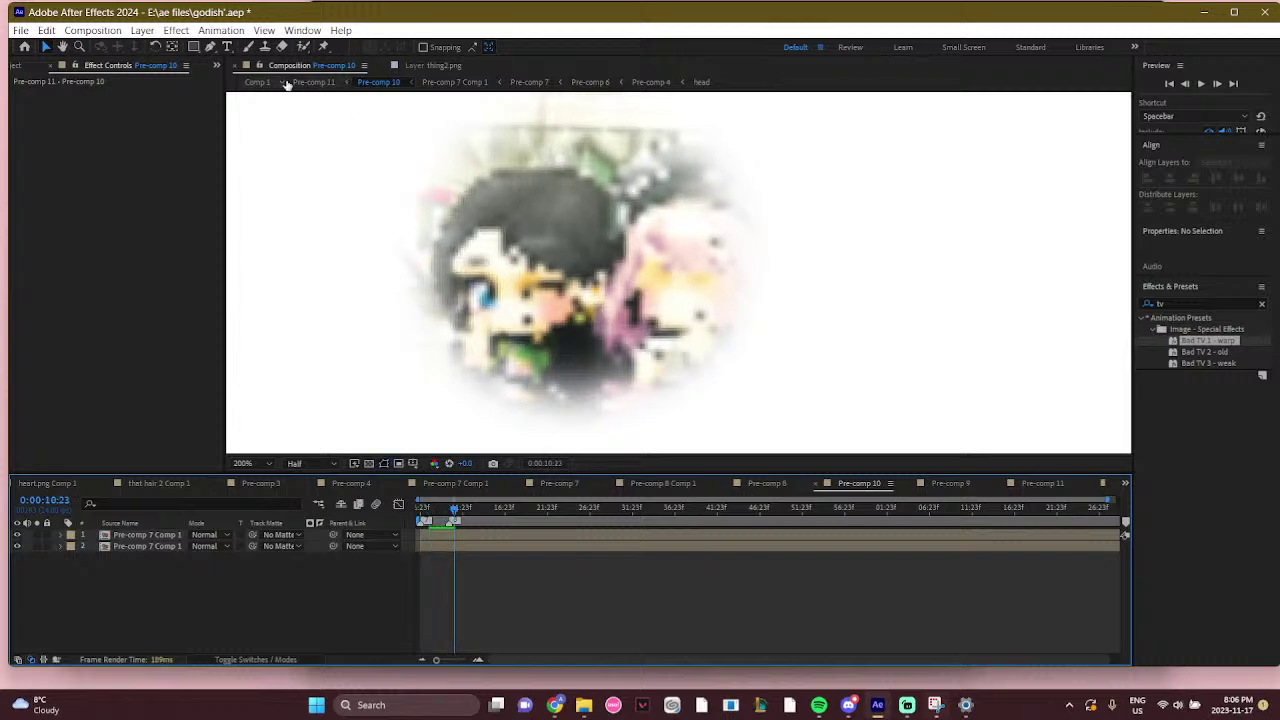
Return to Pre-comp 11 at 0:00:07:04, compare the shot without the top Soft Light solid, and select that solid
click(305, 82)
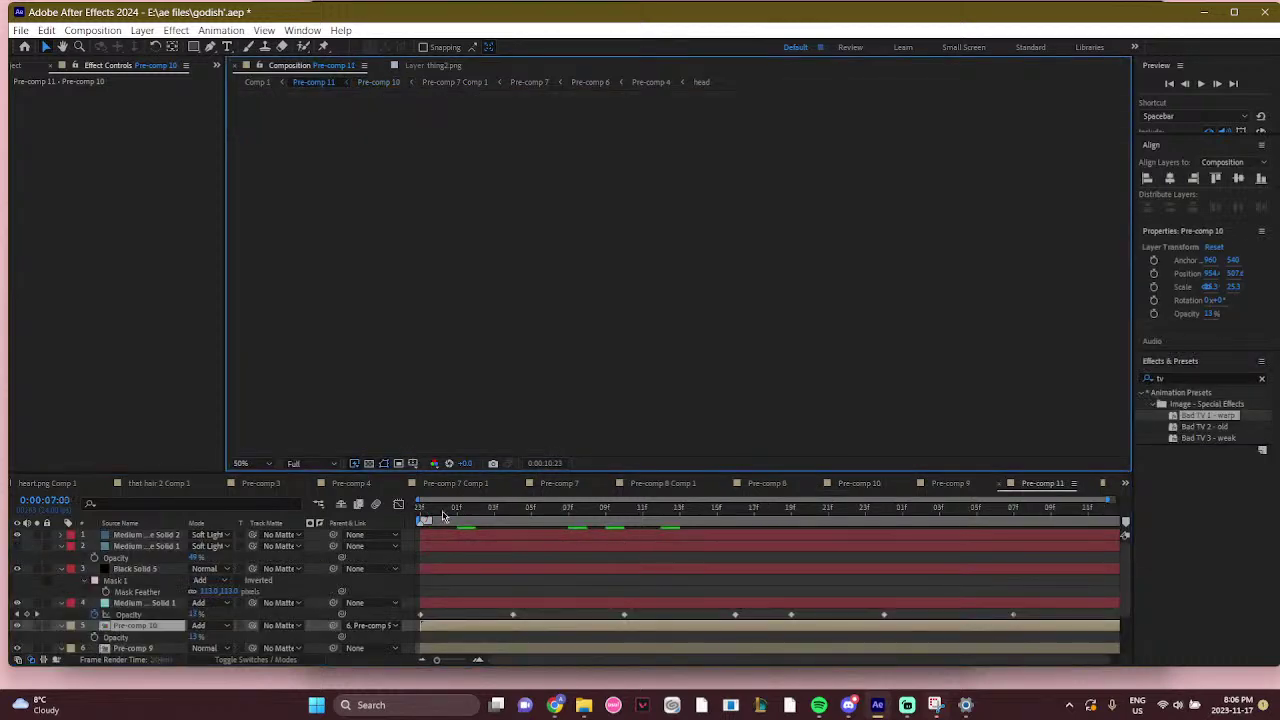
drag(444, 515, 512, 512)
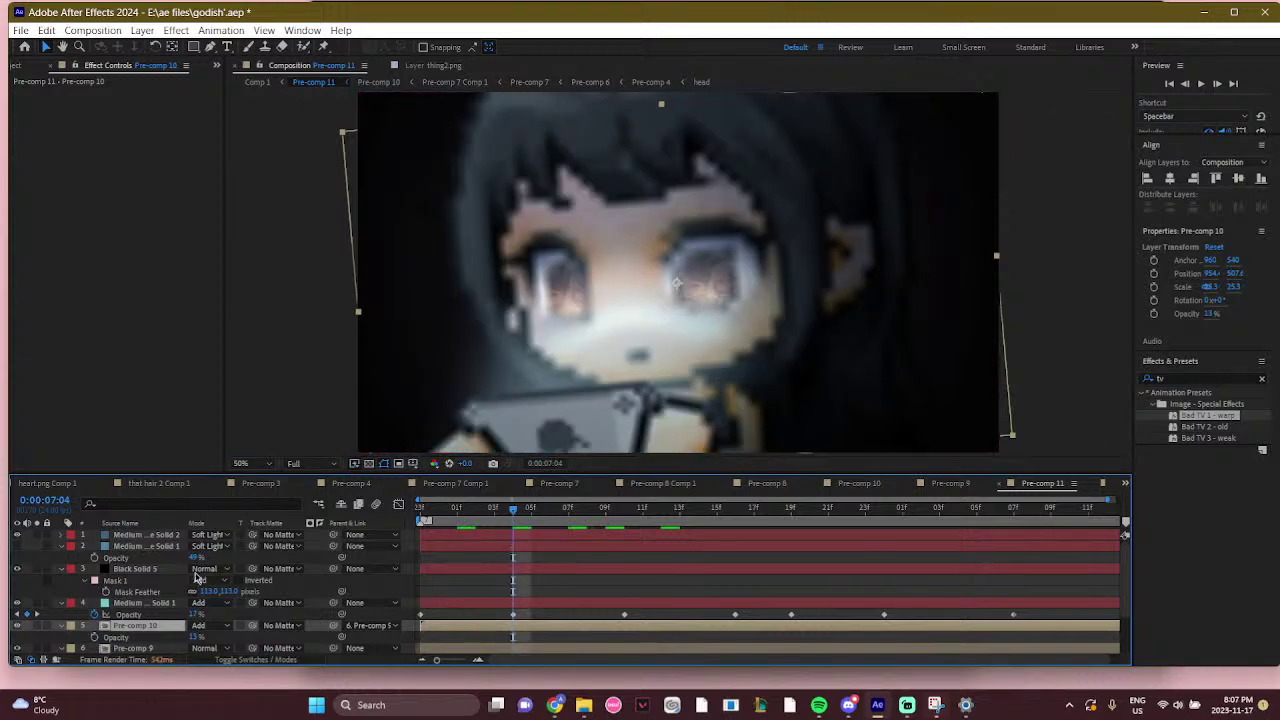
click(16, 536)
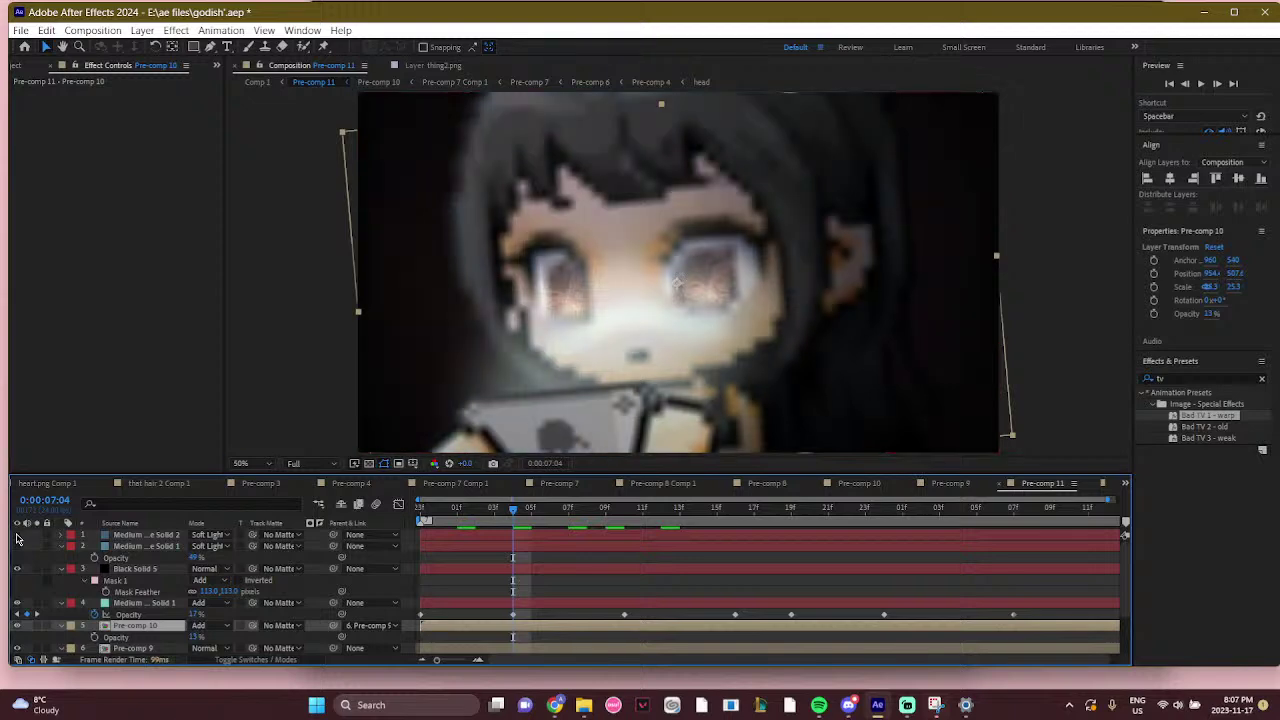
click(16, 535)
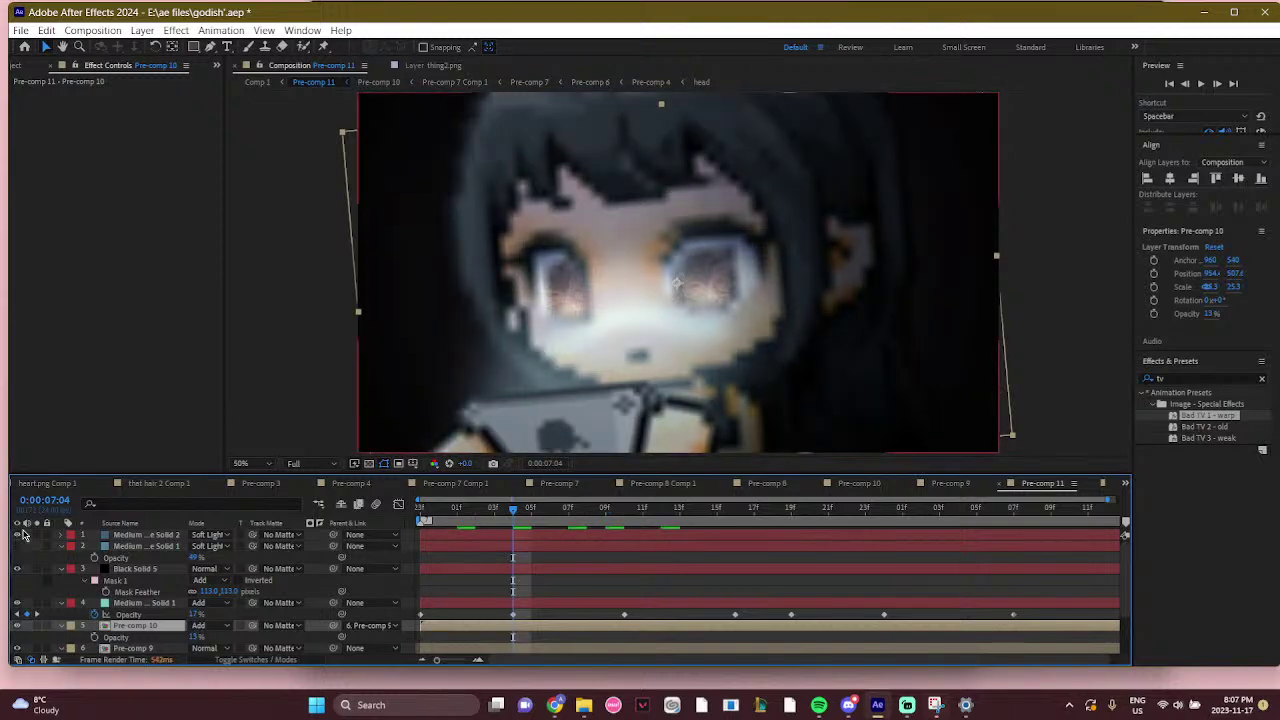
click(146, 536)
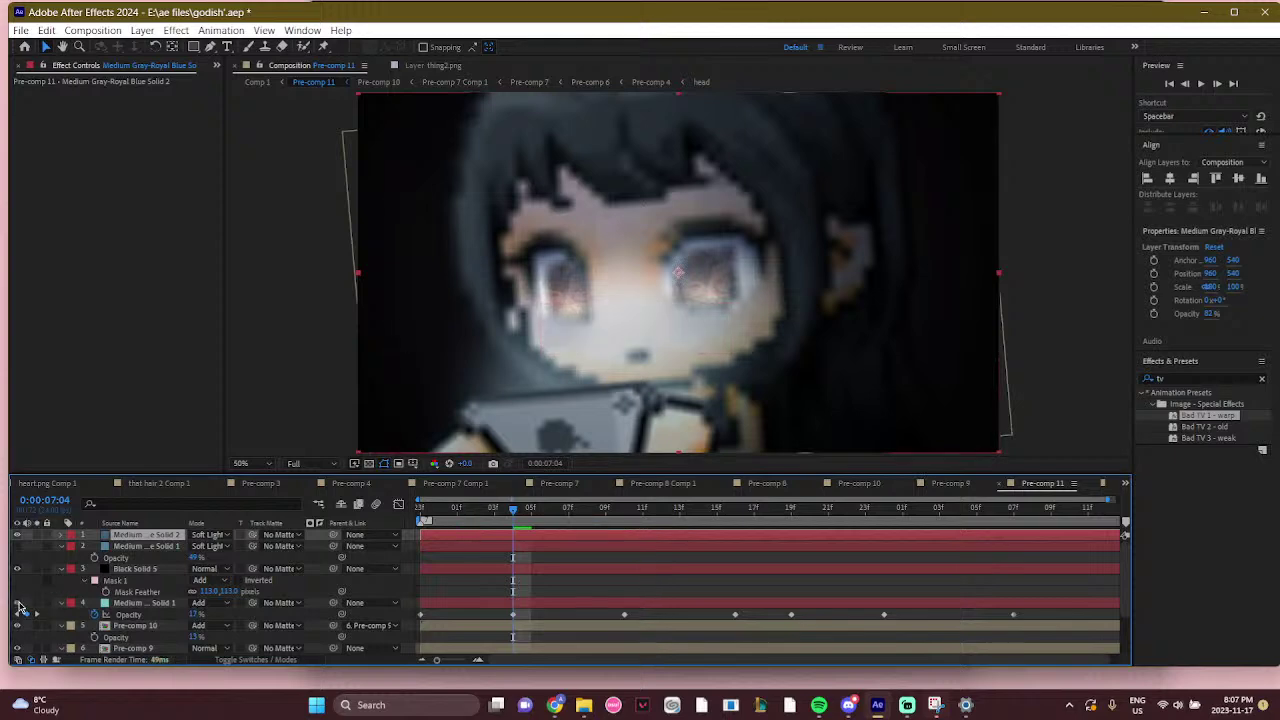
Examine the mask shapes of the Medium Cyan Solid 1 face light and the Black Solid 5 shadow
click(156, 604)
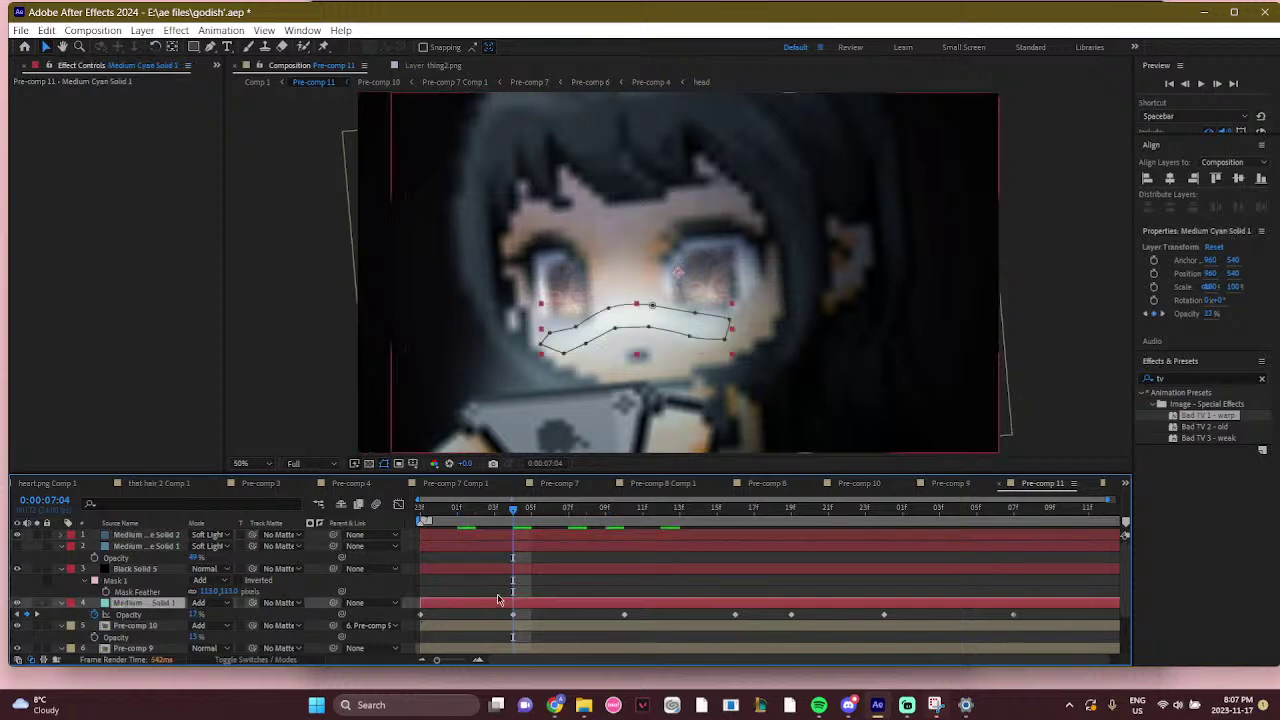
click(560, 618)
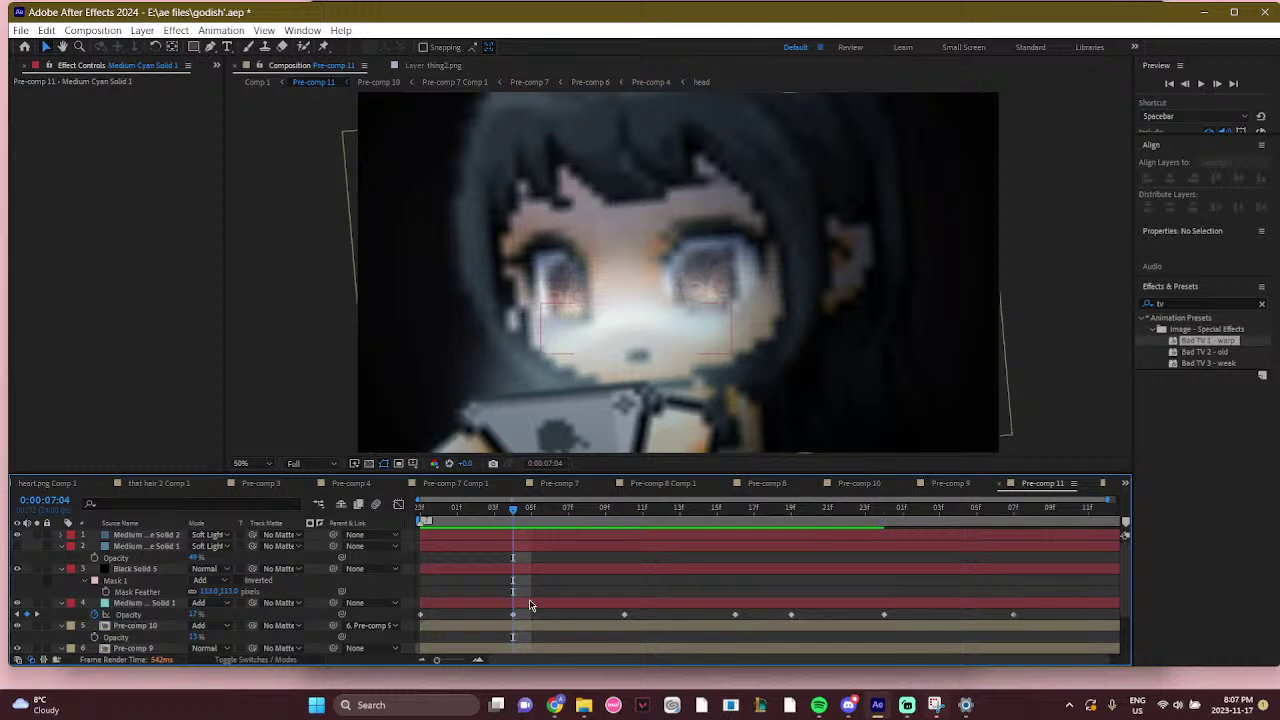
click(529, 605)
click(531, 608)
click(532, 608)
click(543, 580)
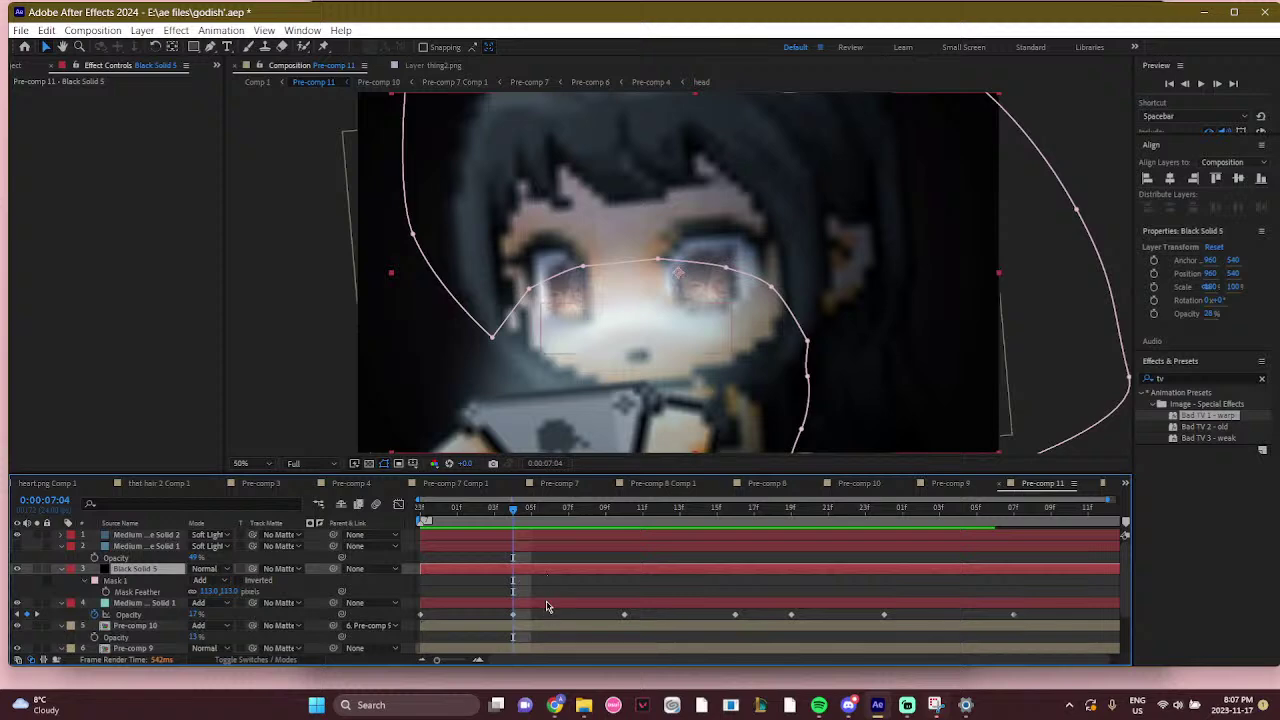
click(546, 606)
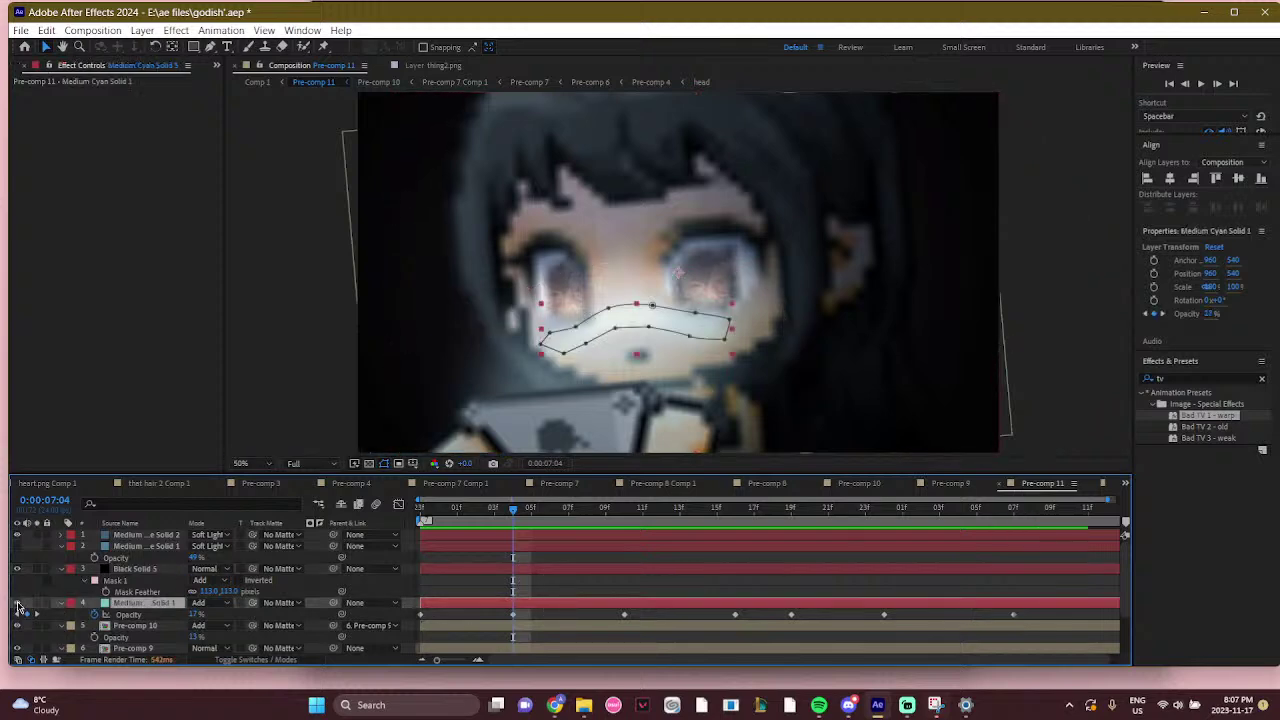
click(490, 591)
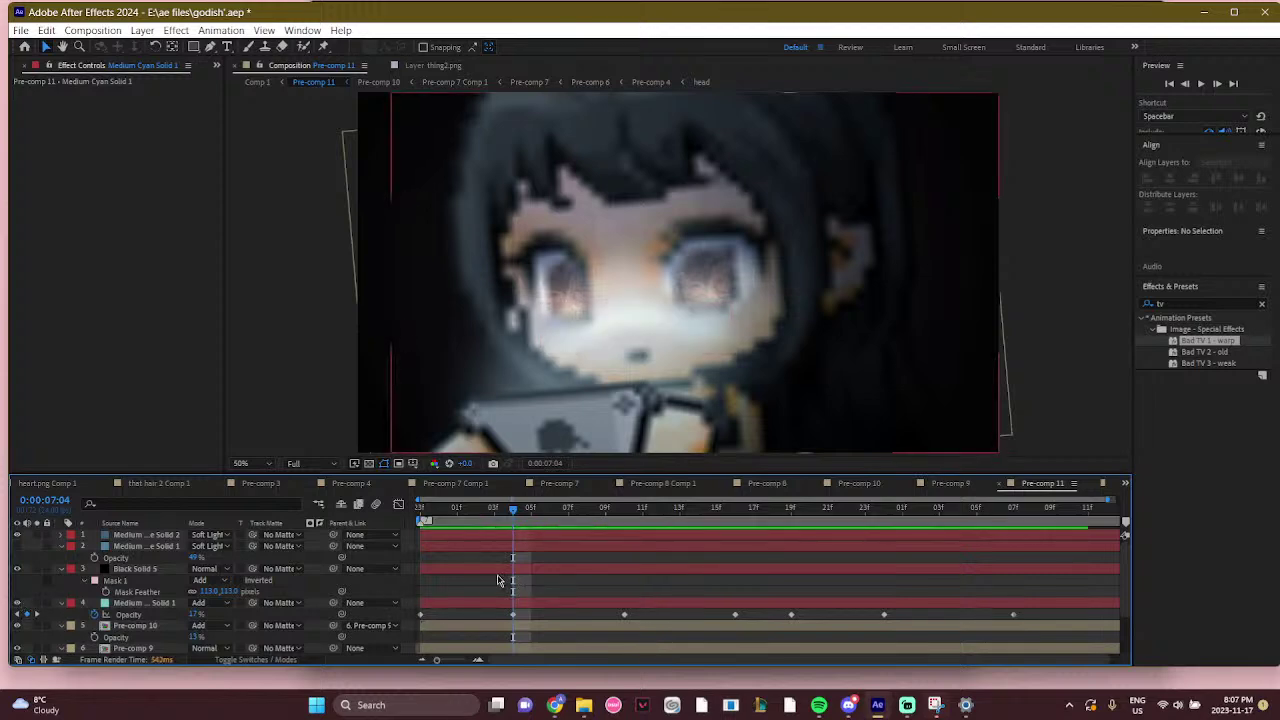
Select Pre-comp 10 and toggle its visibility off and on to compare the eye reflections
scroll(140, 570, down, 1)
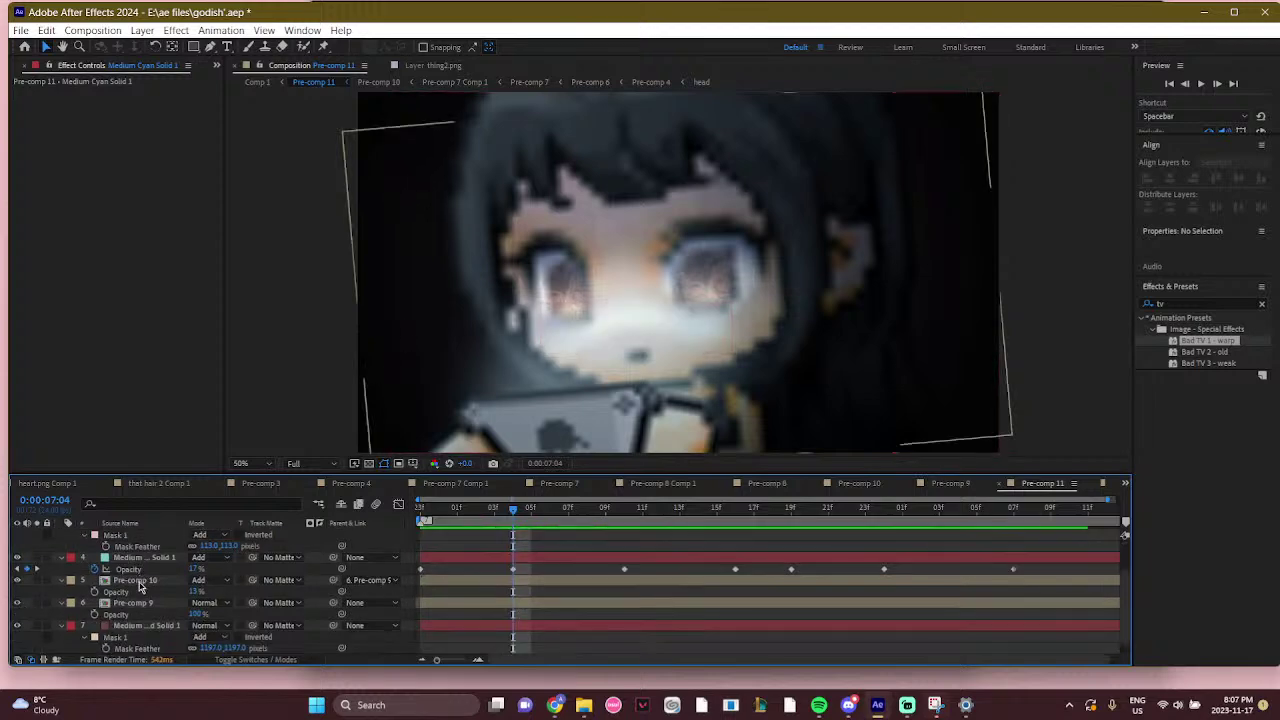
click(140, 580)
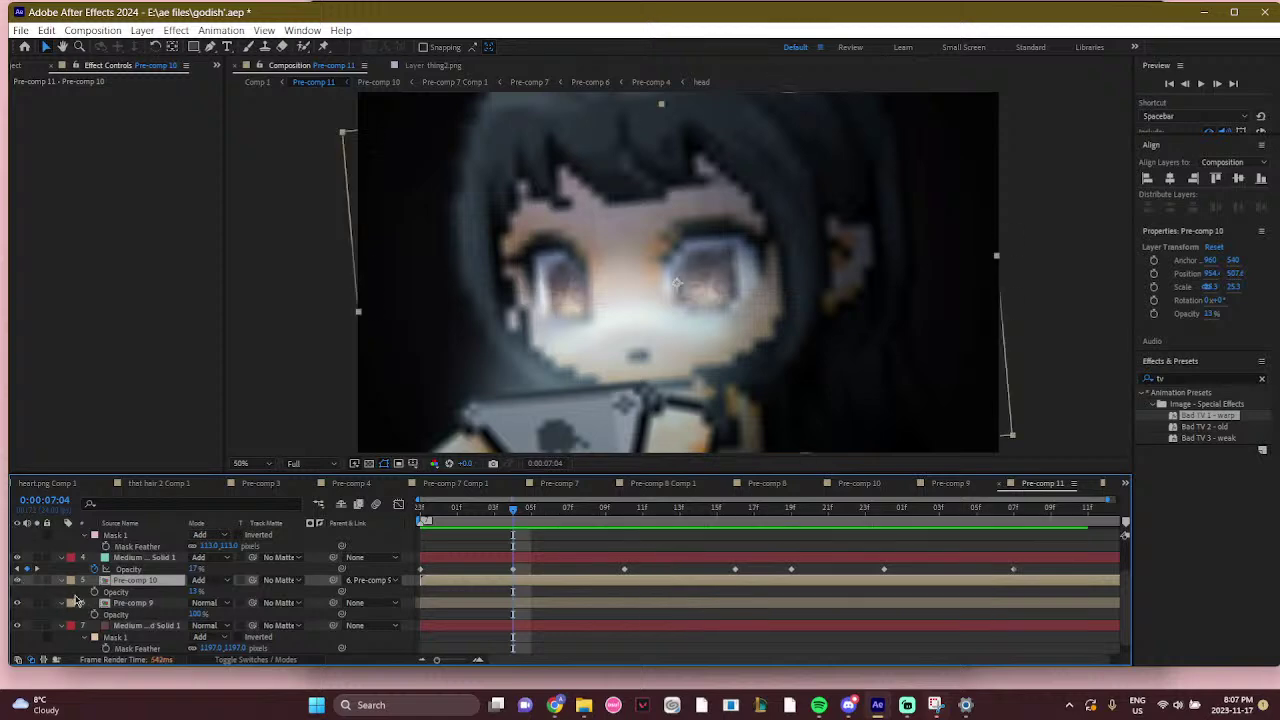
click(16, 602)
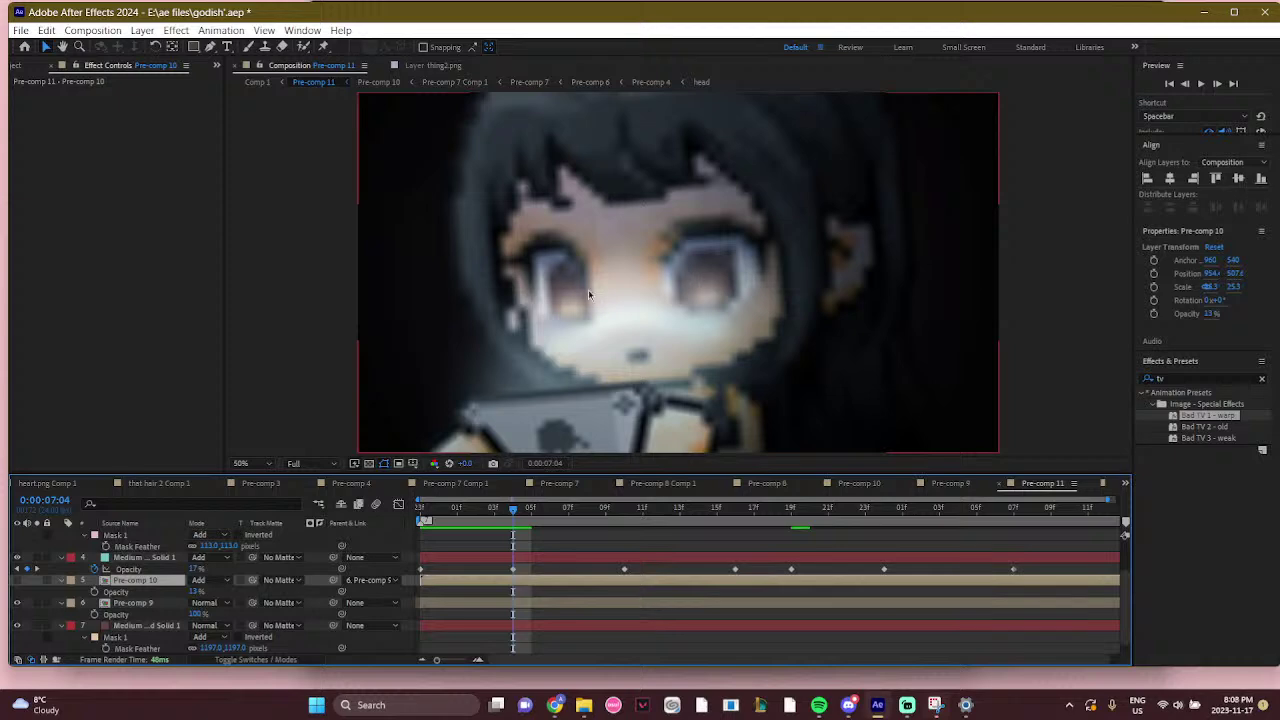
click(16, 580)
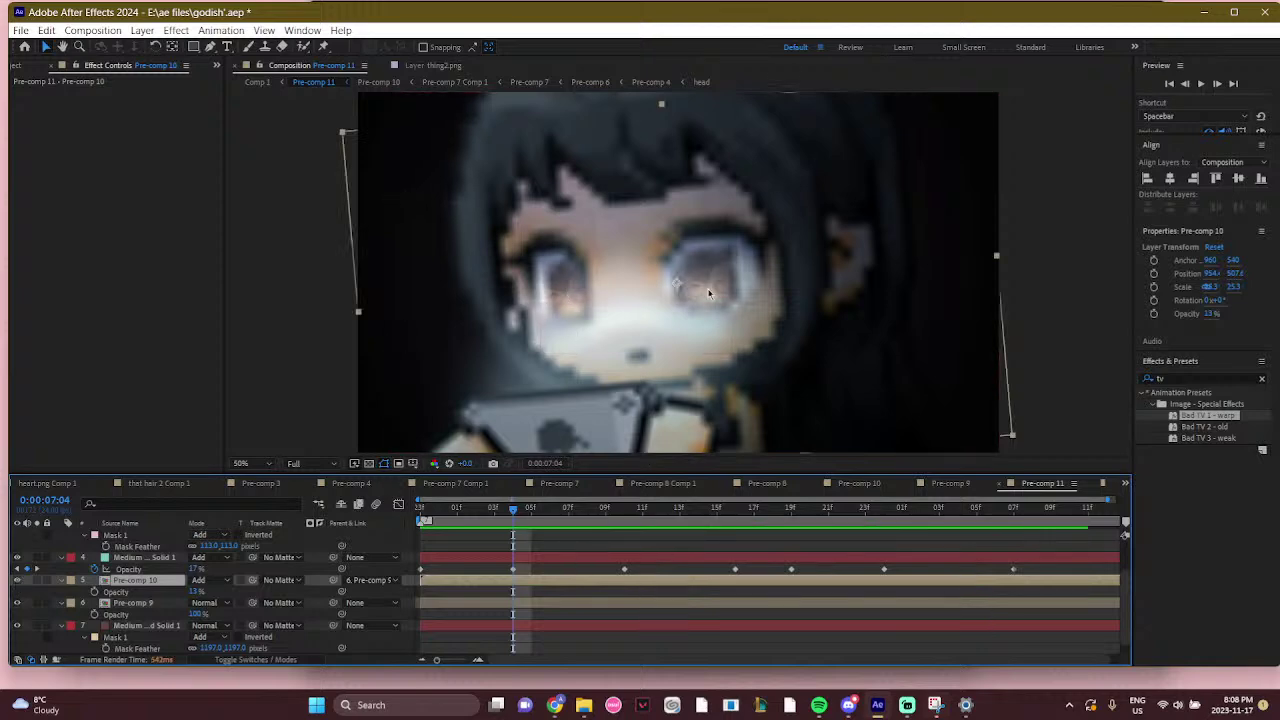
click(17, 604)
scroll(24, 620, up, 2)
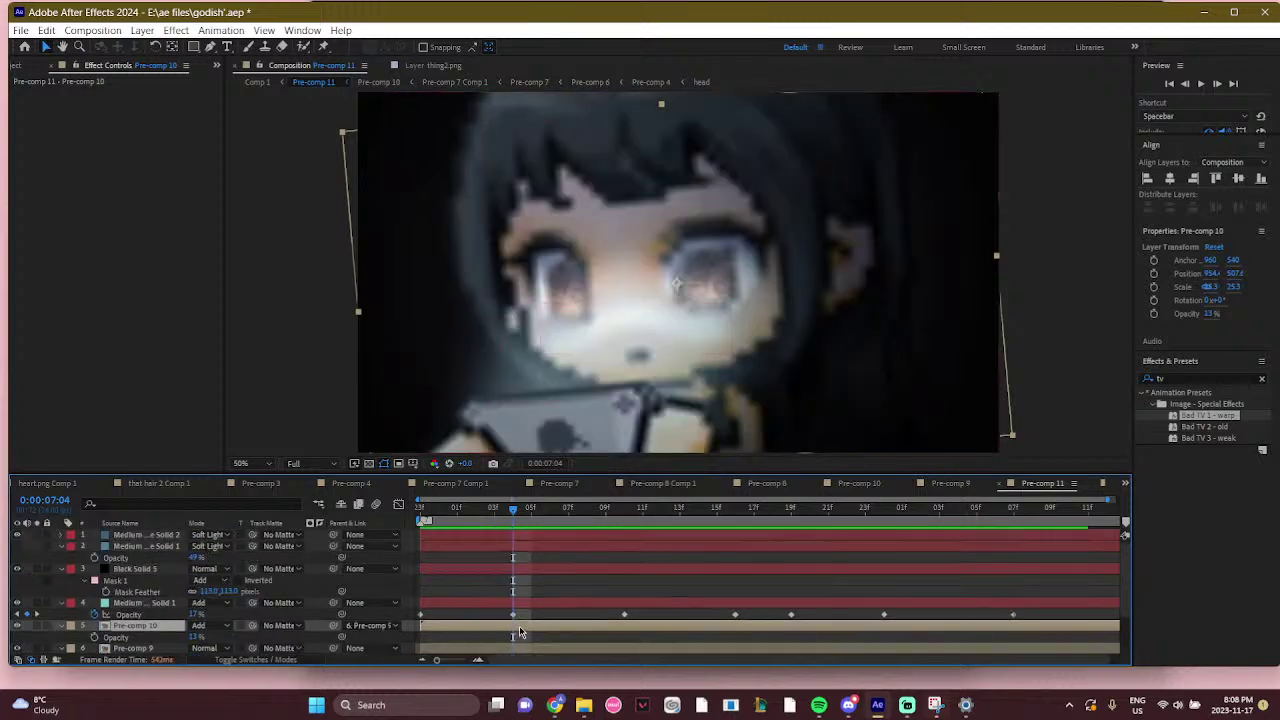
Toggle the visibility of the Pre-comp 9 character layer off and on, and open that composition
scroll(520, 632, down, 3)
click(503, 590)
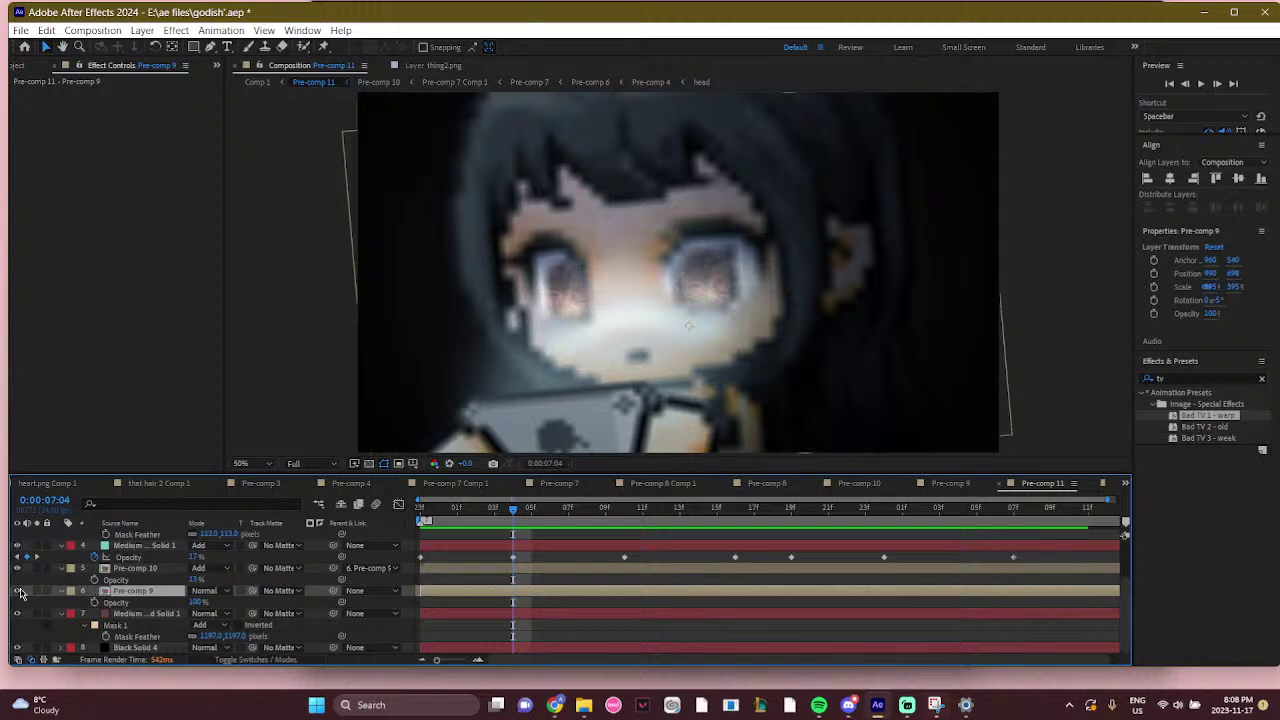
click(16, 591)
click(16, 591)
double_click(170, 596)
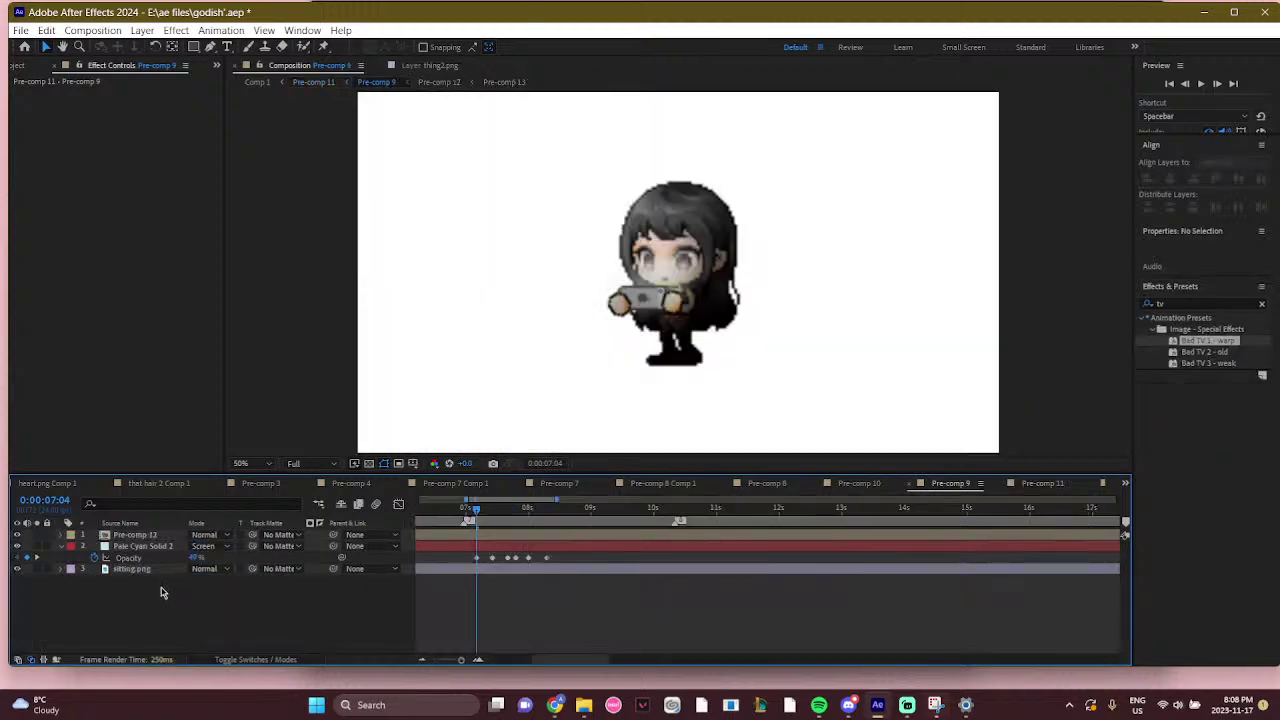
Open Pre-comp 12 from Pre-comp 9 and select its Pre-comp 13 layer to examine the Inner Shadow settings
click(143, 537)
double_click(143, 537)
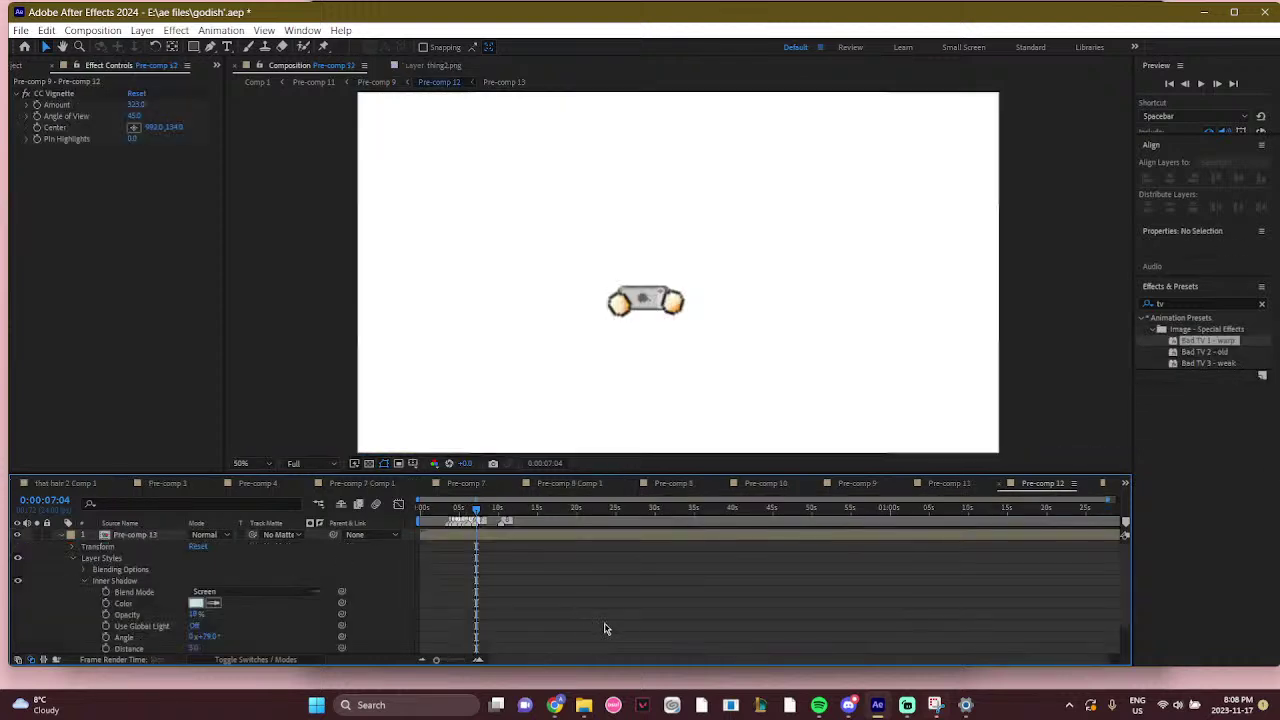
click(551, 540)
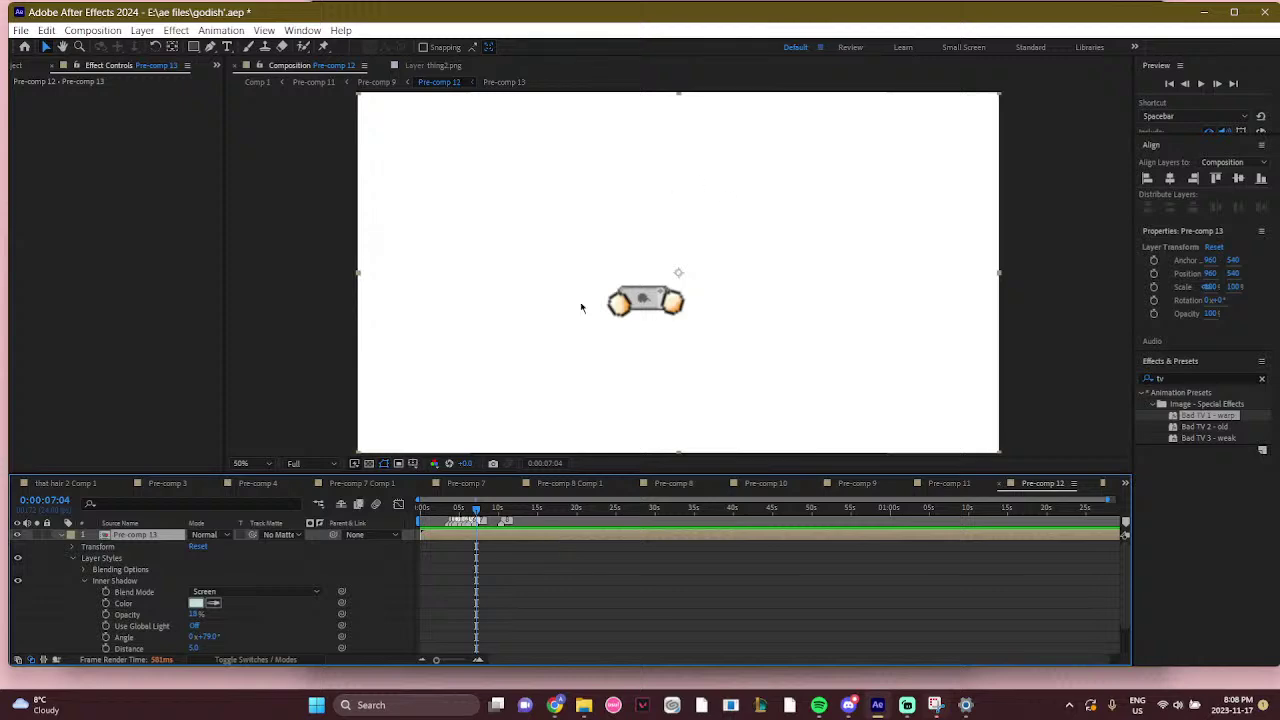
Switch to File Explorer and look through the Downloads folder for the folder holding the character's source images
click(583, 705)
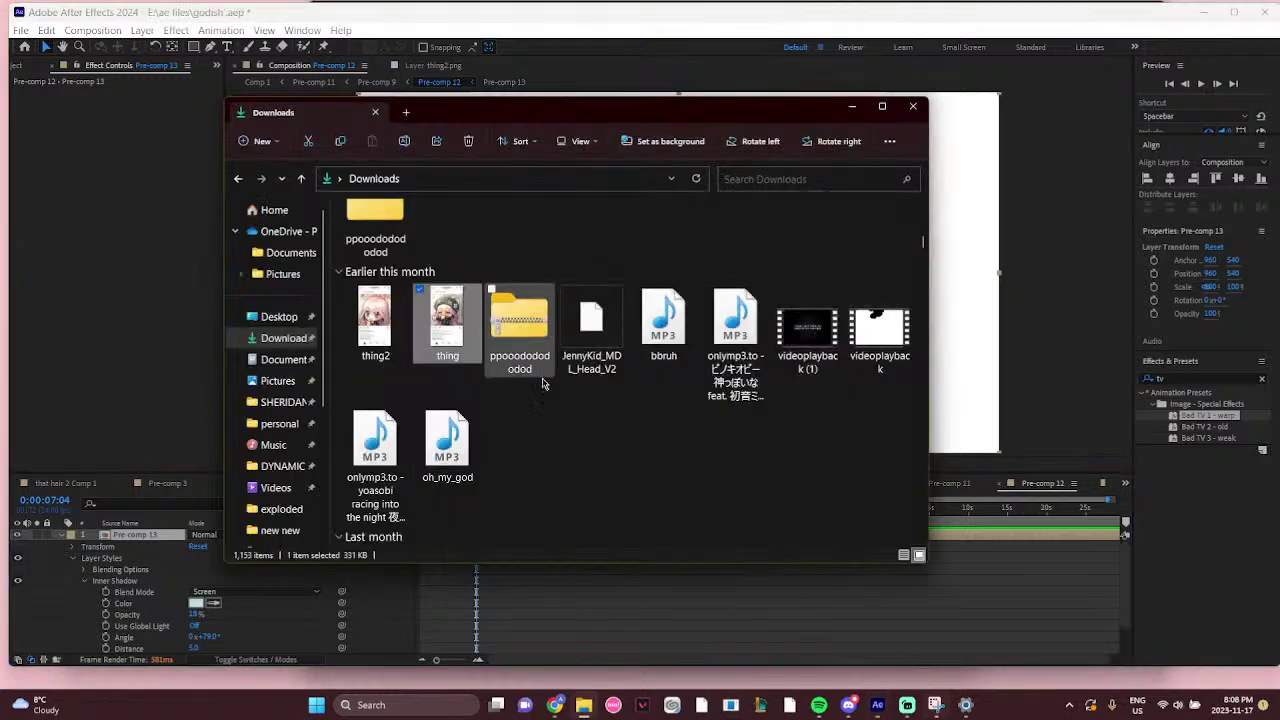
scroll(543, 383, up, 3)
scroll(543, 410, down, 4)
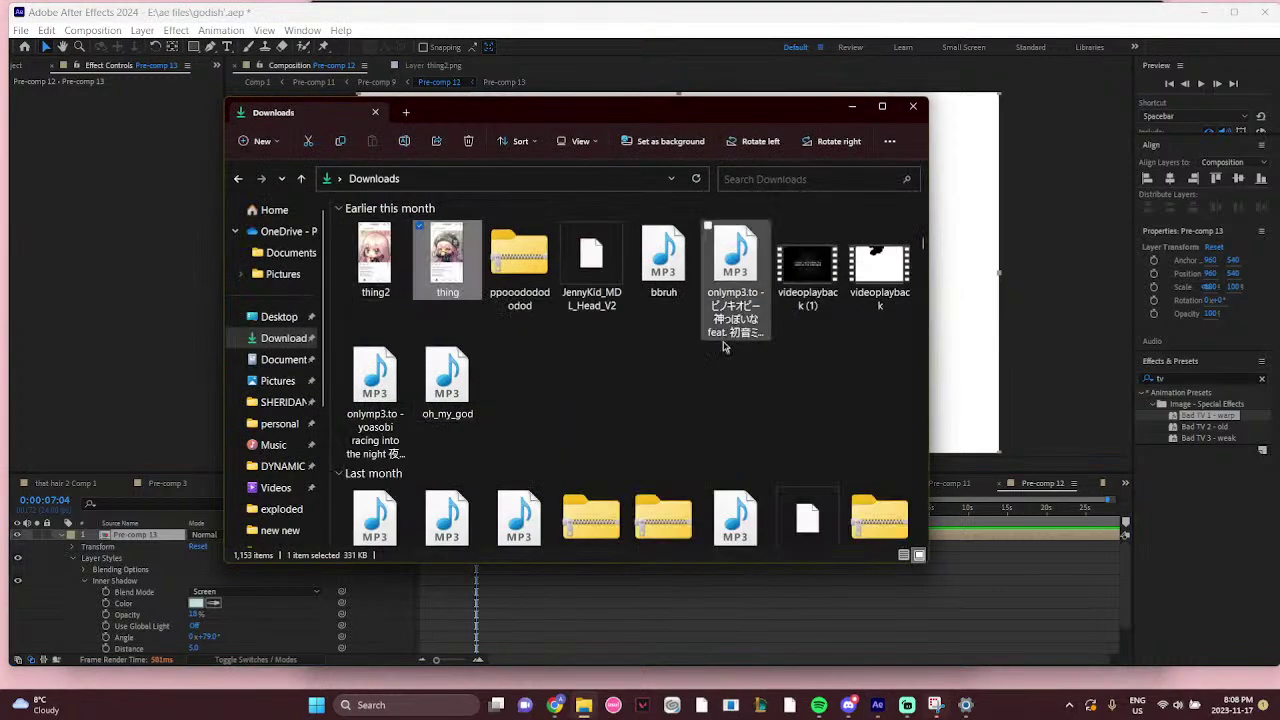
scroll(551, 366, down, 2)
scroll(618, 410, down, 5)
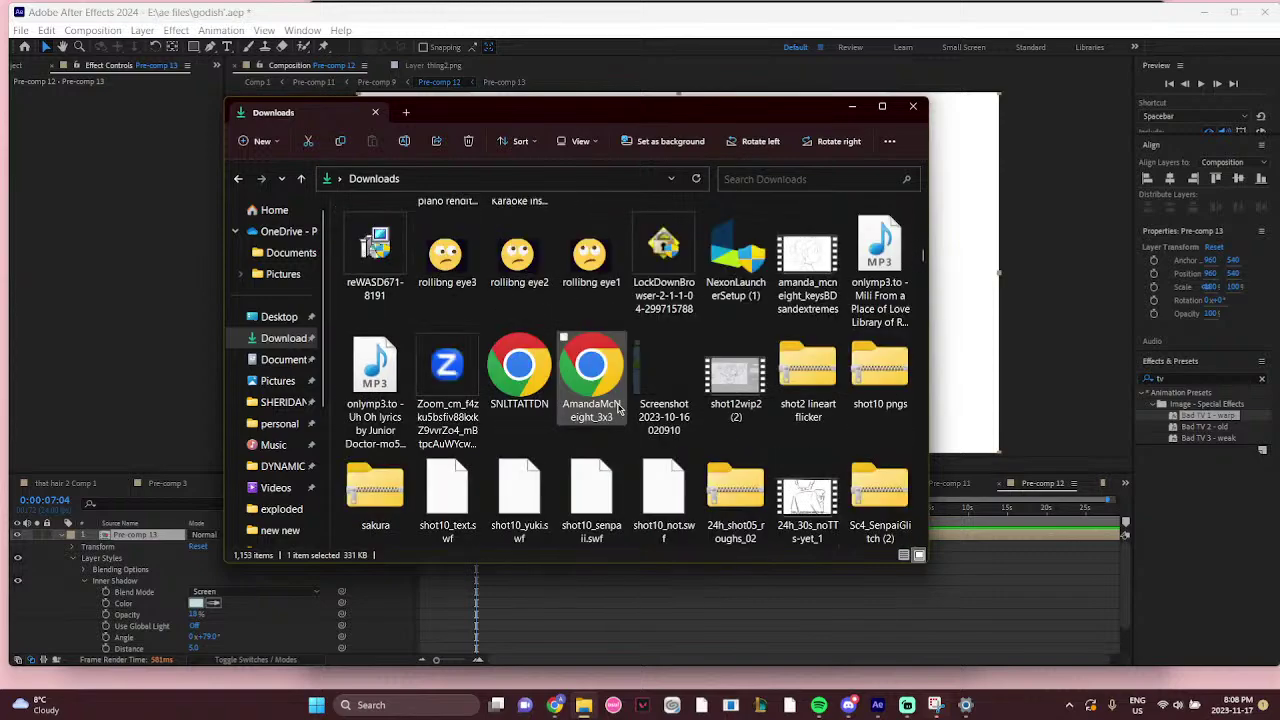
scroll(618, 410, up, 12)
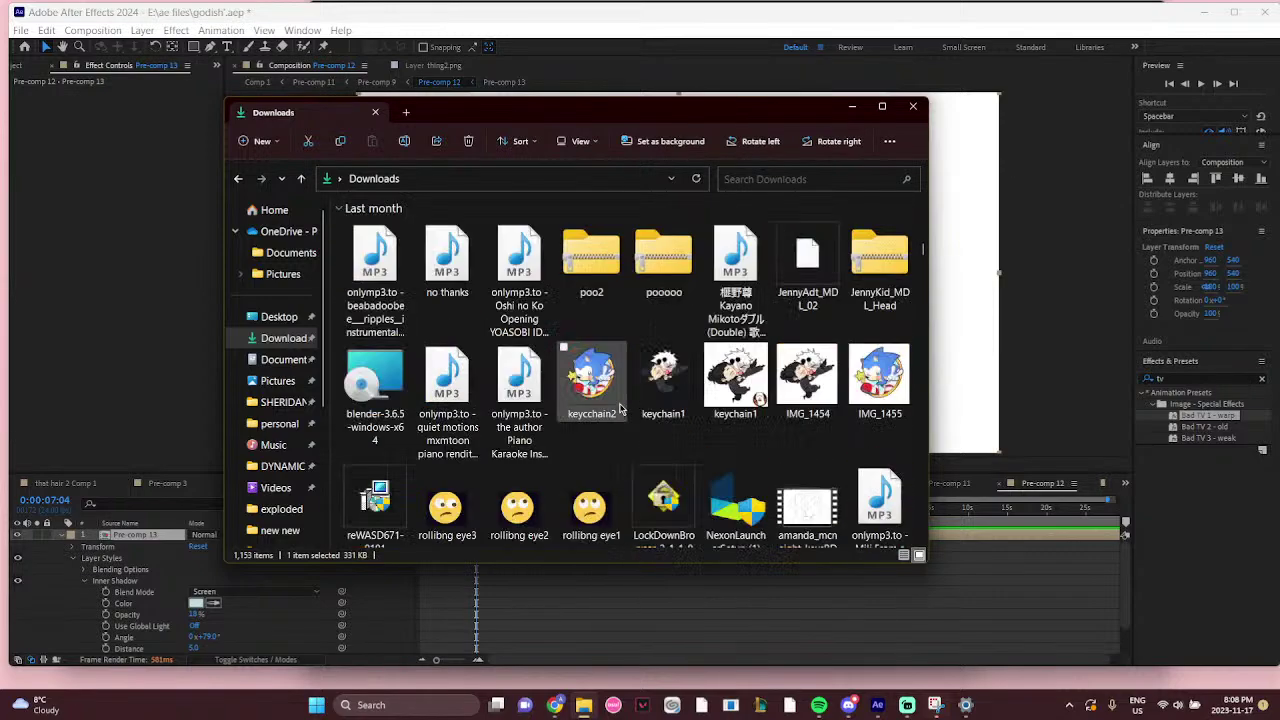
scroll(619, 409, up, 3)
scroll(619, 409, down, 4)
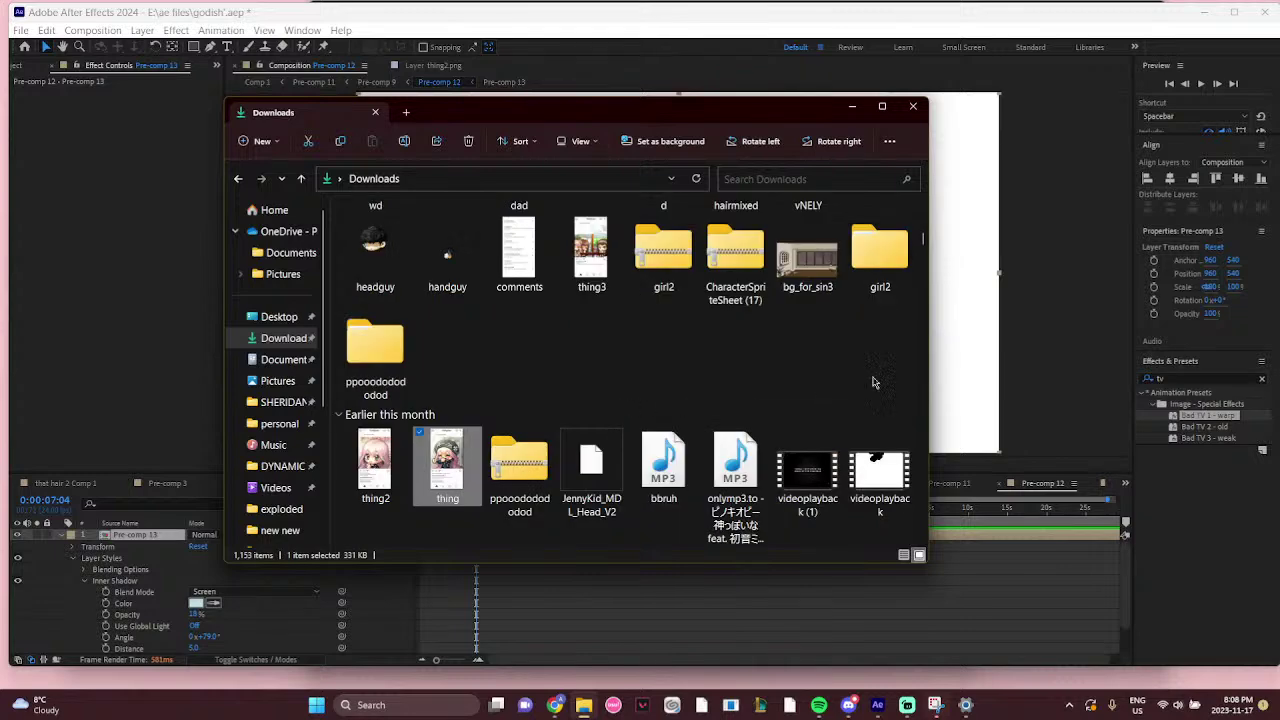
Open the character source folder's "exploded" subfolder and examine the separate body part, eye, hair and phone images
double_click(375, 345)
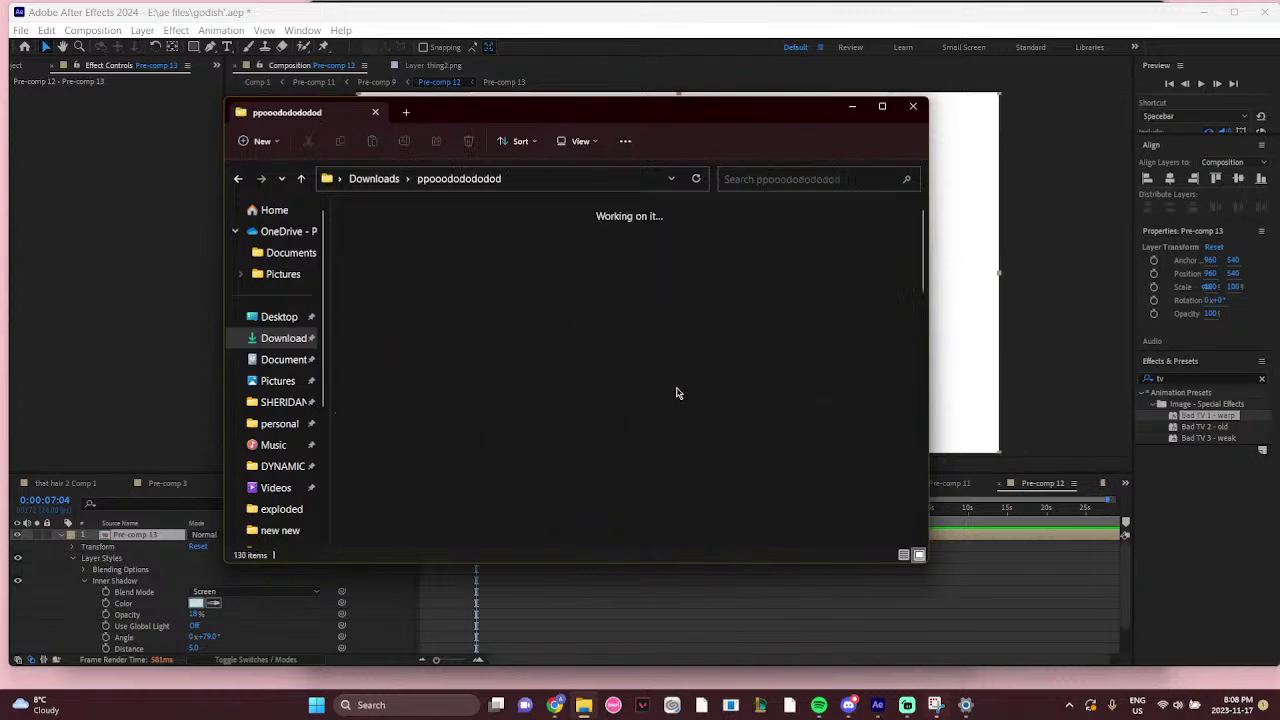
double_click(385, 260)
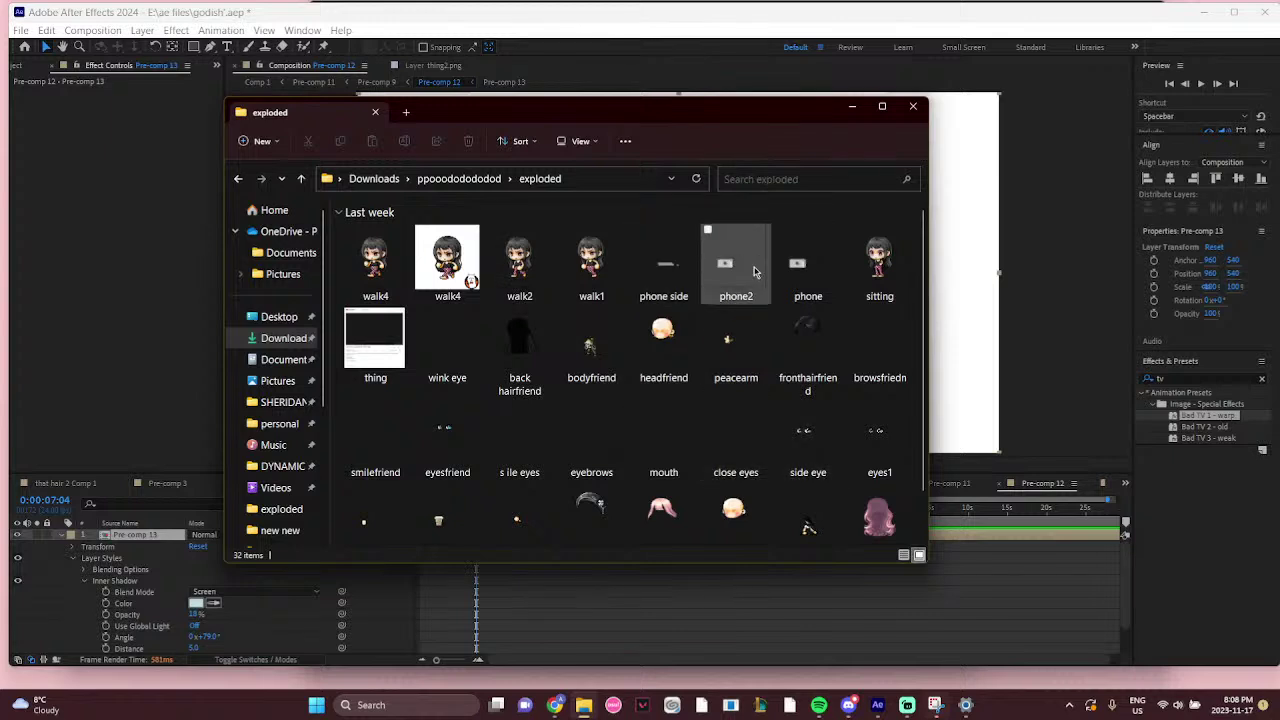
scroll(818, 300, down, 1)
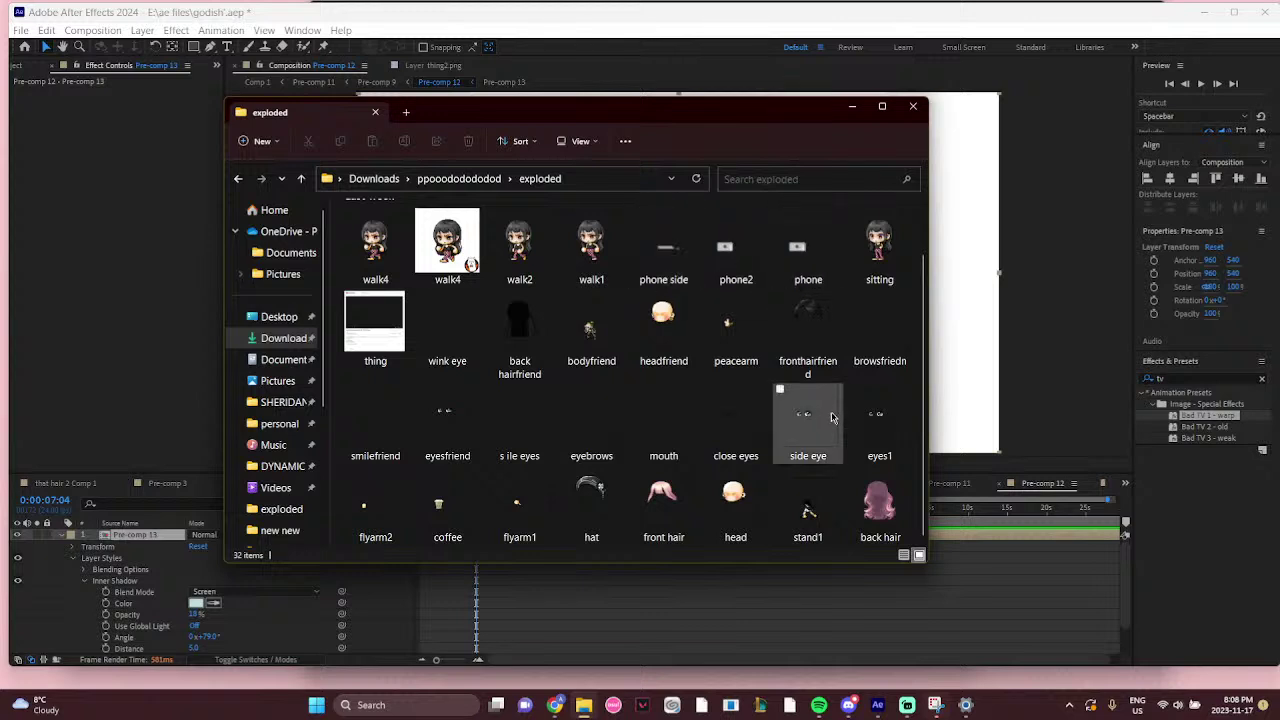
scroll(845, 430, up, 1)
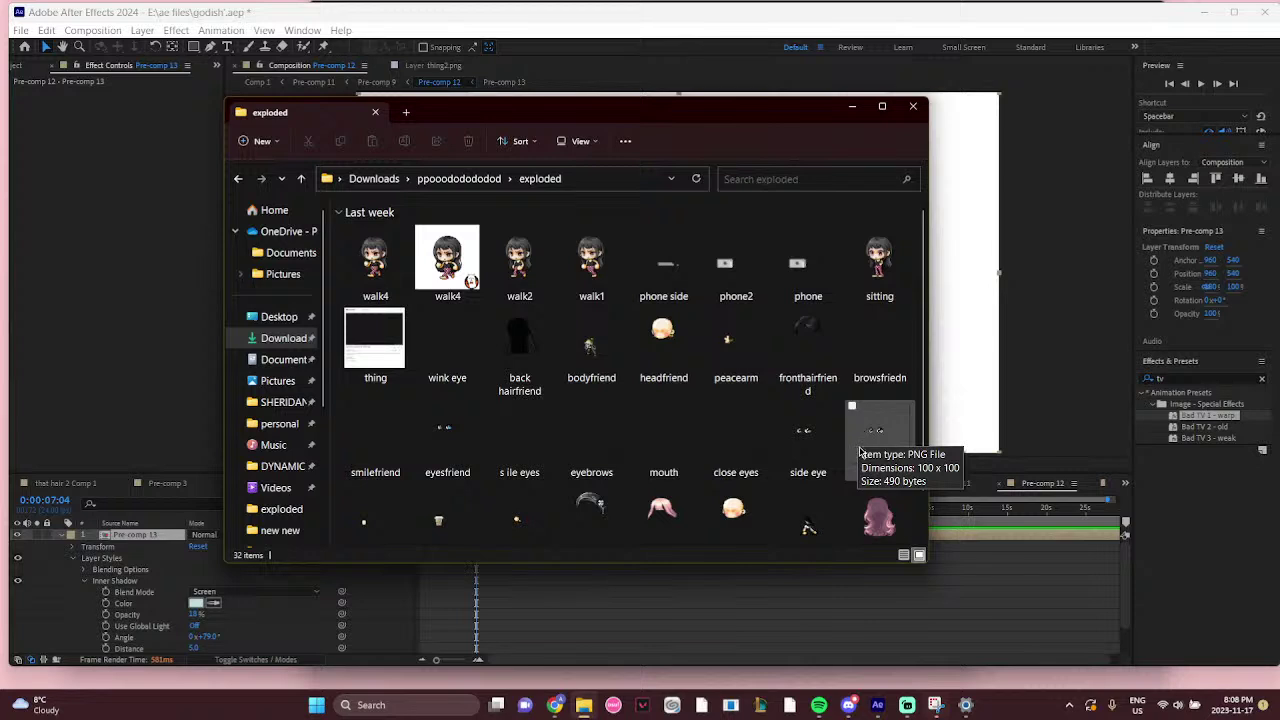
Return to Comp 1 in After Effects and review the start of the dark close-up from 0:00:06:23 to 0:00:07:06
click(591, 594)
click(257, 84)
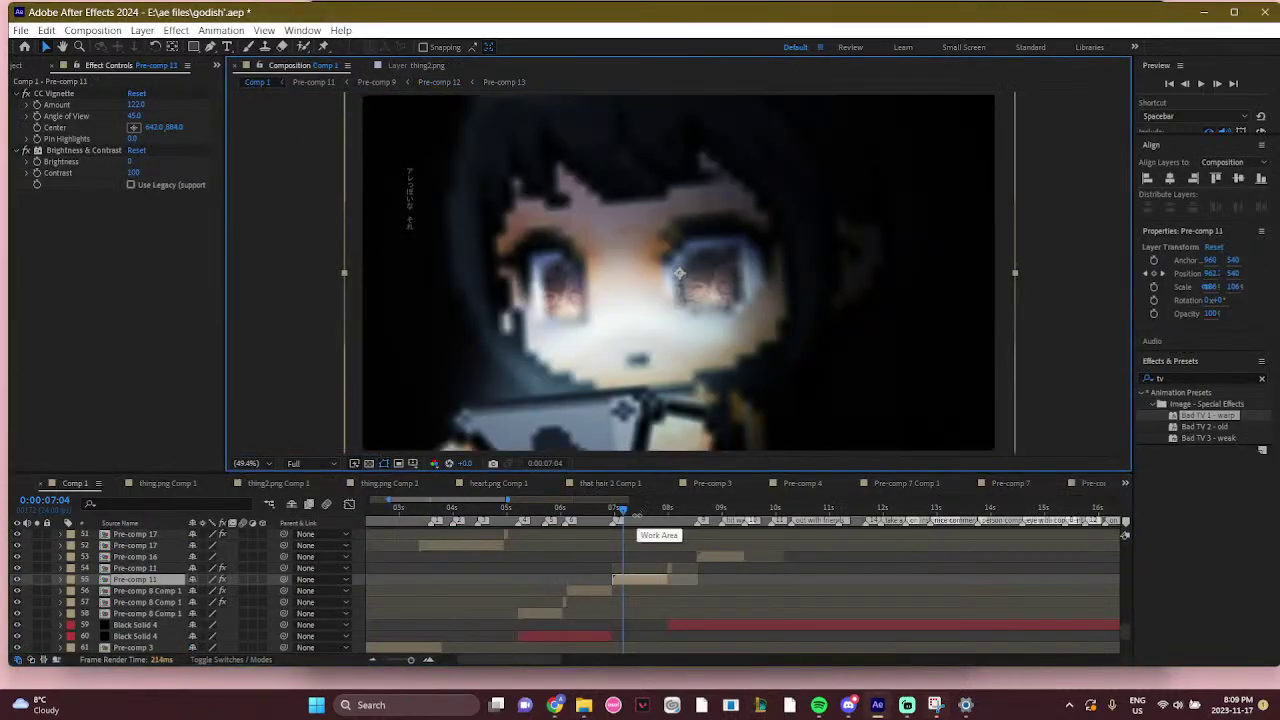
click(613, 510)
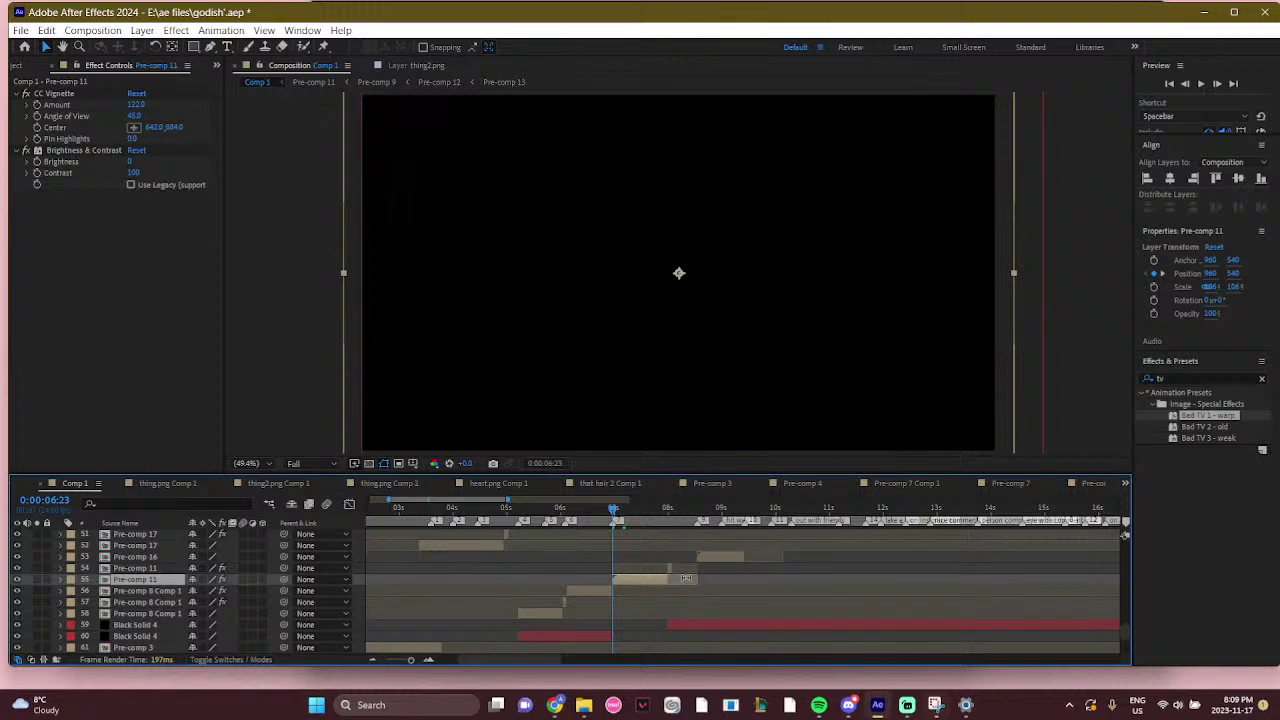
drag(686, 578, 697, 578)
drag(613, 510, 628, 510)
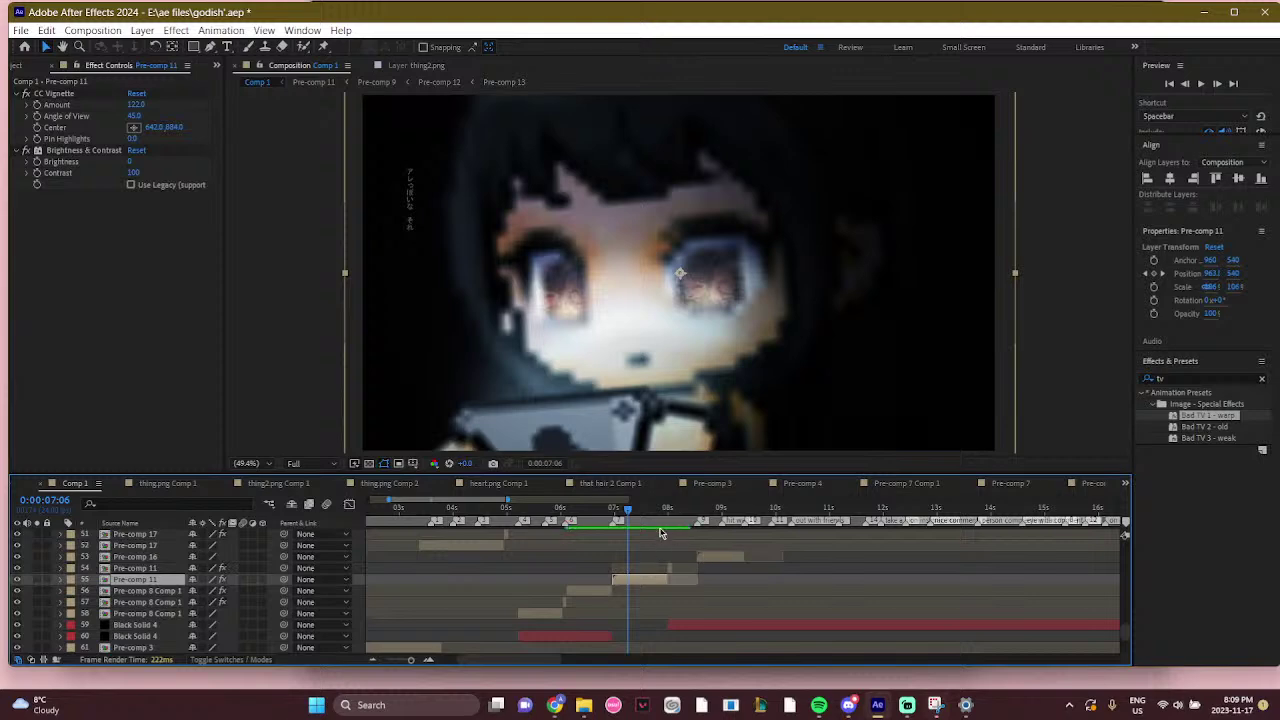
Compare the close-up's frames before and during the glitch around 0:00:08:00
click(666, 514)
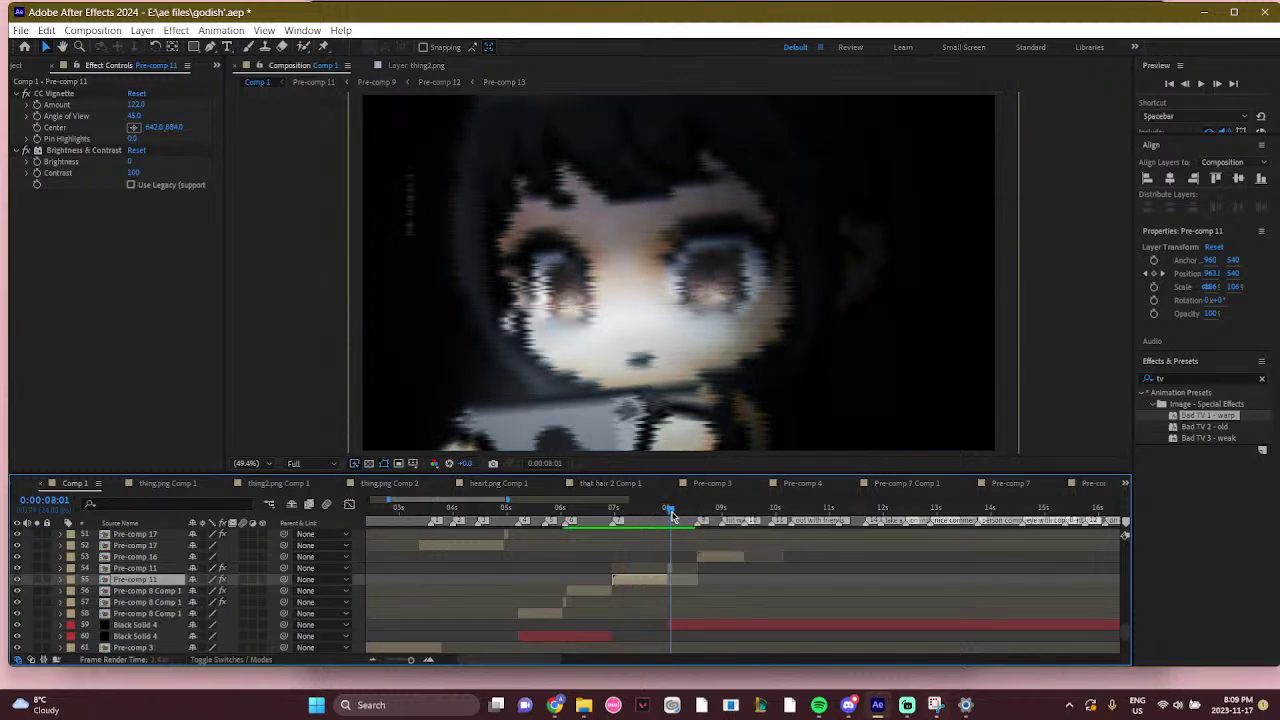
click(661, 514)
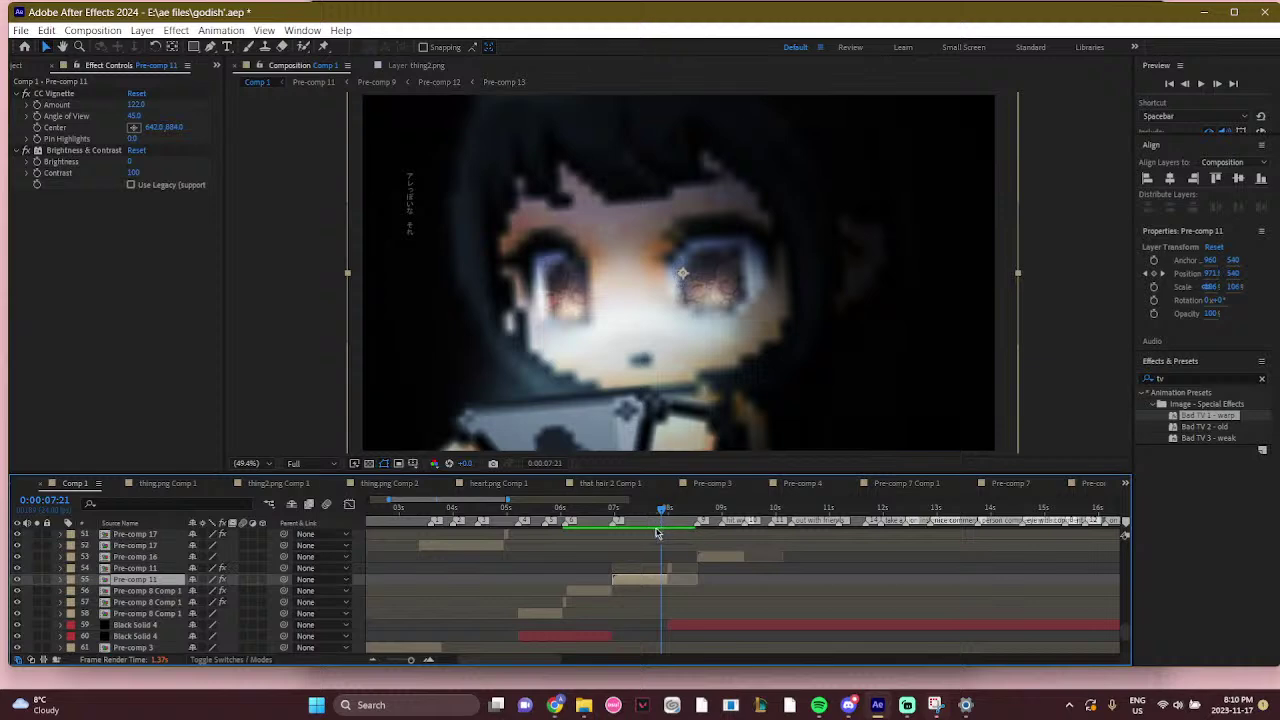
click(665, 512)
click(668, 511)
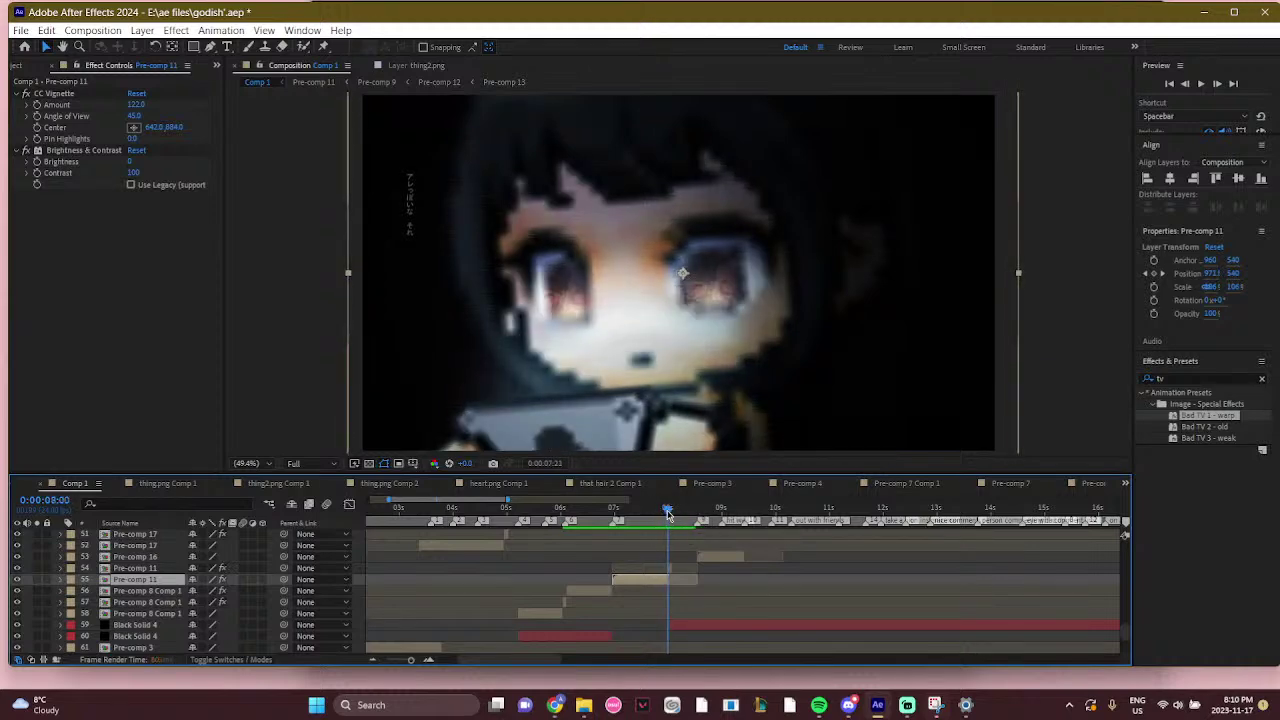
Scrub Comp 1 through the falling phone shot to 0:00:09:00 and look through the layer stack for its composition
drag(671, 514, 711, 514)
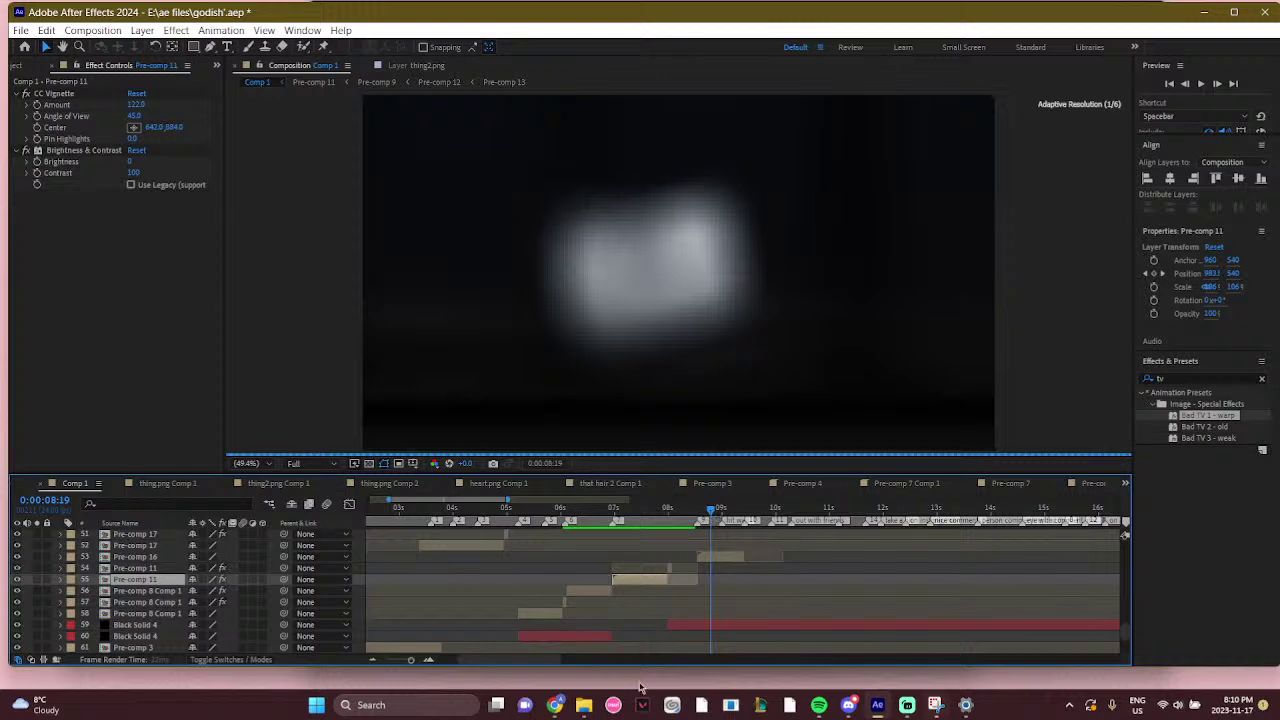
drag(501, 655, 569, 623)
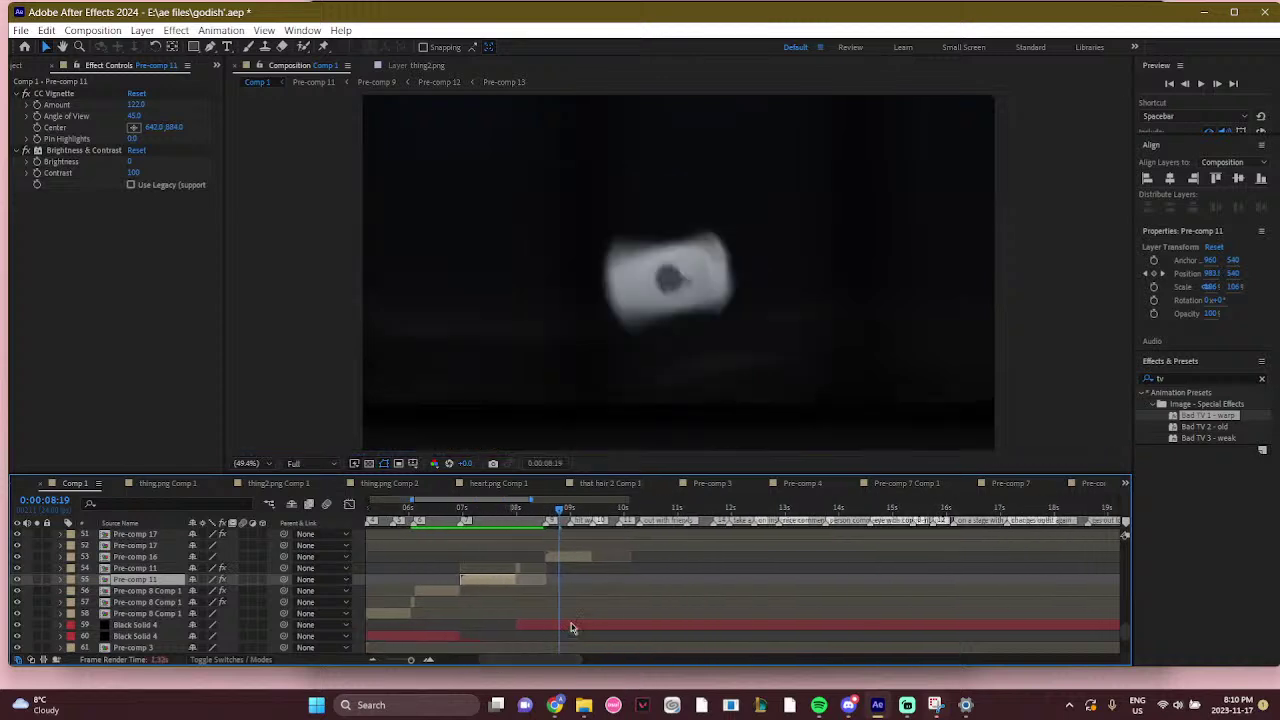
scroll(571, 623, up, 4)
scroll(575, 615, up, 1)
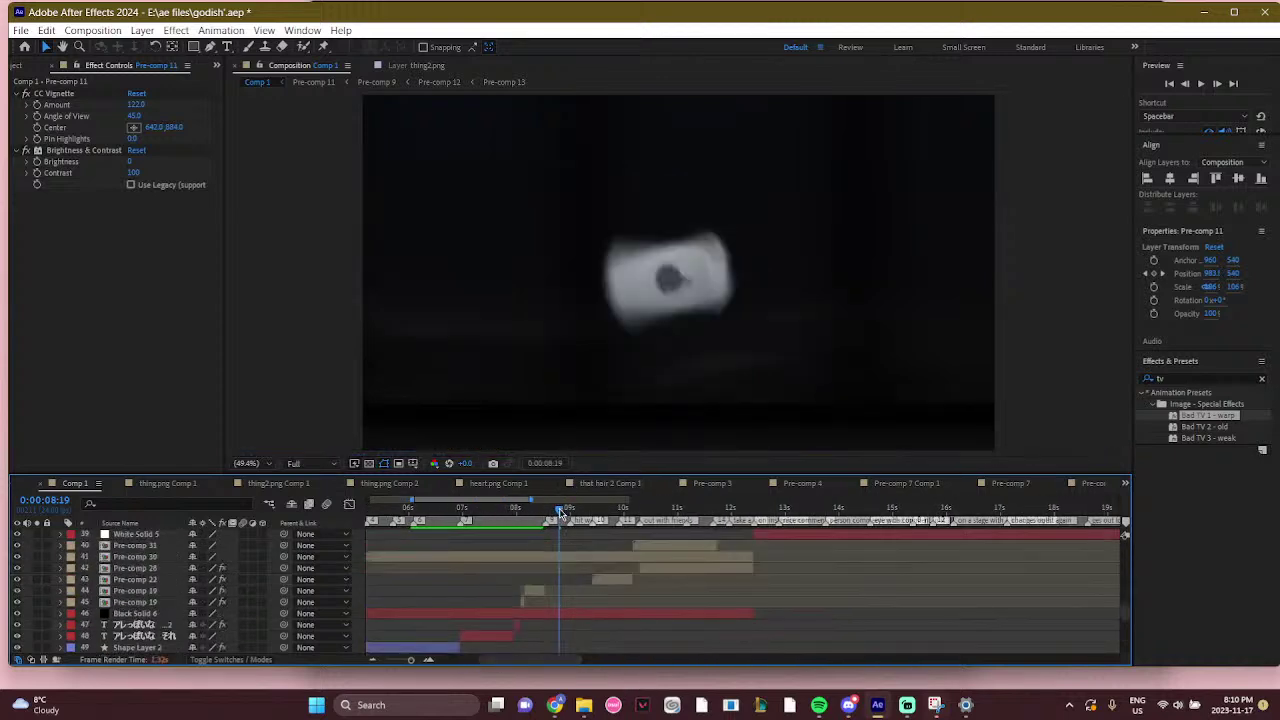
drag(560, 511, 570, 511)
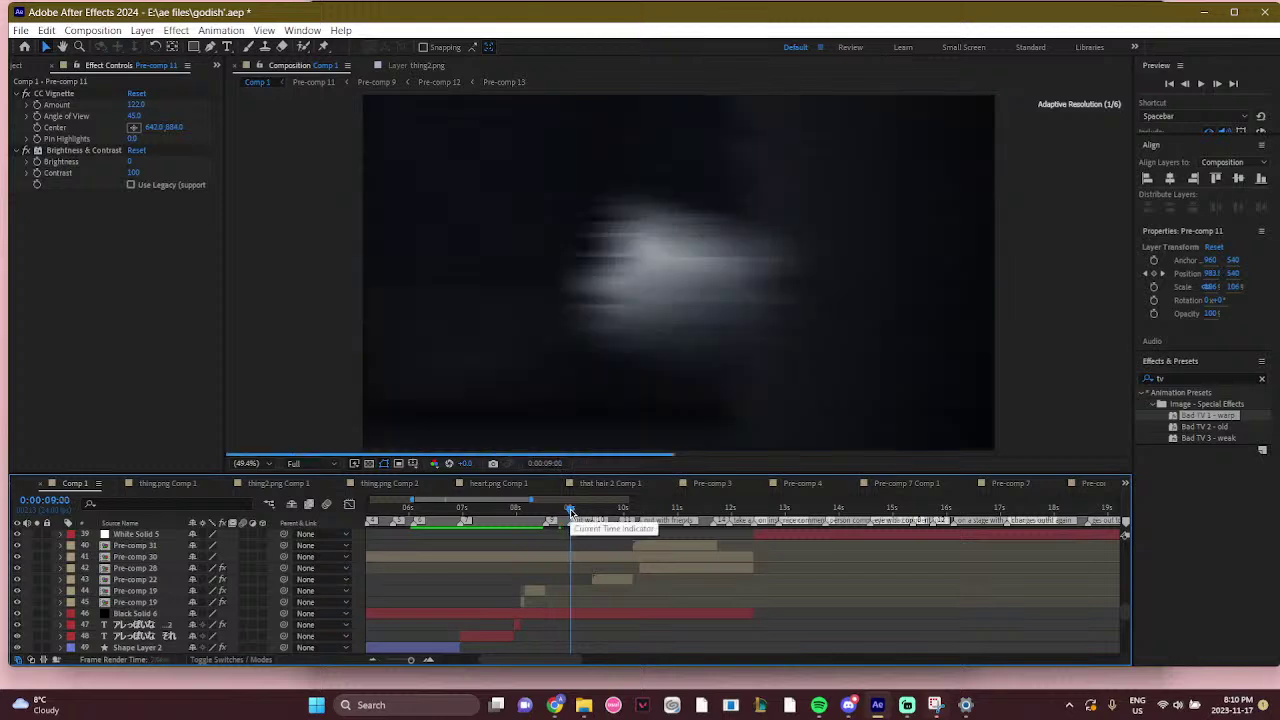
scroll(590, 597, up, 2)
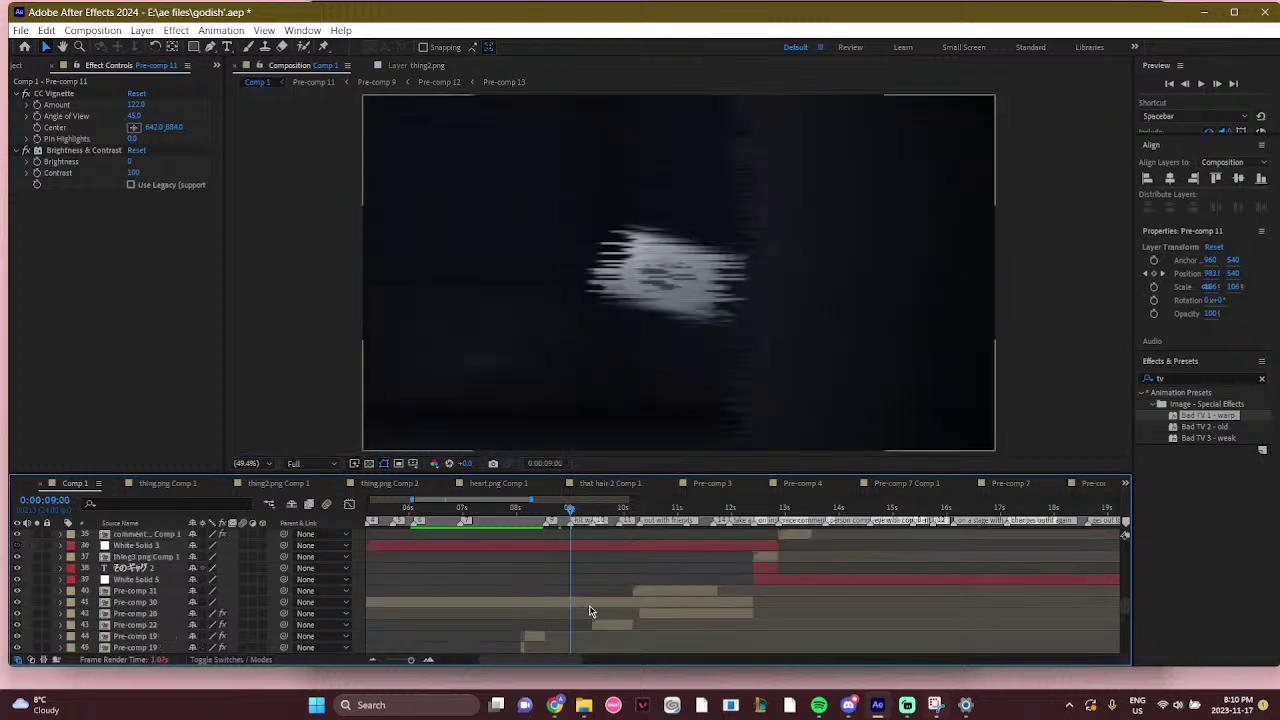
double_click(592, 606)
drag(767, 508, 594, 508)
drag(690, 310, 674, 287)
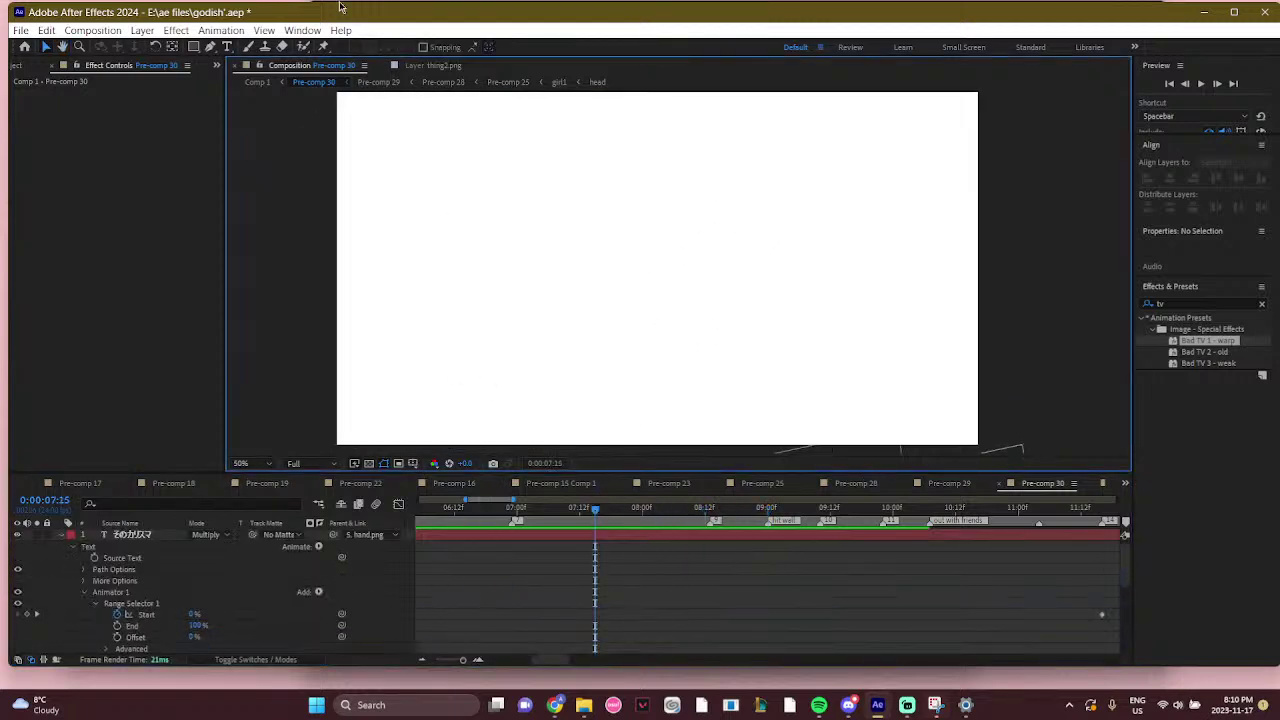
click(257, 82)
Look through Comp 1's layer stack and advance the time from the close-up to the text at 0:00:08:10
scroll(529, 628, down, 2)
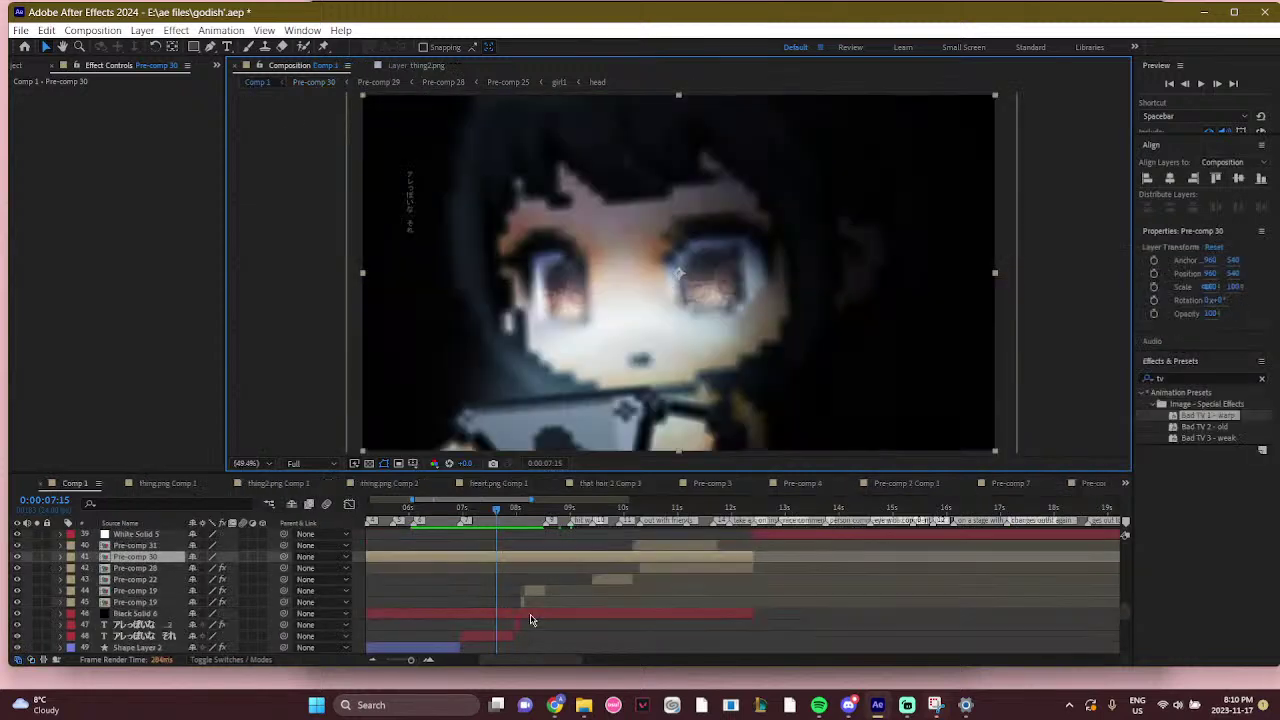
scroll(501, 641, down, 3)
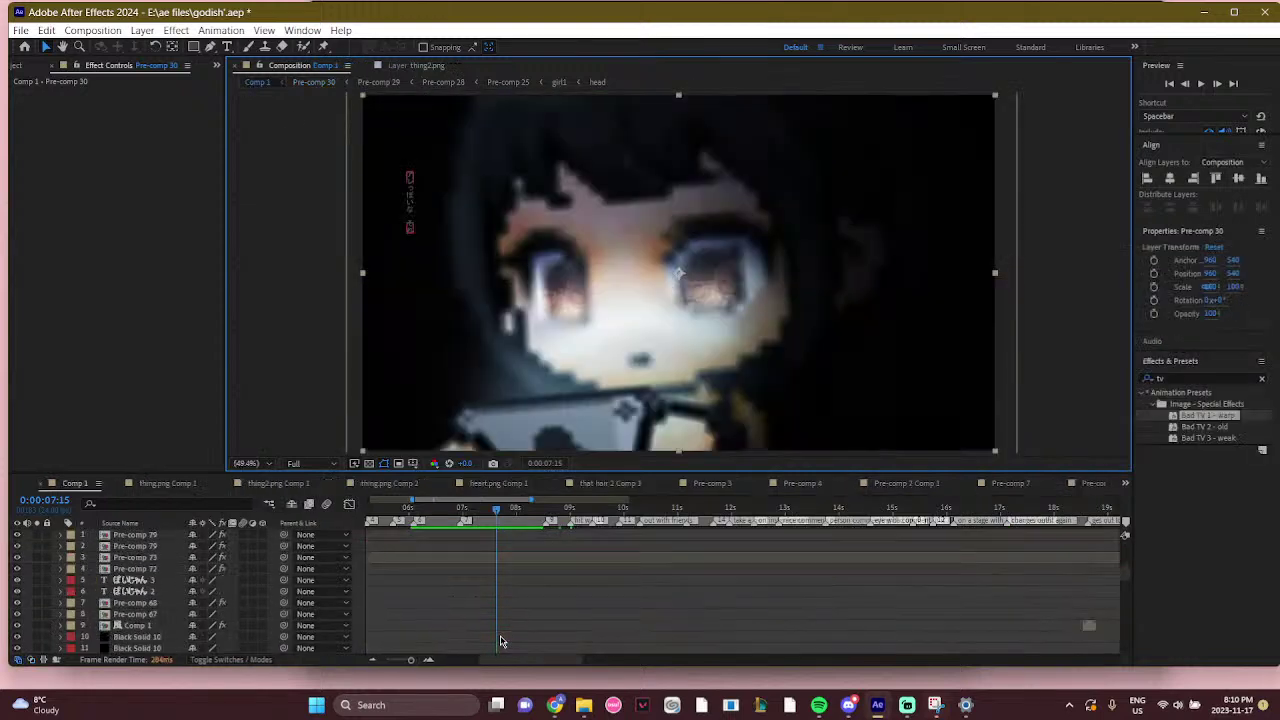
scroll(503, 634, up, 6)
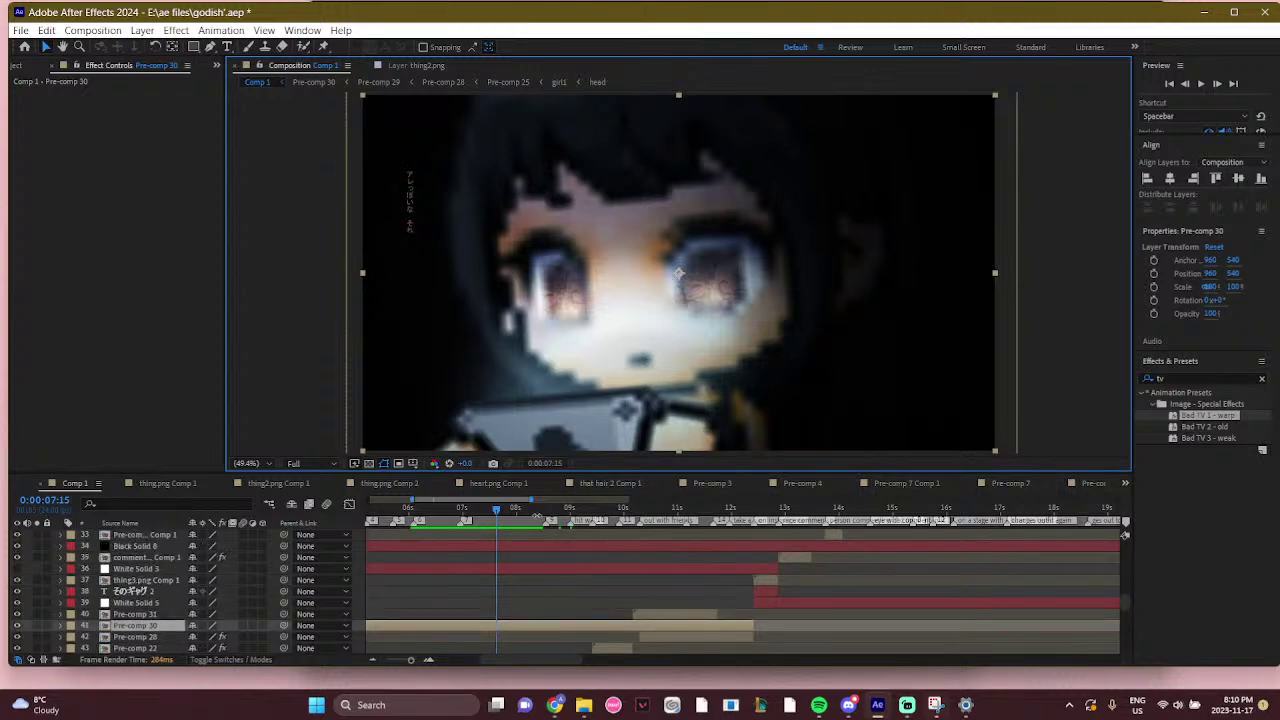
key(shift+Page_Down)
key(shift+Page_Down)
scroll(585, 612, down, 4)
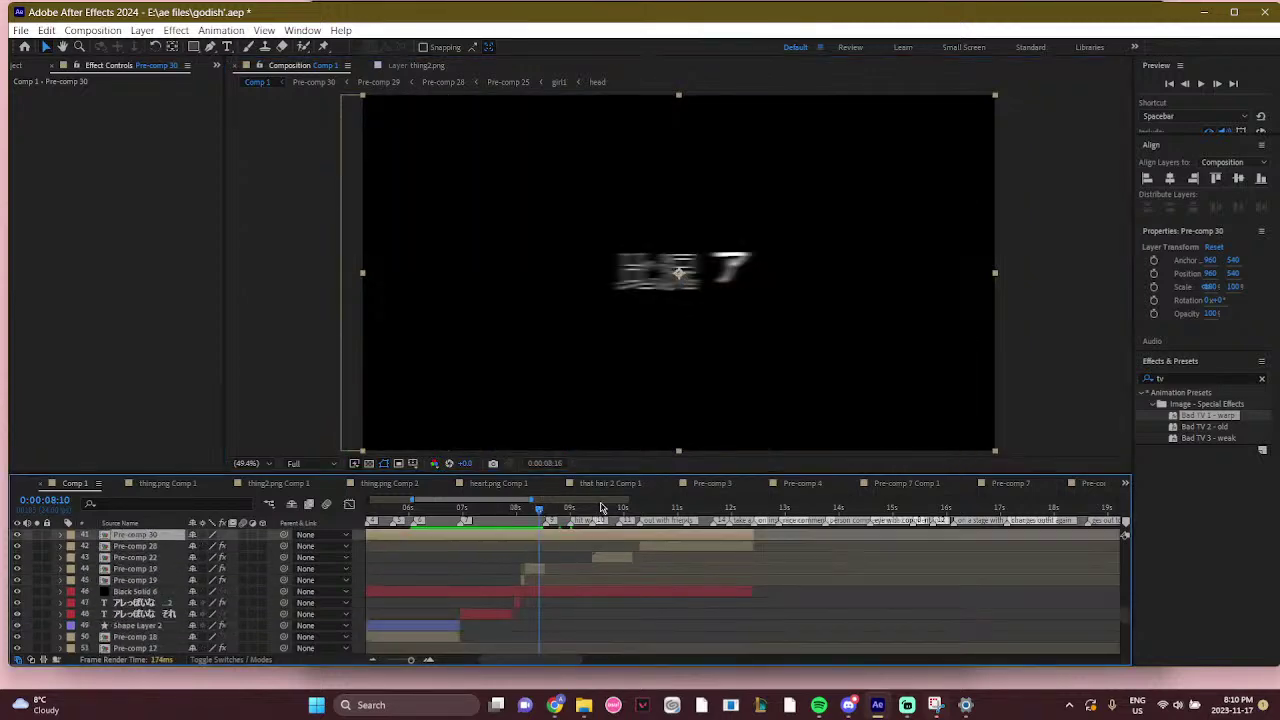
View the phone on the floor at 0:00:09:19 and in mid-air at 0:00:09:06, then open Pre-comp 16
click(610, 512)
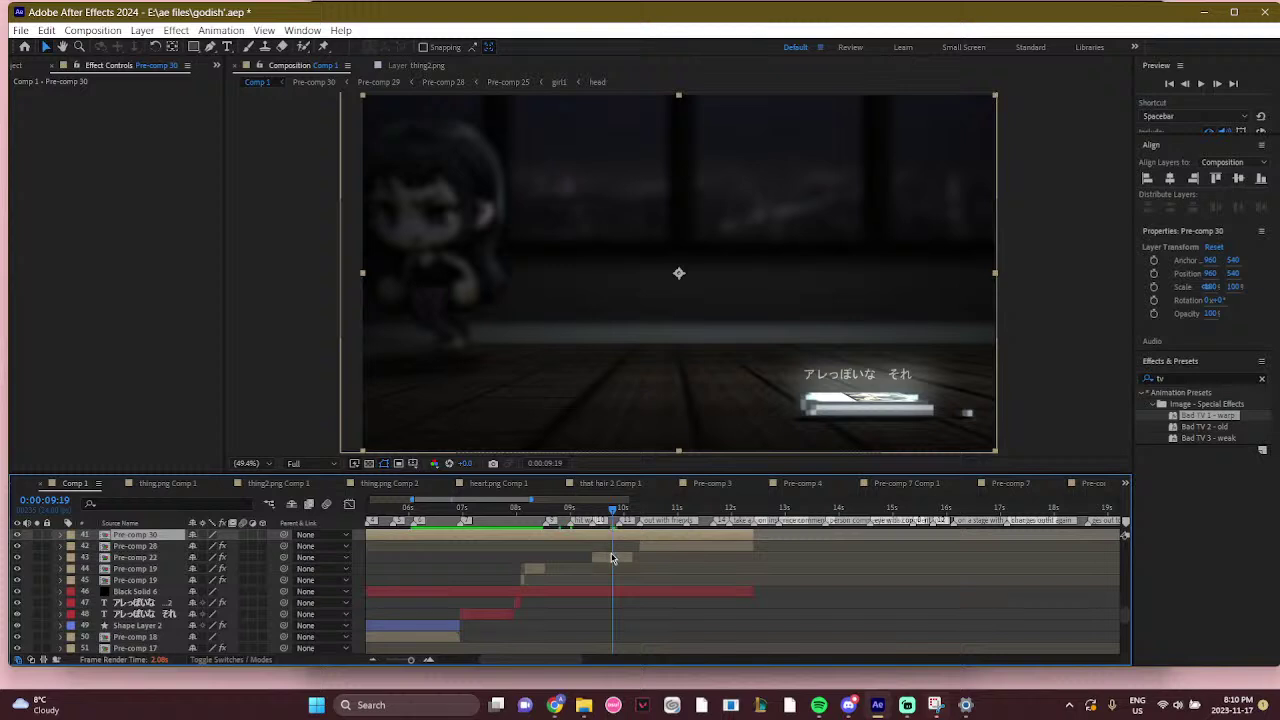
click(591, 511)
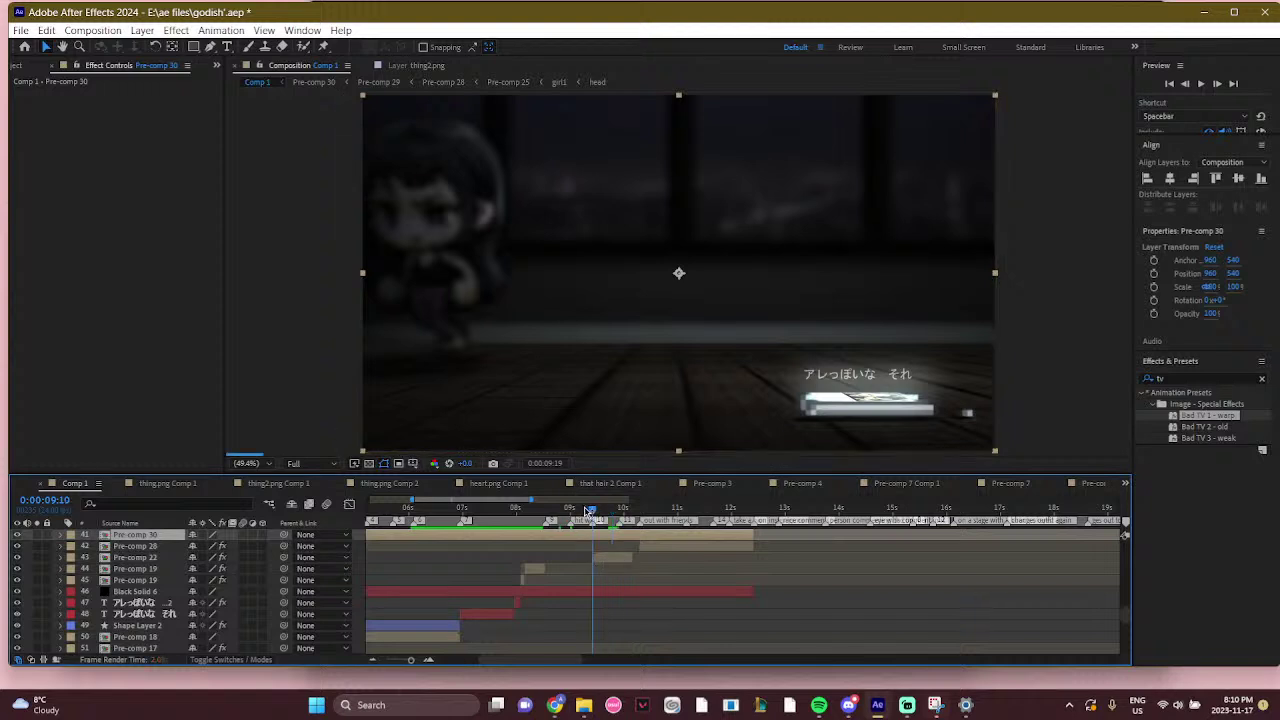
click(584, 511)
scroll(642, 617, down, 4)
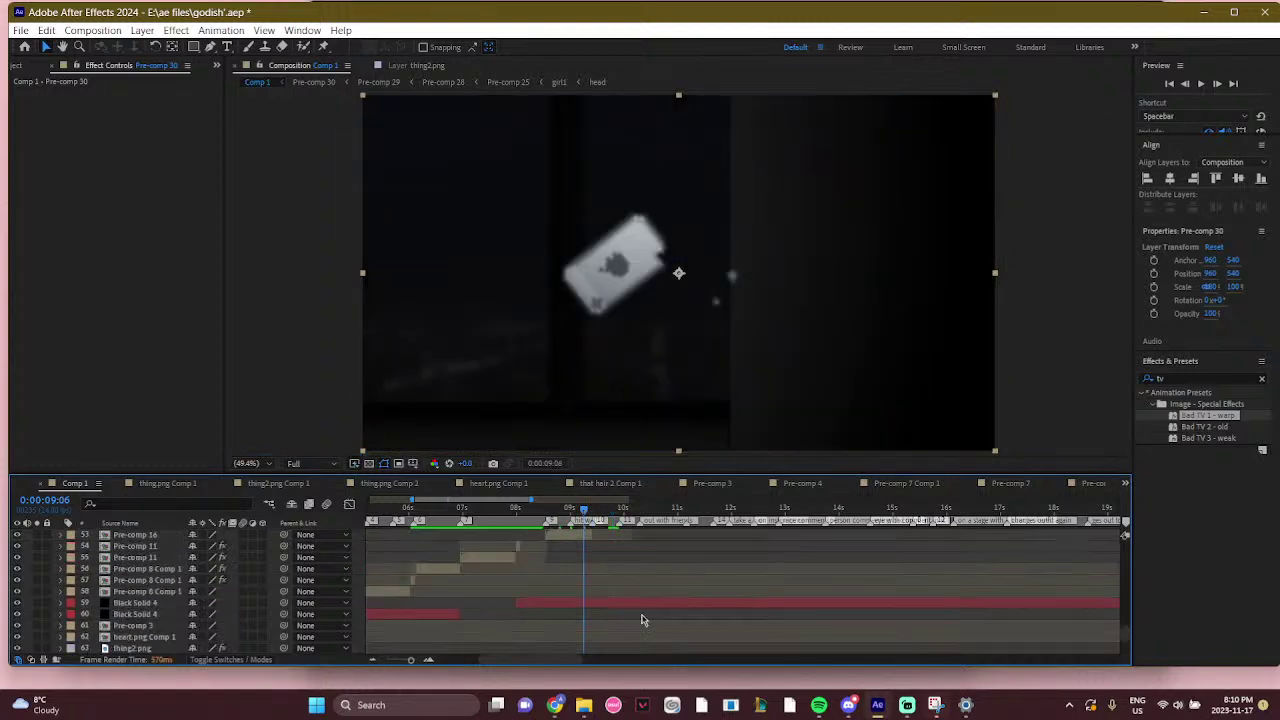
double_click(572, 535)
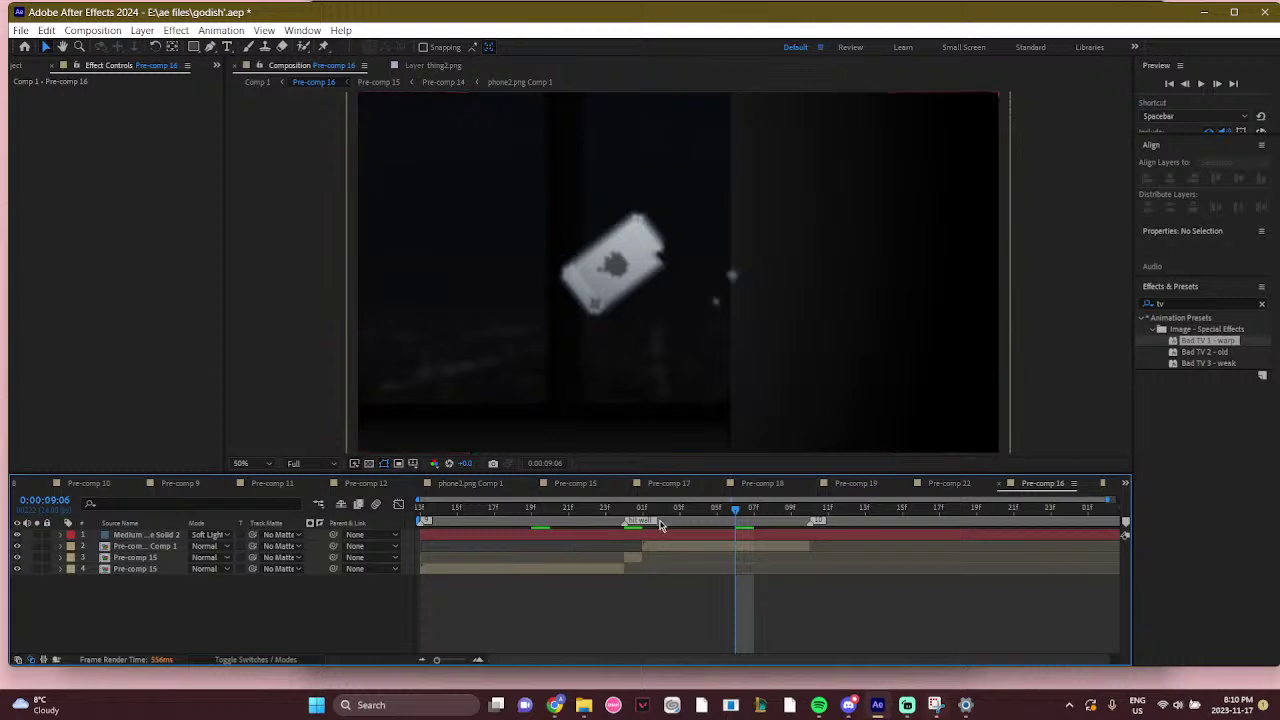
Scrub Pre-comp 16 from the "hit wall" marker to 0:00:09:06 to examine the phone's impact and rebound
drag(626, 510, 643, 510)
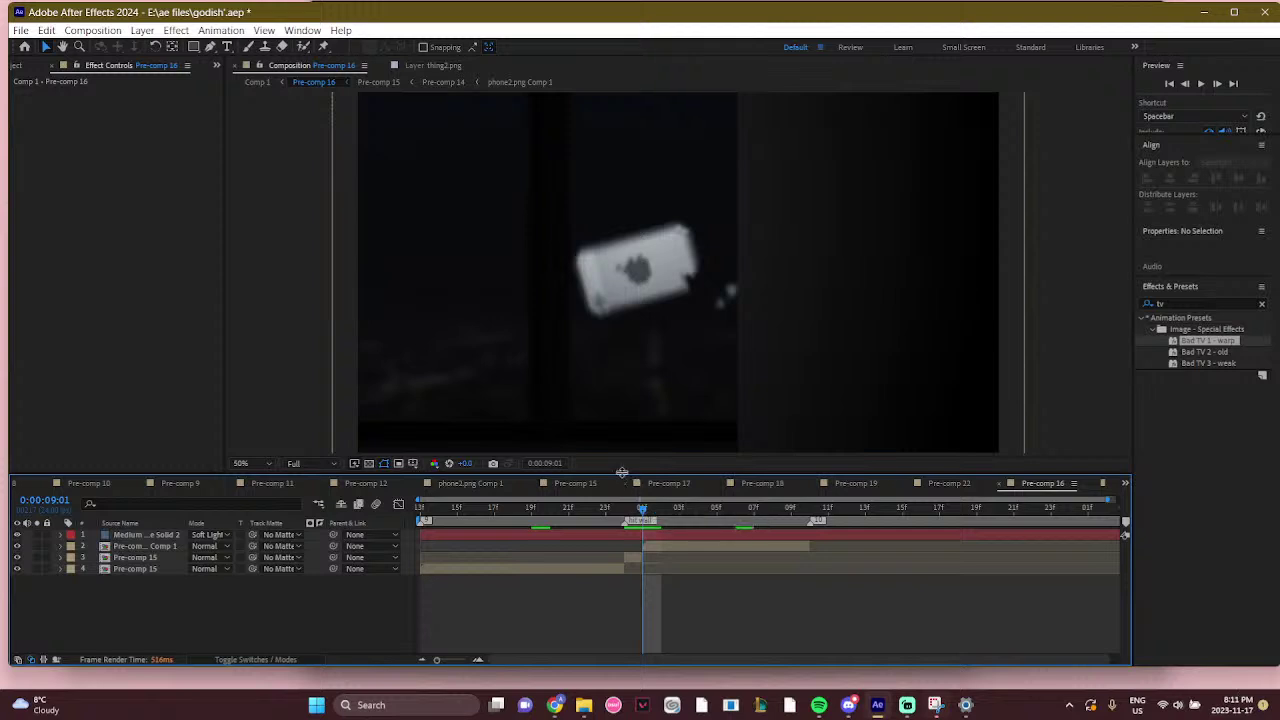
drag(613, 512, 638, 522)
mouse_move(641, 512)
mouse_down()
mouse_move(606, 528)
mouse_move(646, 531)
mouse_up()
click(627, 509)
drag(627, 509, 732, 537)
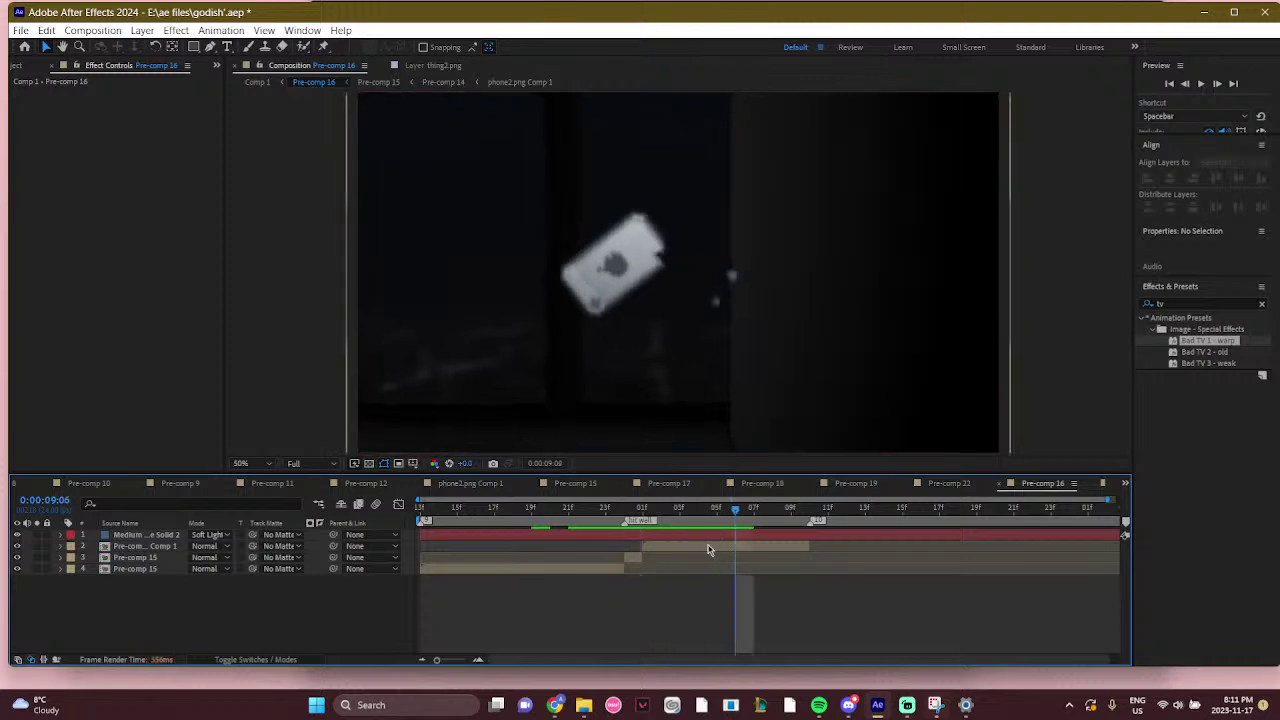
Return to Comp 1, view the phone on the floor at 0:00:09:13, and open Pre-comp 22
click(254, 88)
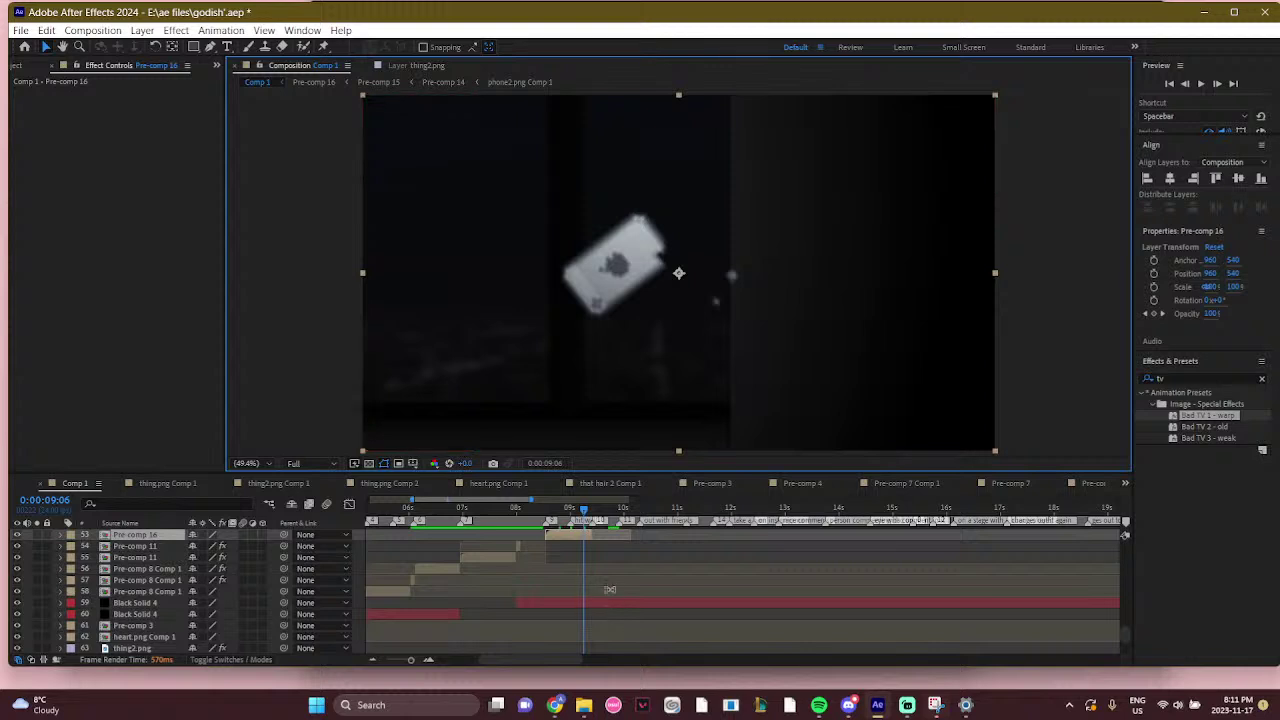
scroll(610, 590, up, 3)
scroll(610, 581, up, 2)
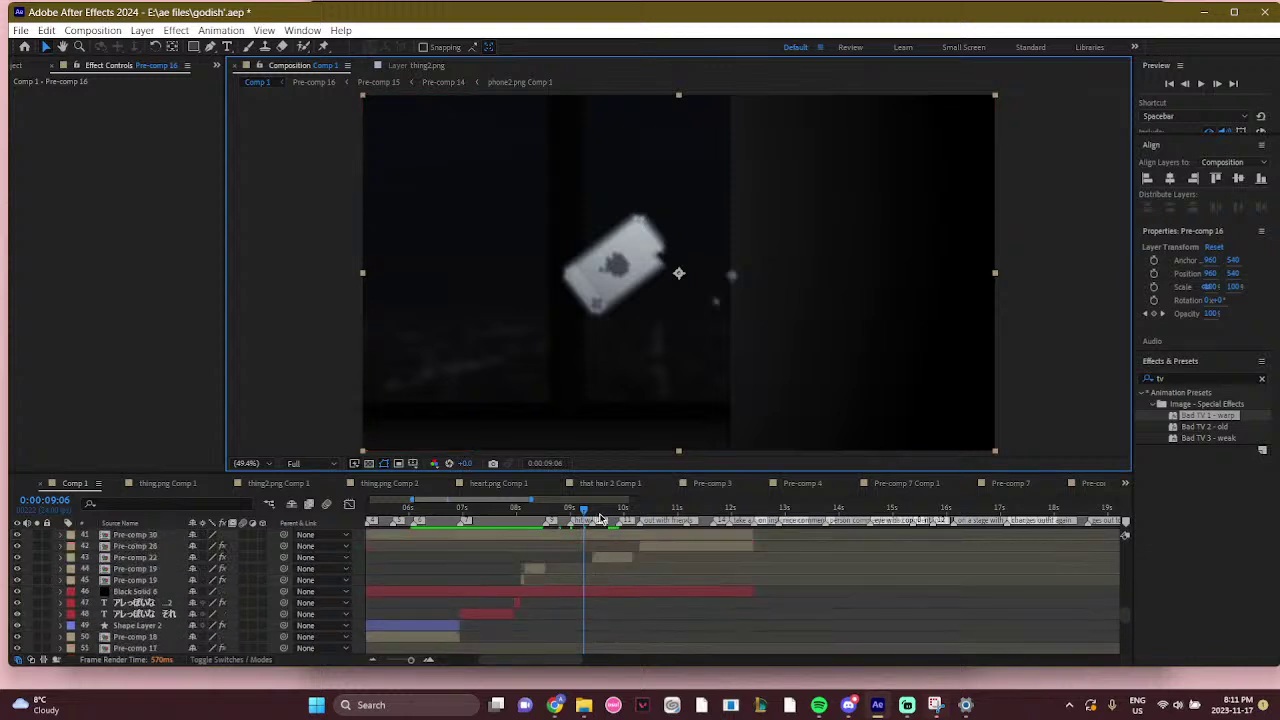
click(600, 515)
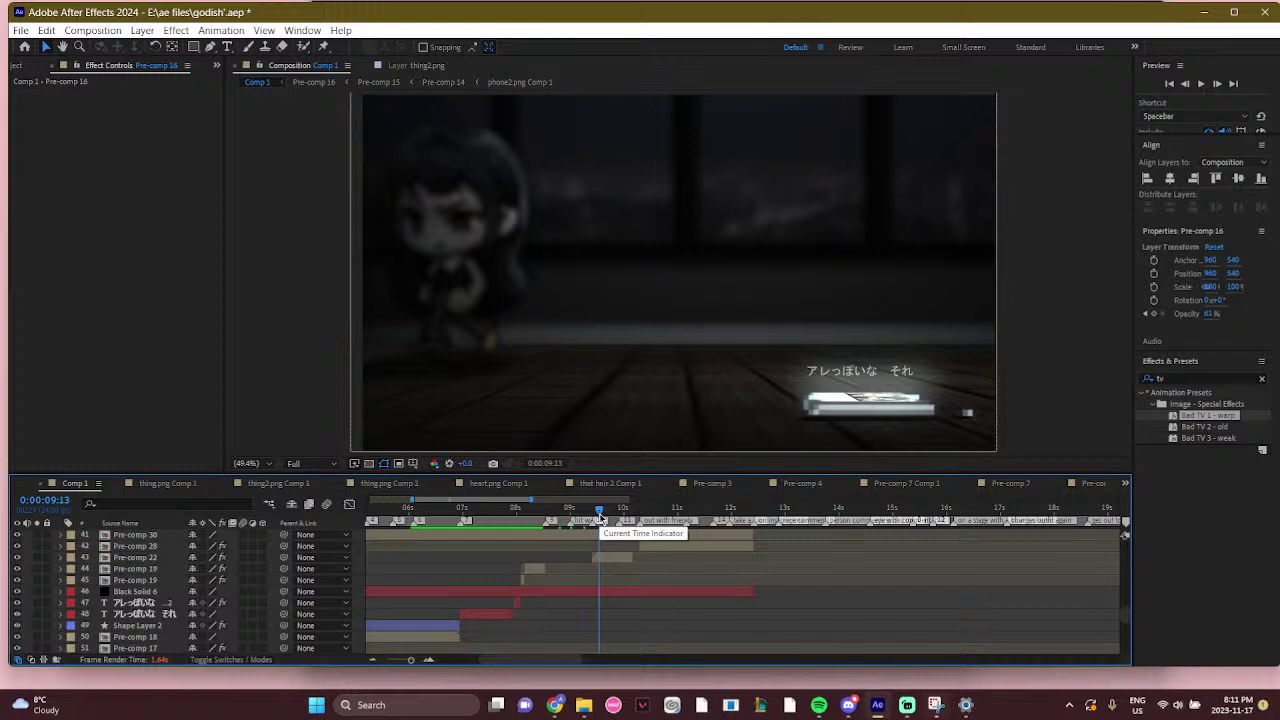
click(618, 568)
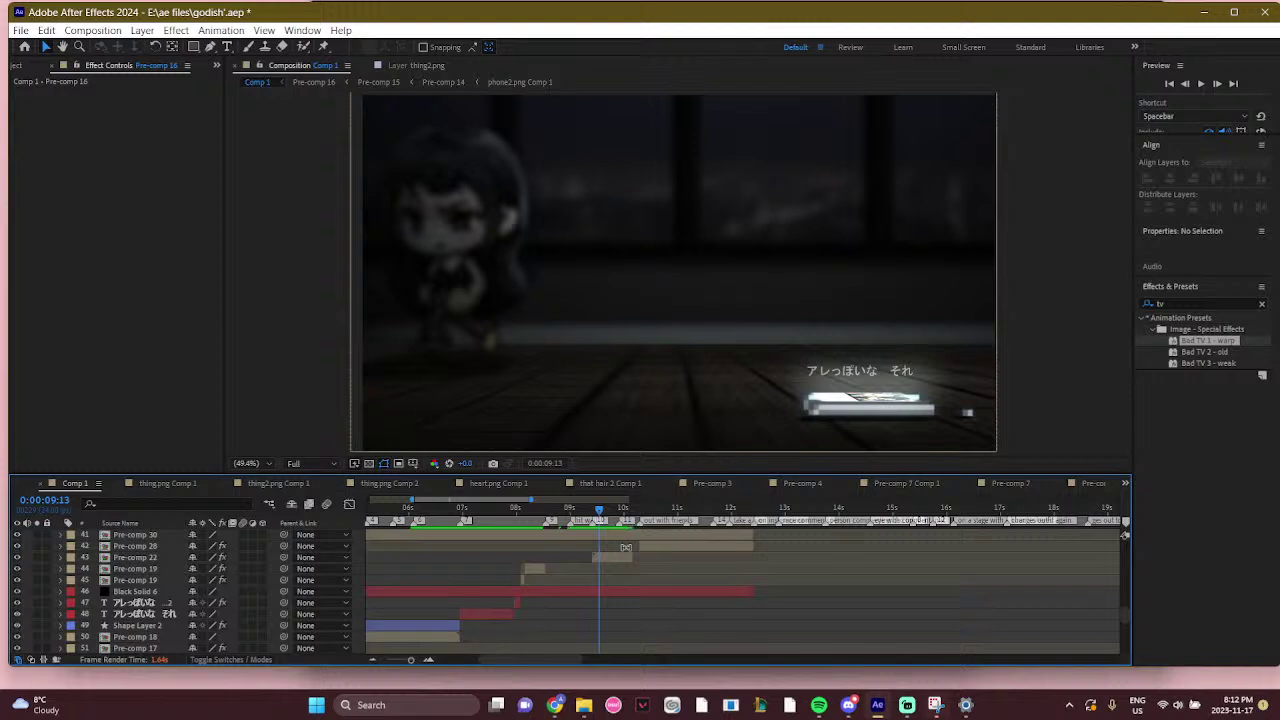
double_click(620, 557)
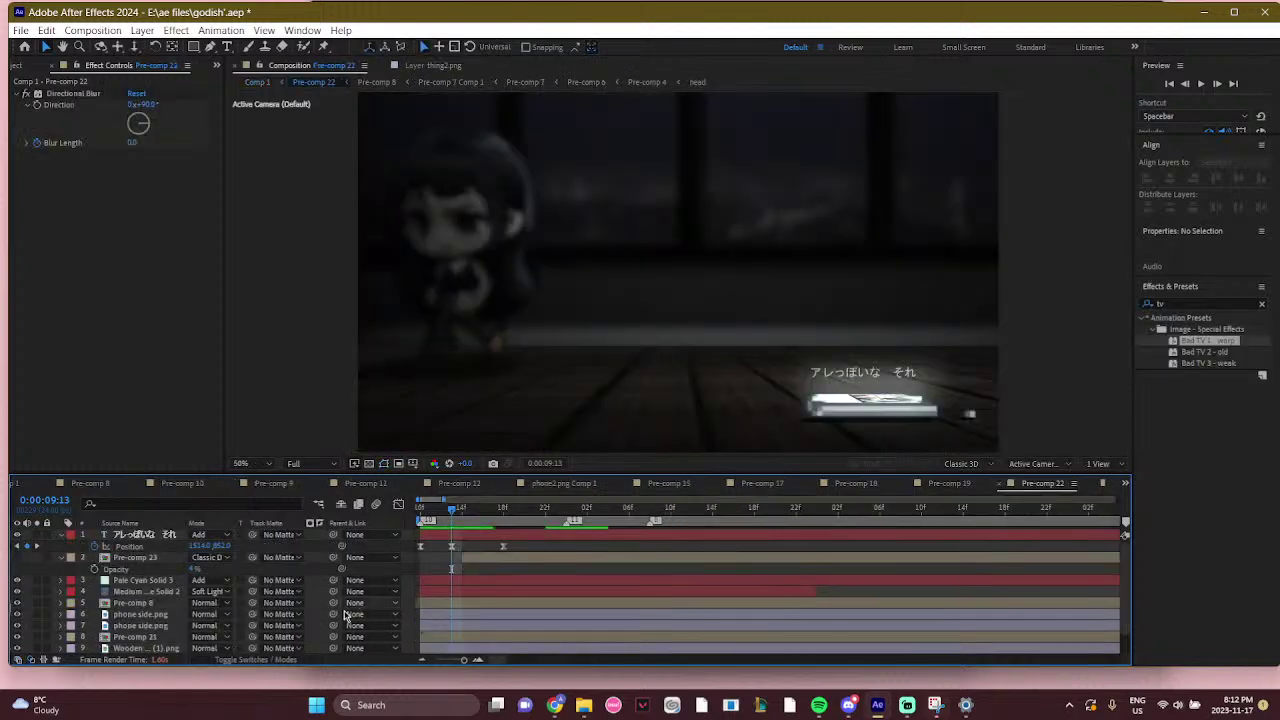
Show the rotation properties of both wooden tile layers and try changing the lower one's X Rotation
scroll(130, 580, down, 1)
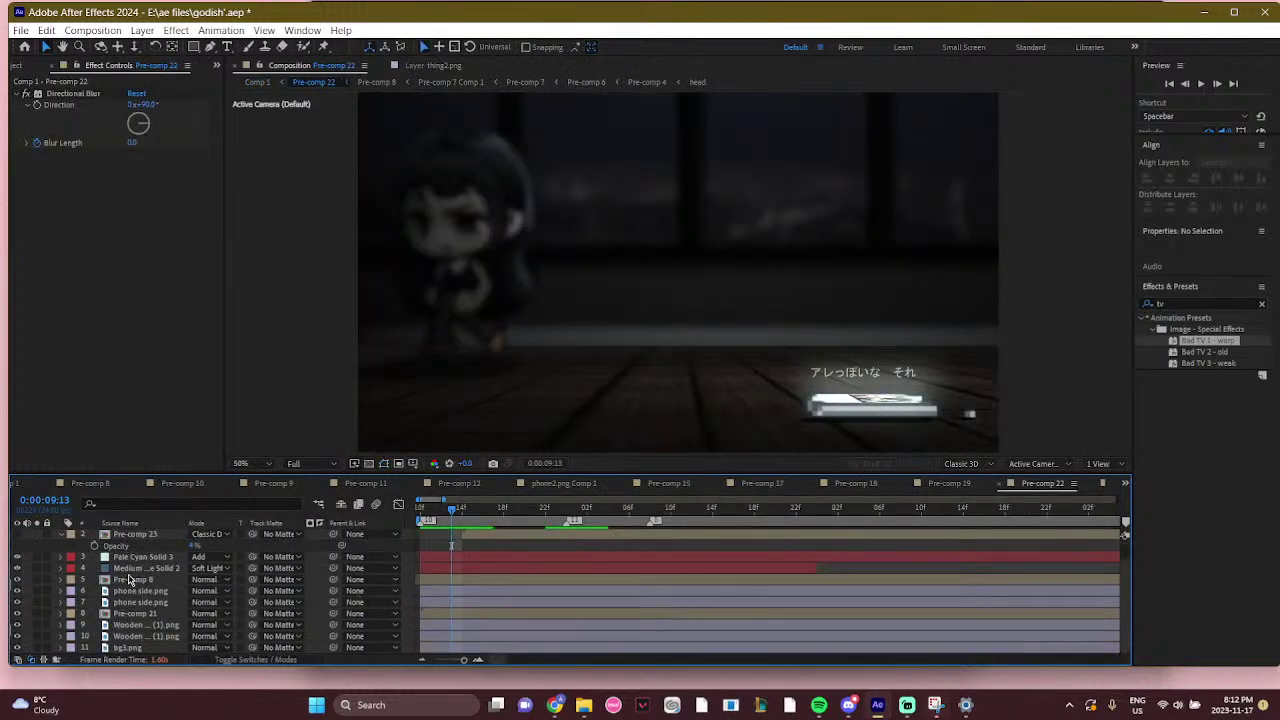
click(145, 625)
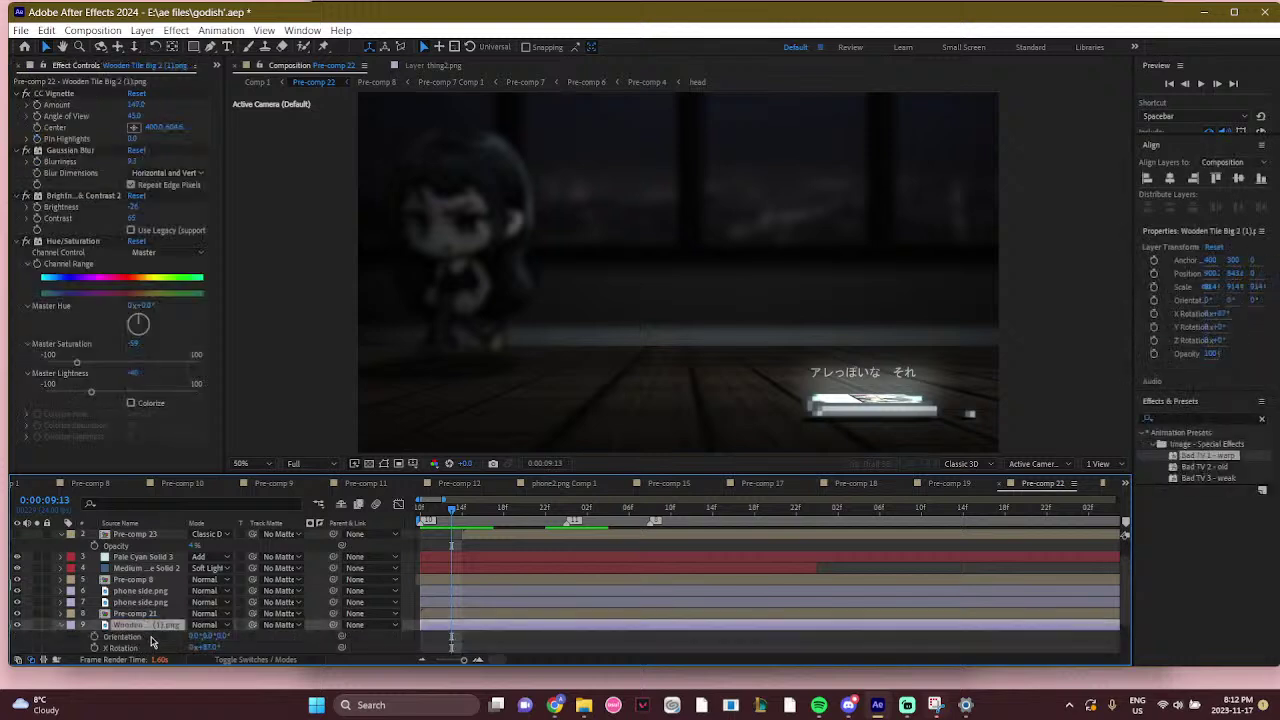
key(r)
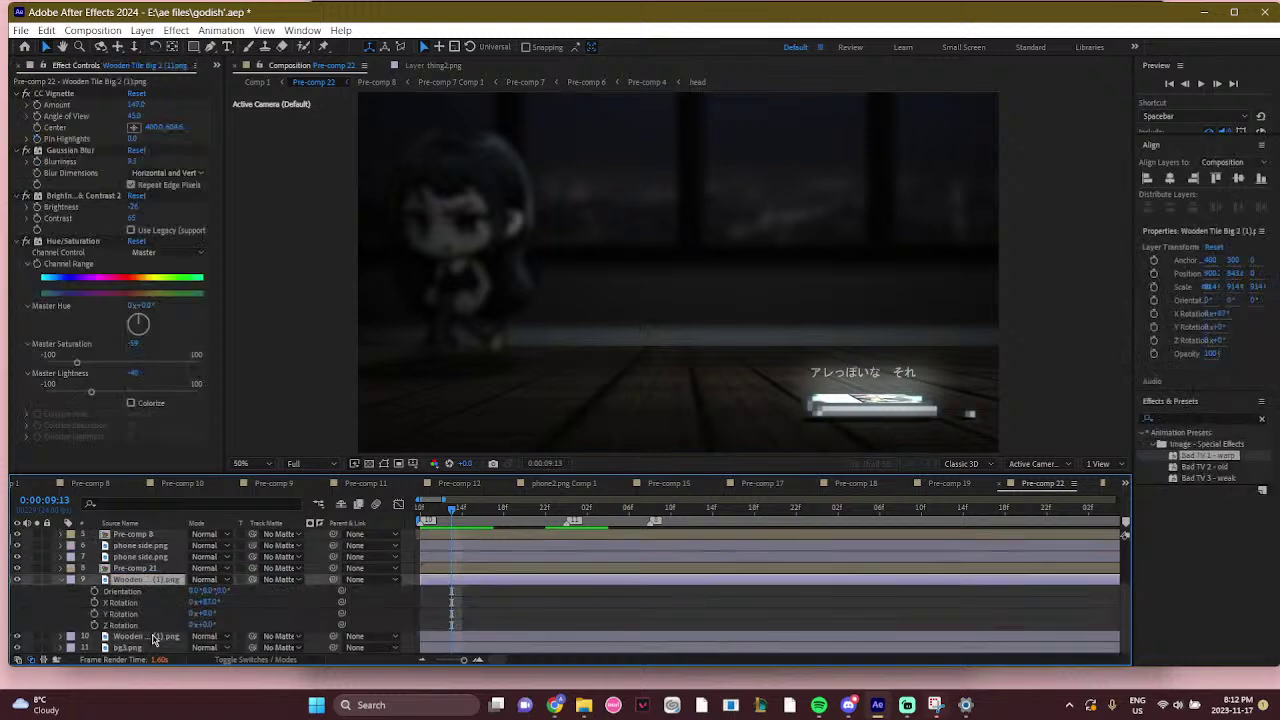
click(150, 637)
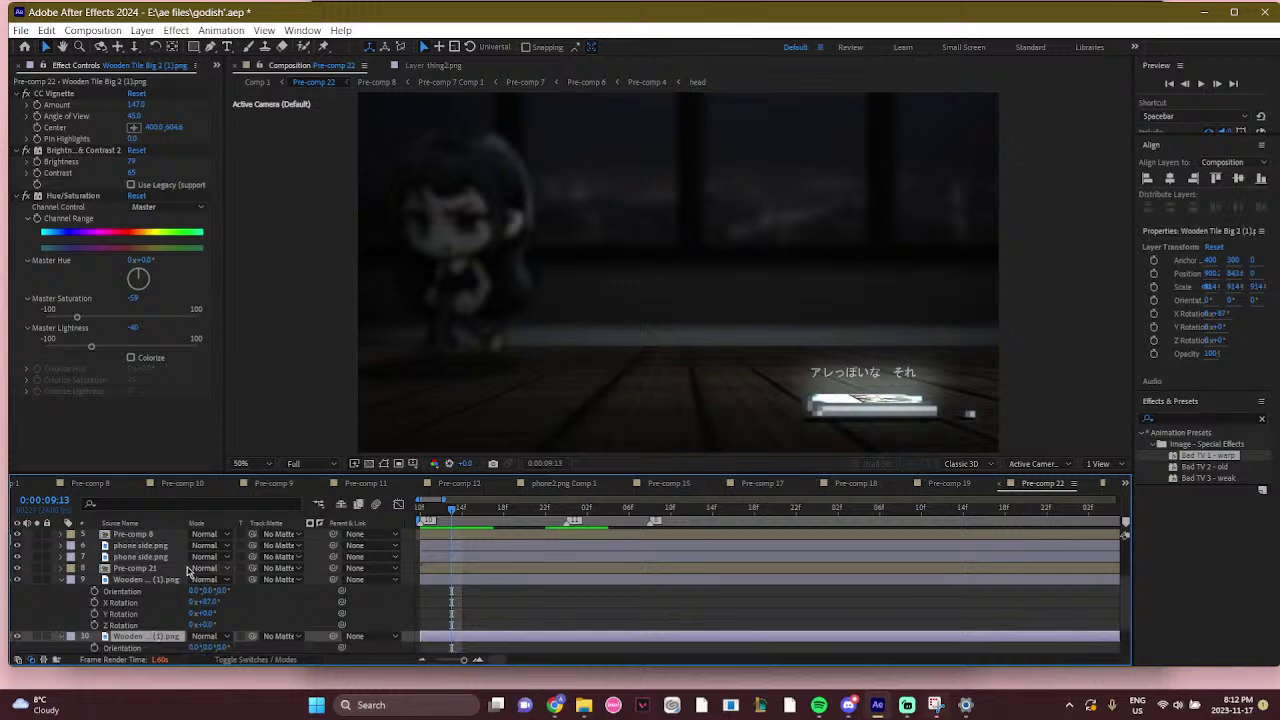
key(r)
drag(203, 617, 478, 622)
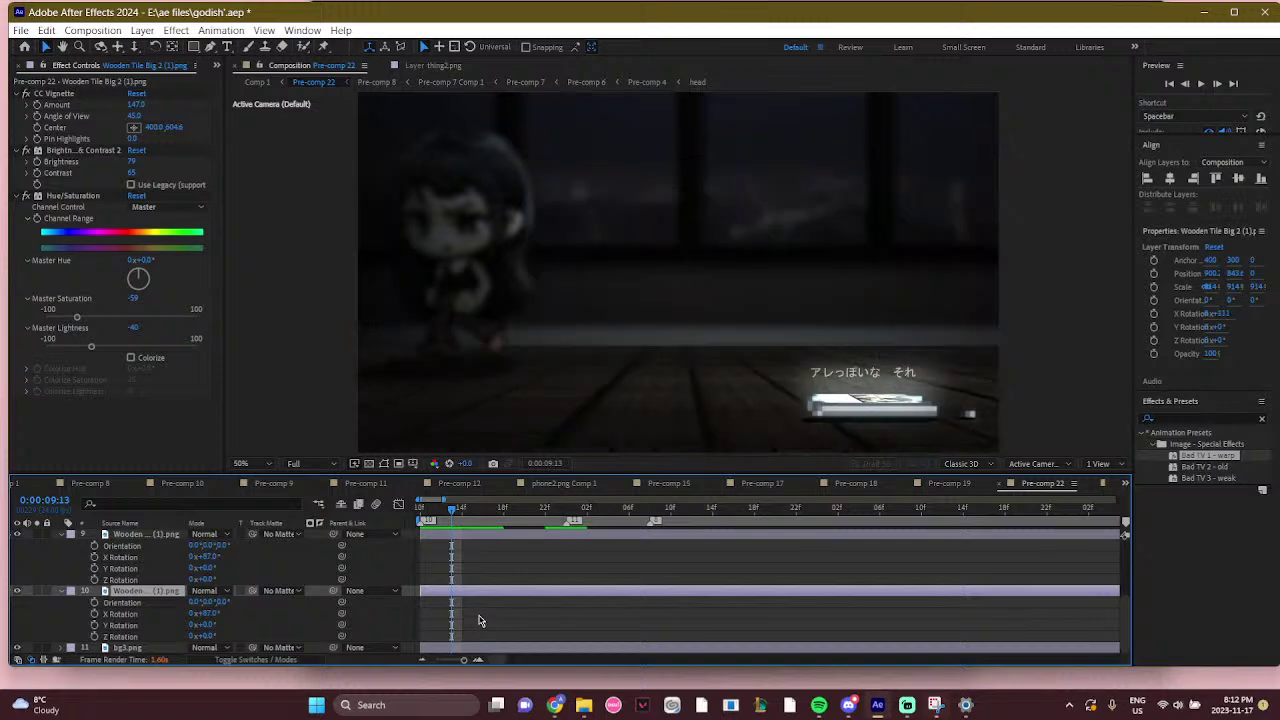
click(474, 584)
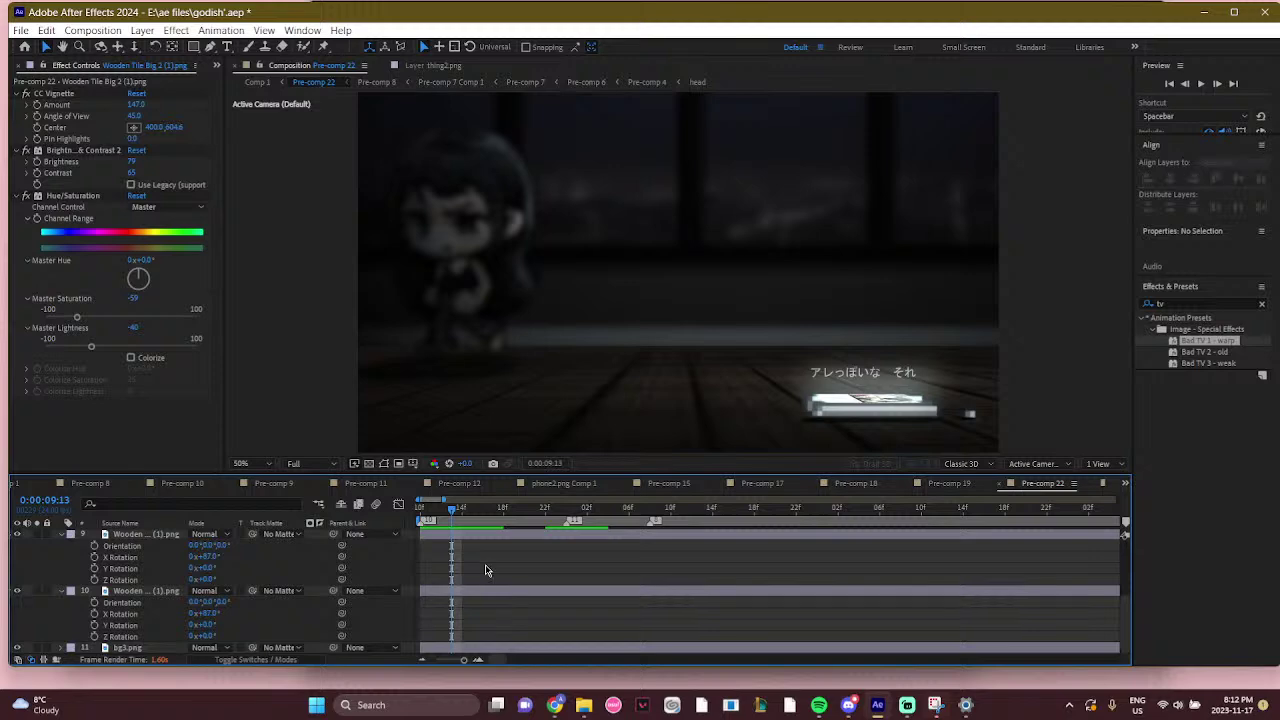
scroll(486, 565, up, 5)
key(s)
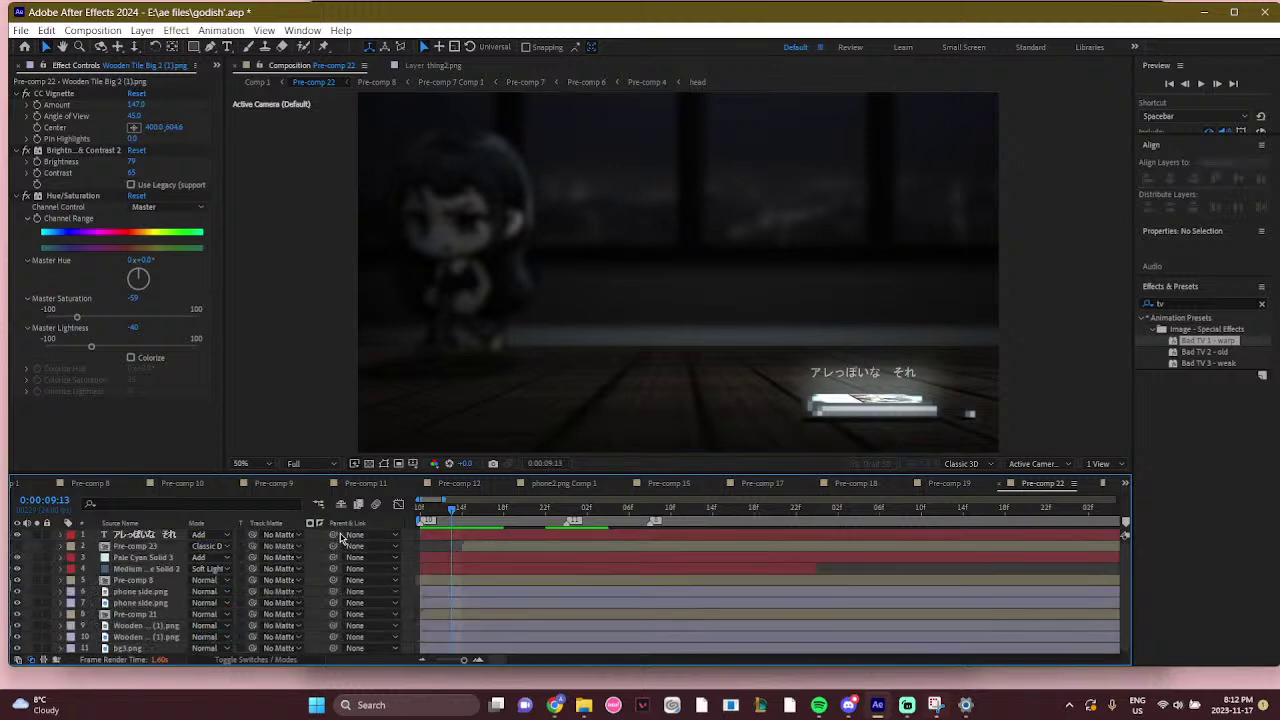
Select the Pre-comp 8 layer and scrub Pre-comp 22 to 0:00:09:19 and back to 0:00:09:13
click(457, 580)
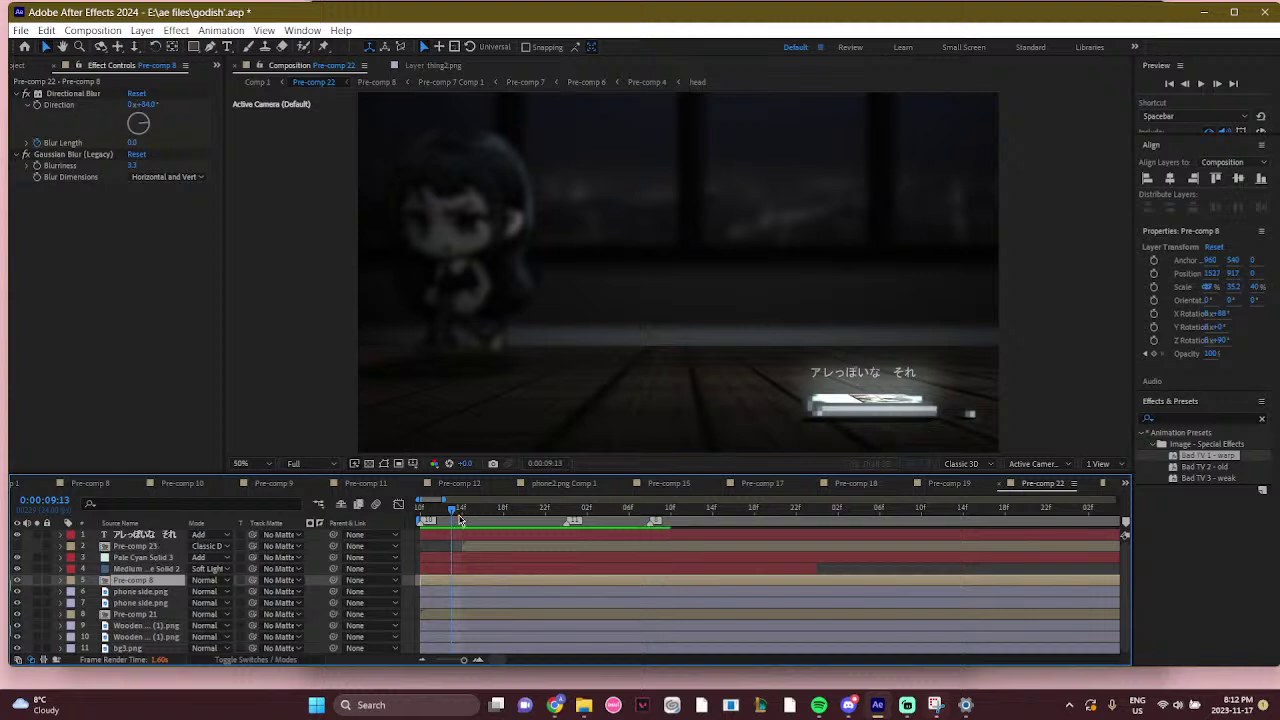
drag(459, 519, 514, 520)
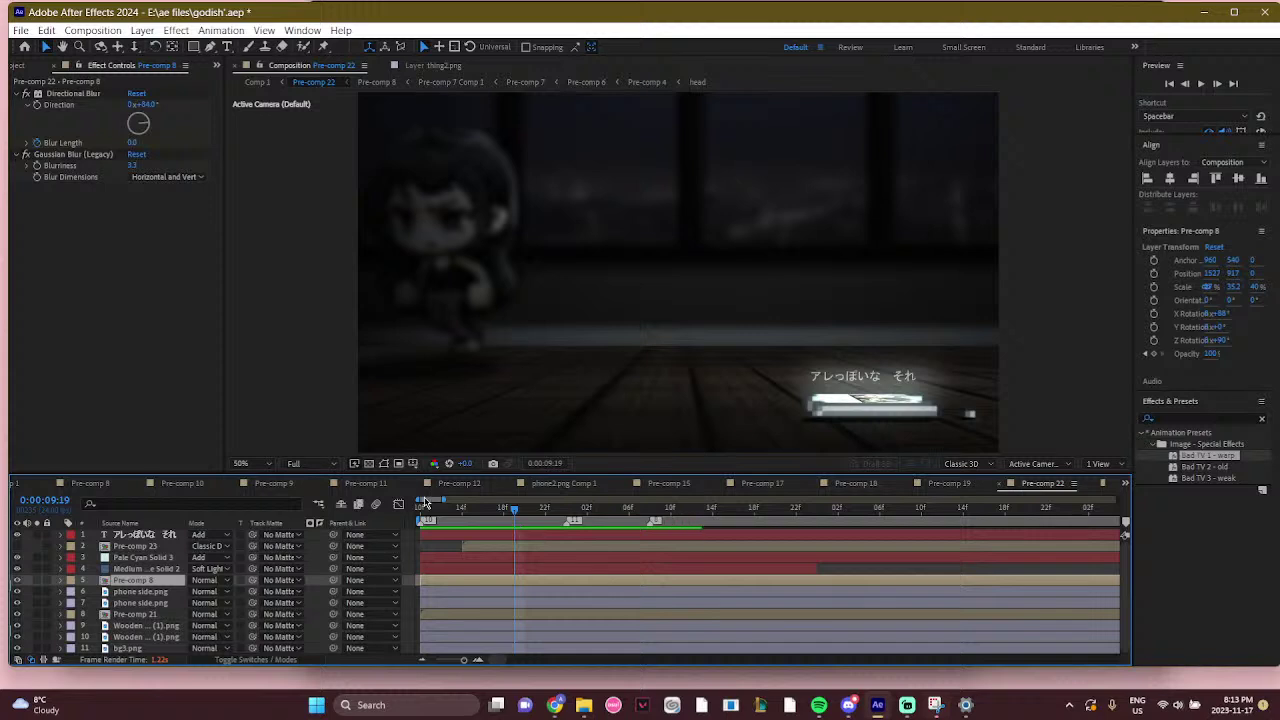
click(441, 508)
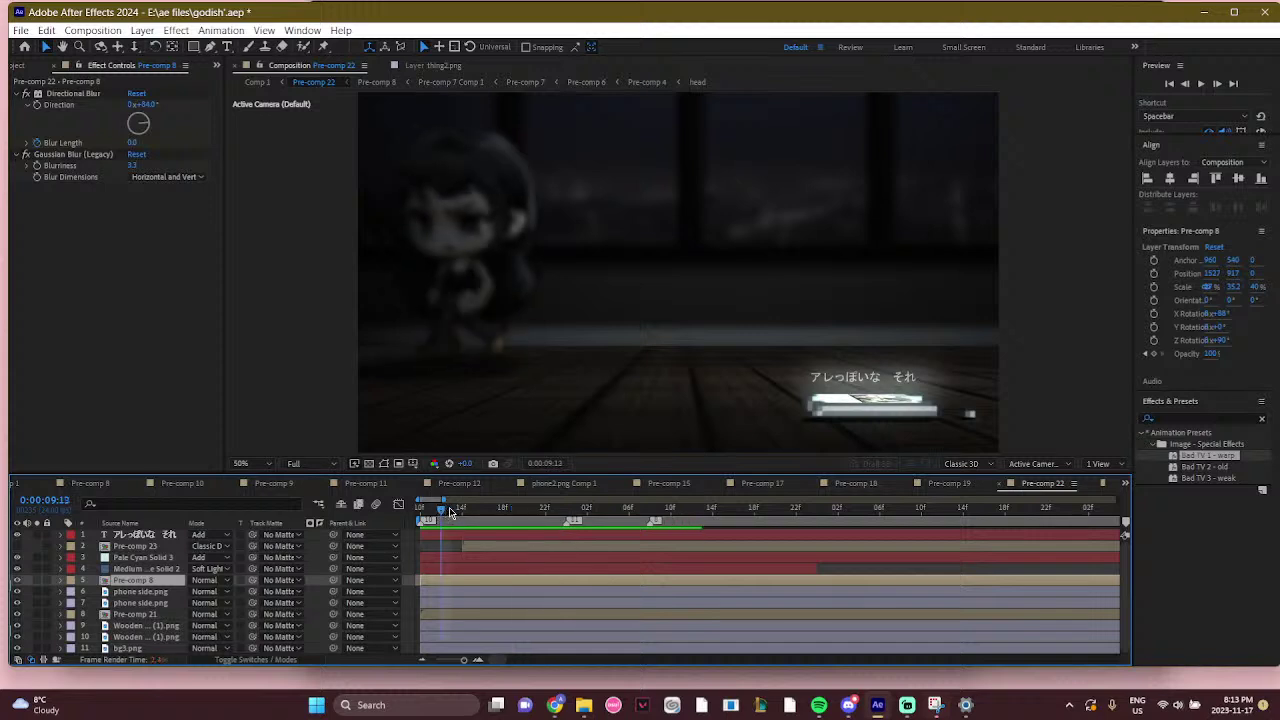
click(453, 508)
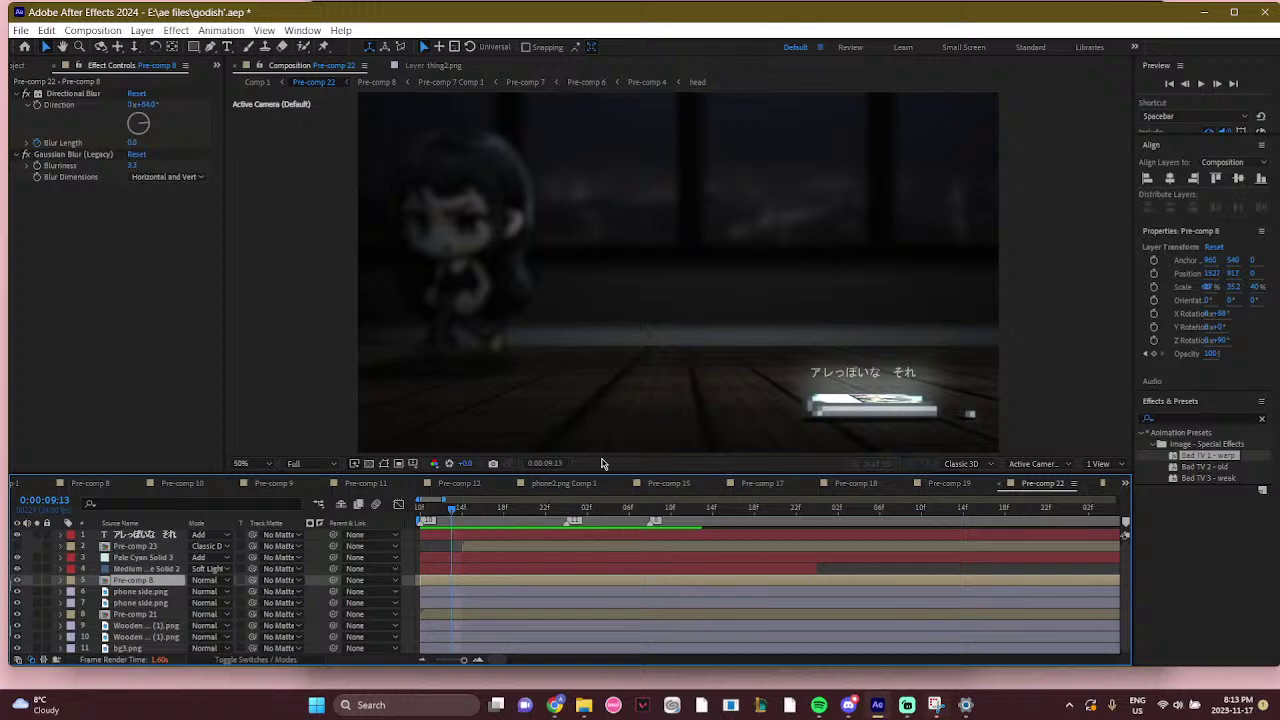
Examine the glowing phone, the lyric text above it and the small fragment beside it up close
scroll(908, 407, up, 5)
drag(908, 407, 729, 291)
scroll(733, 281, down, 2)
scroll(750, 283, up, 2)
scroll(750, 283, left, 2)
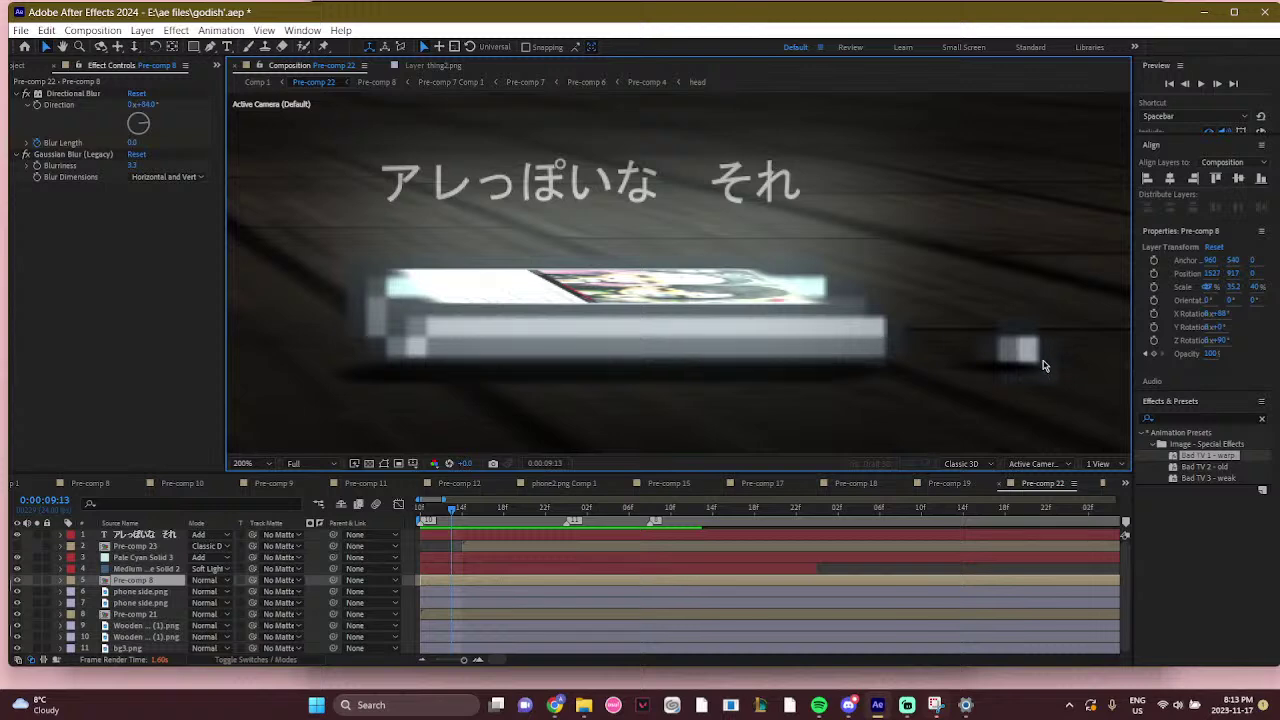
scroll(740, 330, down, 2)
scroll(606, 332, right, 6)
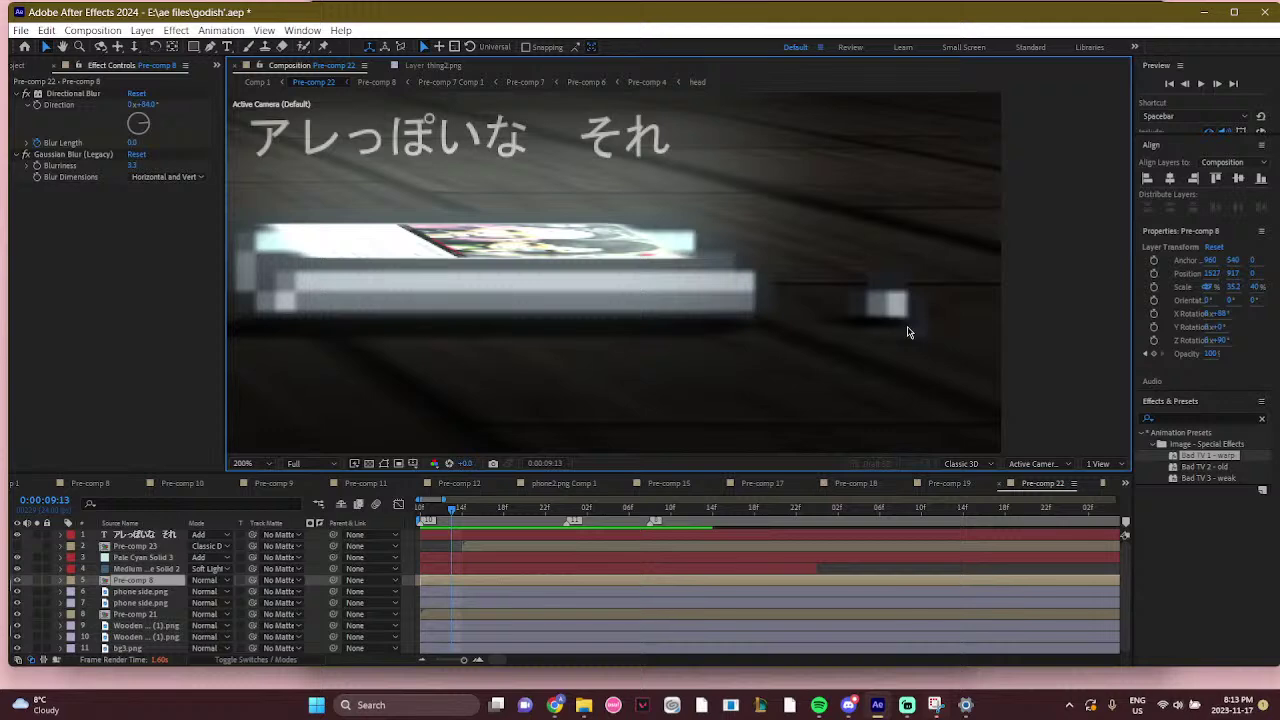
scroll(740, 275, down, 2)
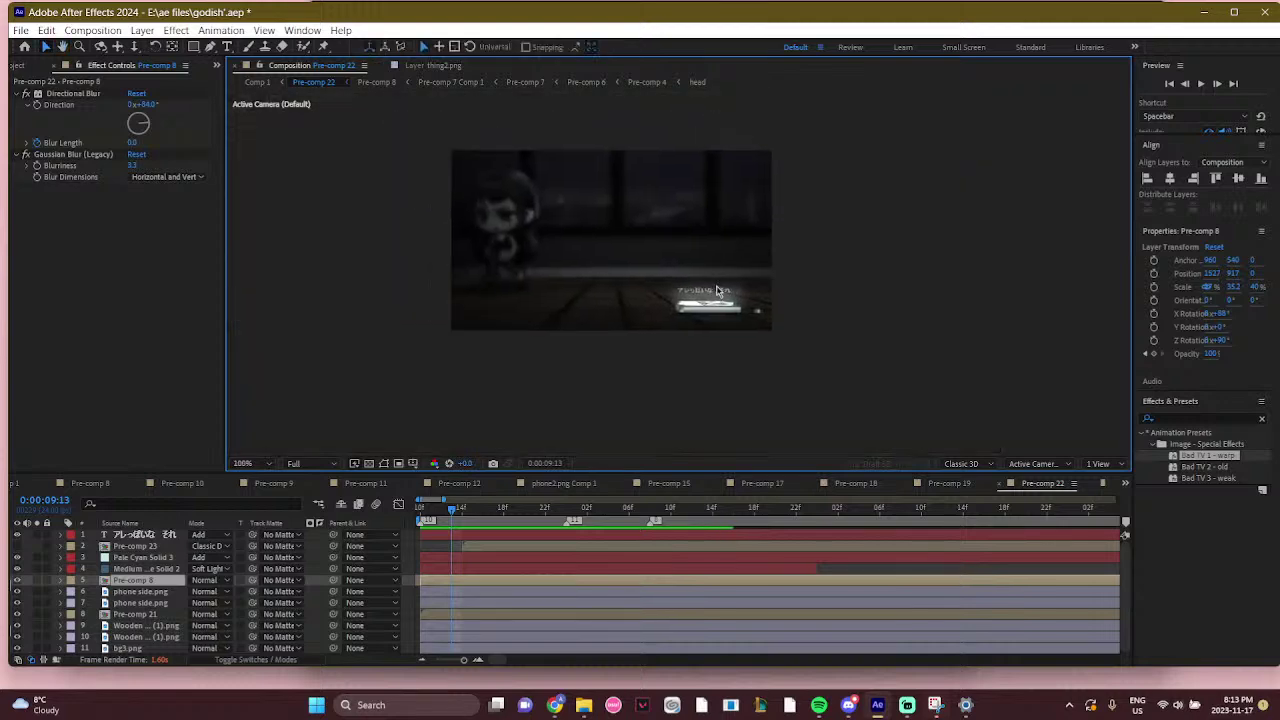
scroll(720, 292, up, 2)
scroll(786, 306, down, 1)
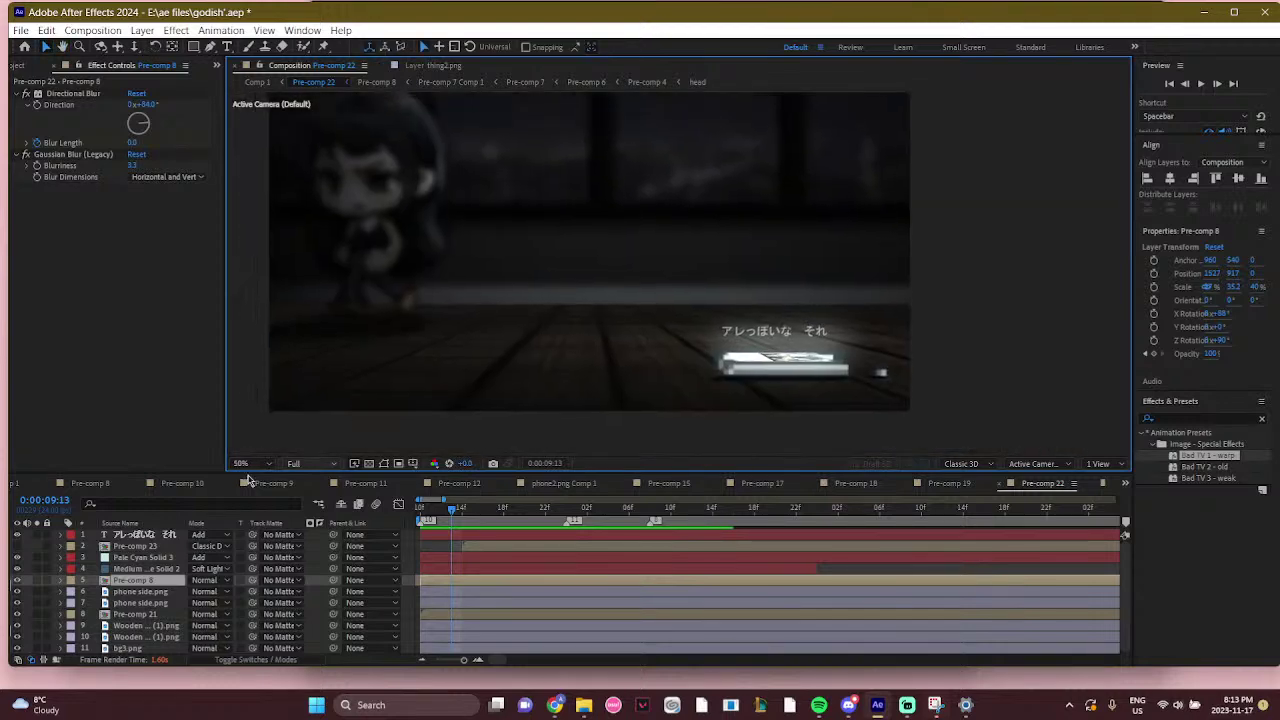
Look inside Pre-comp 8, return to Pre-comp 22, and show the layer switches to check which layers are 3D
double_click(155, 583)
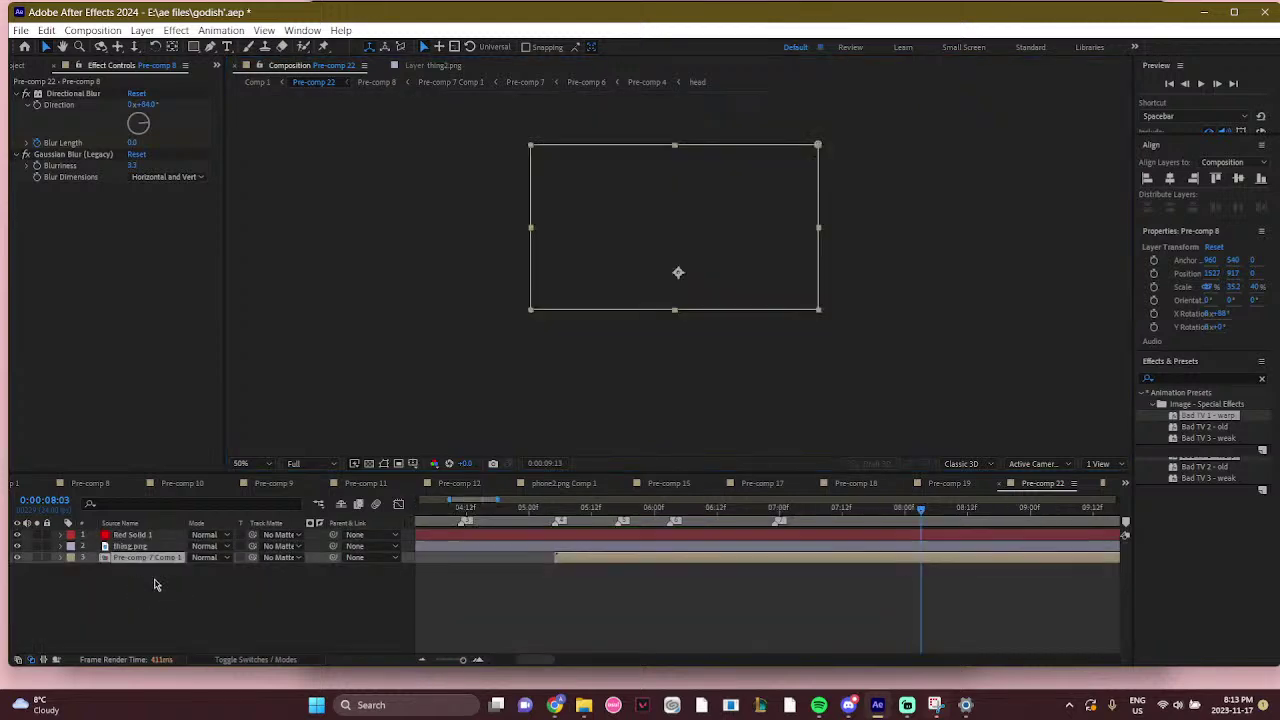
click(313, 81)
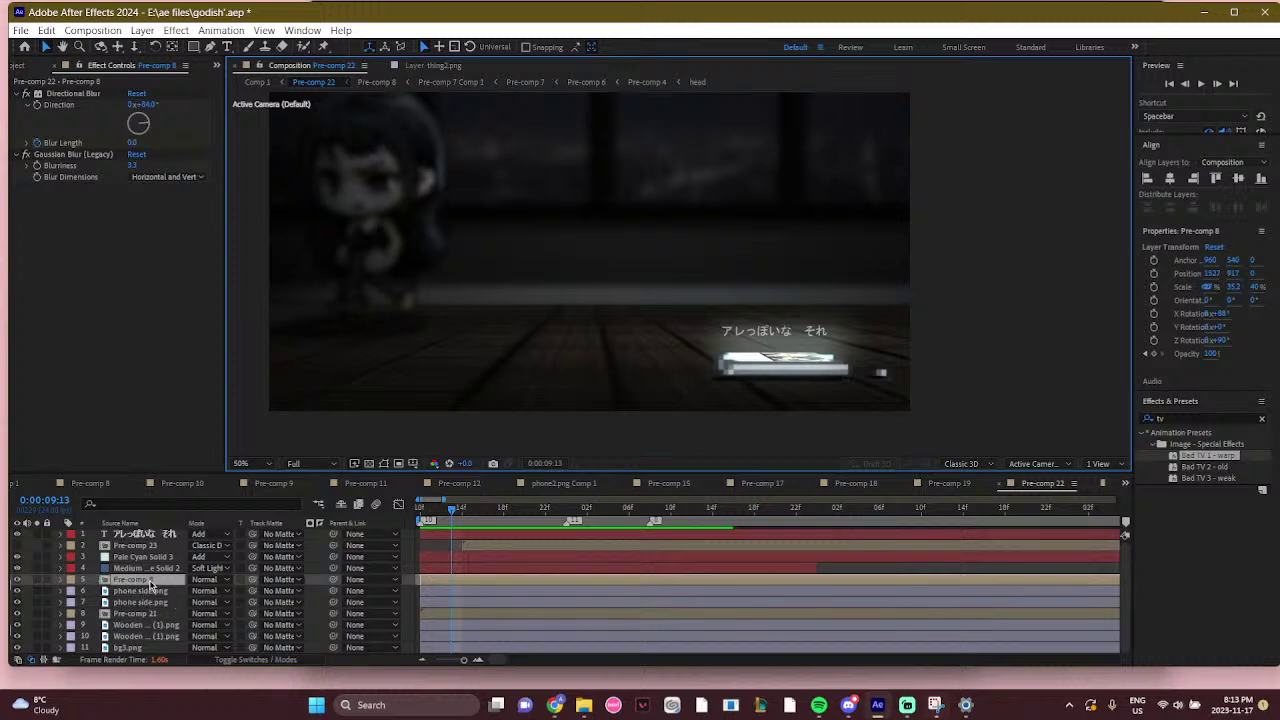
click(240, 660)
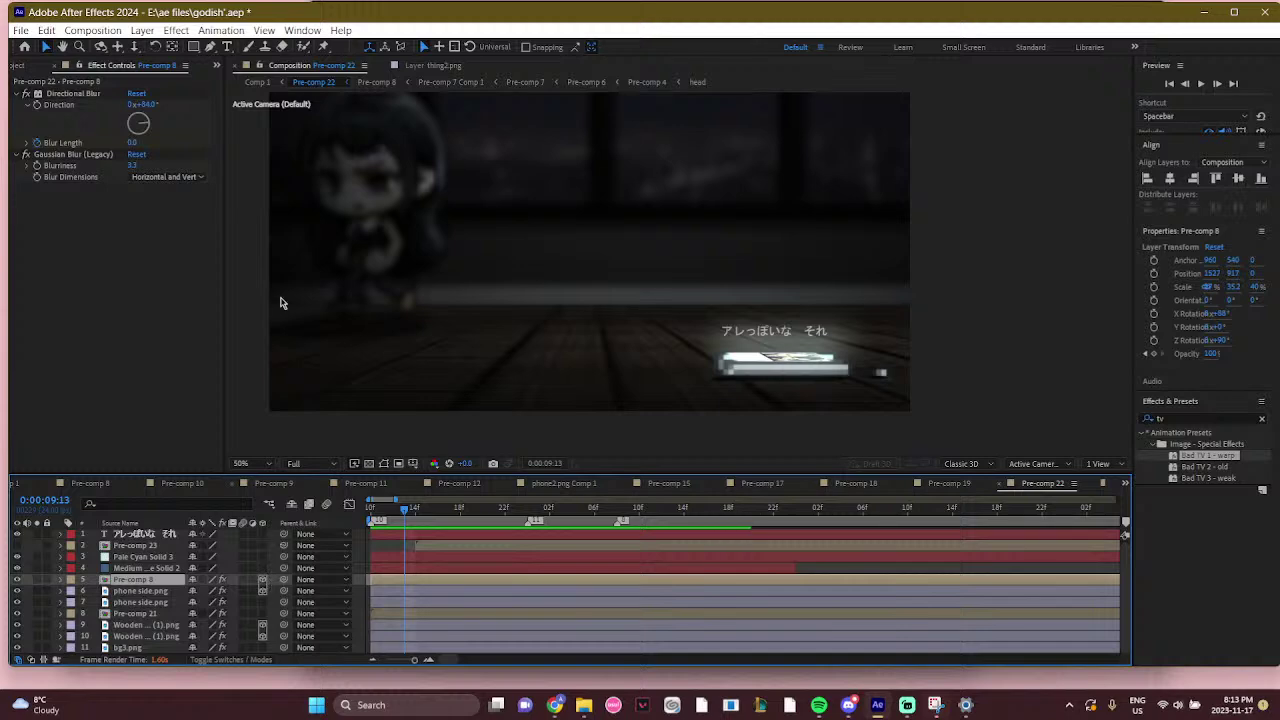
Preview the floor shot in Pre-comp 22, then scrub it from 0:00:09:14 to 0:00:10:04
drag(655, 288, 660, 313)
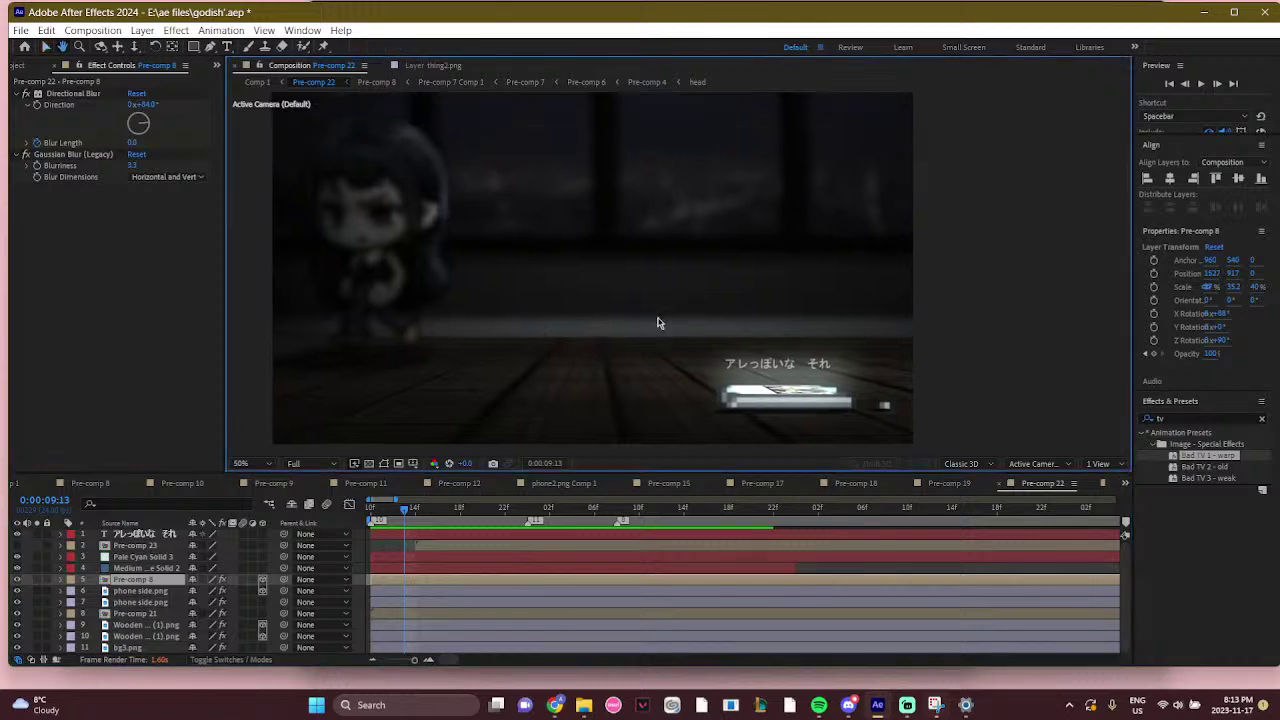
scroll(658, 318, down, 1)
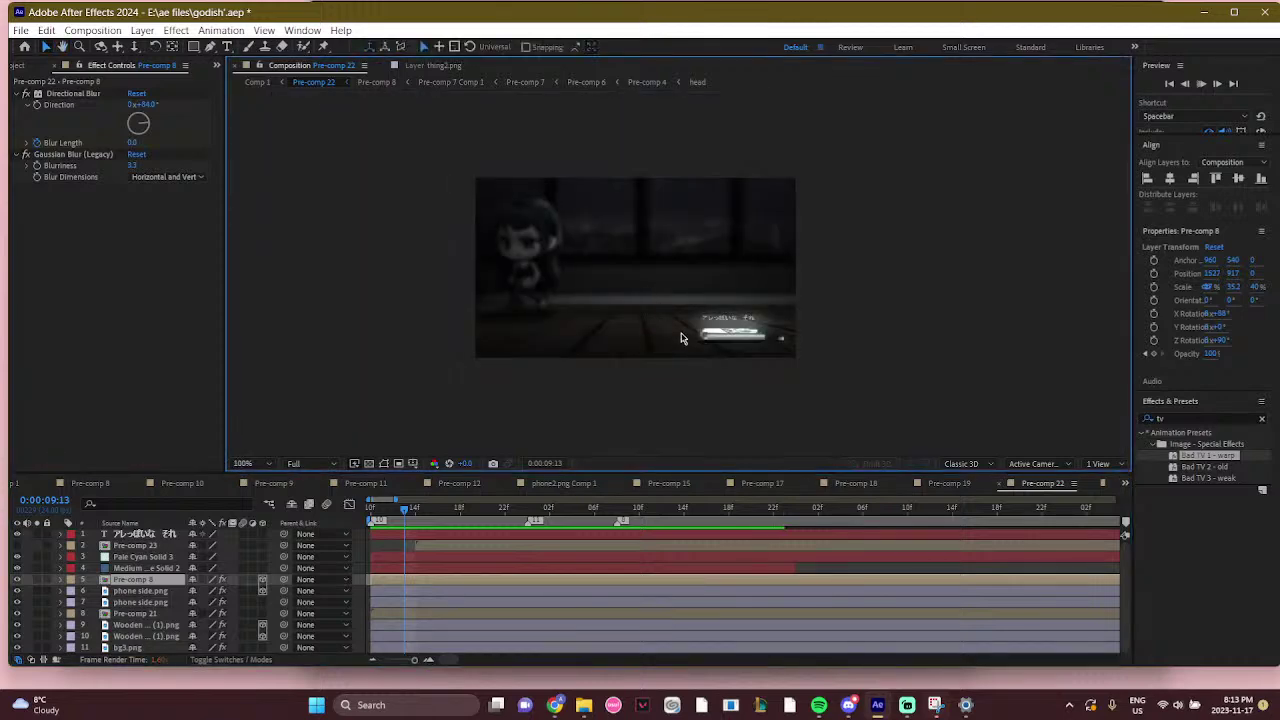
scroll(687, 339, up, 1)
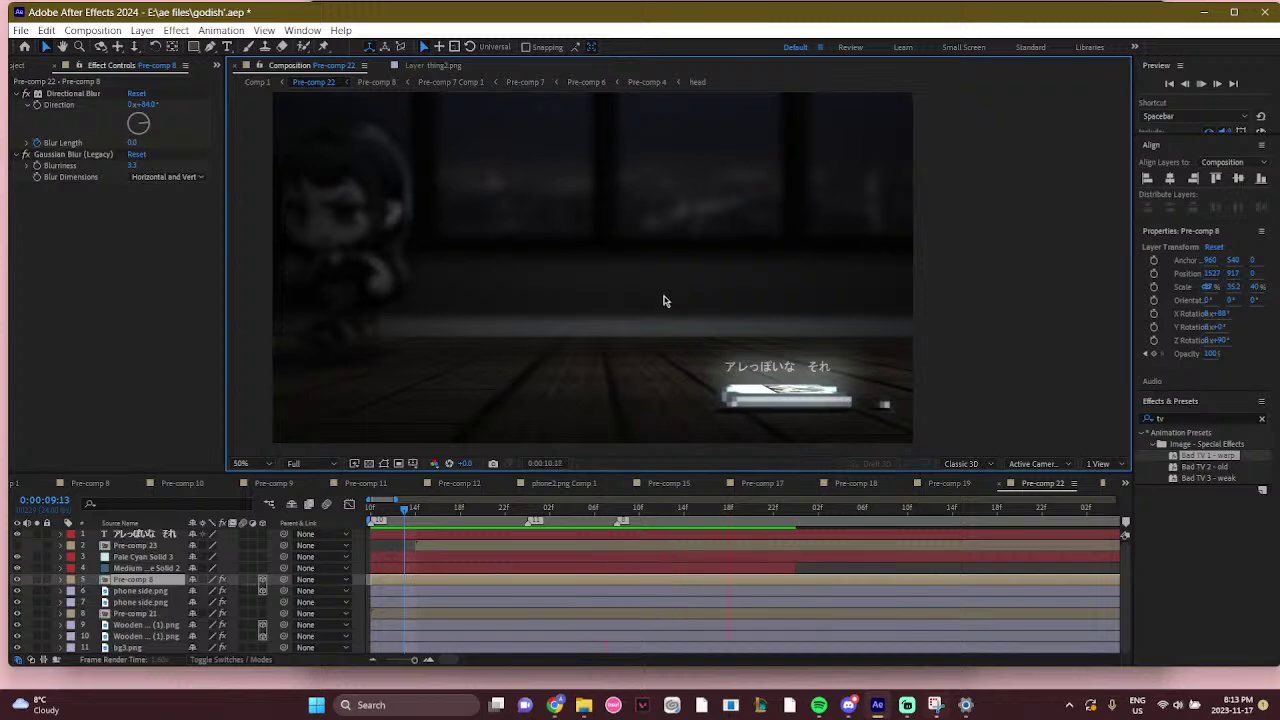
key(Page_Down)
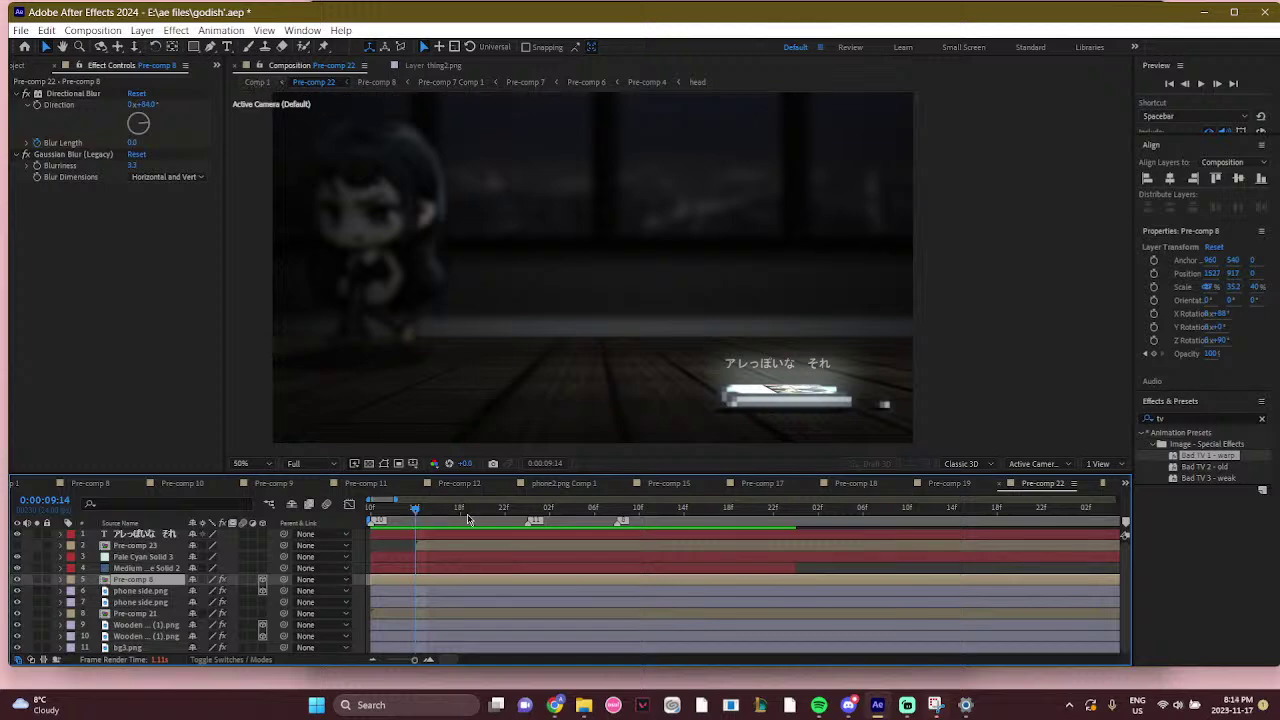
drag(468, 519, 571, 514)
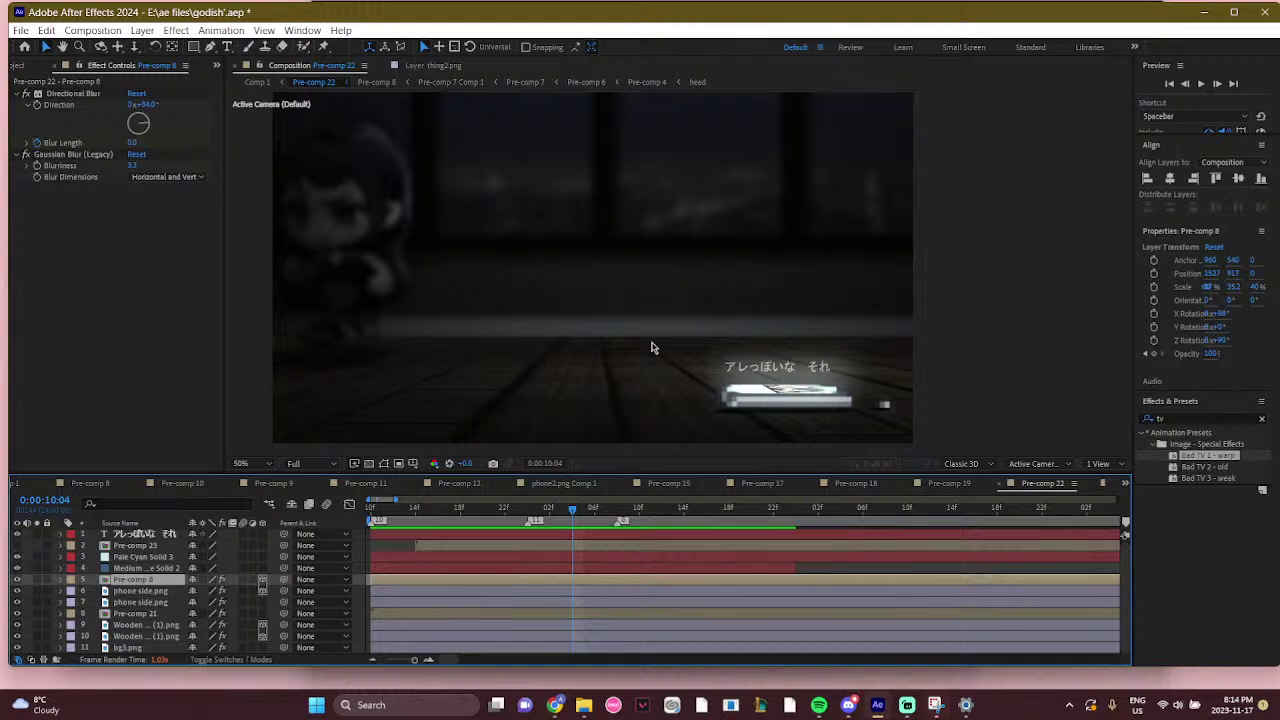
Reveal the mask on the upper wooden tile layer and compare its effects with those of the lower one
click(147, 625)
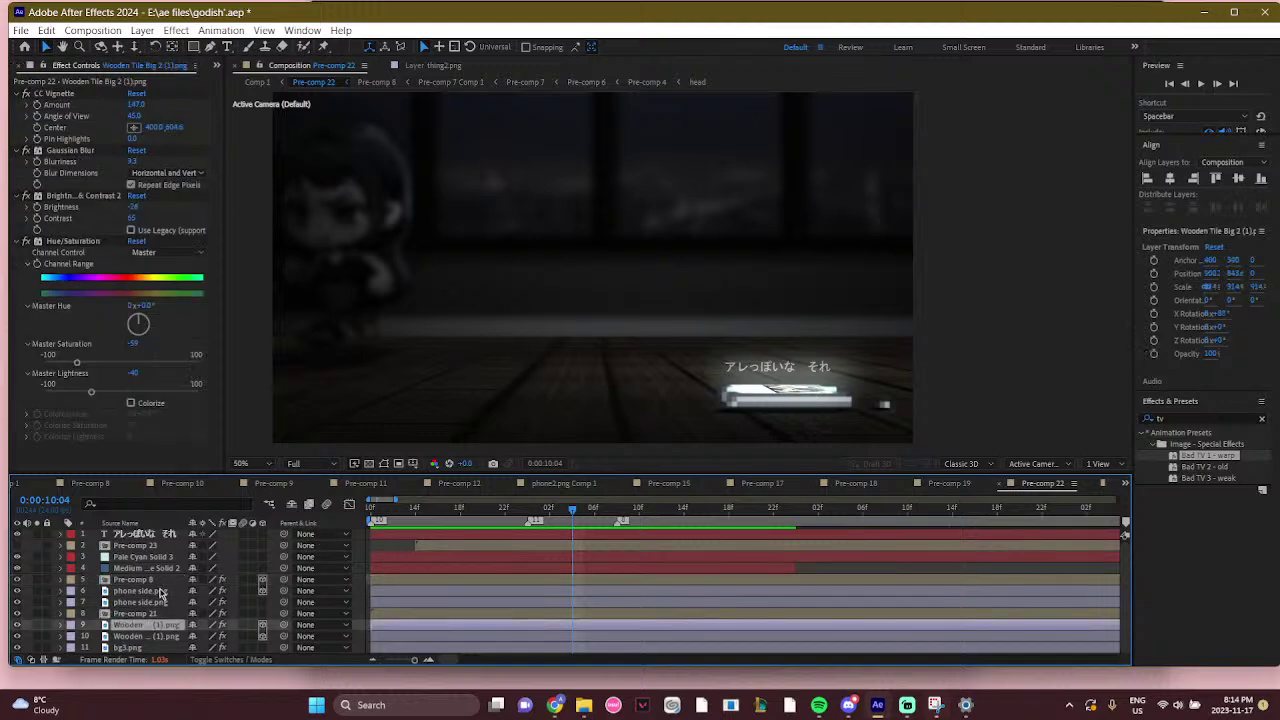
key(m)
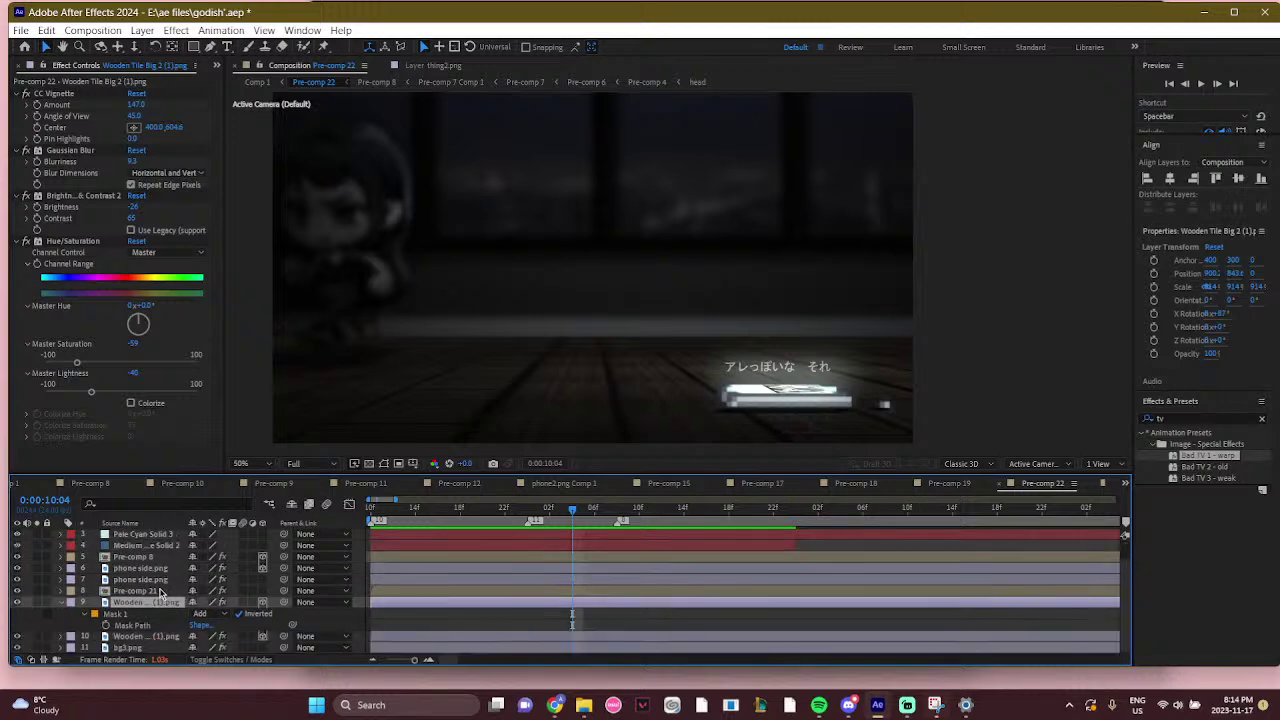
click(127, 638)
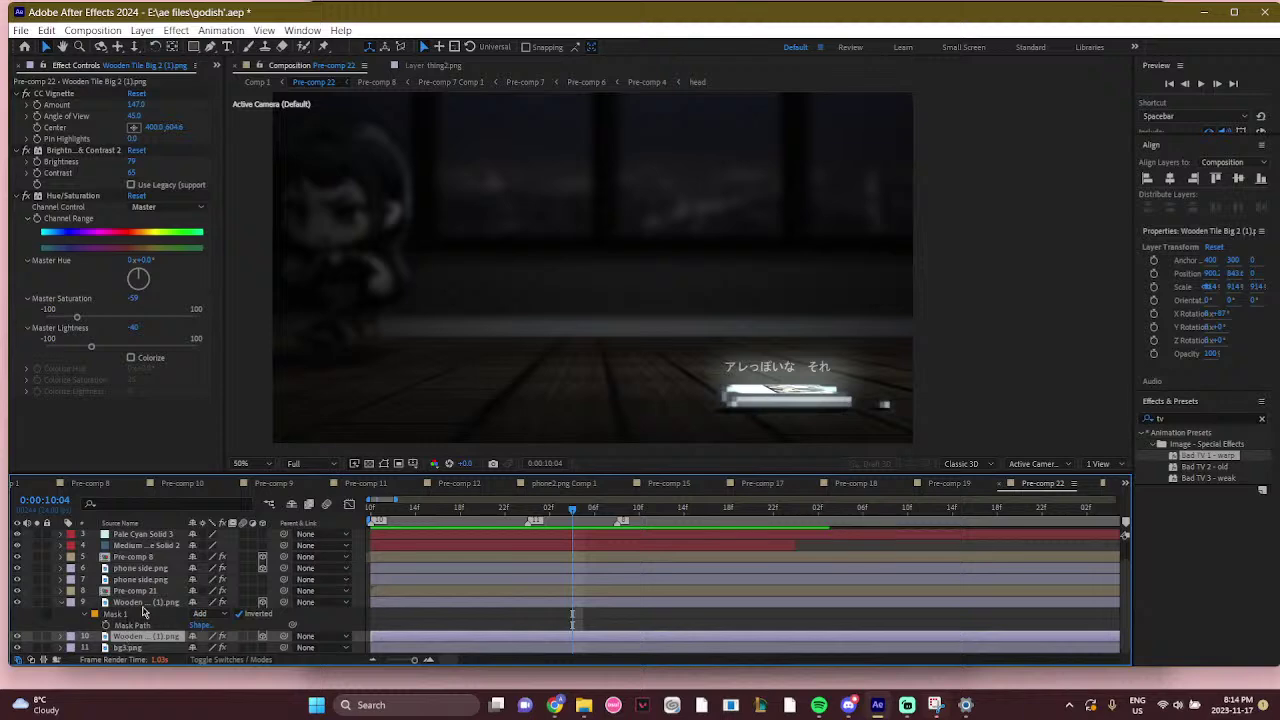
click(139, 608)
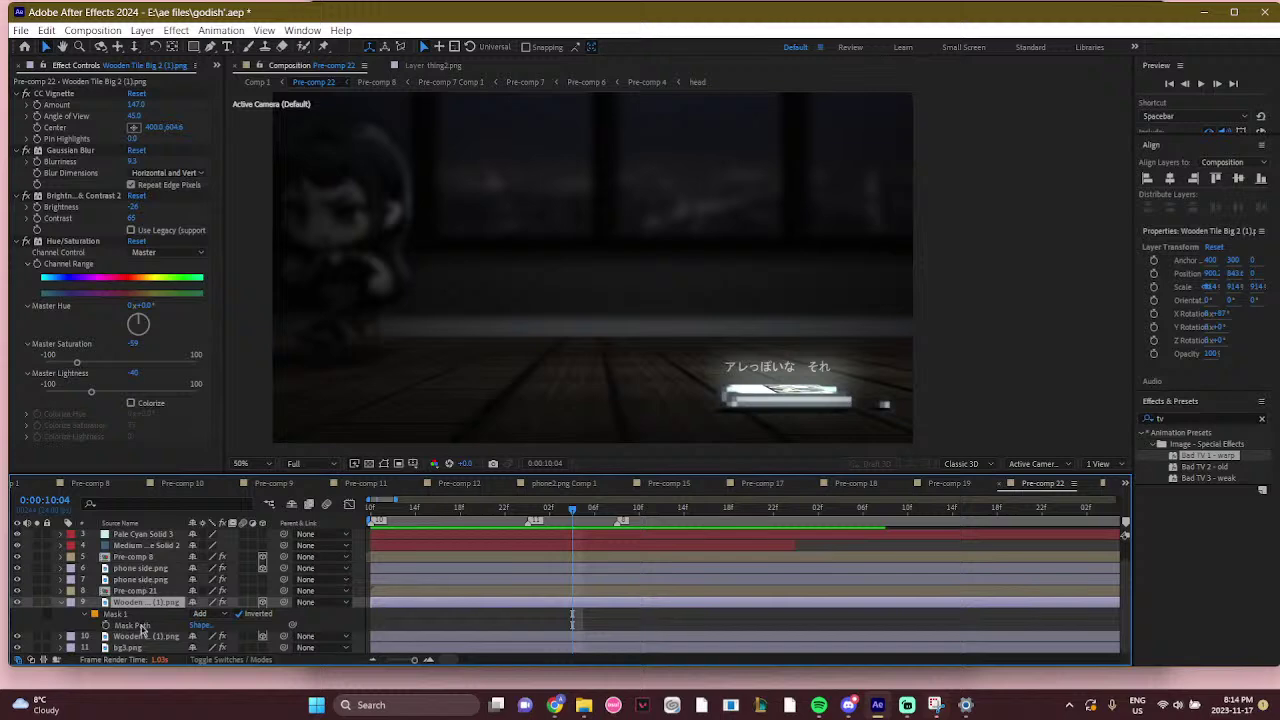
Toggle the upper wooden tile layer off and on to compare the floor's blur, then return to Comp 1
click(16, 603)
click(16, 603)
click(16, 603)
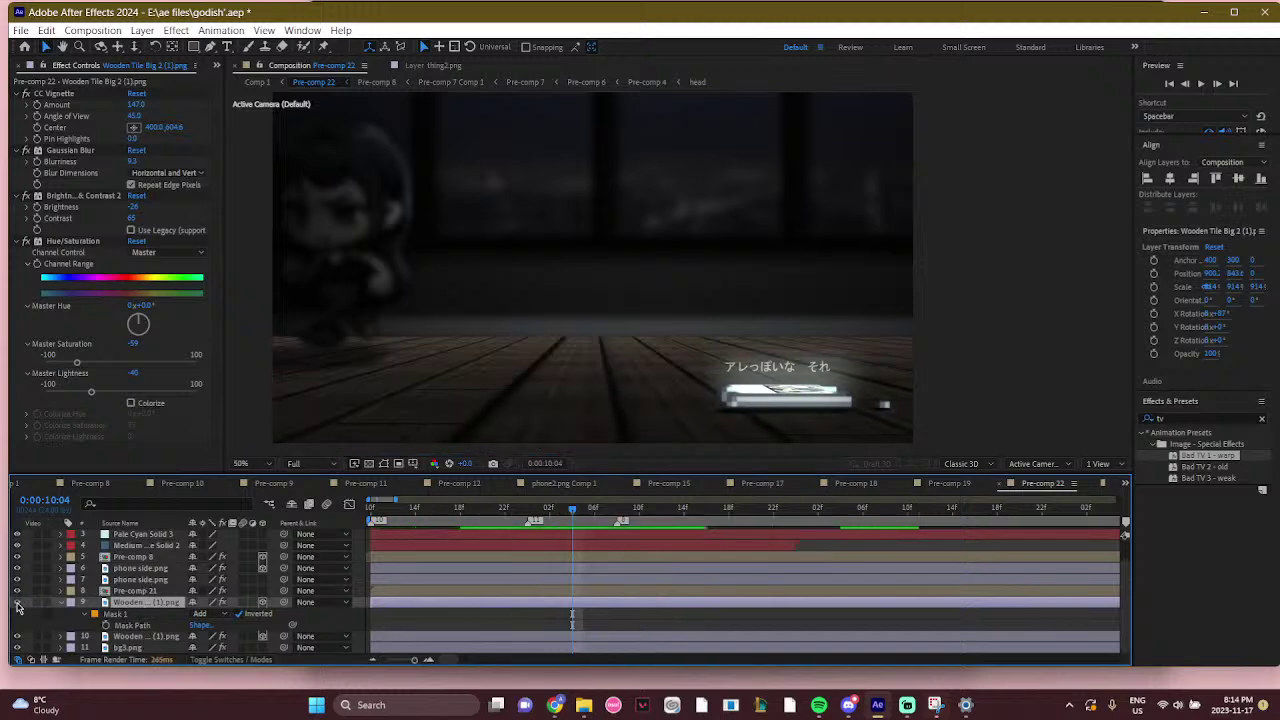
click(16, 603)
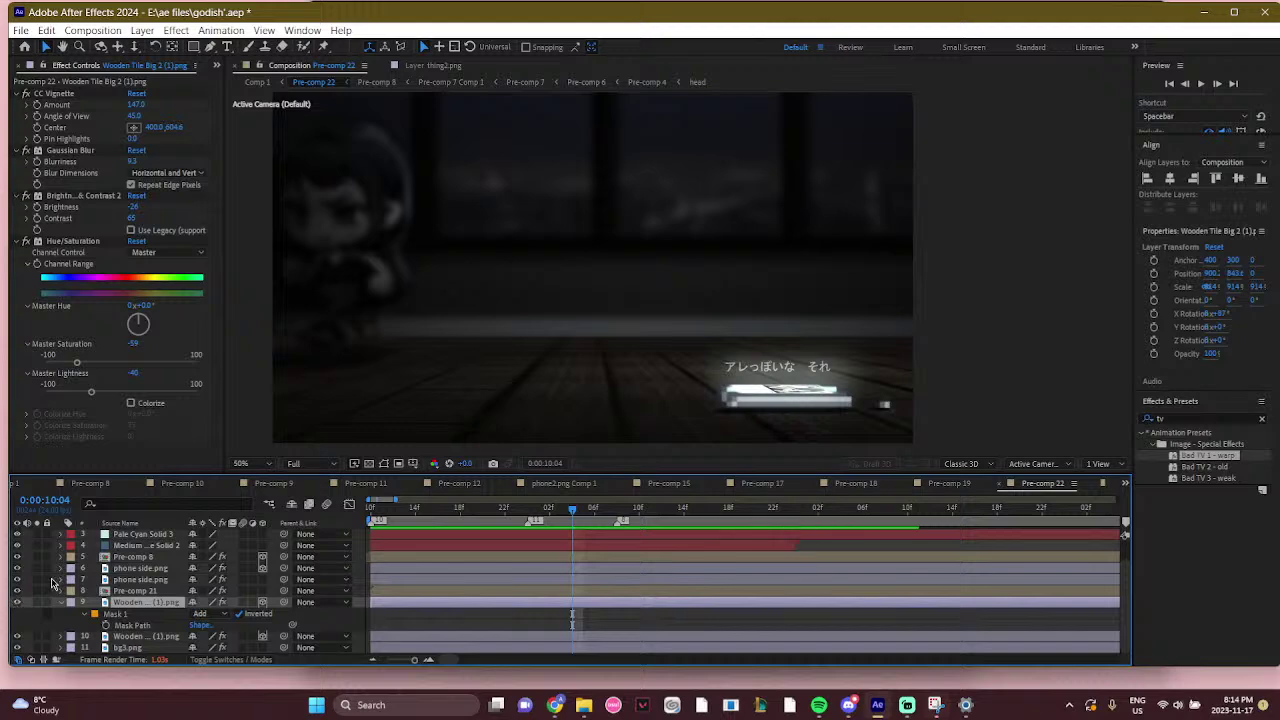
click(255, 86)
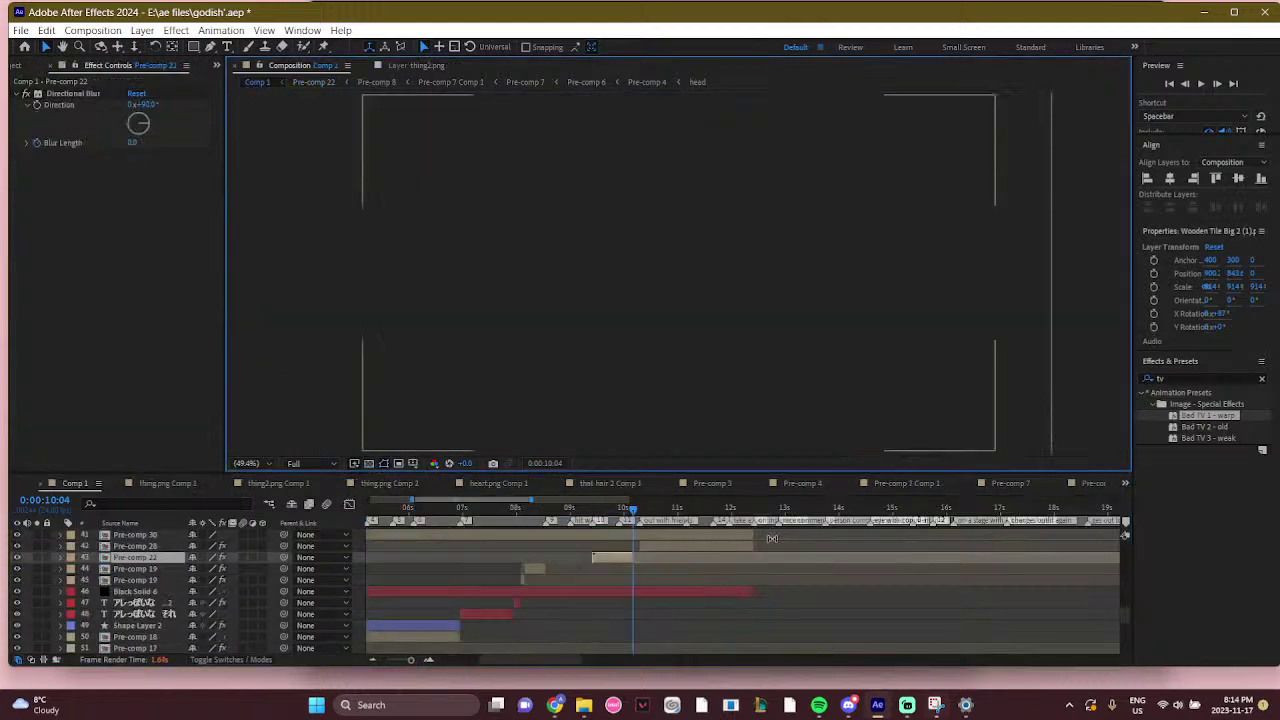
Step through Comp 1 from 0:00:10:00 to the umbrella table scene at 0:00:10:09 and inspect that frame
click(624, 510)
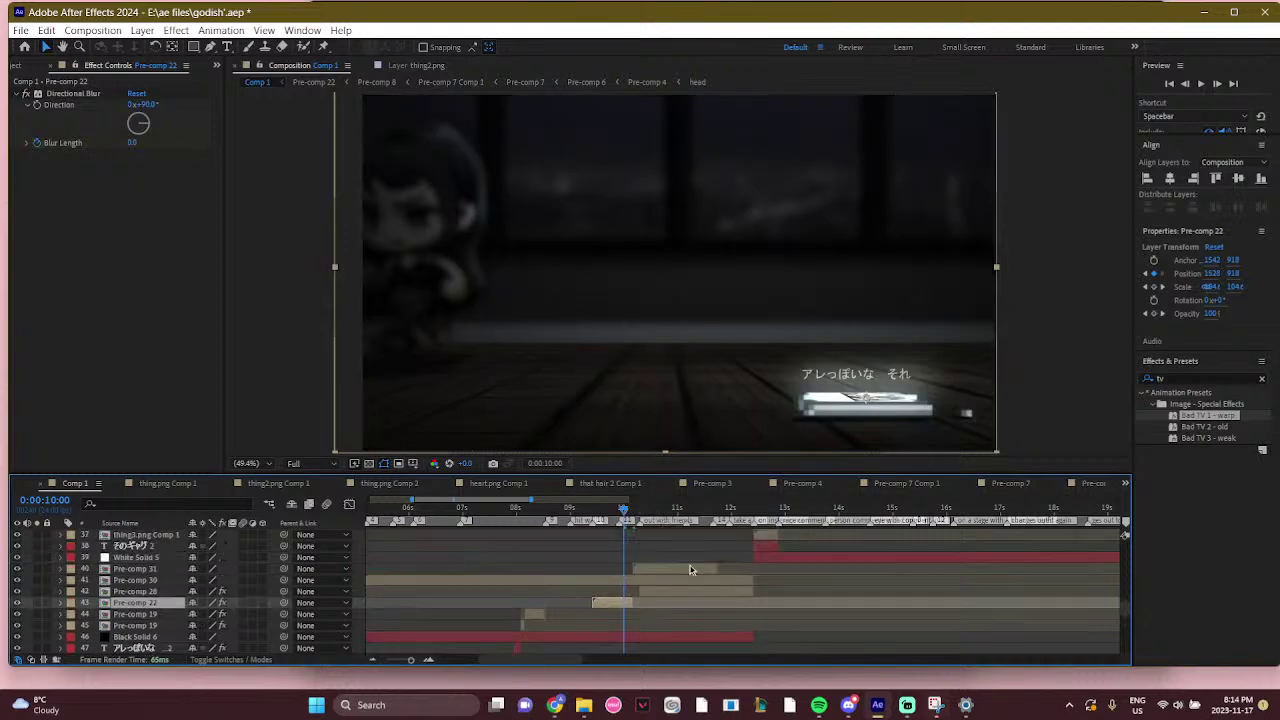
scroll(689, 566, up, 2)
click(647, 512)
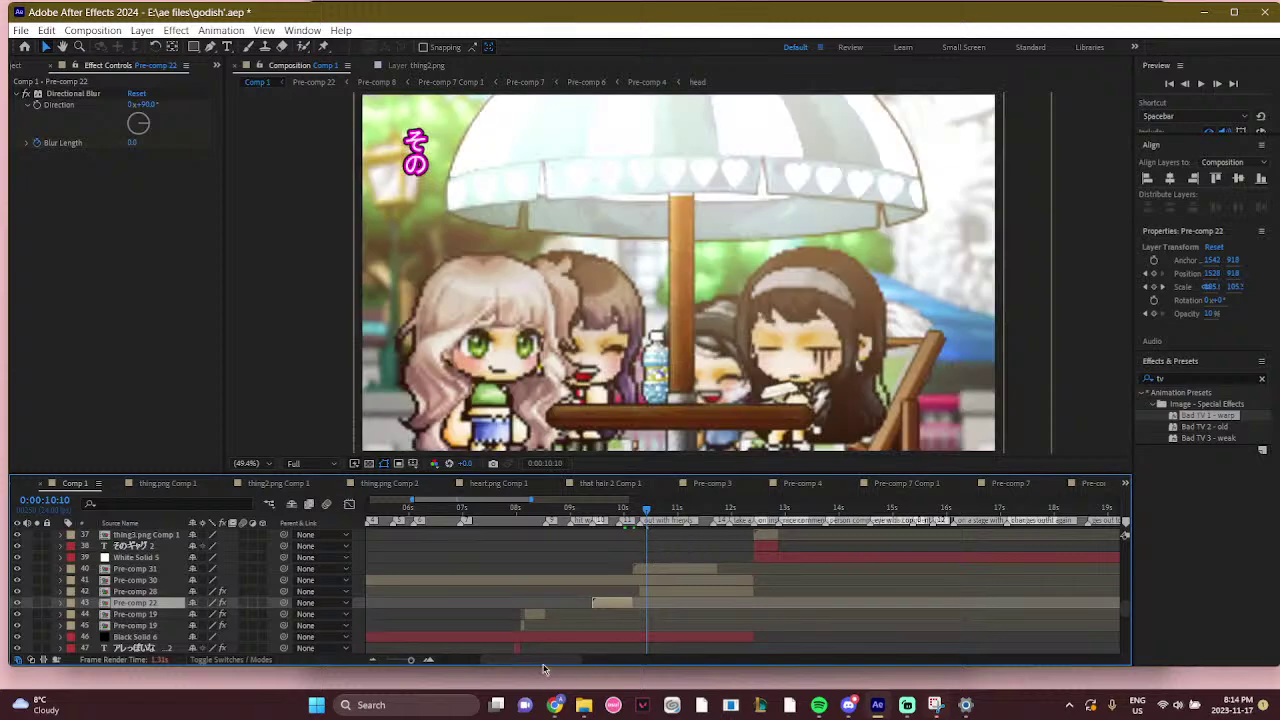
scroll(640, 558, right, 2)
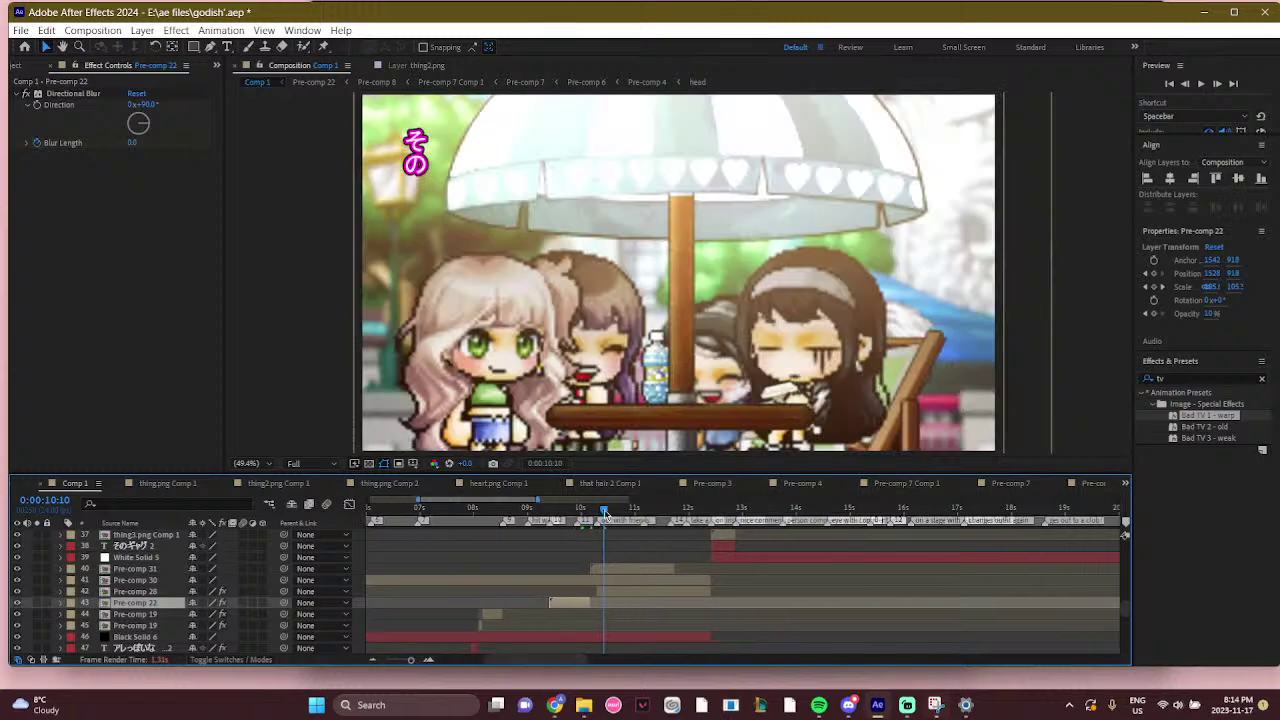
drag(604, 509, 601, 510)
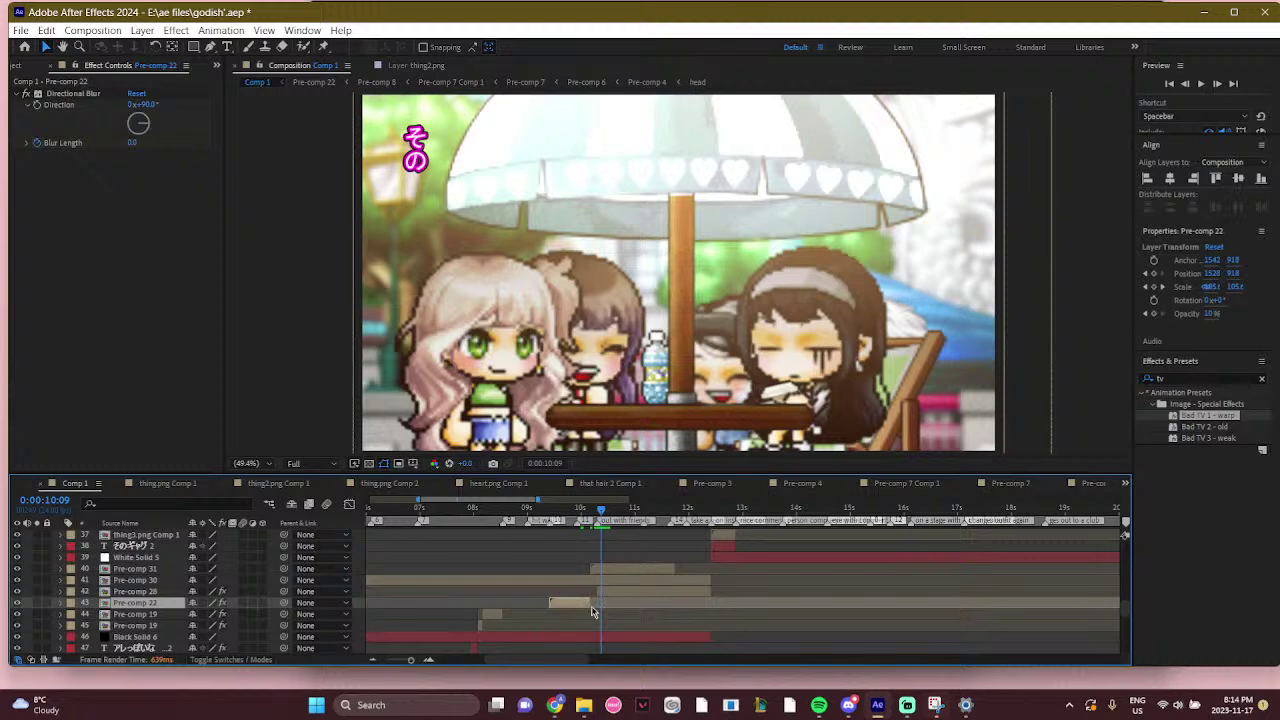
scroll(712, 376, down, 2)
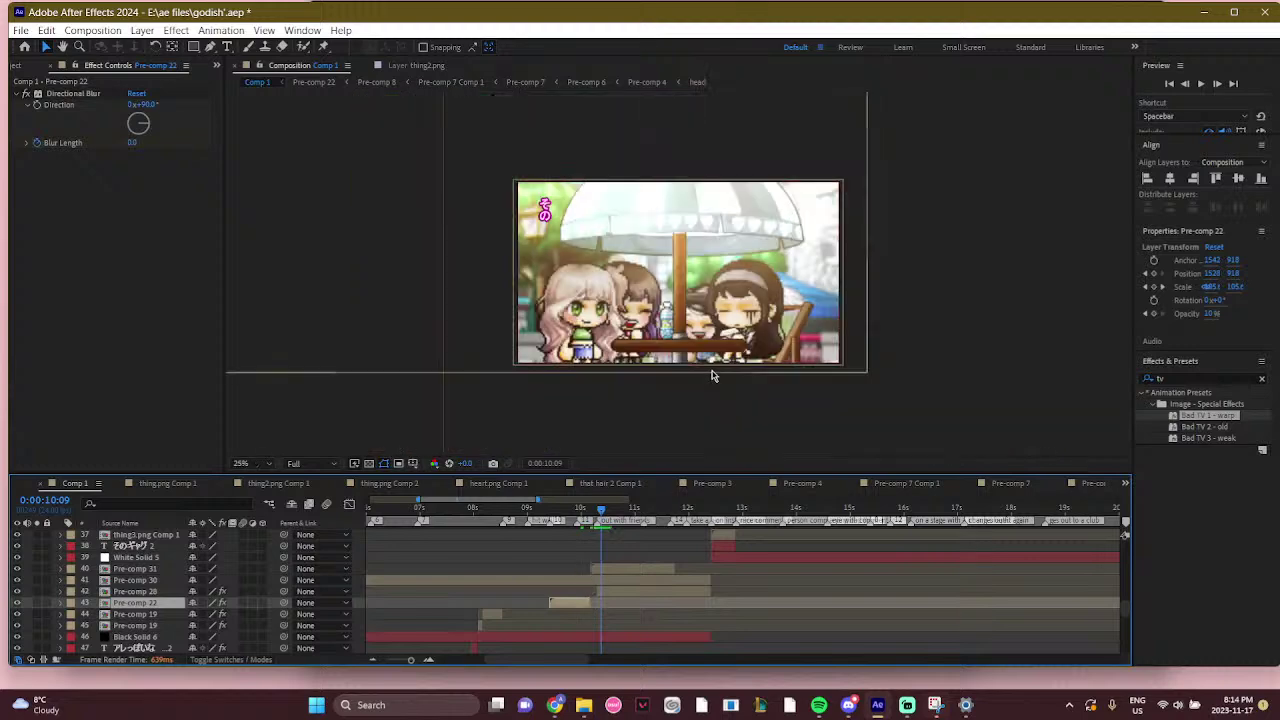
scroll(712, 376, up, 2)
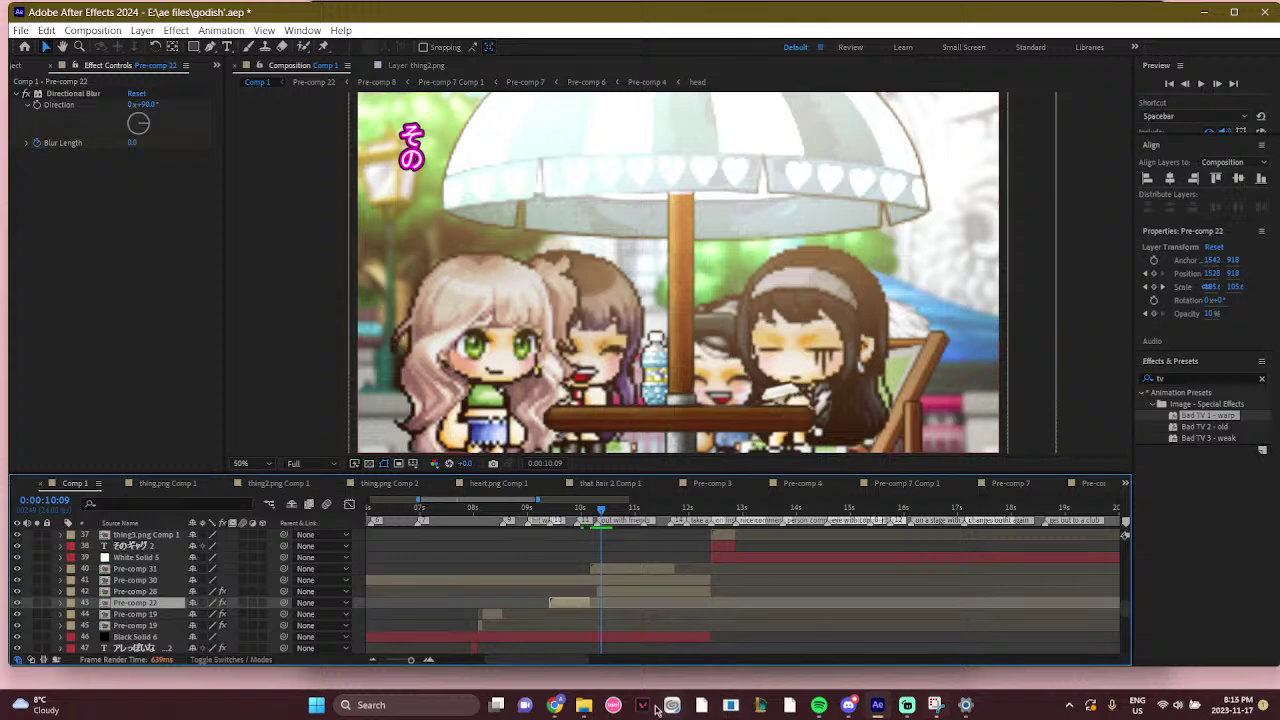
Switch to the File Explorer window, browse the separated character part images in the exploded folder, and return to After Effects
click(585, 705)
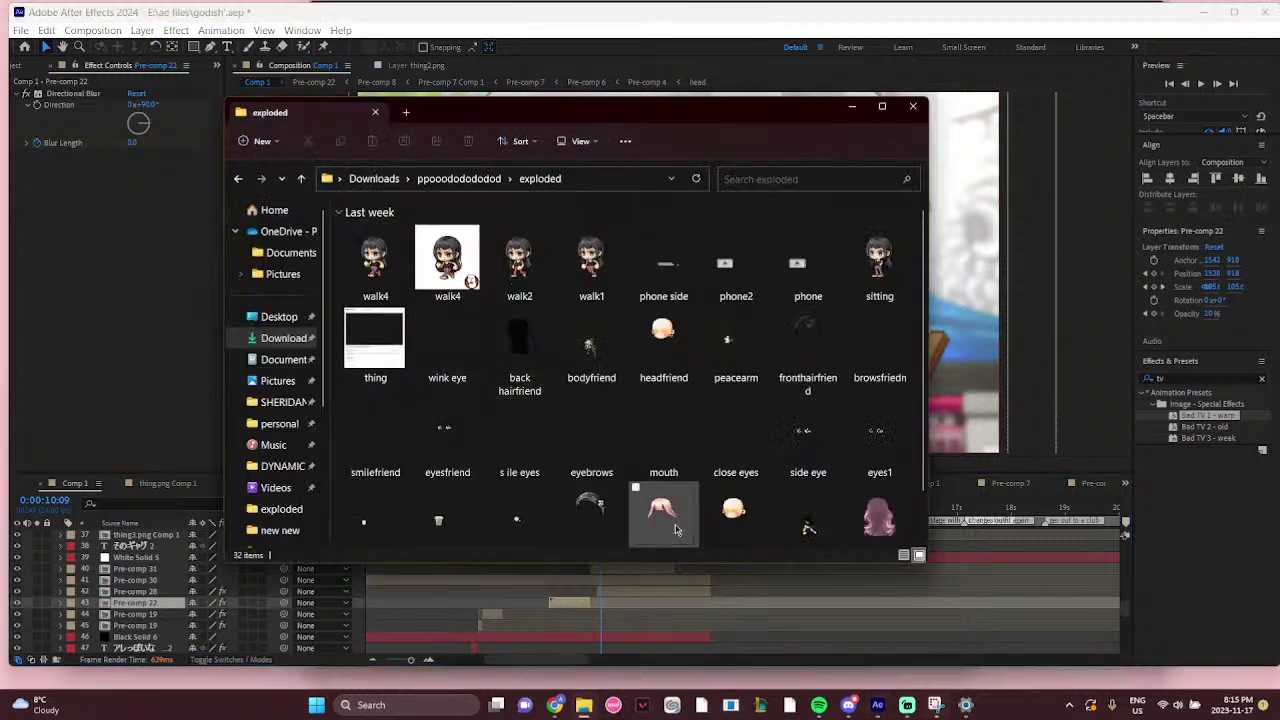
scroll(663, 515, down, 1)
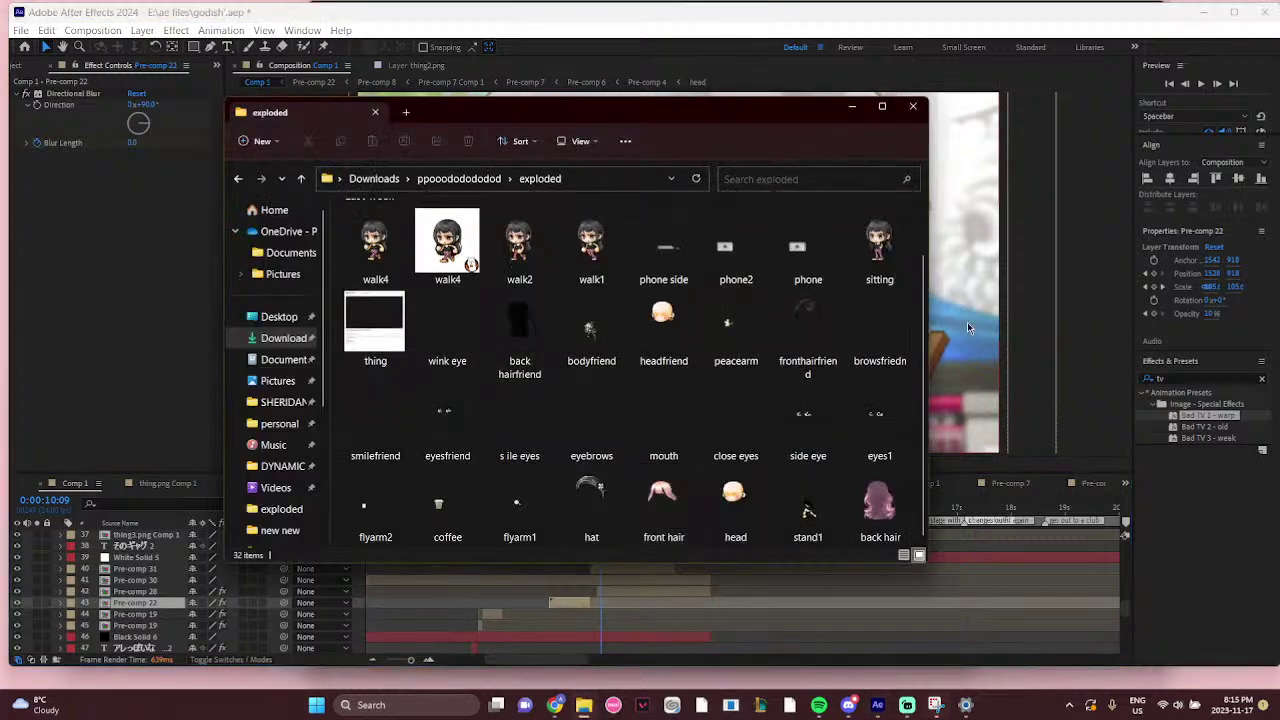
click(676, 656)
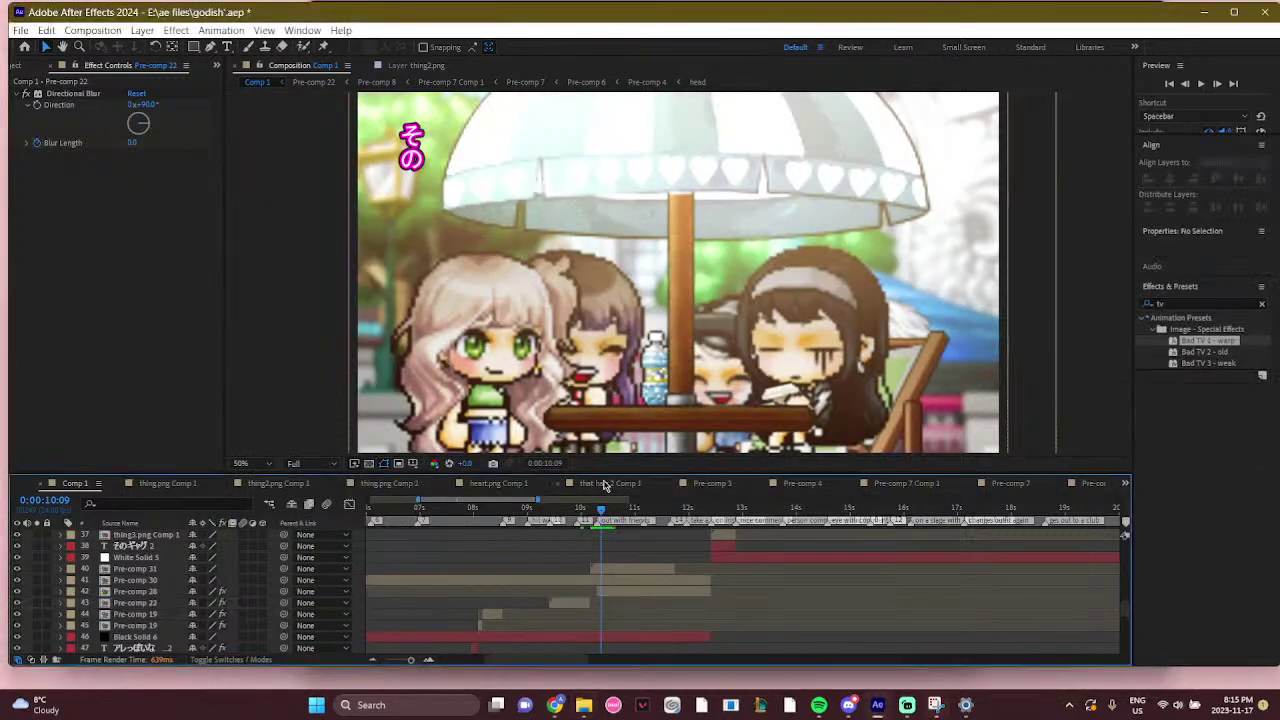
Scrub the umbrella scene from 0:00:10:09 to 0:00:11:06, then replay it from 0:00:10:10 to 0:00:10:21
drag(601, 510, 641, 511)
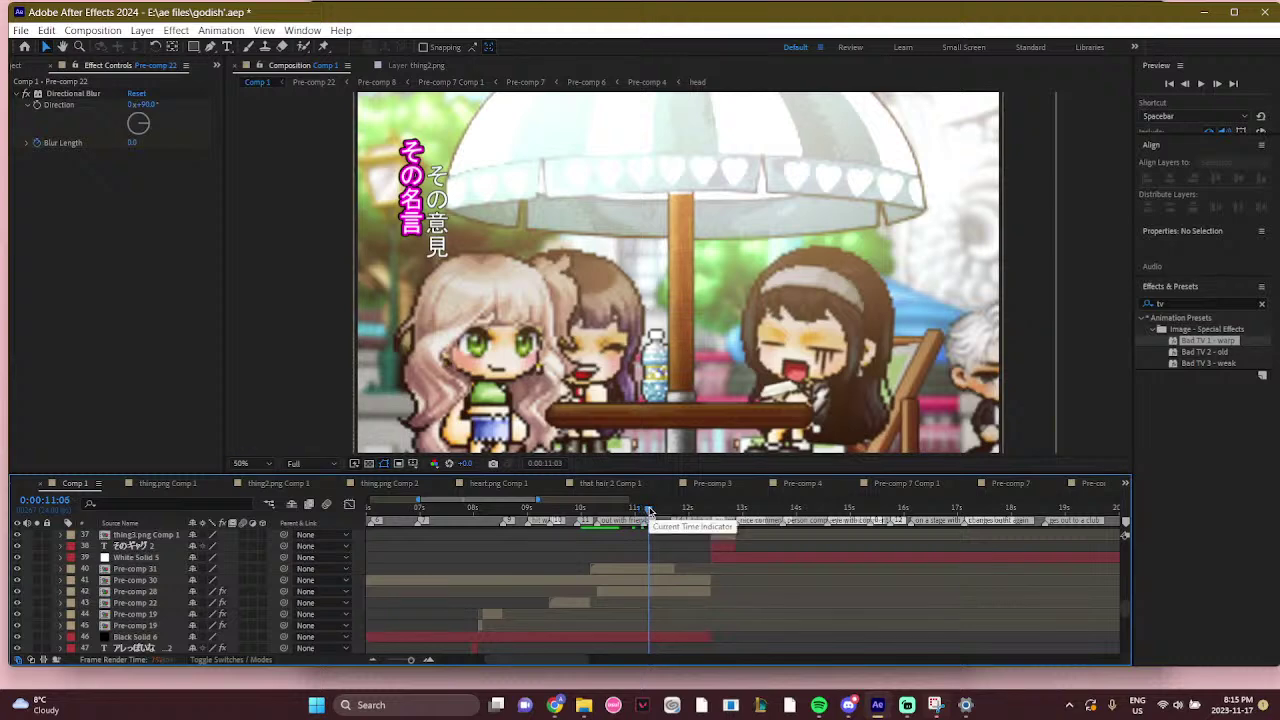
click(649, 511)
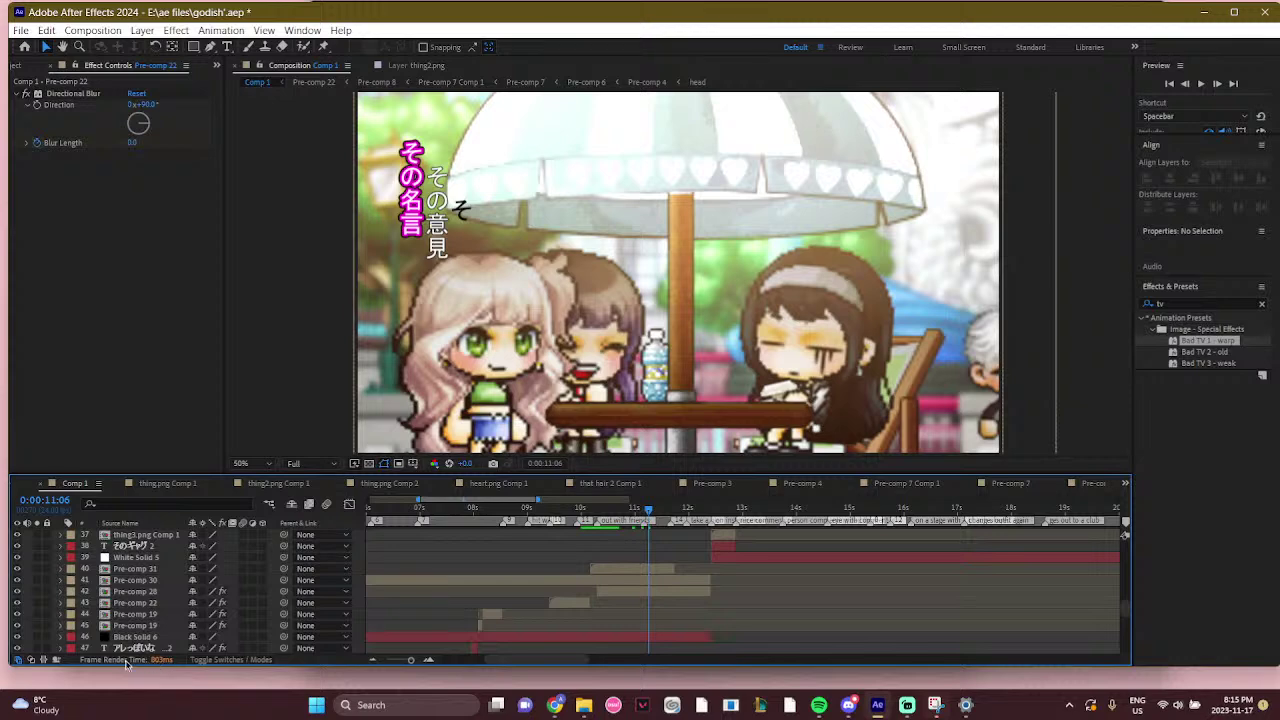
click(603, 512)
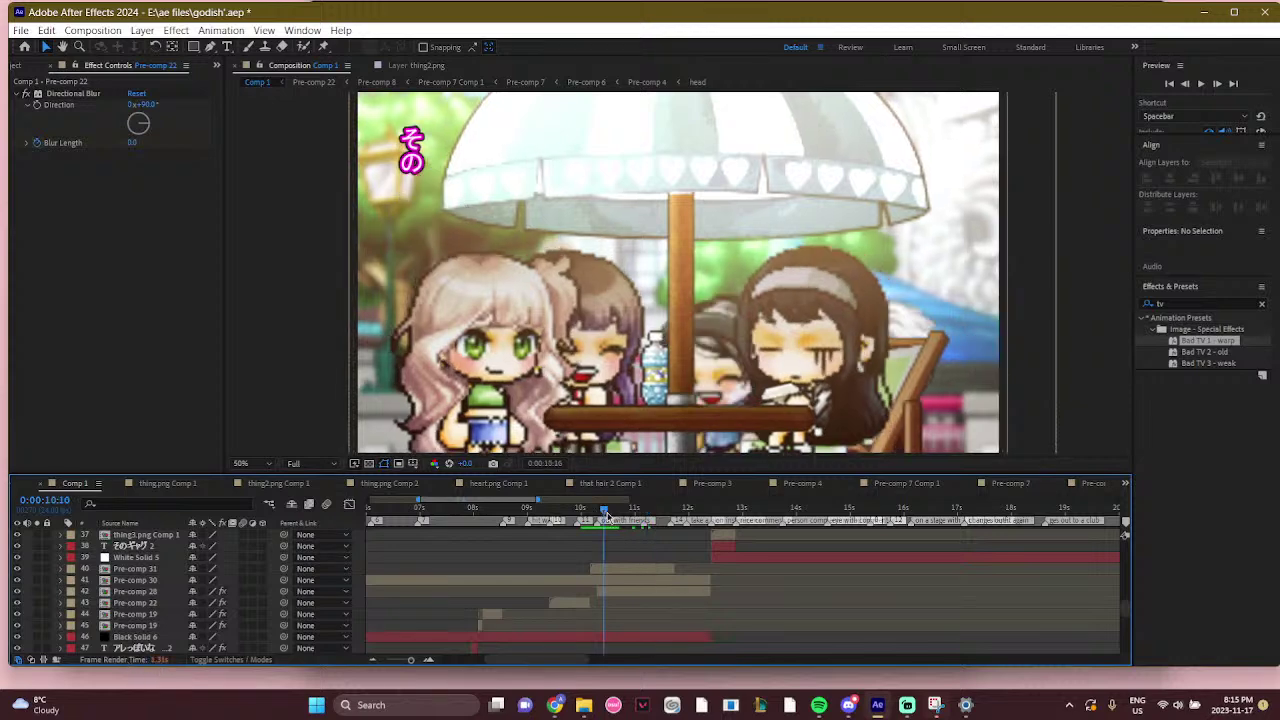
drag(603, 512, 629, 512)
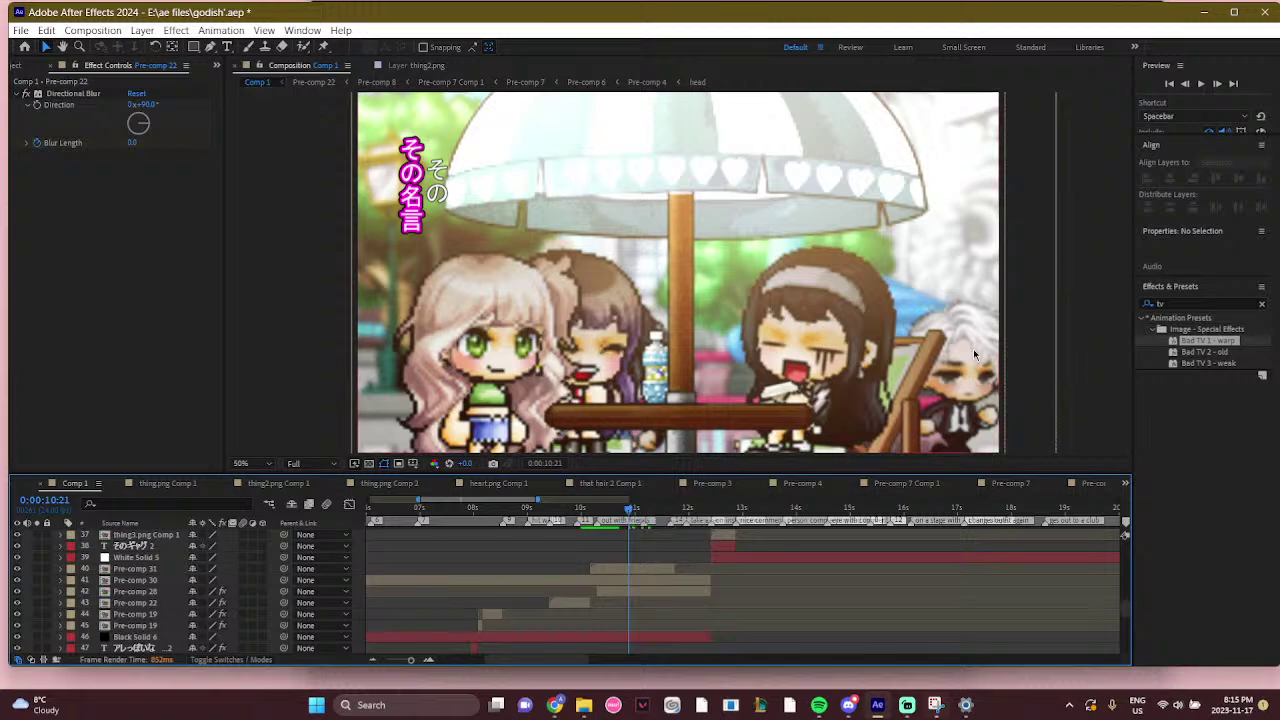
Examine the white-haired character walking behind the deck chair at 0:00:10:21
scroll(973, 349, up, 2)
drag(963, 323, 687, 314)
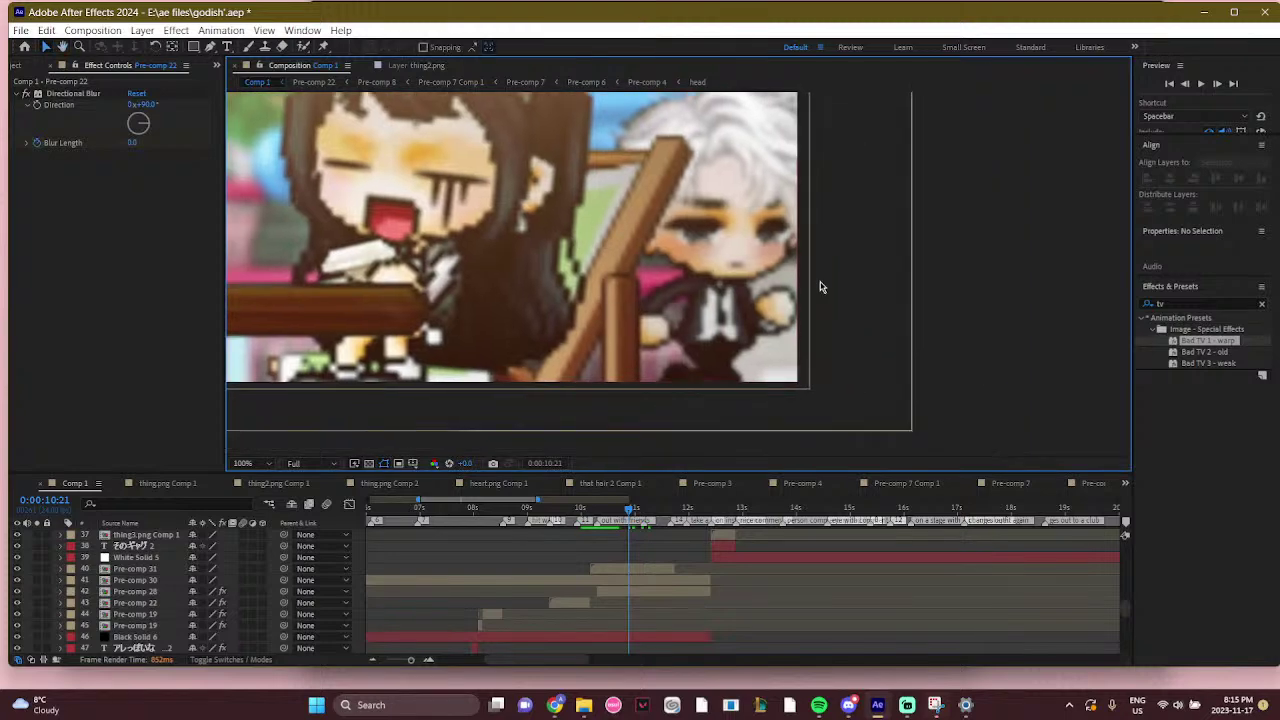
drag(812, 311, 757, 280)
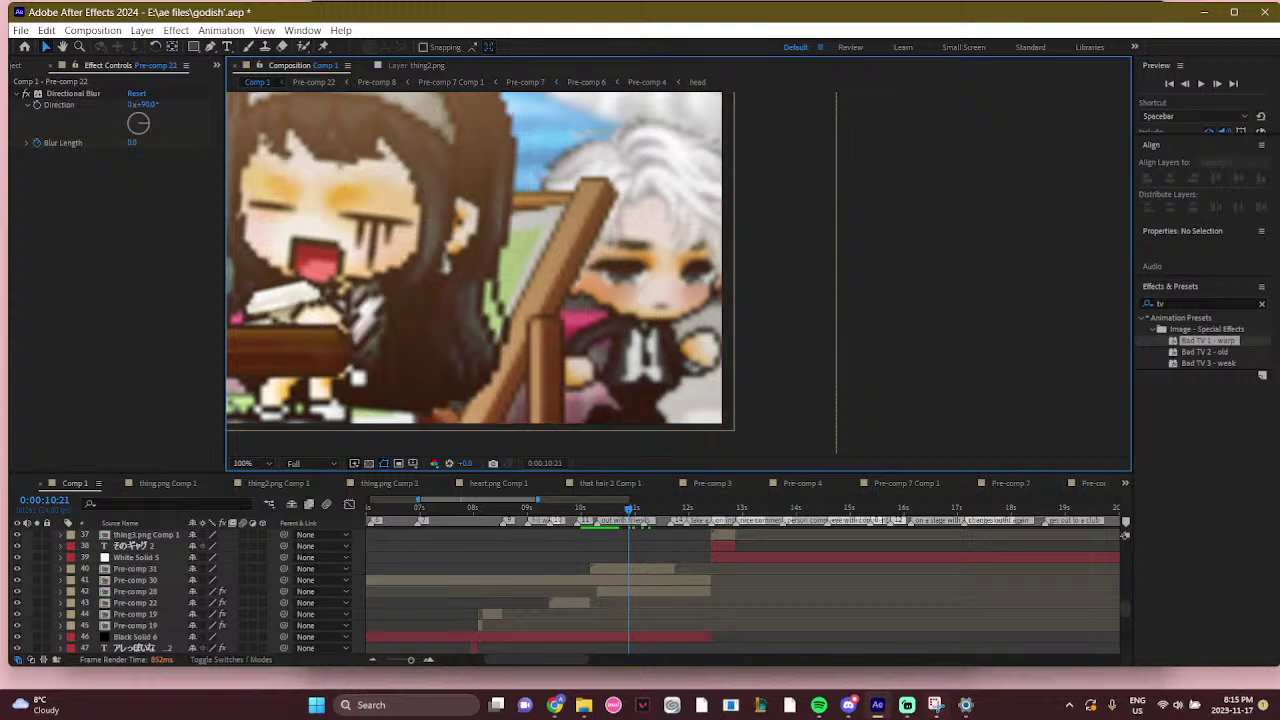
scroll(631, 342, down, 2)
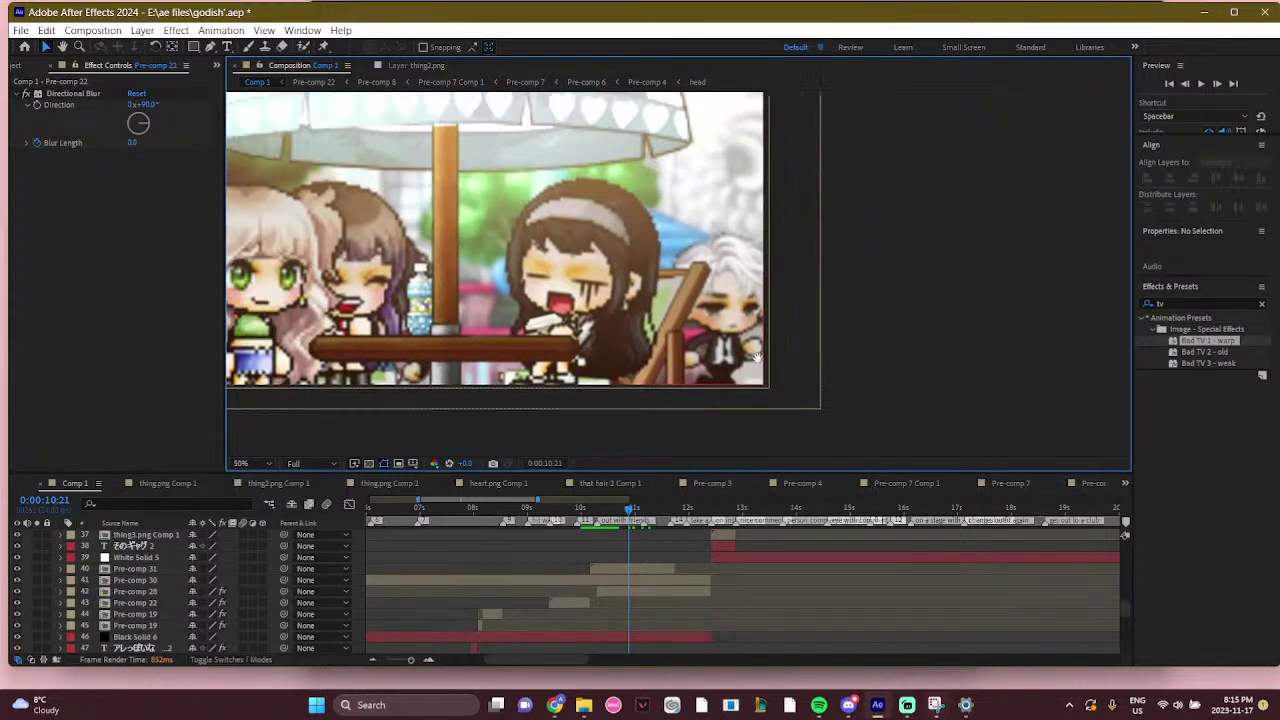
Go back to 0:00:10:11 and examine the background character passing between the umbrella pole and the dark-haired girl
drag(631, 509, 605, 511)
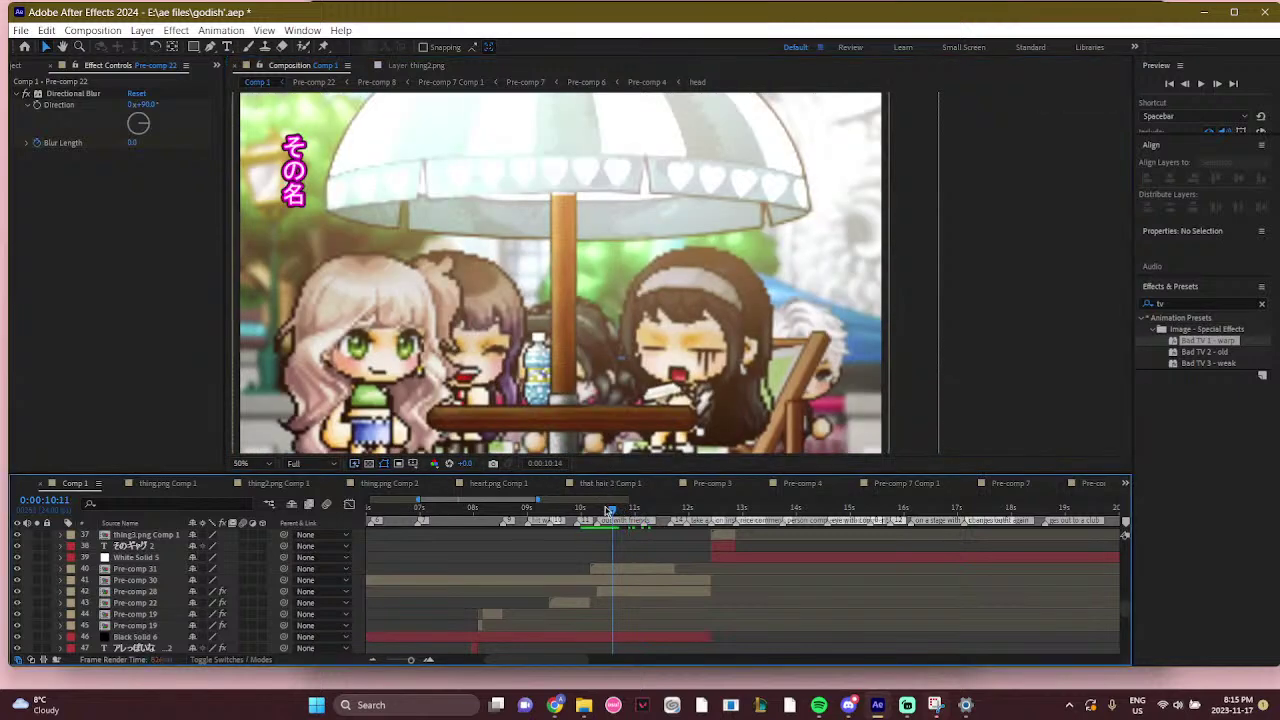
scroll(631, 409, up, 2)
scroll(631, 409, up, 2)
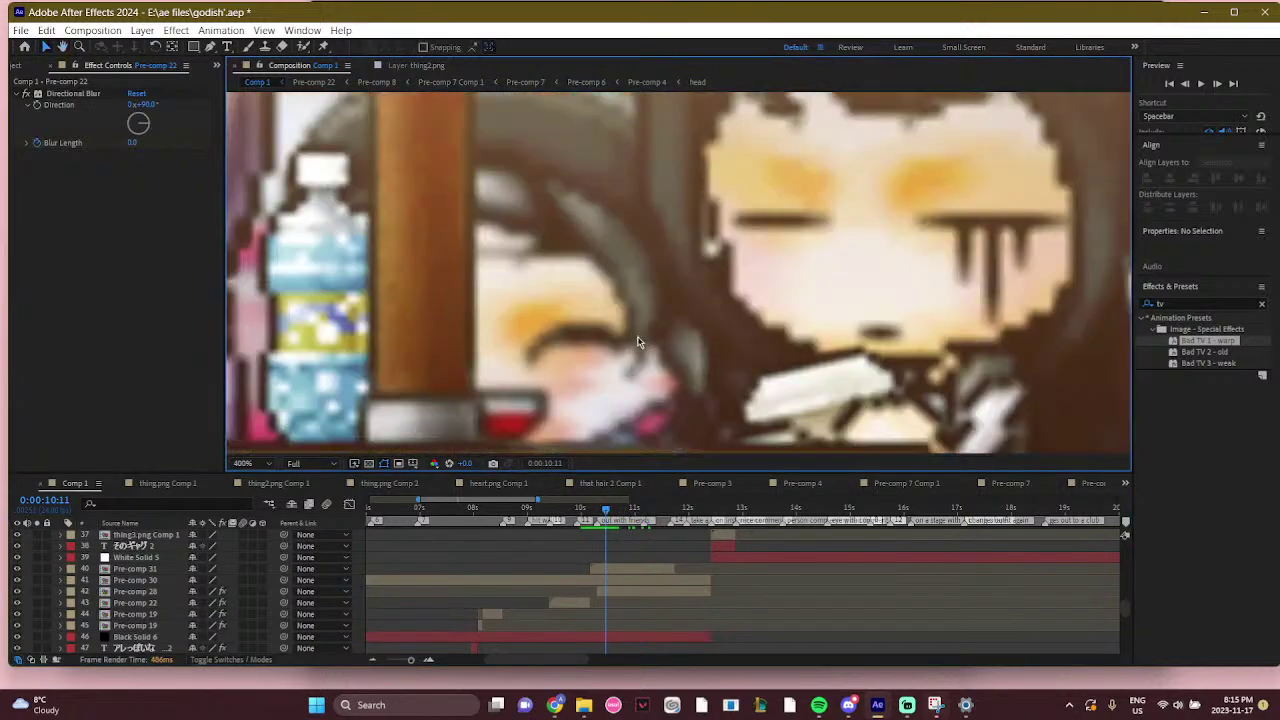
key(v)
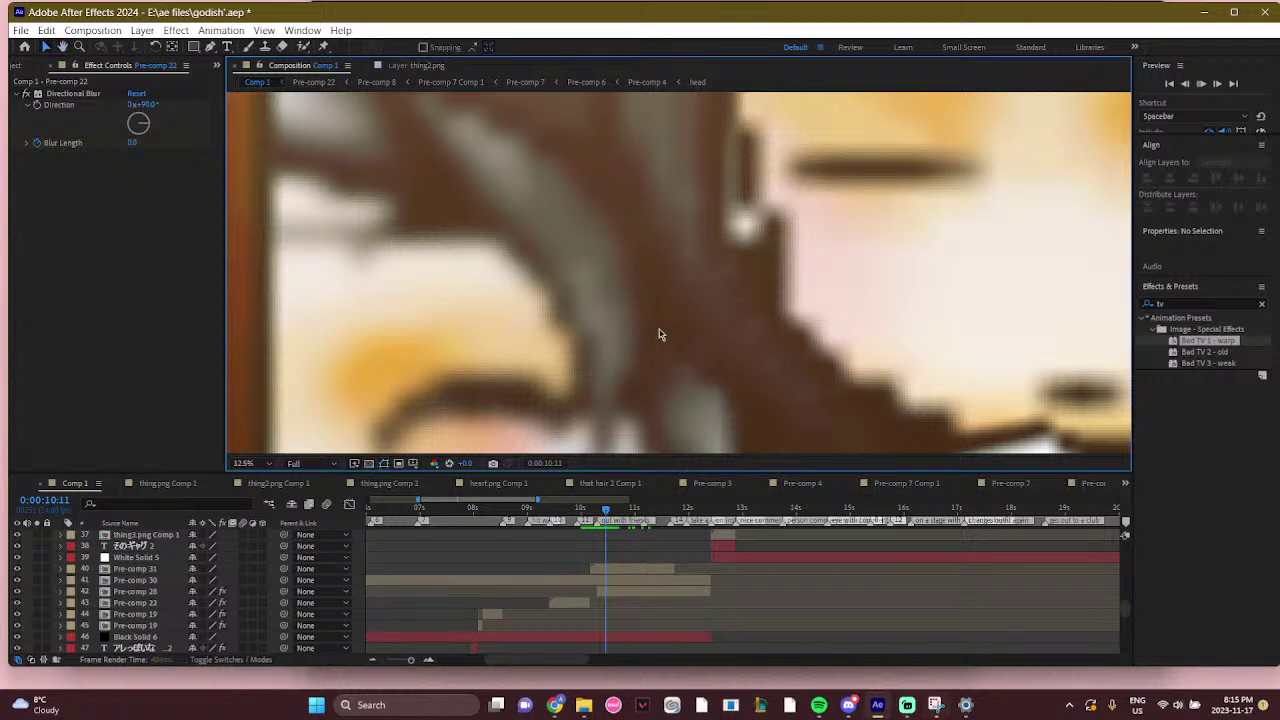
scroll(663, 334, down, 8)
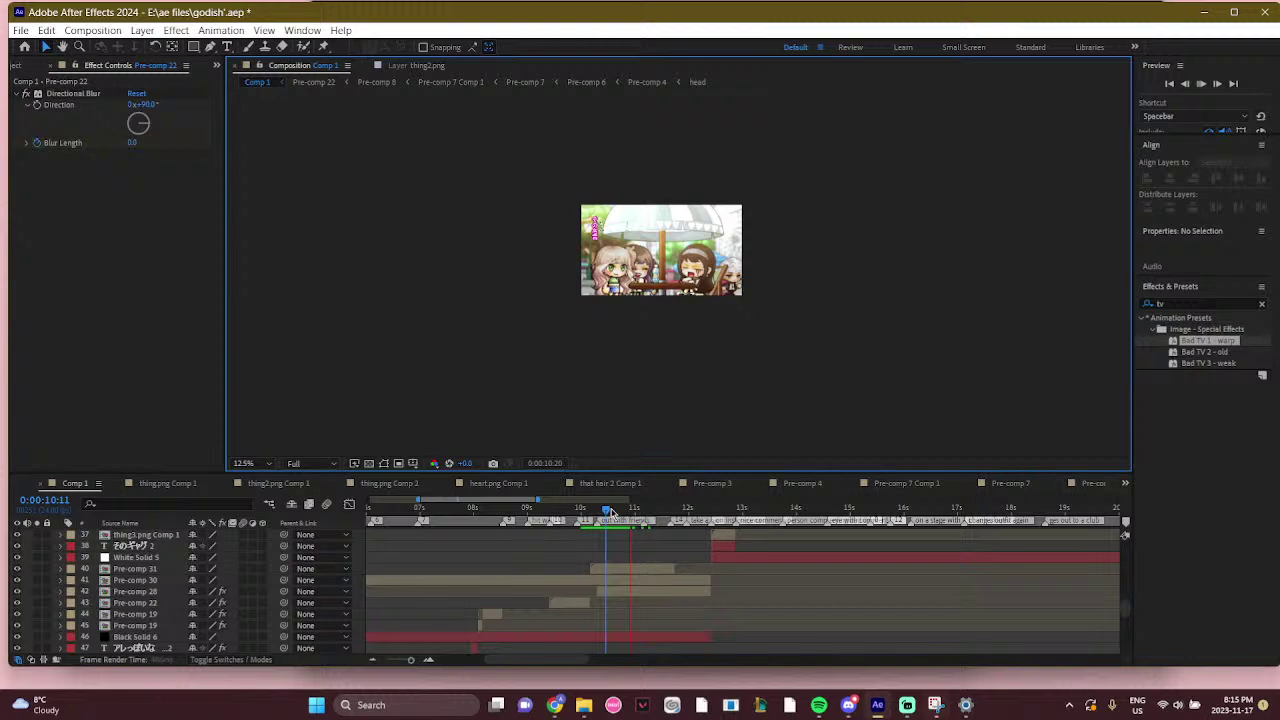
click(610, 511)
scroll(680, 245, up, 4)
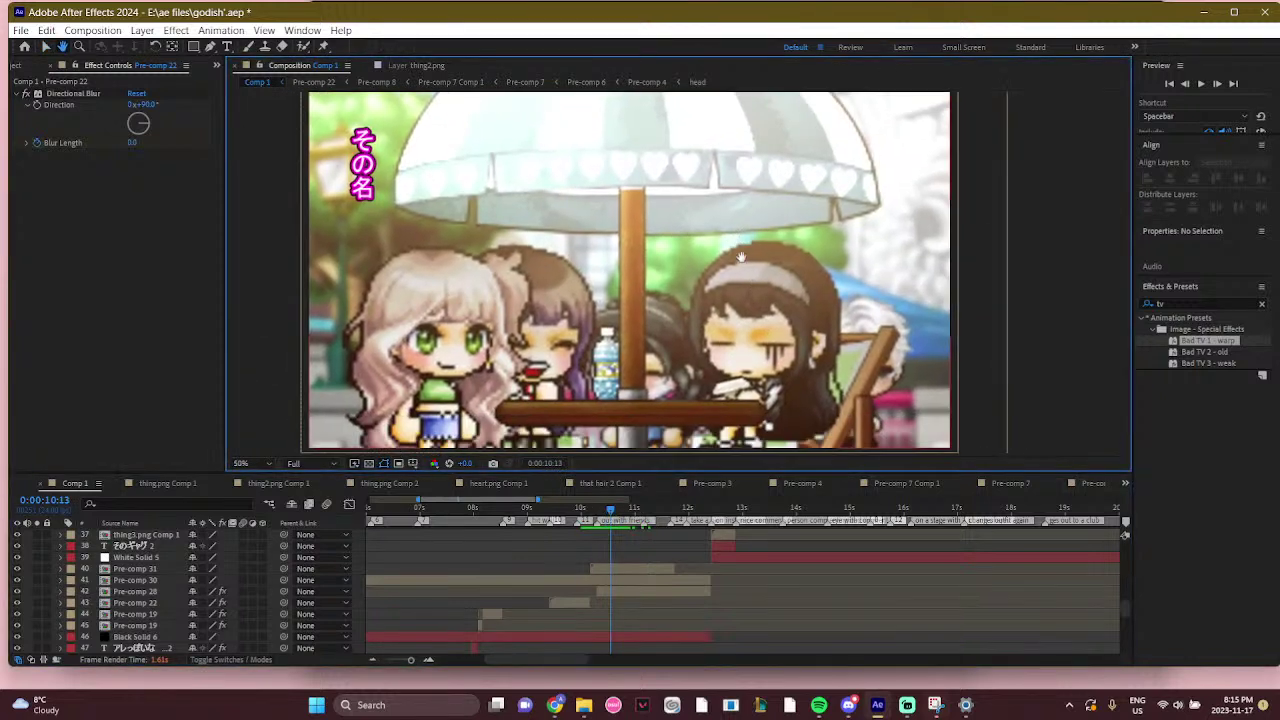
drag(611, 511, 601, 511)
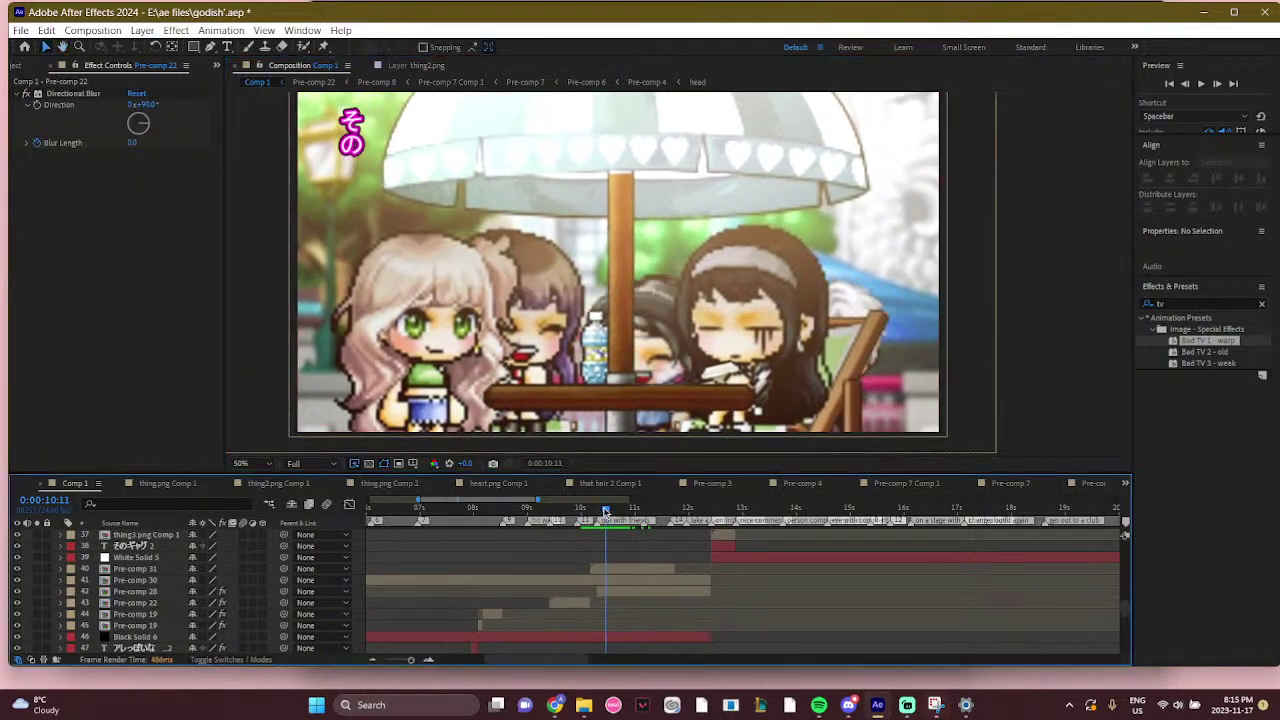
Open Pre-comp 28, move to 0:00:14:14, and examine the seated dark-haired girl up close
click(613, 594)
double_click(613, 594)
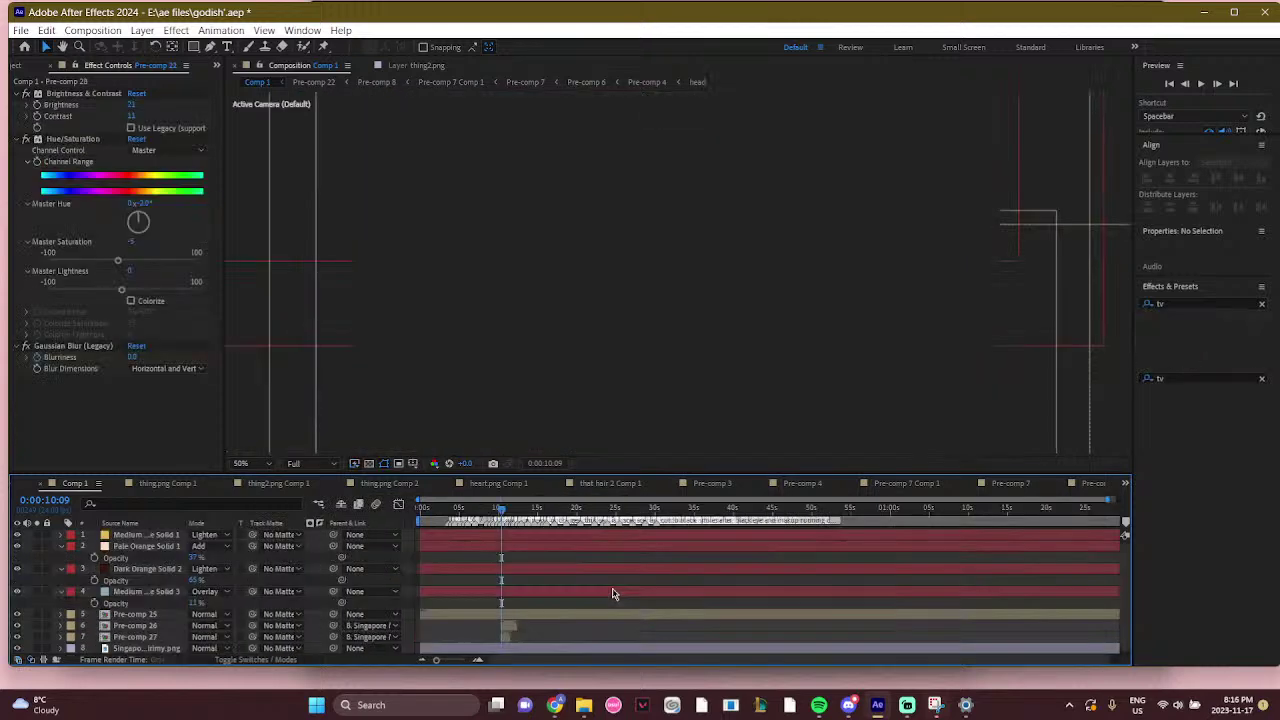
drag(501, 510, 535, 505)
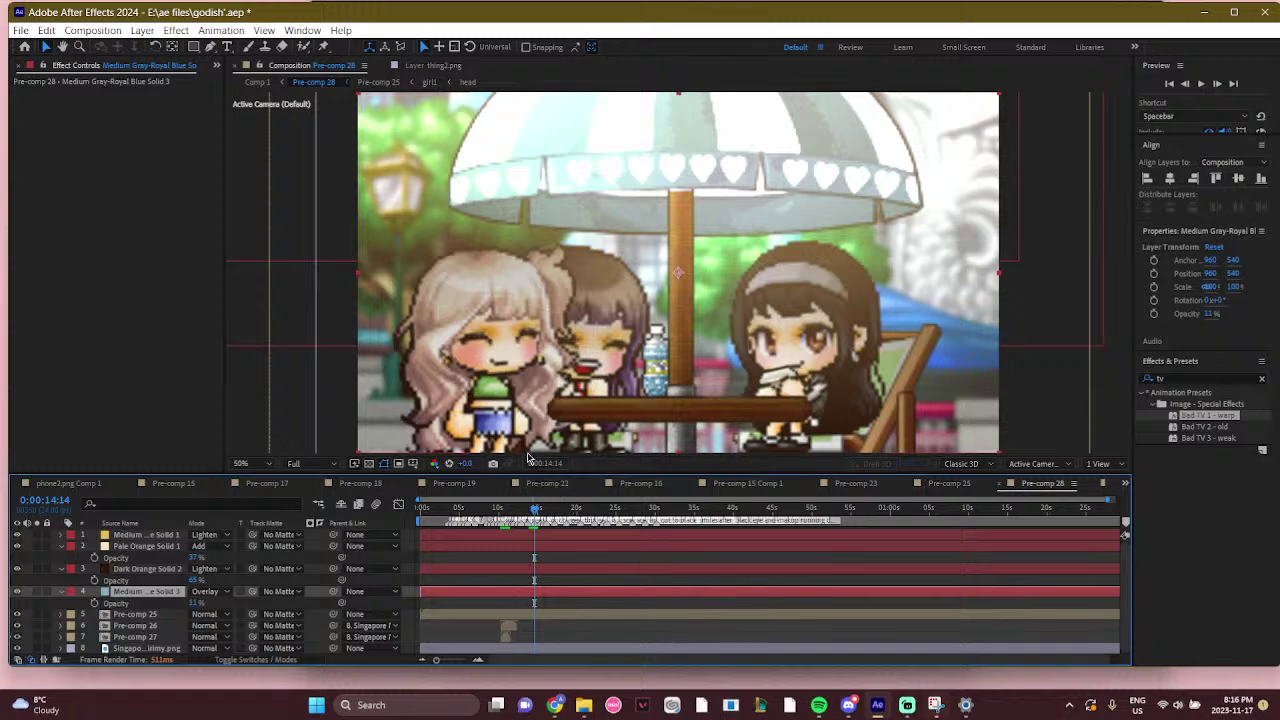
scroll(802, 328, up, 2)
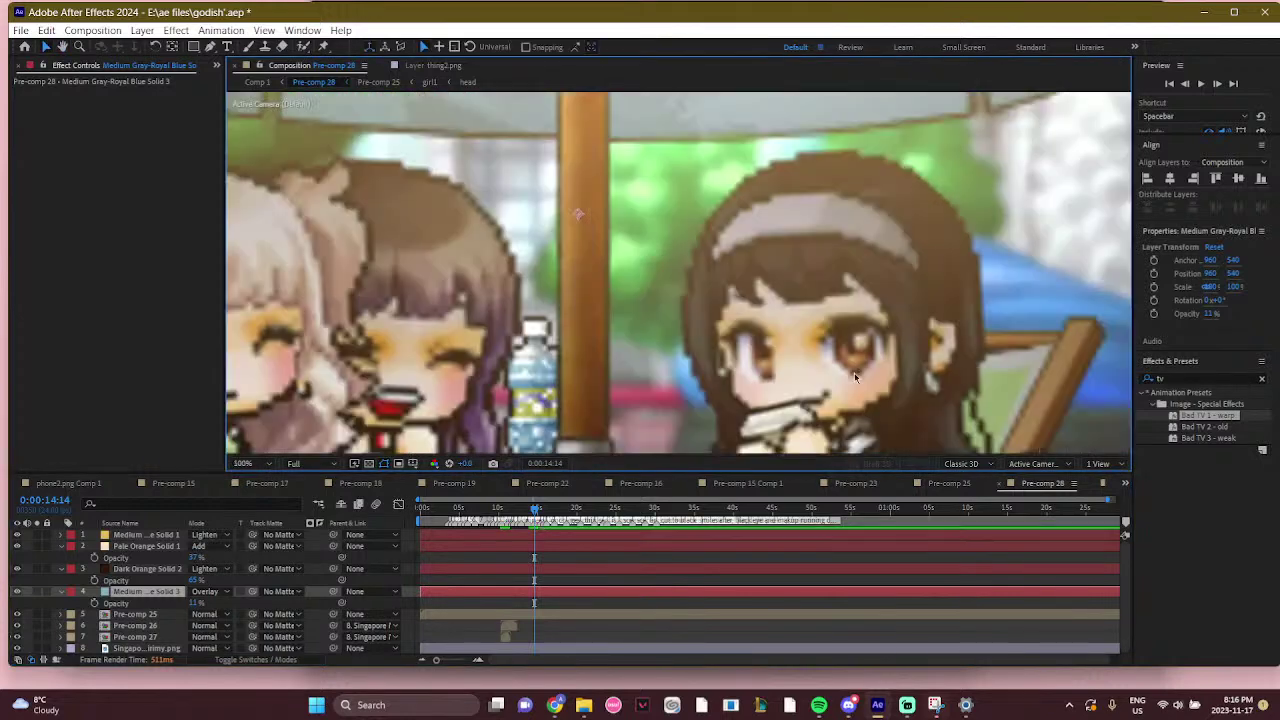
drag(854, 372, 714, 267)
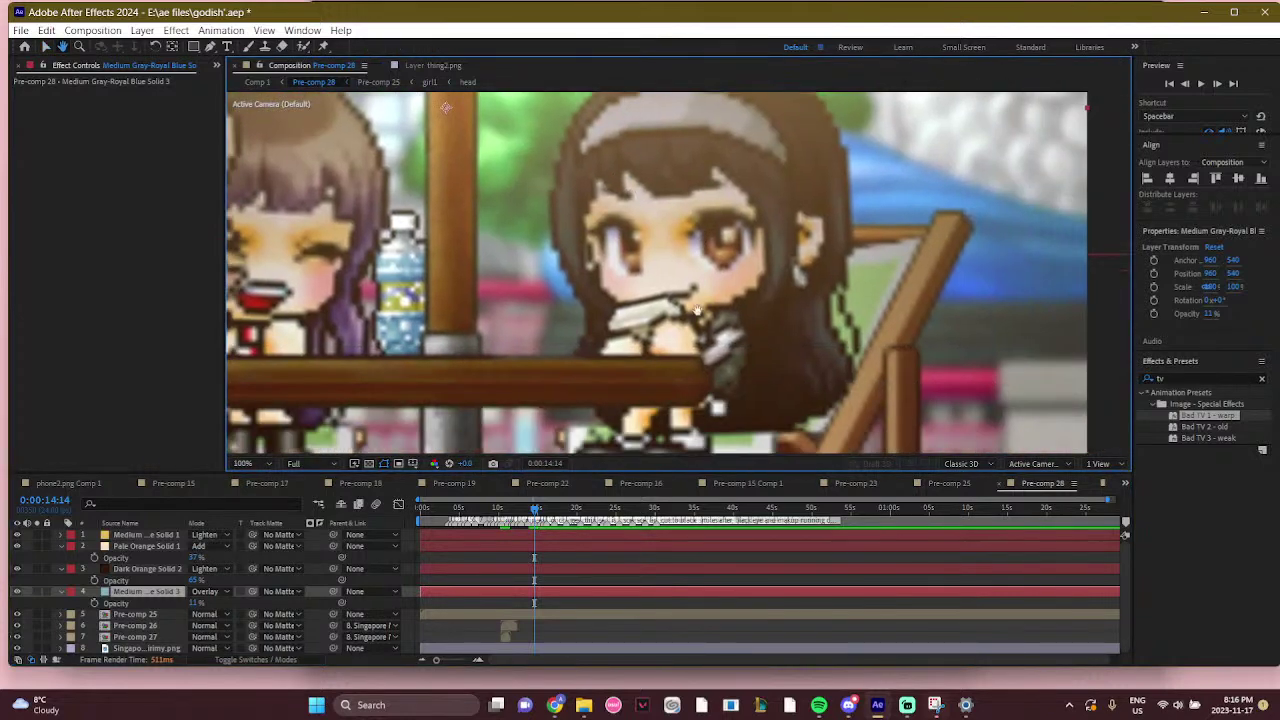
scroll(576, 205, down, 2)
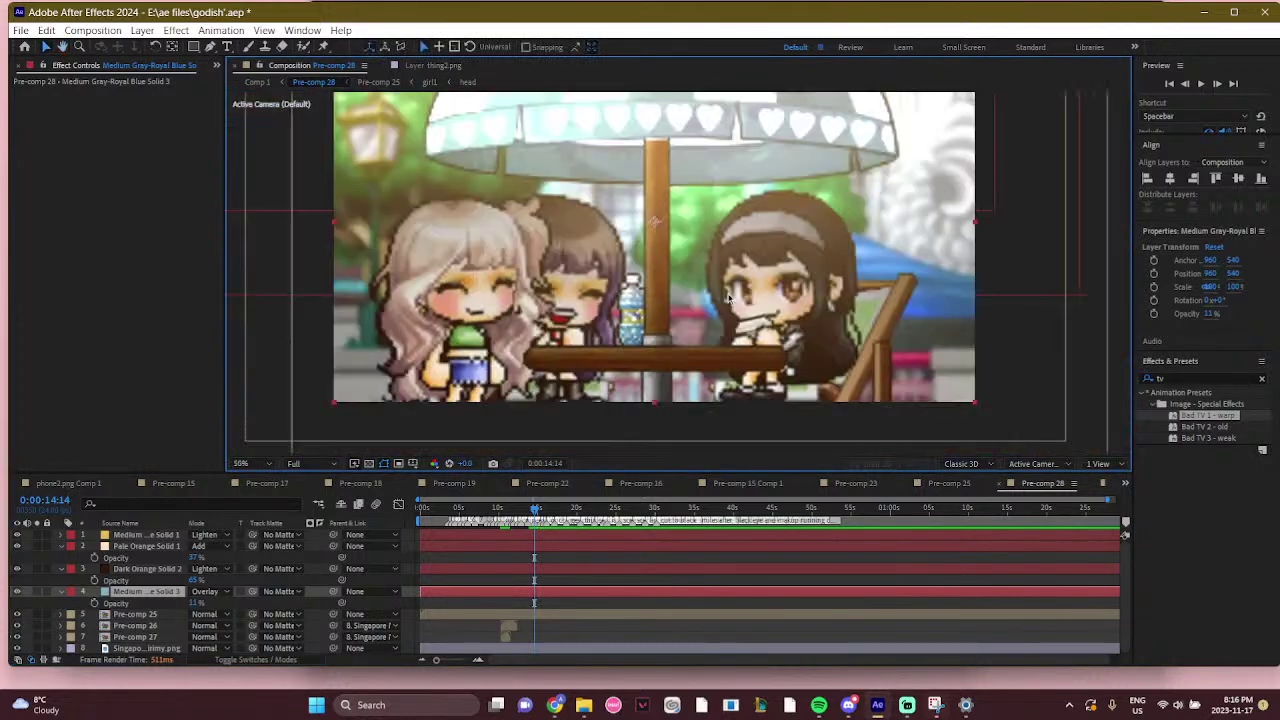
Return to Comp 1, check the shots around 0:00:14:23 and 0:00:13:00, then go back to the phone photo shot at 0:00:11:23
click(257, 82)
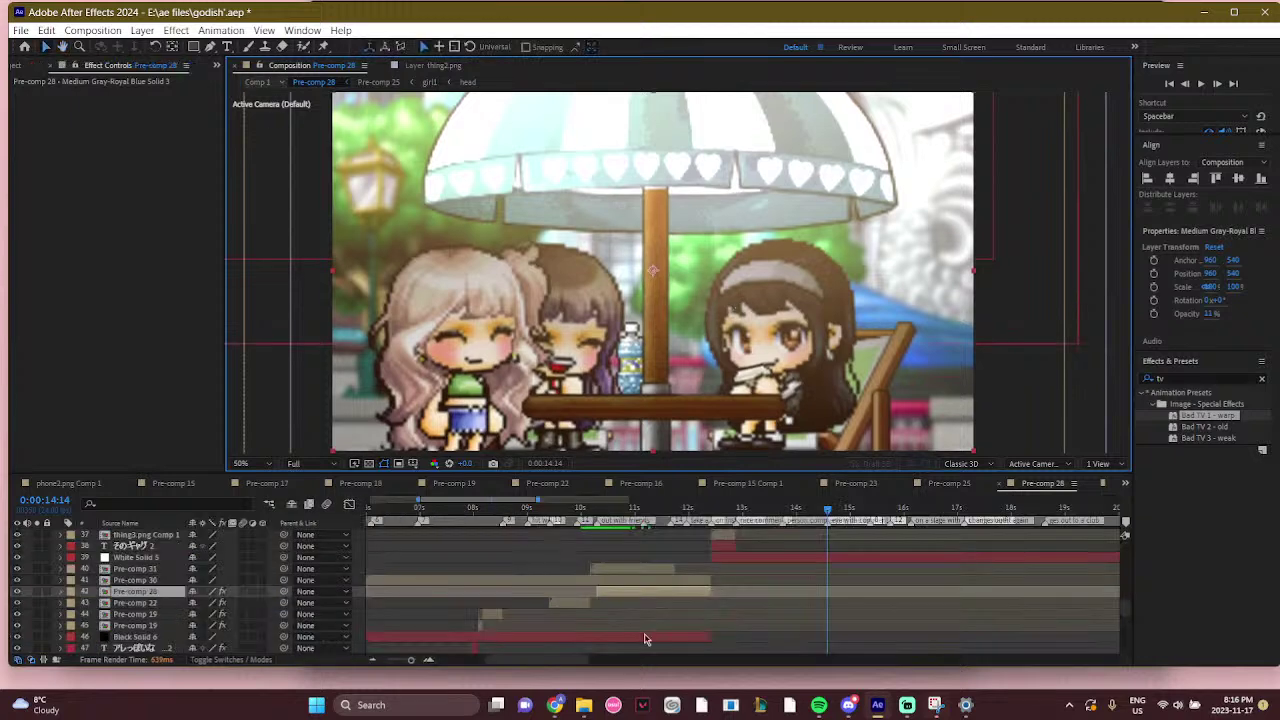
scroll(665, 657, right, 2)
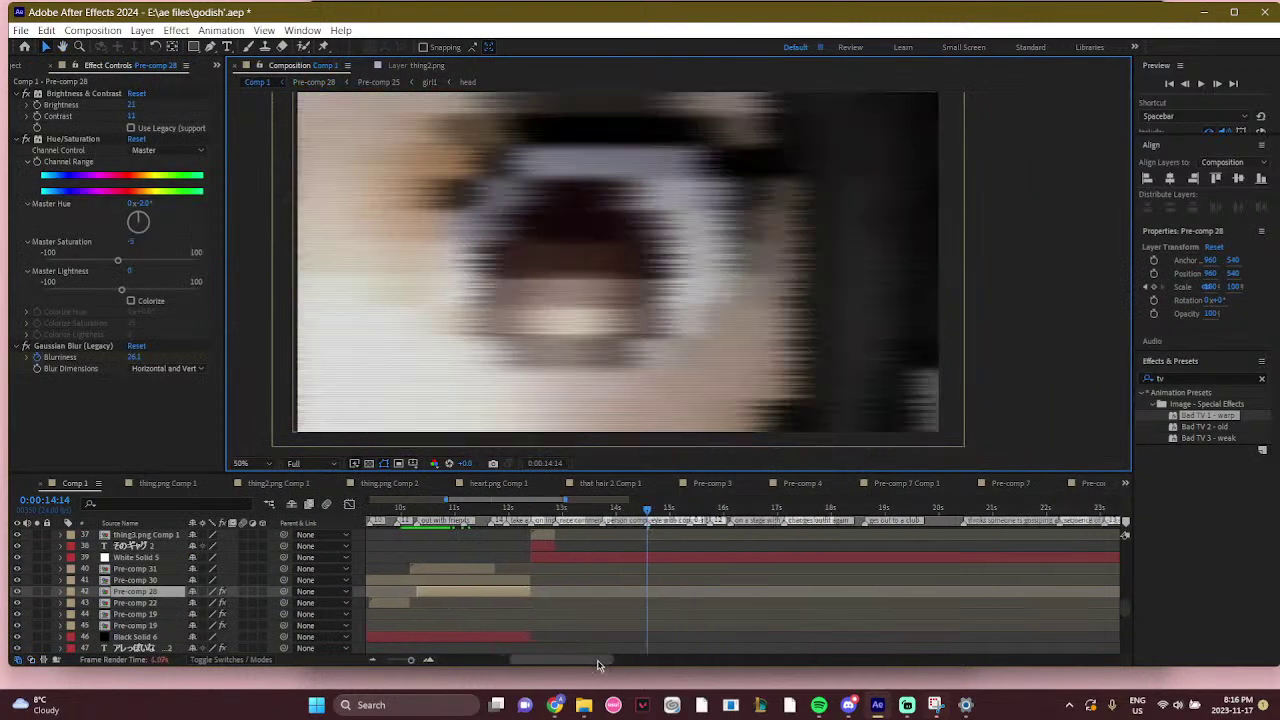
scroll(668, 553, up, 4)
key(space)
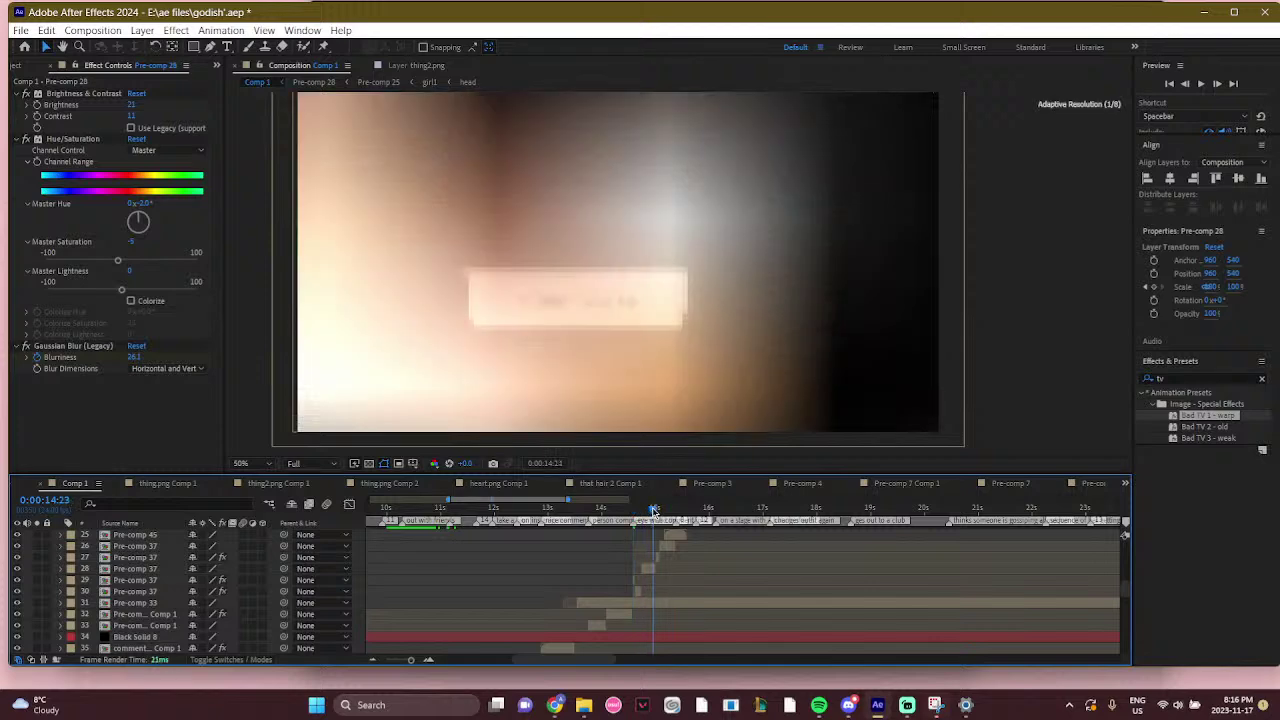
scroll(600, 535, left, 2)
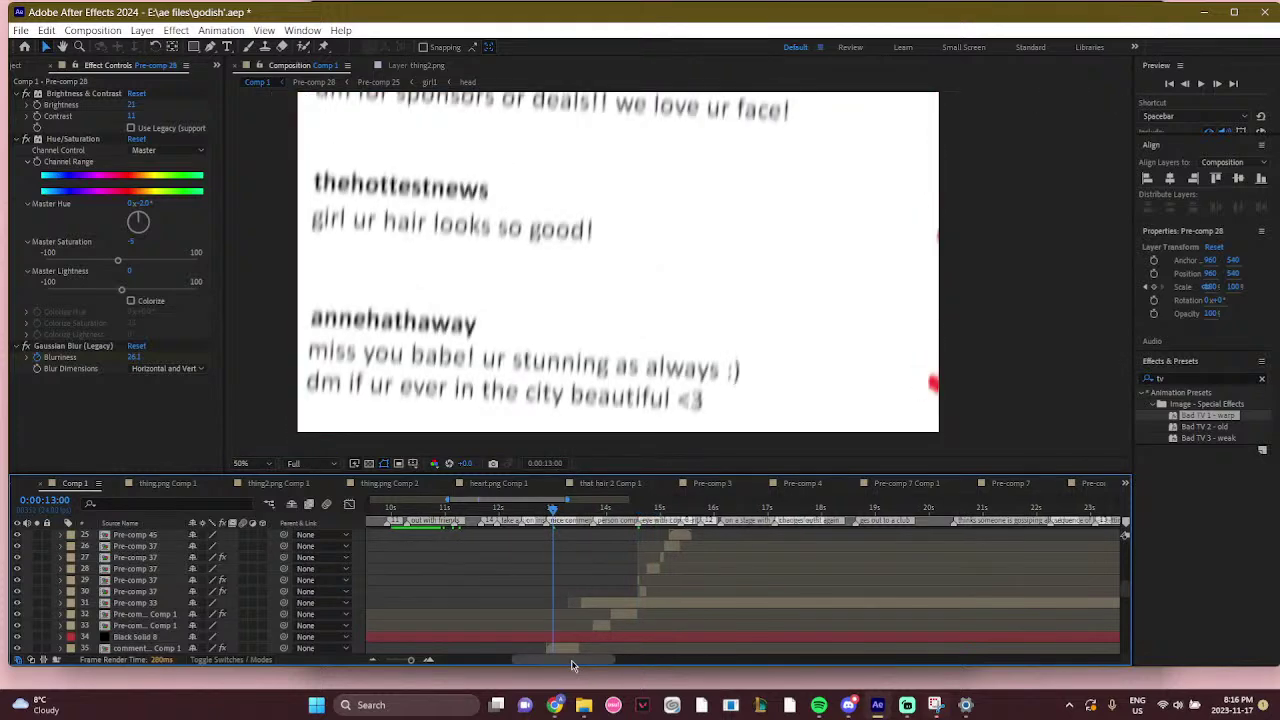
scroll(630, 525, down, 2)
drag(645, 516, 620, 507)
scroll(643, 557, down, 4)
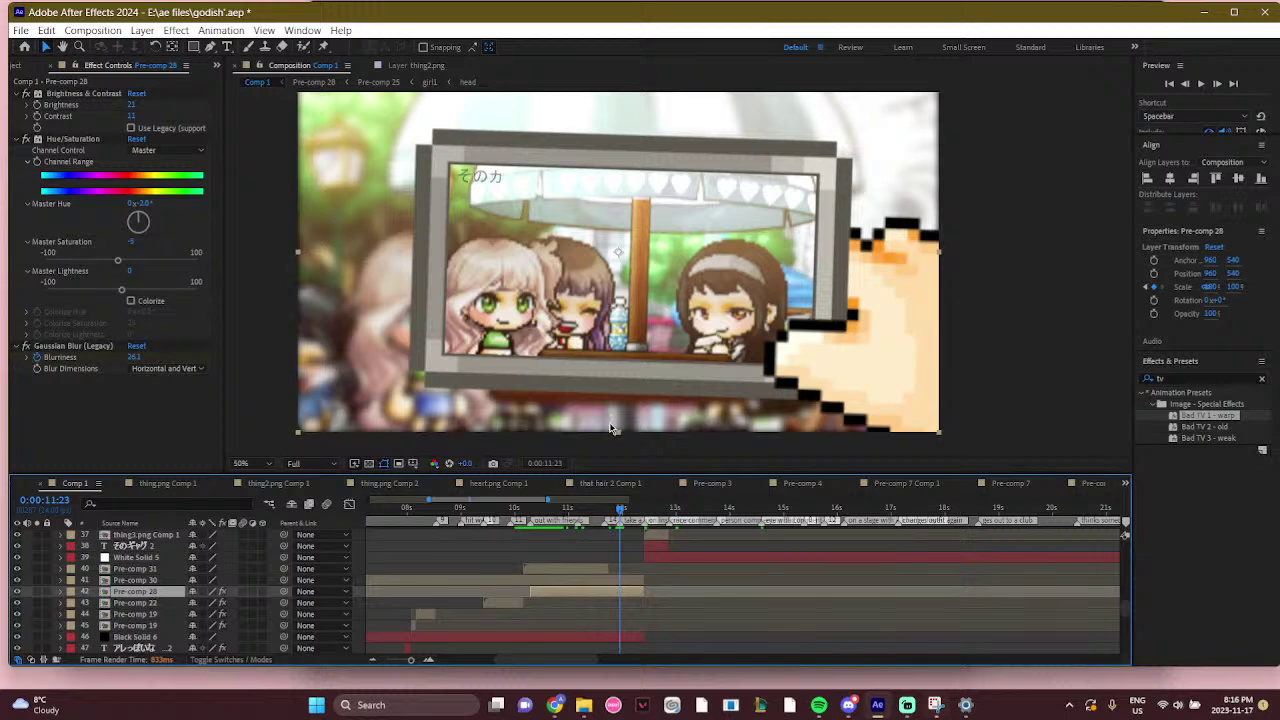
Scrub the hand-held phone shot in Comp 1 from 0:00:12:00 to 0:00:12:06
click(622, 509)
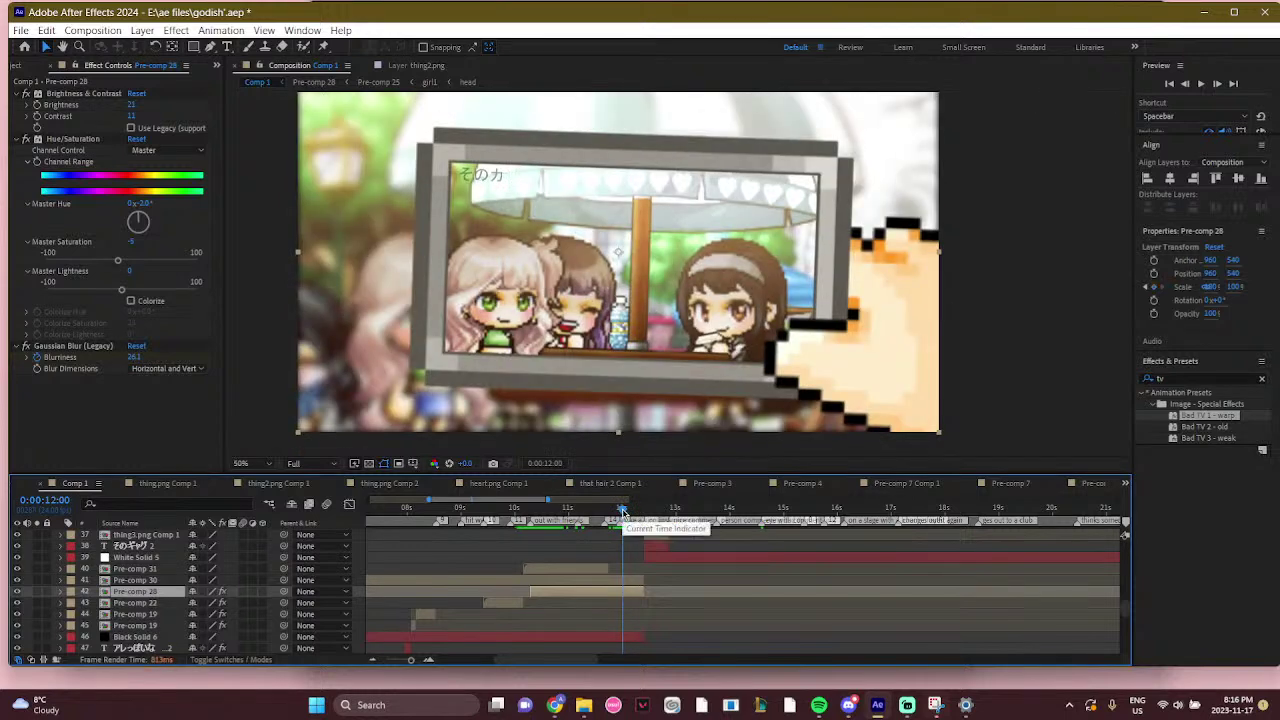
drag(622, 509, 629, 509)
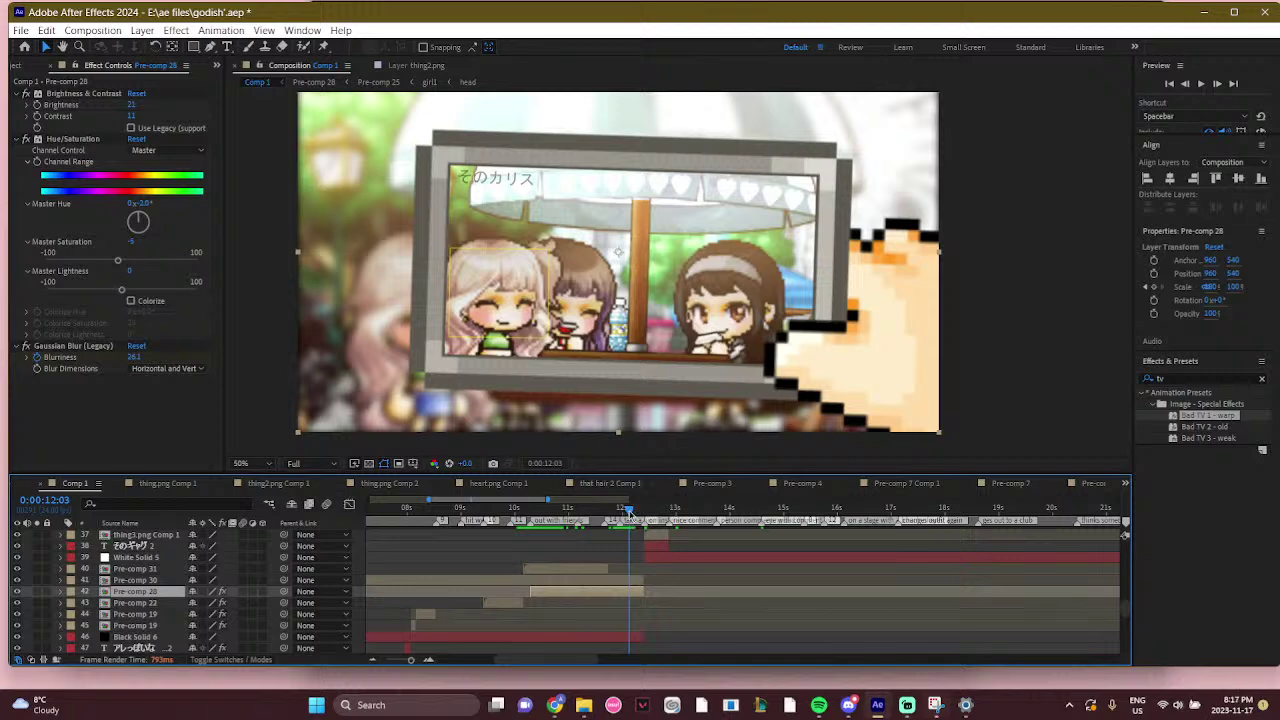
drag(629, 512, 637, 513)
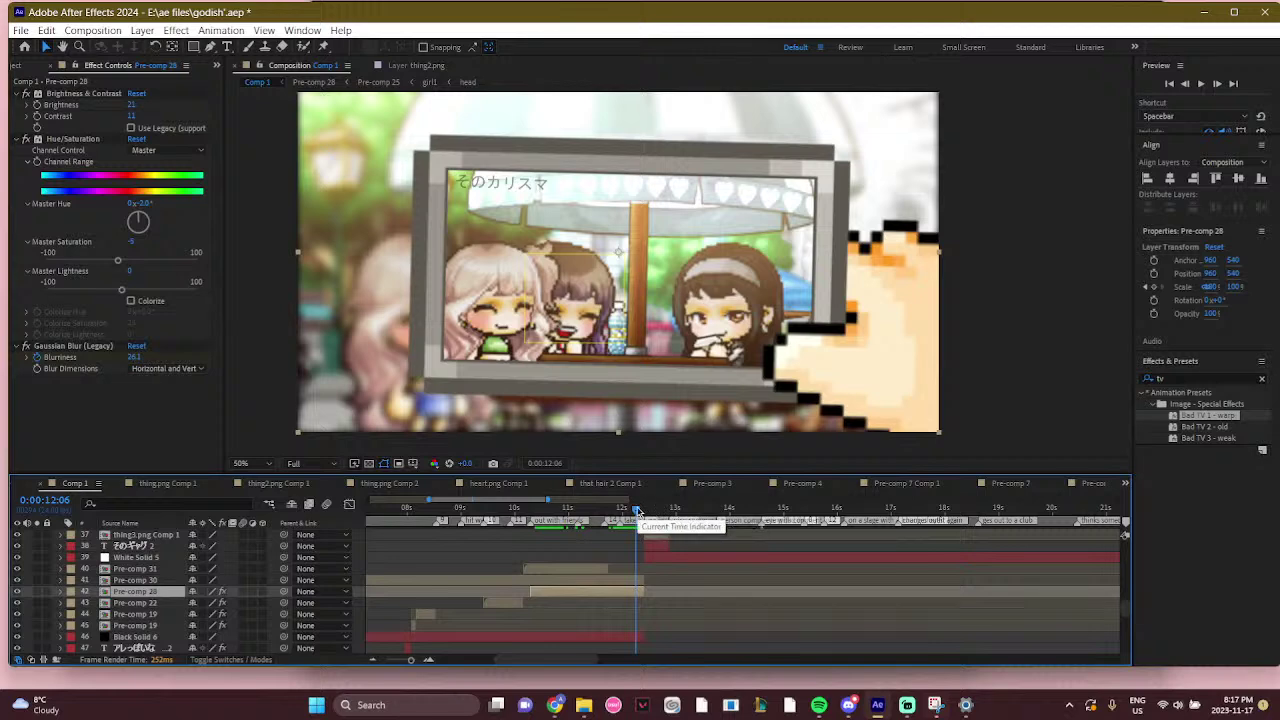
Step Comp 1 forward from the end of the hand-held phone shot to the social media post at 0:00:12:20
click(640, 511)
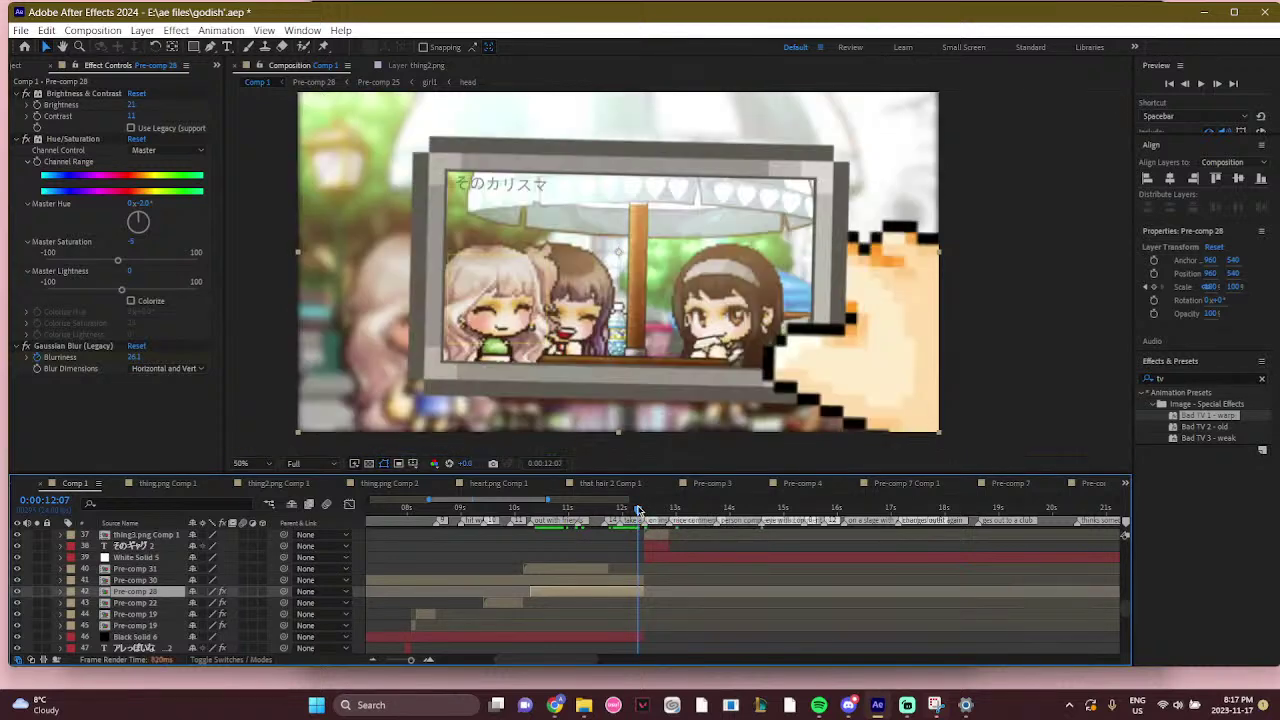
click(641, 511)
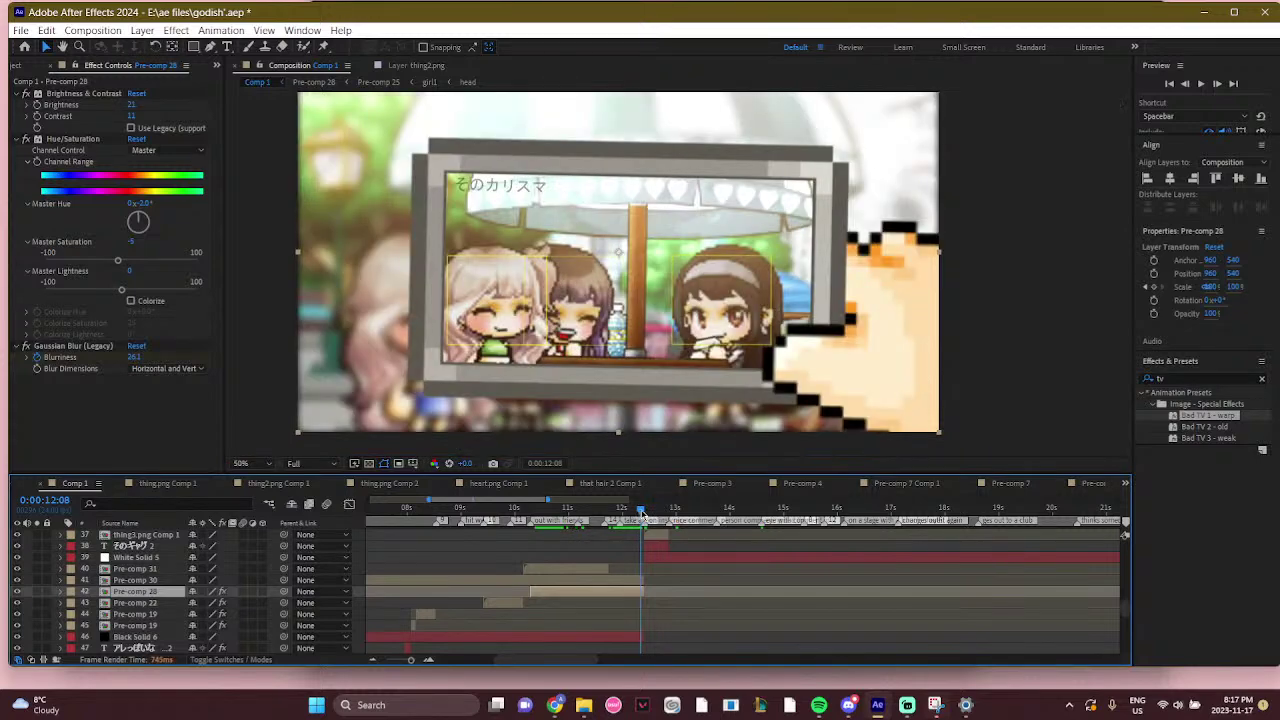
click(647, 511)
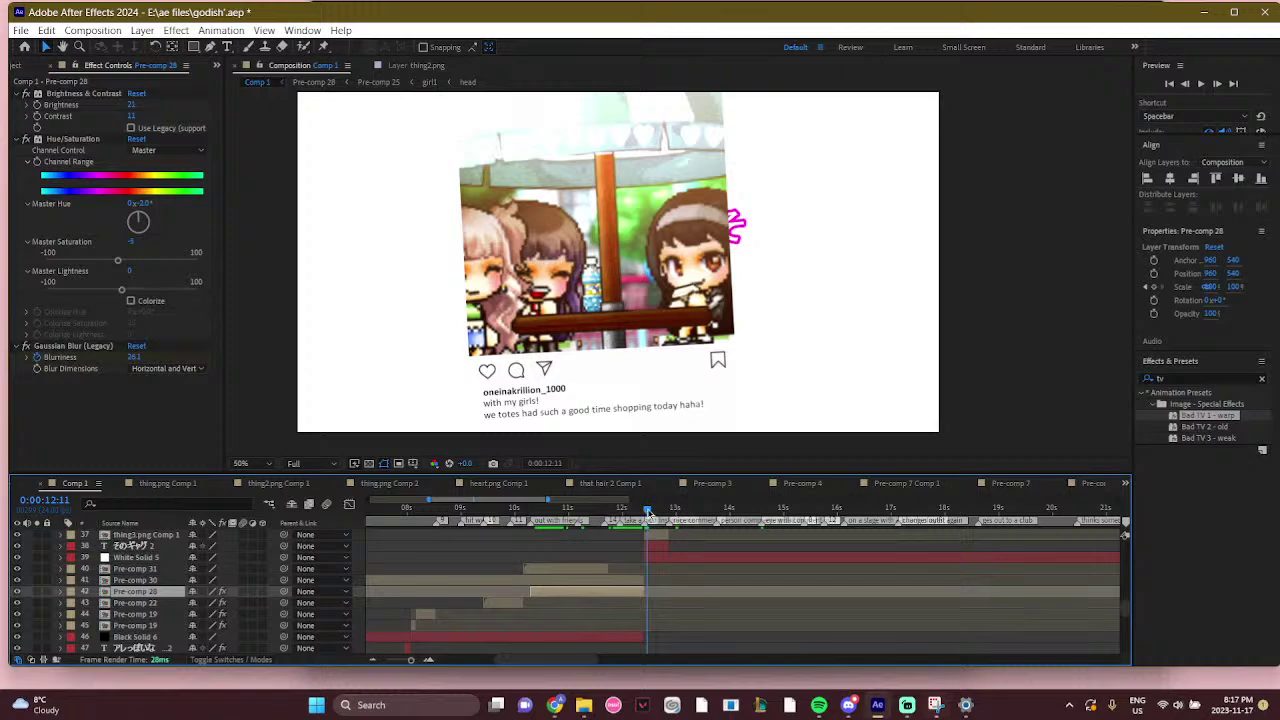
drag(647, 511, 657, 512)
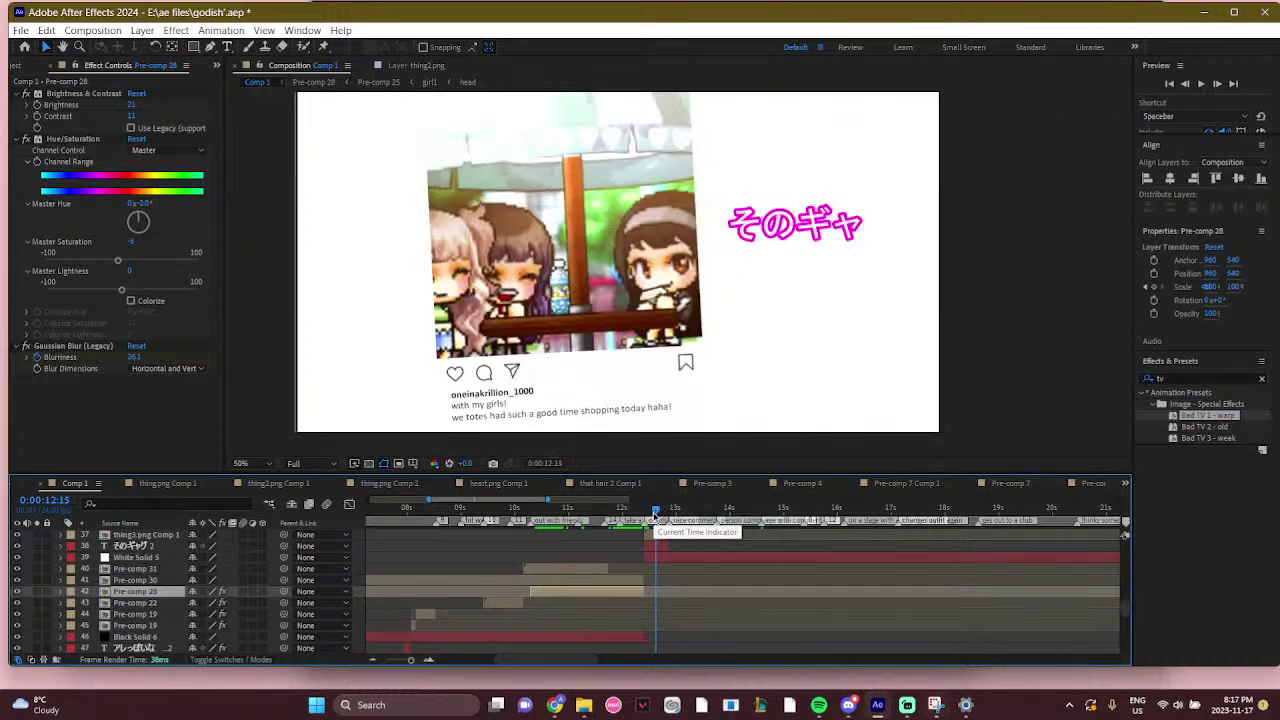
mouse_move(655, 512)
mouse_down()
mouse_move(638, 520)
mouse_move(666, 512)
mouse_up()
Bring the comments layers into view in the timeline and go to the scrolling comments shot at 0:00:13:00
scroll(658, 516, up, 2)
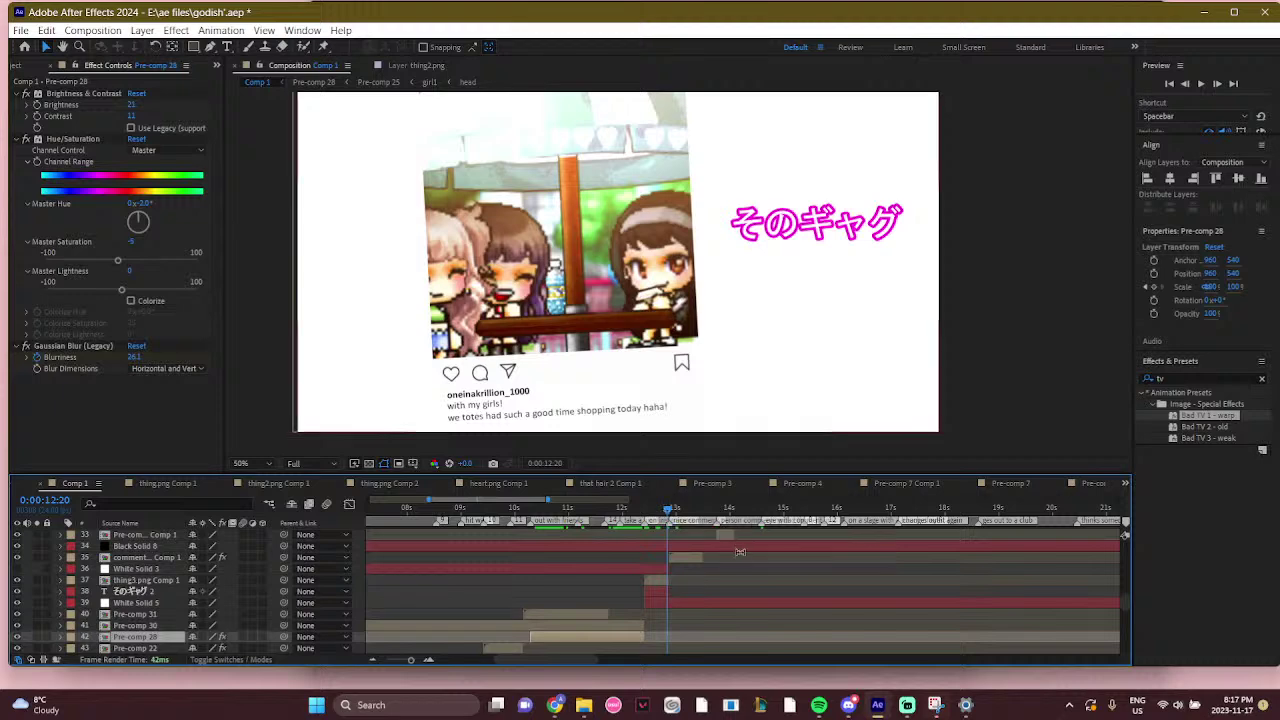
scroll(737, 600, up, 2)
click(676, 511)
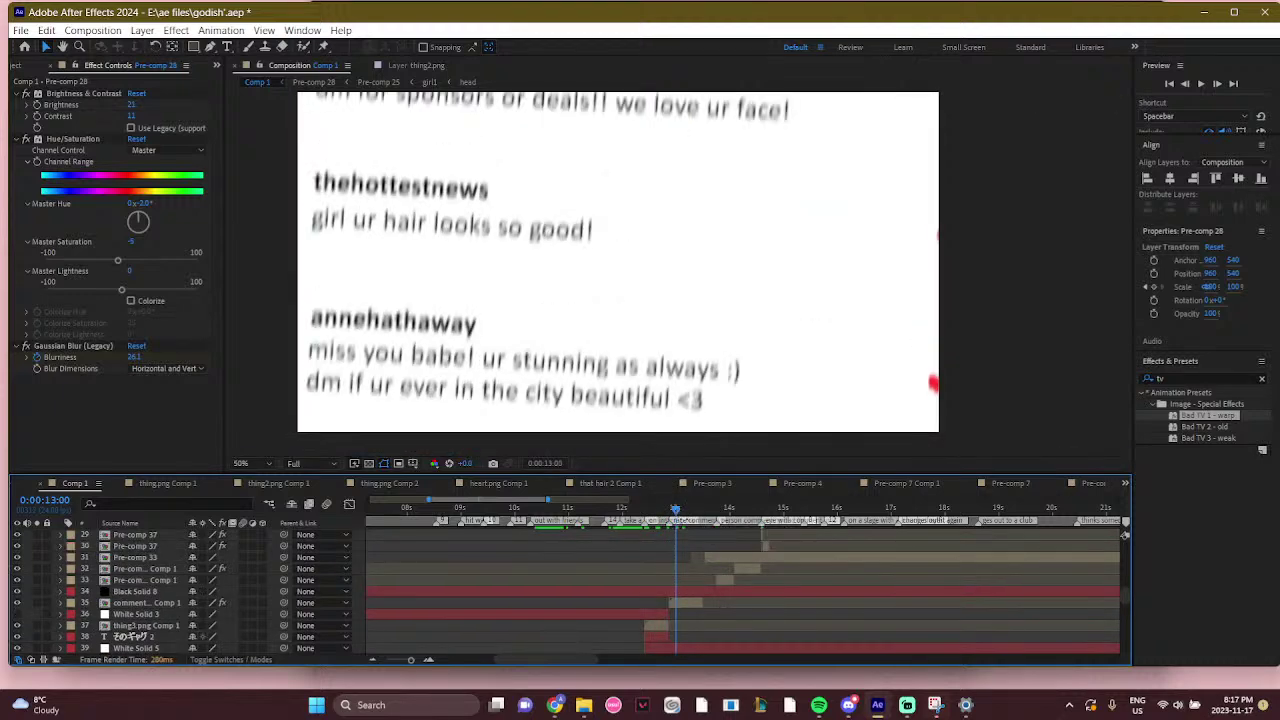
Switch to File Explorer and open the Downloads folder in a new window
click(583, 706)
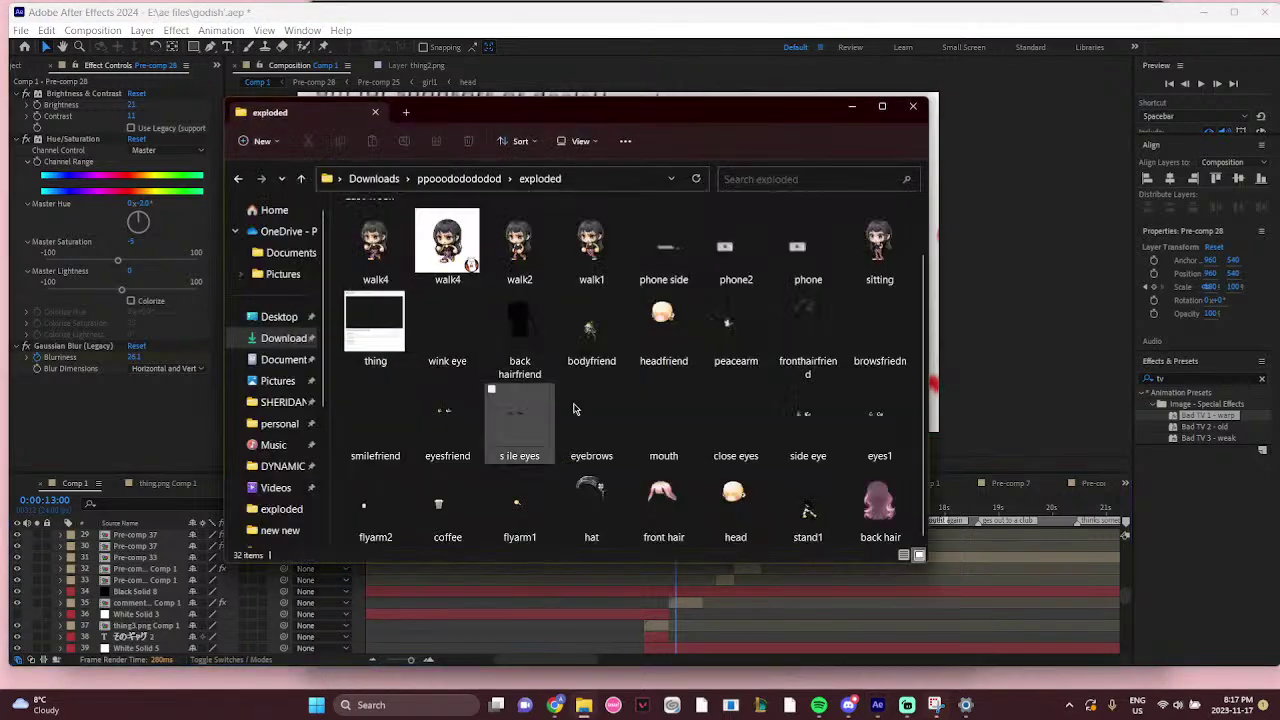
click(585, 697)
right_click(585, 693)
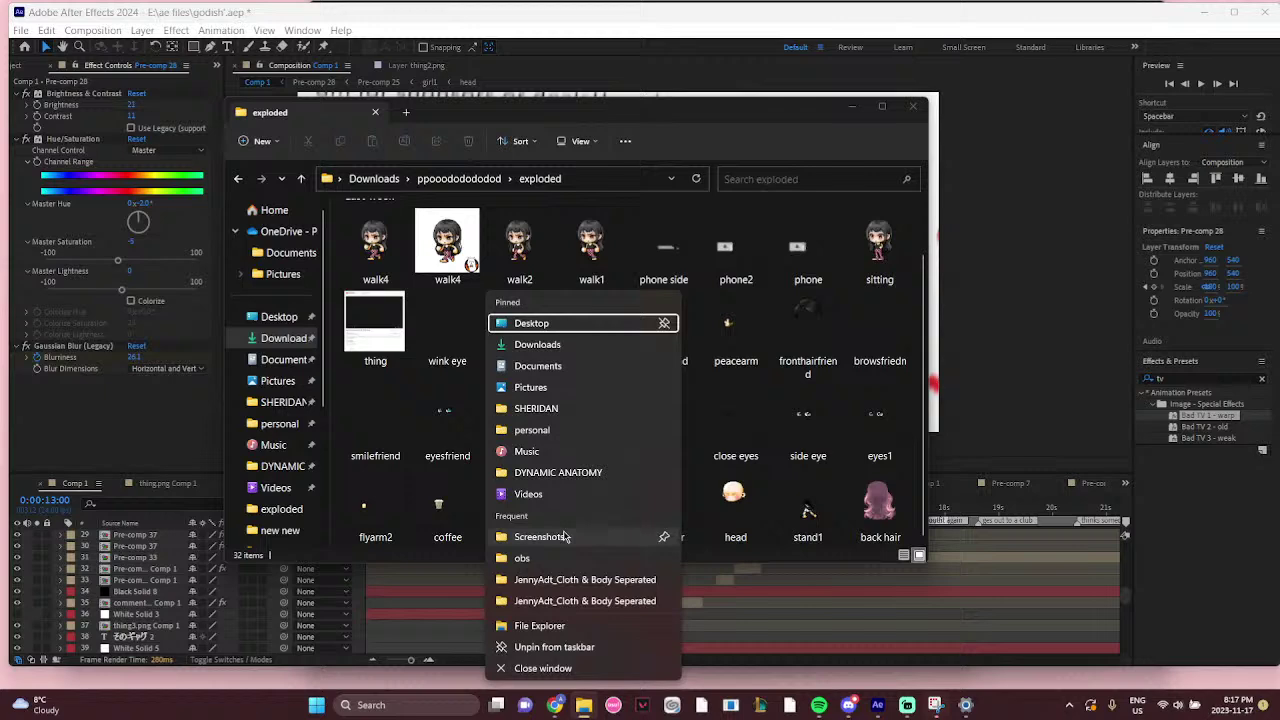
click(548, 623)
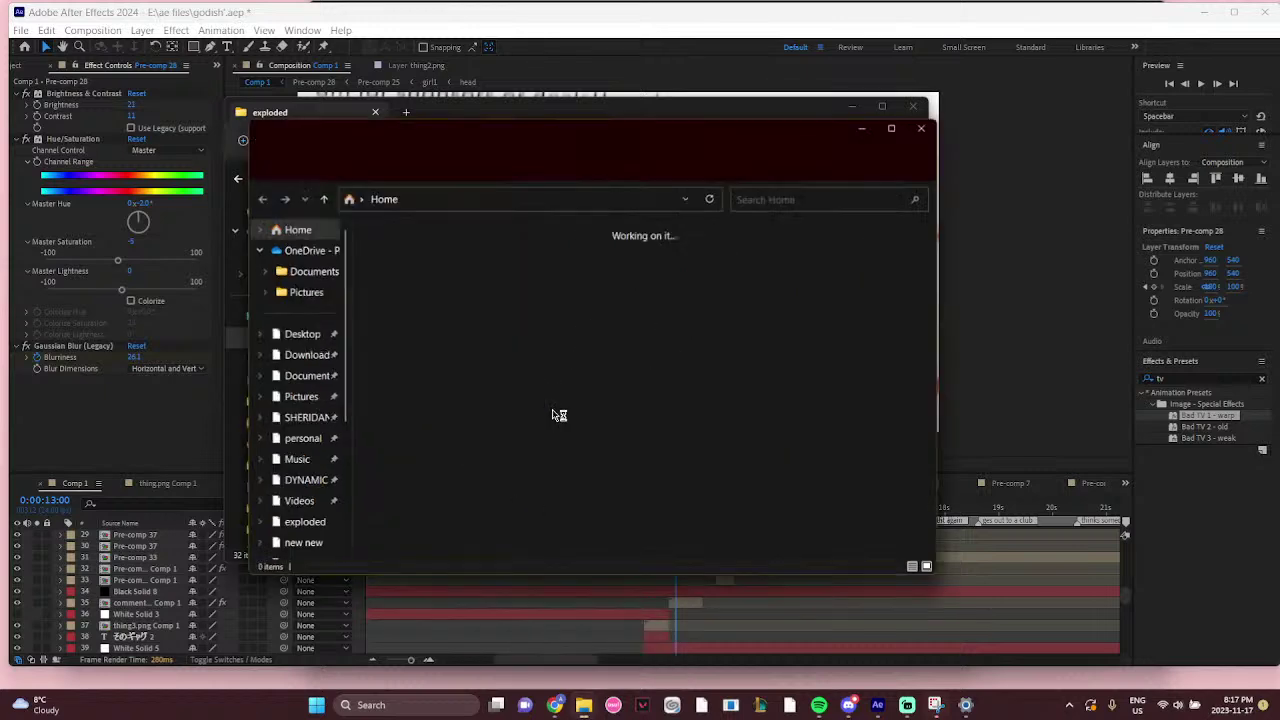
click(300, 355)
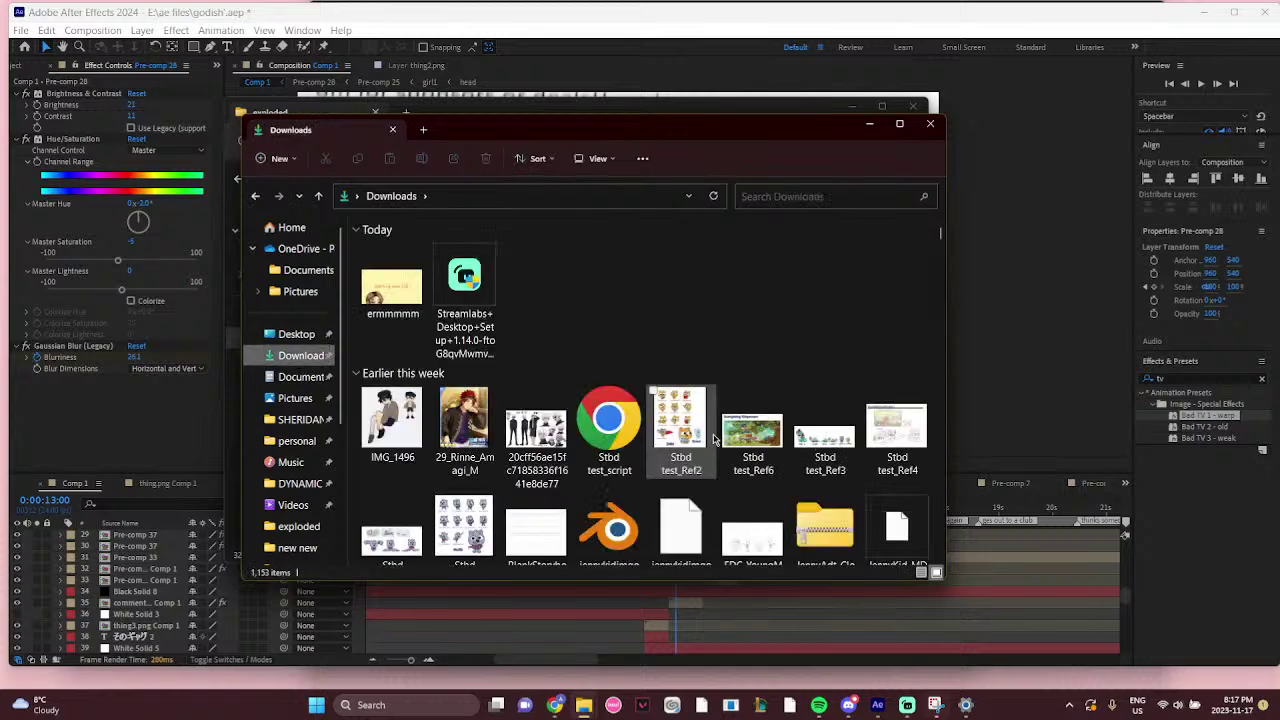
Find the comments image in the Downloads folder and open it in the photo viewer
scroll(712, 438, down, 6)
scroll(714, 440, down, 2)
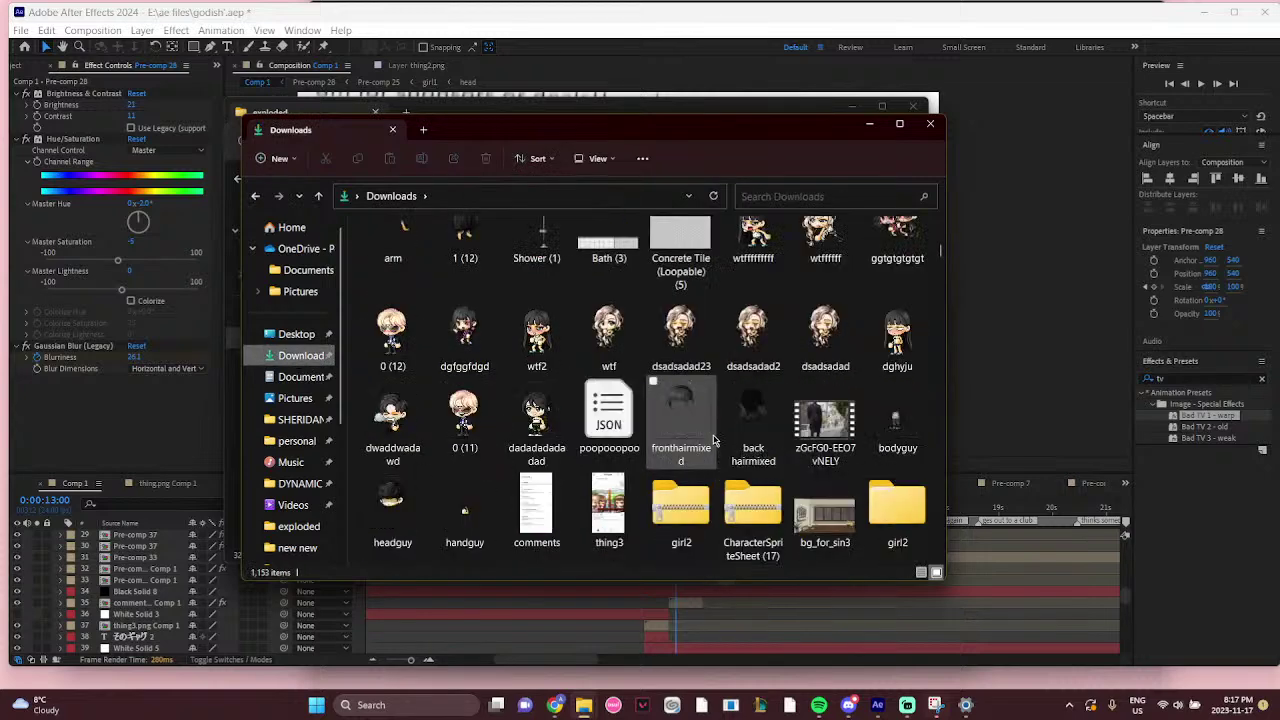
click(551, 502)
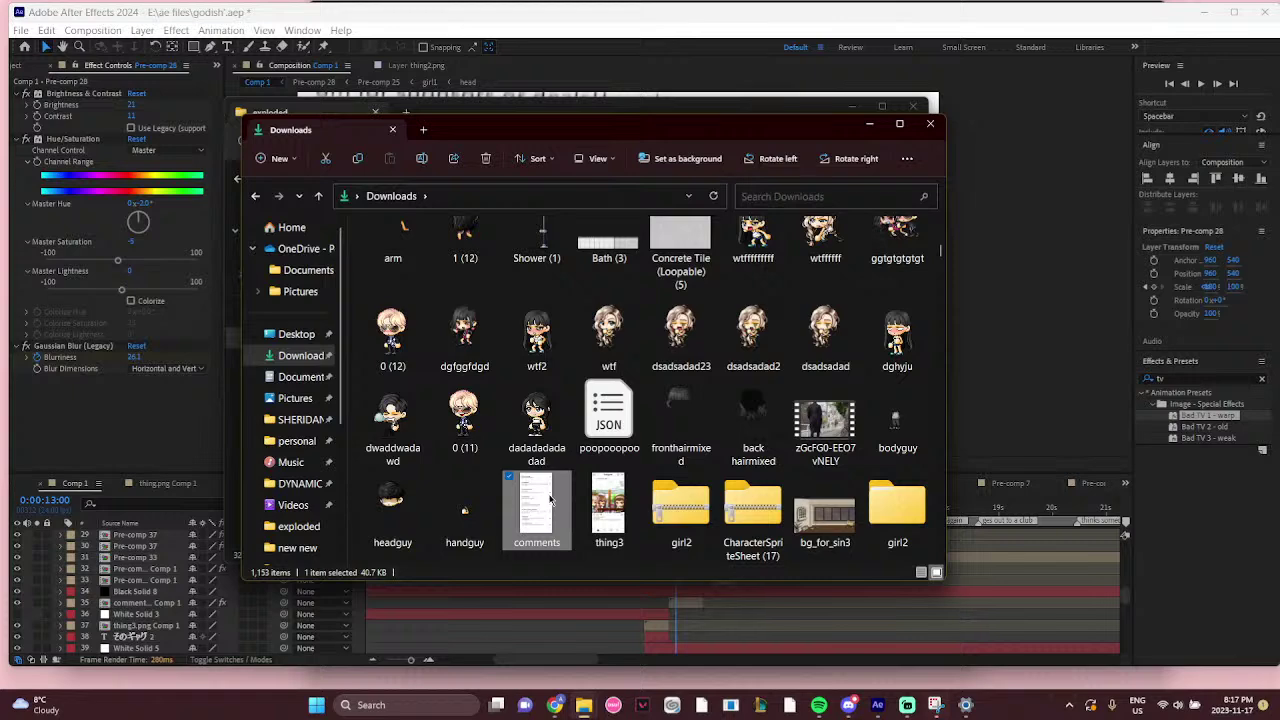
double_click(549, 500)
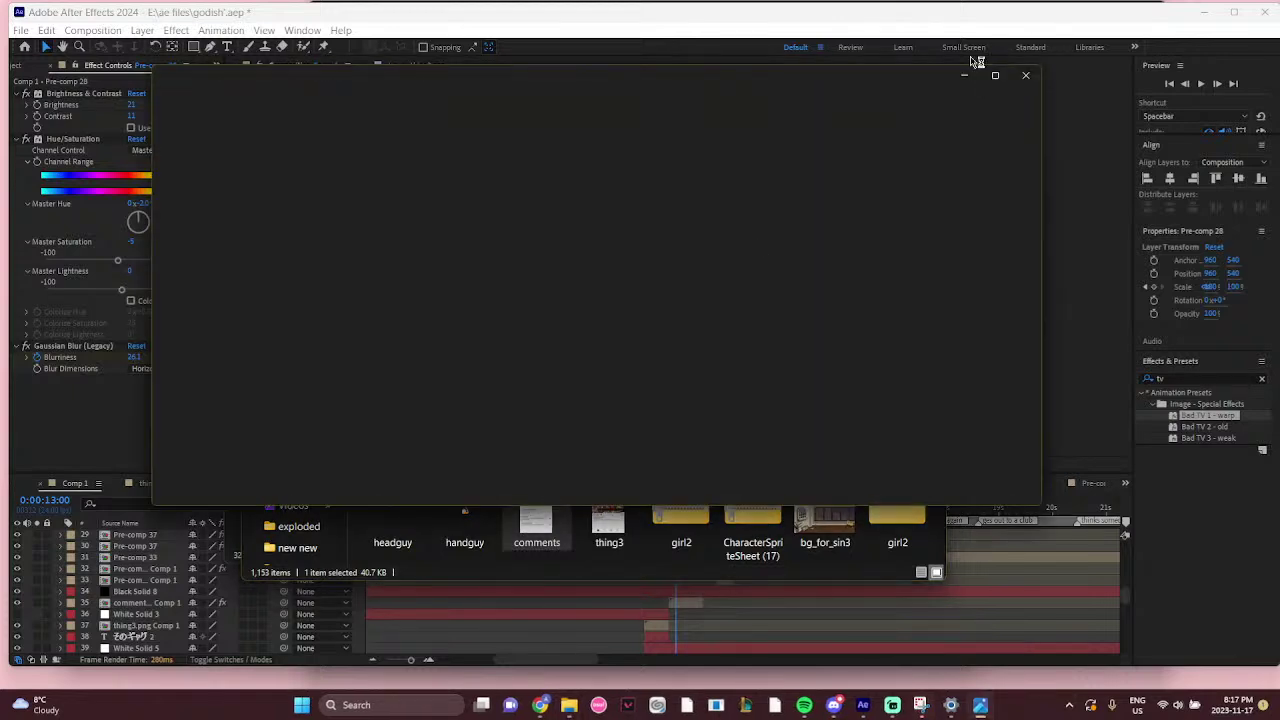
key(alt+F4)
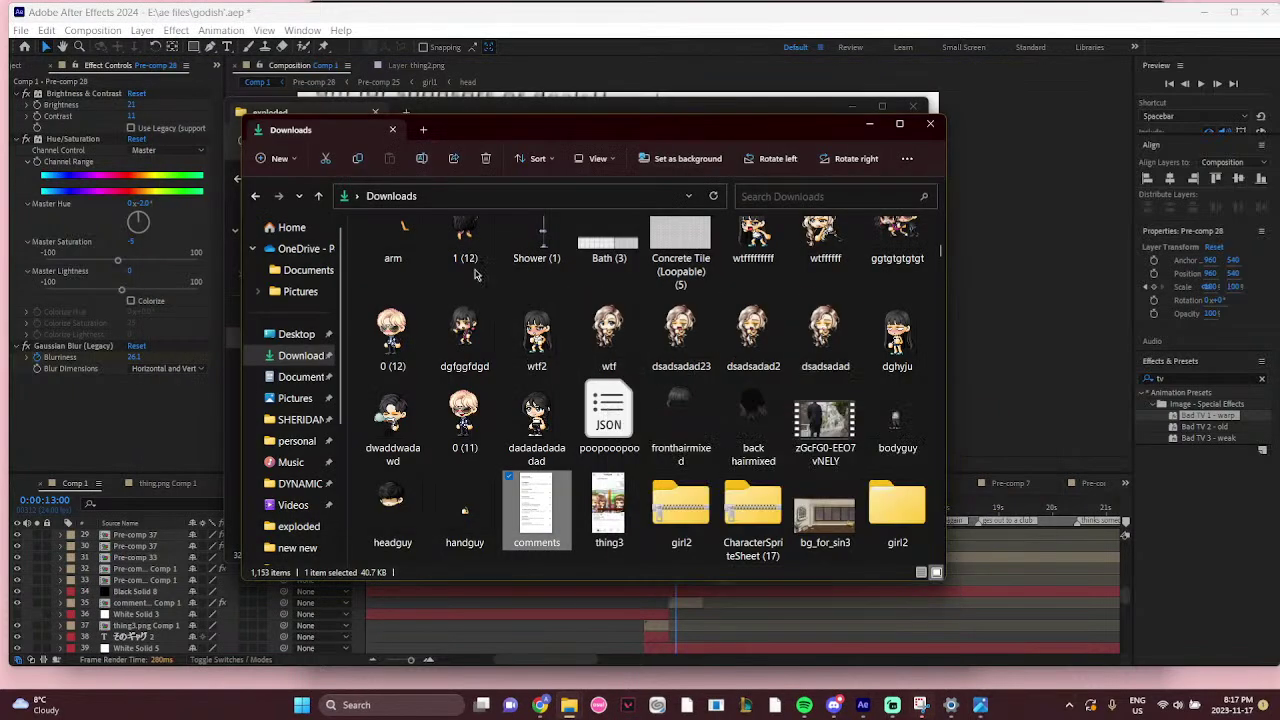
Bring comments.png to the front in the photo viewer and examine the comment texts full screen
scroll(620, 360, up, 2)
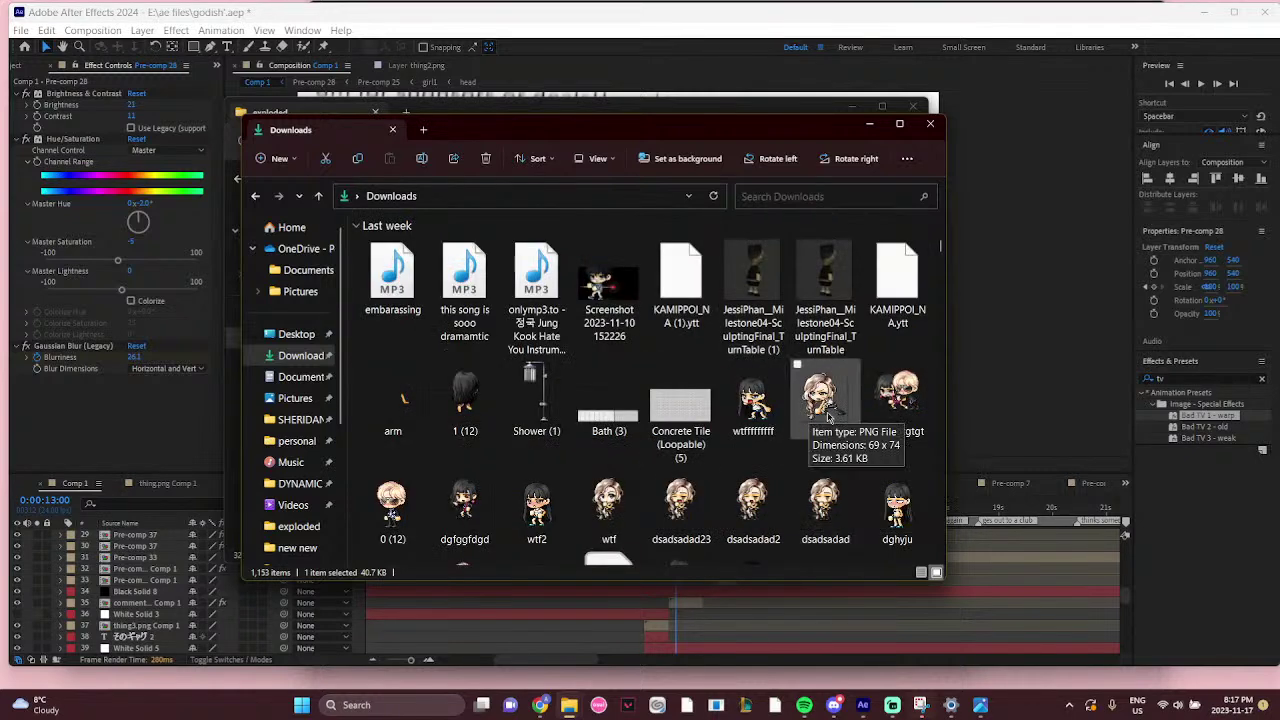
scroll(828, 416, down, 2)
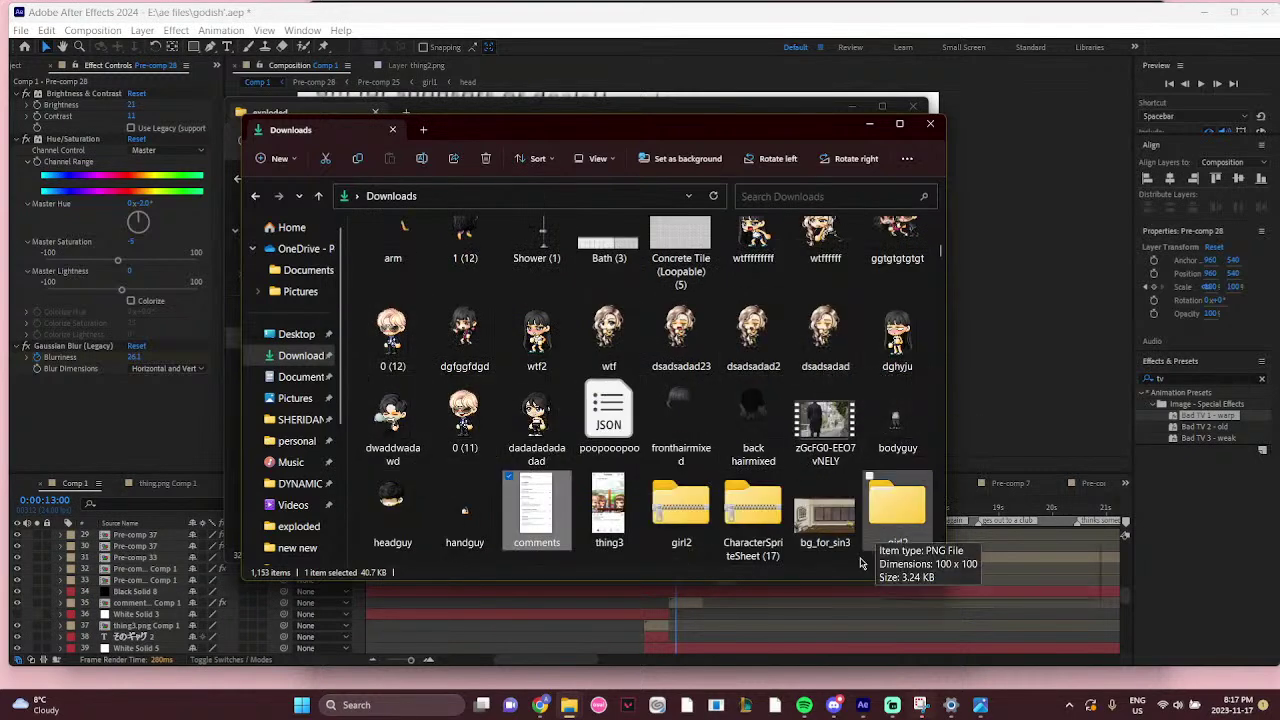
mouse_move(566, 706)
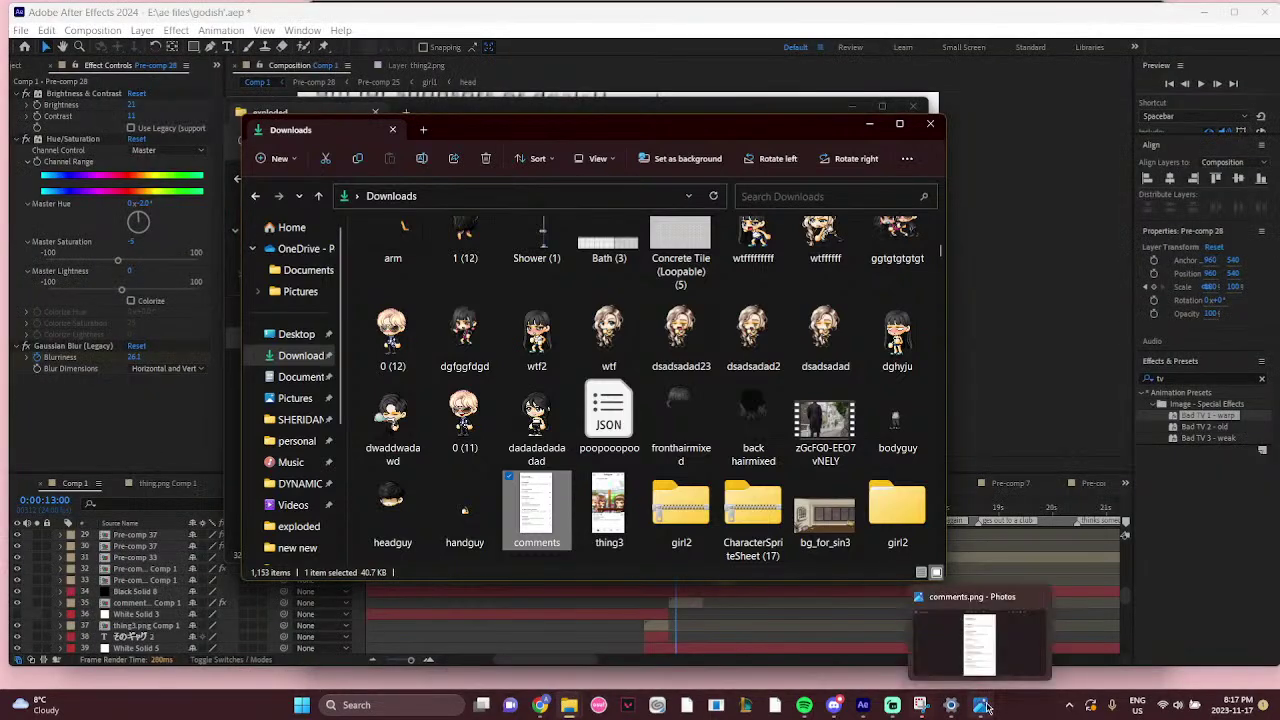
click(985, 707)
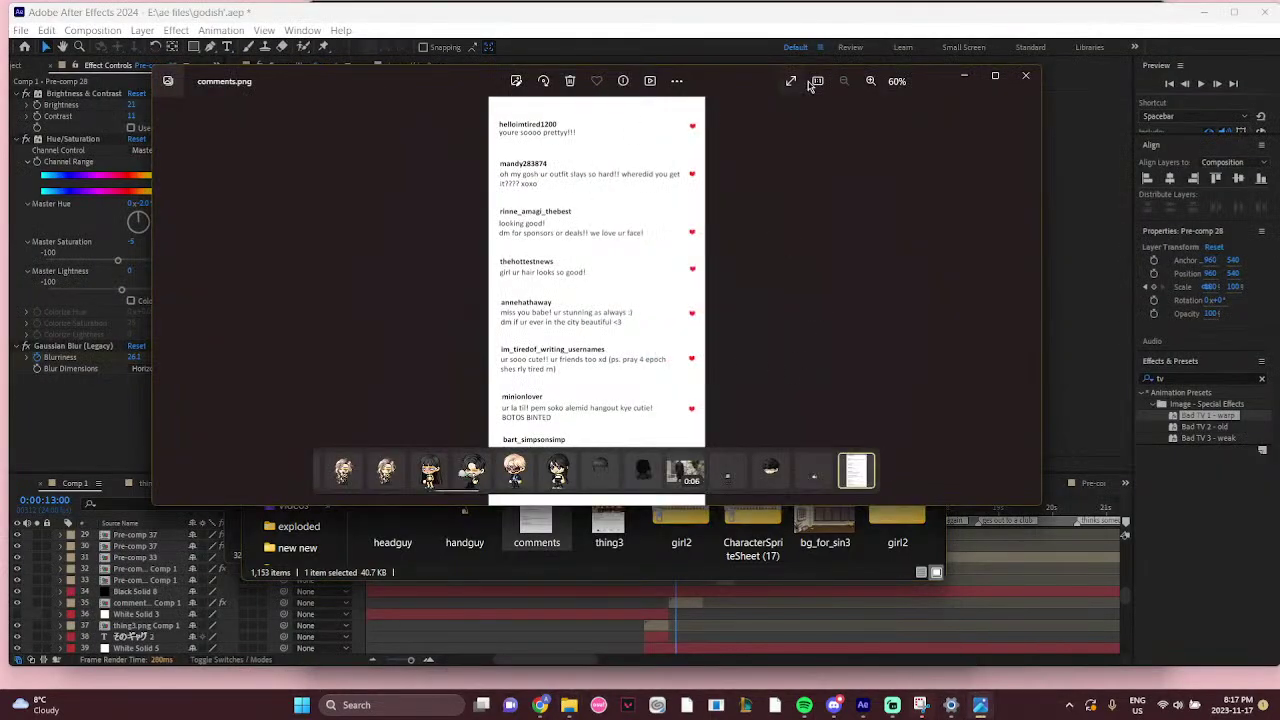
click(791, 81)
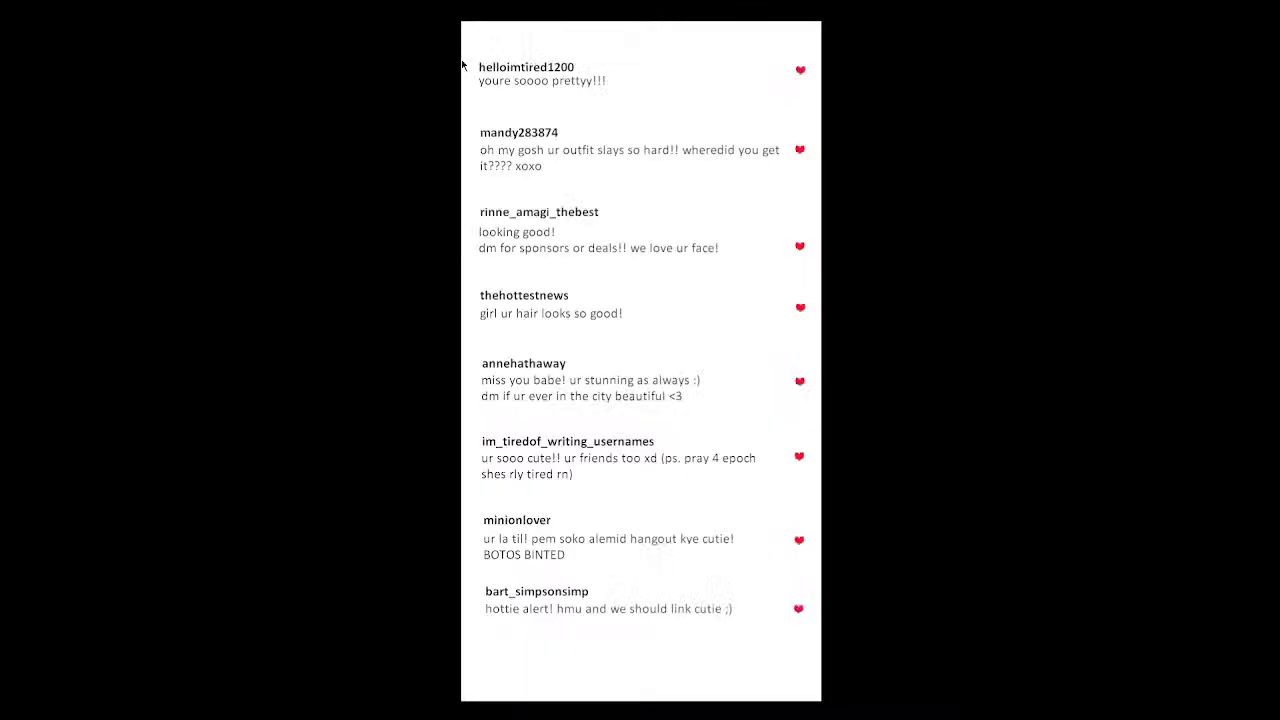
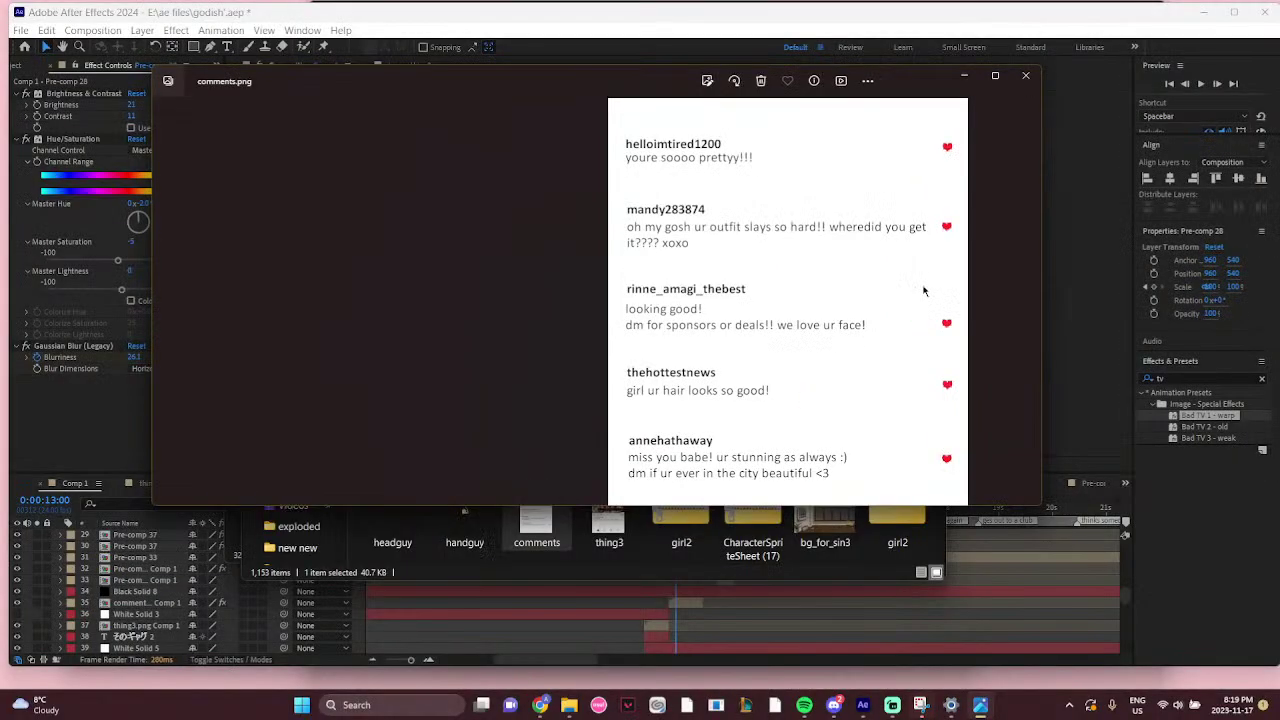
Close comments.png, return to Comp 1 in After Effects, and scrub past the comments shot to the pink 神 title at 0:00:13:15
click(1025, 75)
click(938, 604)
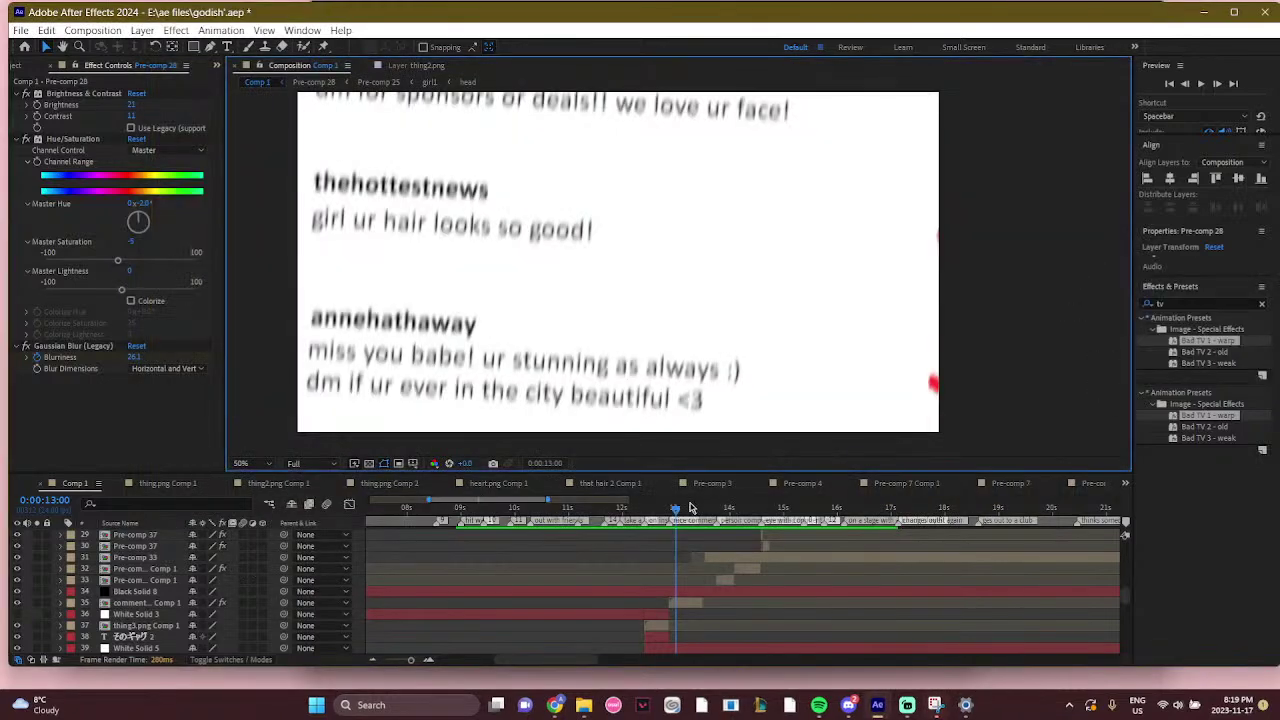
click(689, 511)
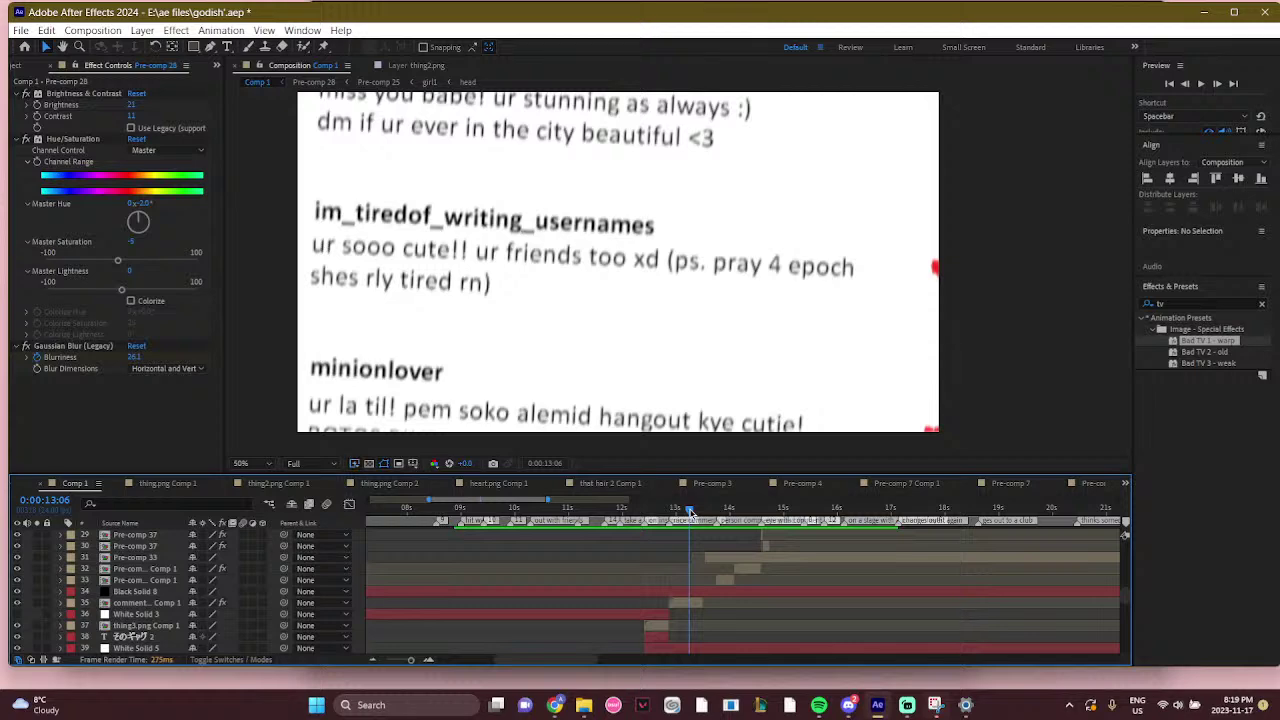
mouse_move(689, 511)
mouse_down()
mouse_move(722, 505)
mouse_move(710, 507)
mouse_up()
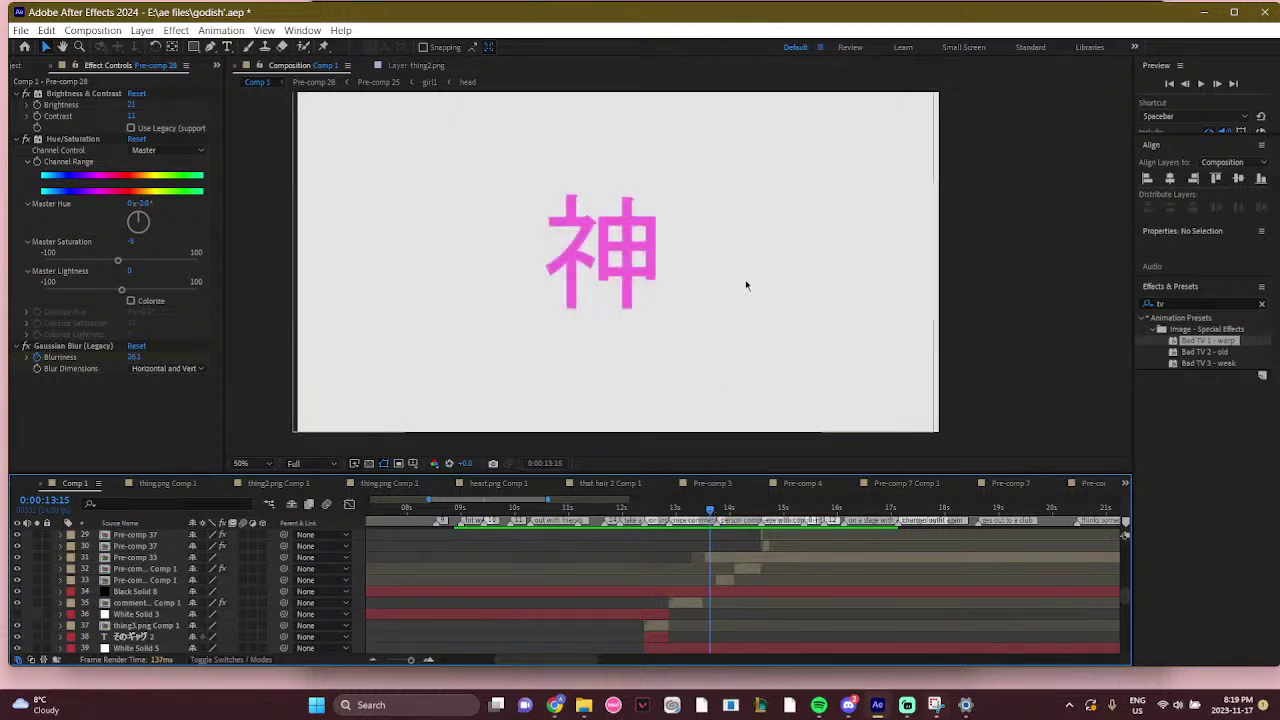
scroll(749, 316, down, 3)
scroll(755, 322, up, 3)
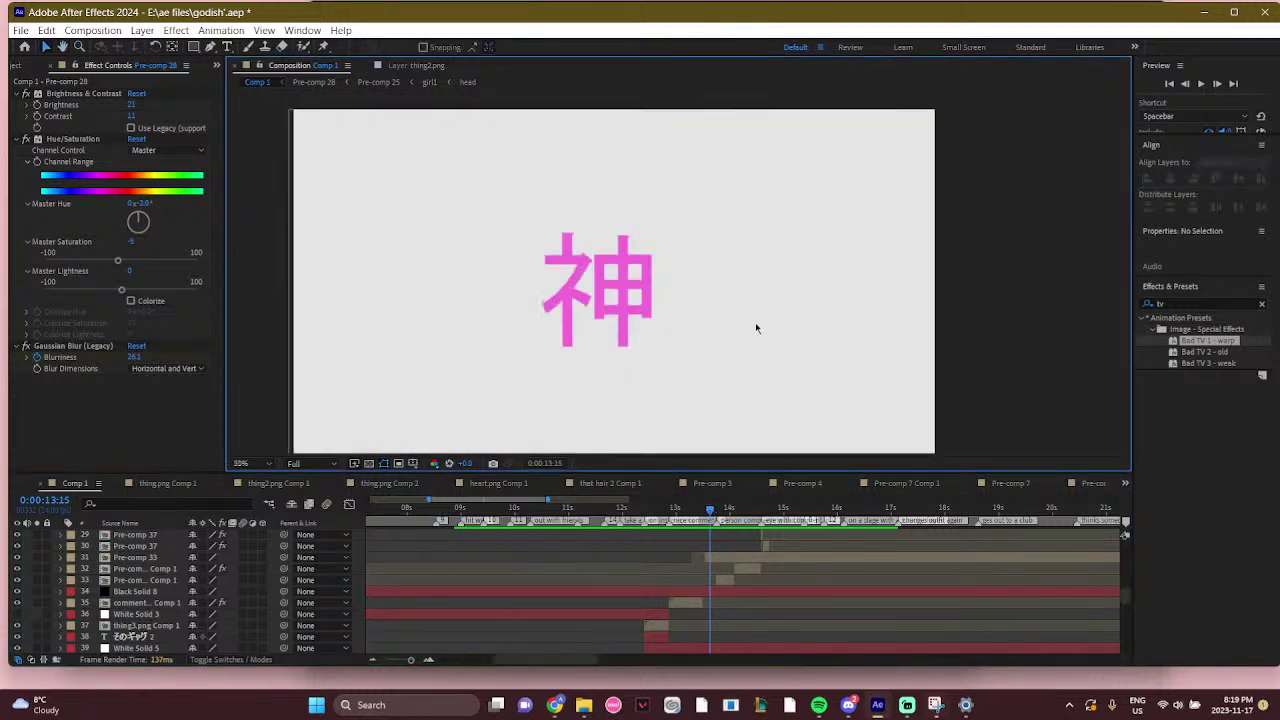
mouse_move(711, 508)
mouse_down()
mouse_move(726, 510)
mouse_move(710, 507)
mouse_up()
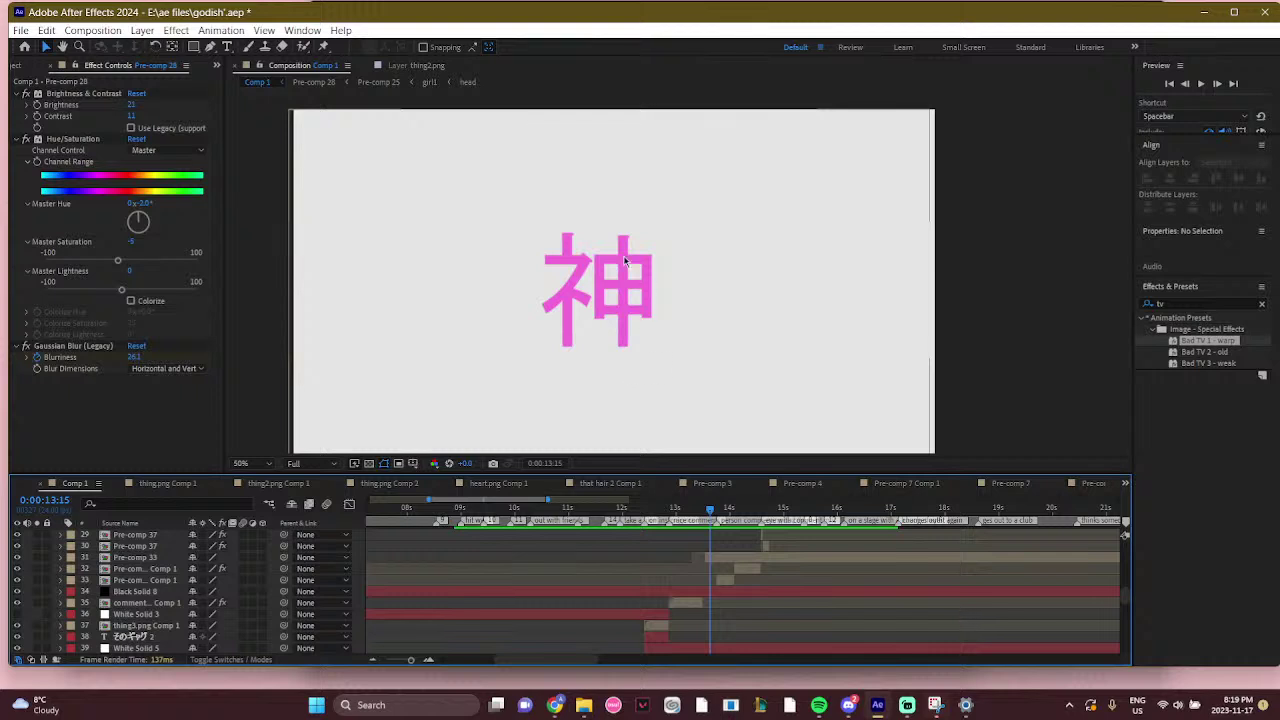
Compare the 神 title at 0:00:13:15 with the black-haired boy's typed comment shot at 0:00:13:21
key(space)
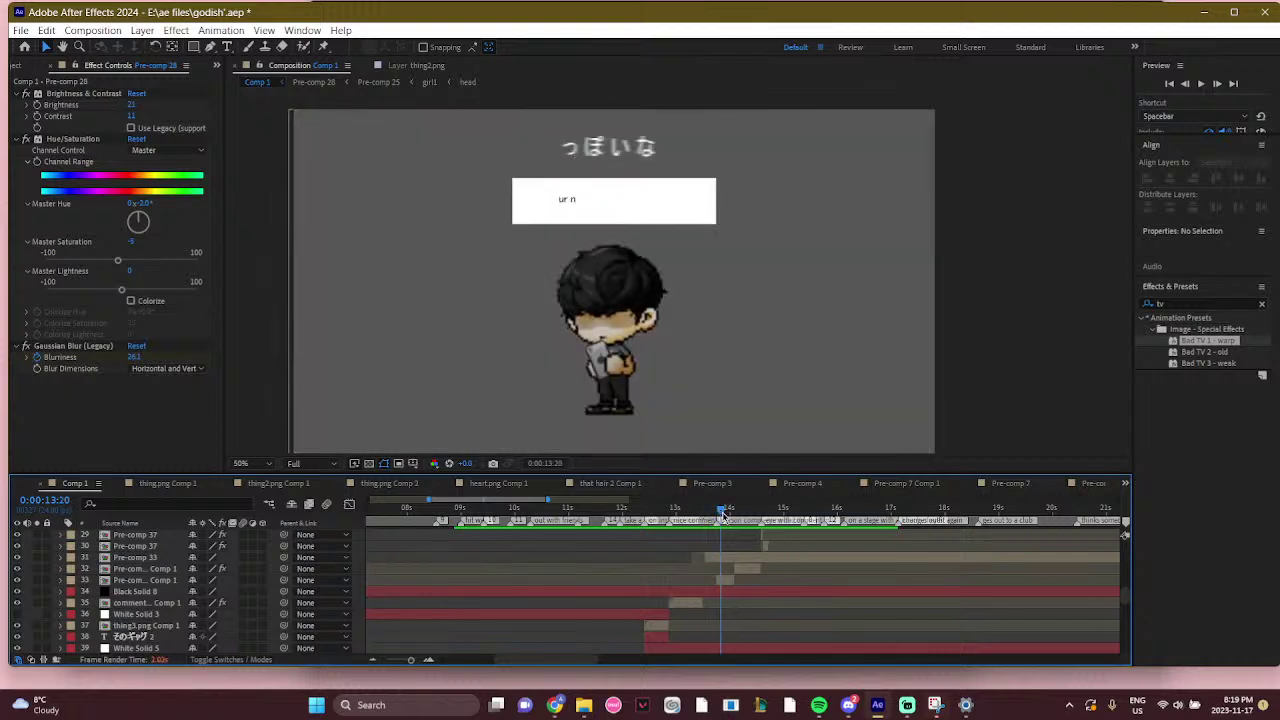
click(726, 512)
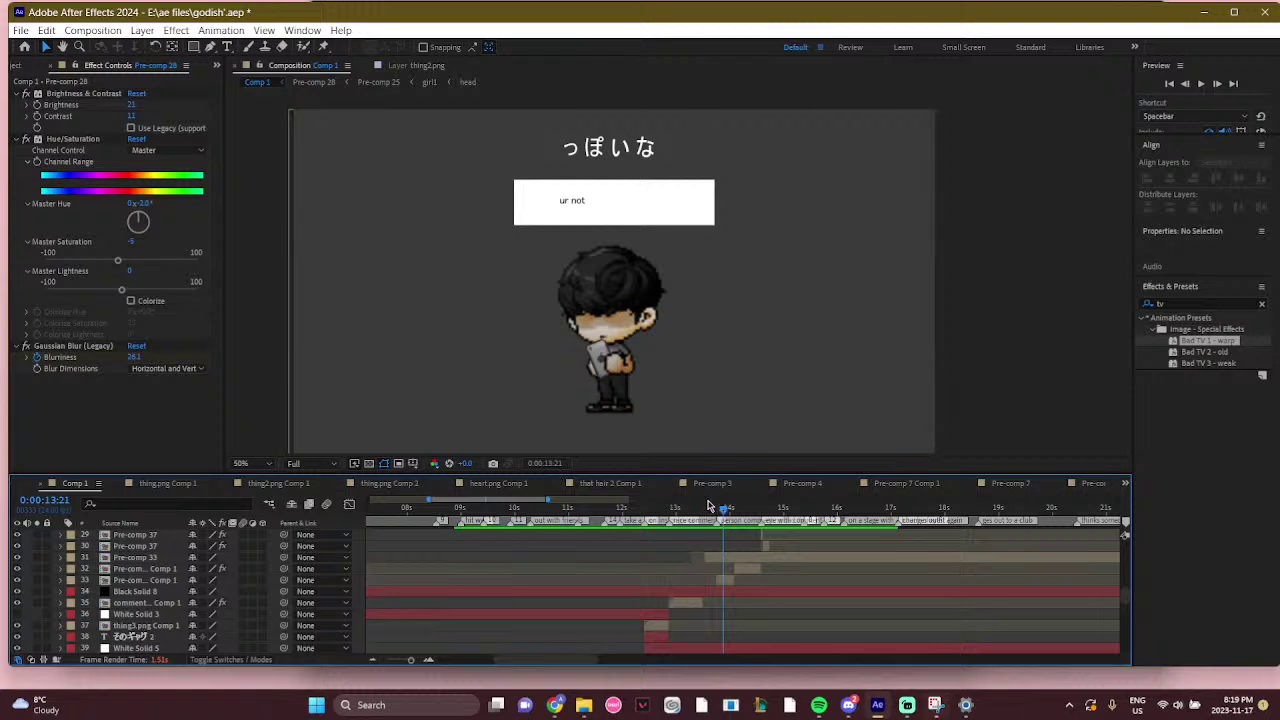
click(711, 512)
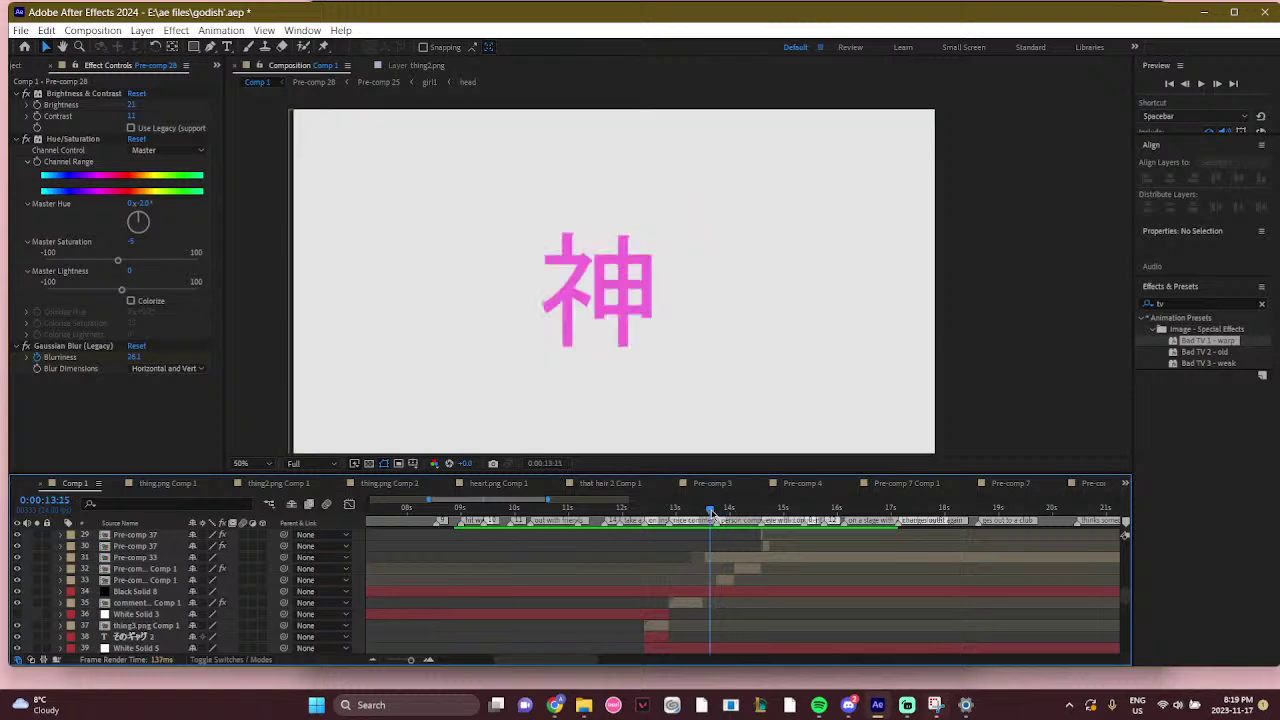
drag(711, 512, 724, 512)
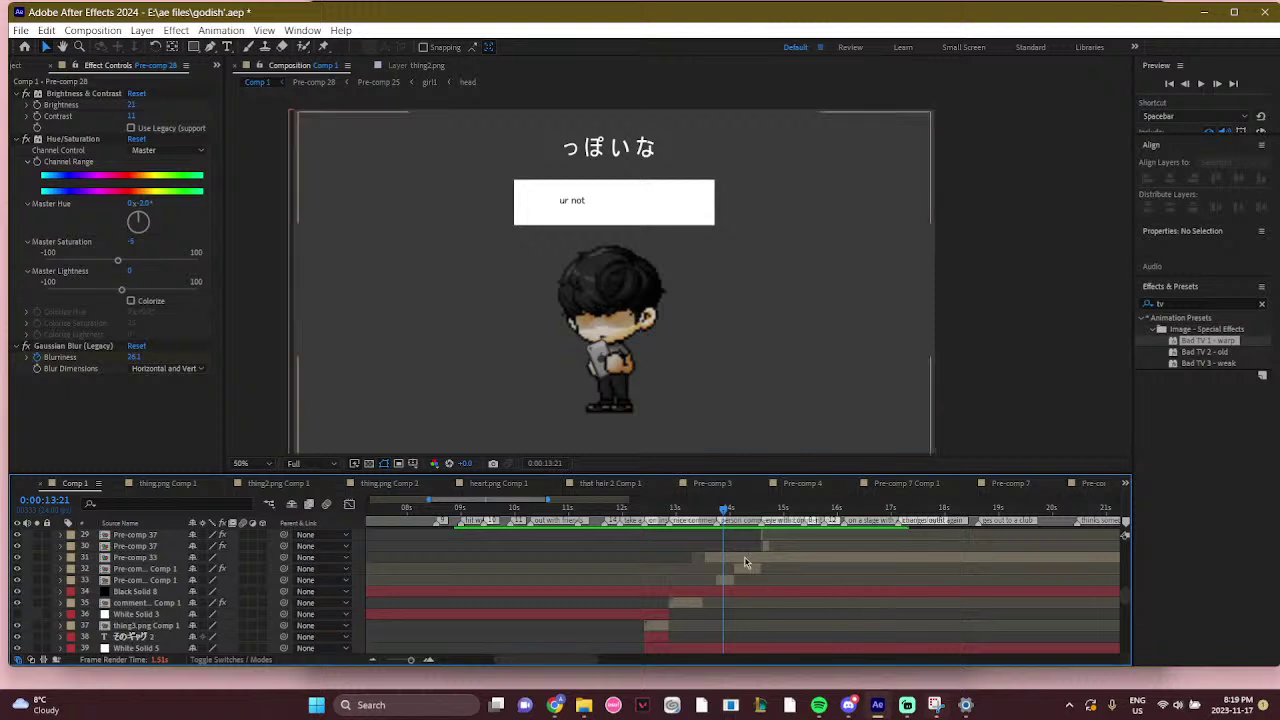
Go to 0:00:13:23 in the boy's comment shot and switch from Pre-comp 3 back to Comp 1
click(728, 510)
mouse_move(728, 510)
mouse_down()
mouse_move(709, 509)
mouse_move(728, 497)
mouse_up()
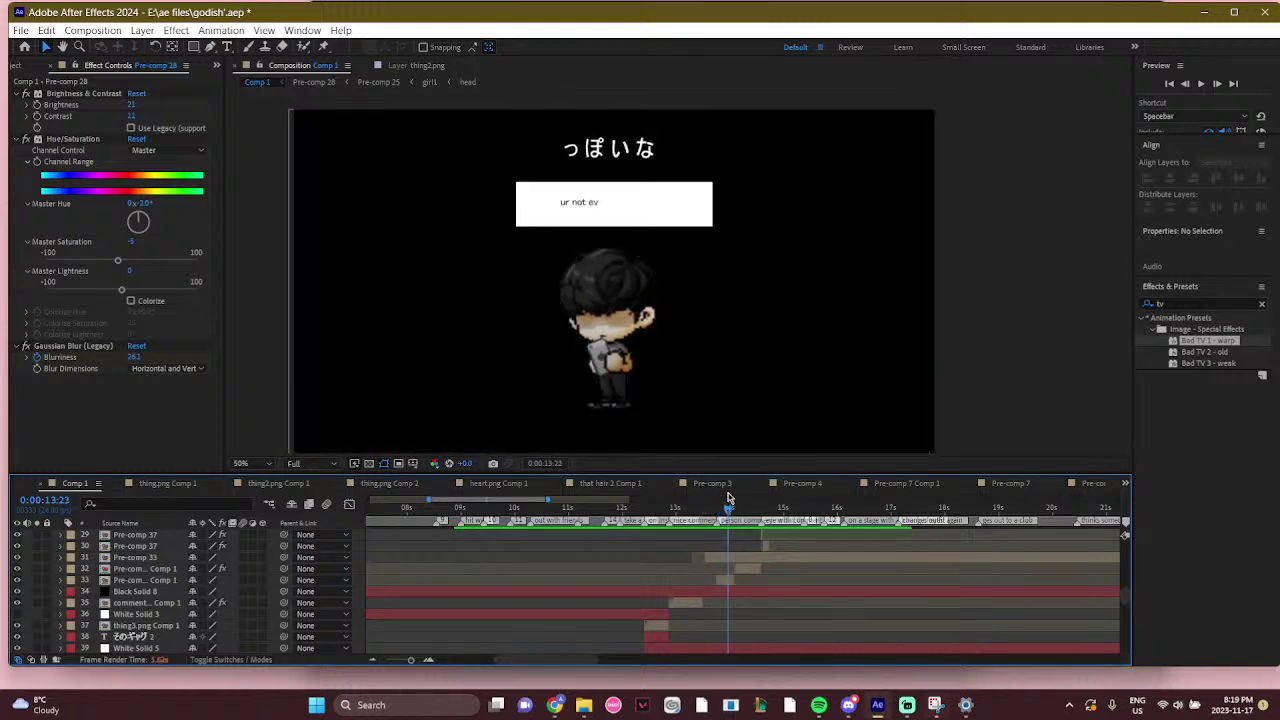
click(727, 489)
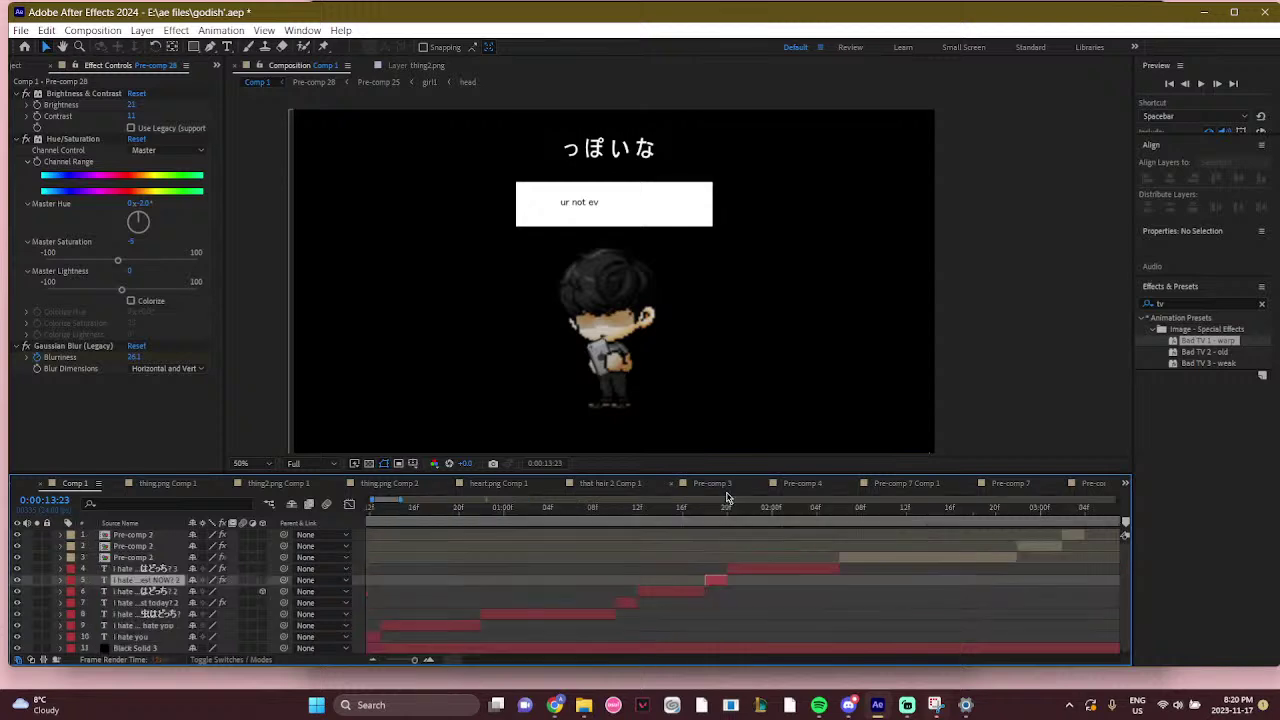
click(262, 84)
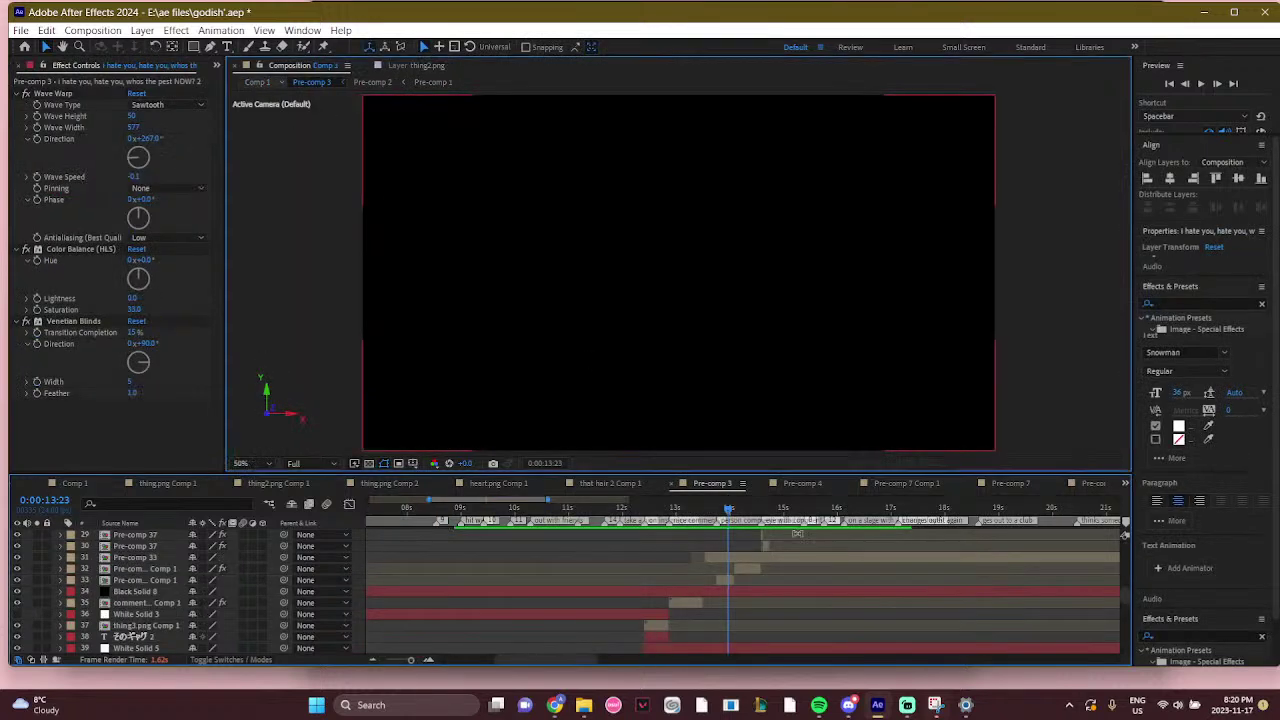
Scrub the boy's typed comment shot through 0:00:14:02 to its blurred ending at 0:00:14:14
click(725, 510)
drag(725, 510, 734, 510)
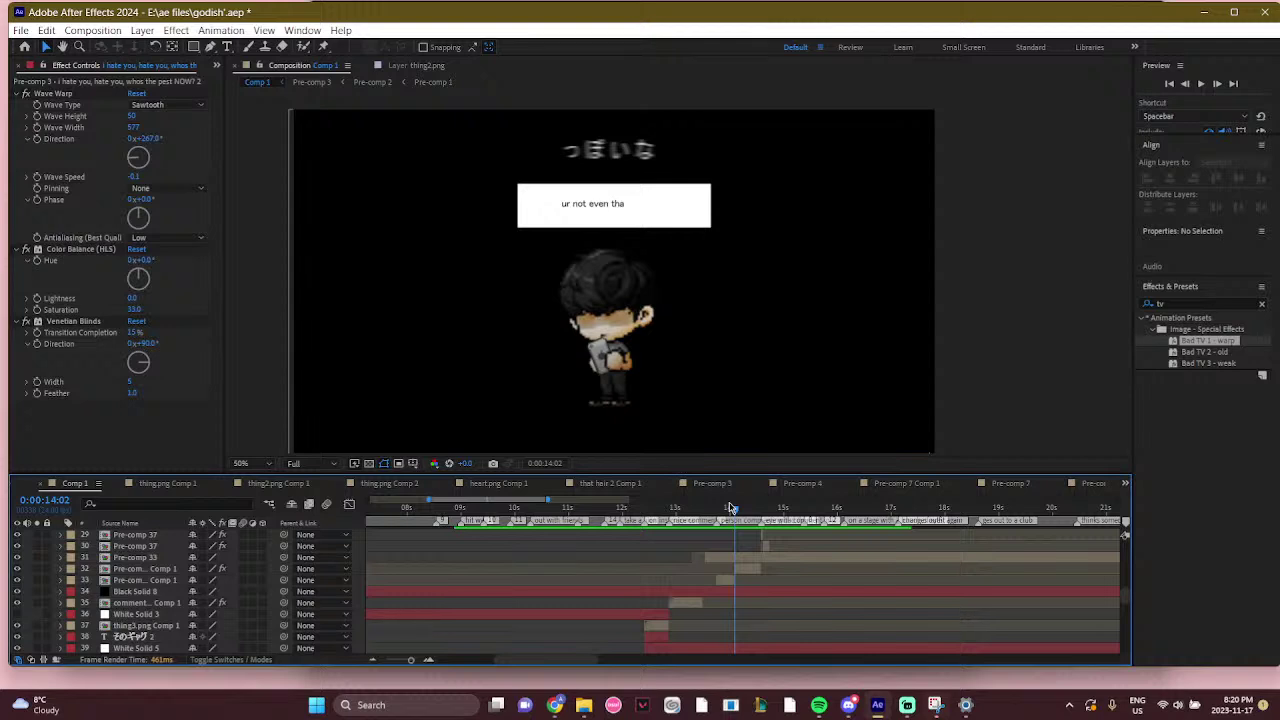
click(731, 510)
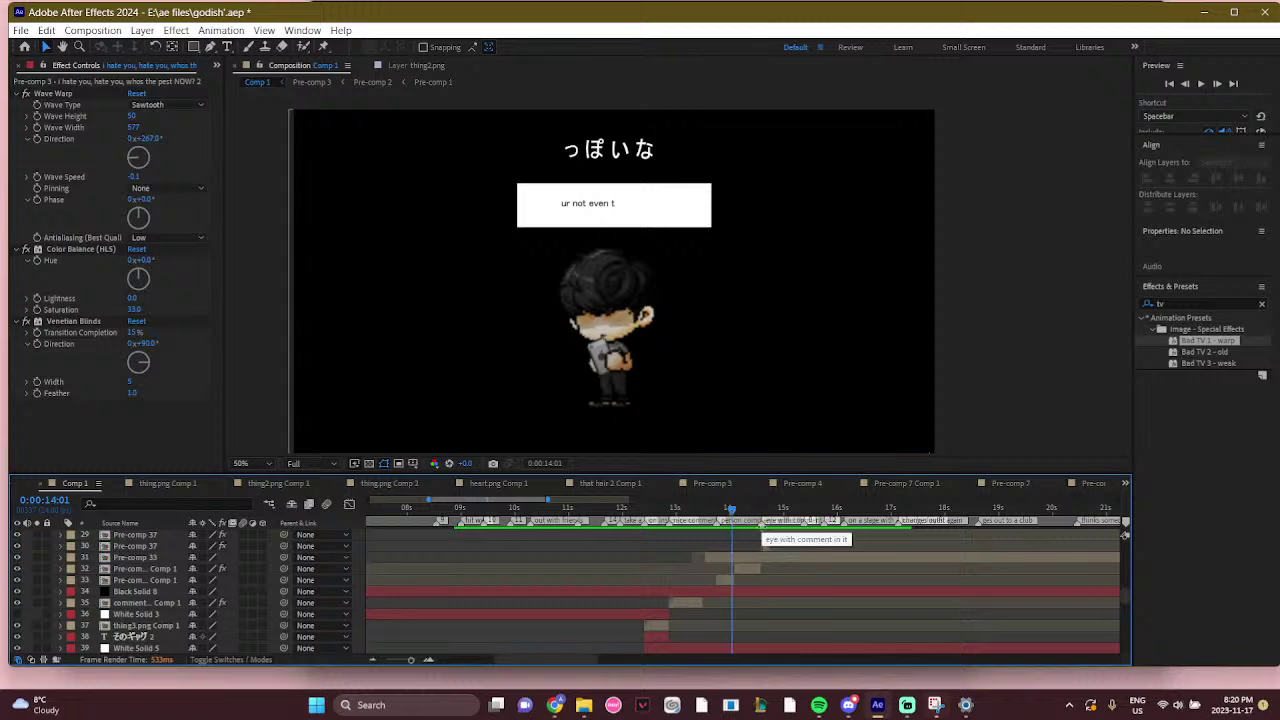
drag(732, 509, 748, 513)
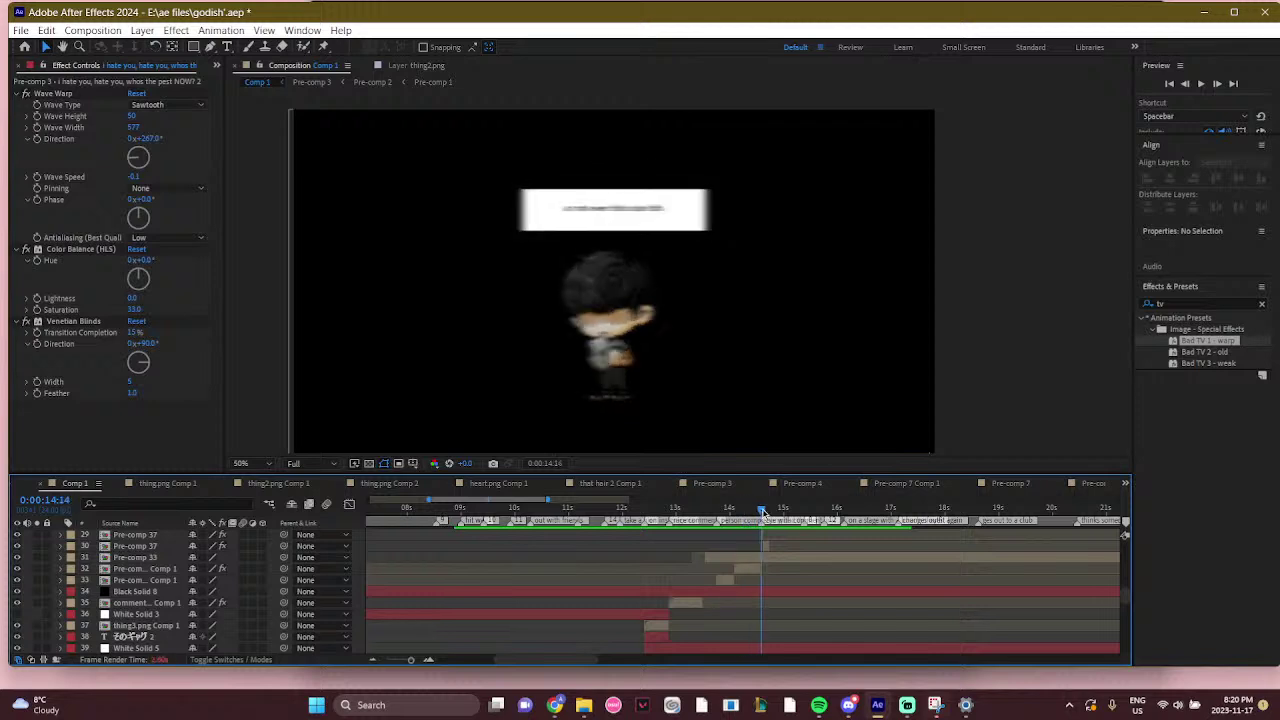
Go back to 0:00:14:08 in the boy's typed comment shot and examine the comment box up close and in full frame
scroll(700, 229, up, 2)
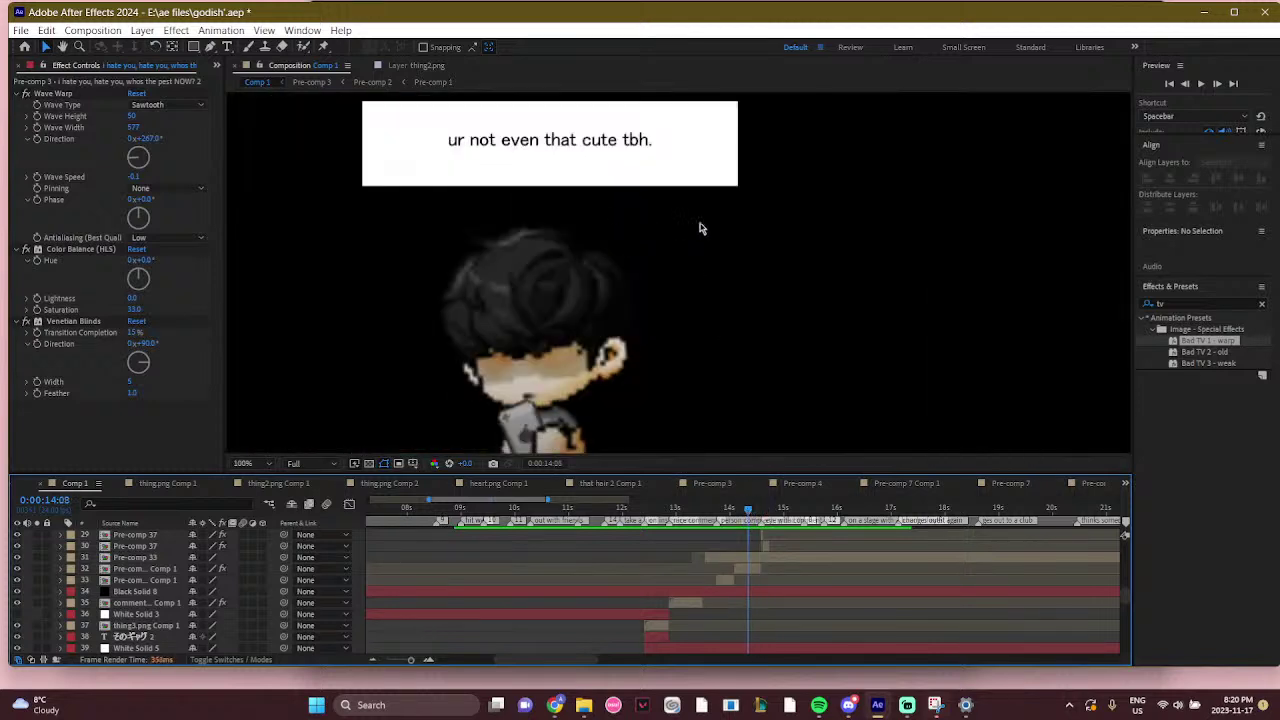
scroll(763, 334, up, 2)
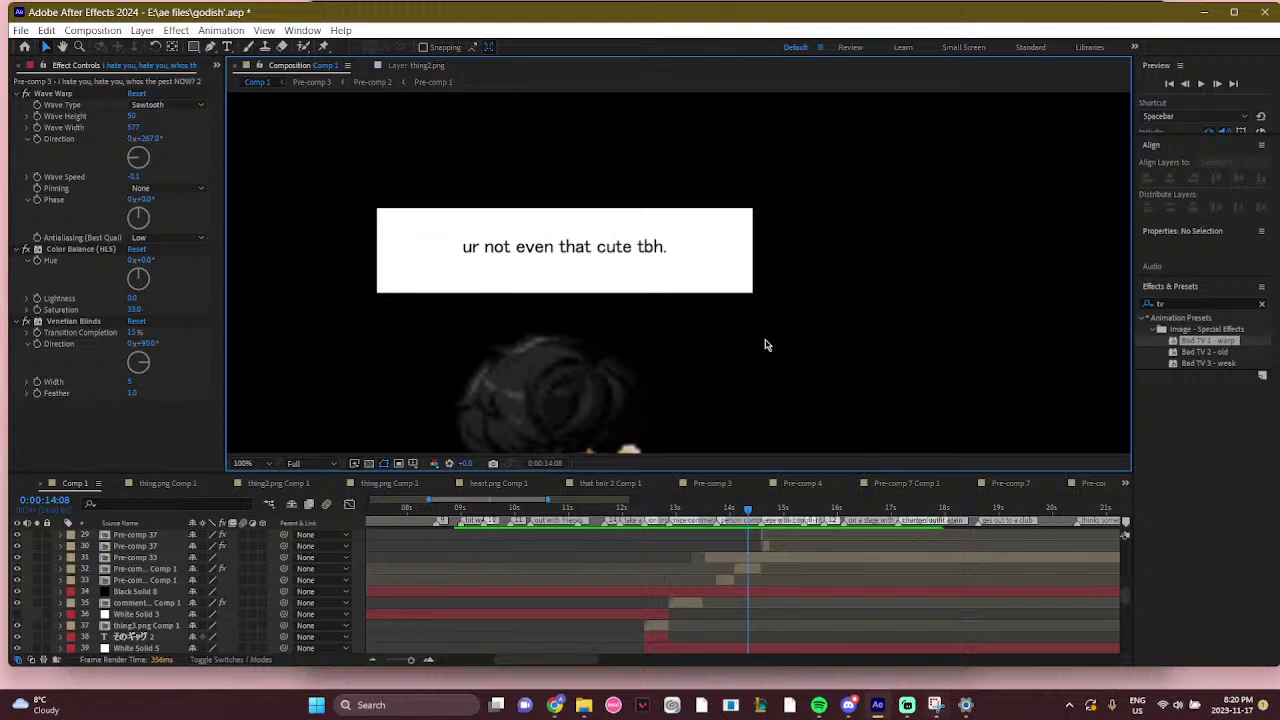
scroll(767, 345, down, 4)
scroll(774, 349, up, 2)
drag(769, 343, 817, 266)
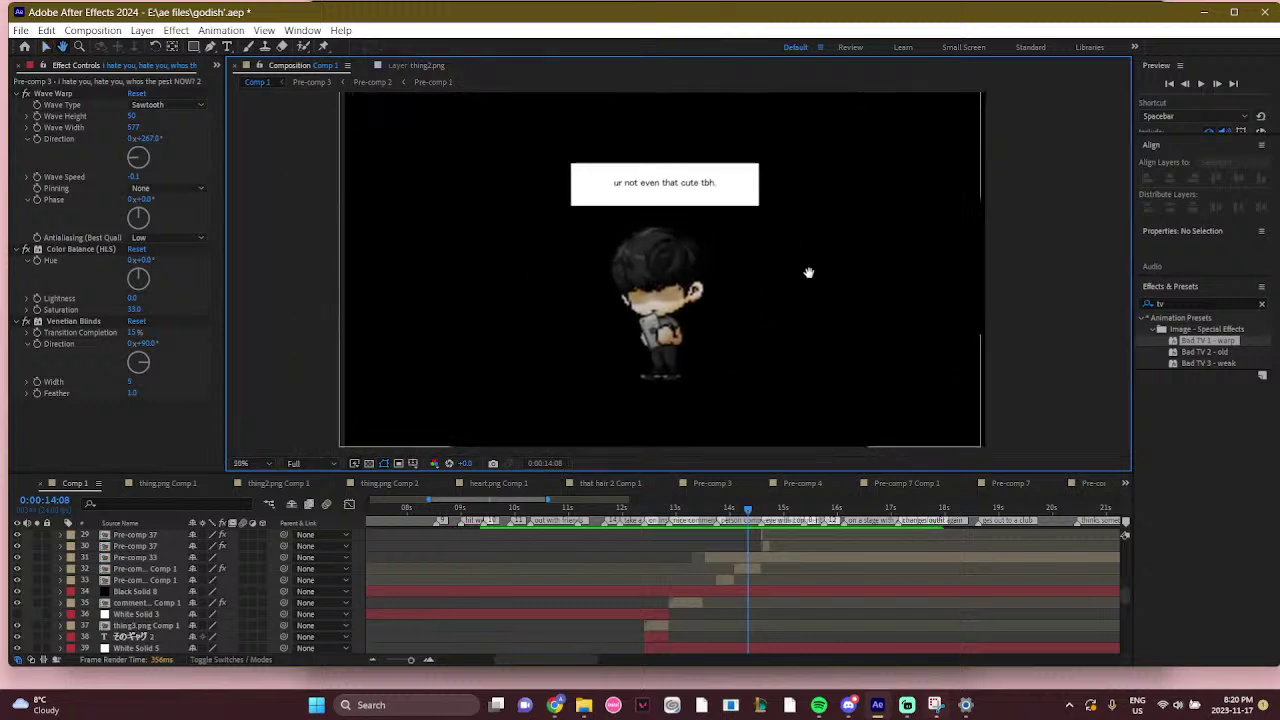
scroll(802, 289, down, 2)
scroll(802, 289, up, 2)
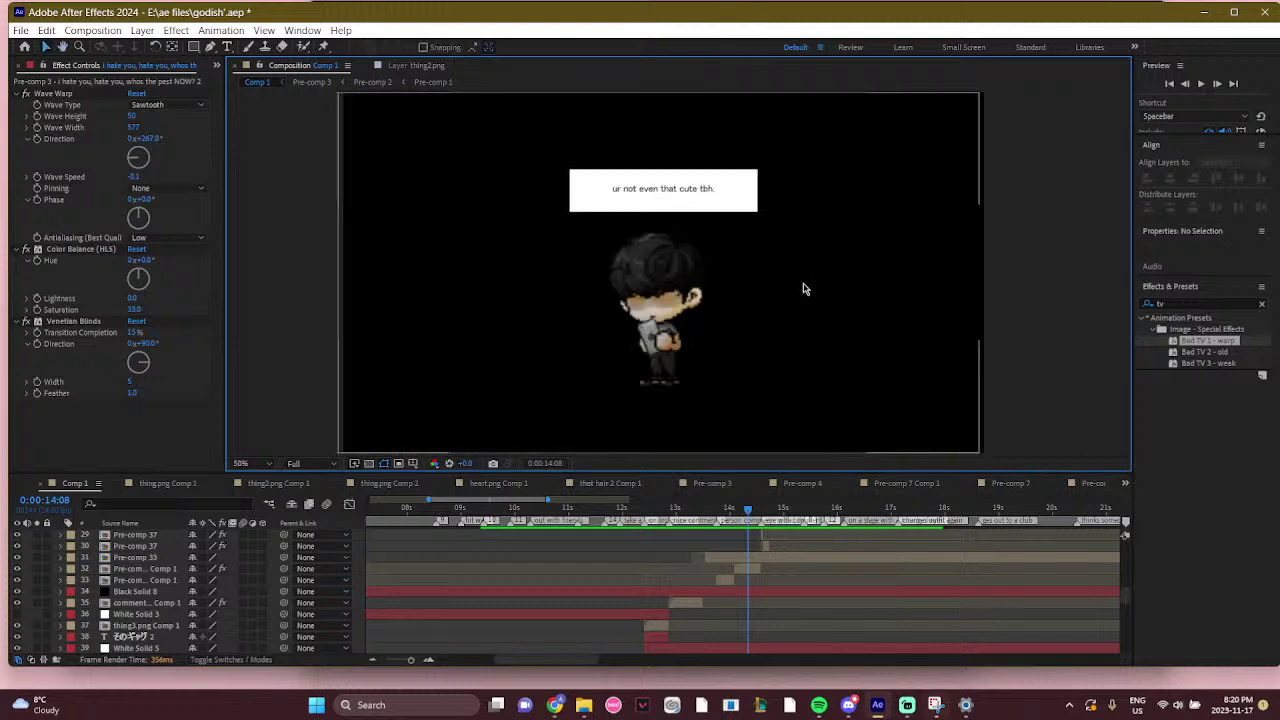
Scrub past the eye close-up at 0:00:14:21 and the ぽいな text at 0:00:15:12 to the stage shot at 0:00:16:05
drag(568, 661, 597, 661)
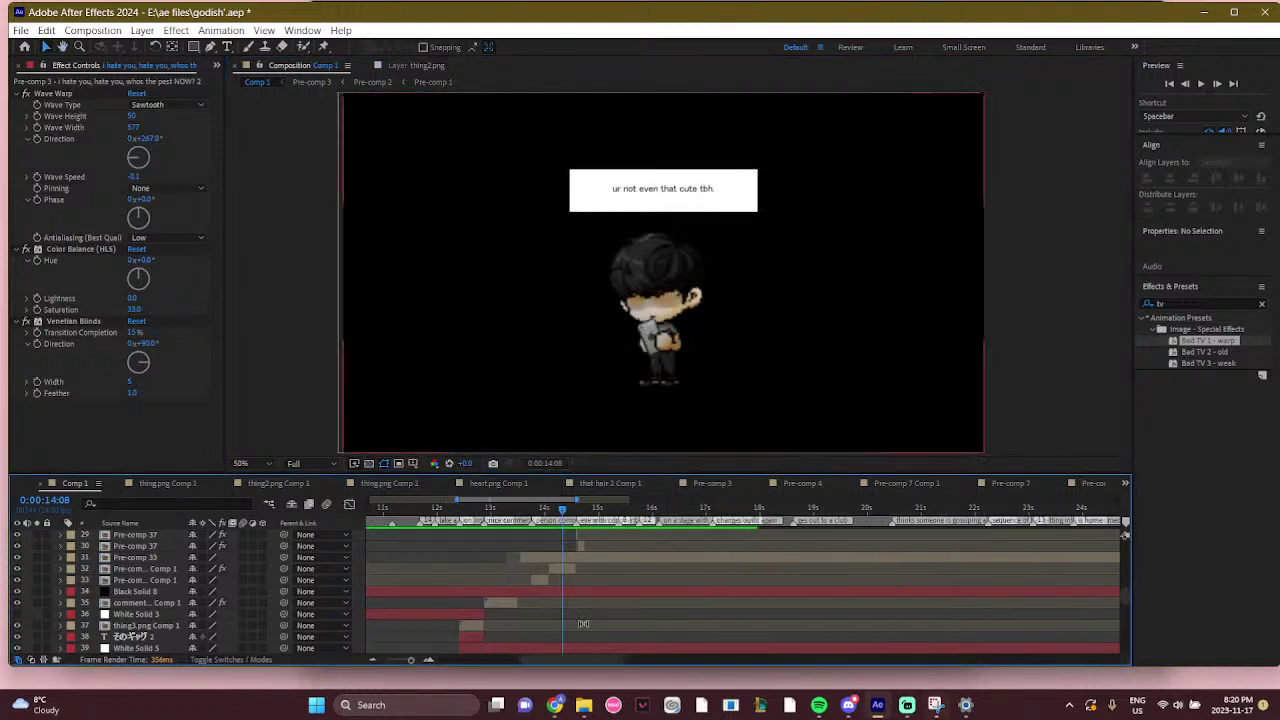
scroll(594, 543, up, 4)
mouse_move(597, 511)
mouse_down()
mouse_move(576, 516)
mouse_move(593, 511)
mouse_up()
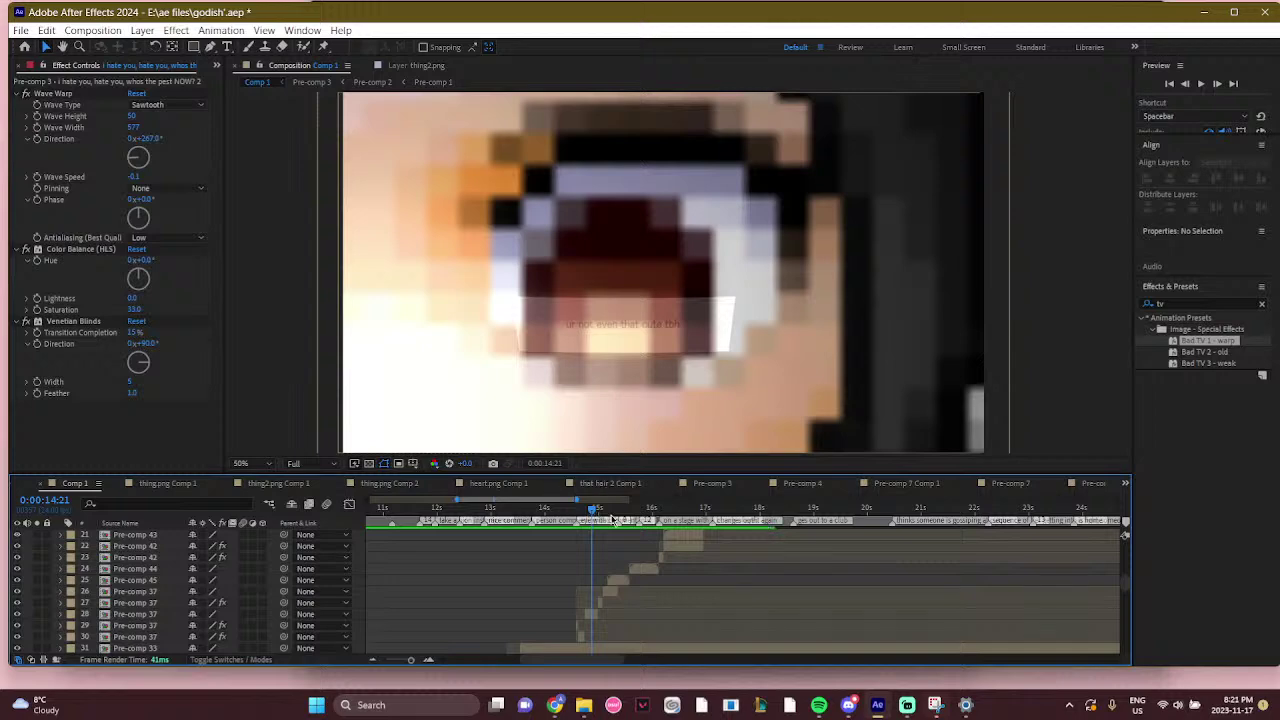
drag(603, 511, 627, 507)
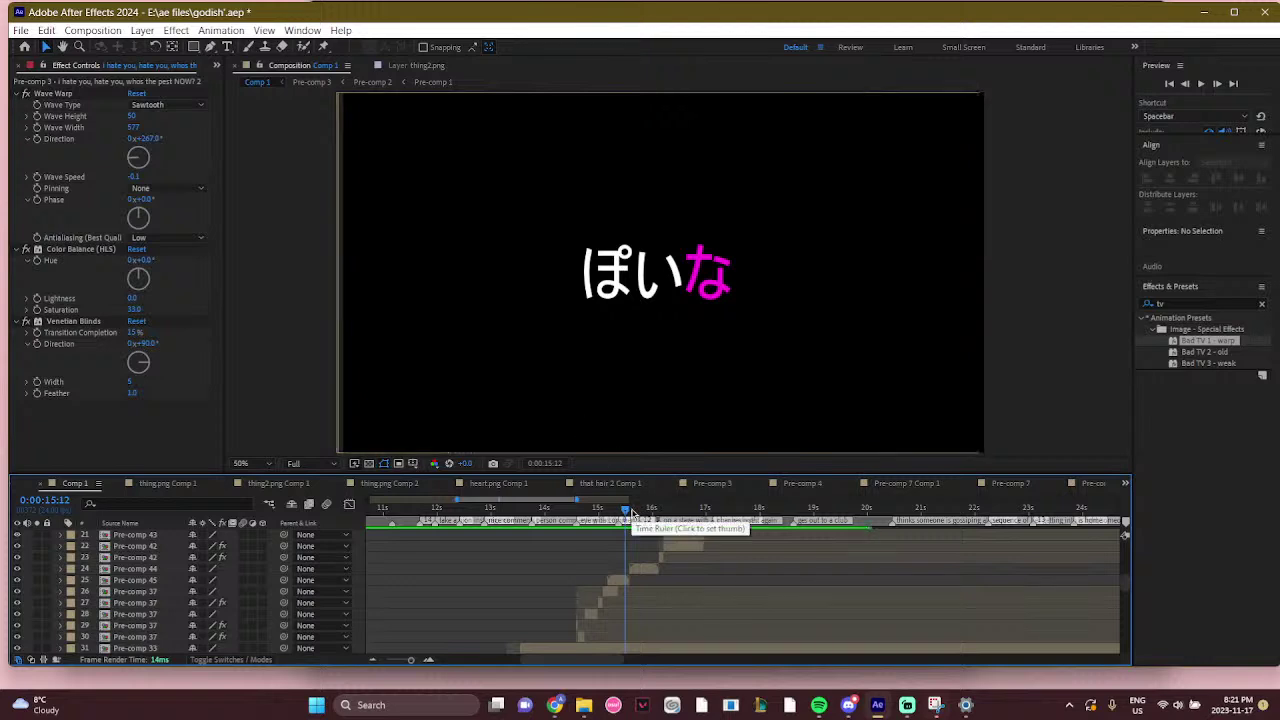
drag(633, 512, 664, 510)
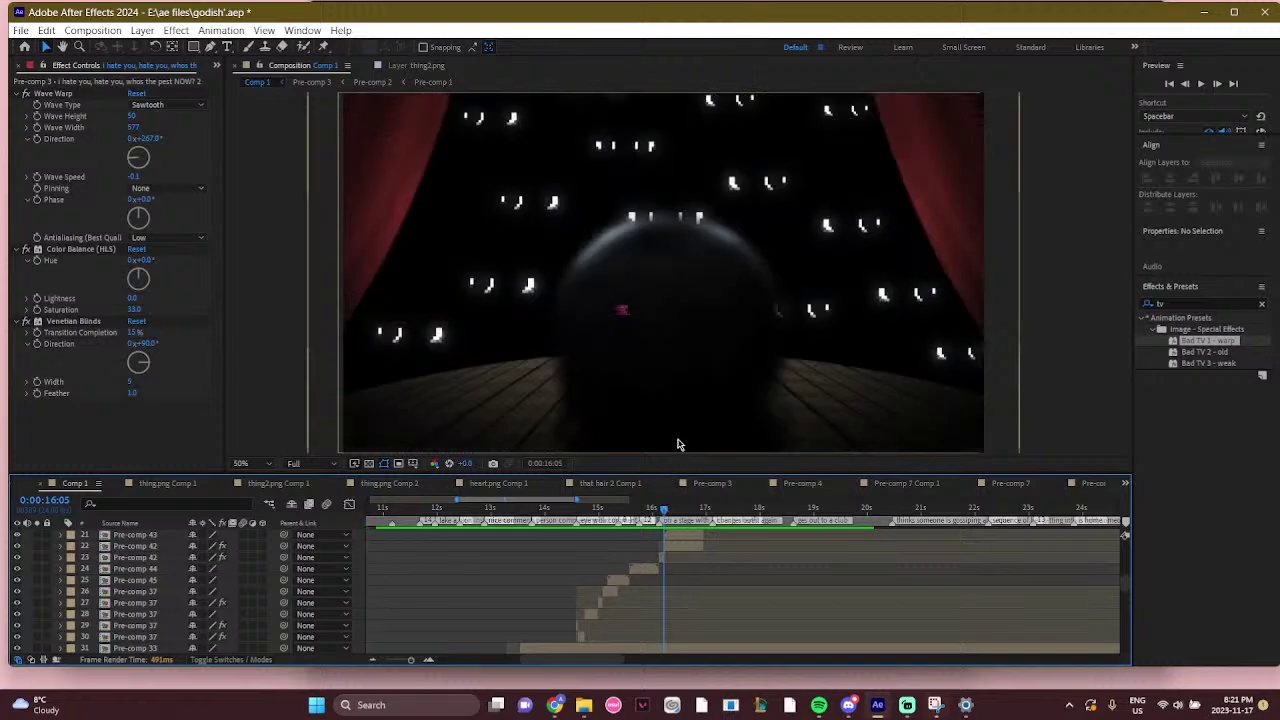
Switch to the browser showing the YouTube video "Hated by Life Itself | smmv" and place its window over After Effects
click(584, 704)
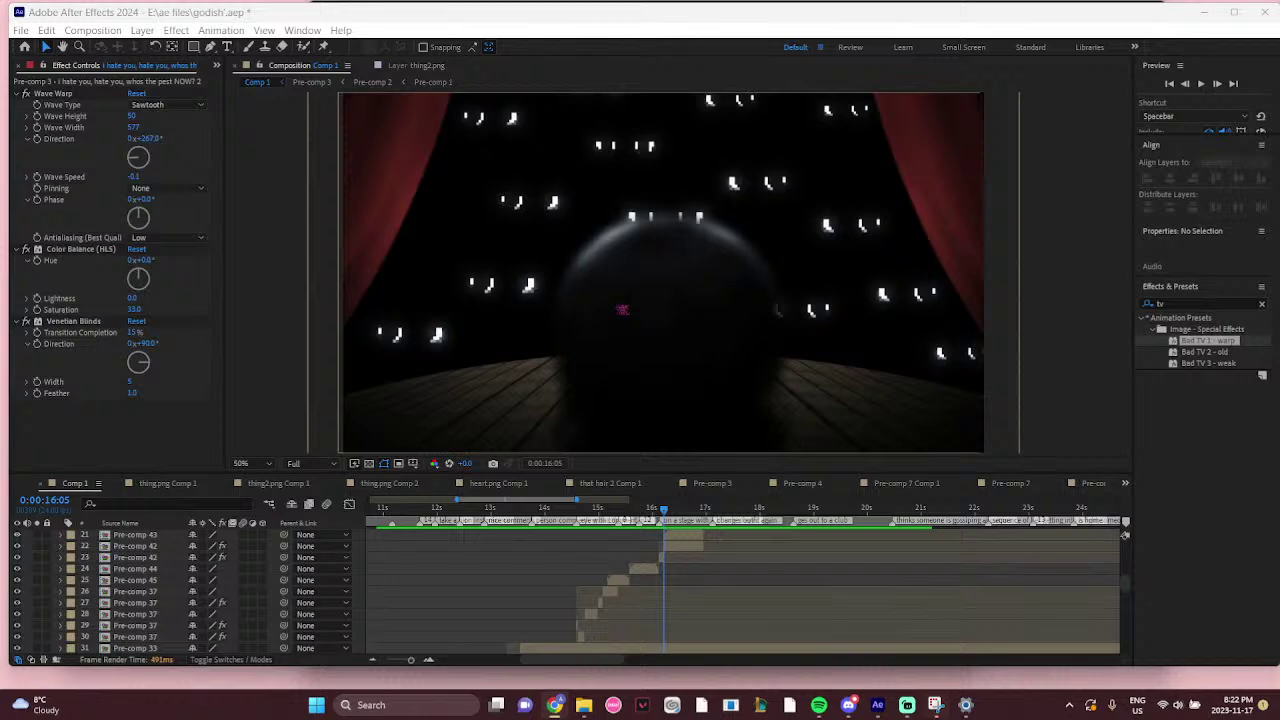
key(alt+Tab)
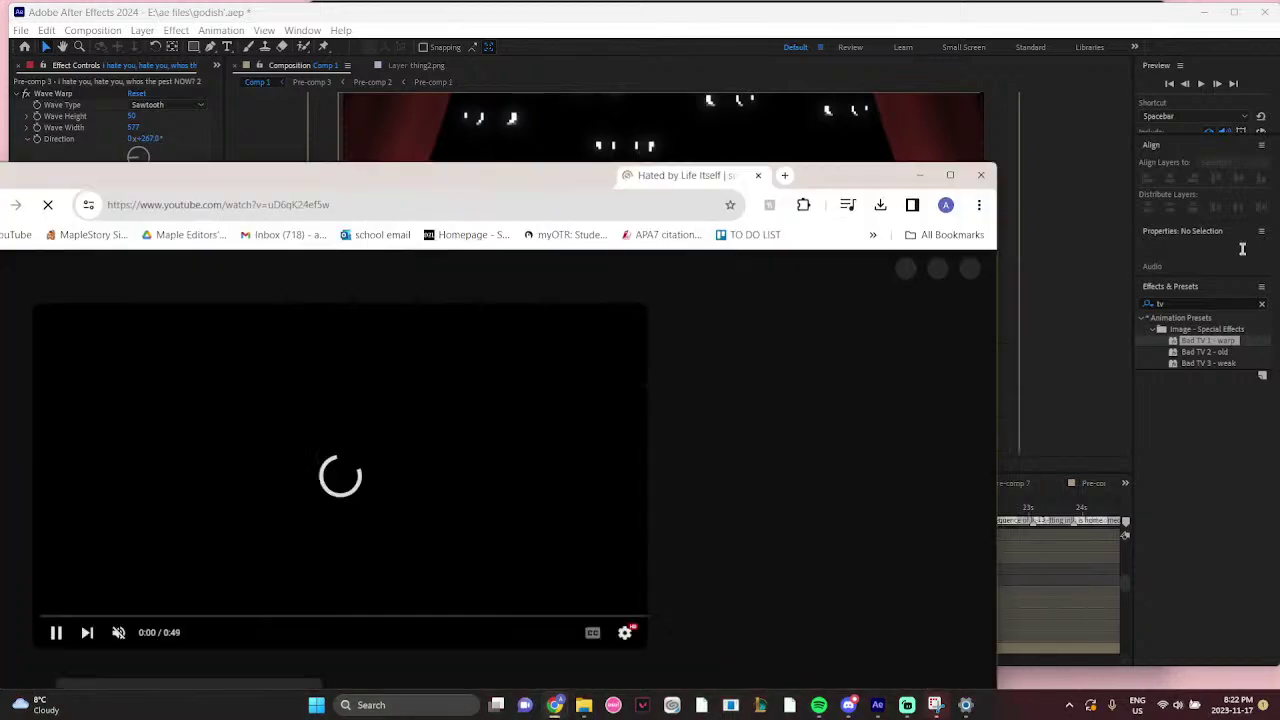
key(super+Right)
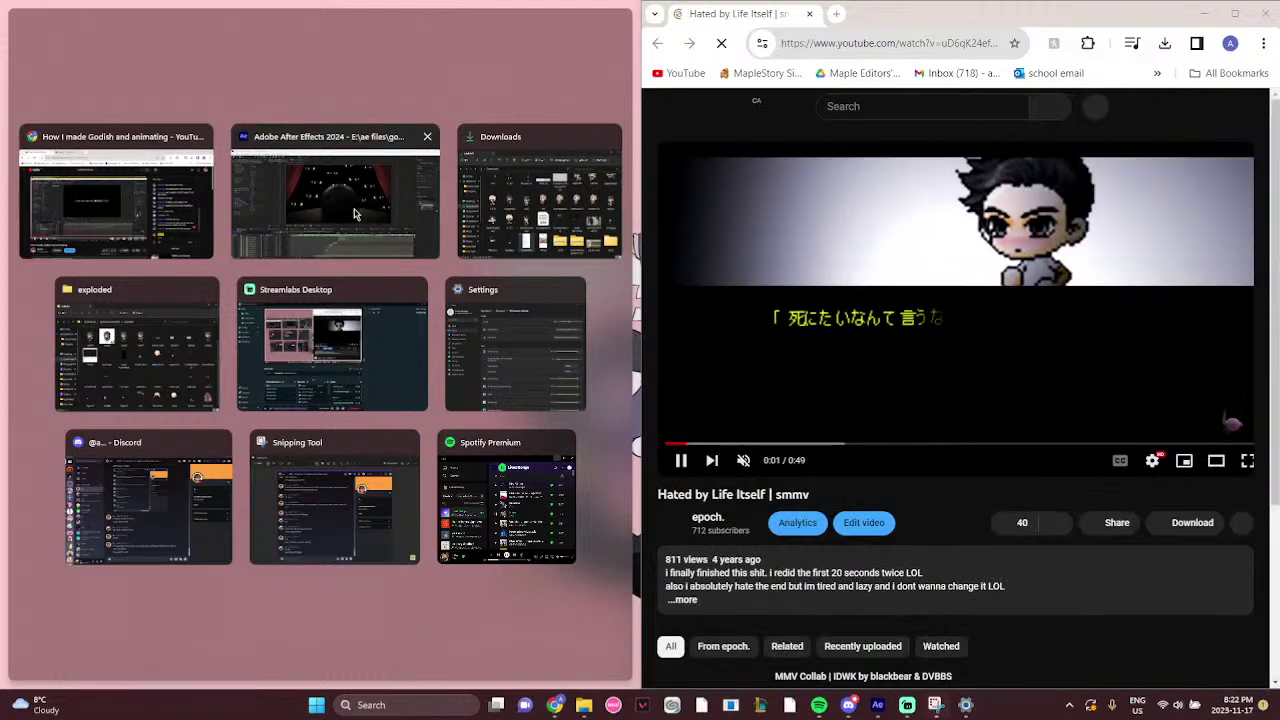
drag(945, 14, 947, 43)
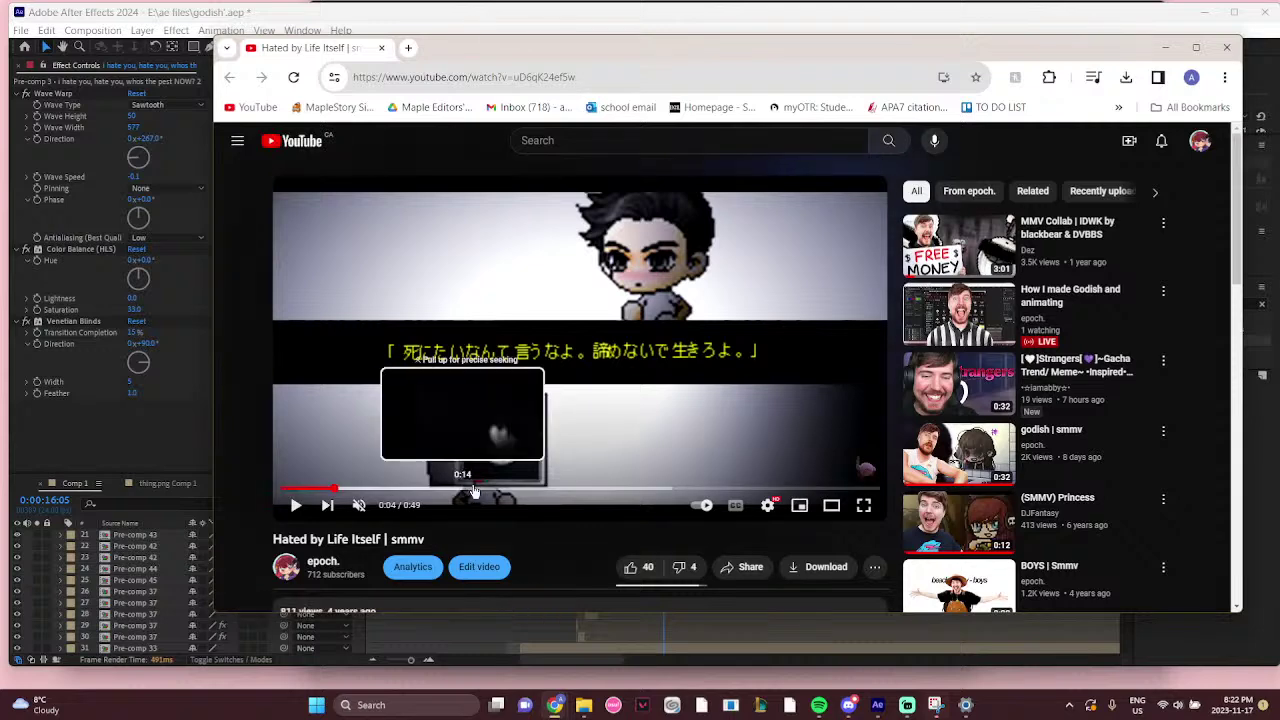
Play the stage scene of the older video from 0:21 and pause it at 0:23
click(545, 490)
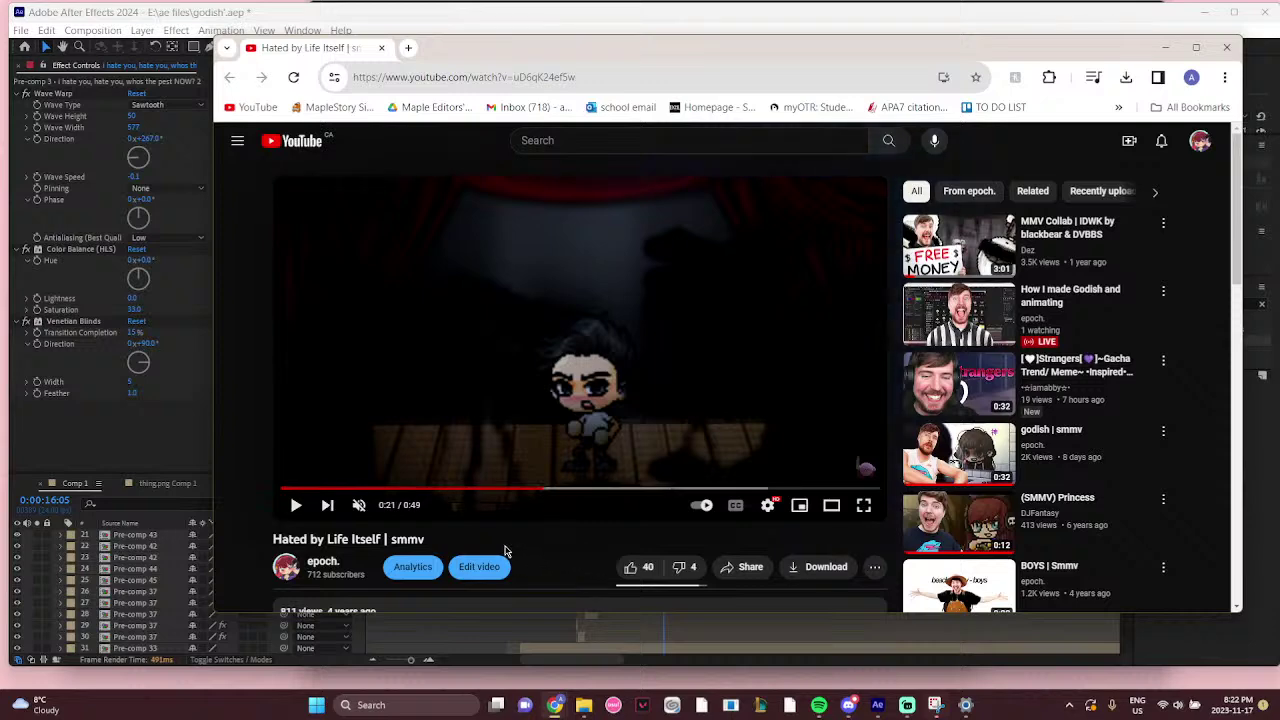
click(293, 507)
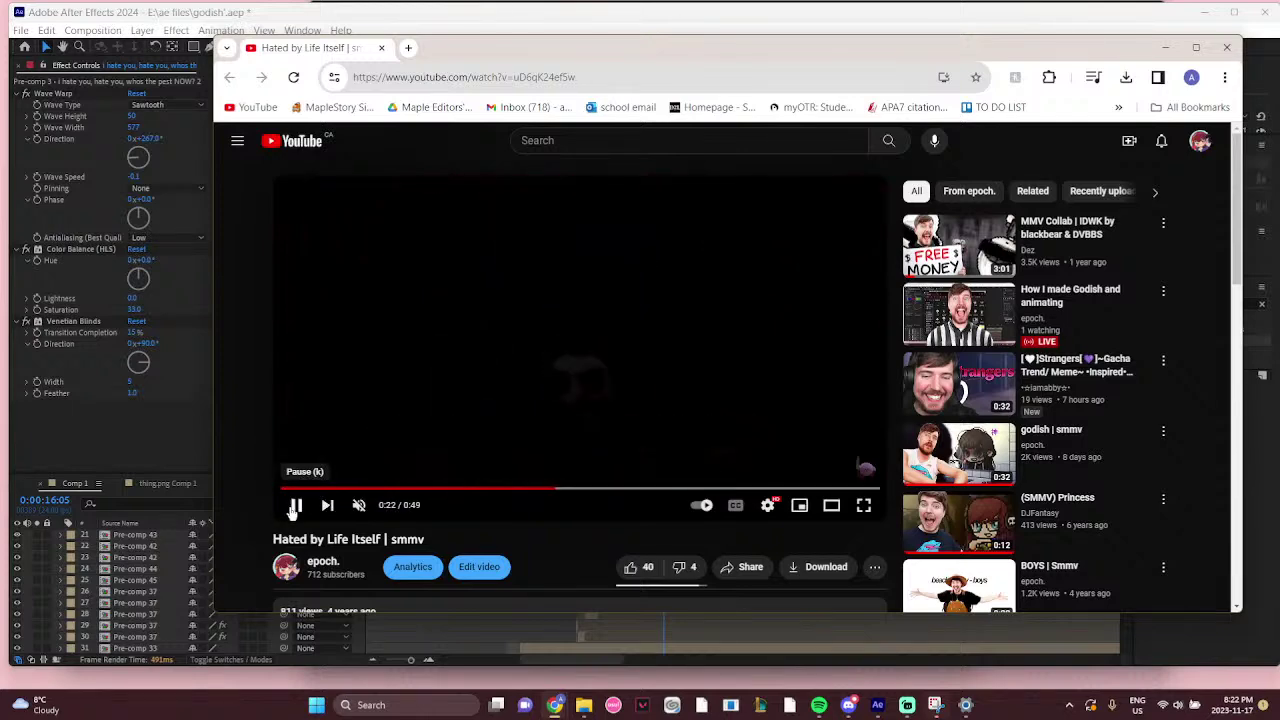
click(293, 507)
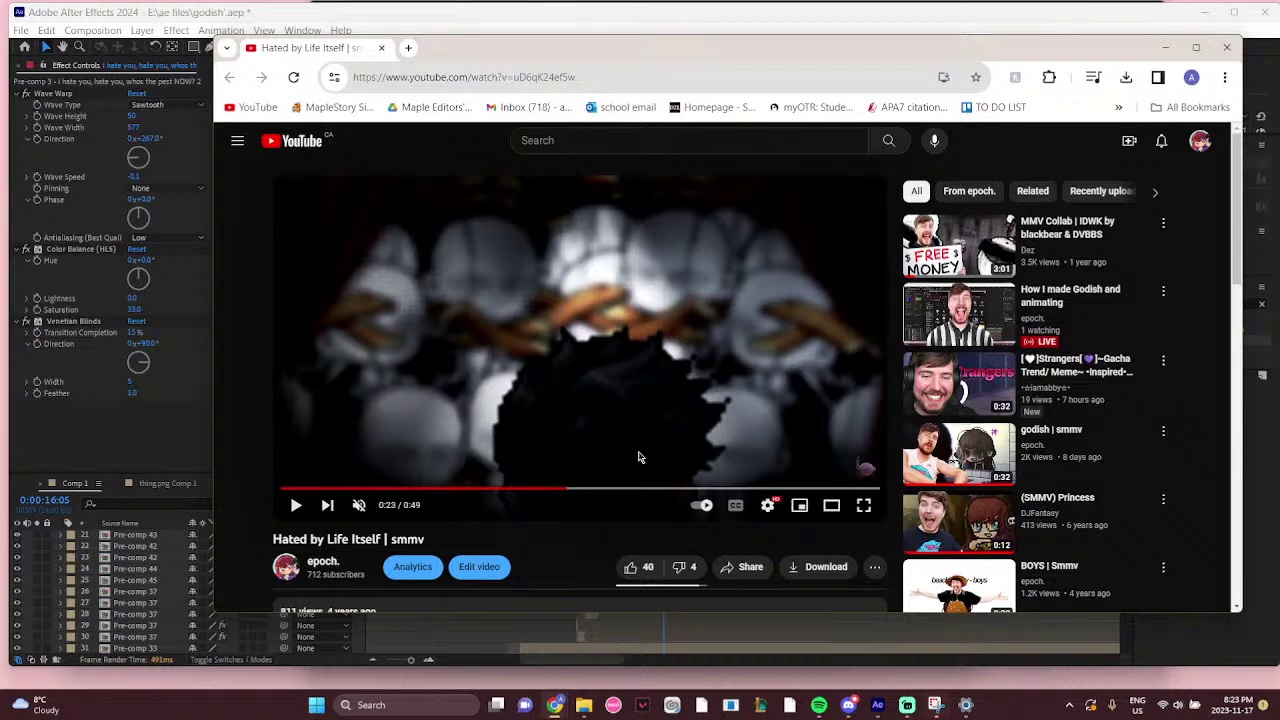
Return to After Effects, open Pre-comp 42 from Comp 1, and view its stage shot at 0:00:16:16
click(187, 449)
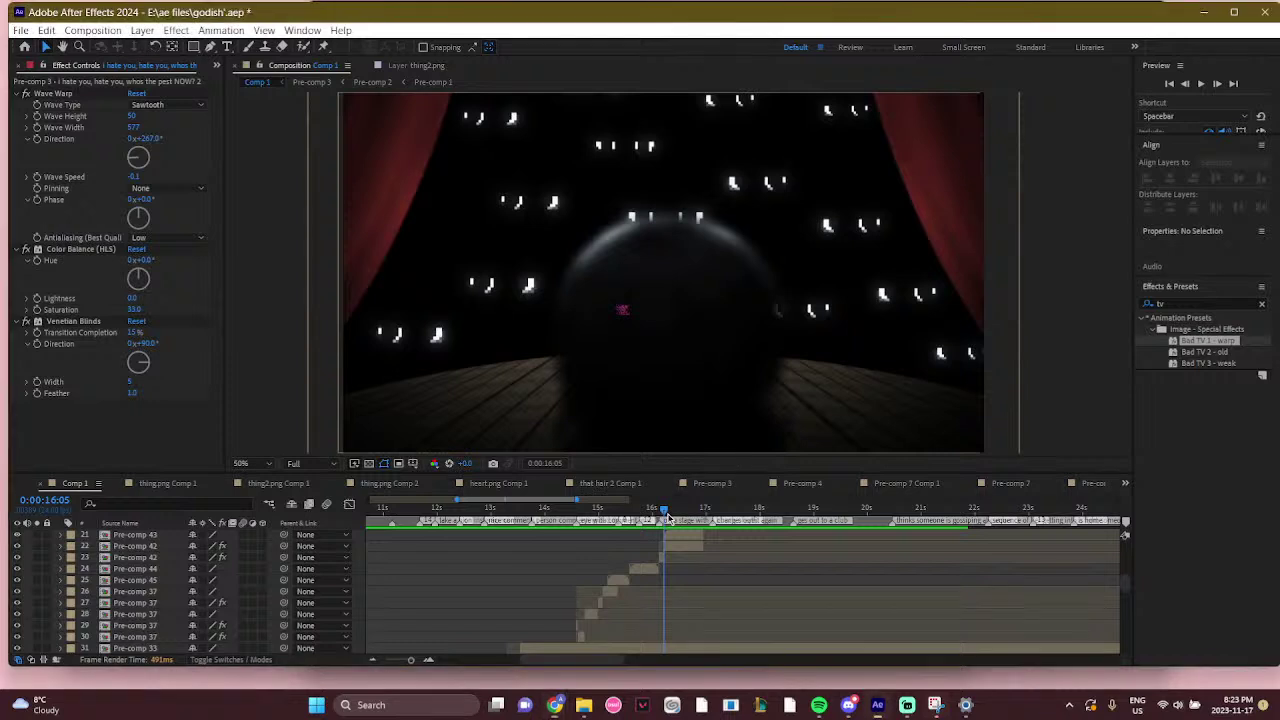
click(712, 483)
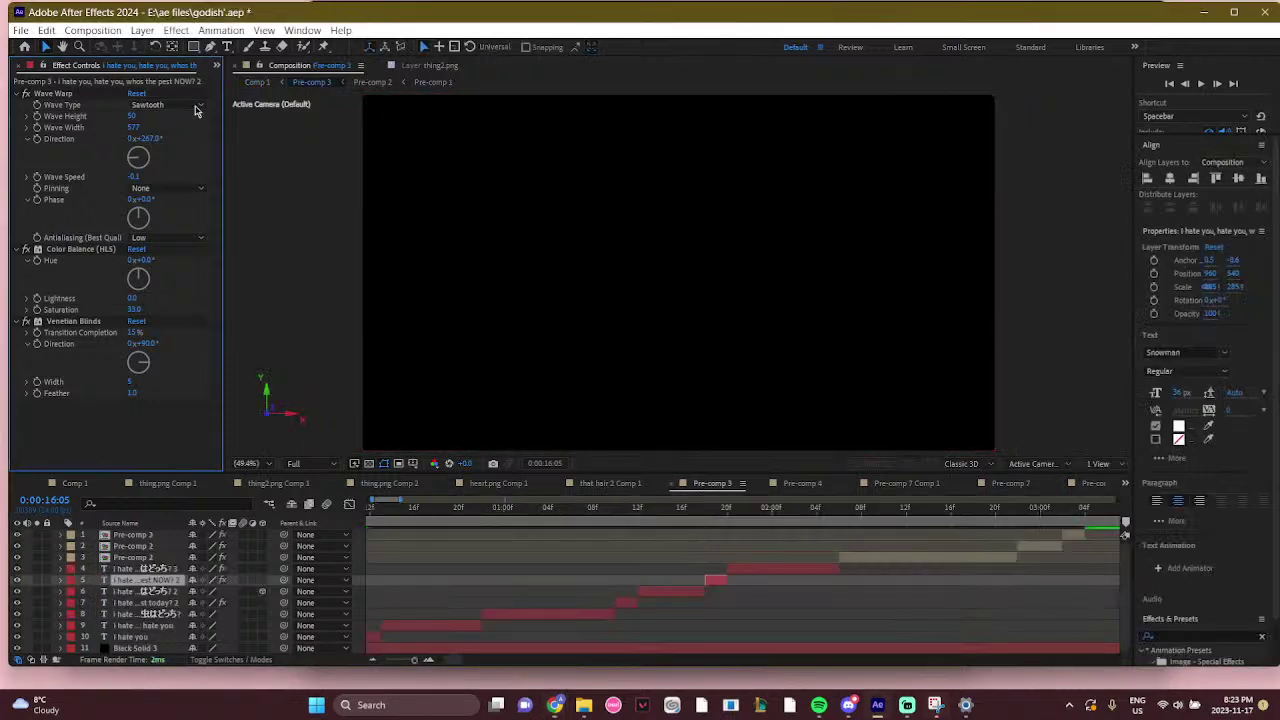
key(shift+Escape)
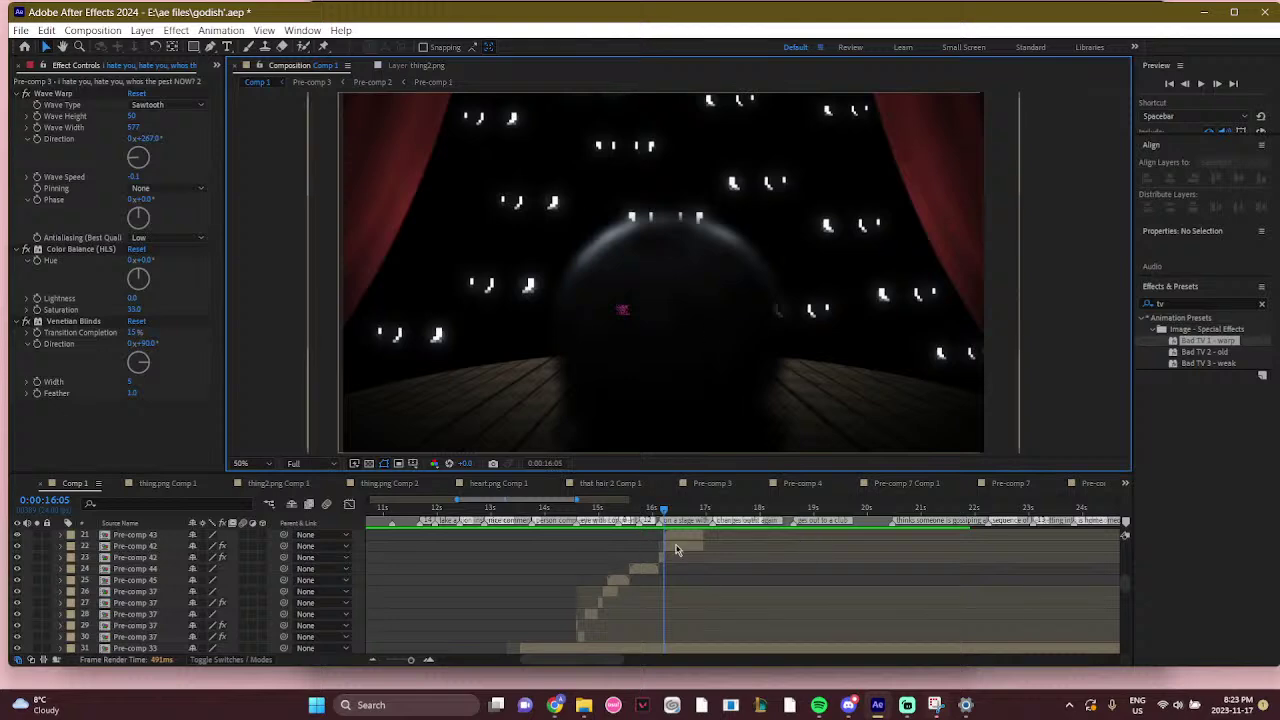
double_click(676, 549)
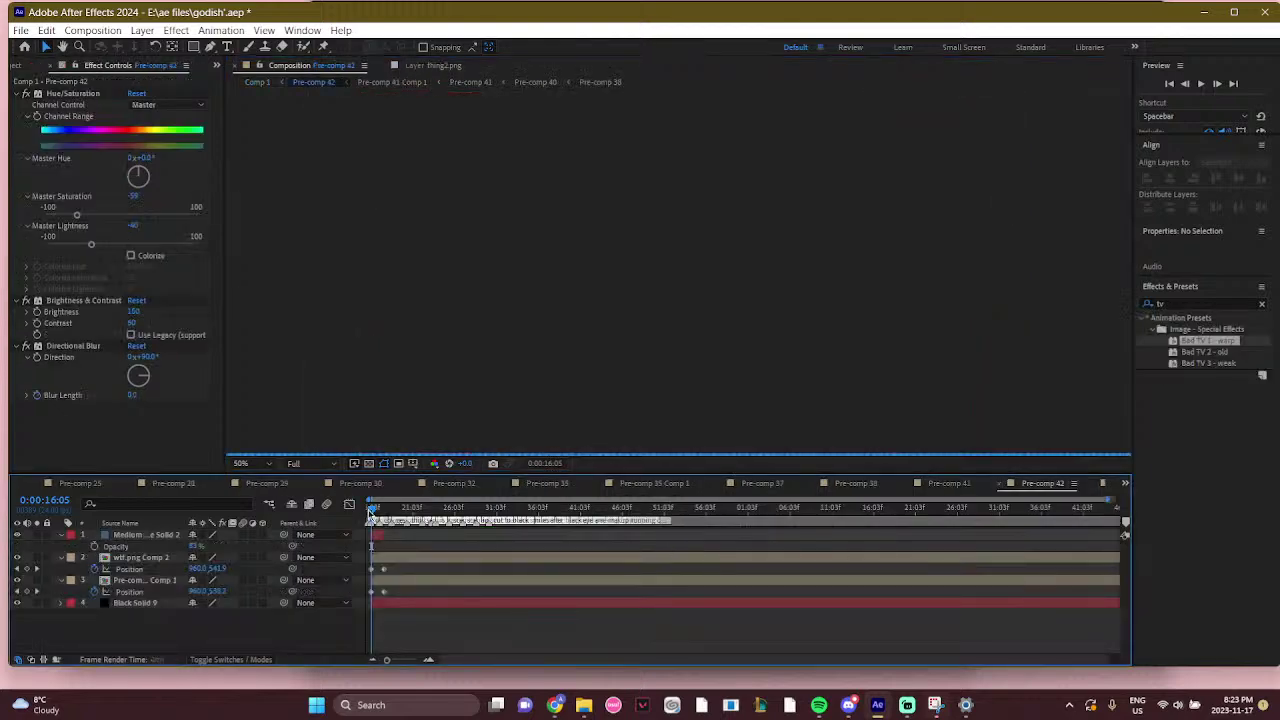
click(429, 661)
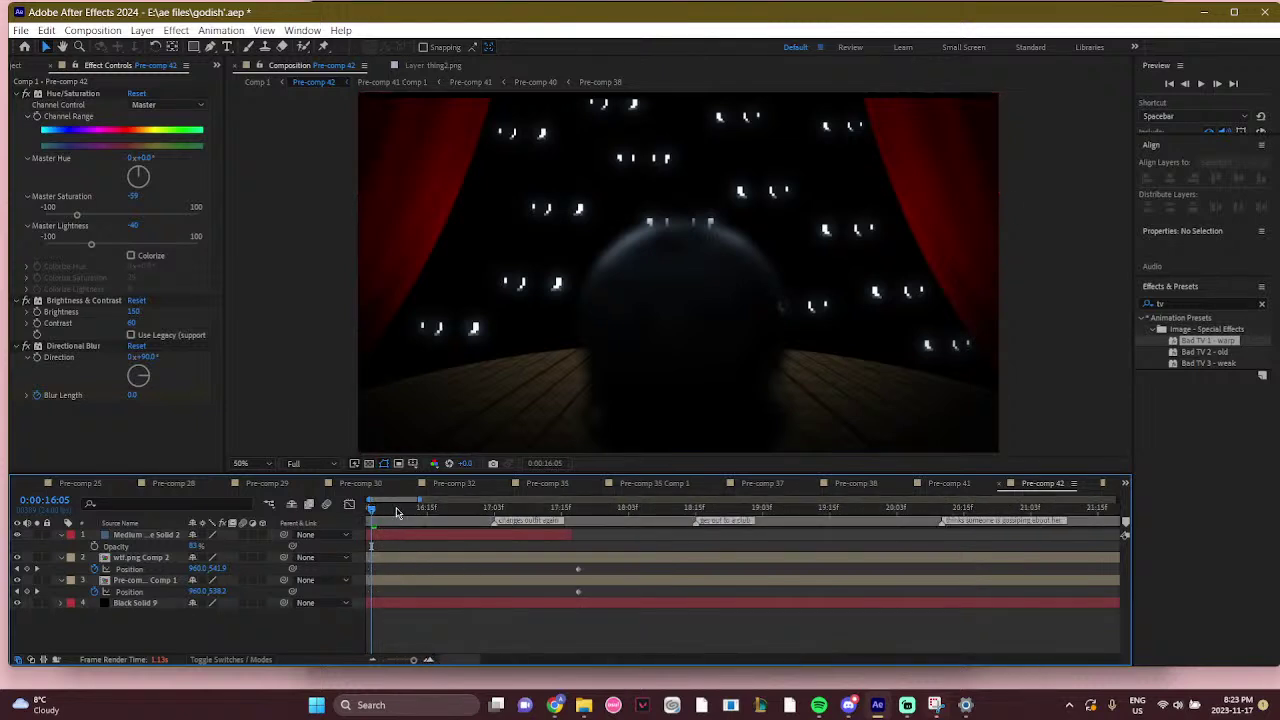
click(431, 508)
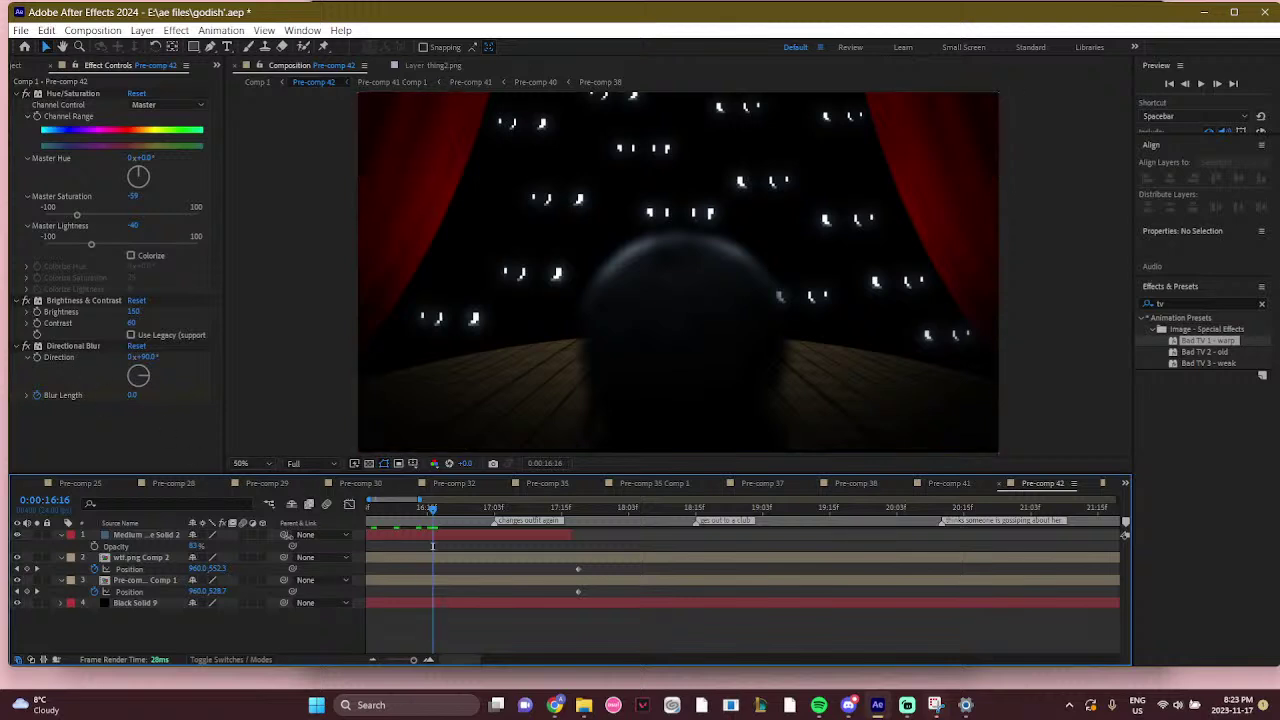
Inspect the layers of Pre-comp 42, then open the nested Pre-comp 41 Comp 1 and Pre-comp 41
click(418, 584)
click(430, 560)
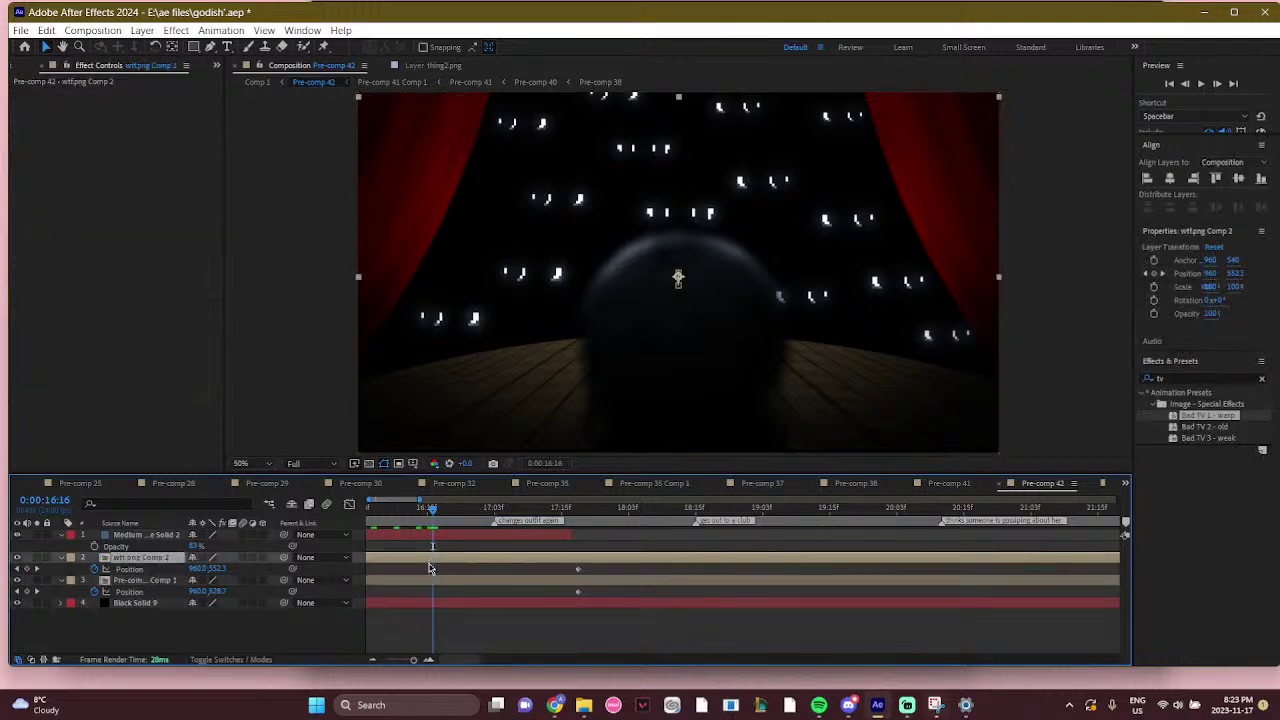
double_click(429, 582)
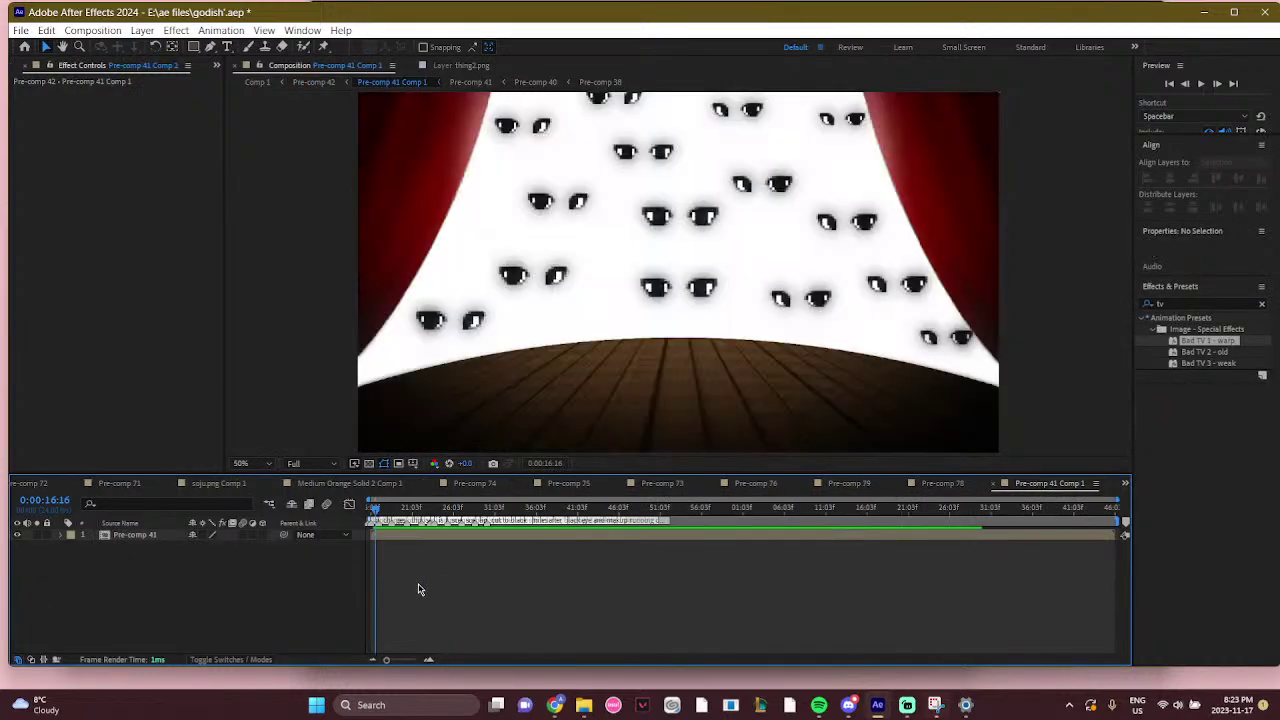
click(113, 534)
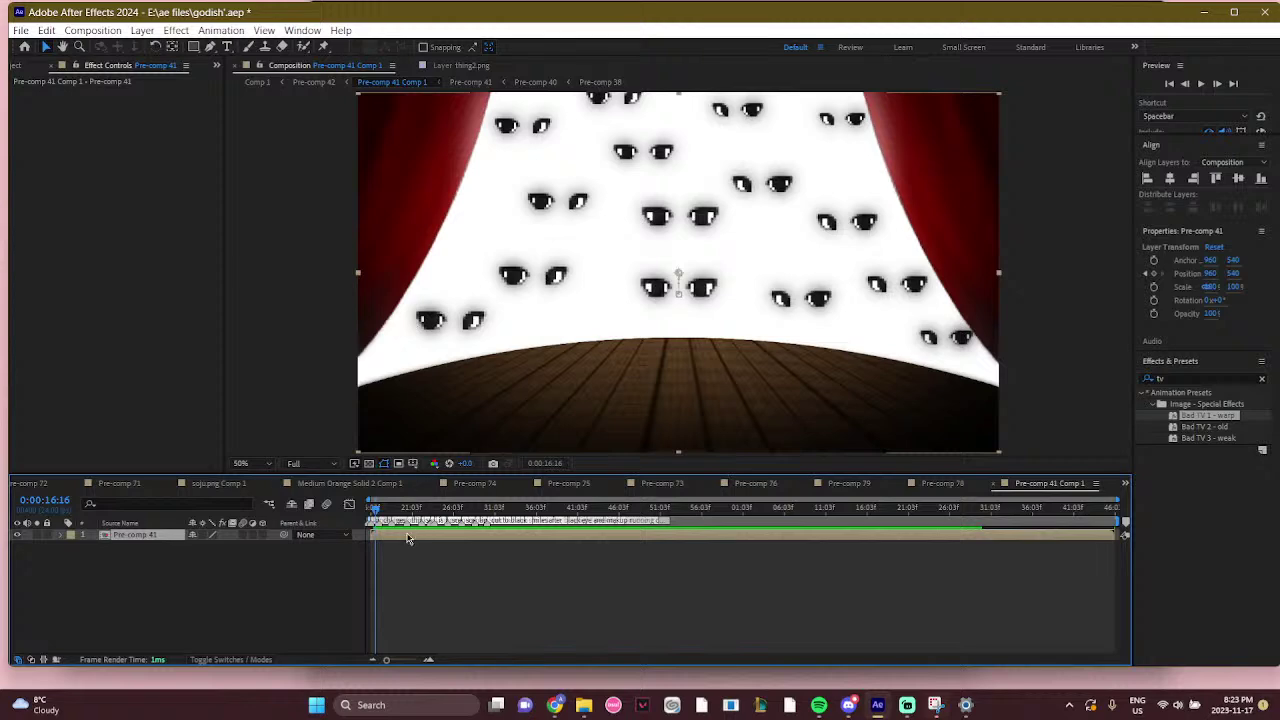
double_click(411, 535)
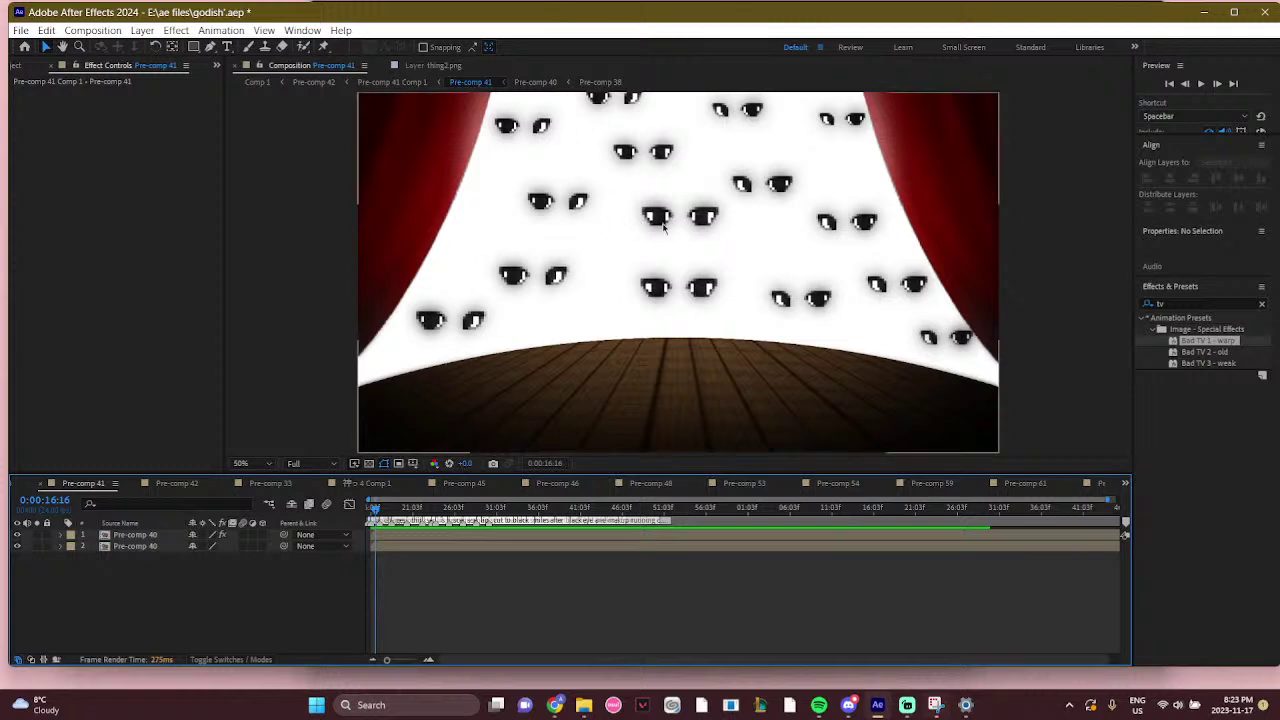
Check the blur and brightness effects on the masked upper Pre-comp 40 layer, then open Pre-comp 40
double_click(140, 543)
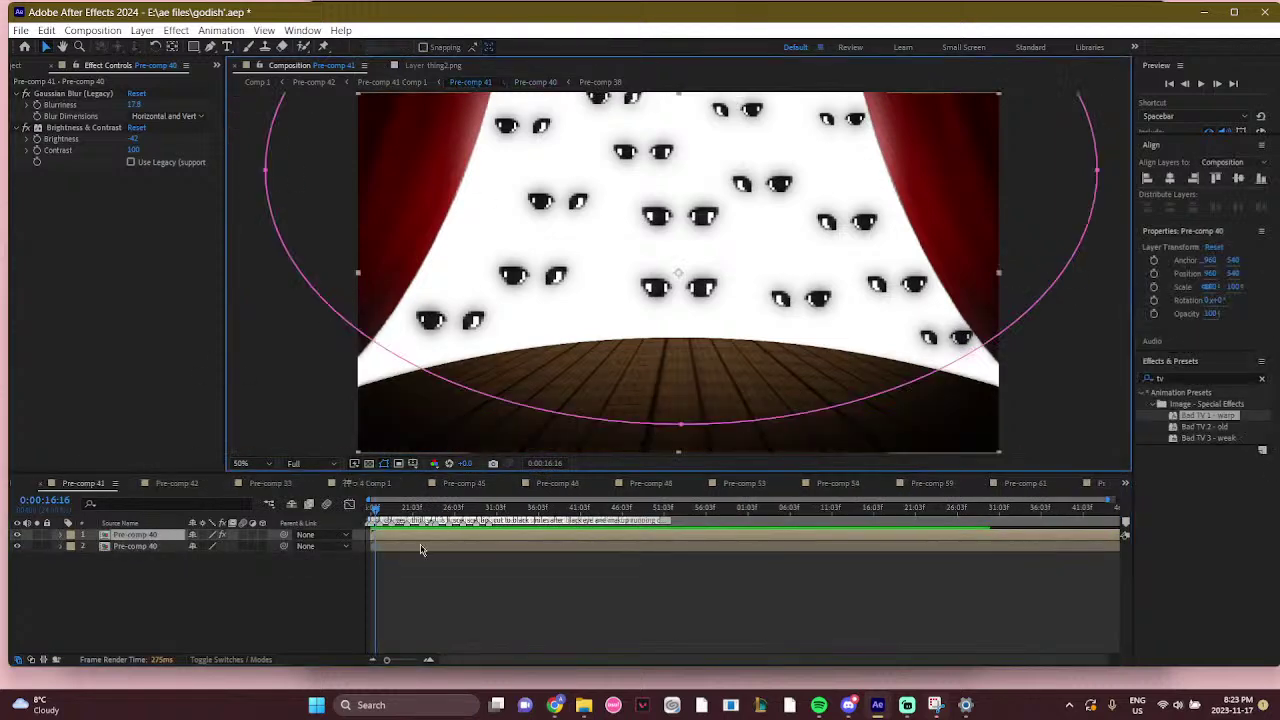
click(390, 556)
click(376, 562)
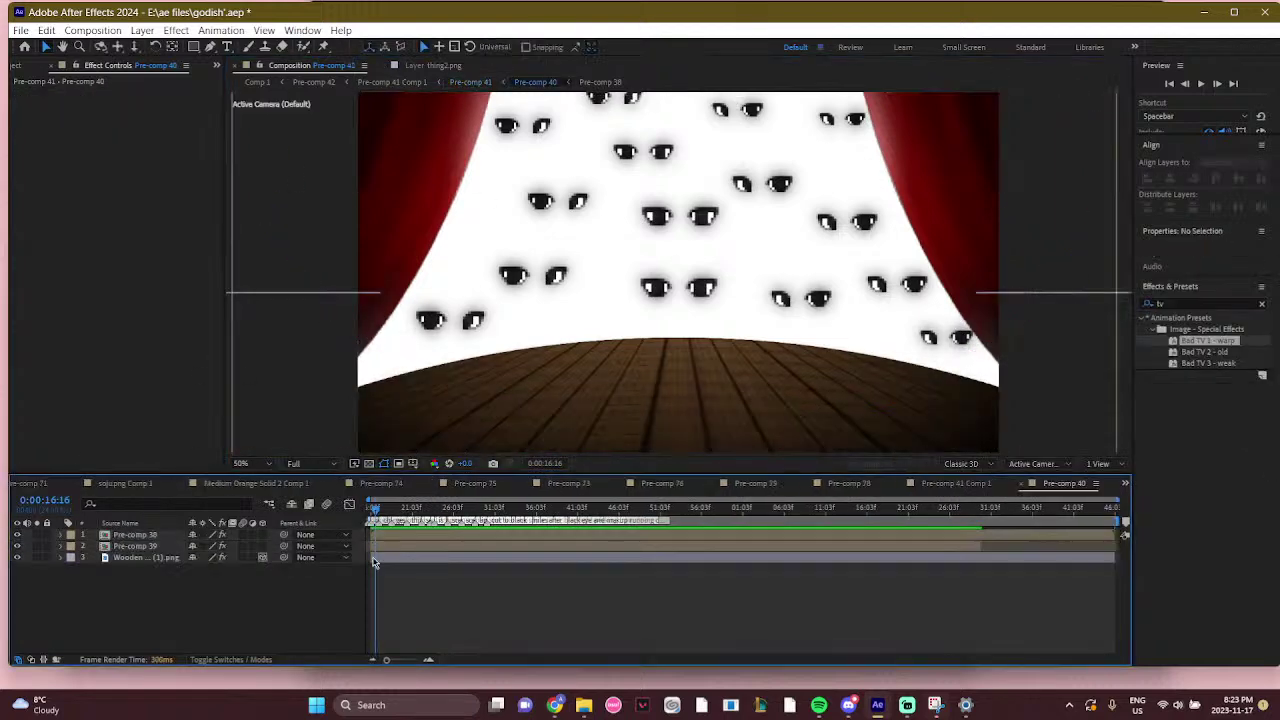
Compare the wooden floor image with and without its Warp effect, and with and without CC Vignette
click(140, 558)
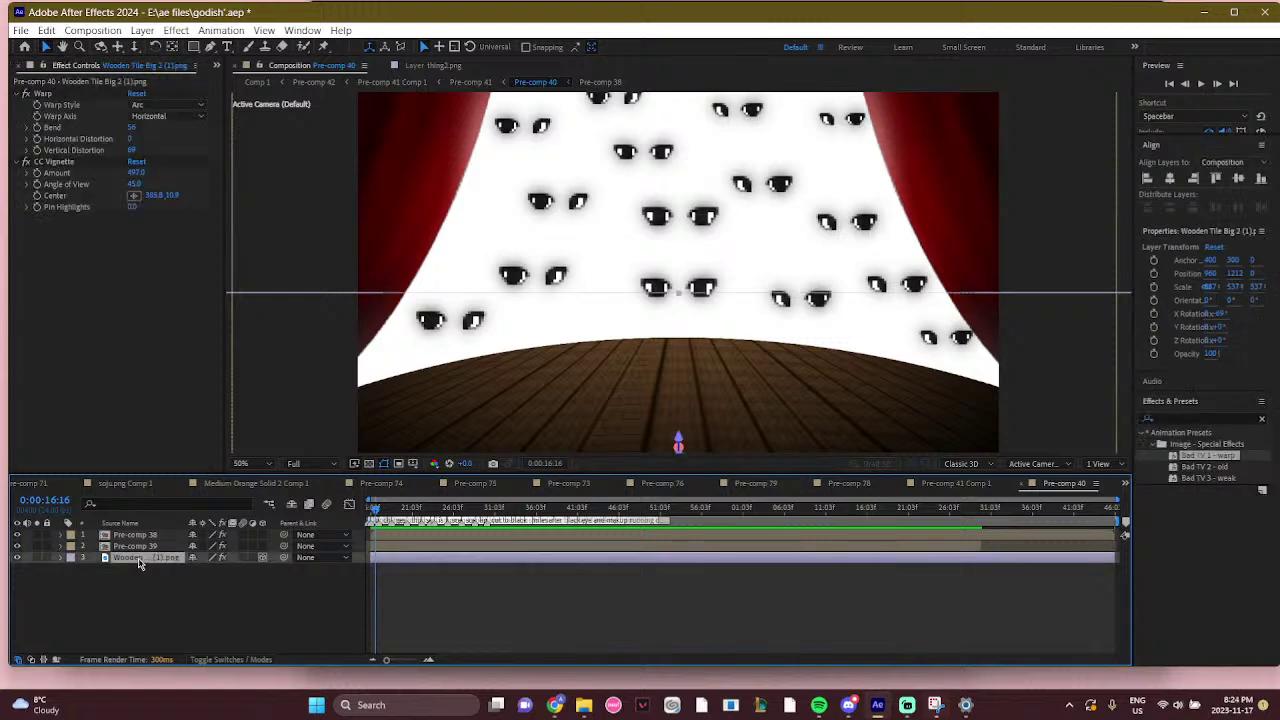
click(30, 97)
click(28, 94)
click(28, 94)
click(28, 94)
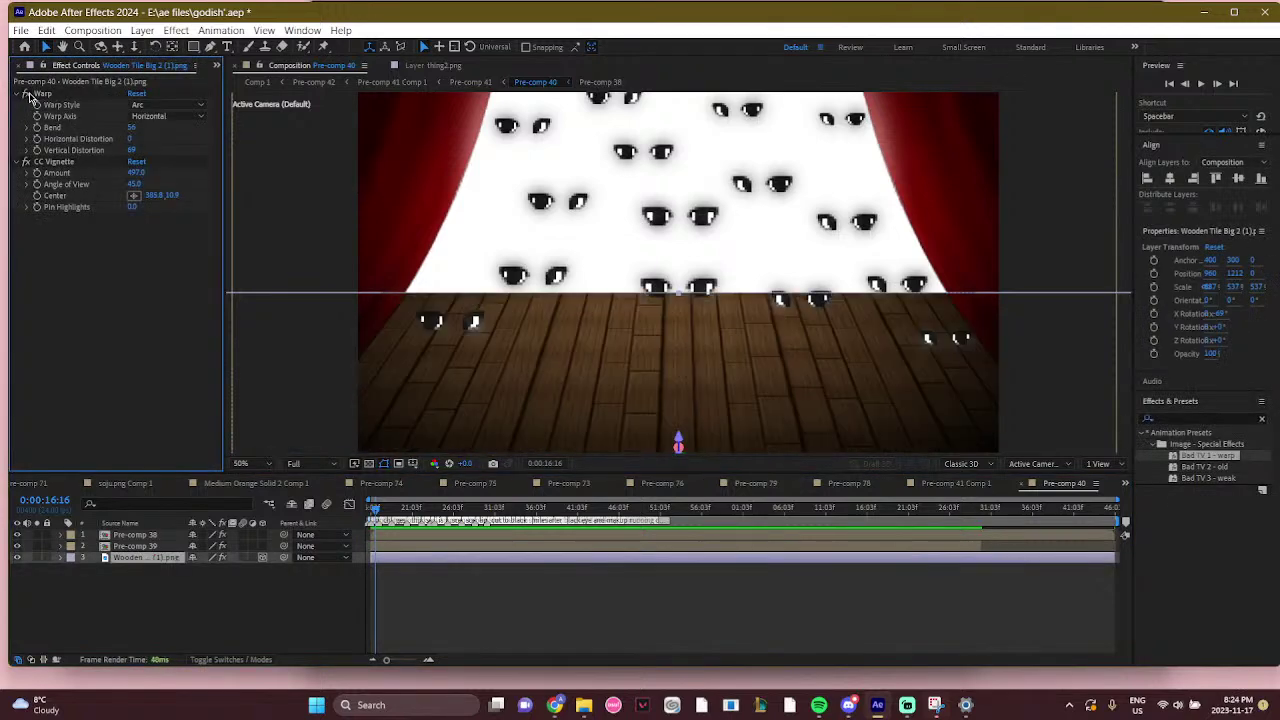
click(28, 94)
click(29, 94)
click(29, 94)
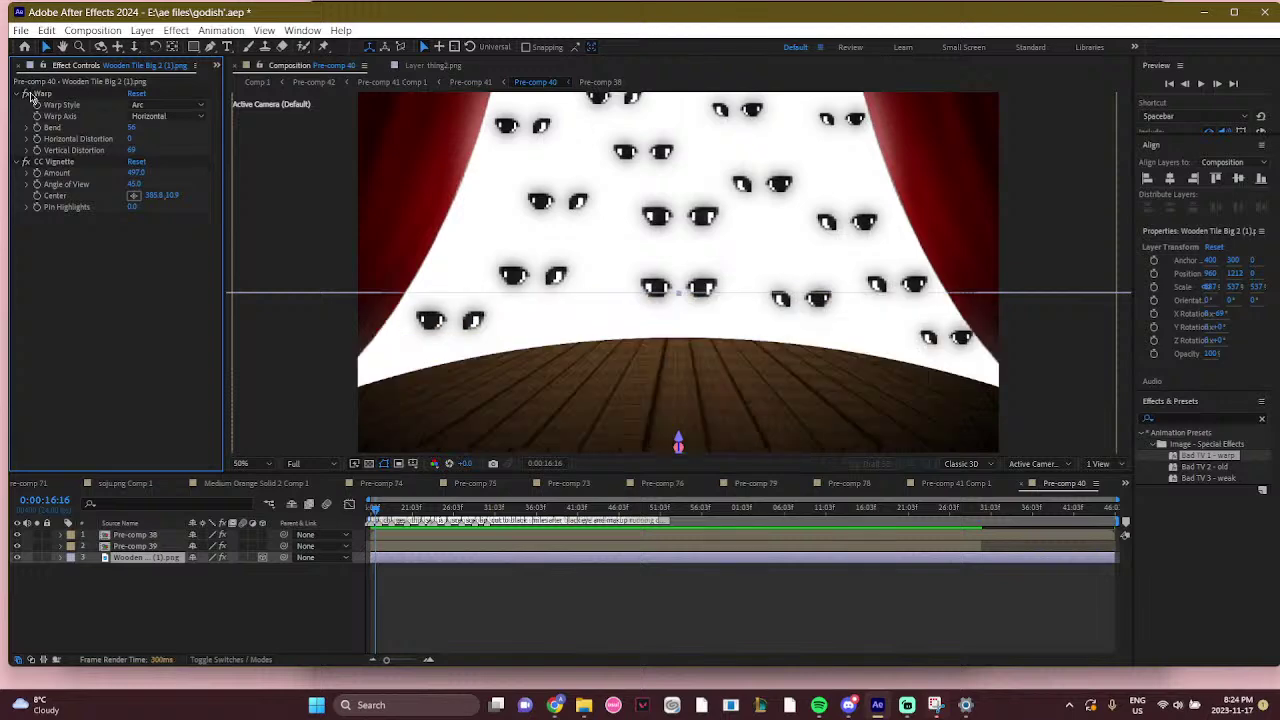
click(27, 163)
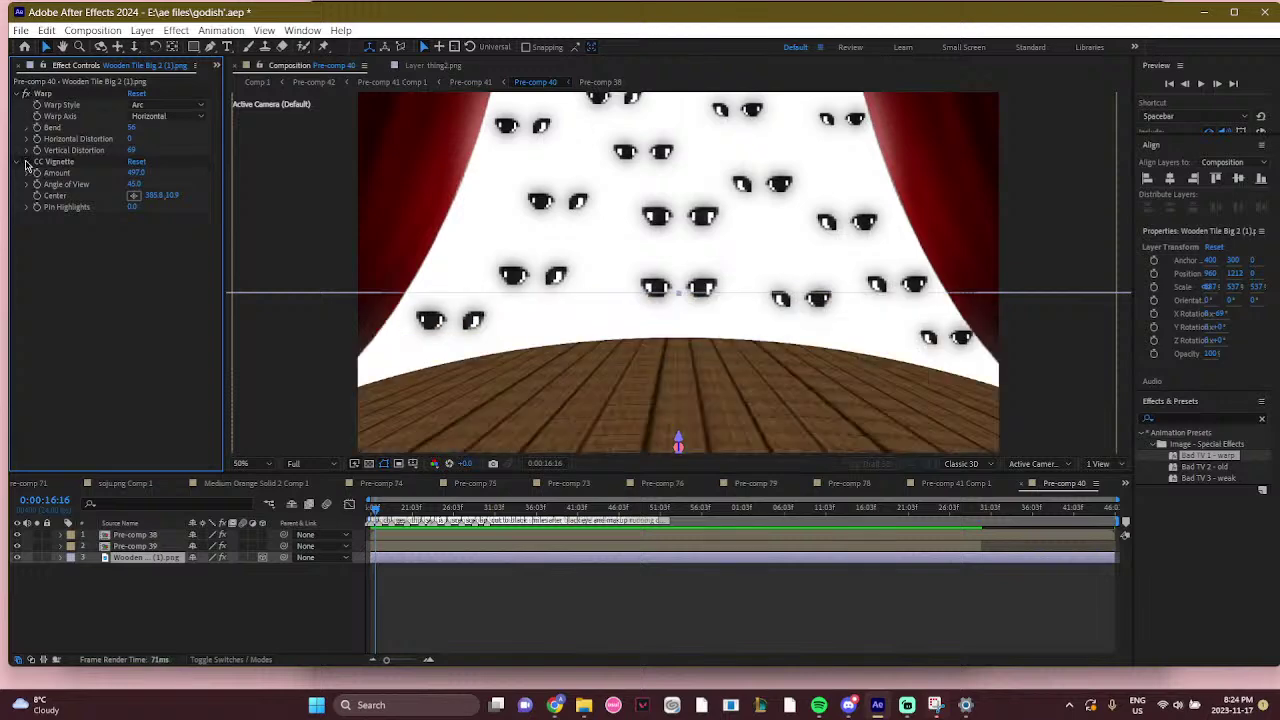
click(27, 163)
Compare the Pre-comp 39 eyes with and without their Glow effect, then return to the stage shot in Comp 1
click(138, 547)
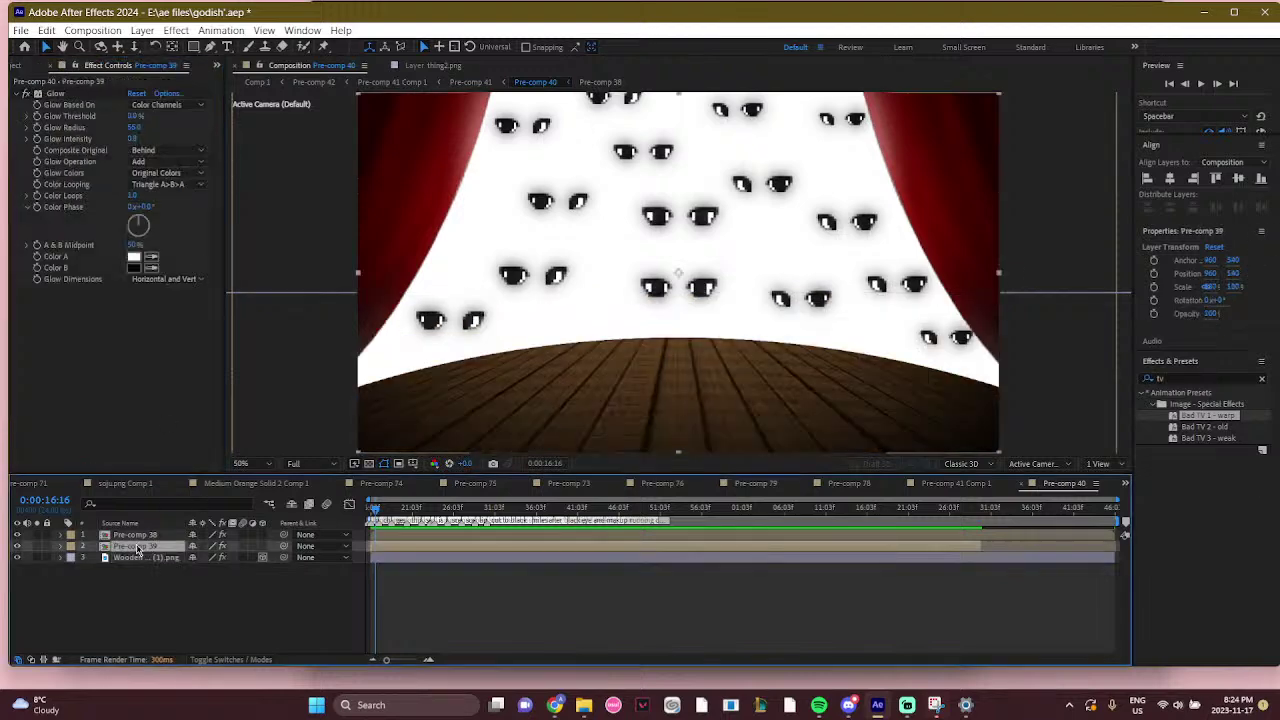
click(28, 98)
click(28, 97)
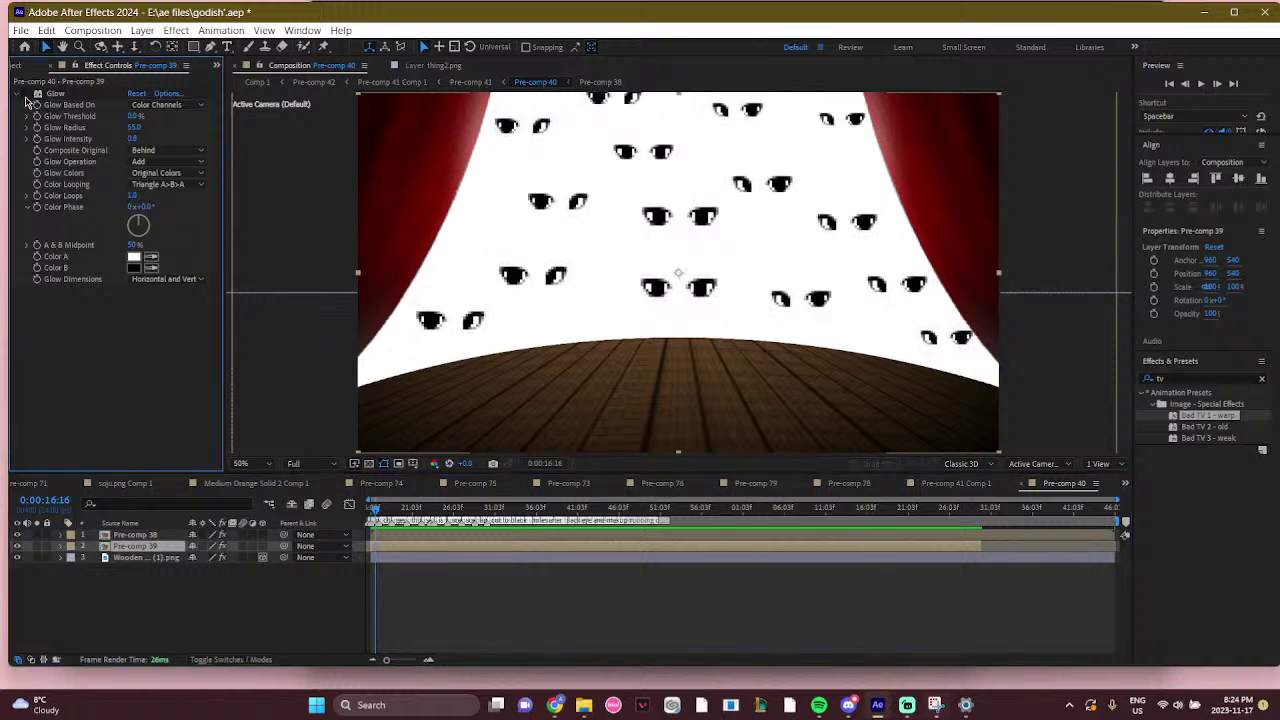
click(28, 97)
click(257, 82)
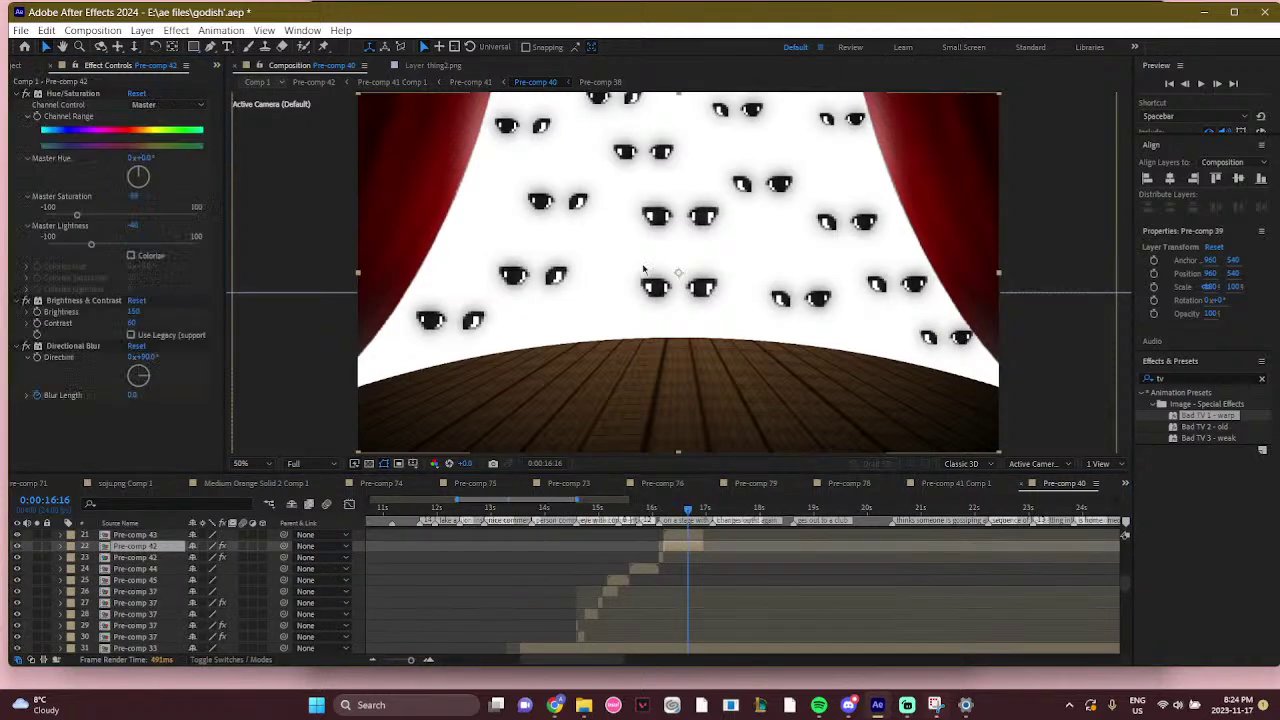
scroll(700, 580, up, 2)
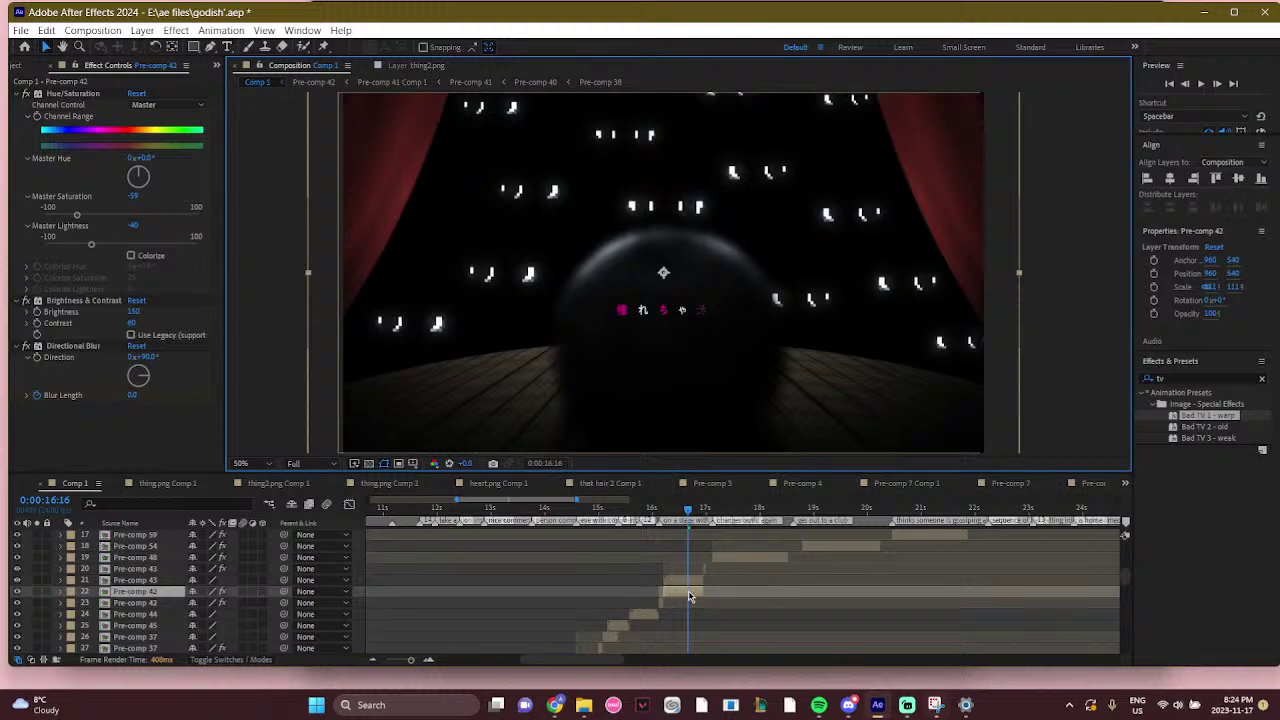
Open the nested wtf.png Comp 2 head silhouette from inside Pre-comp 42
double_click(688, 590)
click(407, 558)
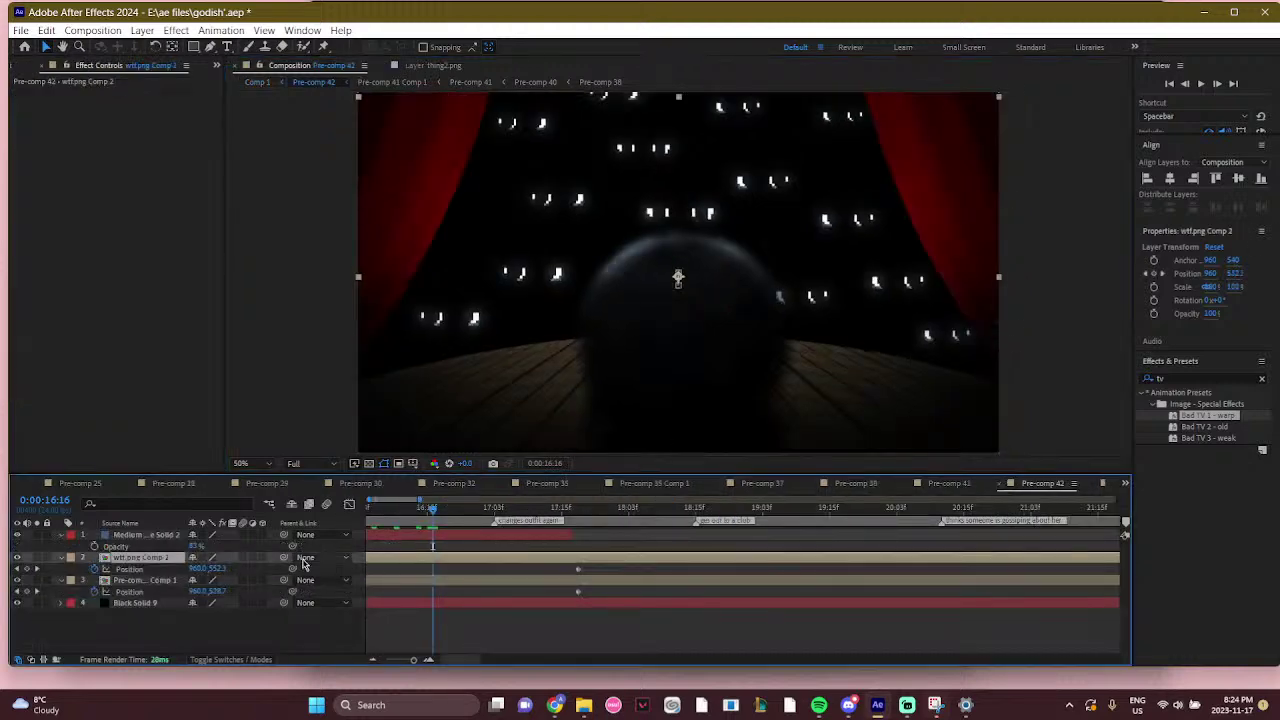
double_click(401, 556)
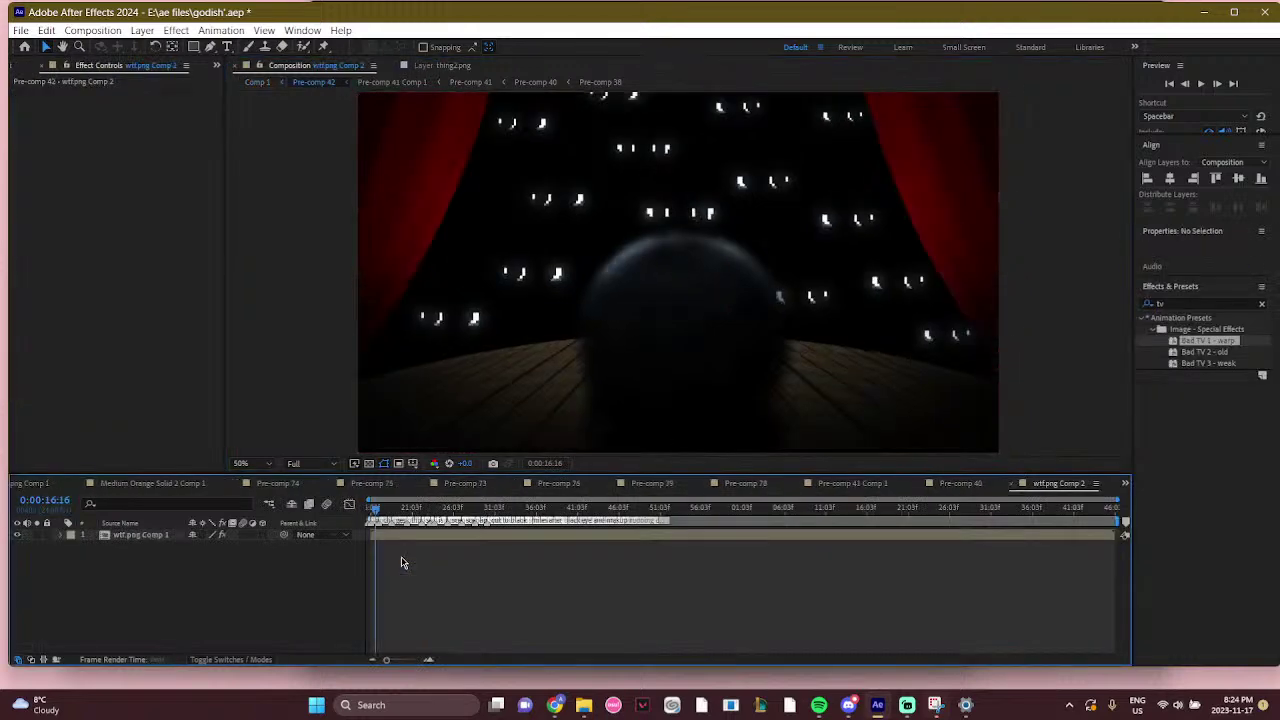
Inspect the effects and the Inner Shadow layer style of the wtf.png Comp 1 layer, then return to Comp 1
click(139, 536)
click(62, 536)
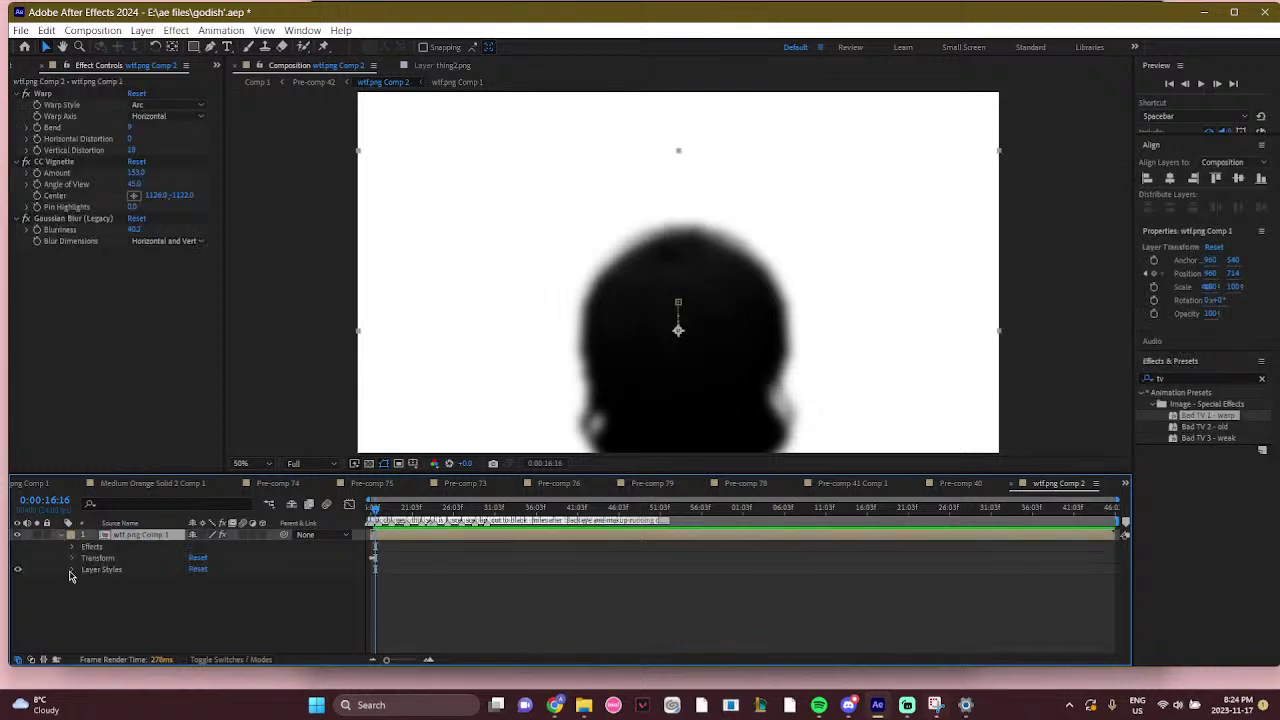
click(72, 570)
click(85, 594)
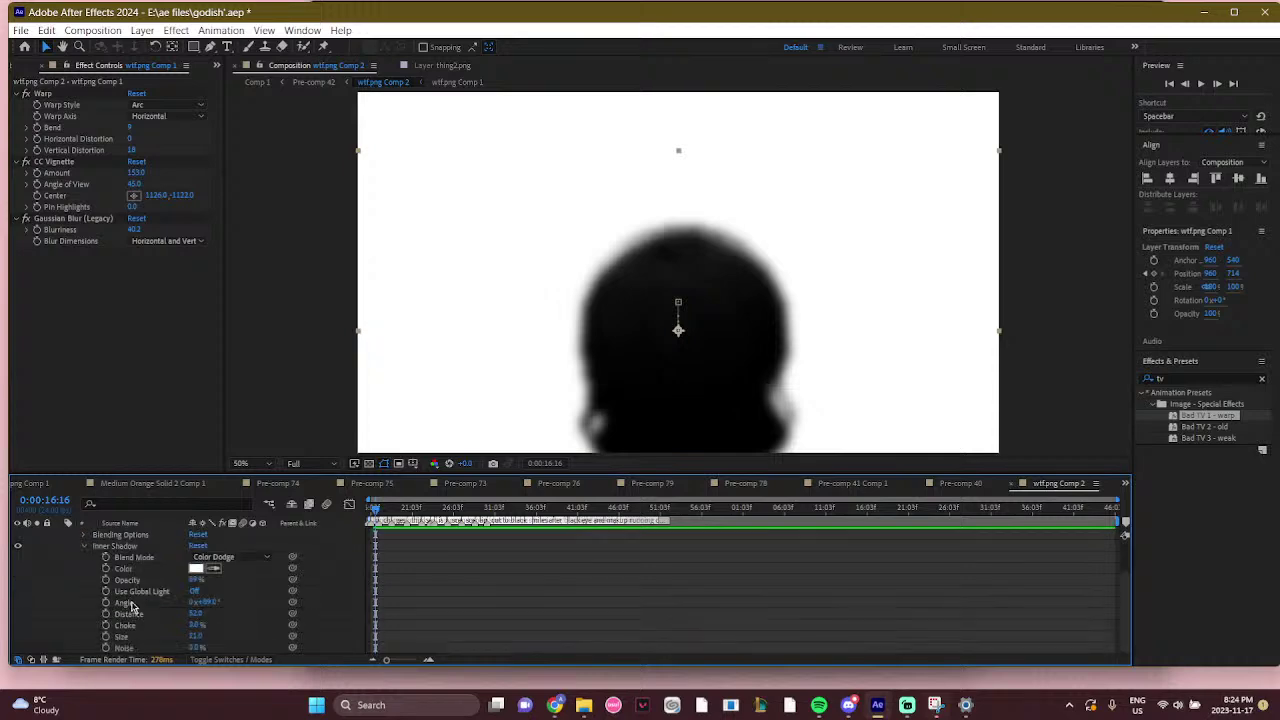
click(314, 82)
click(258, 83)
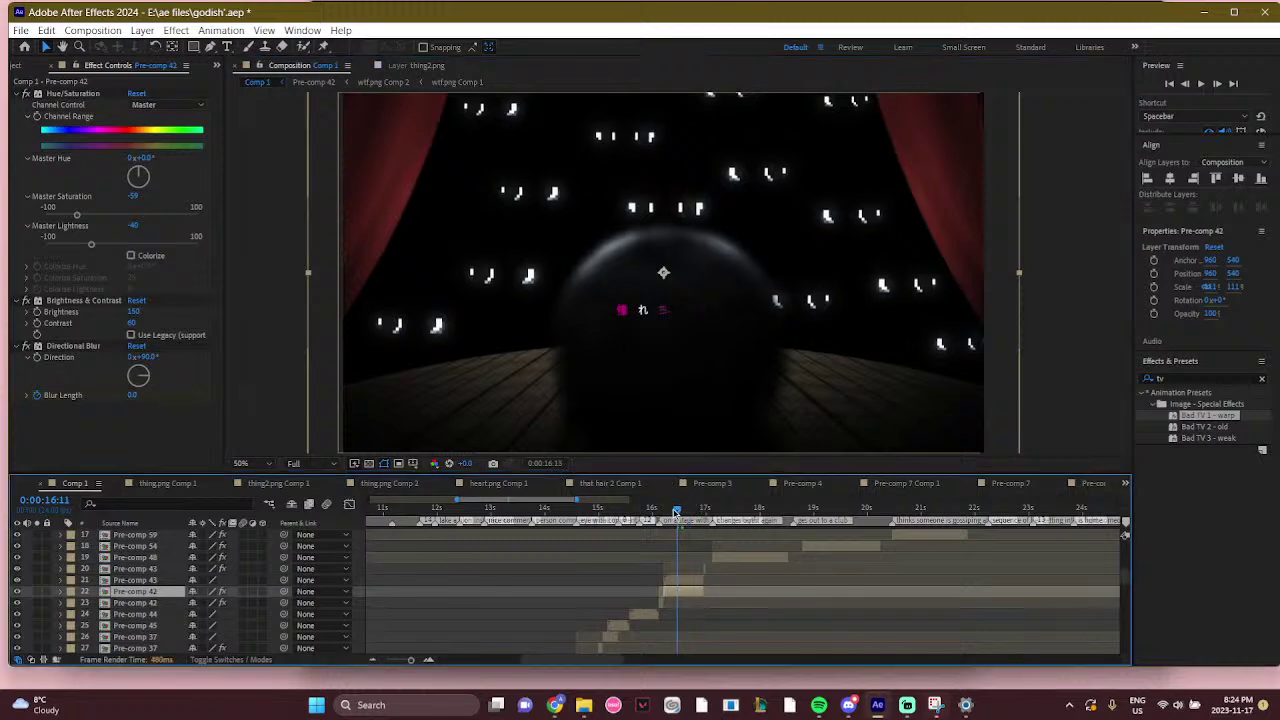
Preview the stage shot from about 0:00:16:11, then recheck the layers inside Pre-comp 42 and return to Comp 1
click(676, 512)
key(space)
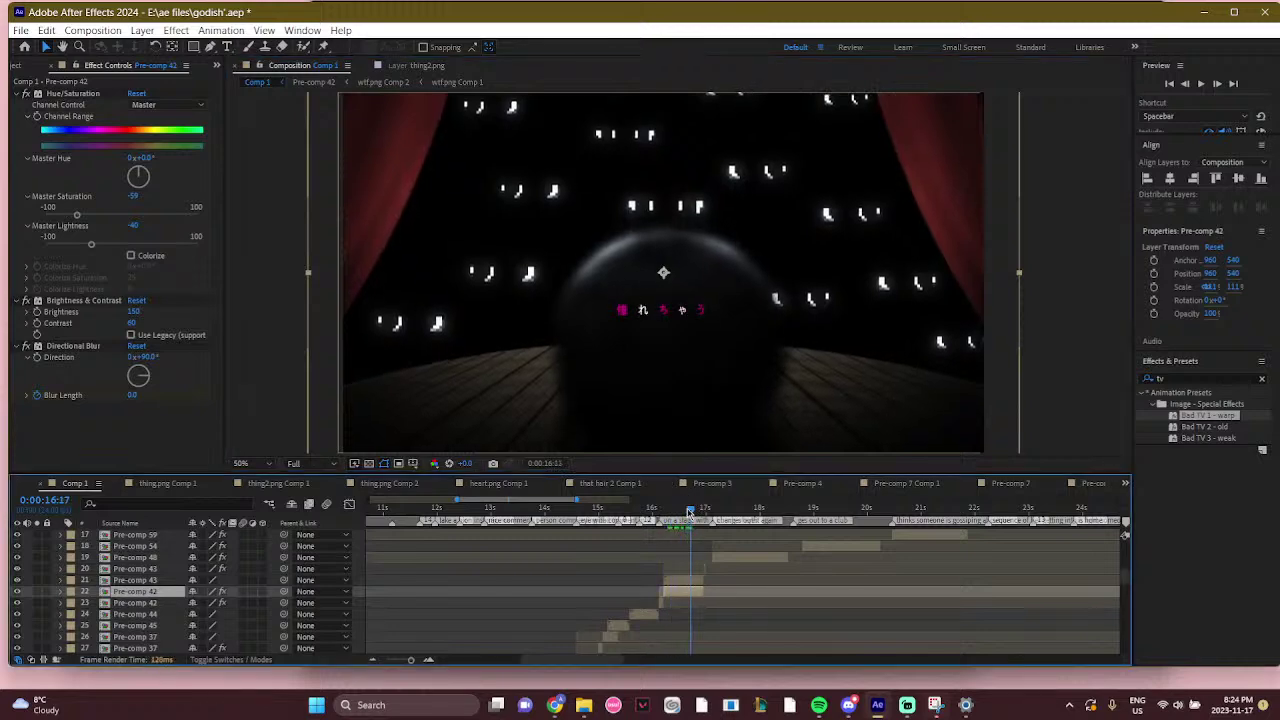
double_click(697, 592)
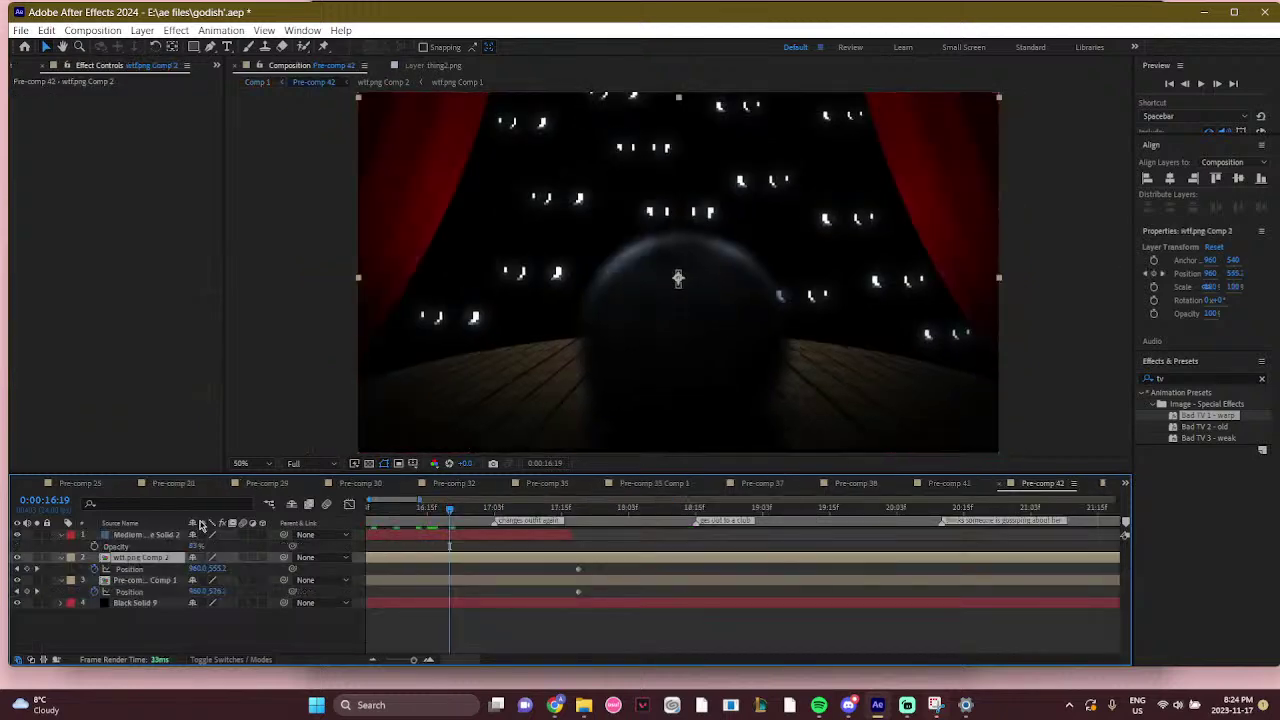
key(ctrl+w)
Select the upper Pre-comp 43 lyric layer over the stage shot and show the layers' blending modes
click(686, 626)
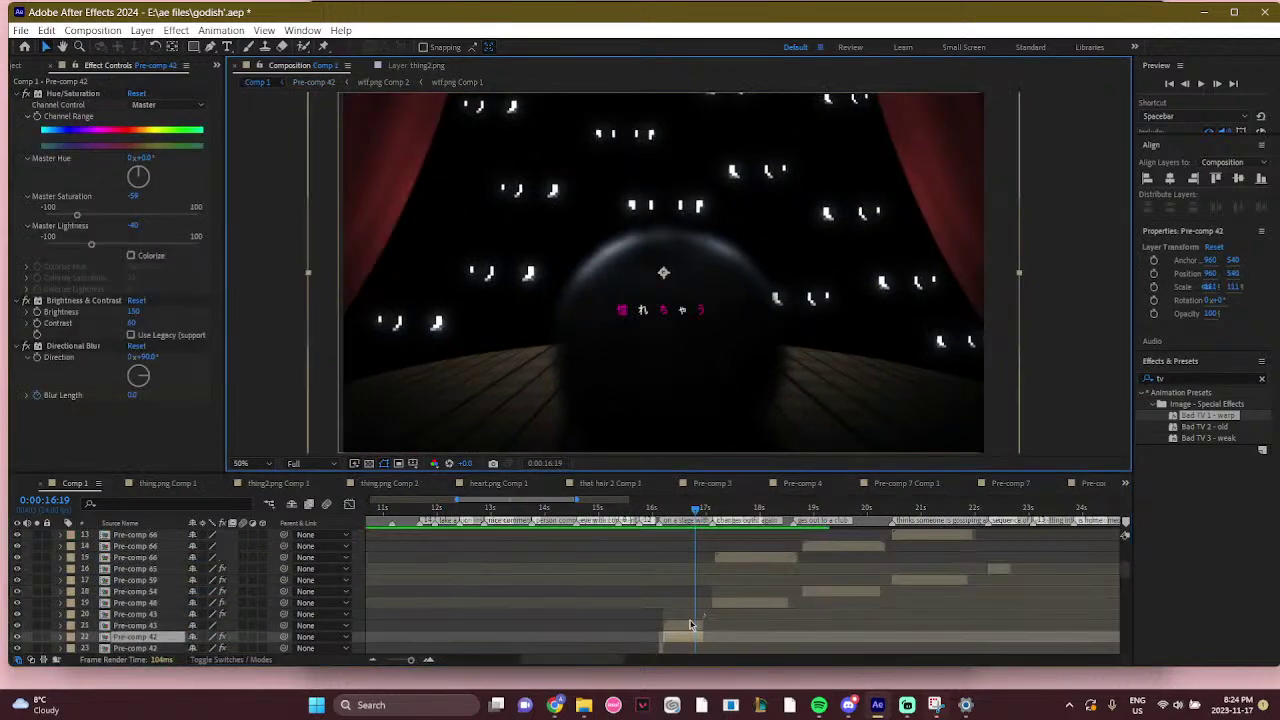
click(245, 660)
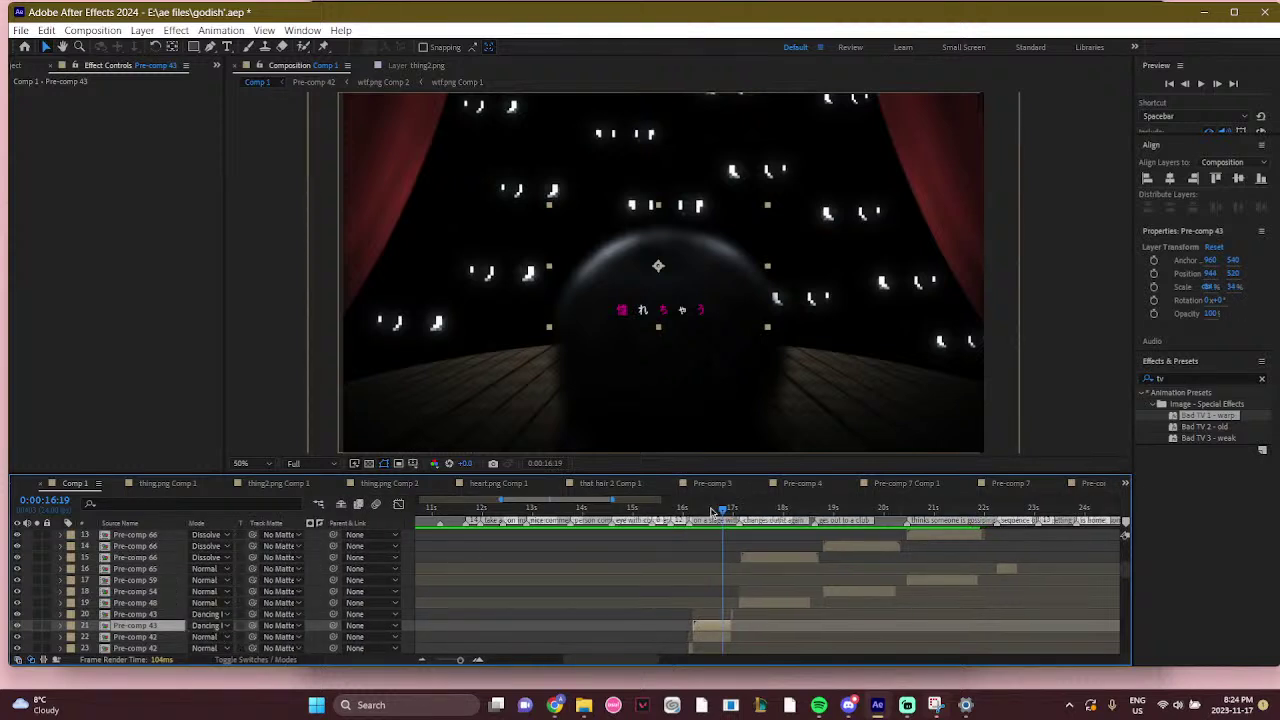
Review the start of the room shot with the blurred character, and glance at the street crowd shot at 0:00:19:07
mouse_move(727, 513)
mouse_down()
mouse_move(686, 513)
mouse_move(765, 509)
mouse_move(745, 509)
mouse_up()
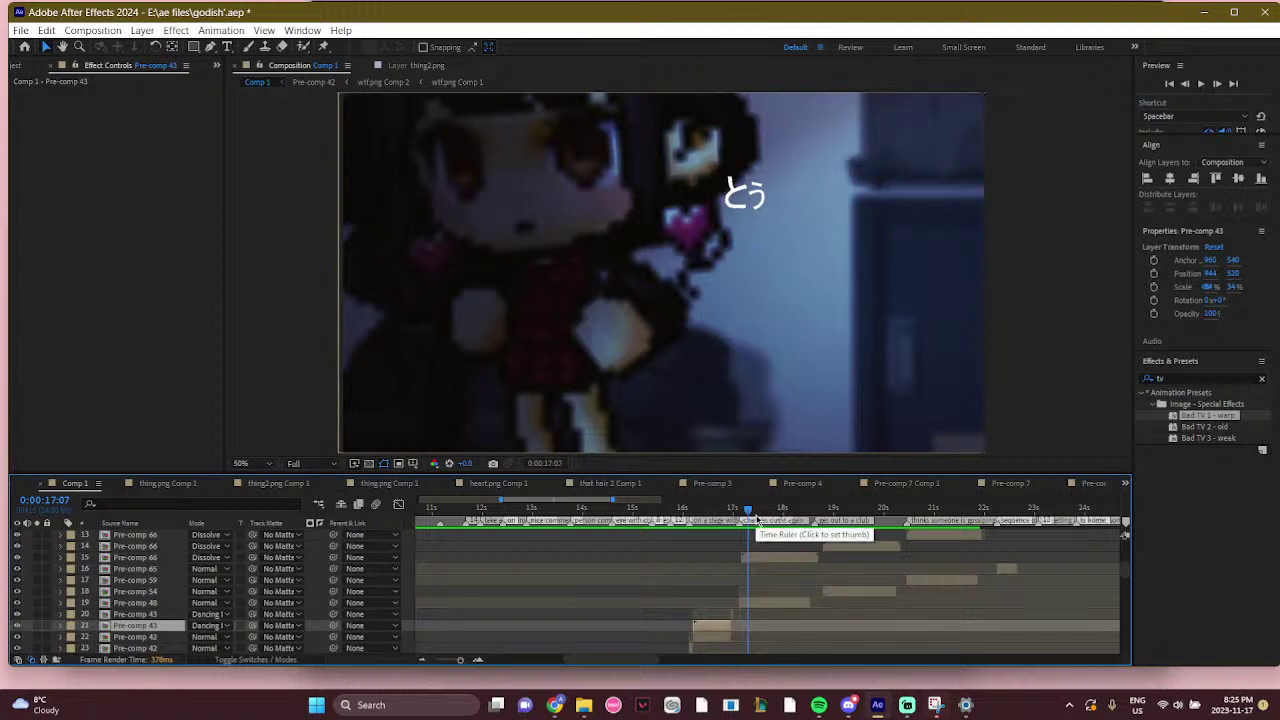
mouse_move(757, 514)
mouse_down()
mouse_move(783, 511)
mouse_move(743, 513)
mouse_up()
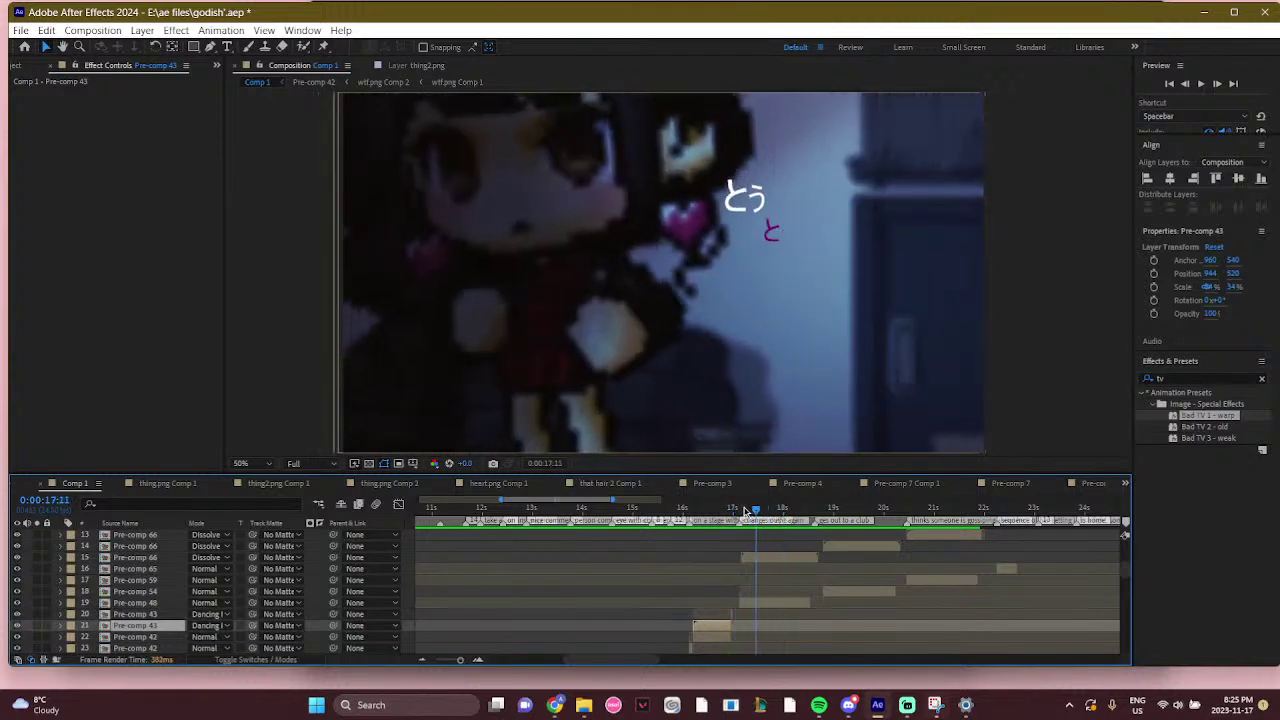
click(744, 511)
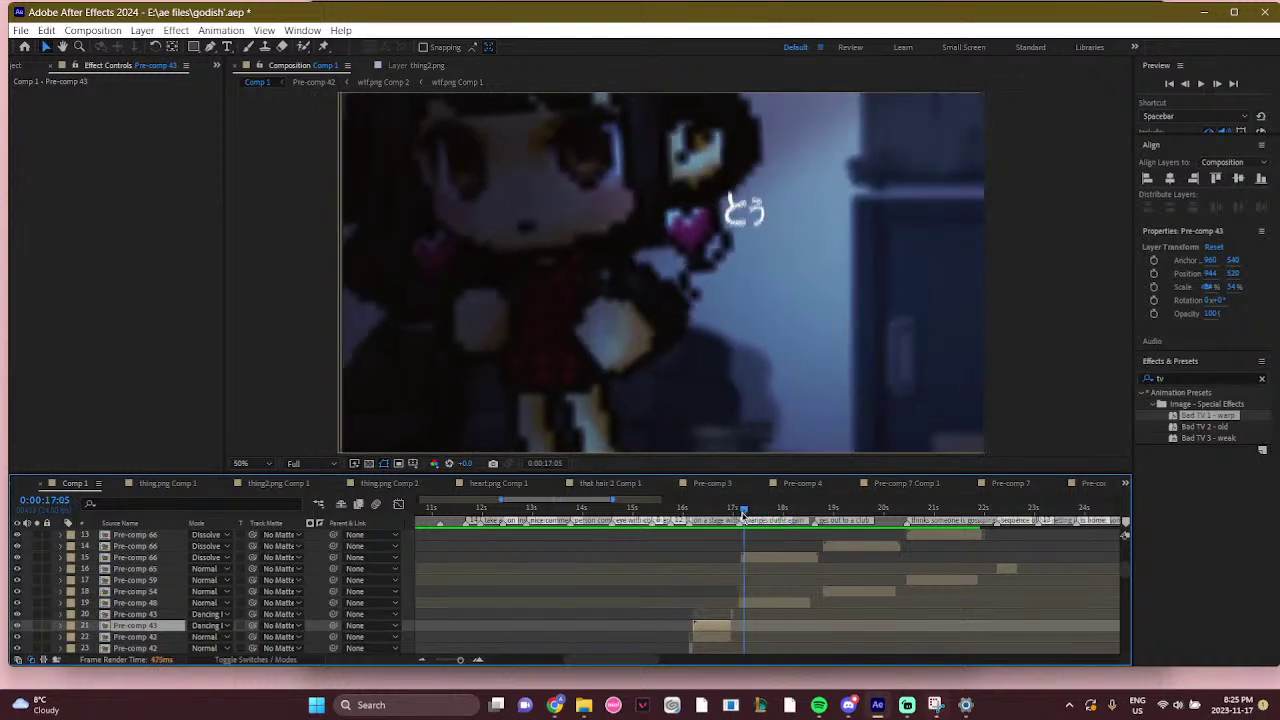
drag(744, 511, 781, 513)
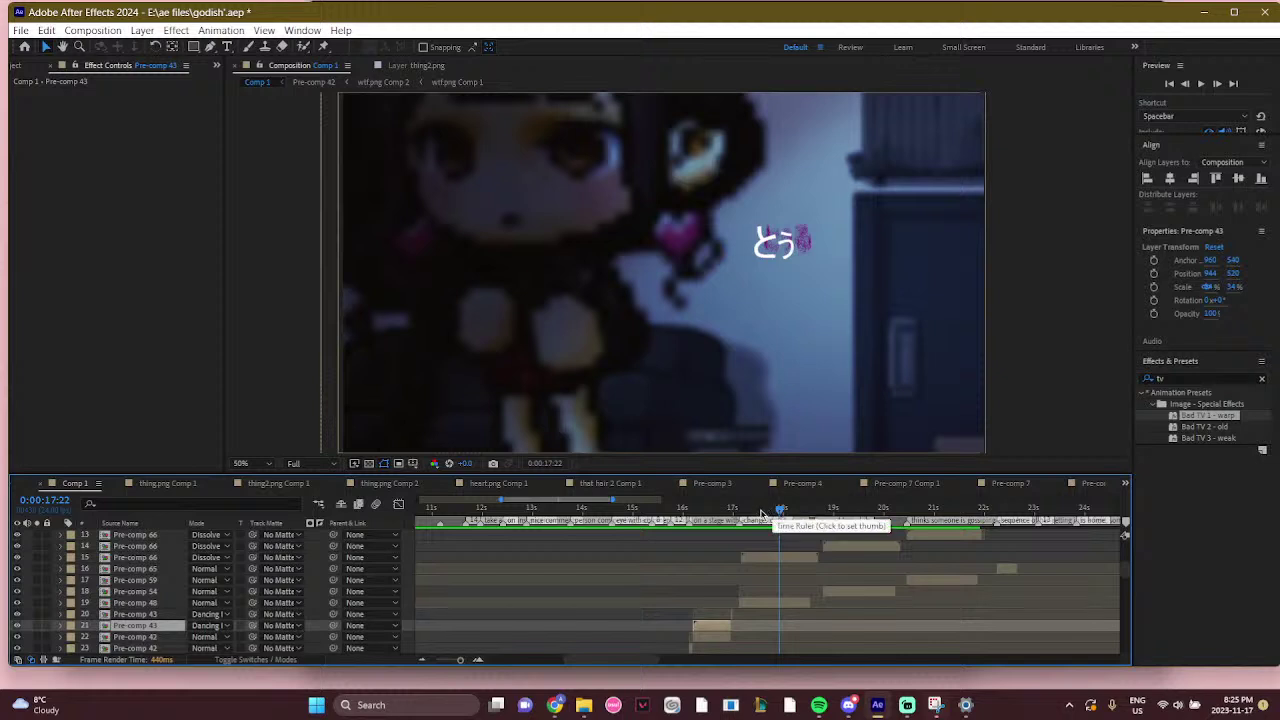
click(848, 514)
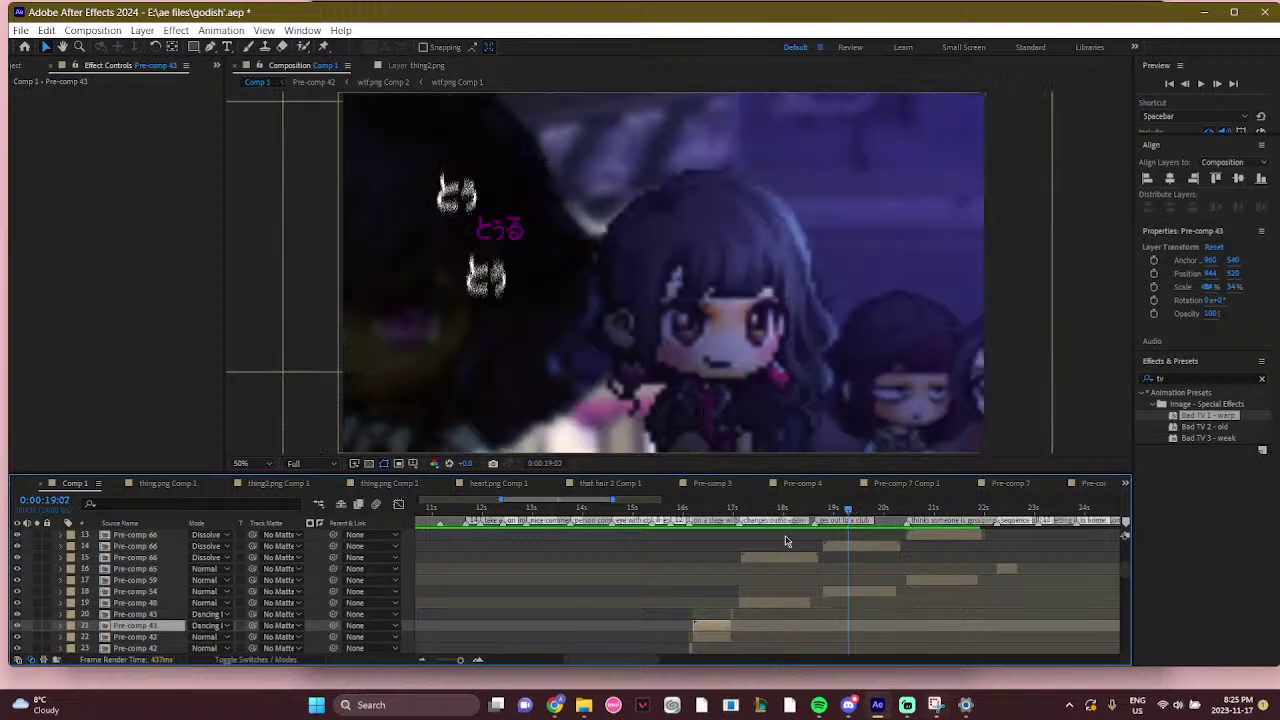
click(768, 513)
click(753, 509)
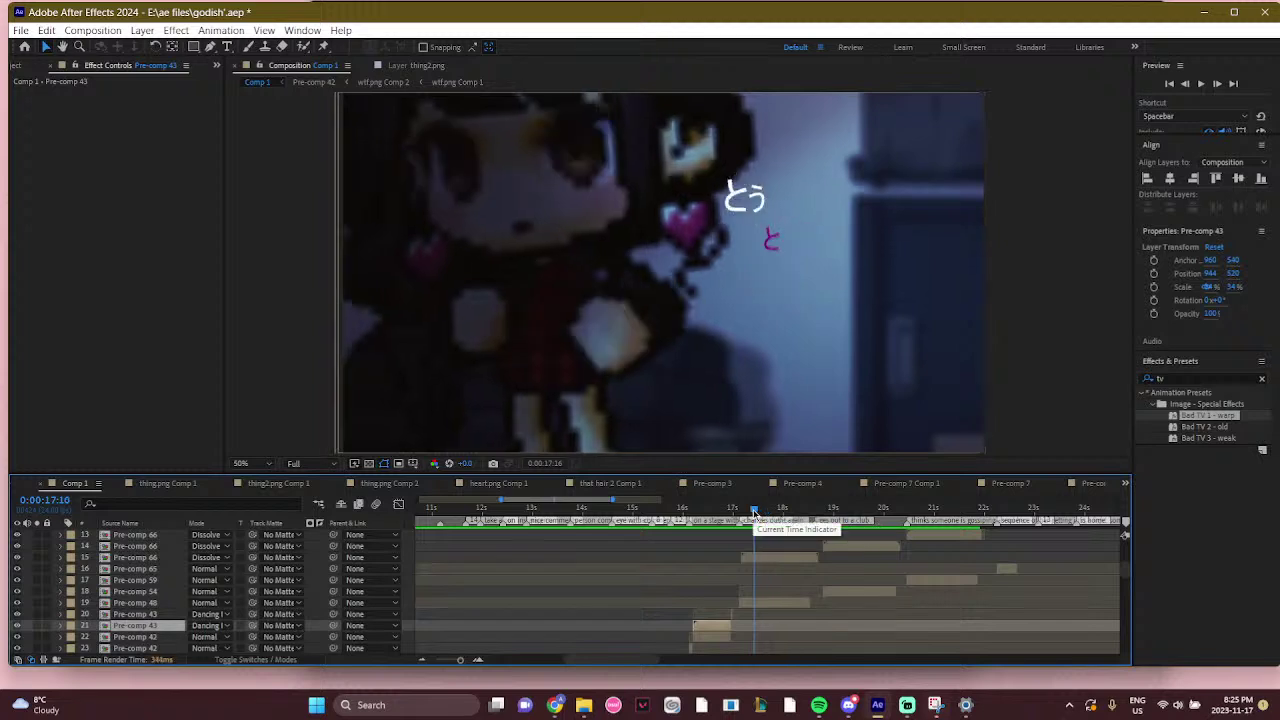
mouse_move(753, 509)
mouse_down()
mouse_move(783, 512)
mouse_move(744, 521)
mouse_up()
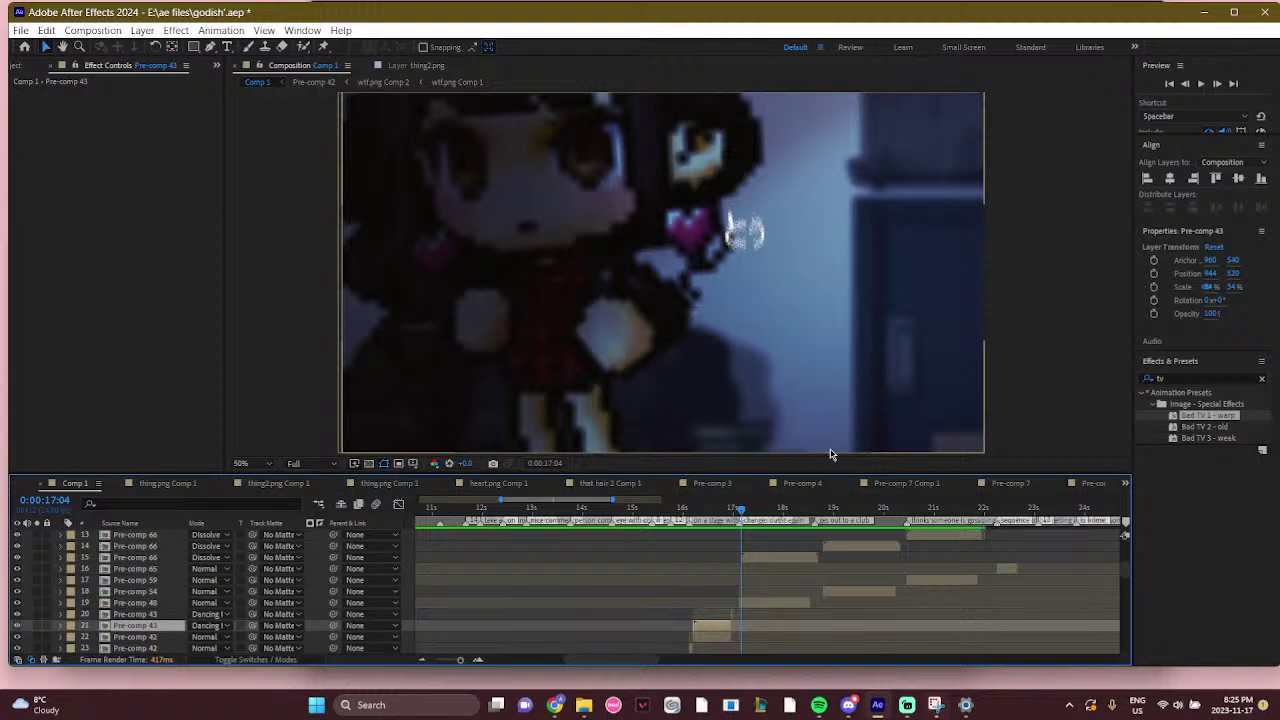
Review the end of the room shot through to the blurred white 風 frame at 0:00:18:17
click(778, 513)
drag(778, 513, 798, 513)
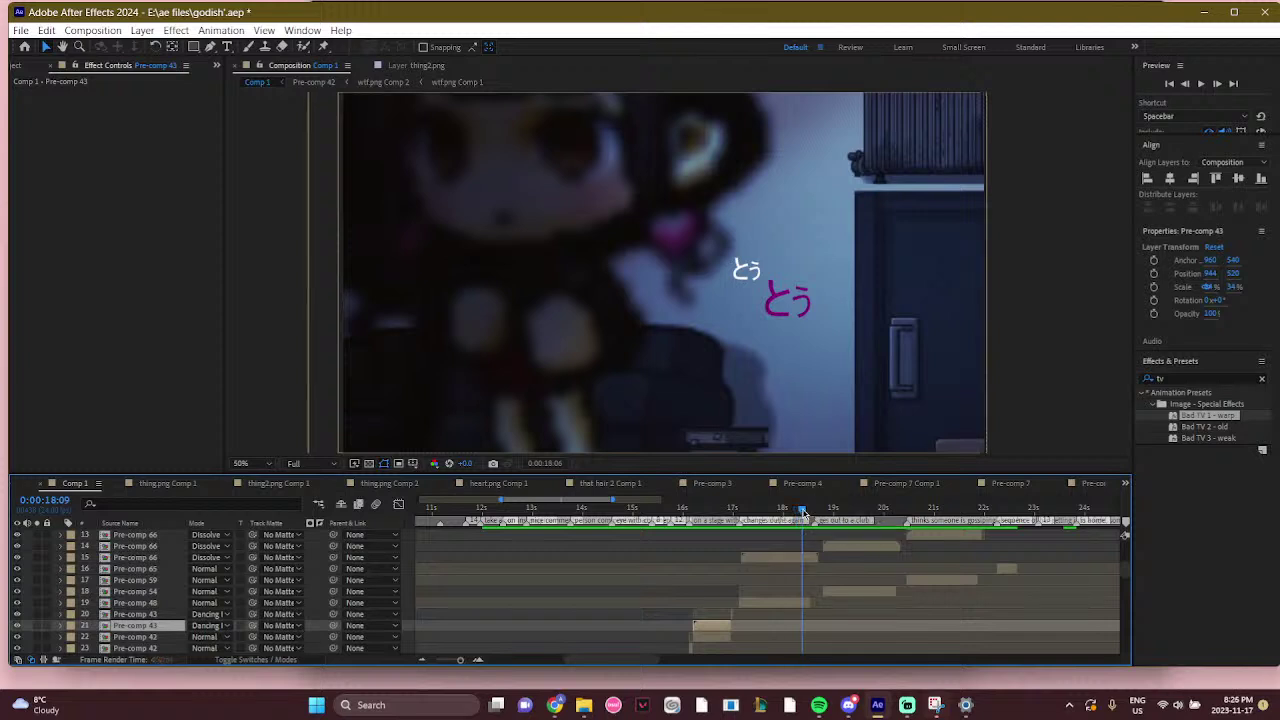
drag(798, 513, 810, 513)
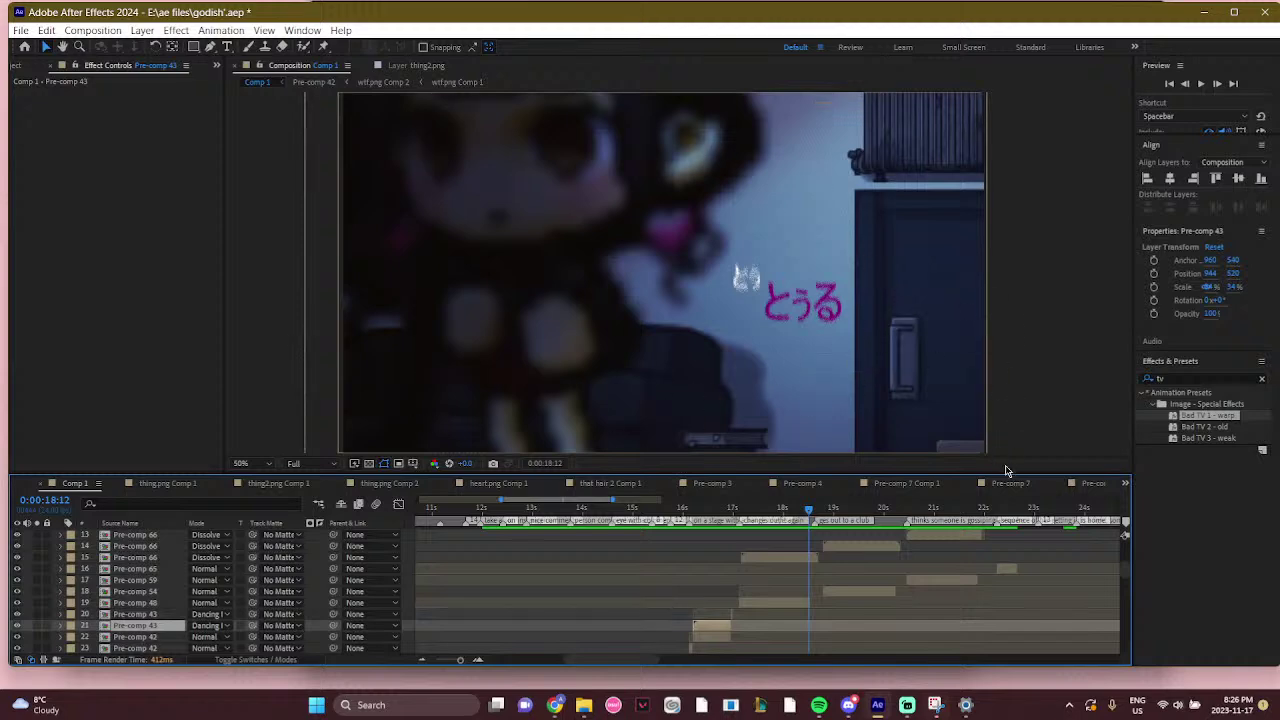
drag(810, 510, 817, 511)
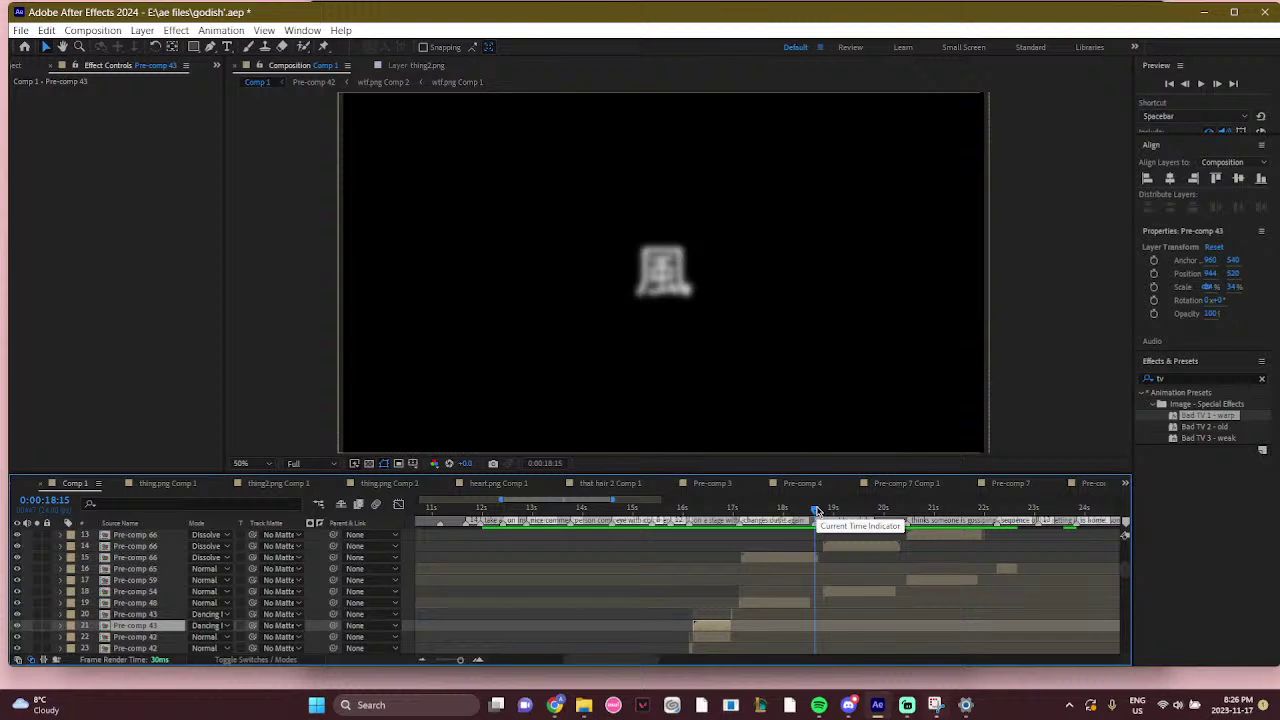
drag(816, 512, 819, 511)
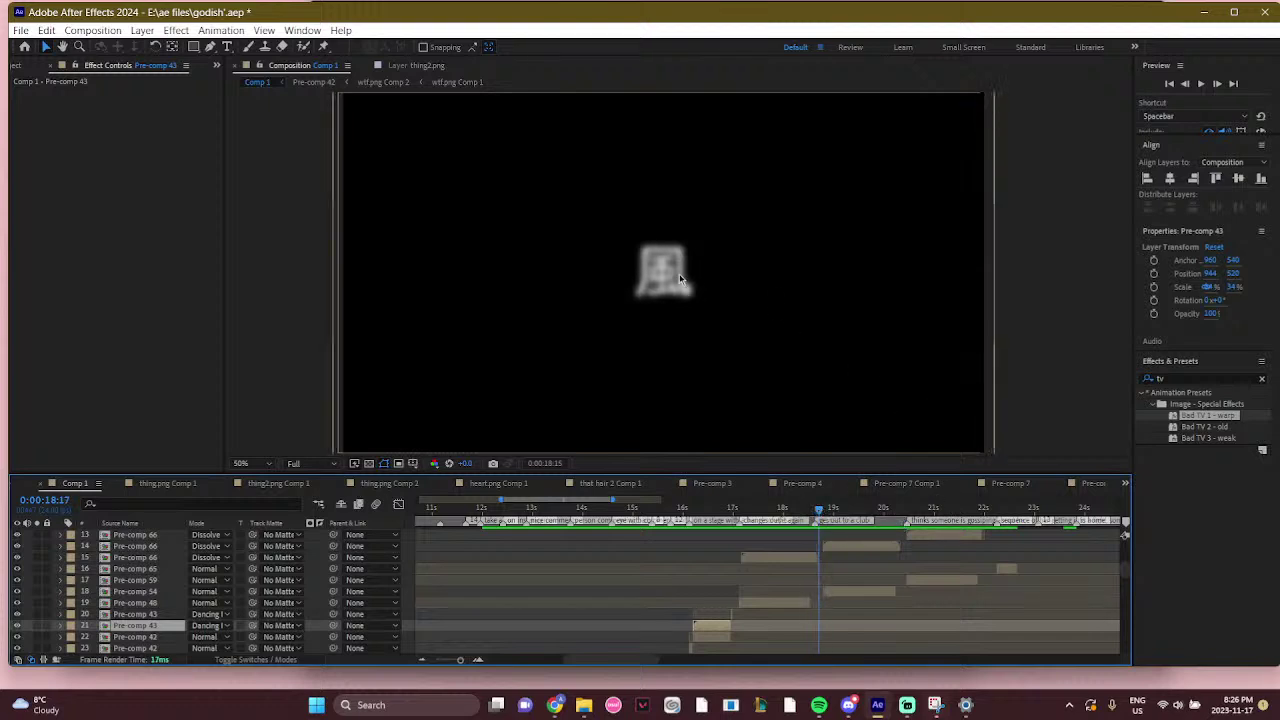
Look at the pink 風 frame at 0:00:20:09, the bar shot at 0:00:22:12 and the outlined 風 frame at 0:00:21:23
click(904, 511)
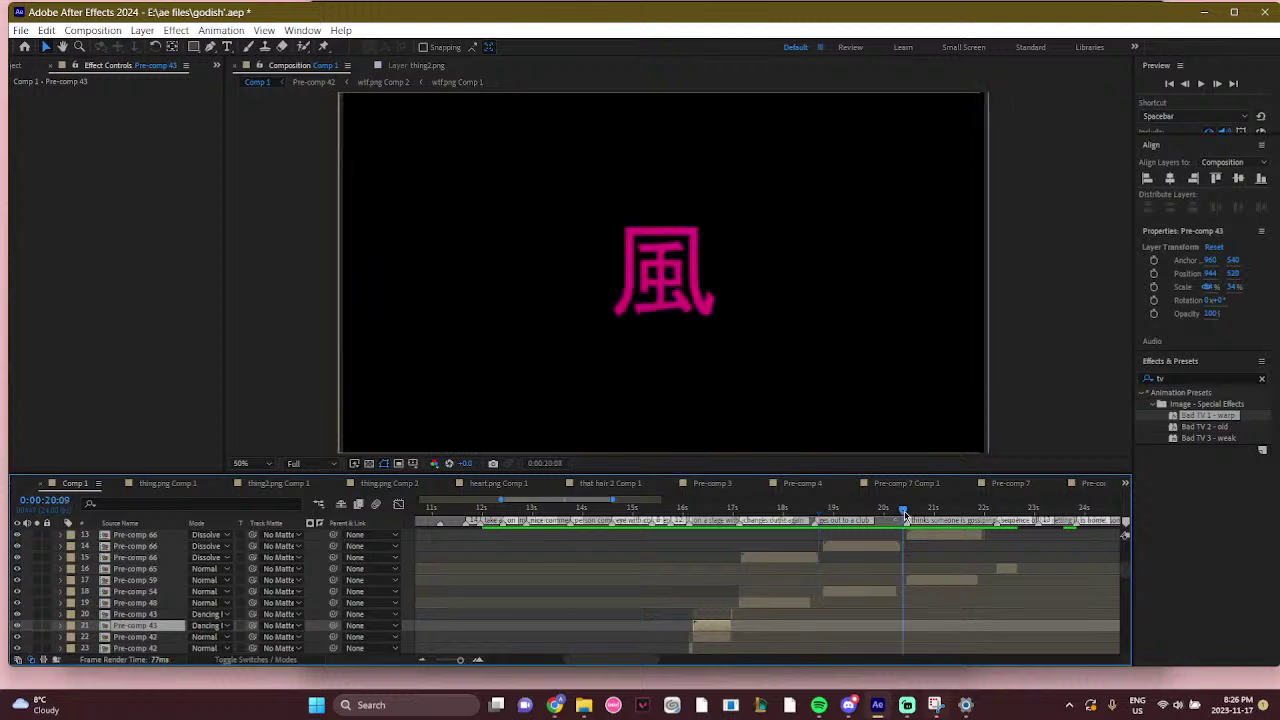
click(991, 511)
click(1009, 513)
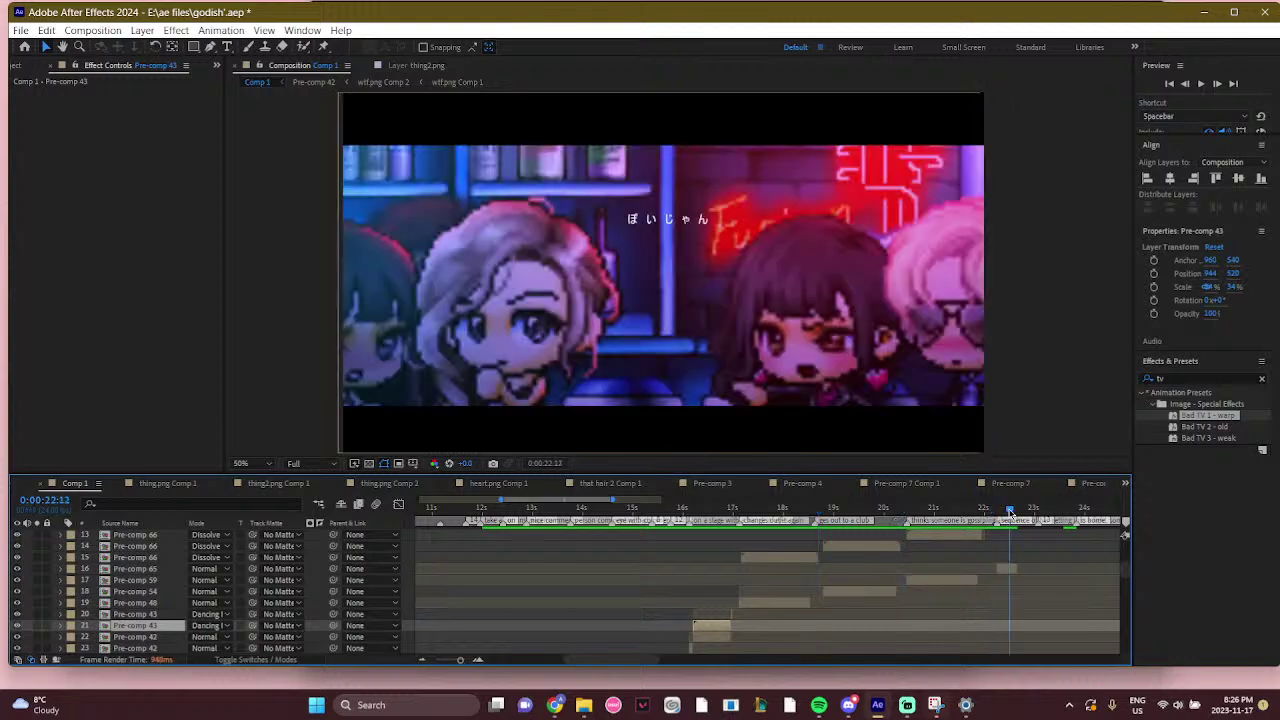
click(985, 518)
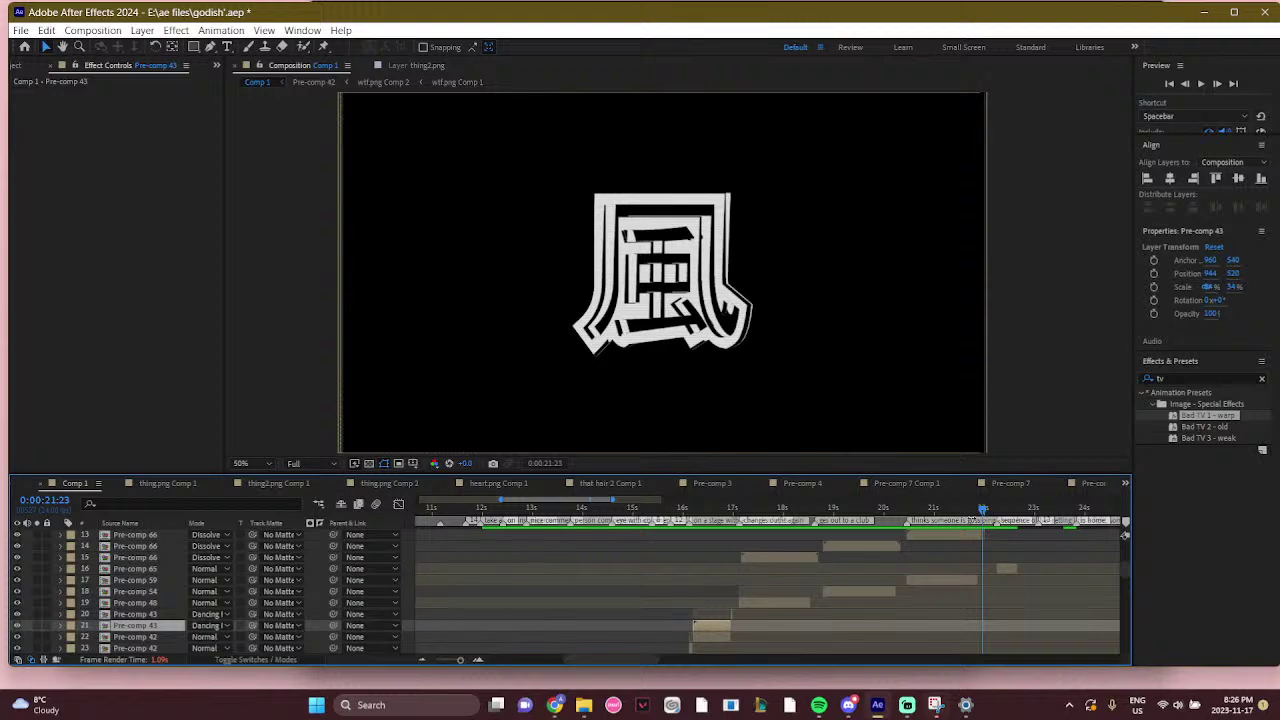
Compare the transition frames between shots, from the black frame near 0:00:17:00 through the white, pink and outlined 風 frames
click(737, 512)
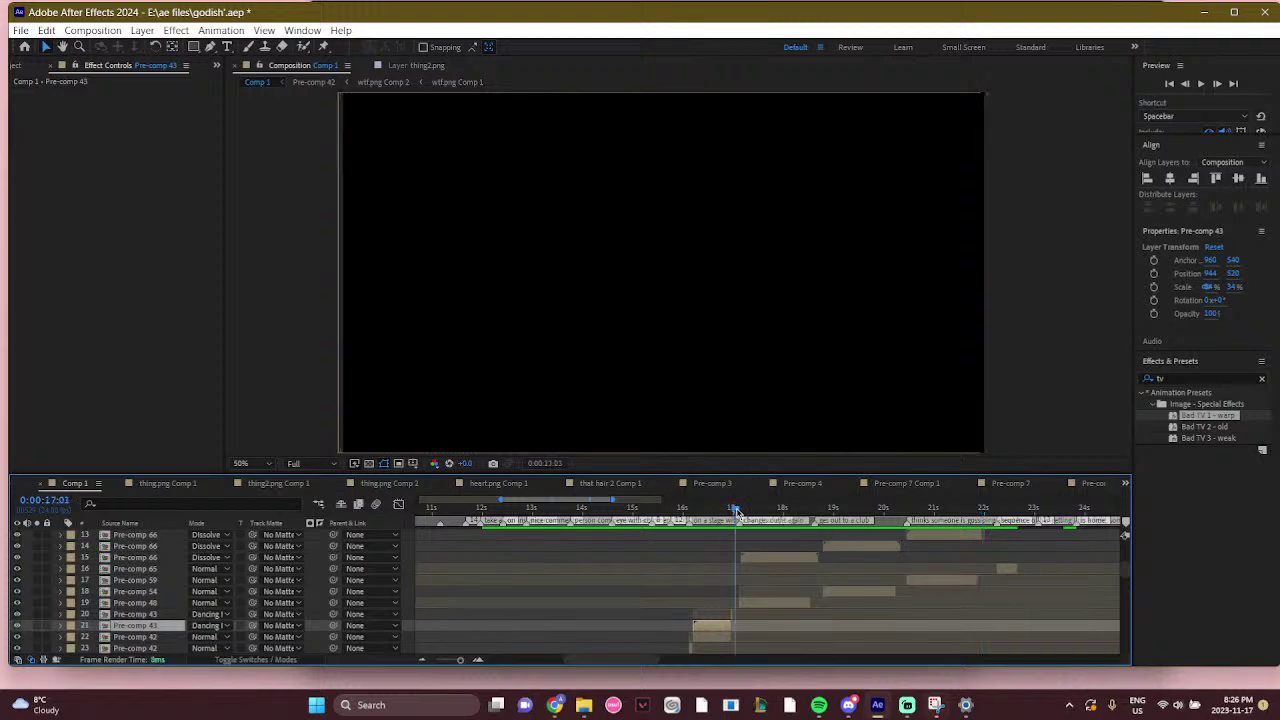
drag(738, 512, 820, 516)
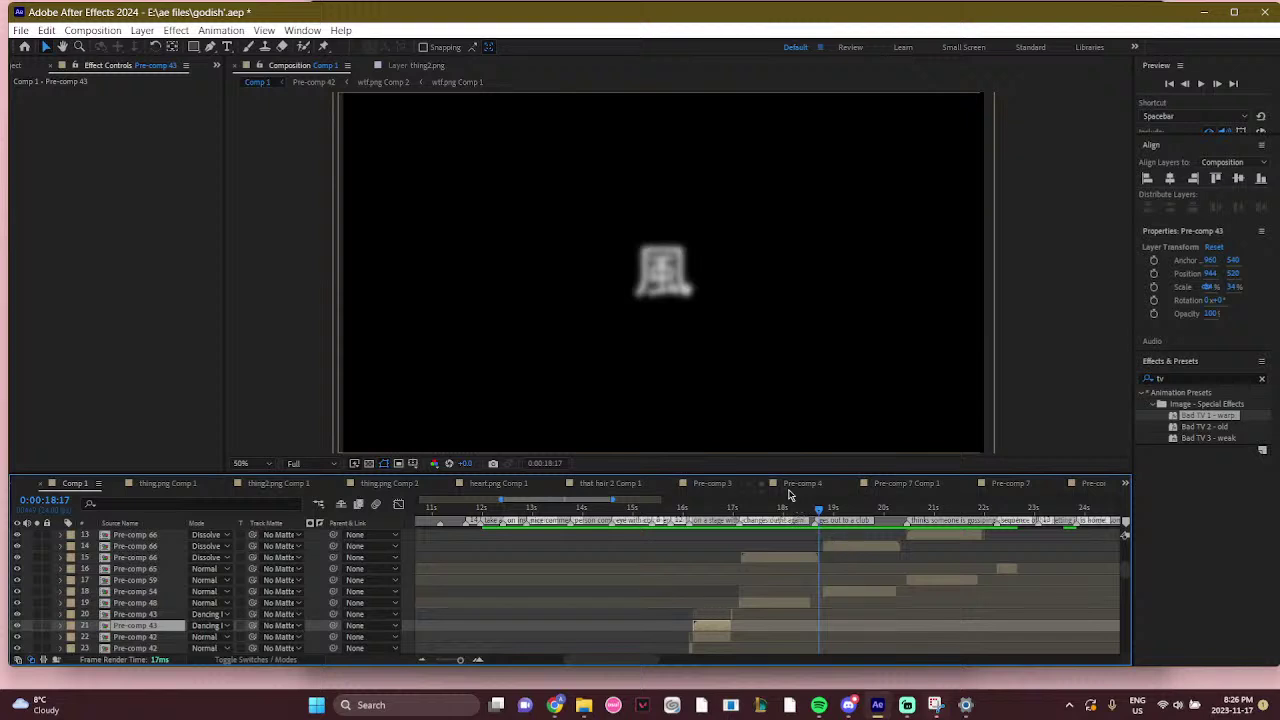
click(904, 511)
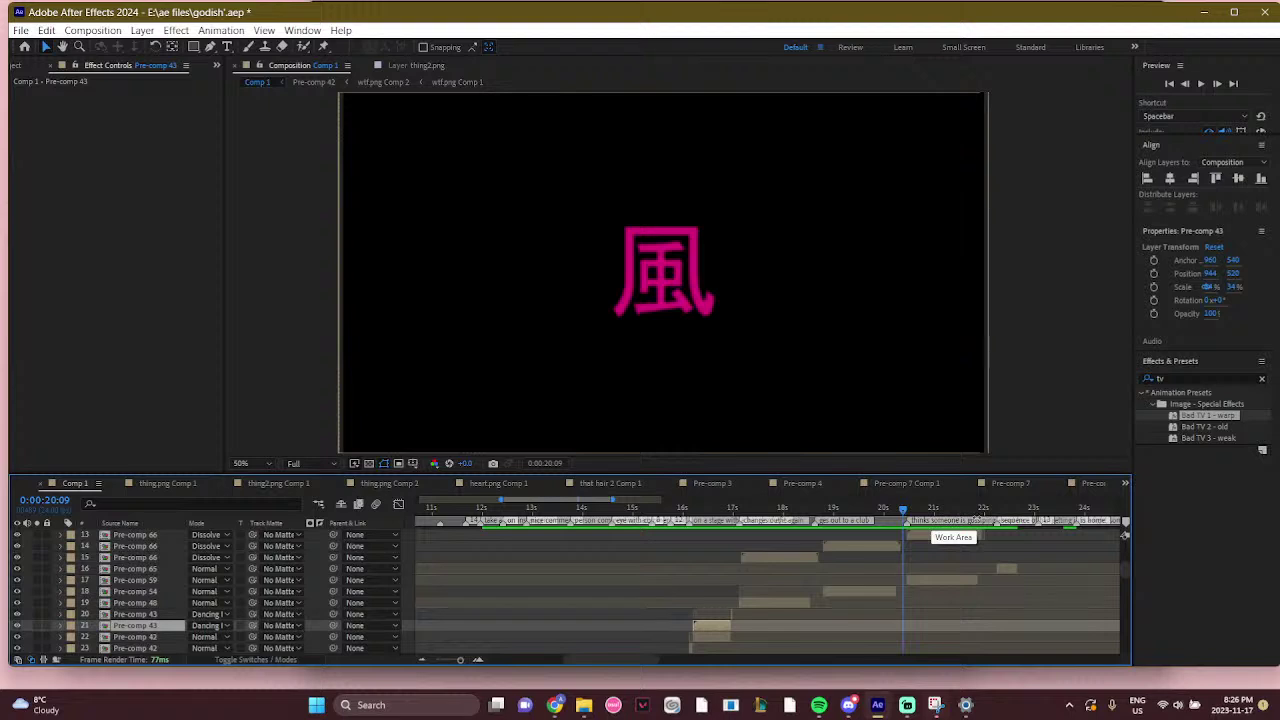
click(988, 512)
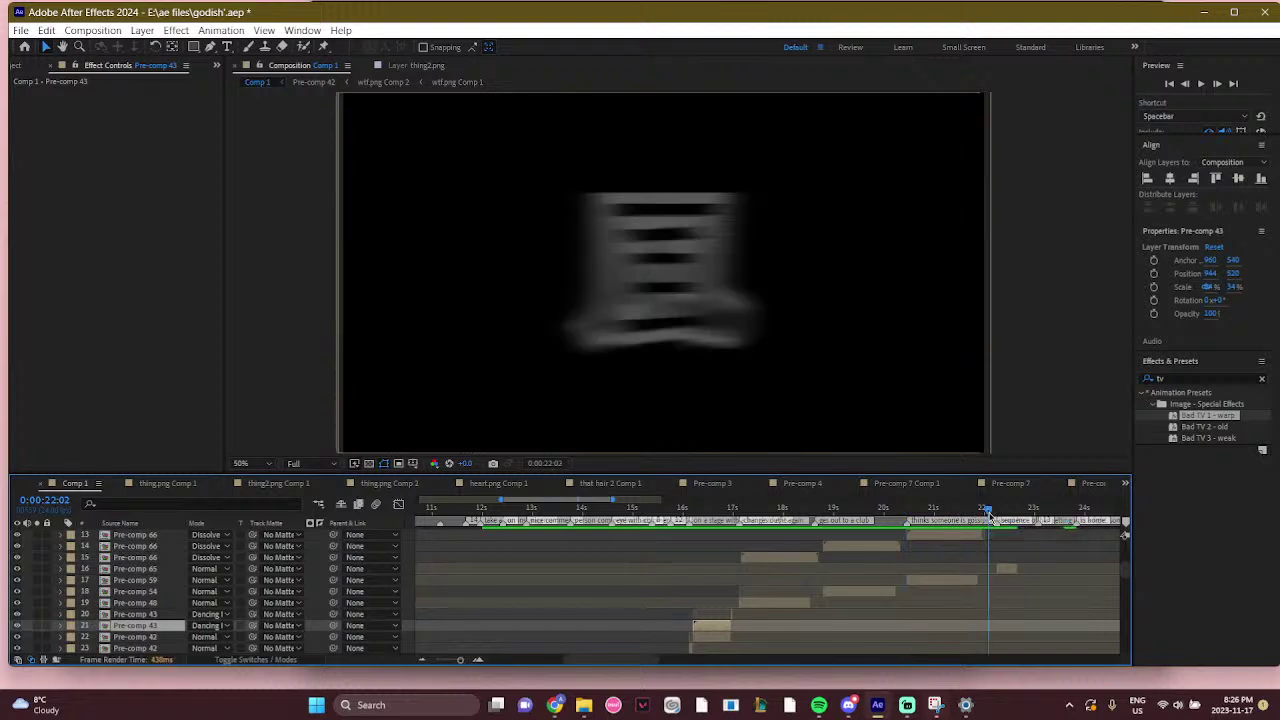
drag(988, 512, 984, 518)
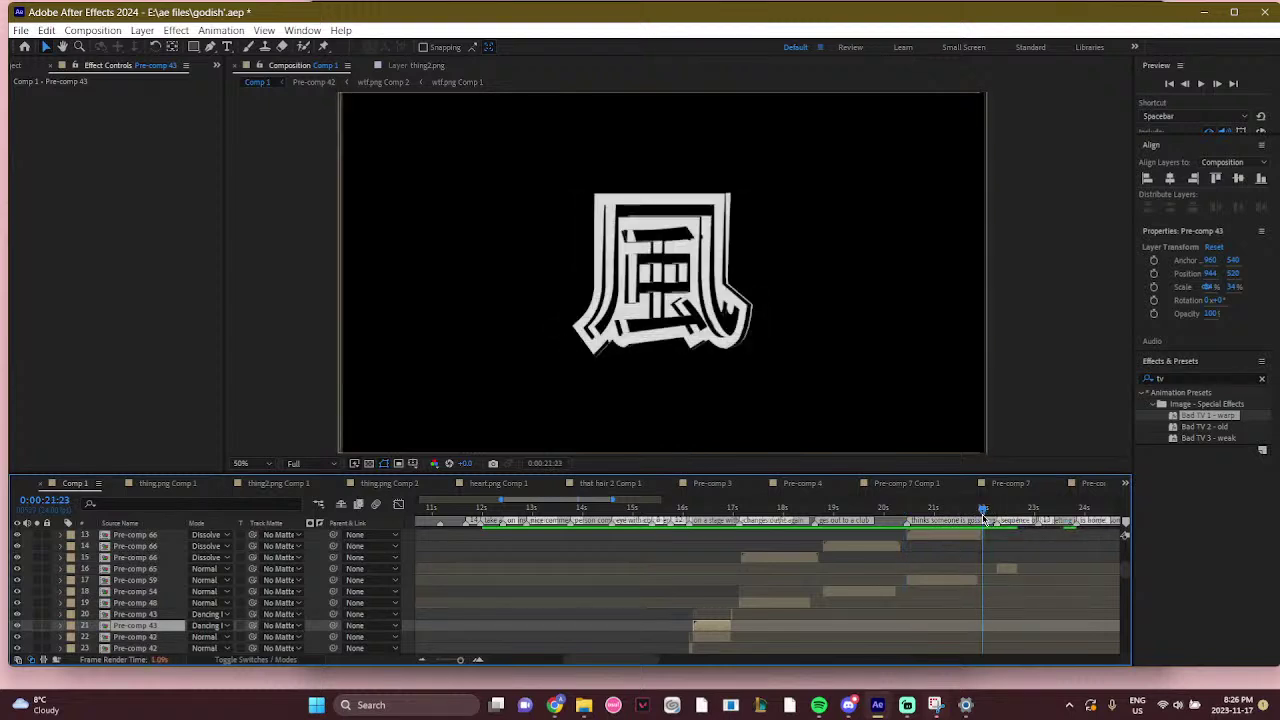
click(734, 510)
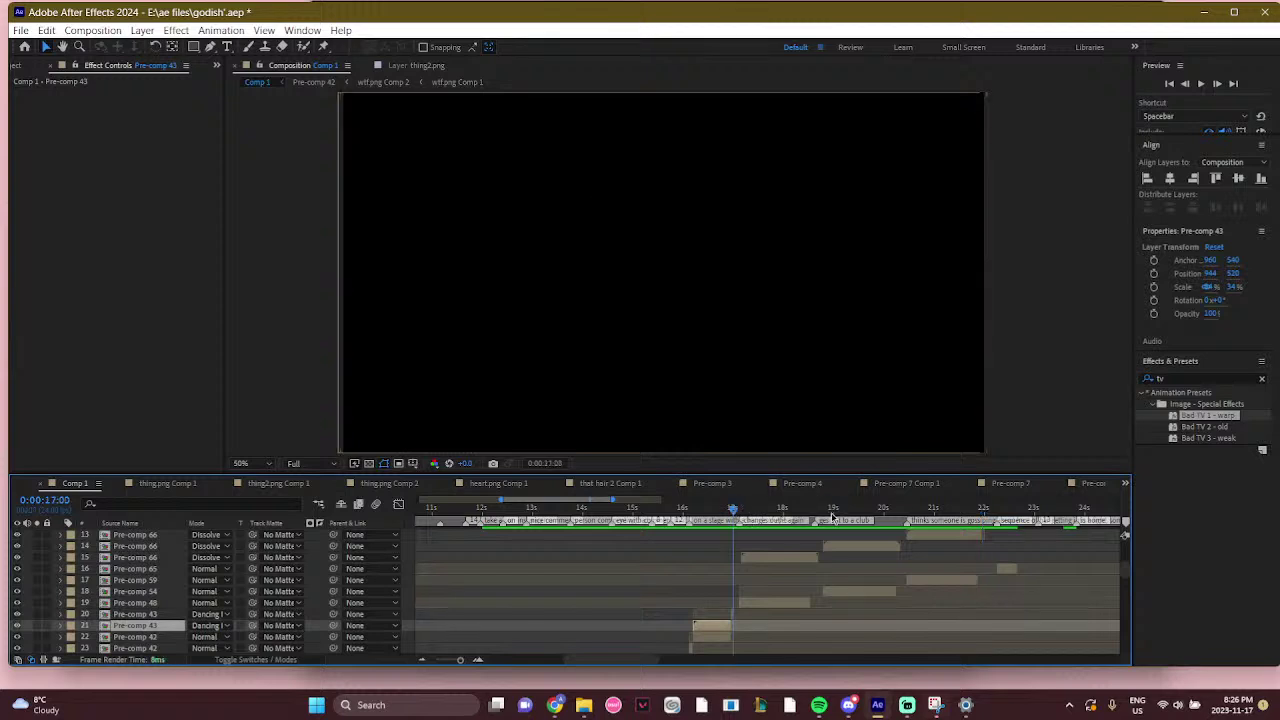
click(981, 510)
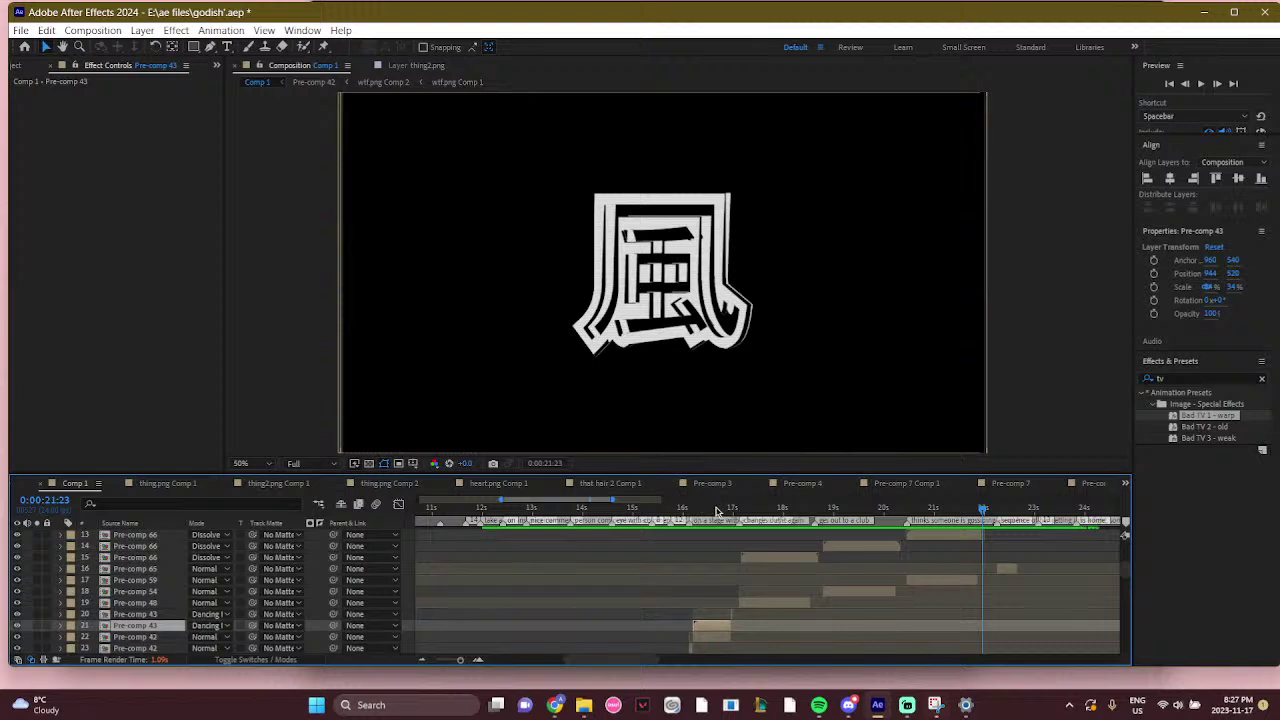
Compare the lyric text and background blur in the room shot and the following street crowd shot, up to 0:00:19:20
click(716, 511)
drag(716, 511, 797, 513)
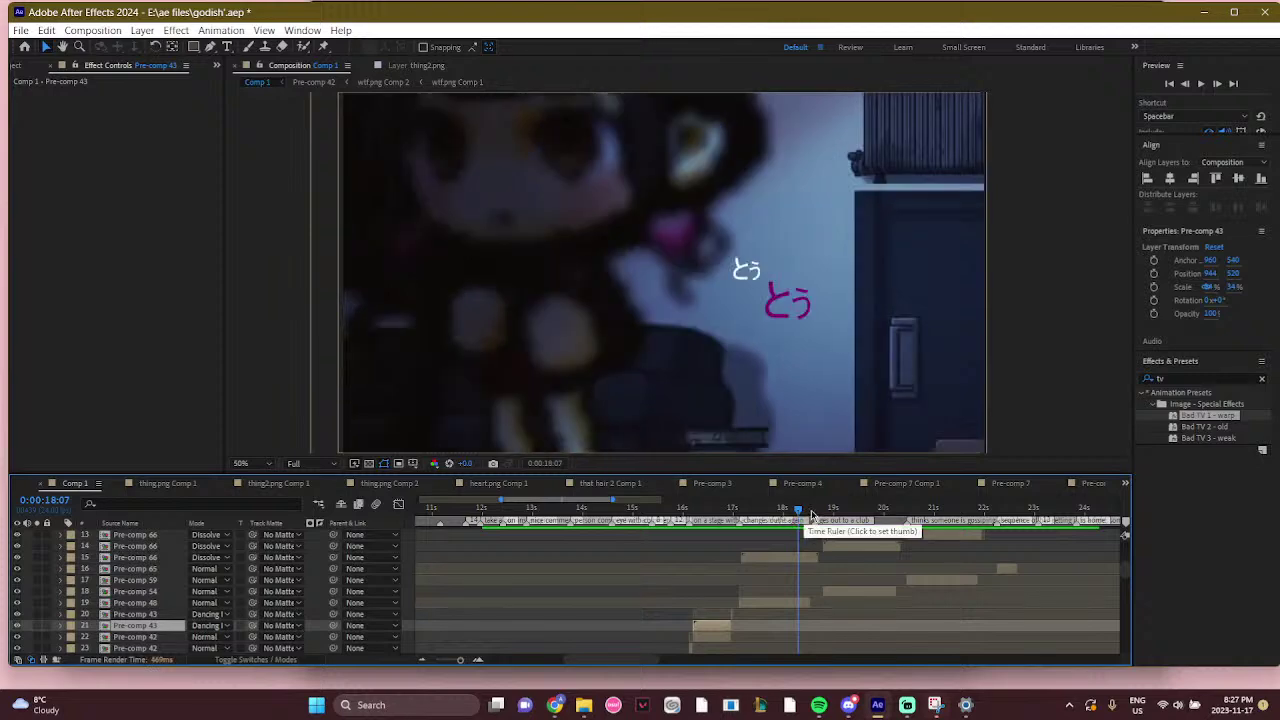
click(834, 512)
key(space)
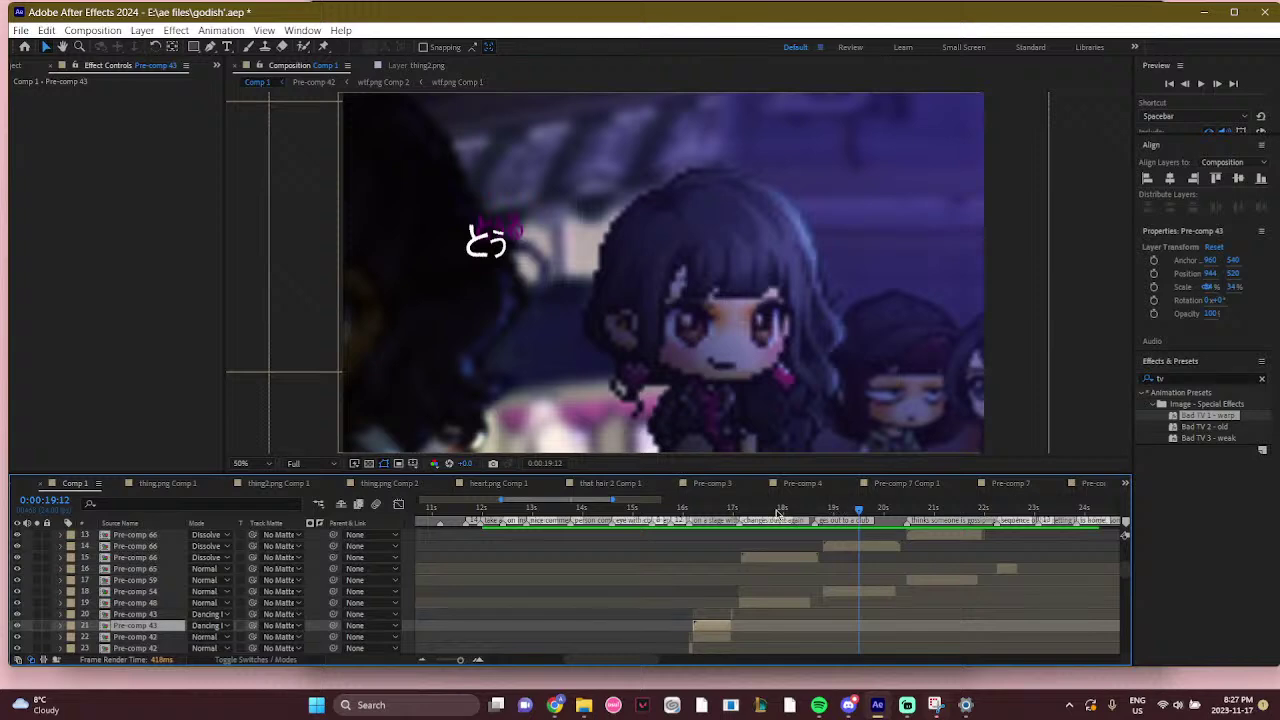
mouse_move(778, 513)
mouse_down()
mouse_move(820, 510)
mouse_move(774, 512)
mouse_move(788, 510)
mouse_up()
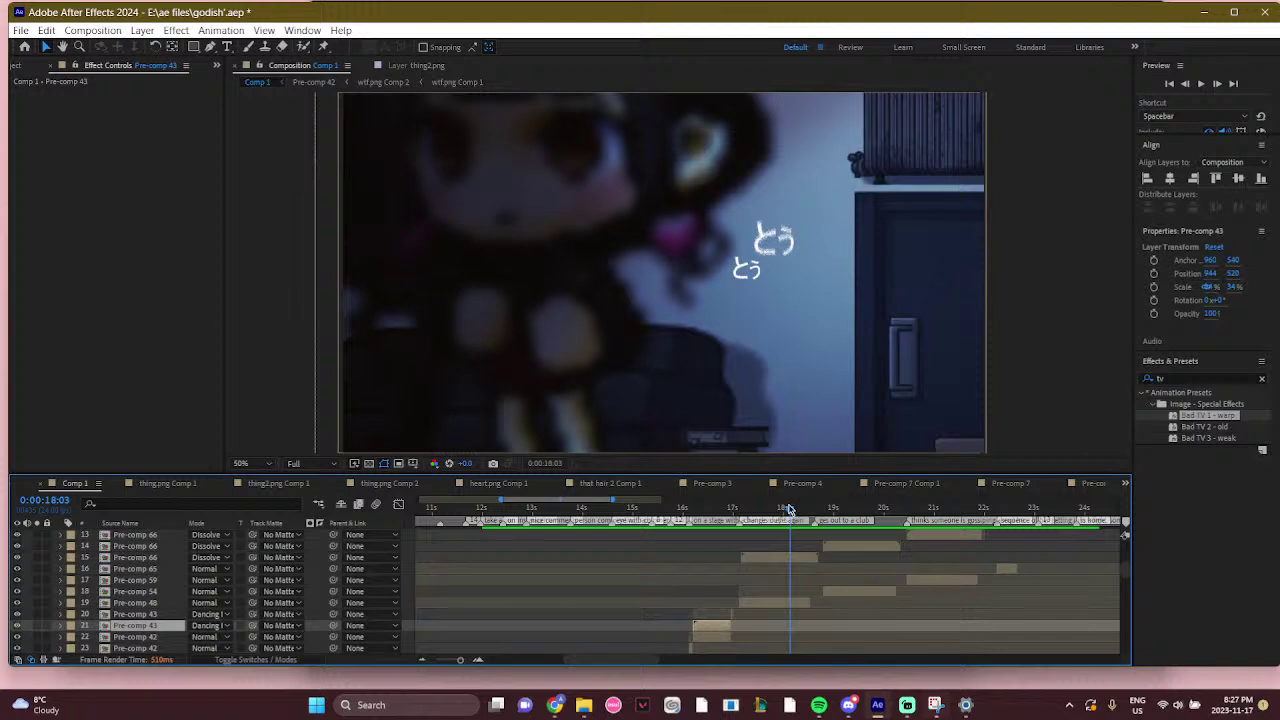
drag(790, 509, 843, 507)
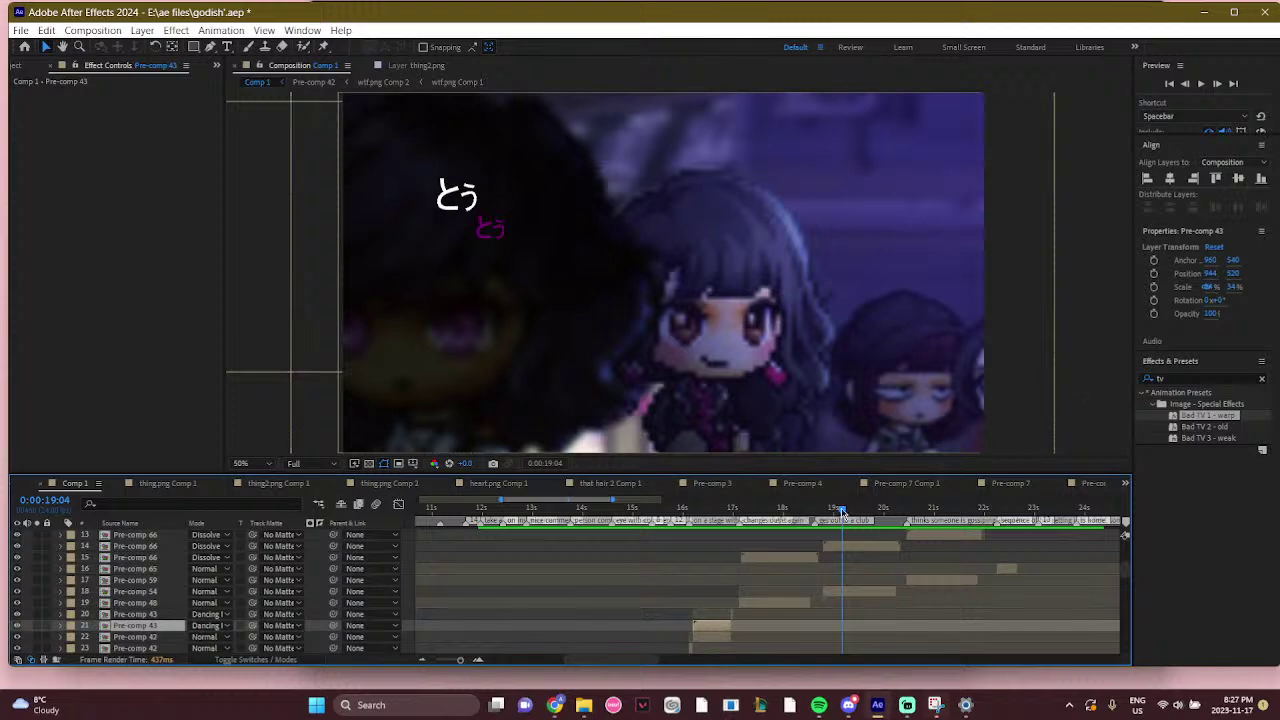
drag(845, 509, 876, 510)
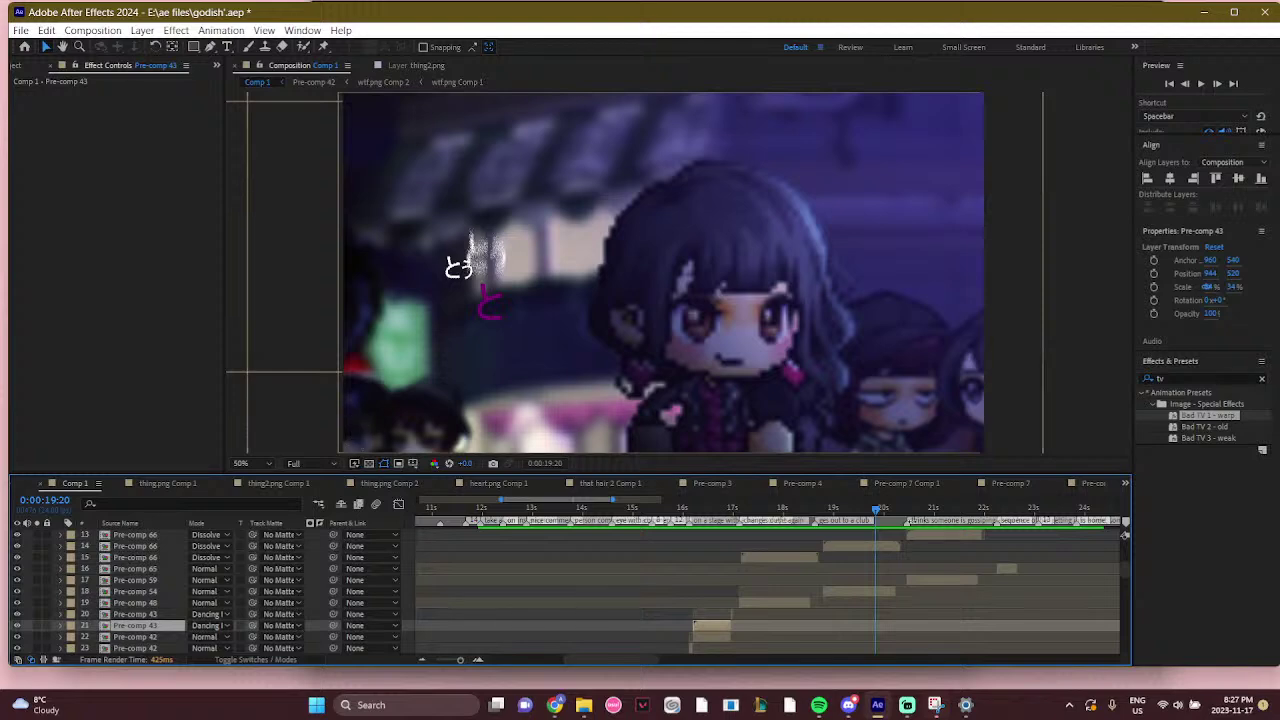
Look at the end of the street crowd shot and the bar shot at 0:00:20:15
click(895, 508)
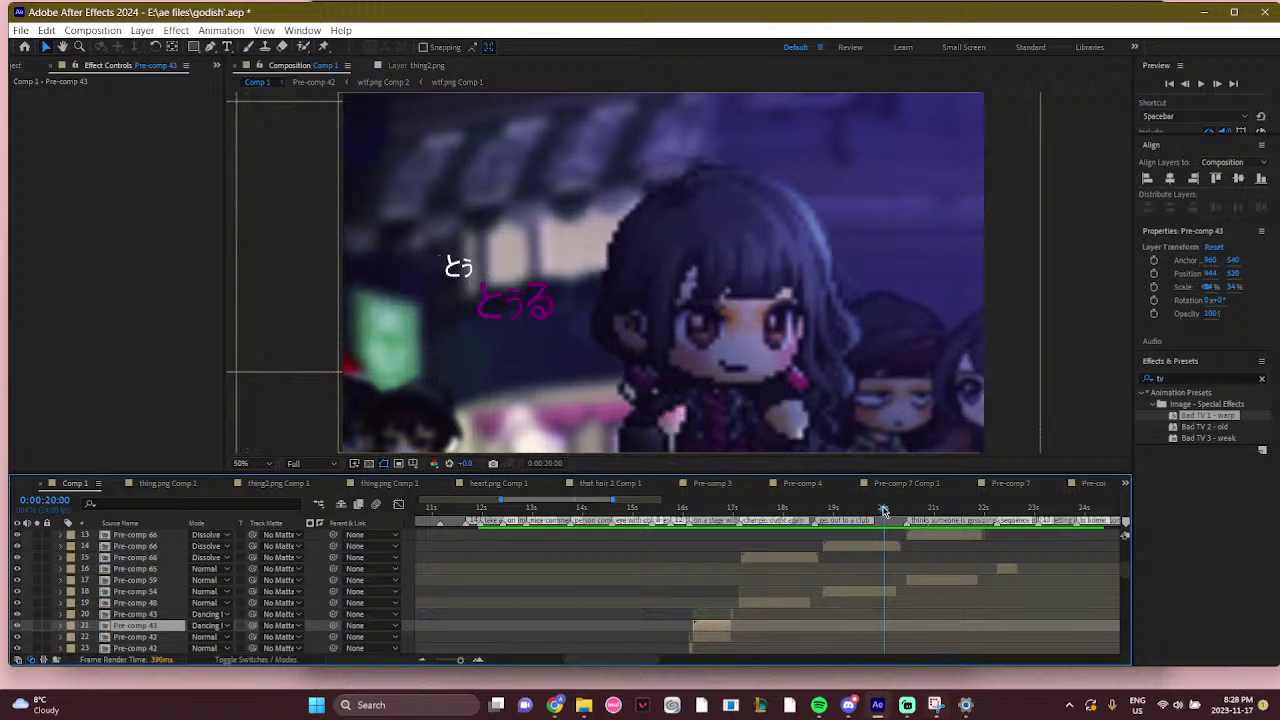
drag(897, 508, 916, 508)
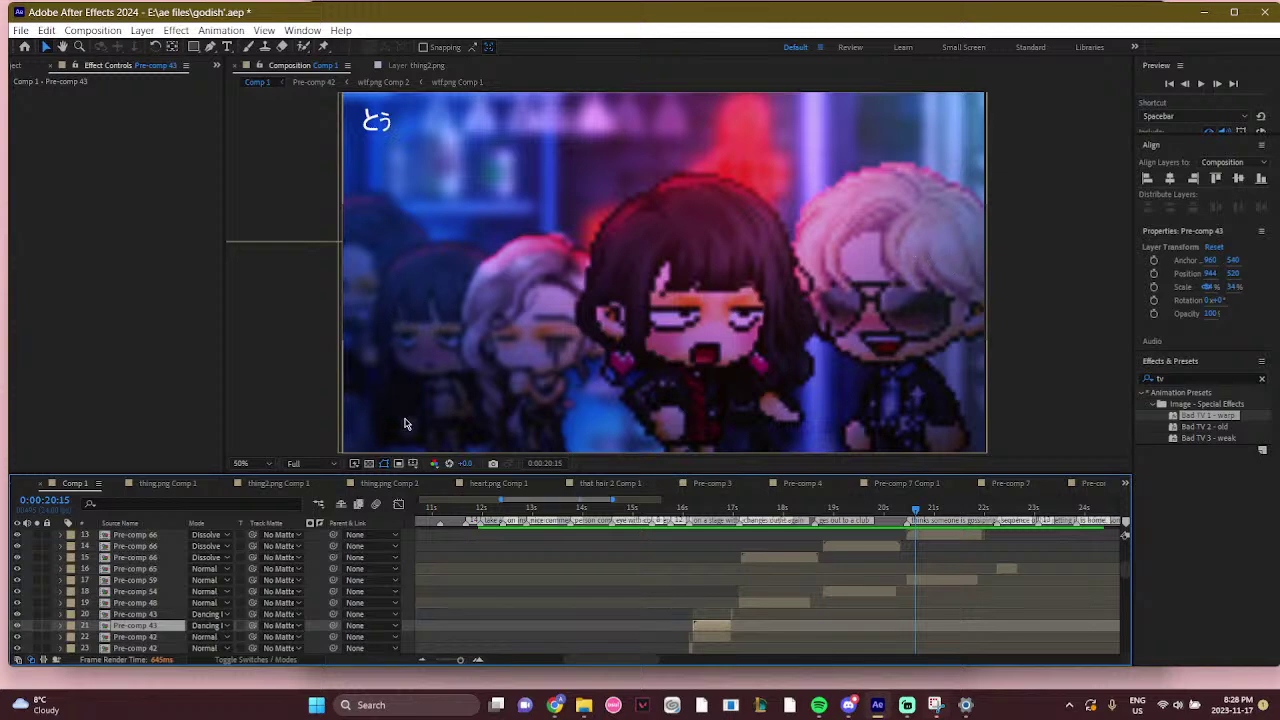
Switch to the Downloads folder in File Explorer and examine the character sprite wtf2.png up close and the neighbouring asset images
click(584, 705)
click(650, 655)
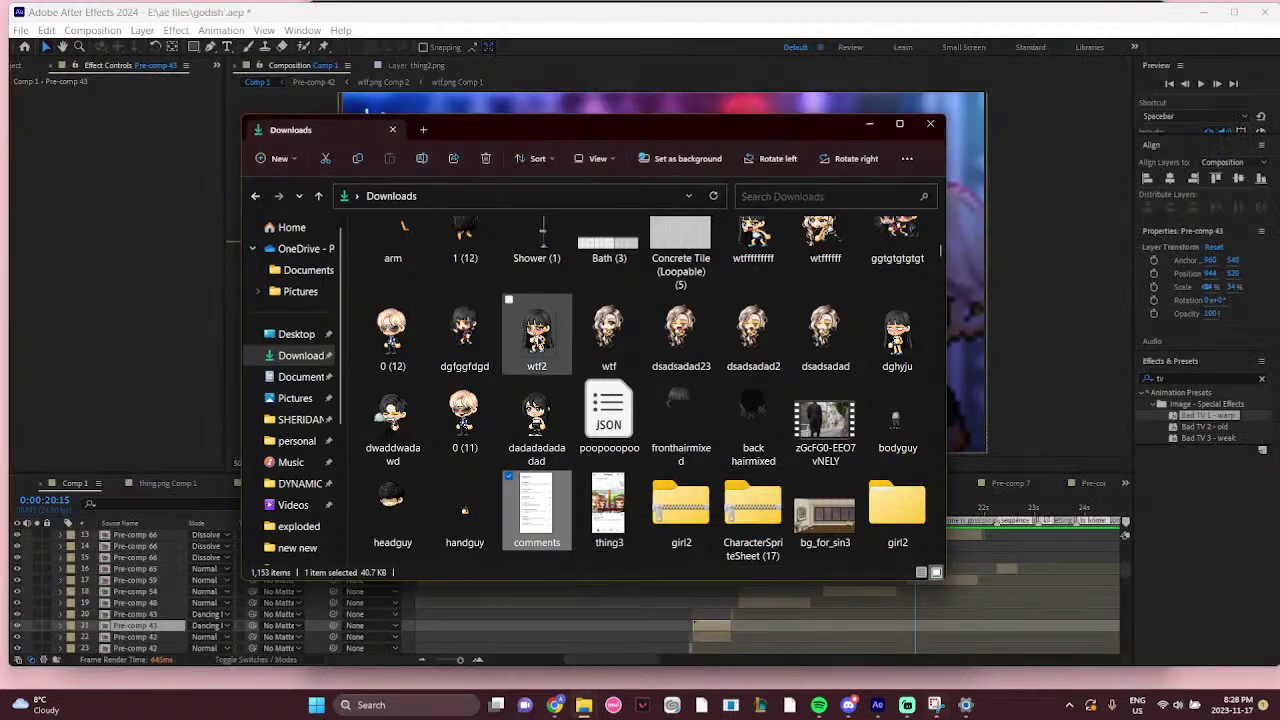
double_click(545, 333)
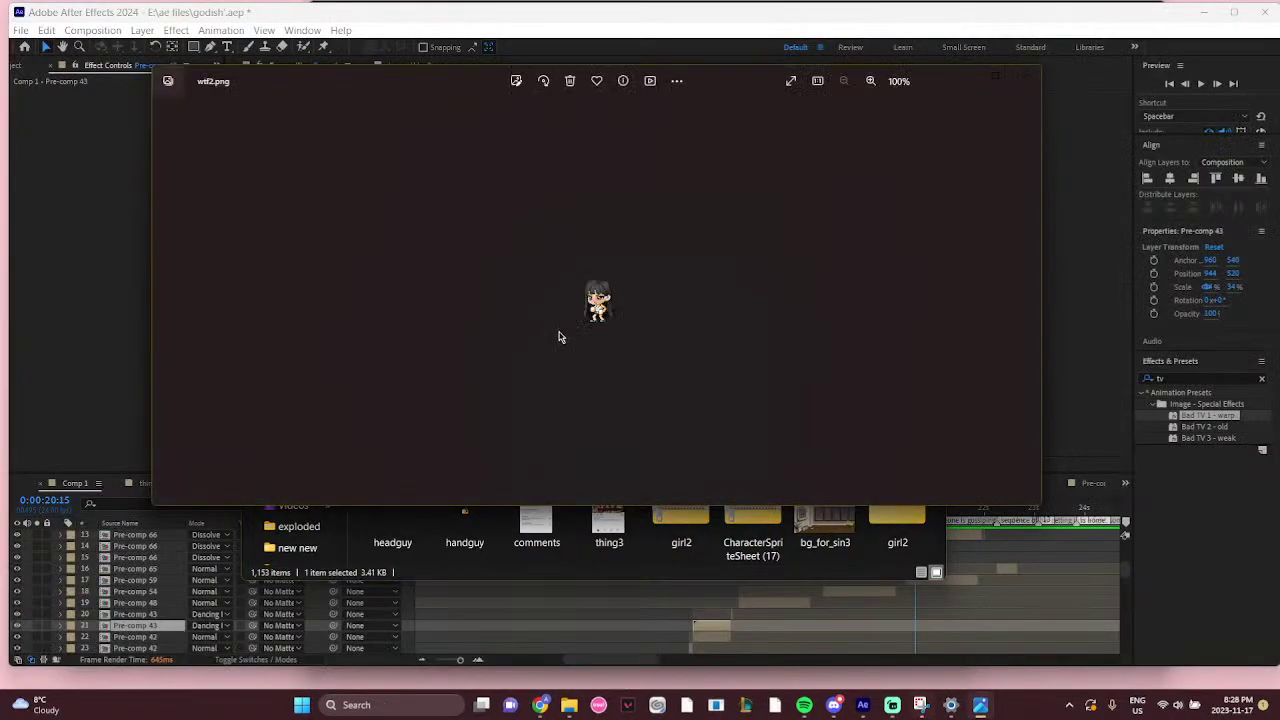
scroll(600, 322, up, 5)
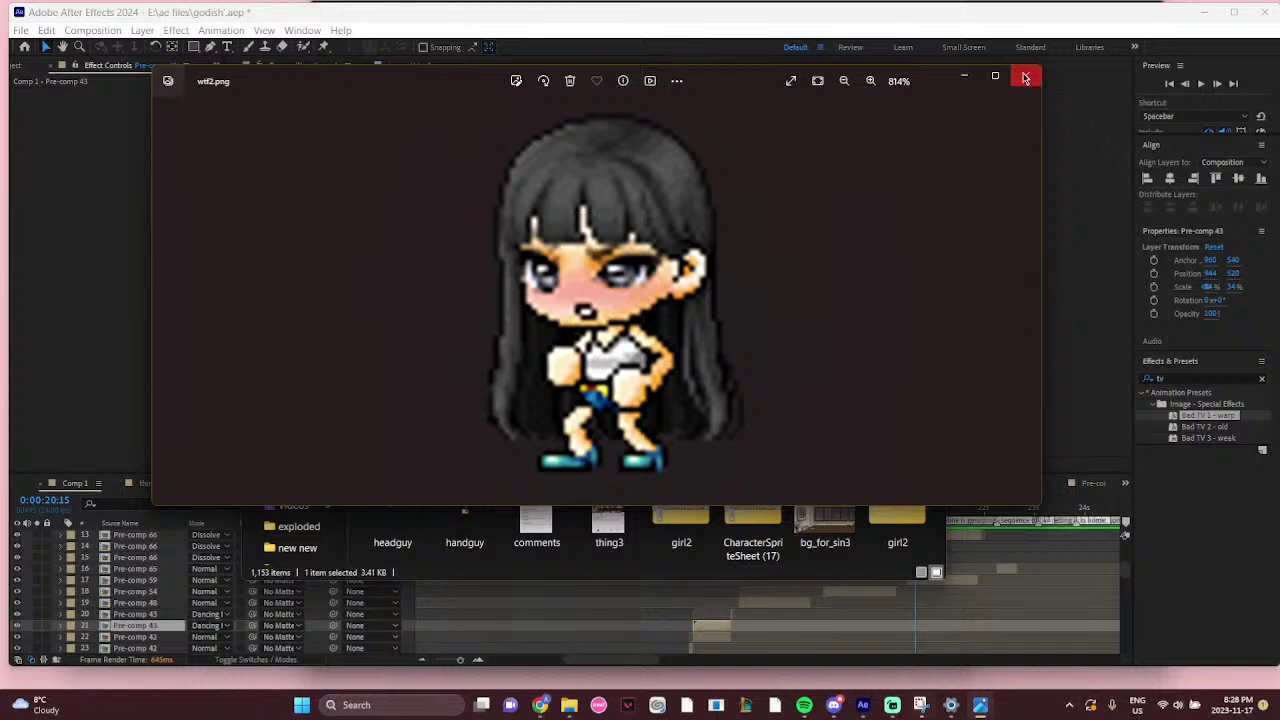
key(Escape)
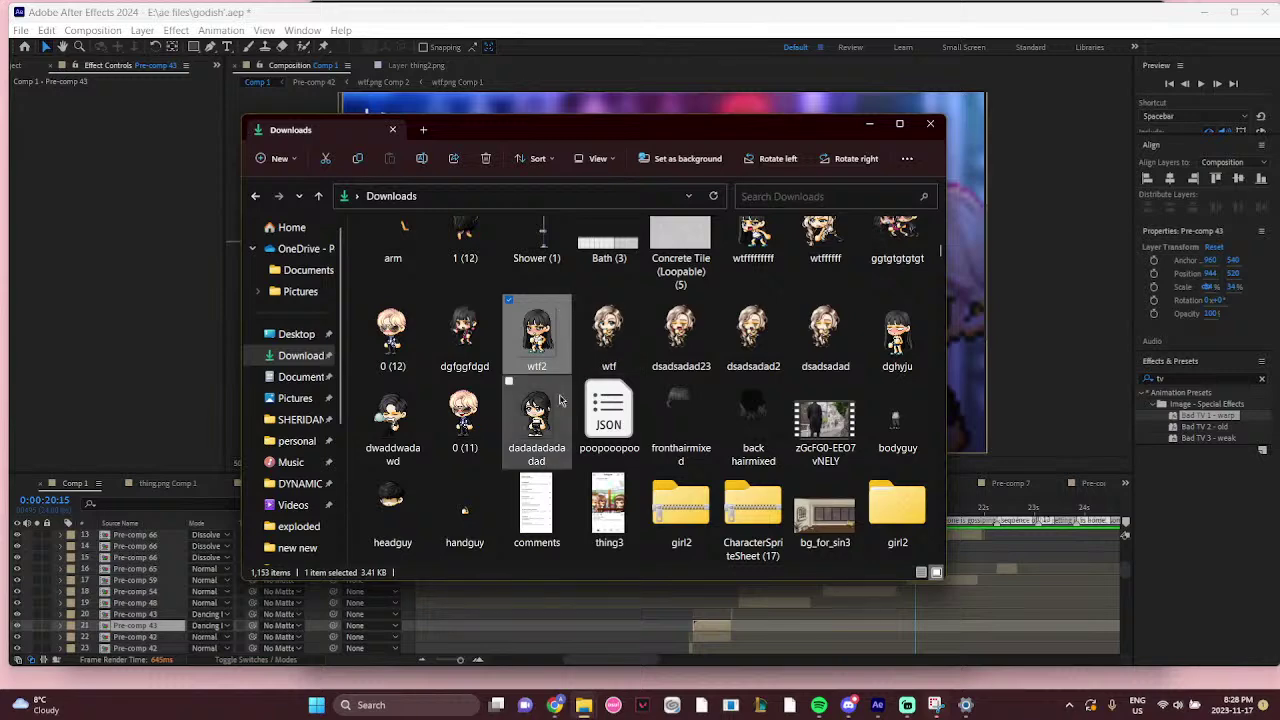
scroll(604, 420, up, 2)
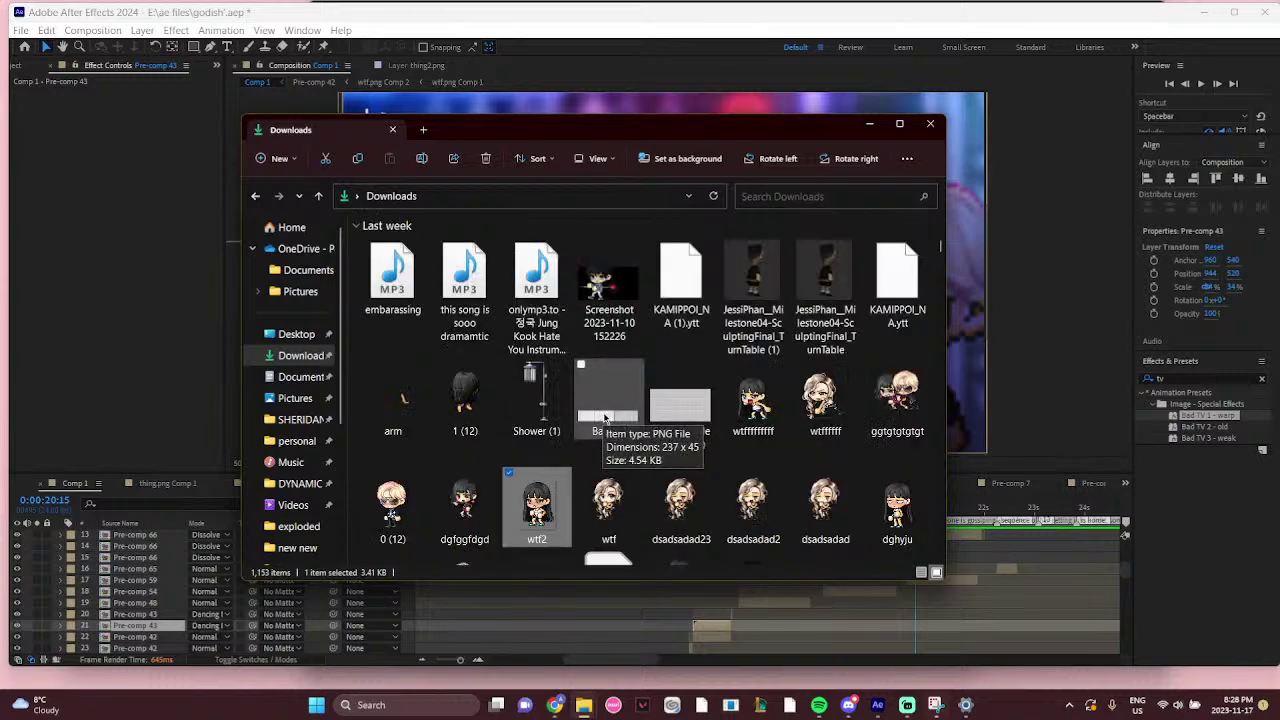
scroll(604, 418, down, 1)
Switch back to After Effects and open Pre-comp 59, the bar shot's composition, from Comp 1
click(877, 705)
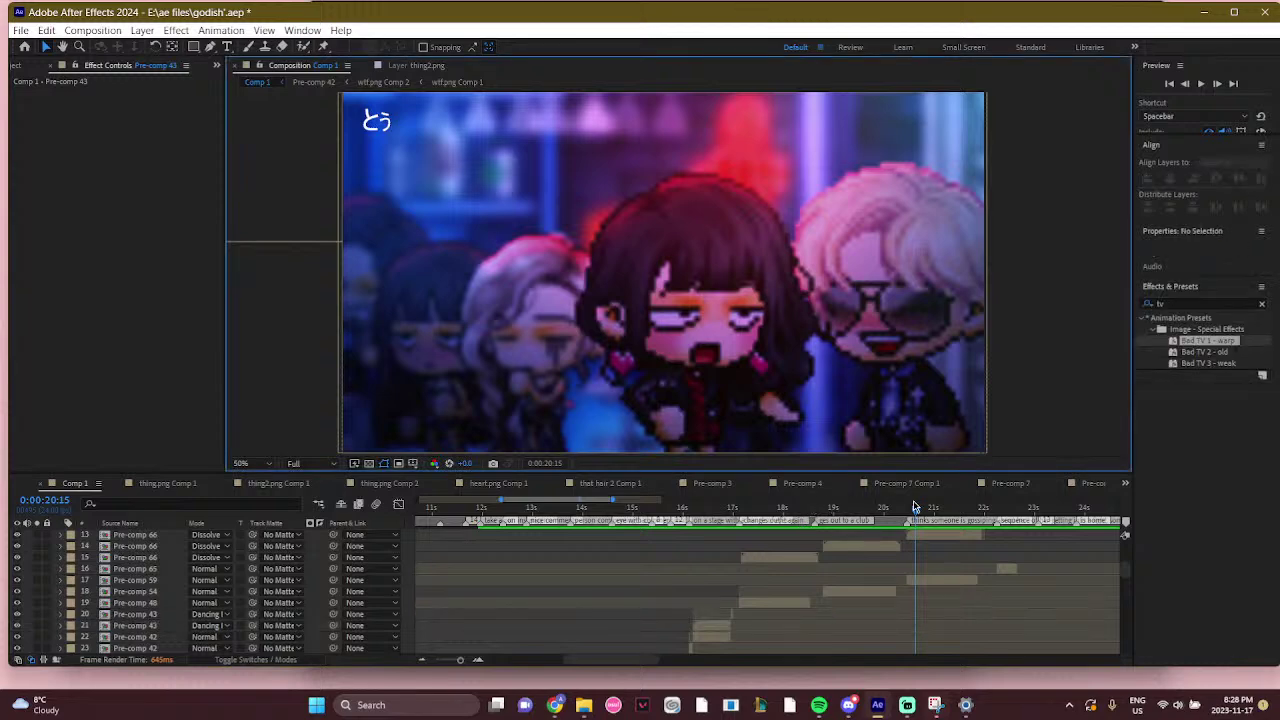
double_click(938, 537)
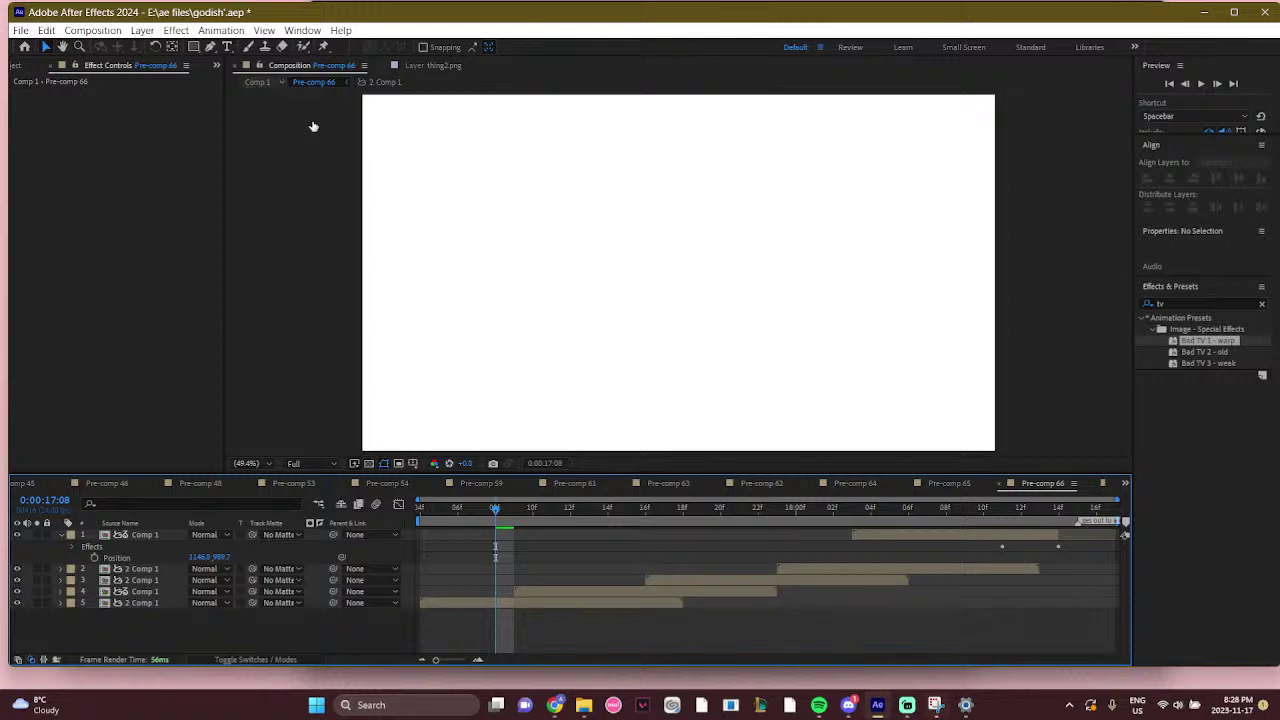
click(257, 81)
double_click(963, 588)
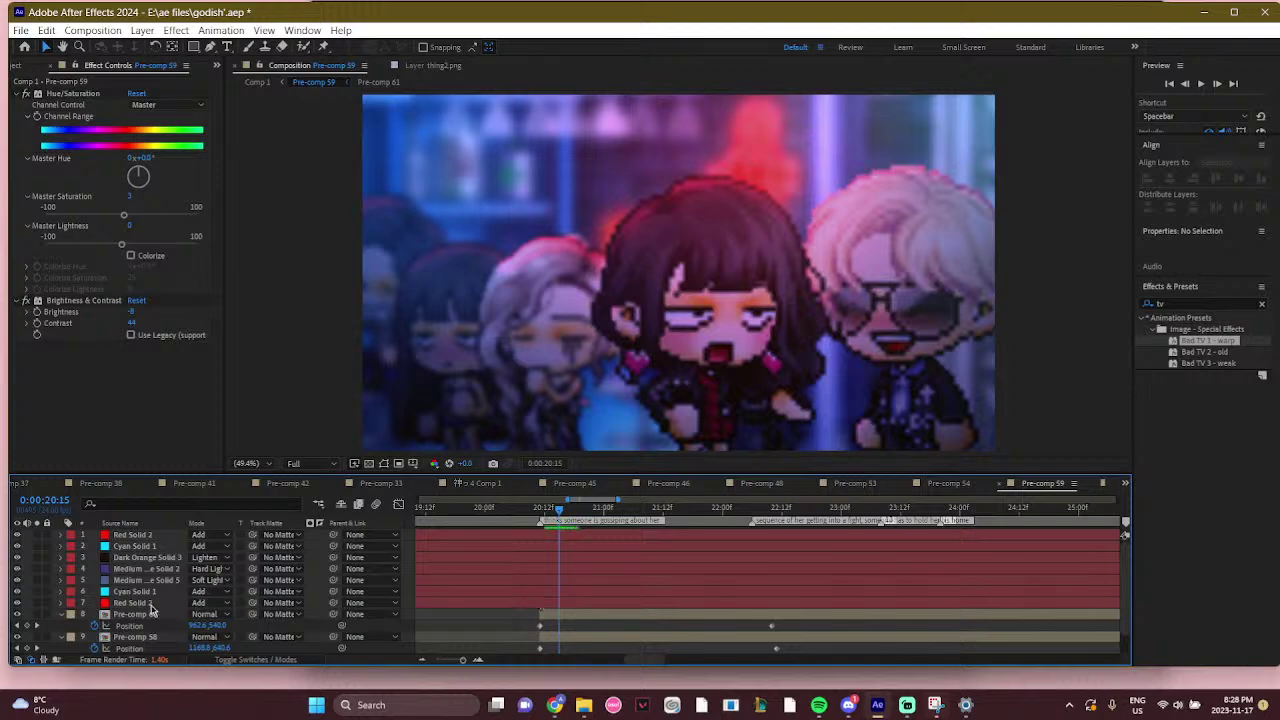
Compare the bar shot with Pre-comp 60 hidden and shown to see which characters it holds
click(106, 615)
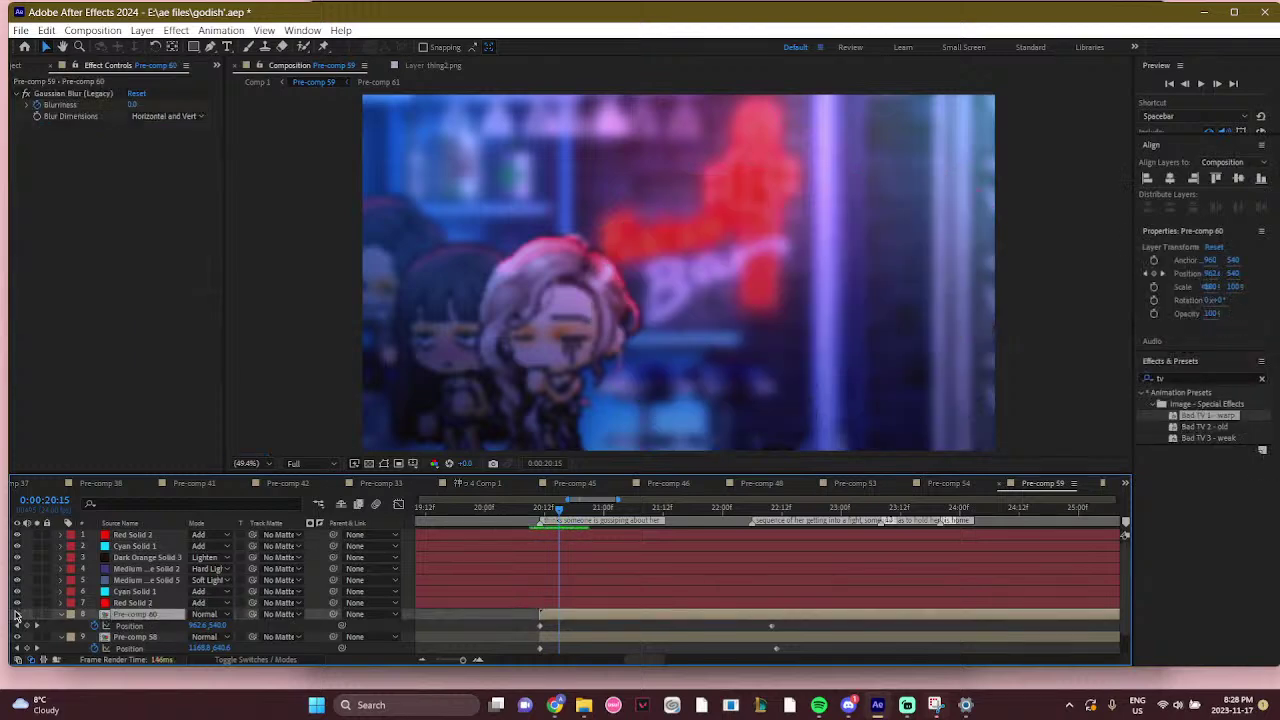
scroll(125, 642, down, 2)
scroll(145, 645, up, 2)
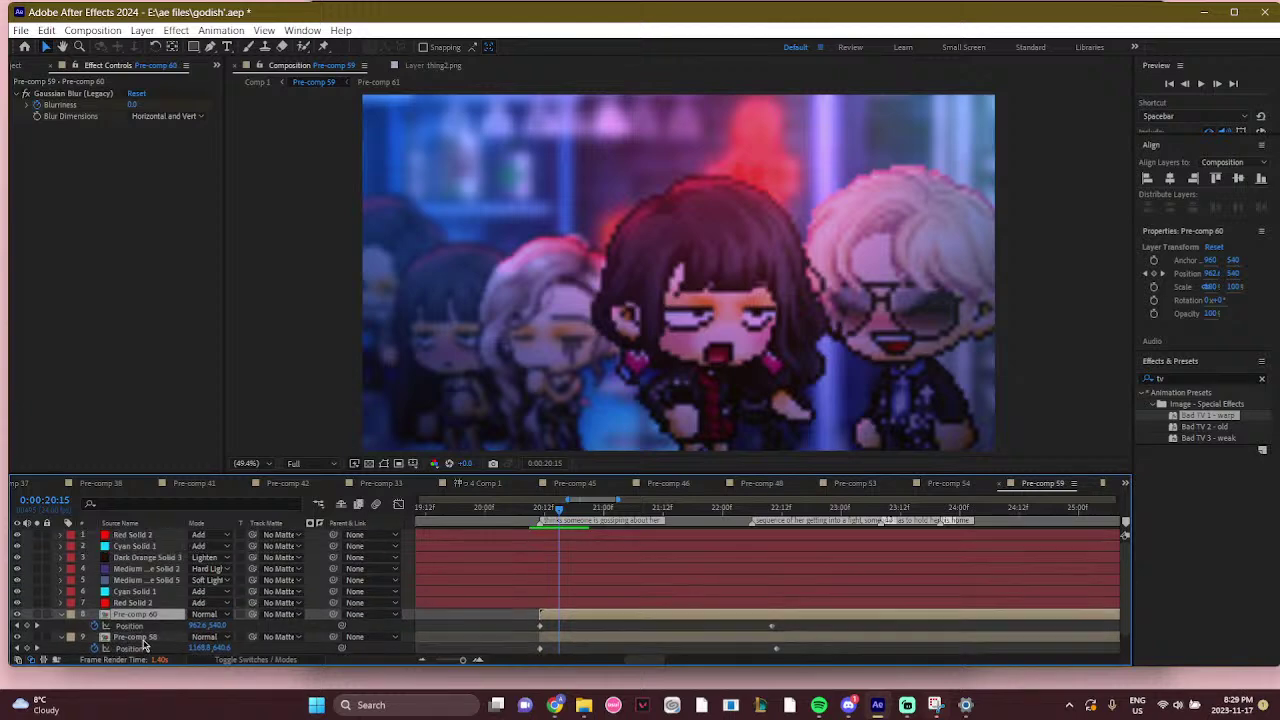
Hide the seven colour solids above Pre-comp 60 and examine the bar scene without its lighting
click(145, 603)
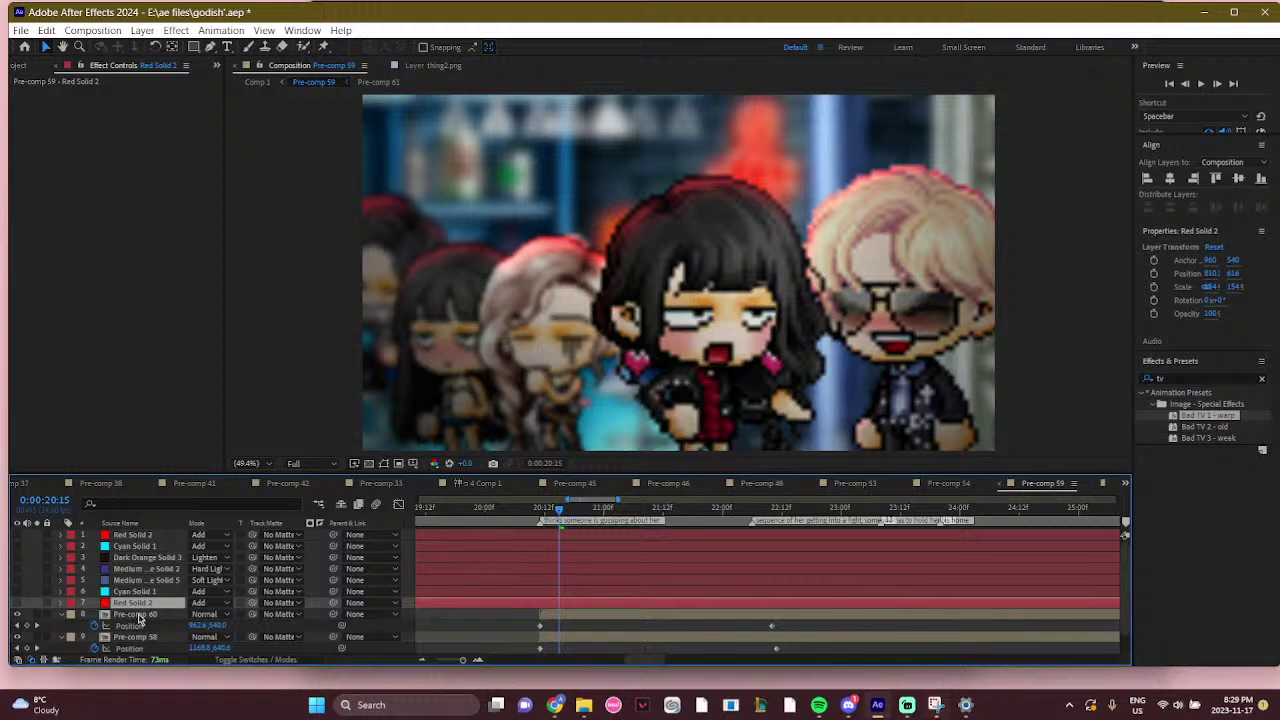
click(140, 614)
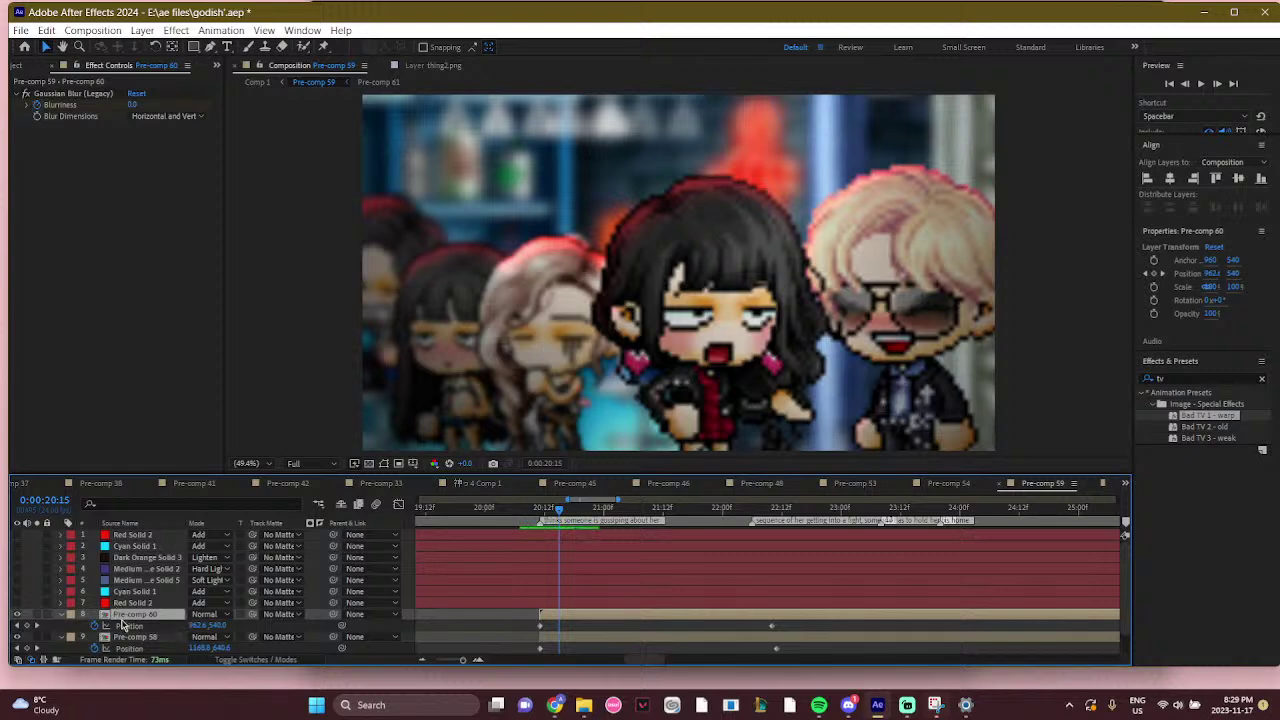
click(140, 603)
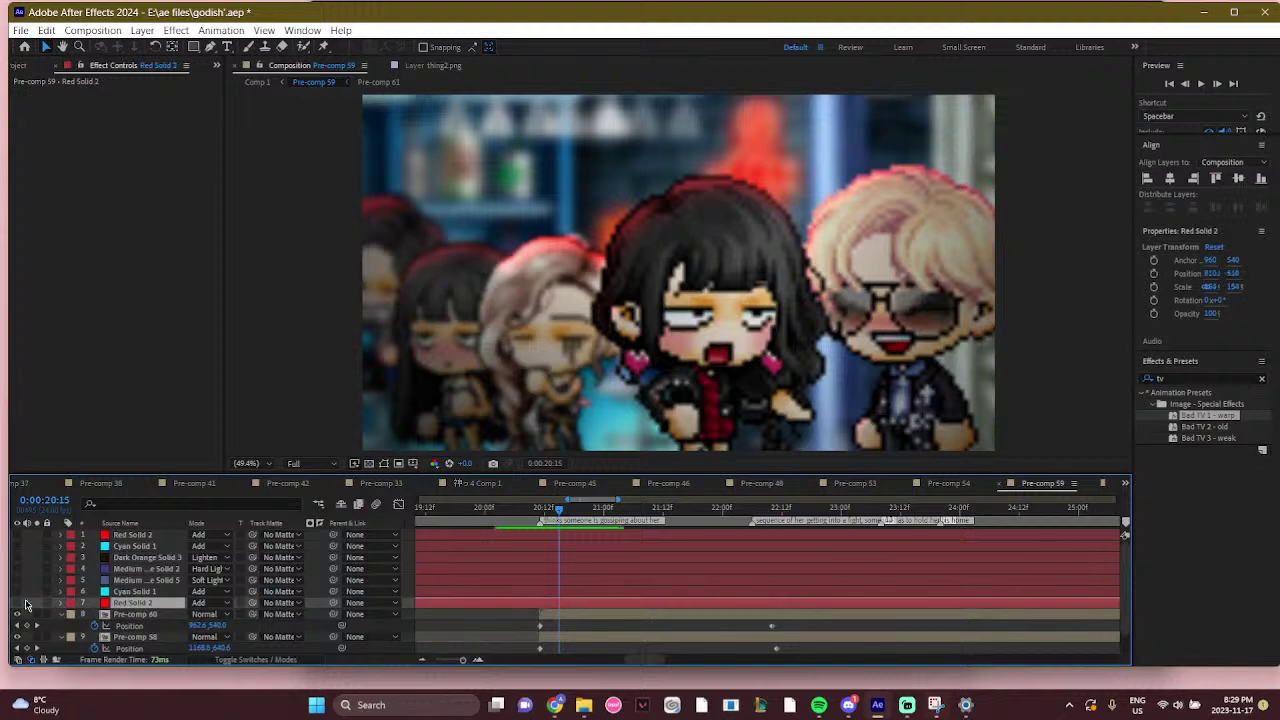
Show the lower Red Solid 2, the lower Cyan Solid 1 and Medium Gray-Royal Blue Solid 5 one by one to examine each one's lighting
click(17, 604)
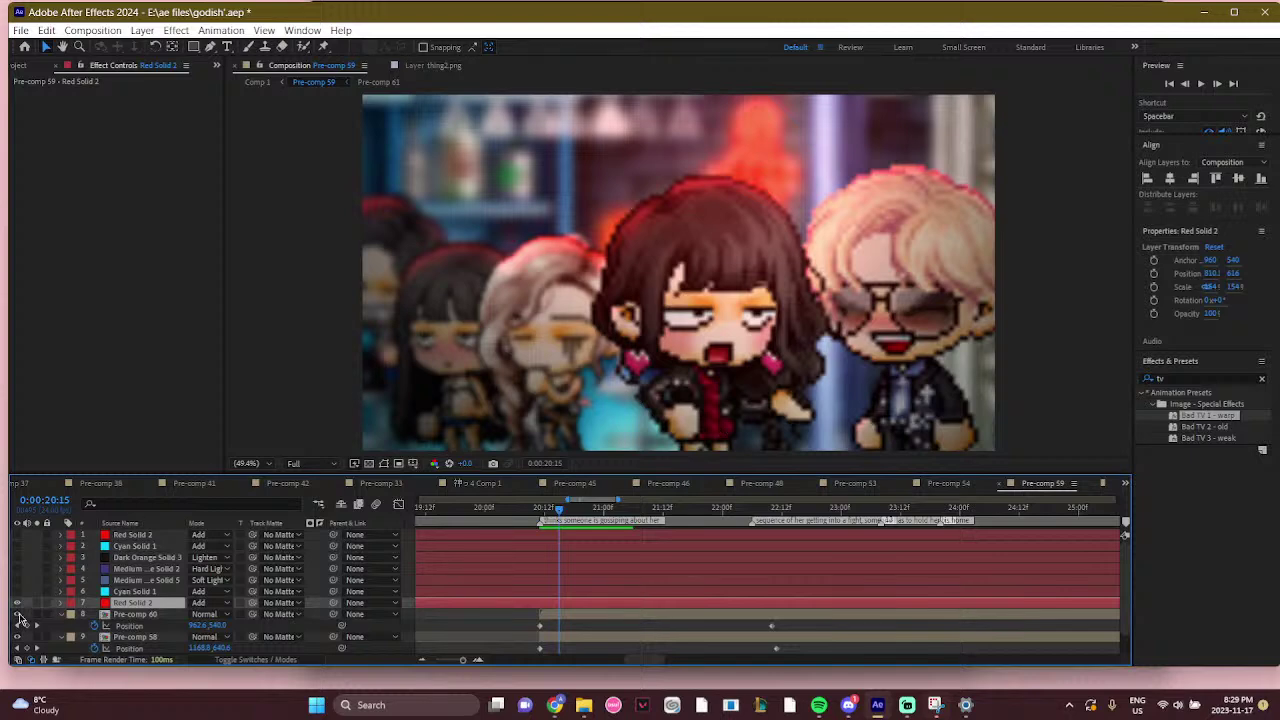
click(142, 592)
click(16, 592)
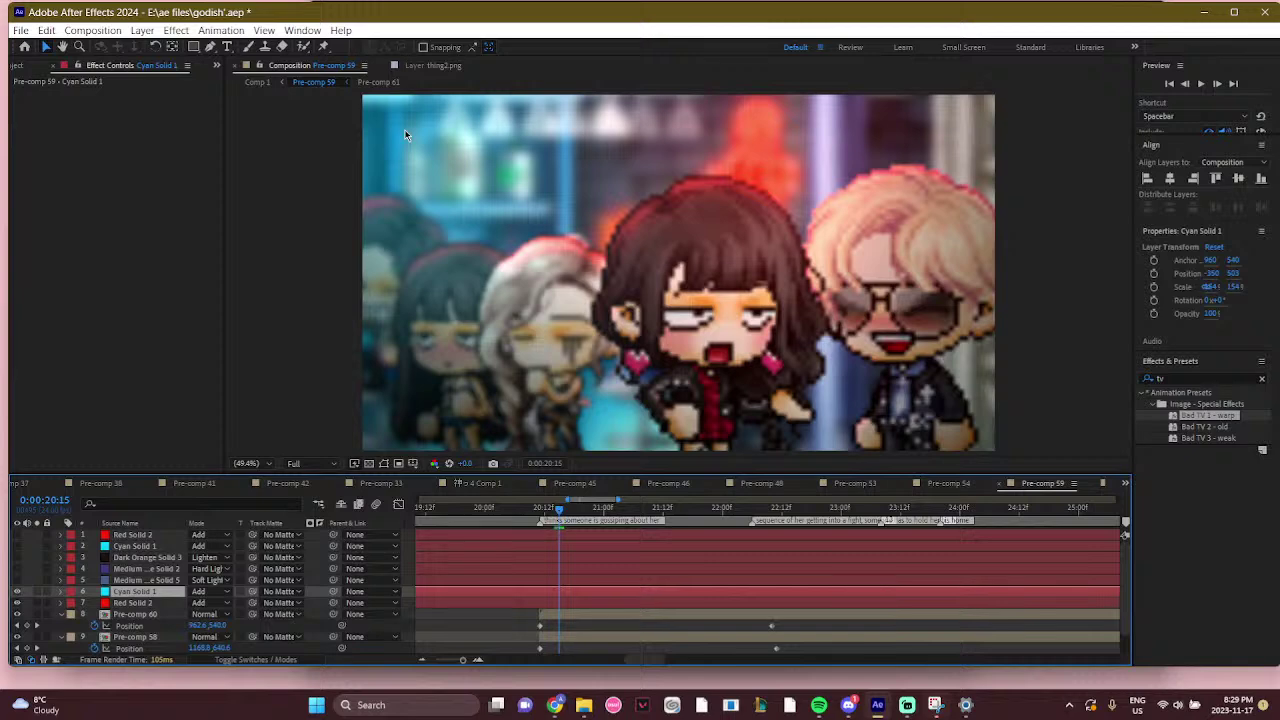
click(146, 582)
click(17, 580)
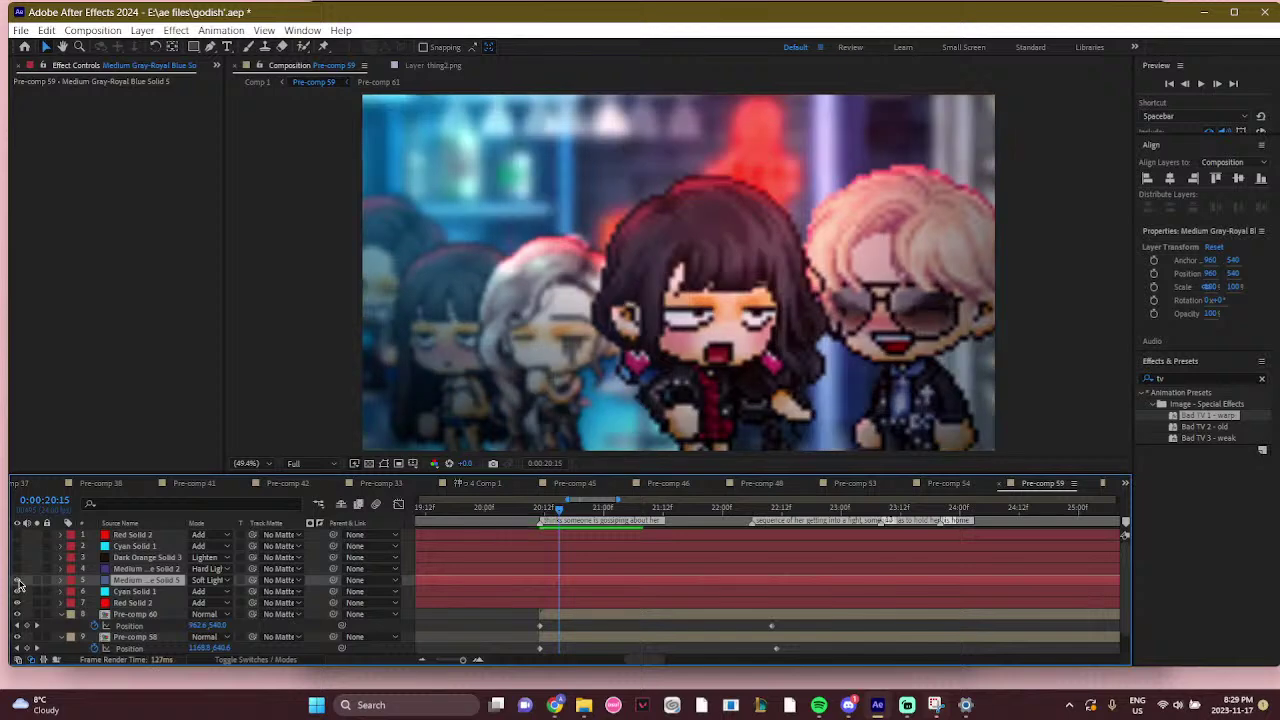
Toggle the Medium Gray-Royal Blue Solid 5 layer to compare its tint, and turn on visibility of the Hard Light solid above it
click(17, 580)
click(17, 580)
click(116, 570)
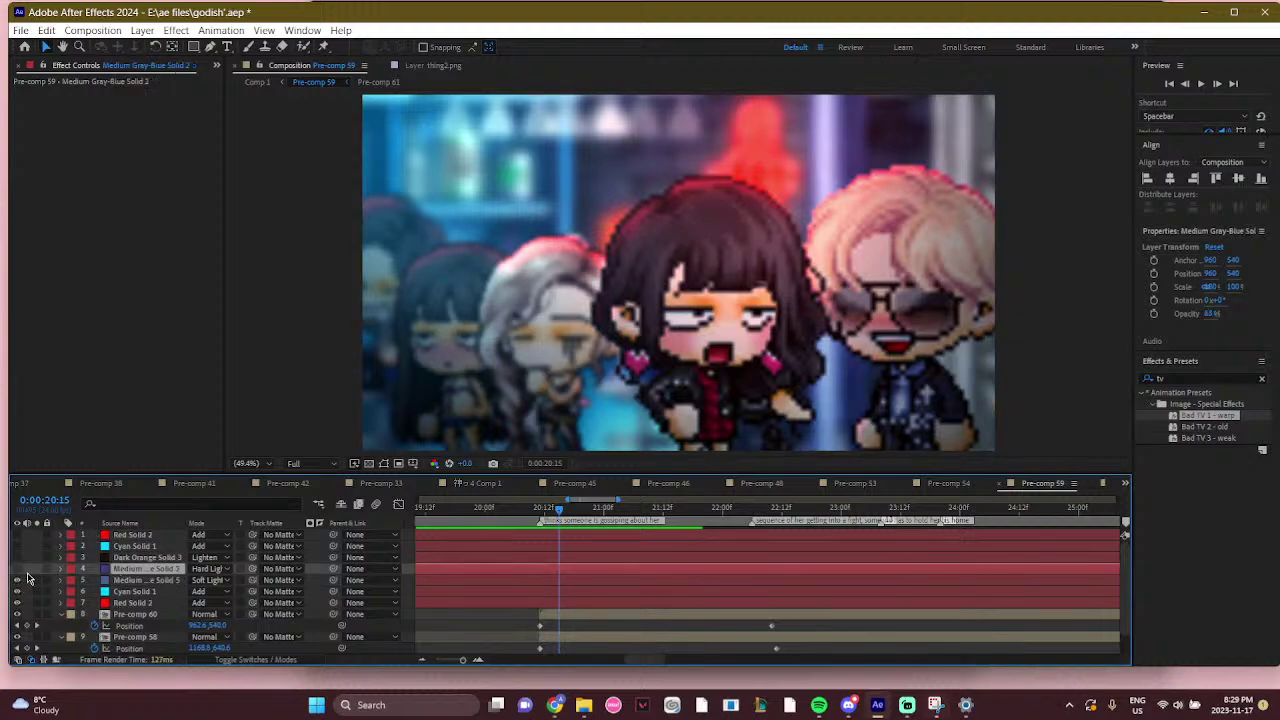
click(16, 569)
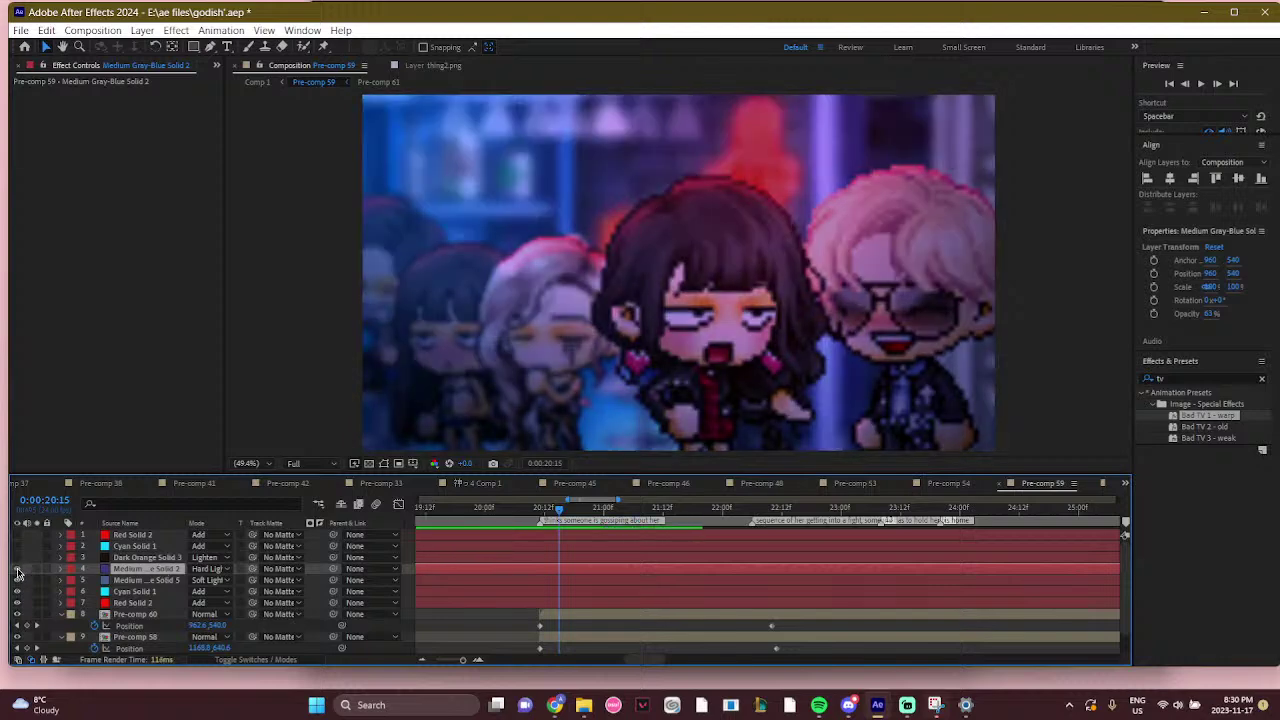
Turn on visibility of the Dark Orange Solid 3 layer and of the topmost cyan and red solids in Pre-comp 59
key(ctrl+Up)
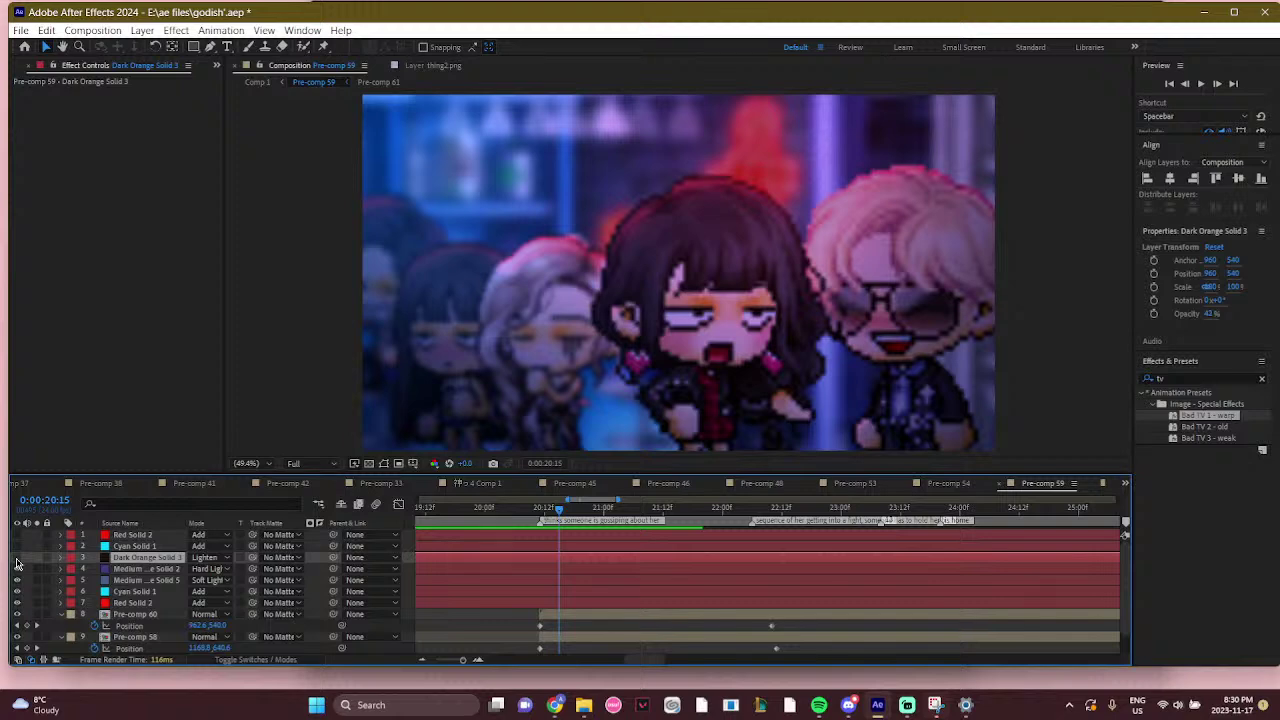
click(16, 560)
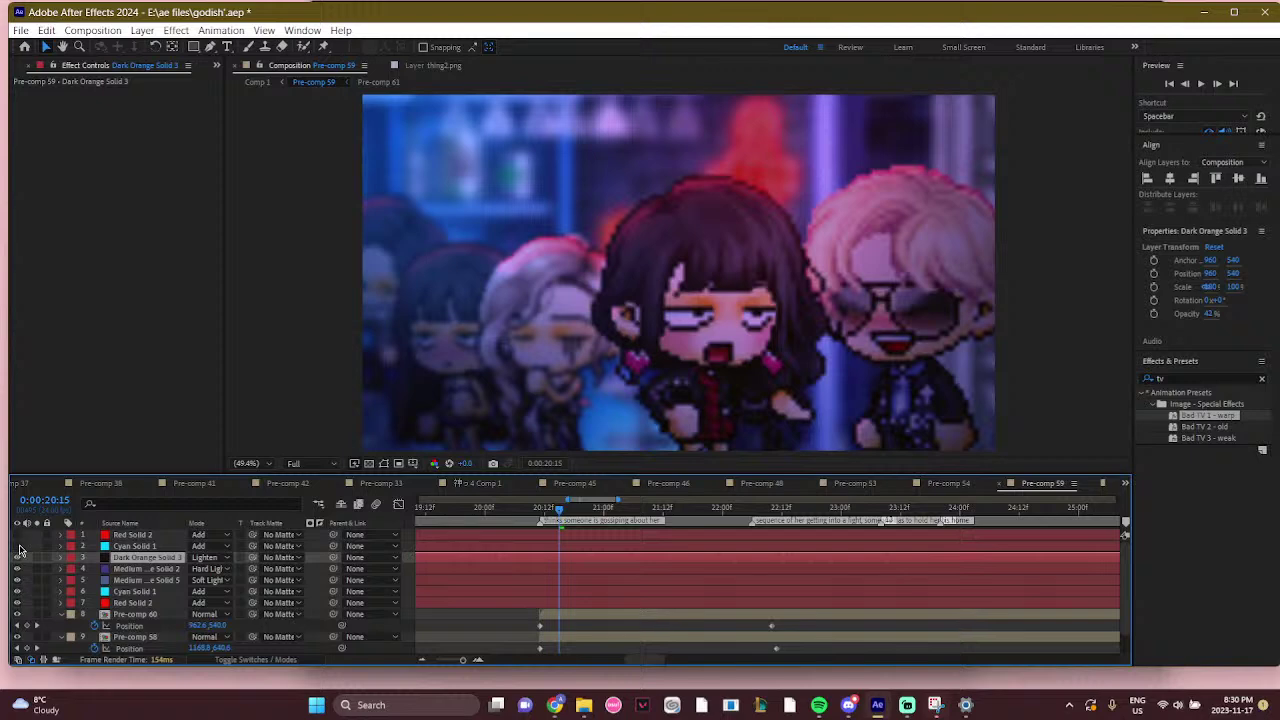
click(17, 546)
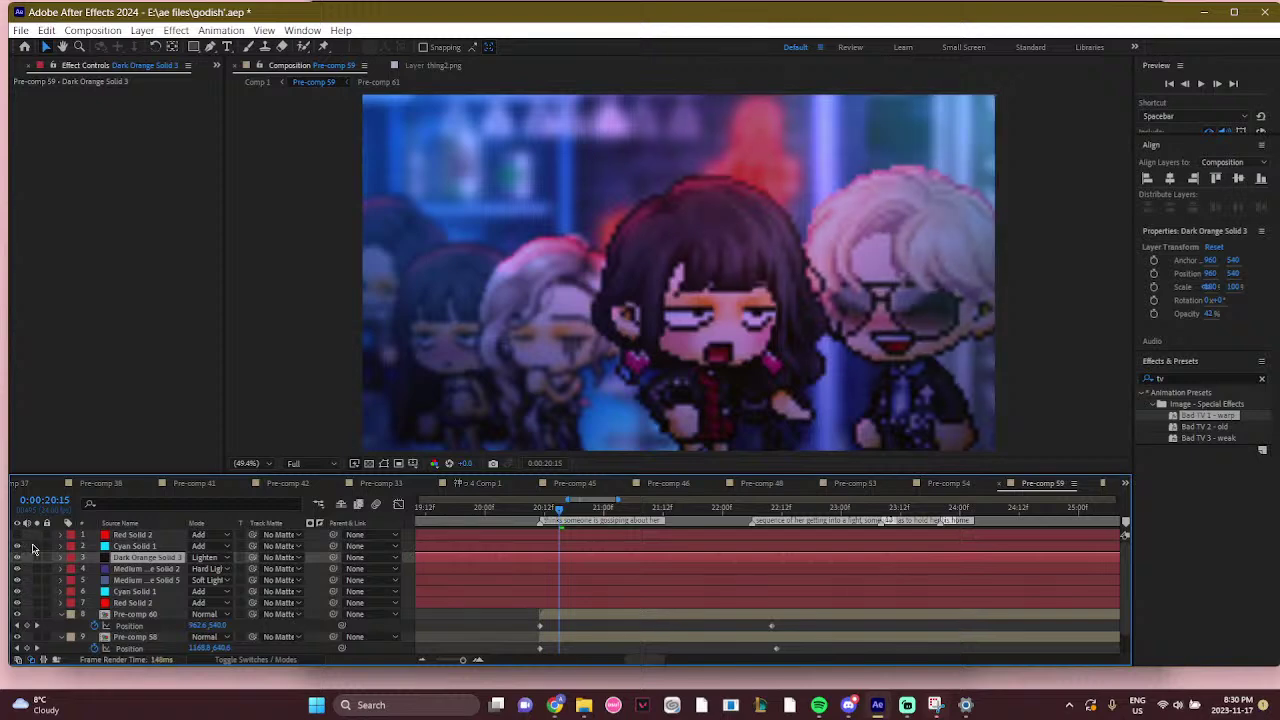
click(124, 549)
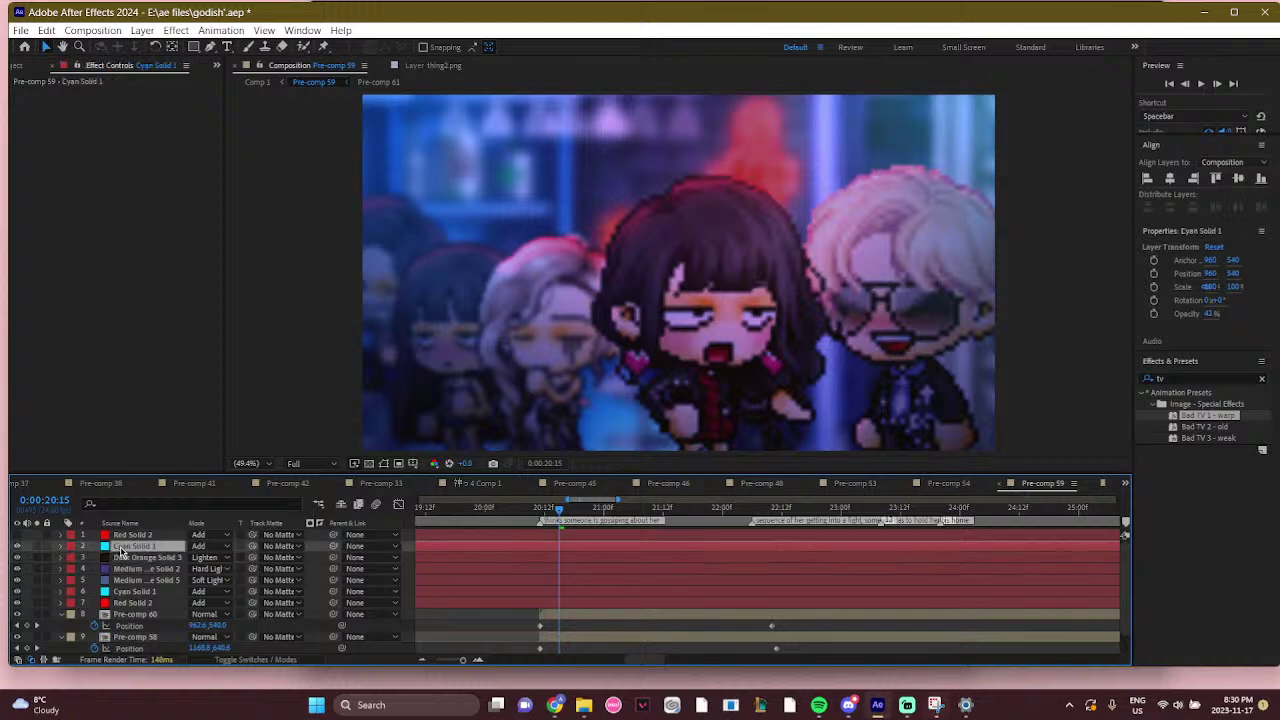
click(118, 536)
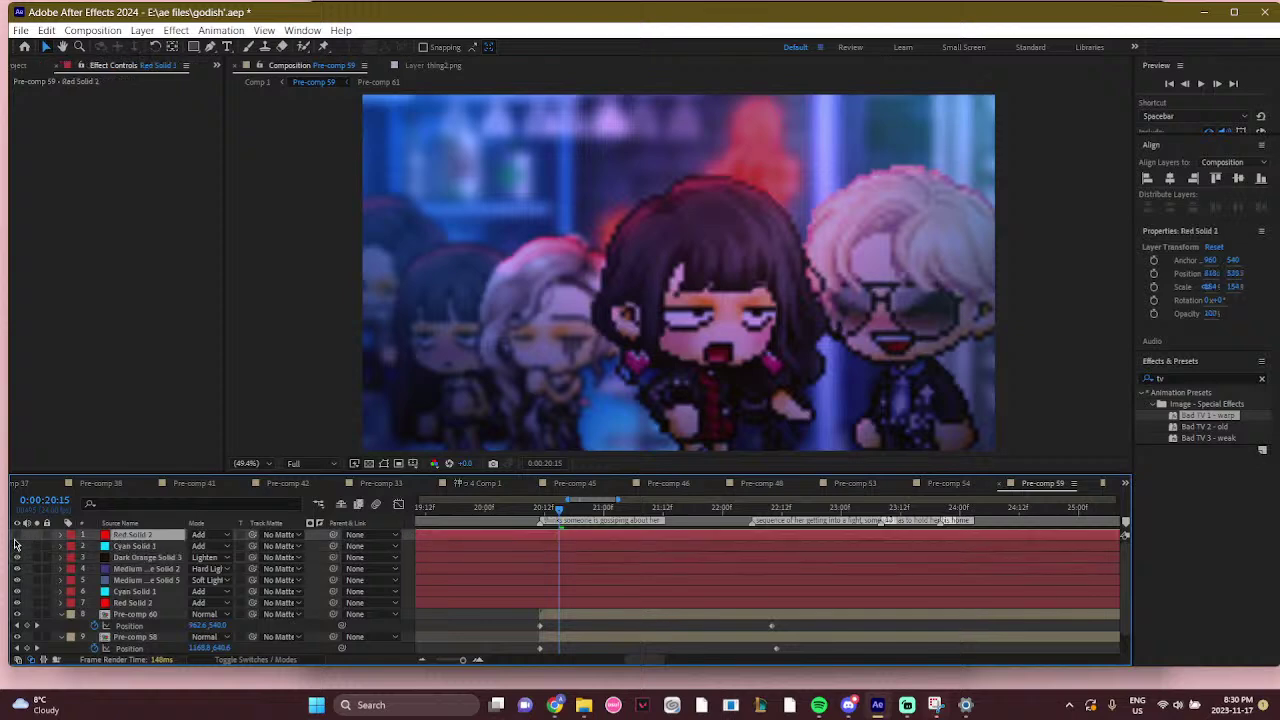
click(16, 536)
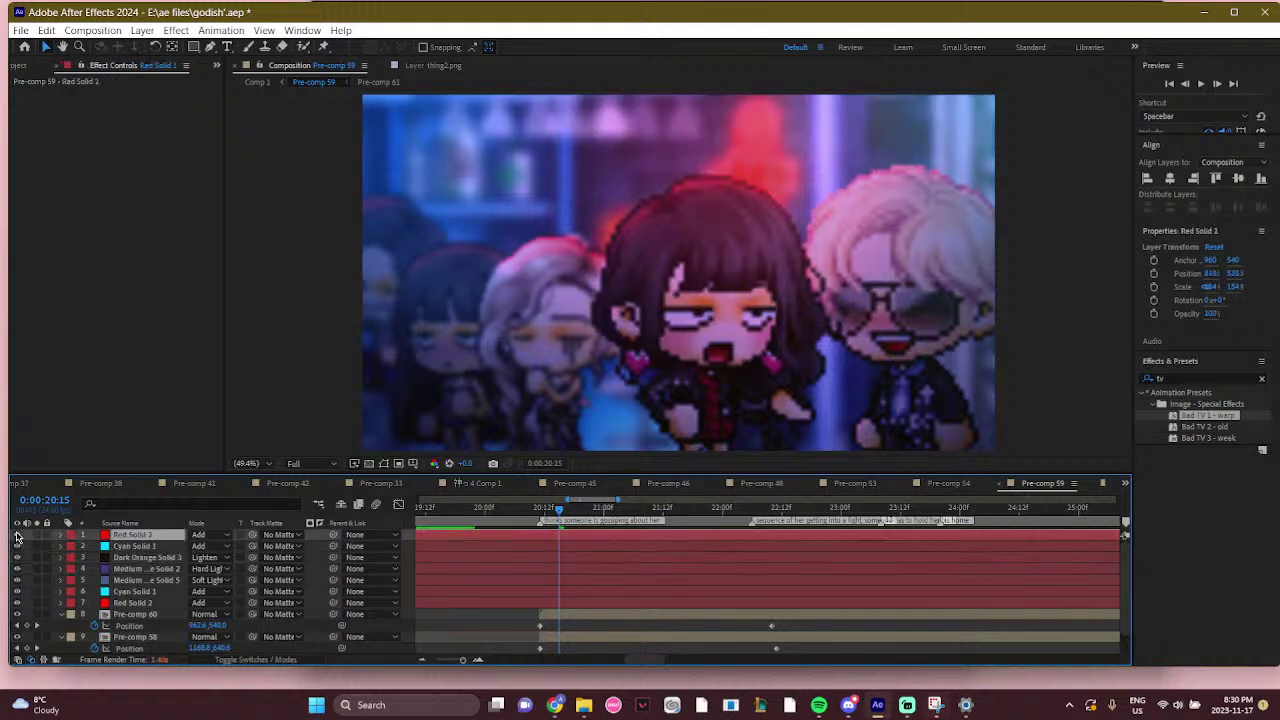
Return to Comp 1 and toggle Pre-comp 59's Brightness & Contrast and Hue/Saturation effects to compare the grading
click(252, 82)
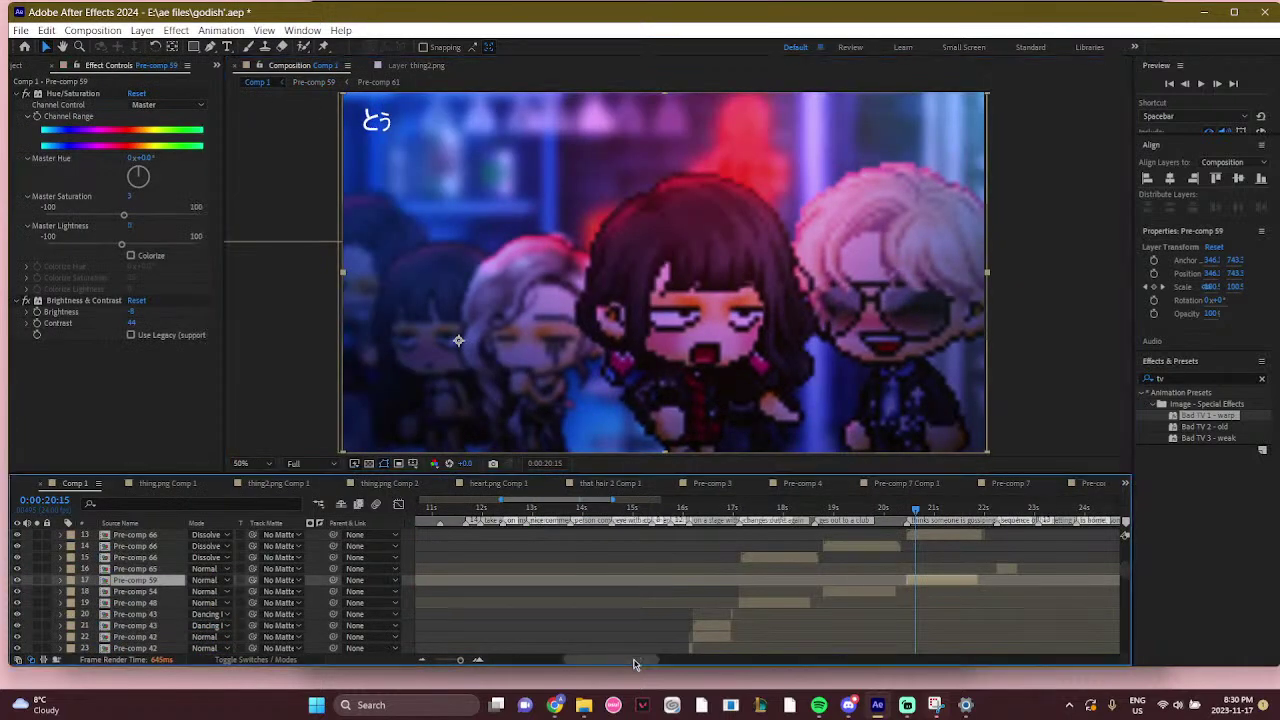
drag(634, 661, 680, 661)
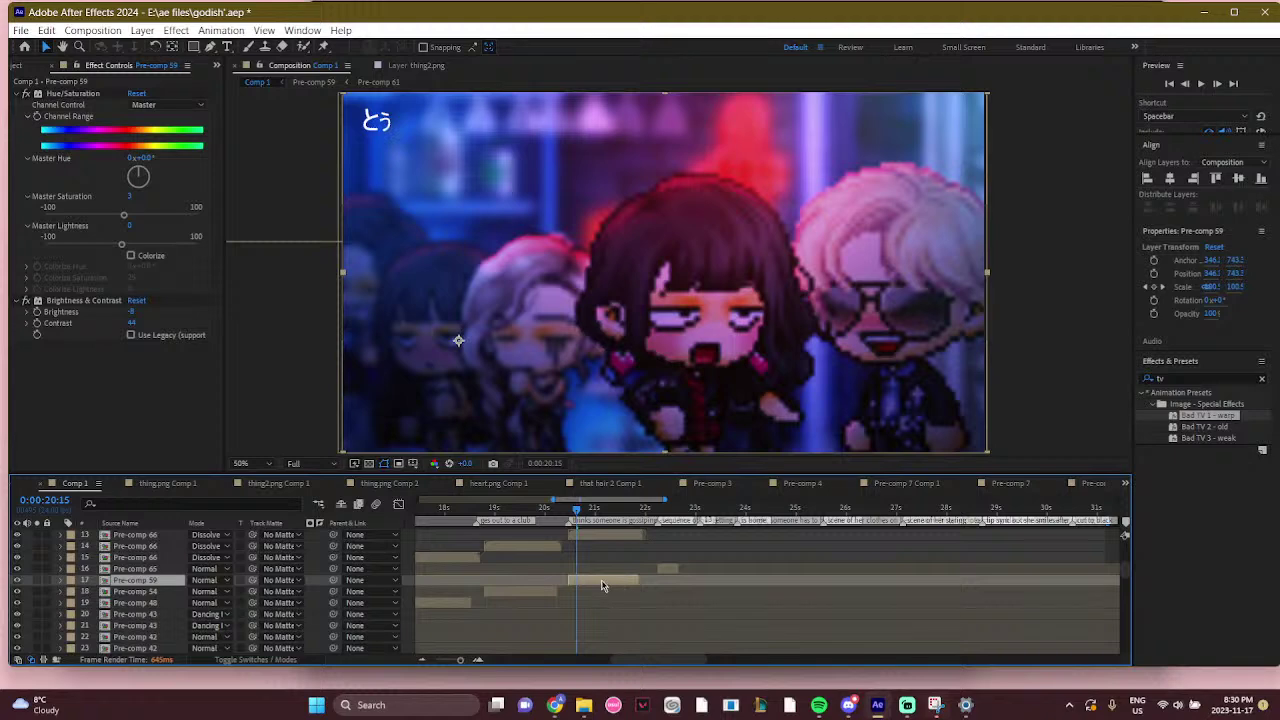
click(24, 296)
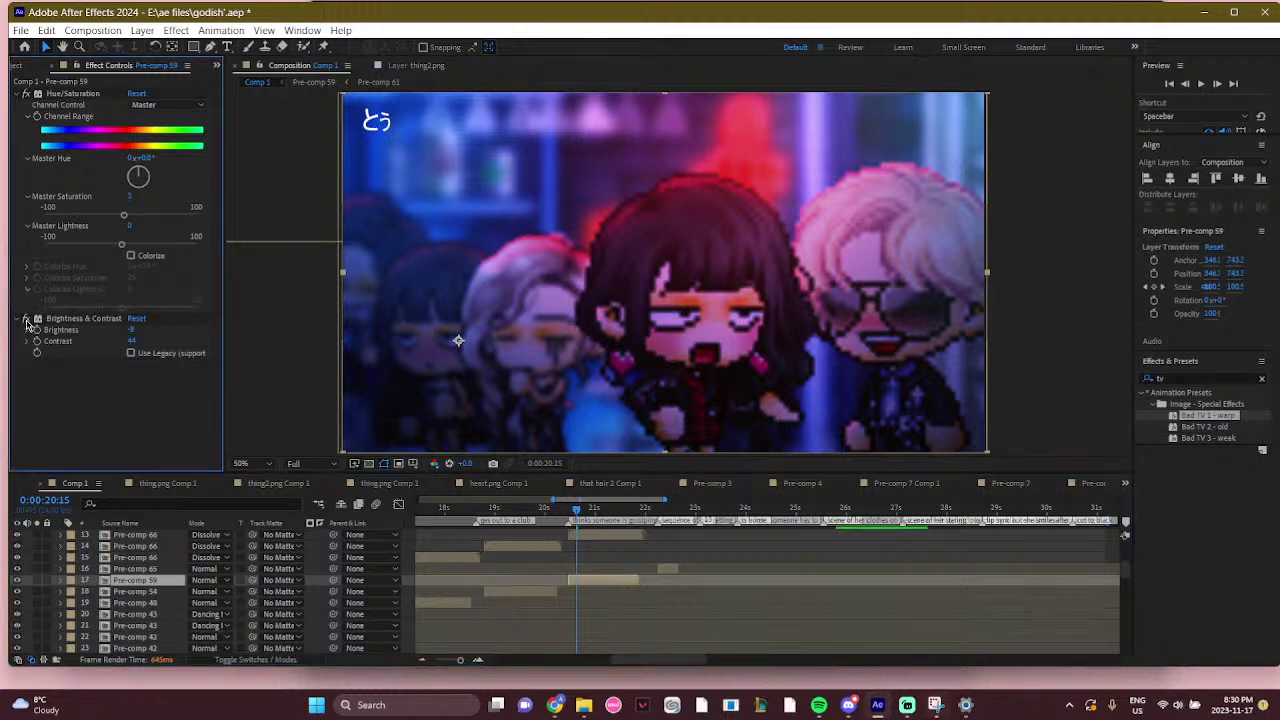
click(26, 319)
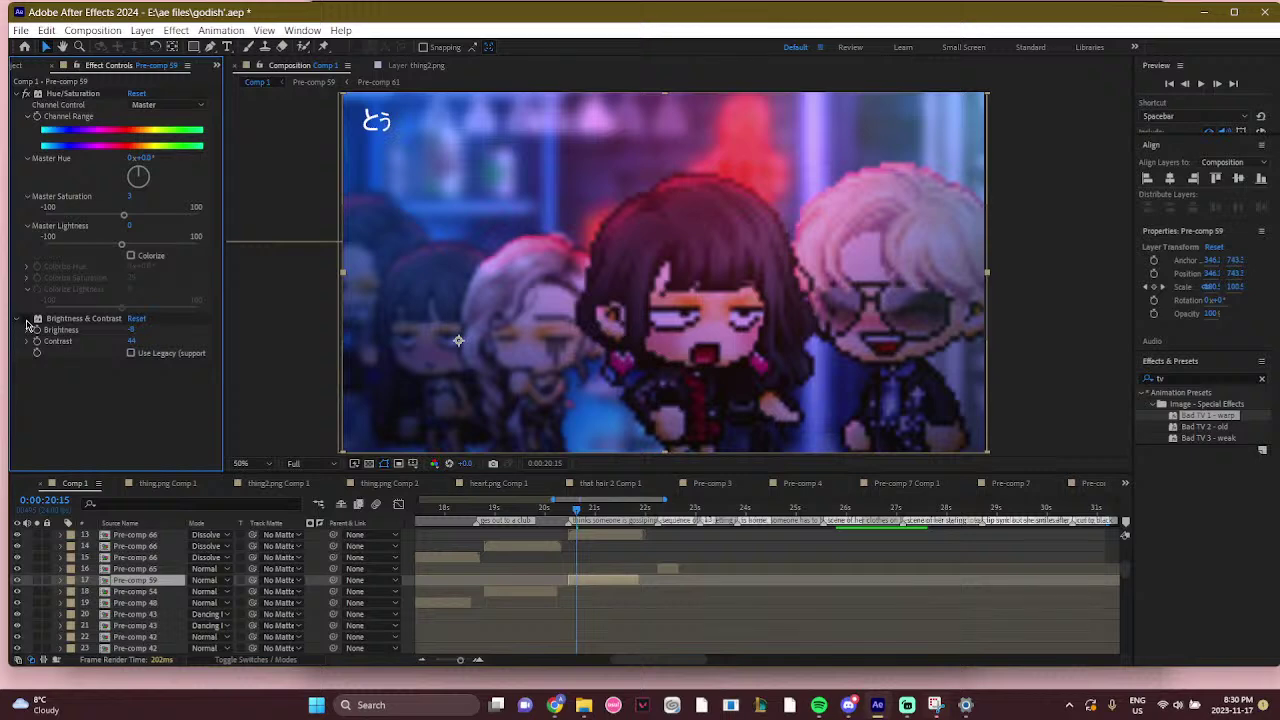
click(26, 319)
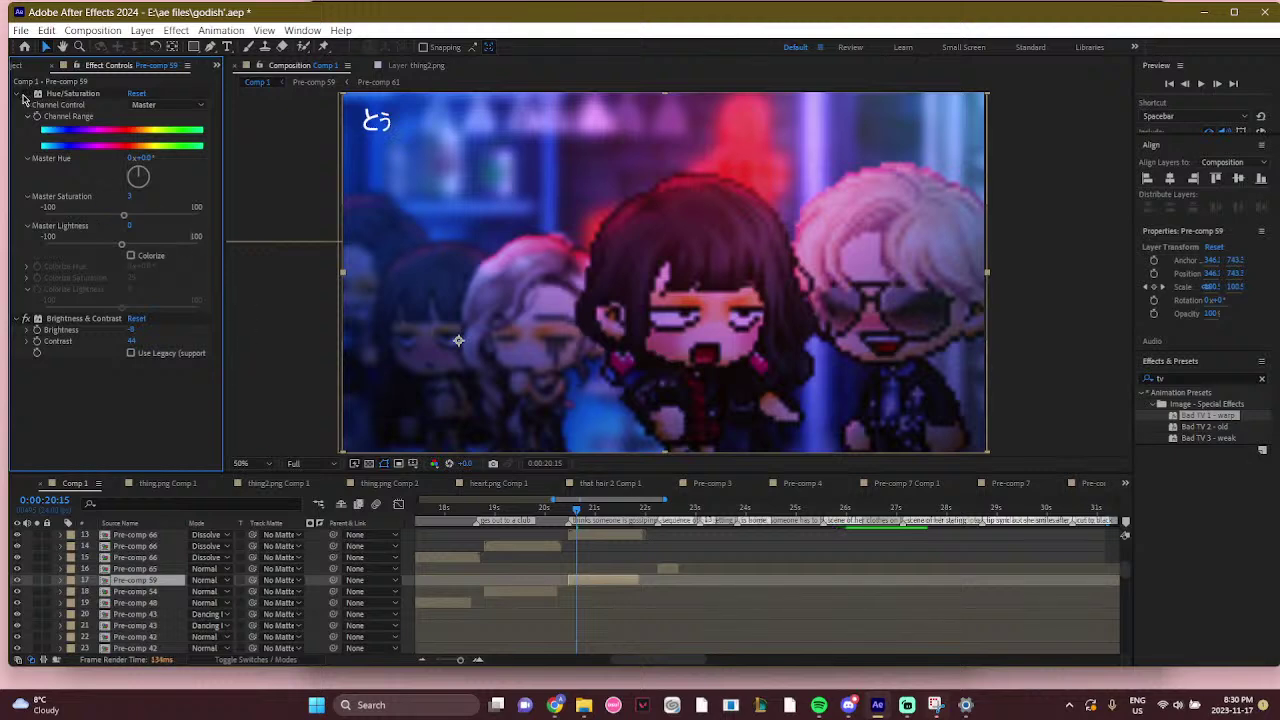
click(25, 94)
Move the playhead to 0:00:22:10 in Comp 1 and open Pre-comp 65 to examine the bar shot's layers
scroll(645, 670, right, 1)
scroll(642, 600, up, 2)
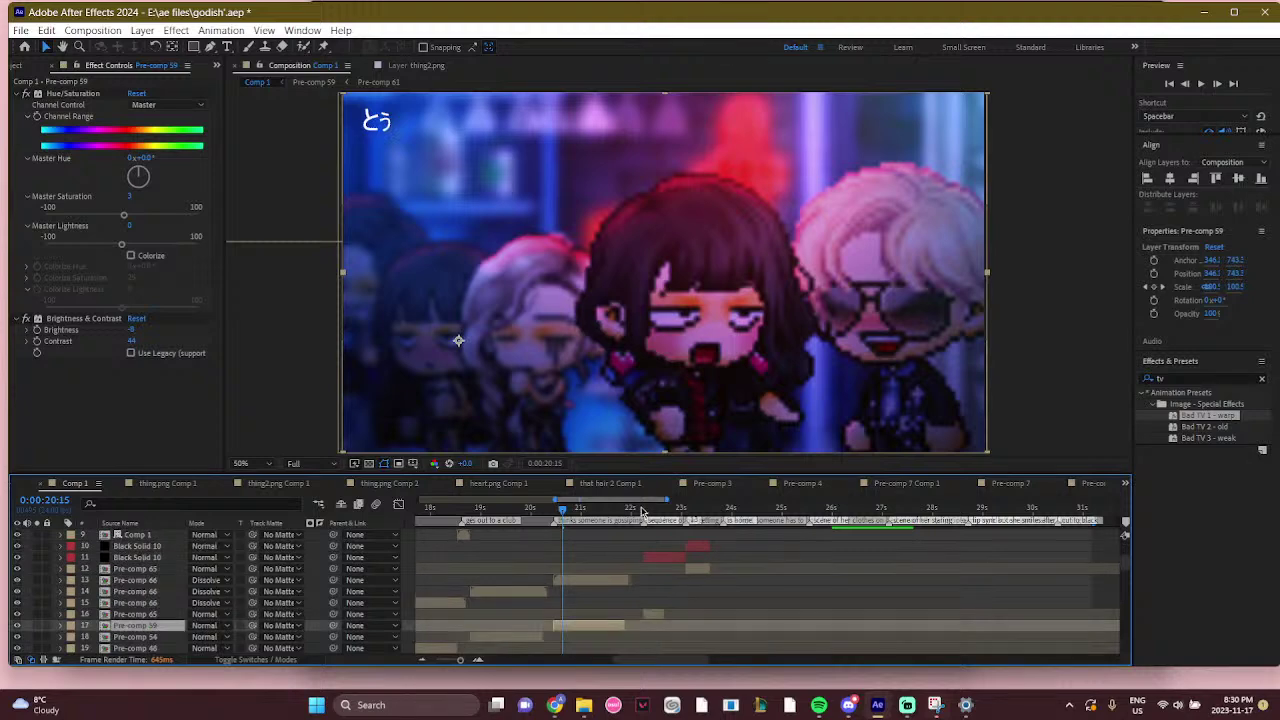
click(653, 511)
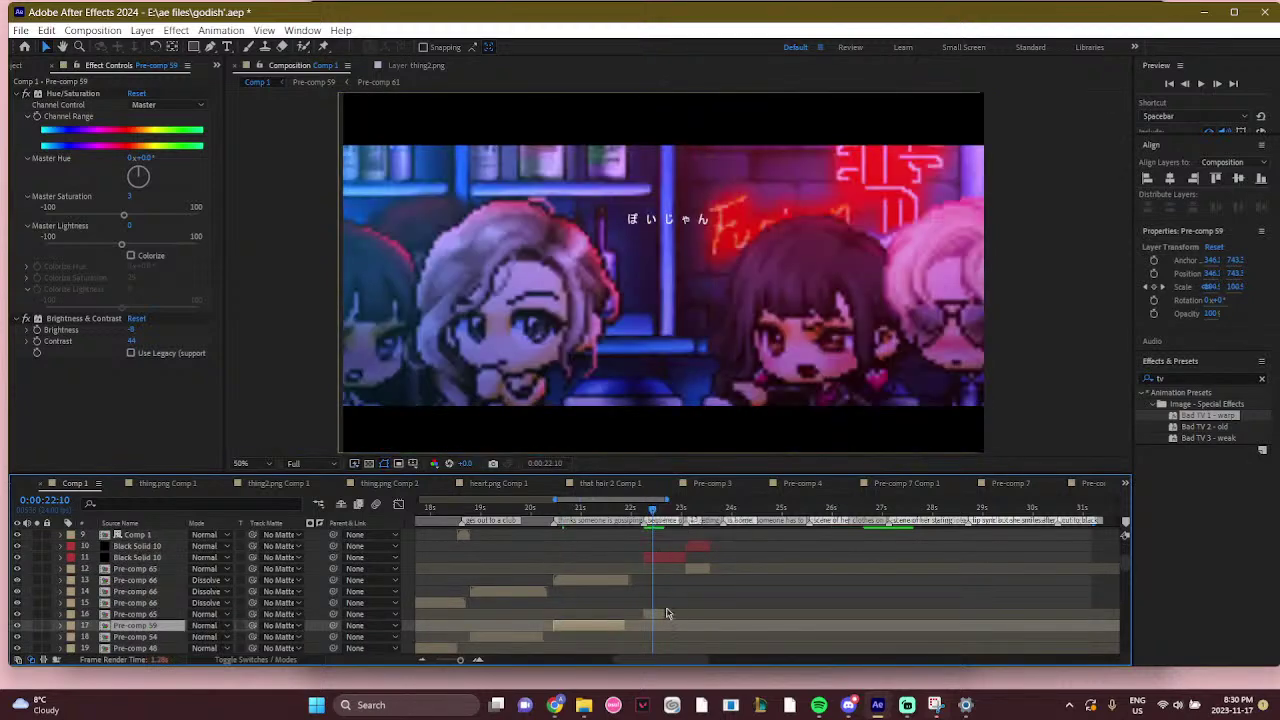
double_click(652, 614)
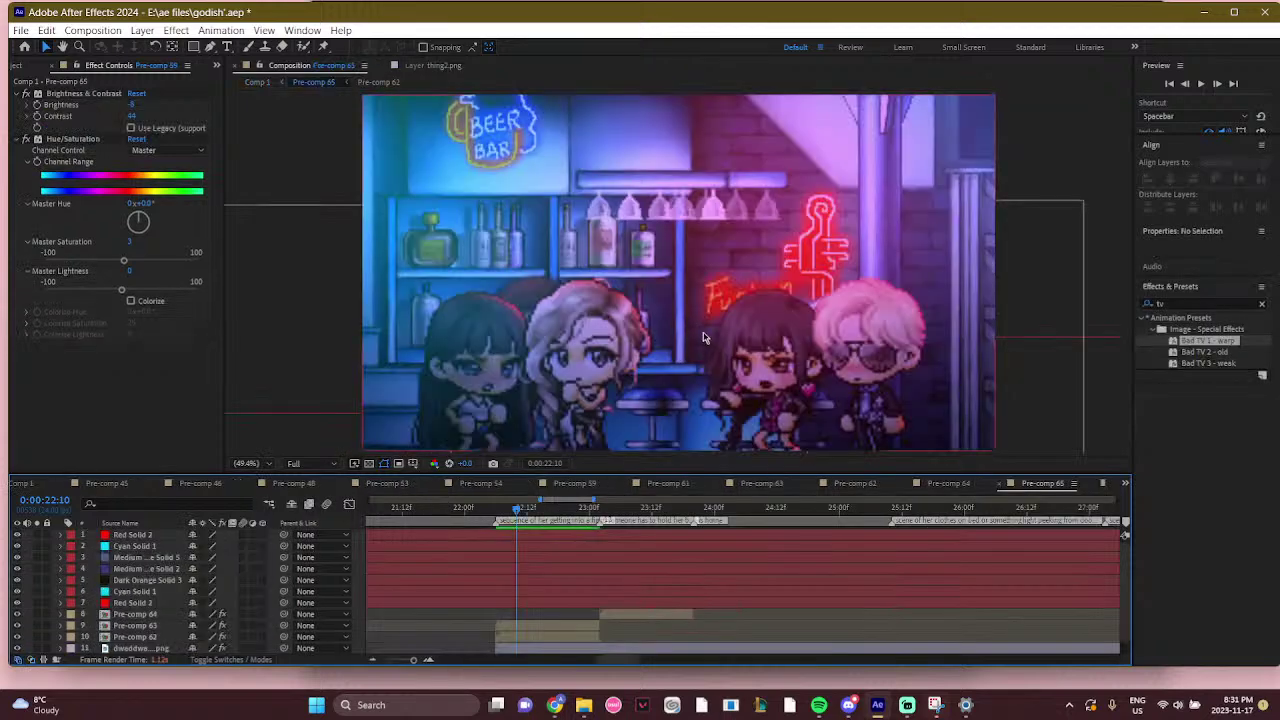
drag(577, 386, 575, 364)
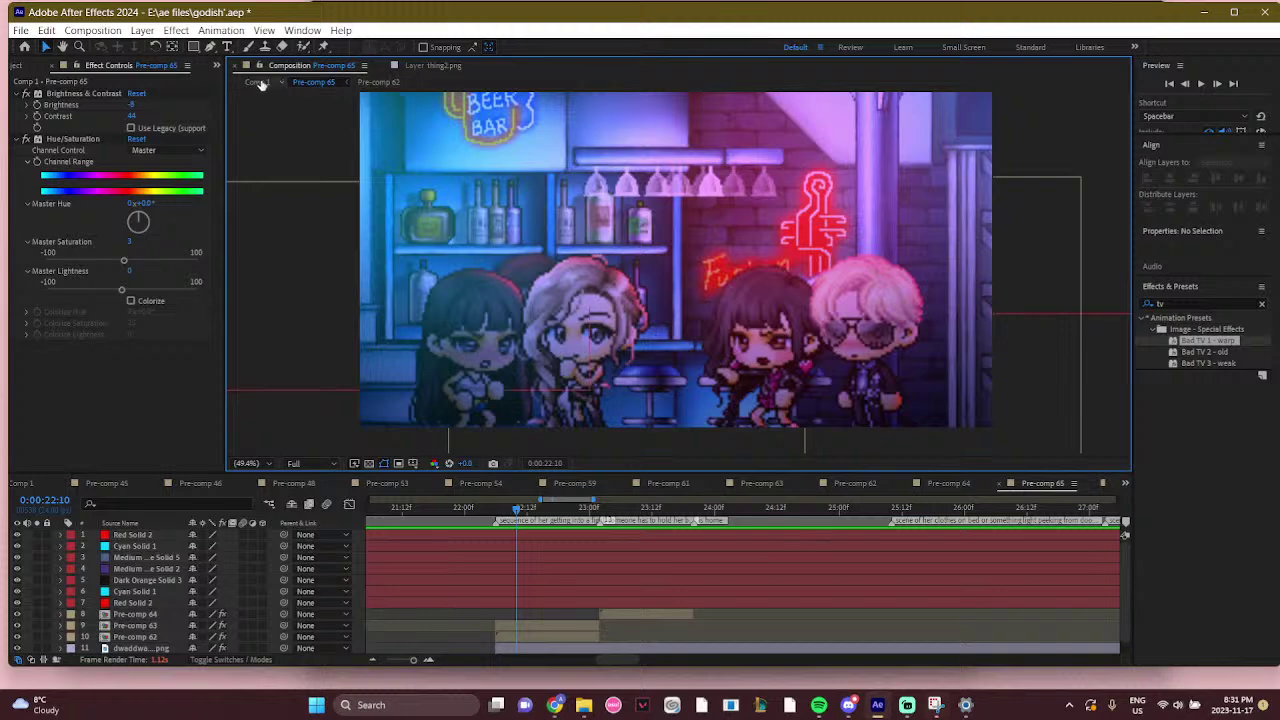
Go back to Comp 1, move to 0:00:23:06, and open the Pre-comp 65 instance at that time
key(shift+Escape)
click(693, 509)
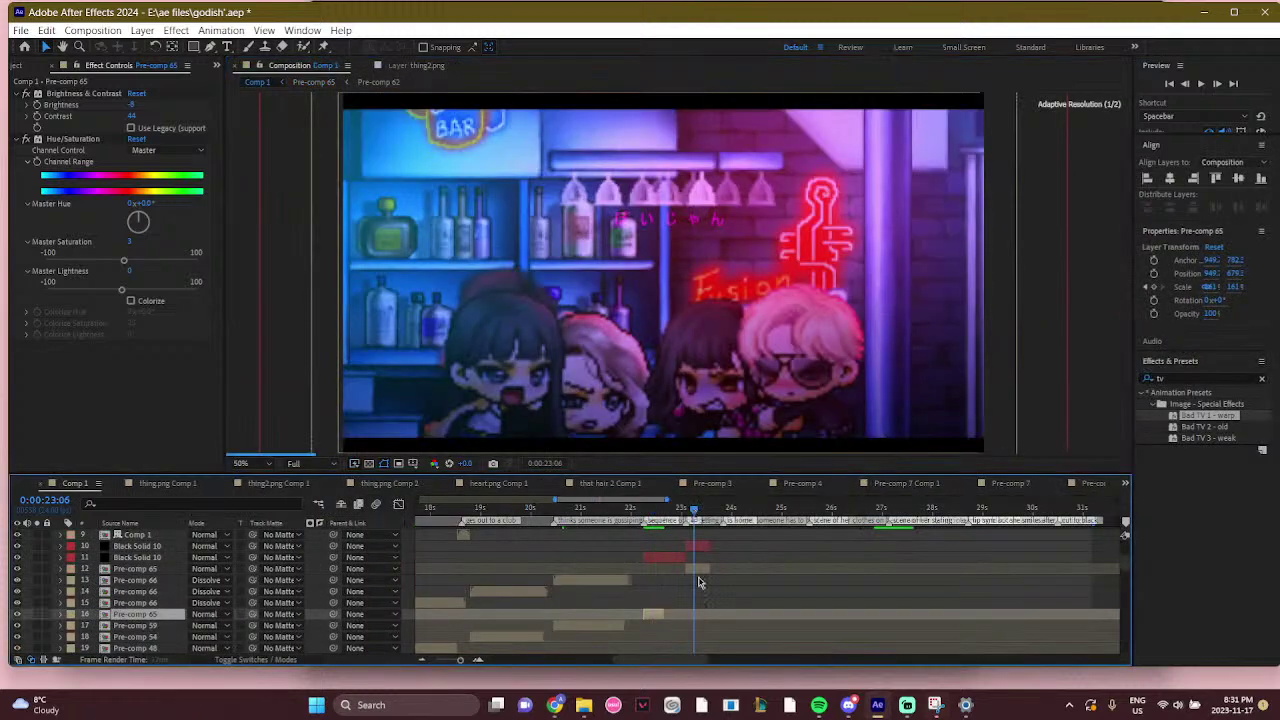
scroll(700, 574, up, 5)
key(KP_Enter)
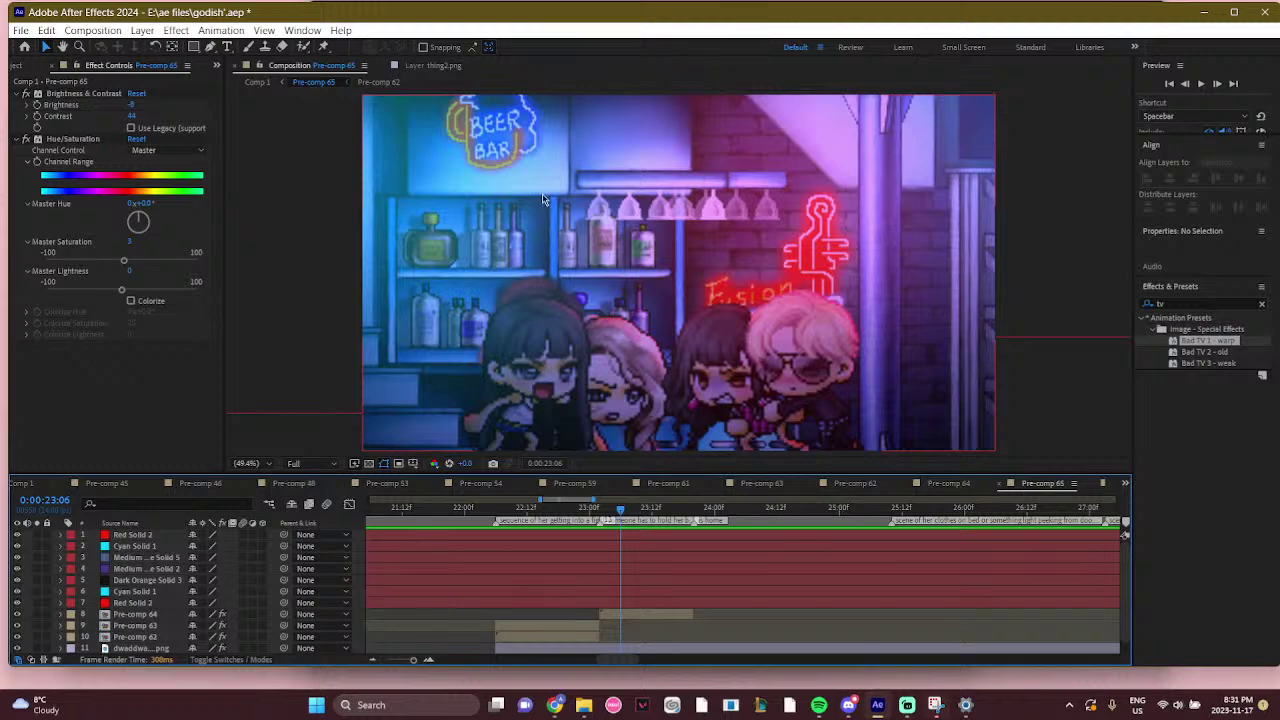
Return to Comp 1, move the playhead to 0:00:24:08, and open Pre-comp 72
click(252, 86)
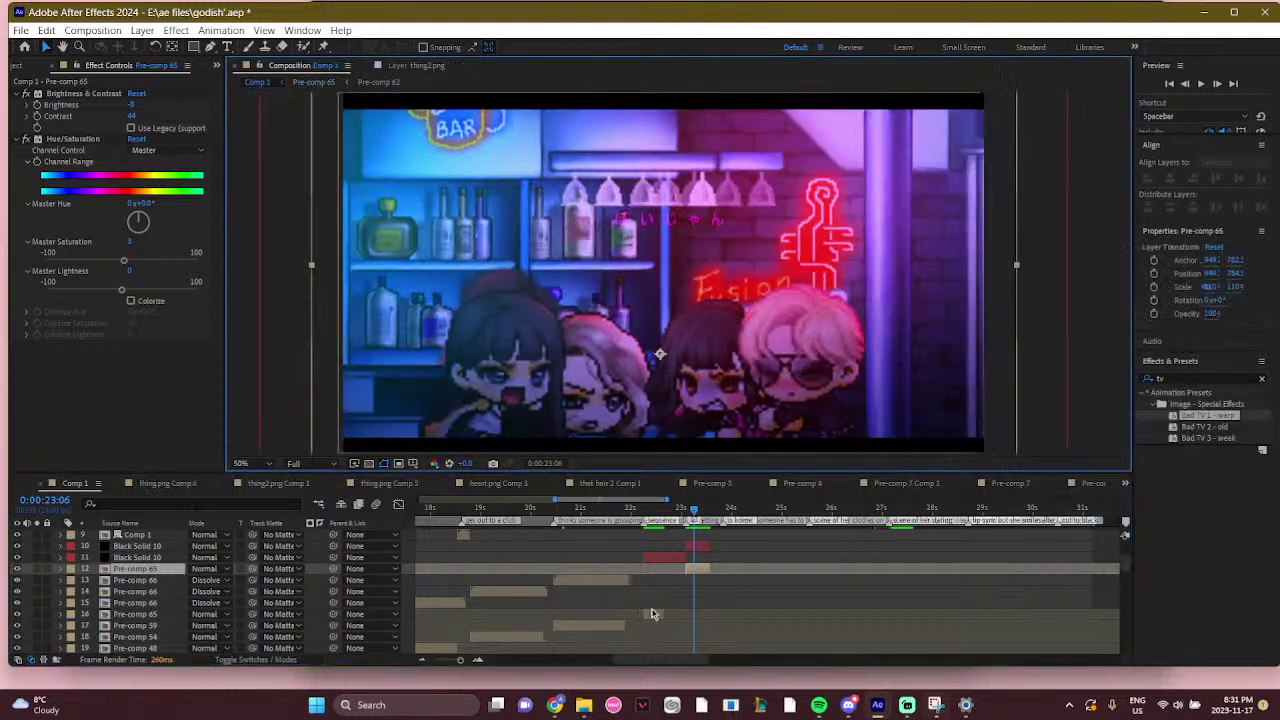
drag(685, 664, 692, 664)
scroll(688, 604, up, 3)
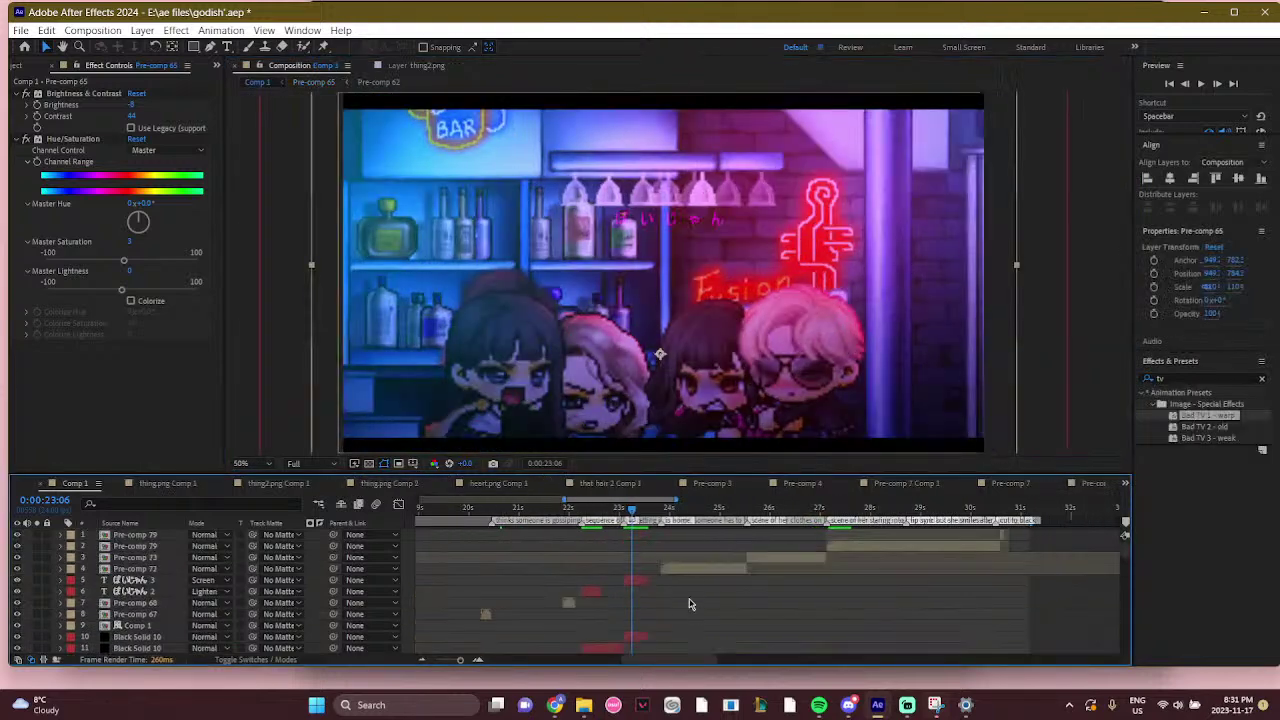
click(687, 515)
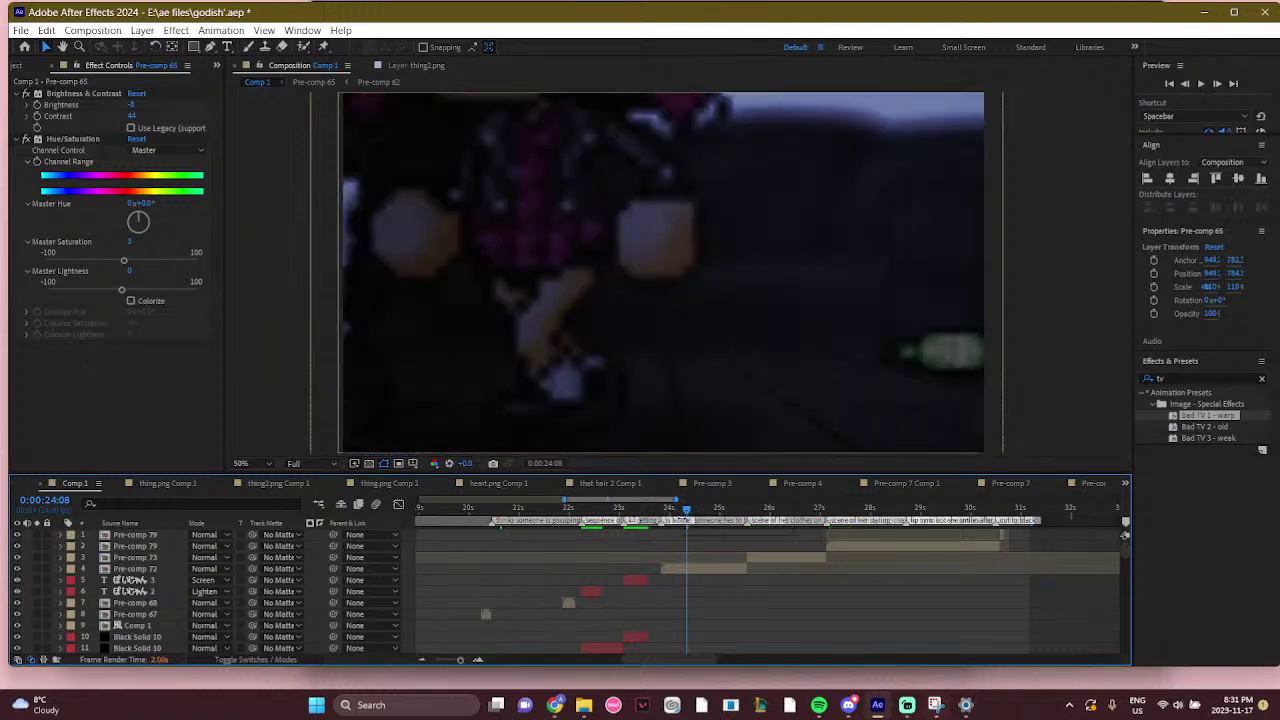
double_click(690, 575)
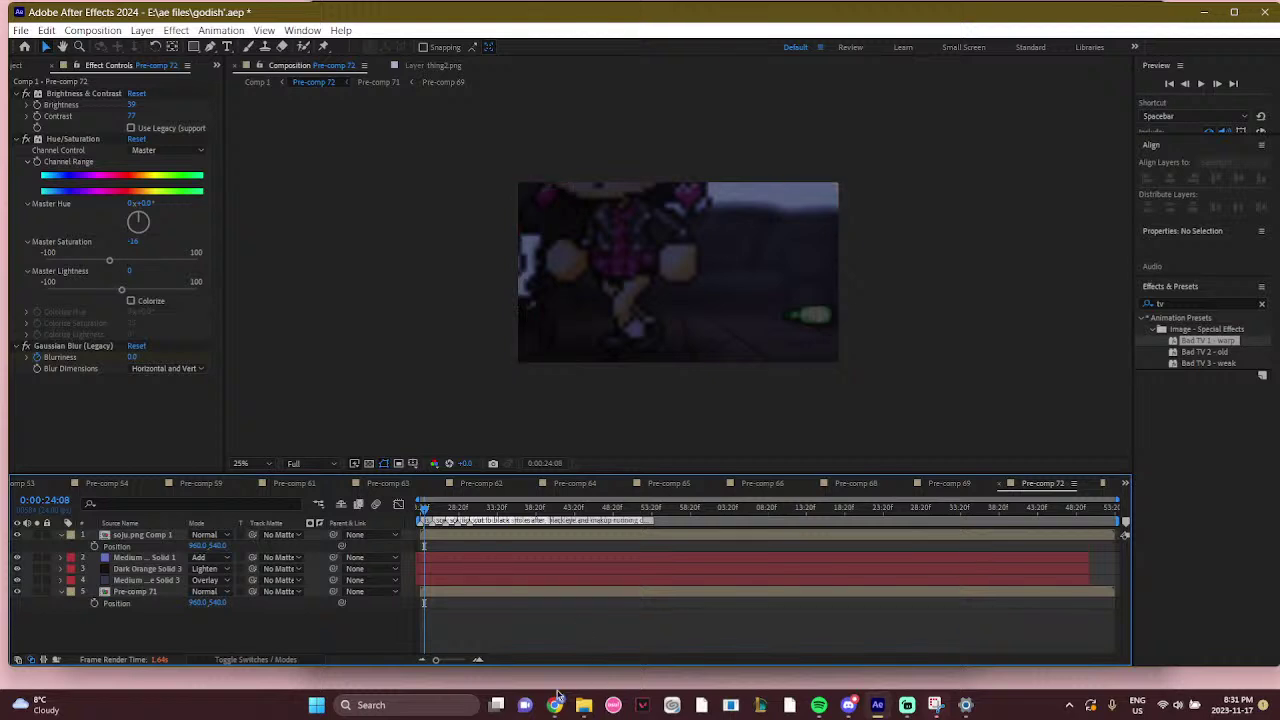
Toggle the soju.png Comp 1 layer's visibility to check the bottle, and open Pre-comp 71
click(145, 535)
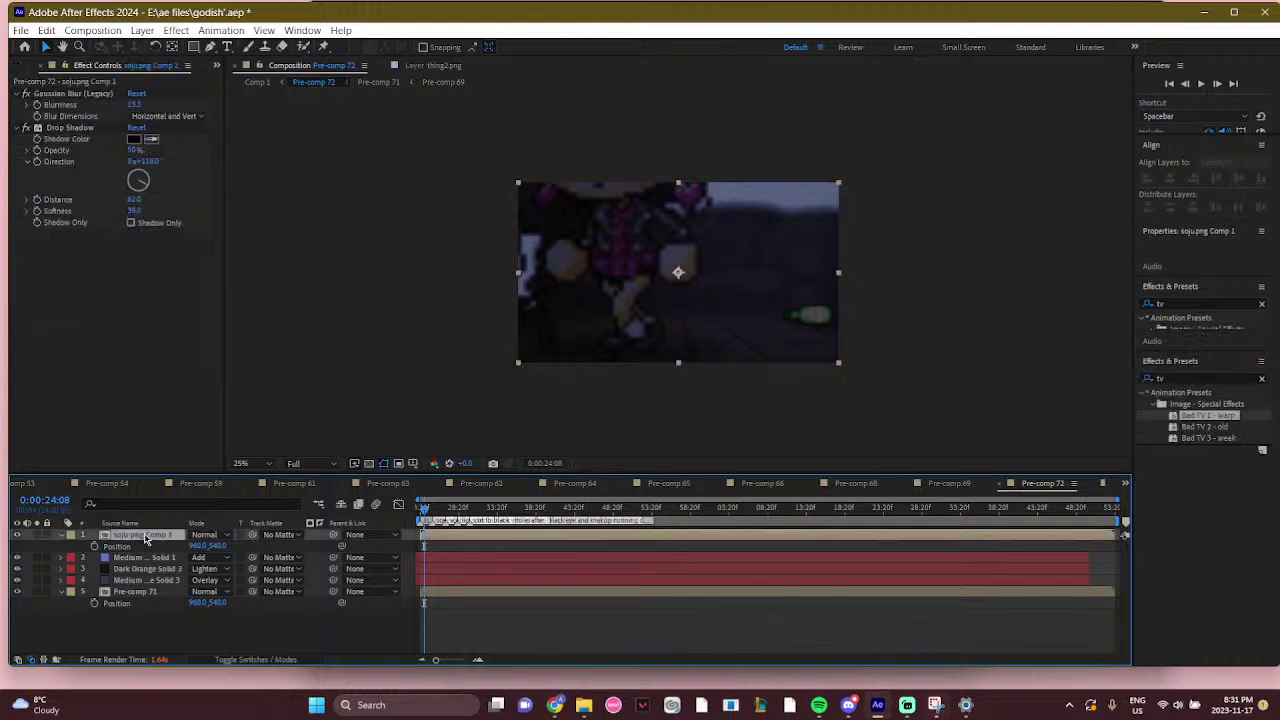
click(17, 537)
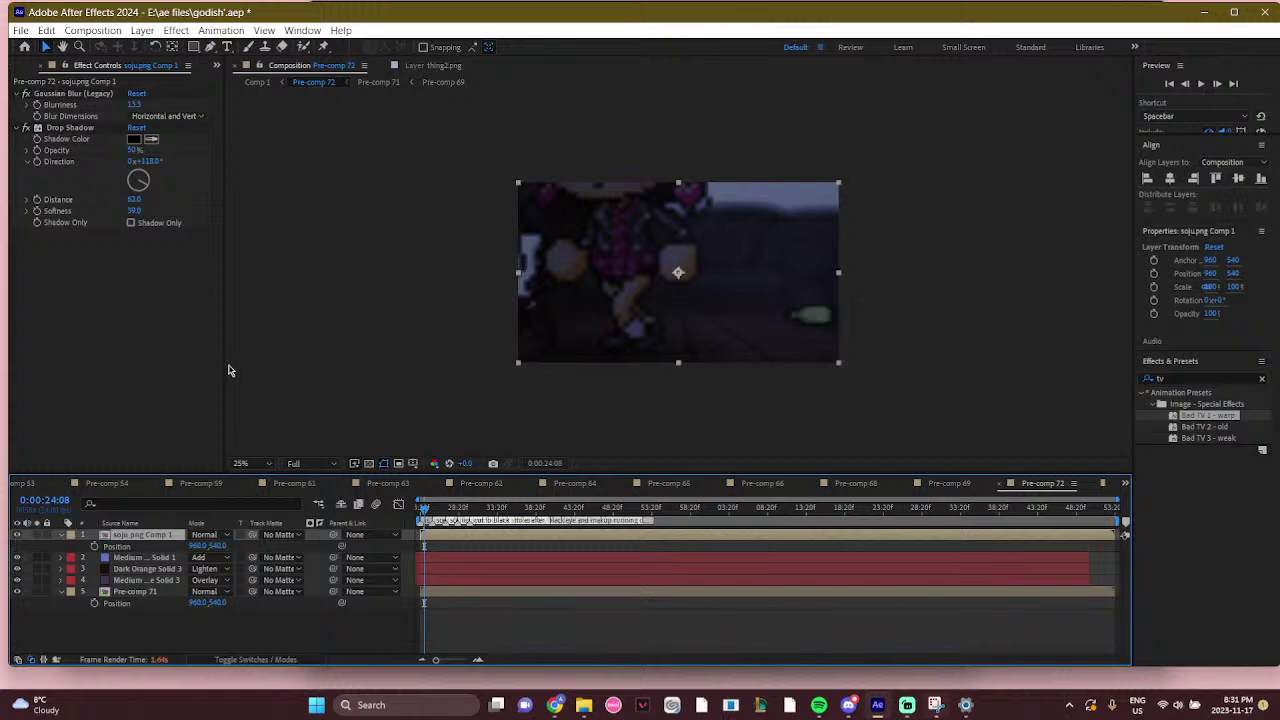
double_click(145, 593)
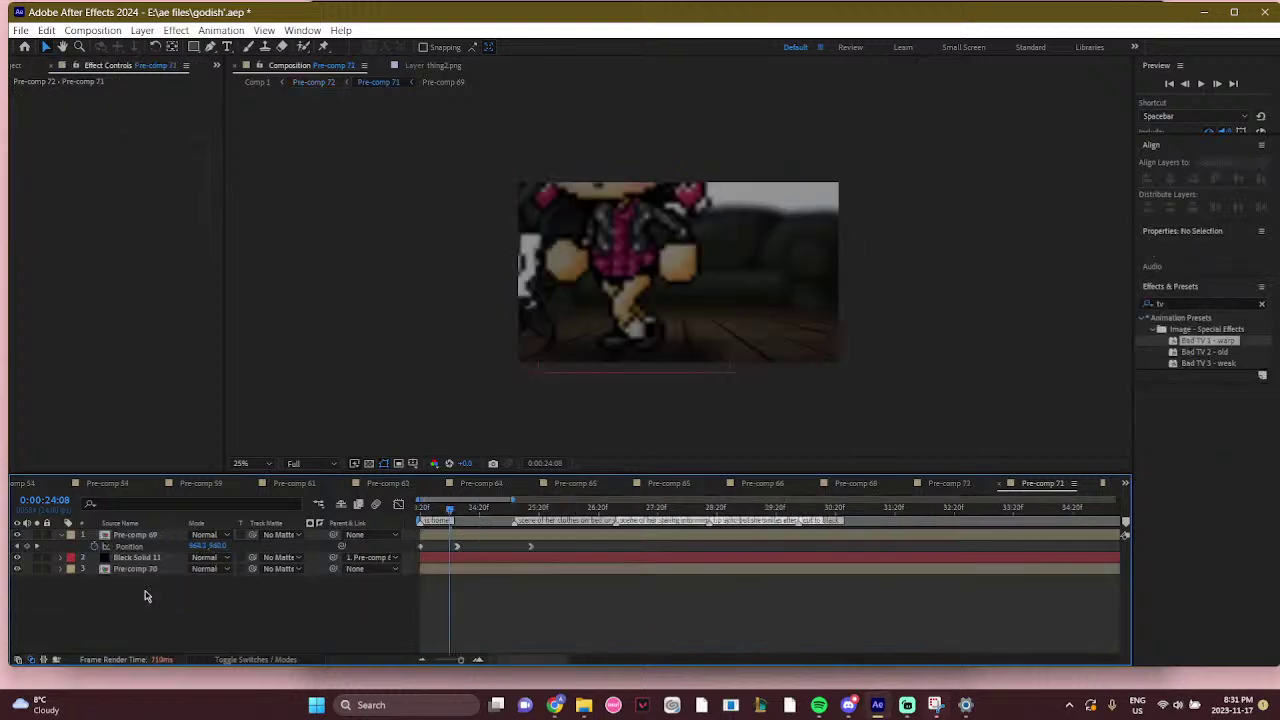
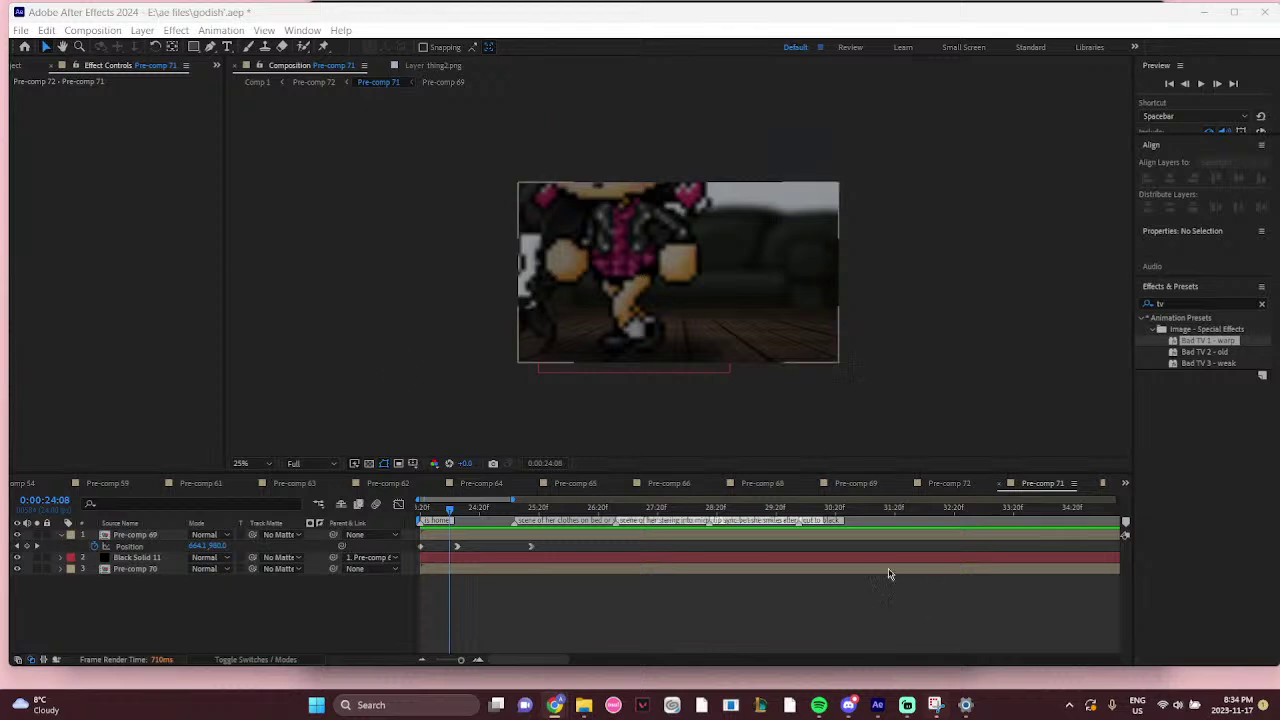
Scrub Pre-comp 71 to 0:00:25:01 to examine the walking animation, and inspect the Pre-comp 69 layer
click(570, 626)
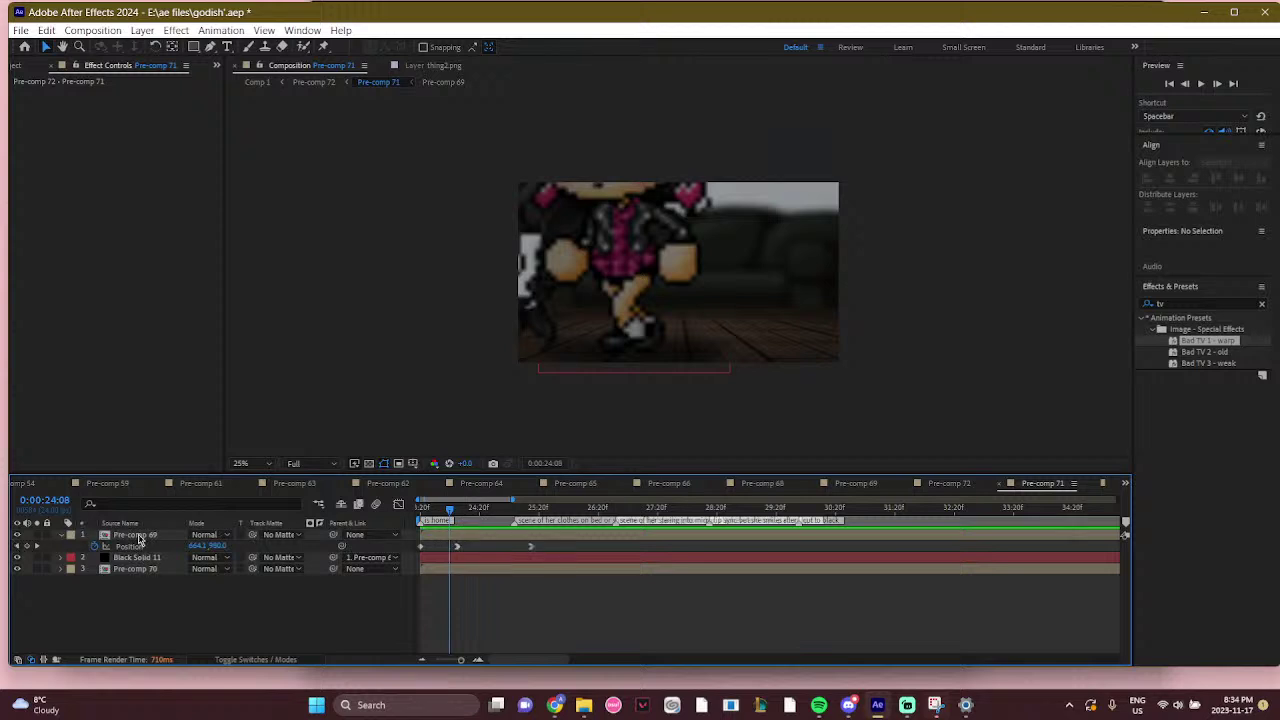
click(424, 508)
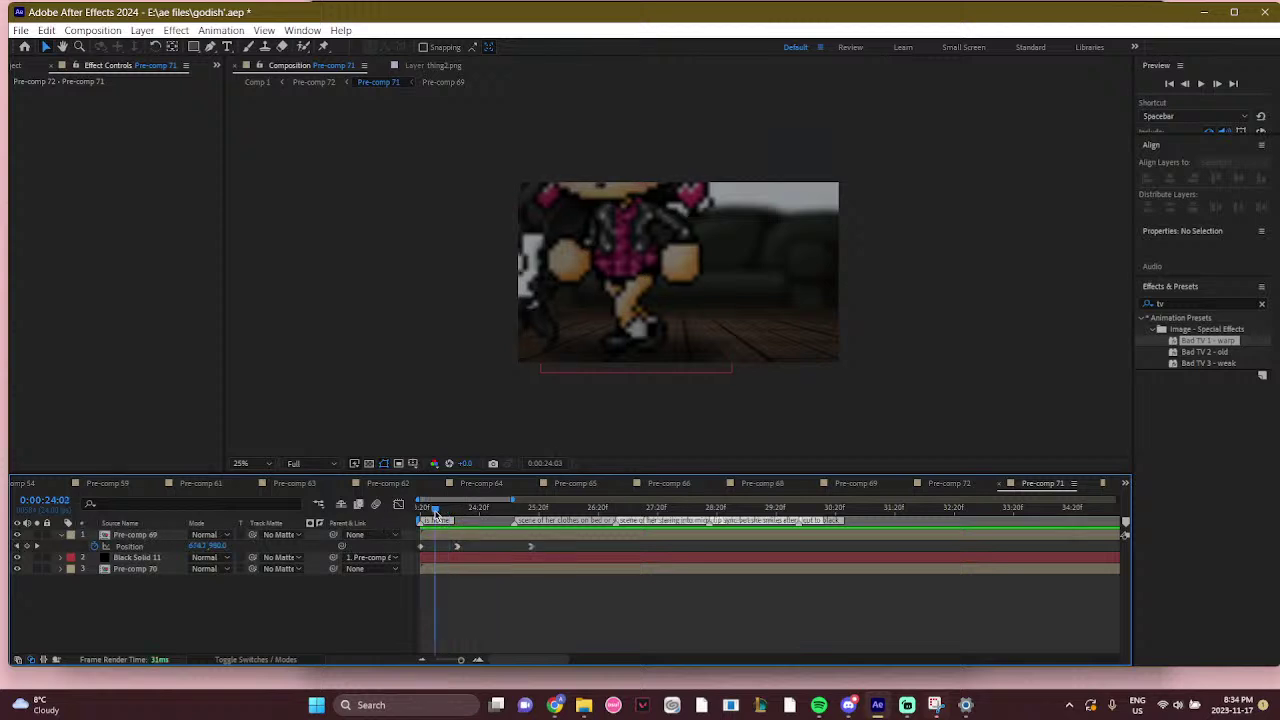
drag(419, 508, 484, 524)
double_click(484, 535)
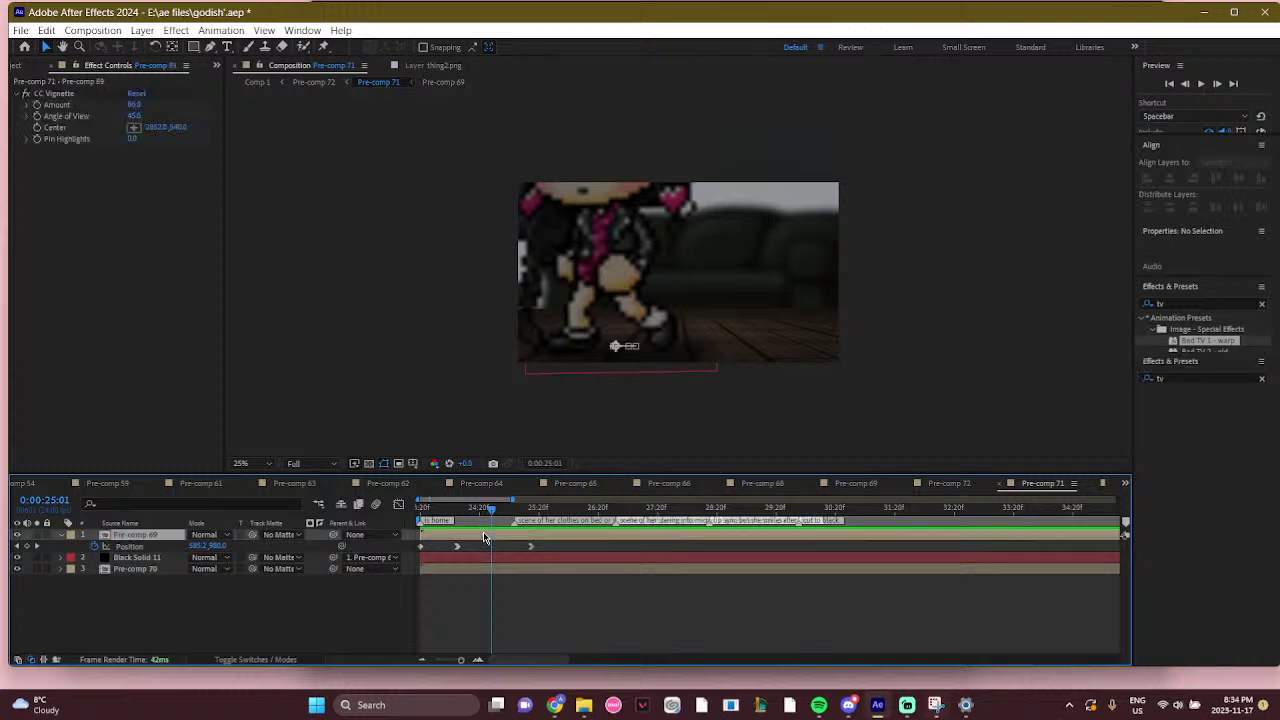
Return to Pre-comp 72, move the playhead to 0:00:24:23, and reopen Pre-comp 71 to compare the ungraded shot
click(313, 82)
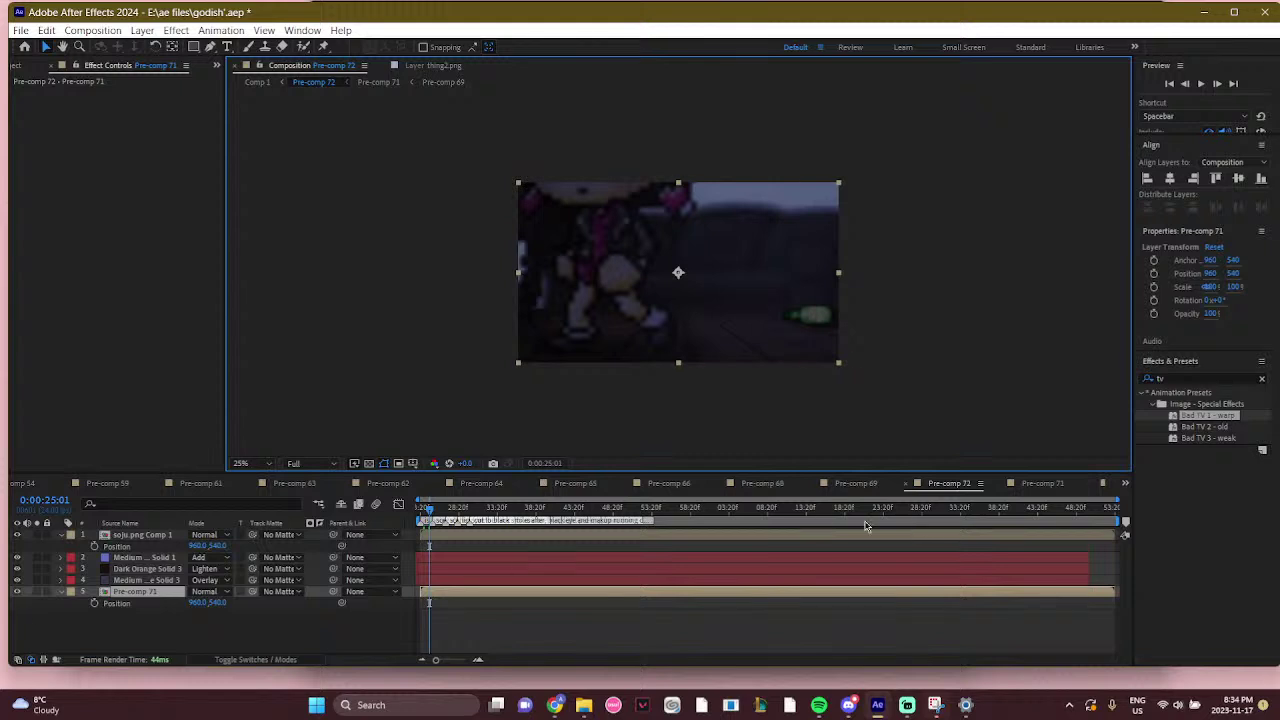
key(ctrl+s)
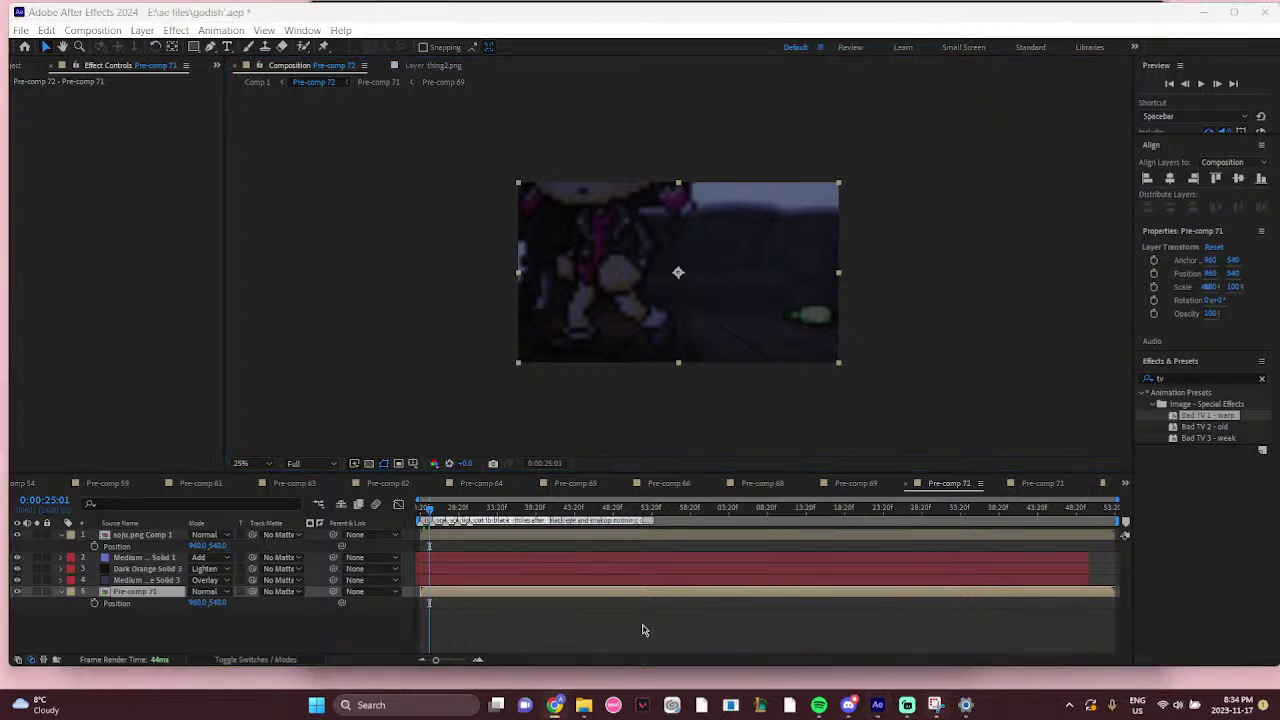
click(478, 660)
drag(530, 663, 456, 663)
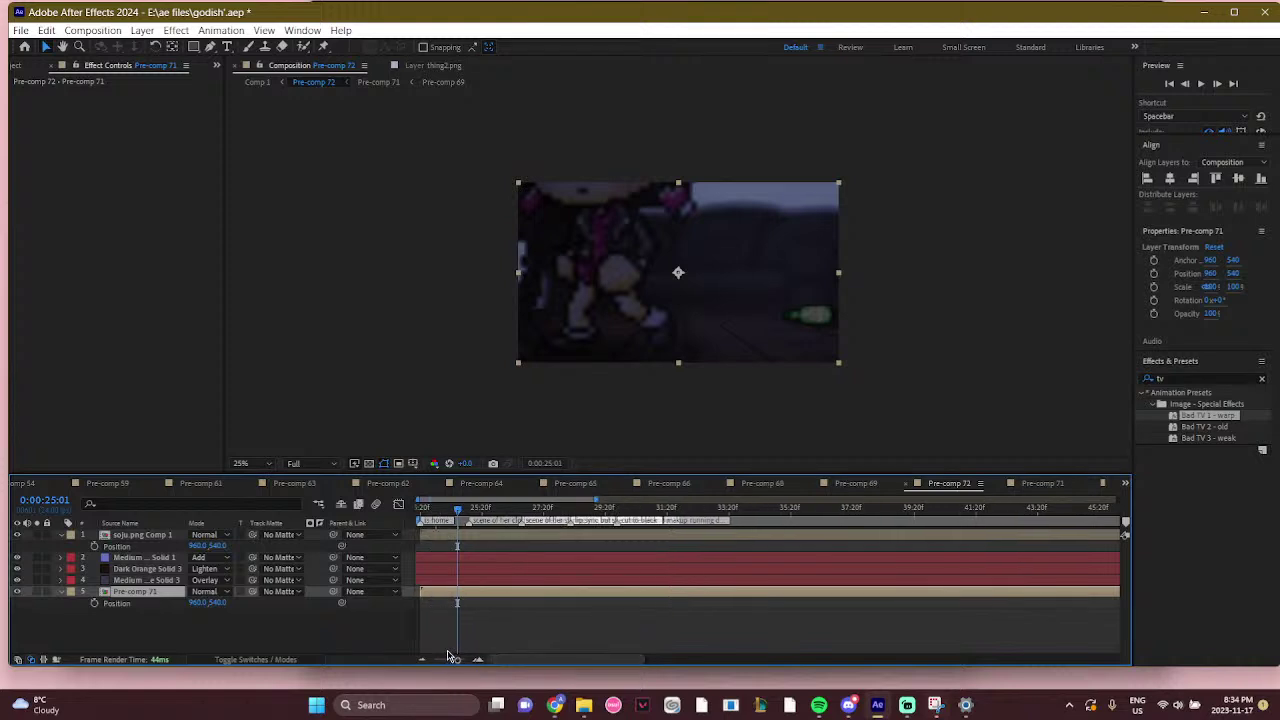
mouse_move(460, 508)
mouse_down()
mouse_move(474, 510)
mouse_move(415, 505)
mouse_move(455, 509)
mouse_up()
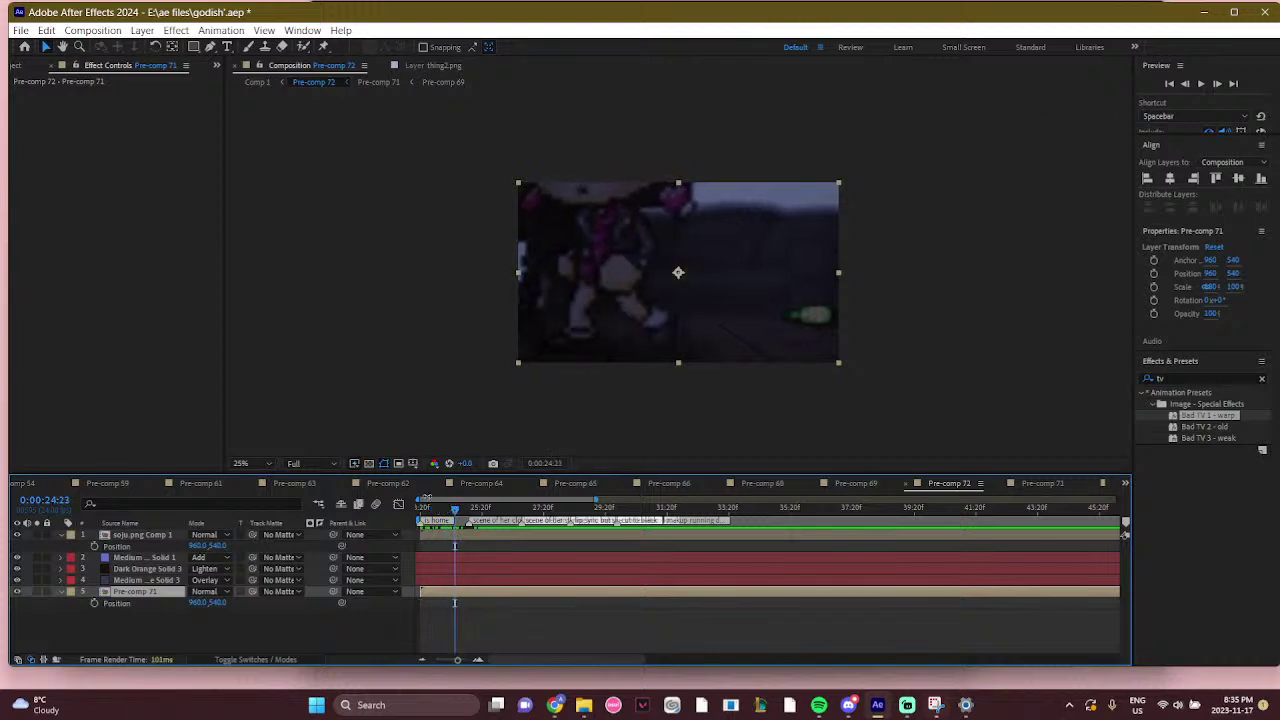
click(230, 536)
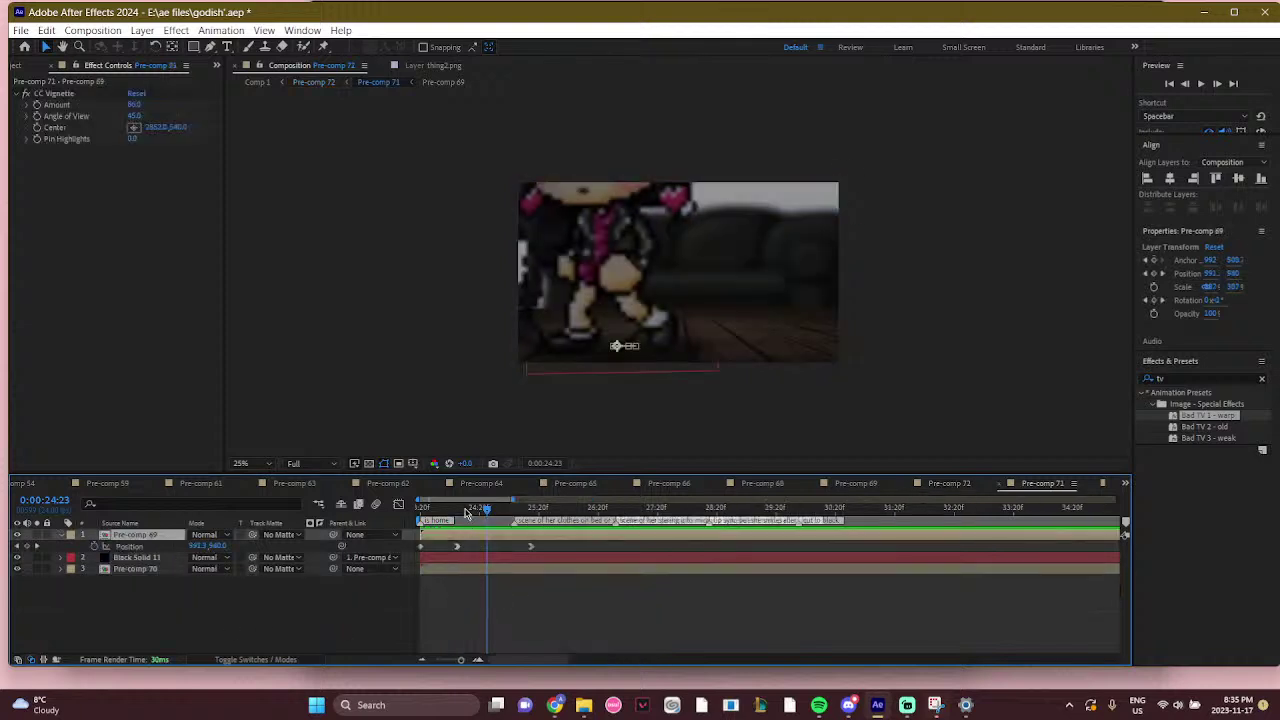
Scrub and play Pre-comp 71 from 0:00:23:20 to examine the walking animation, stopping at 0:00:25:06
drag(472, 512, 526, 515)
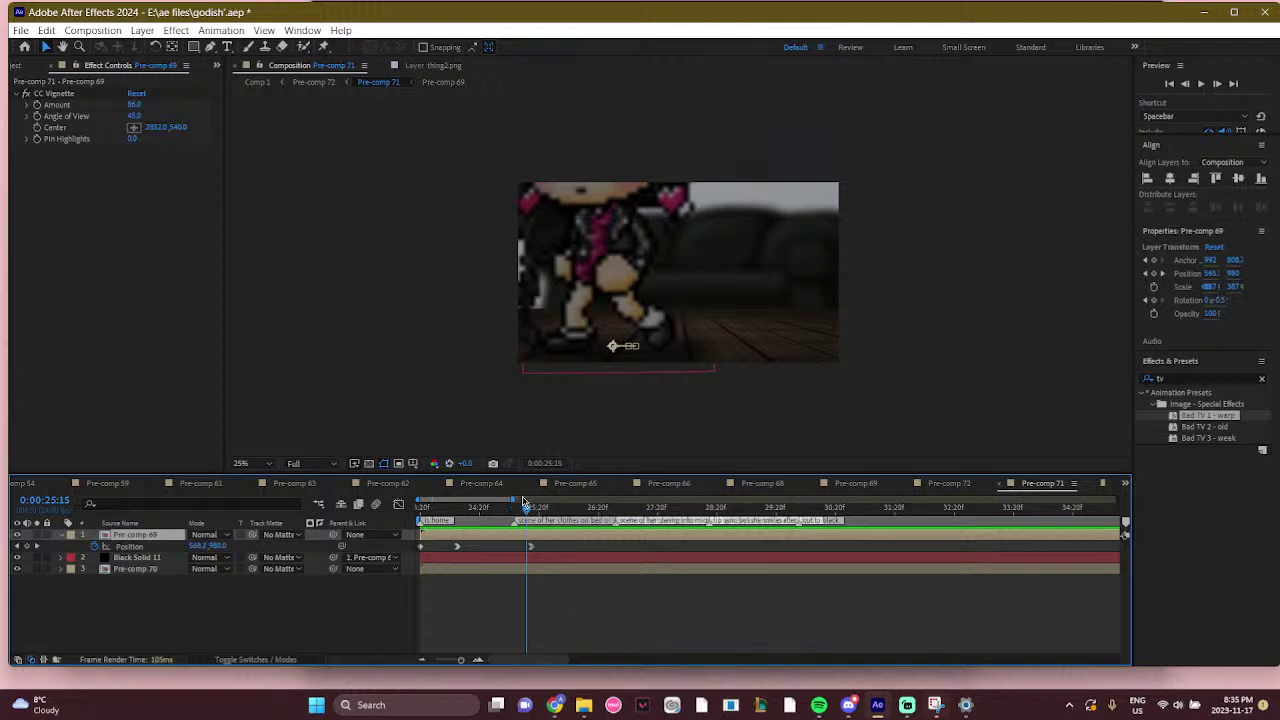
drag(460, 512, 397, 525)
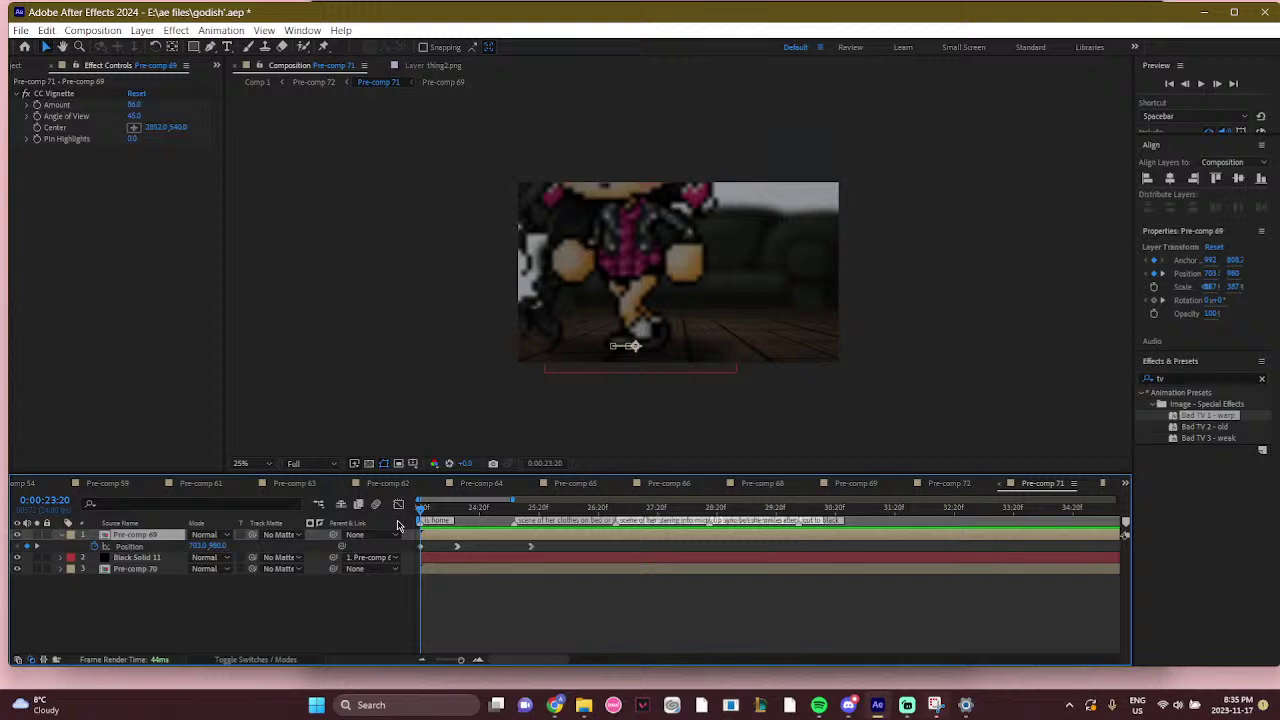
key(space)
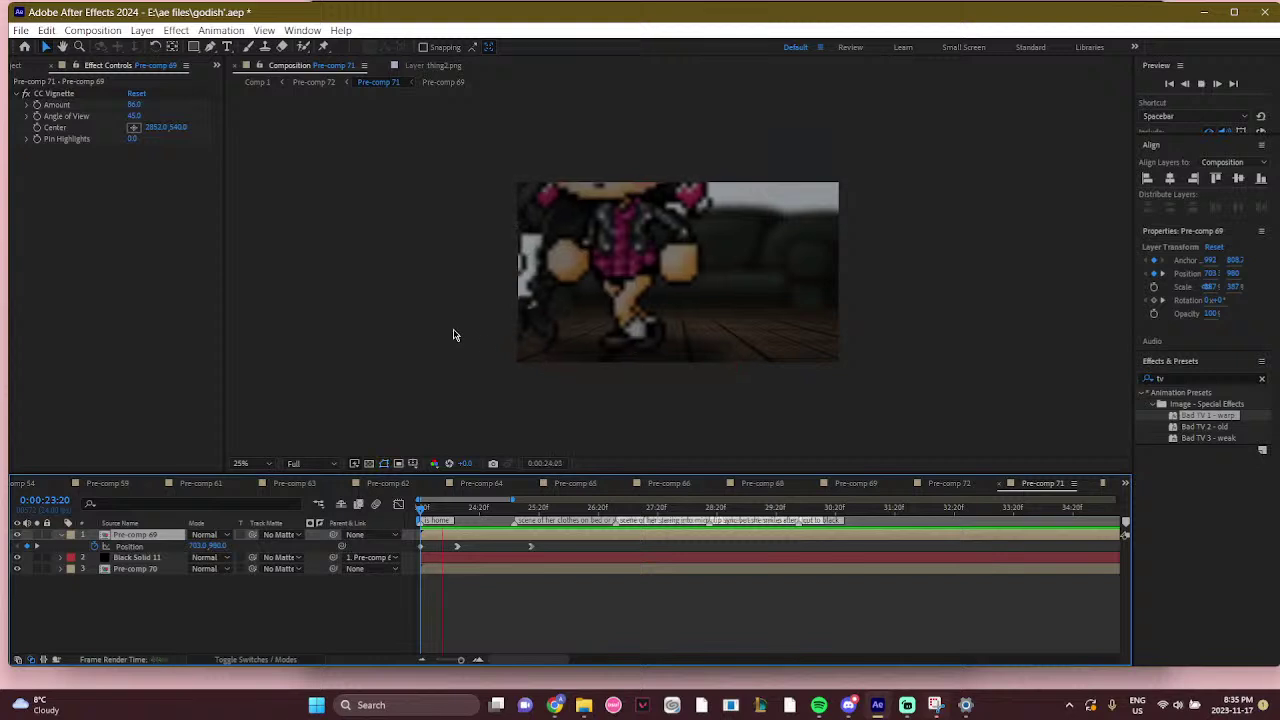
drag(452, 511, 504, 511)
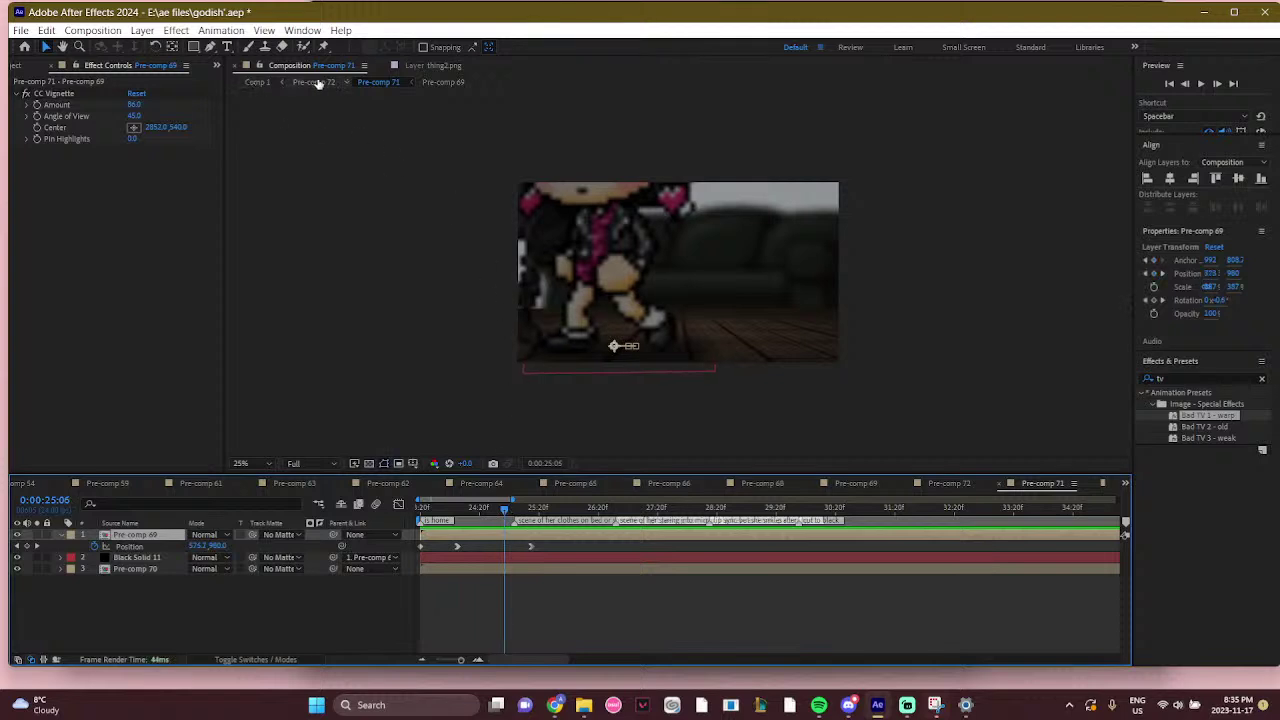
Return to Pre-comp 72 and toggle the visibility of its three blended solids to compare the ungraded shot
click(315, 82)
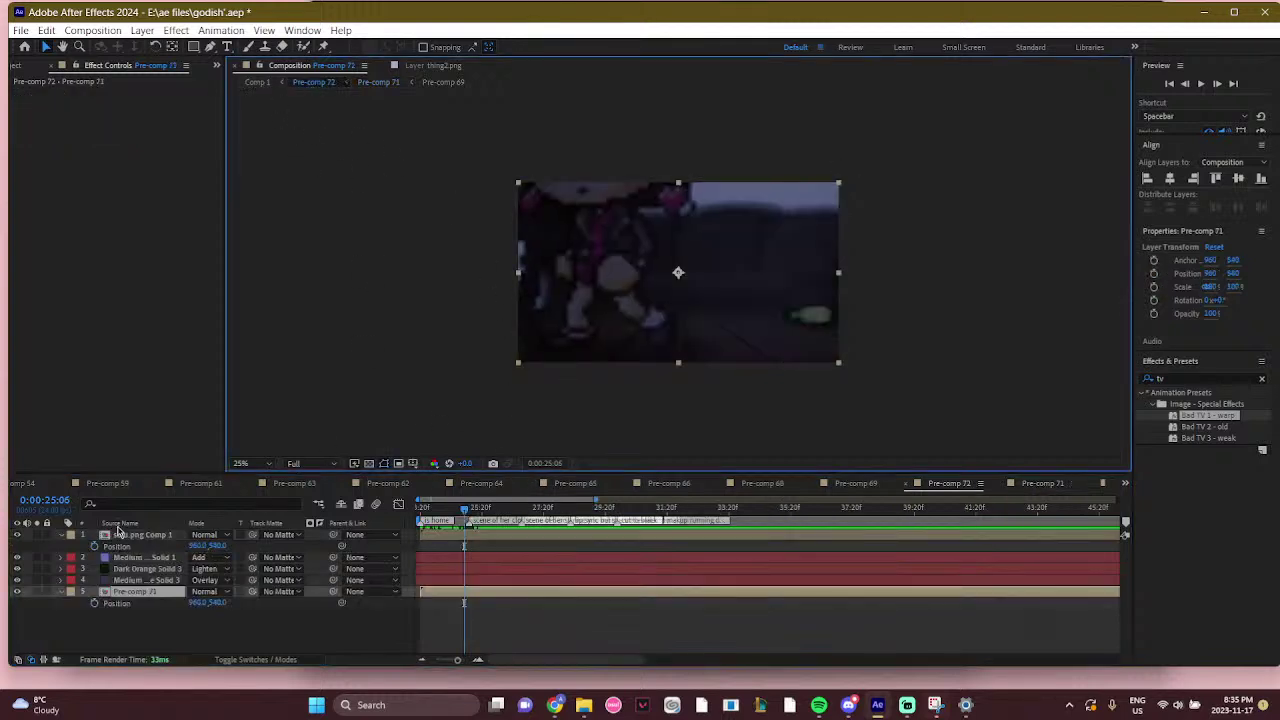
click(20, 583)
drag(17, 580, 17, 557)
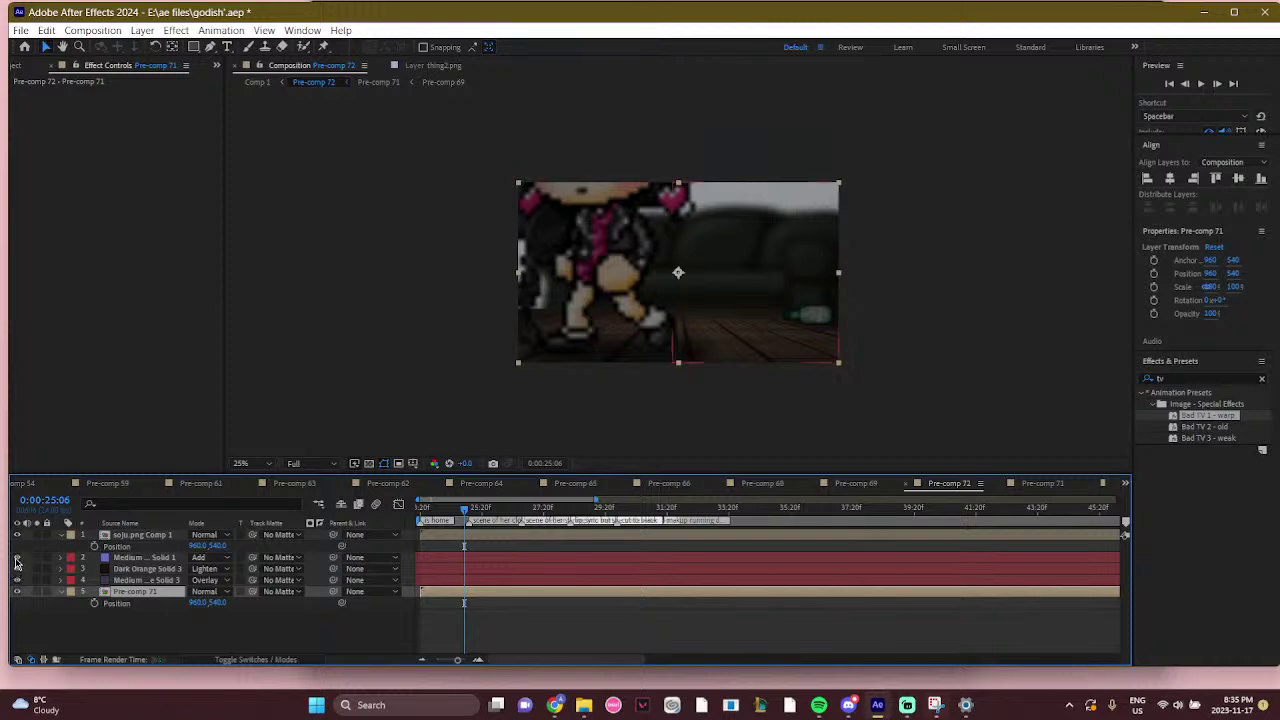
Return to Comp 1, move the playhead to 0:00:26:01, and open Pre-comp 73
click(252, 83)
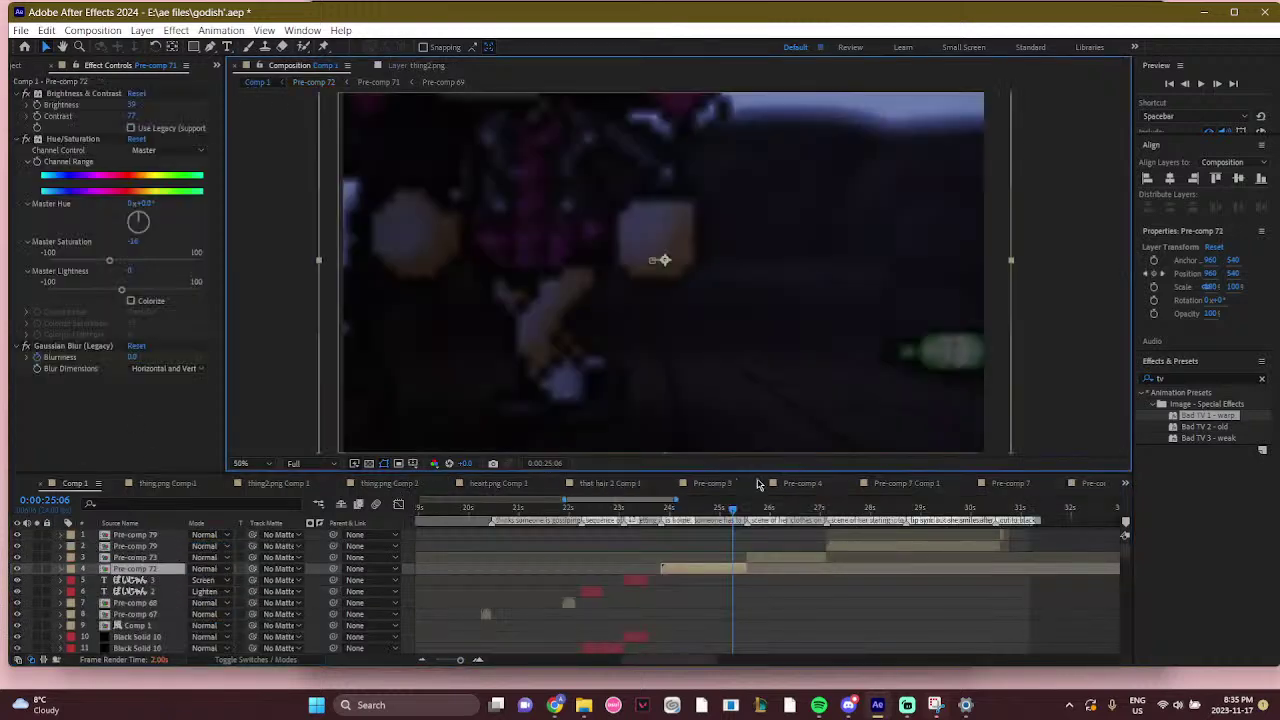
click(770, 509)
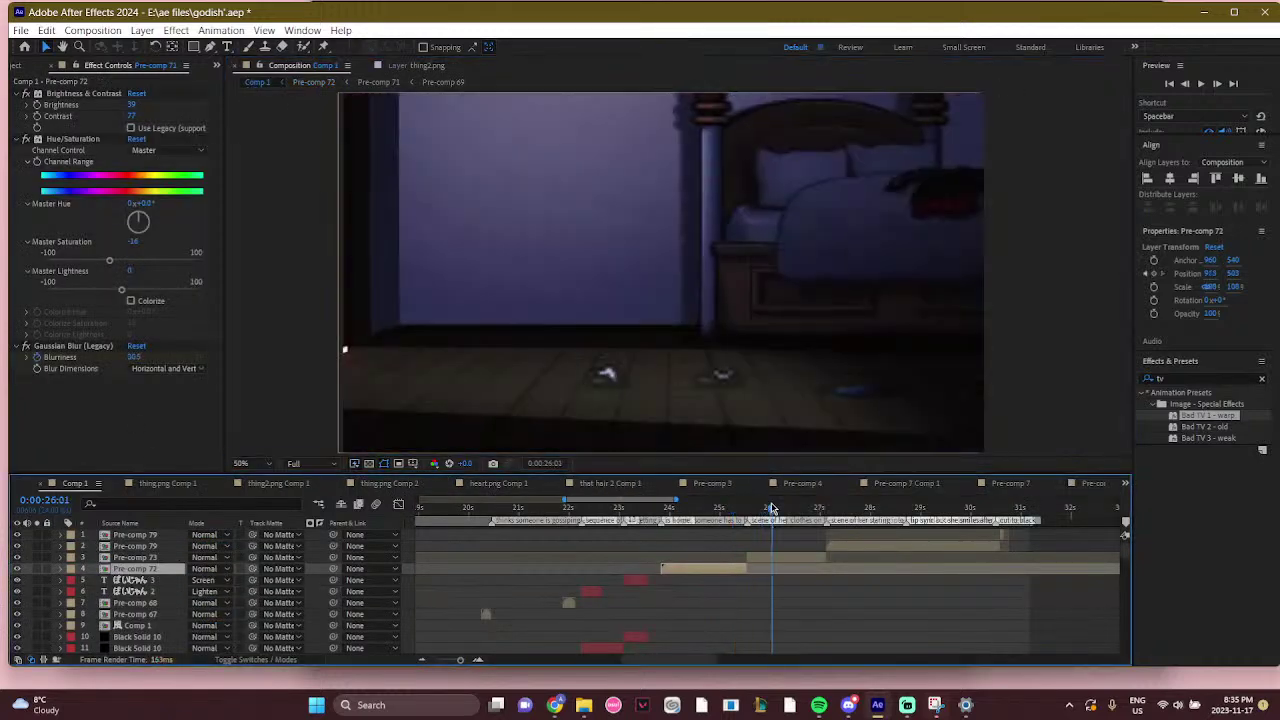
click(787, 562)
double_click(787, 562)
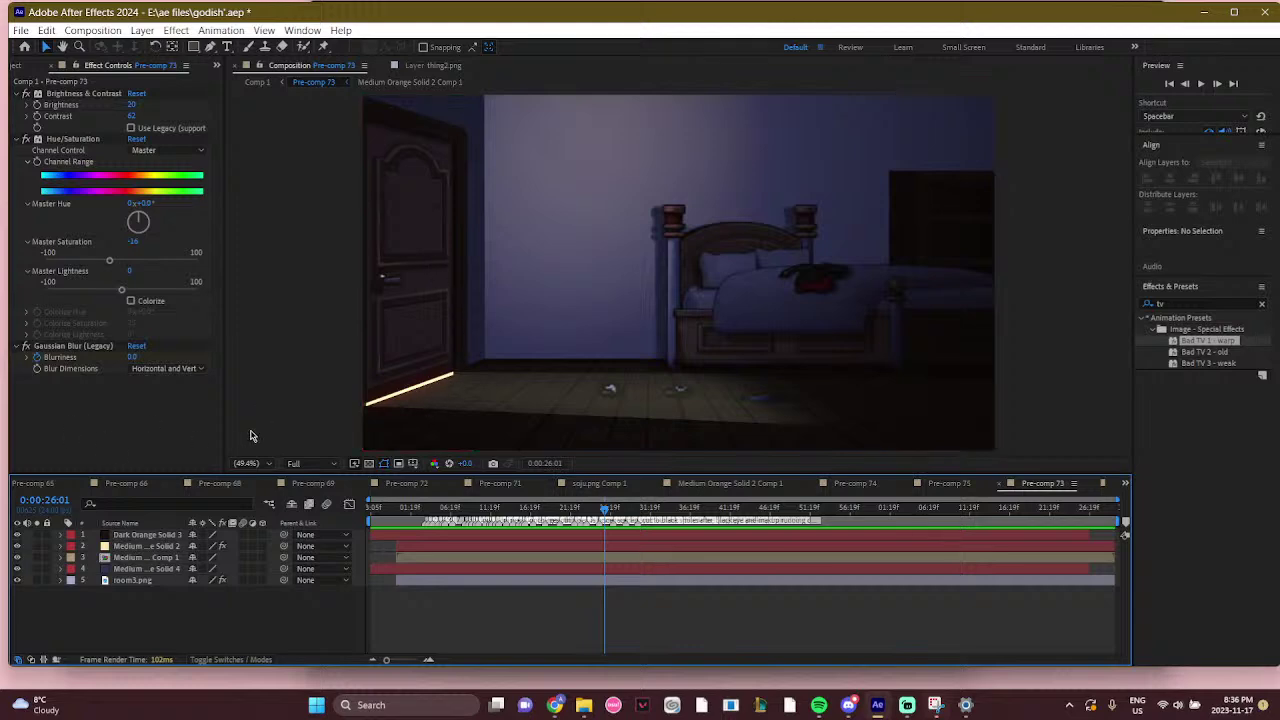
Inspect the Medium Orange Solid 2 glow line under the door up close and toggle its visibility
click(170, 547)
key(slash)
drag(460, 422, 876, 284)
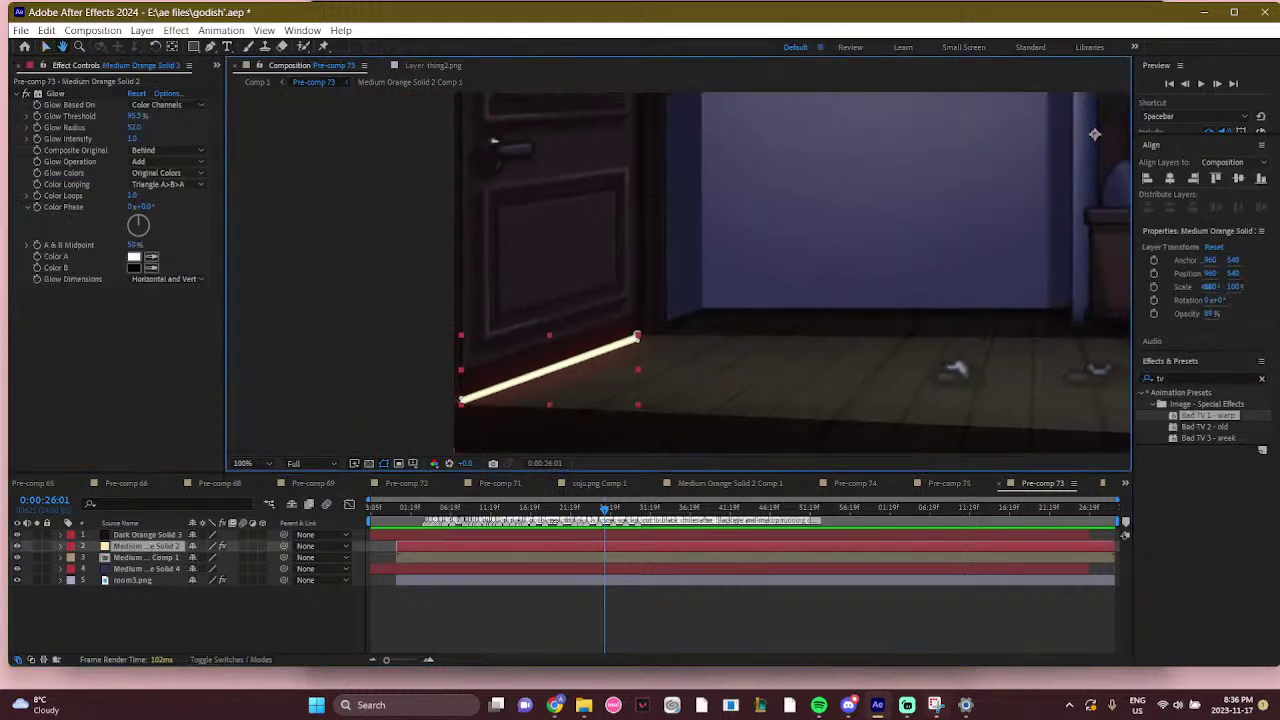
click(16, 546)
click(16, 546)
click(16, 546)
click(16, 546)
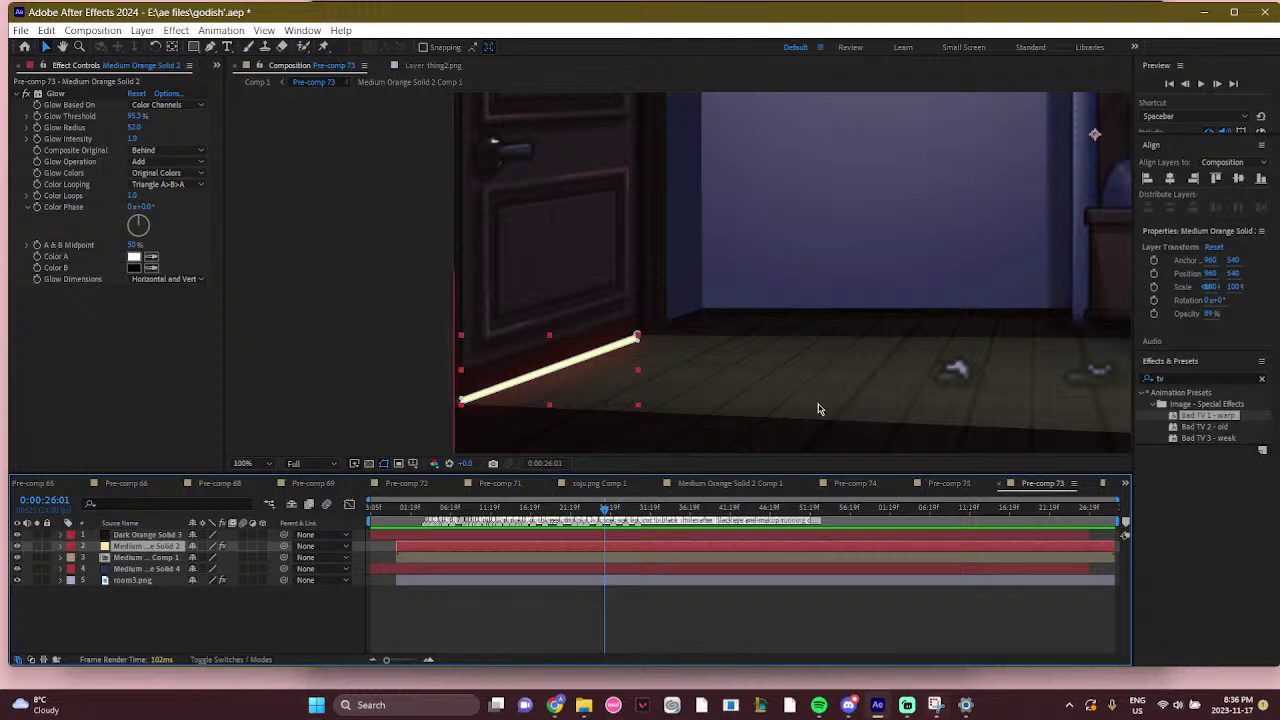
Select the Medium Orange Solid 2 Comp 1 floor light, show the blending modes, and toggle the layer's visibility to compare
drag(757, 377, 646, 386)
scroll(646, 386, down, 1)
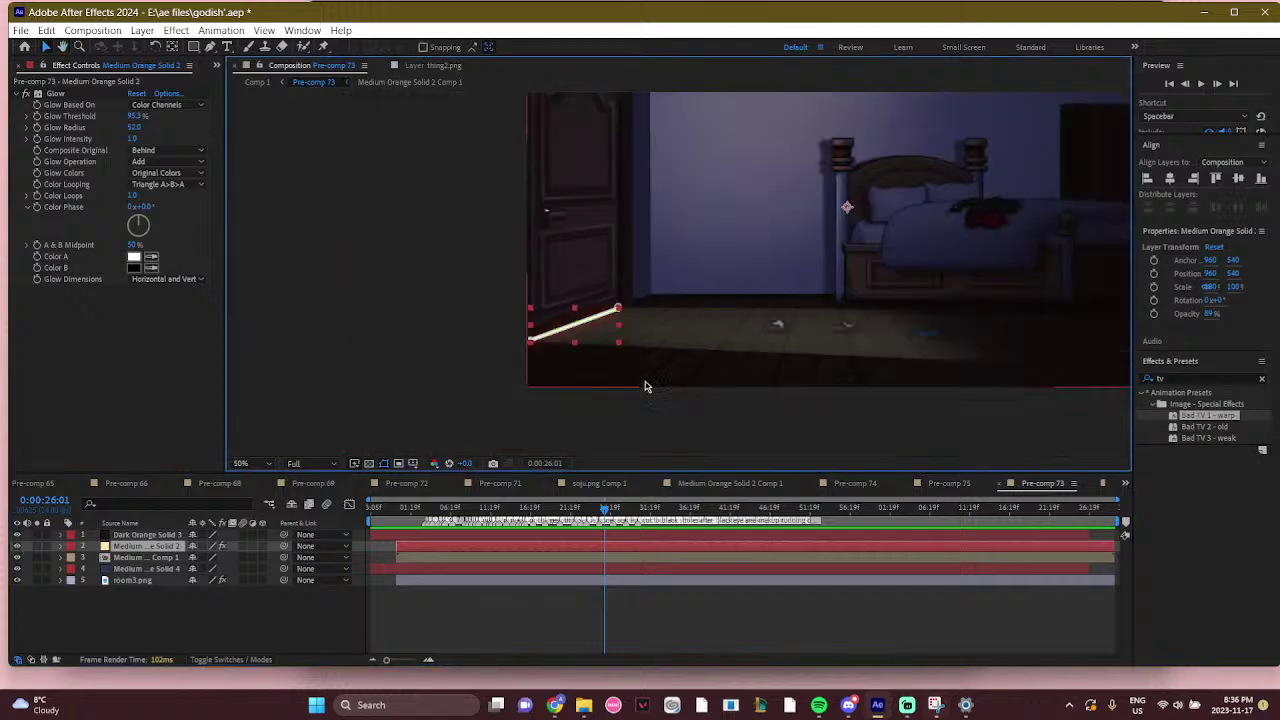
scroll(577, 429, down, 1)
key(v)
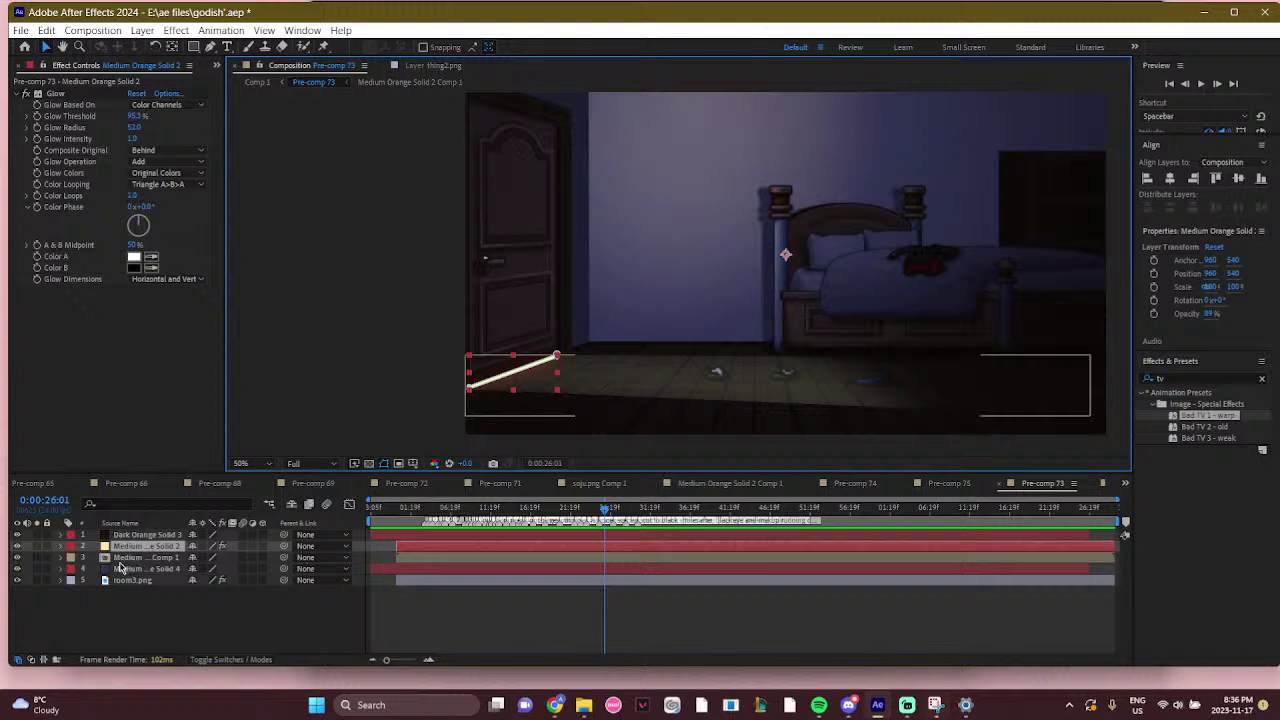
click(120, 558)
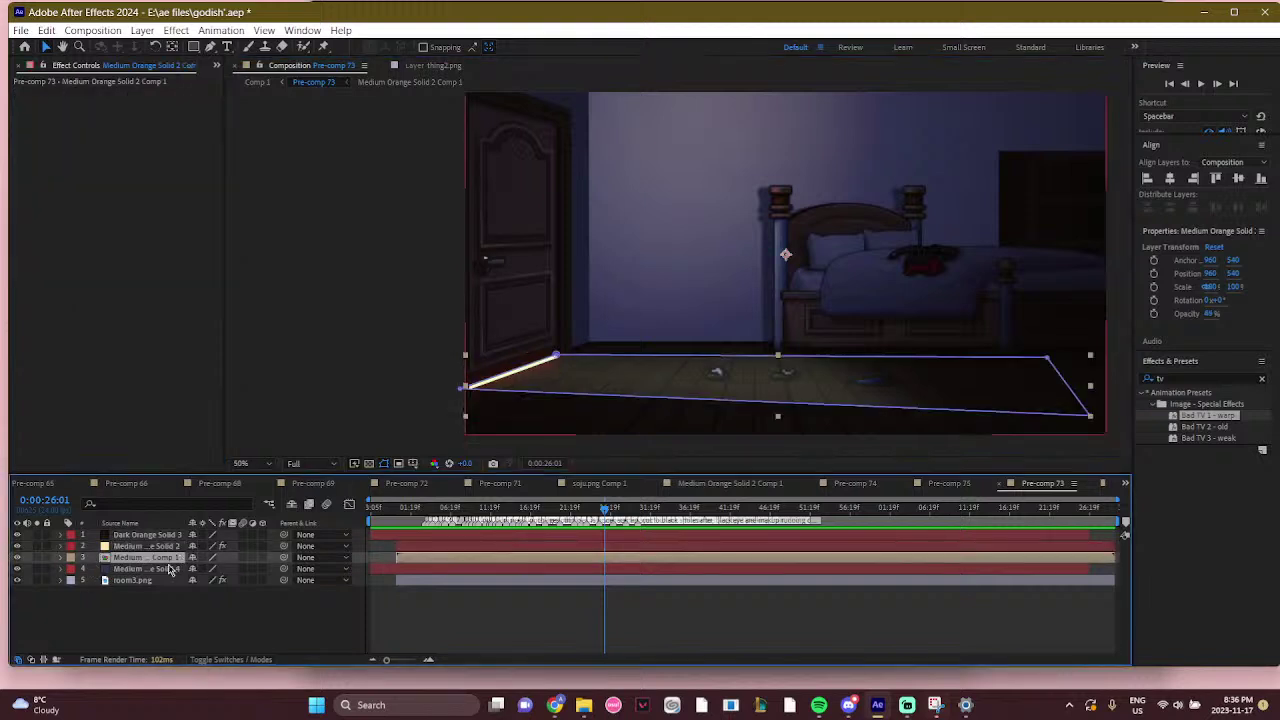
click(230, 659)
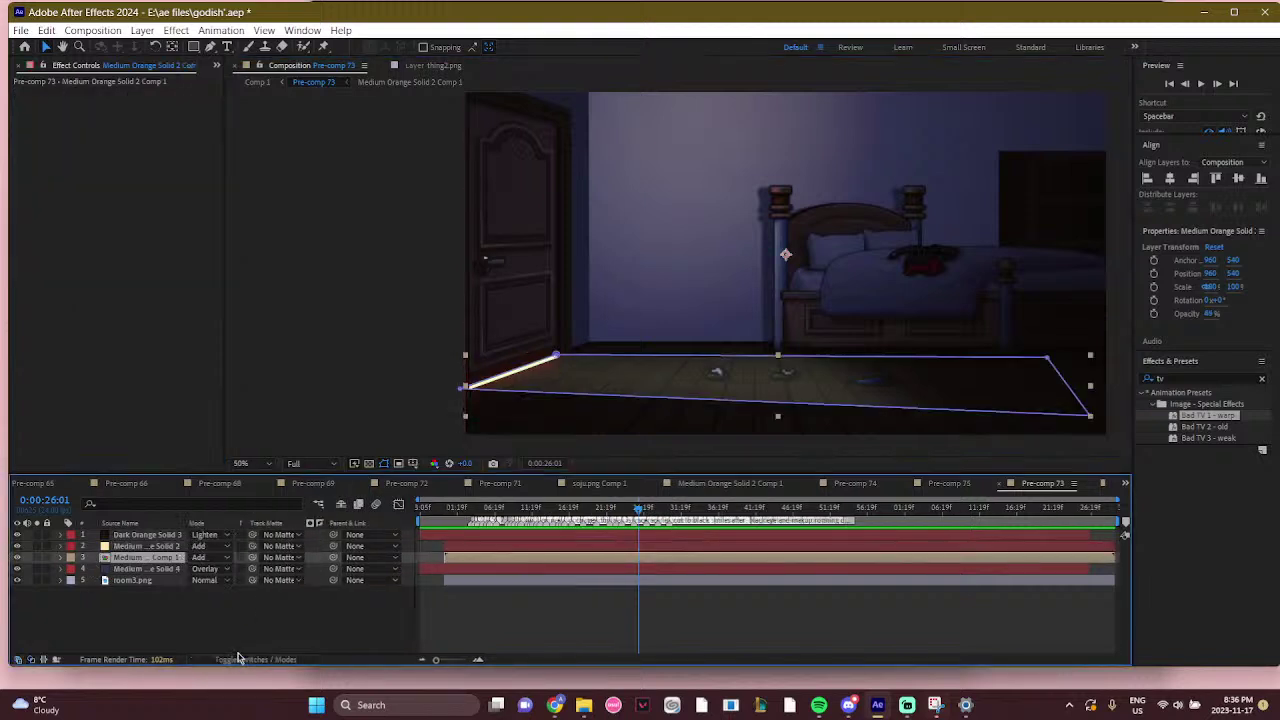
click(16, 557)
click(16, 557)
click(16, 557)
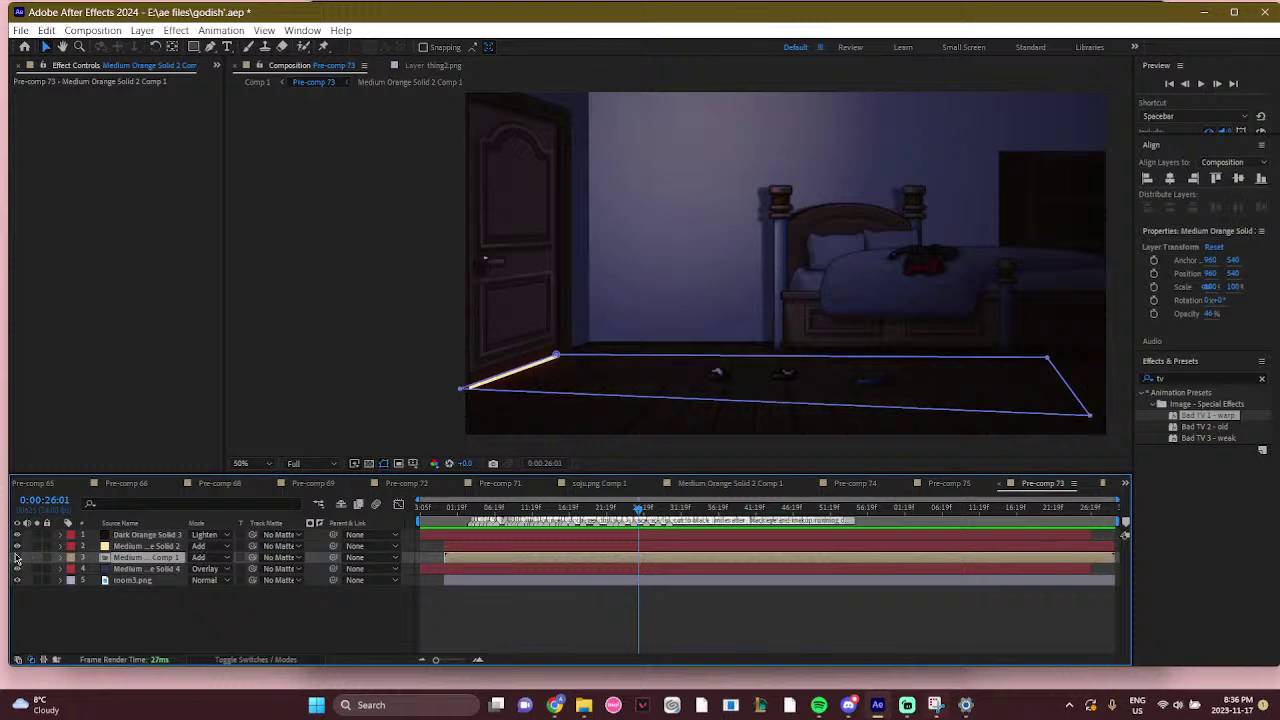
click(16, 557)
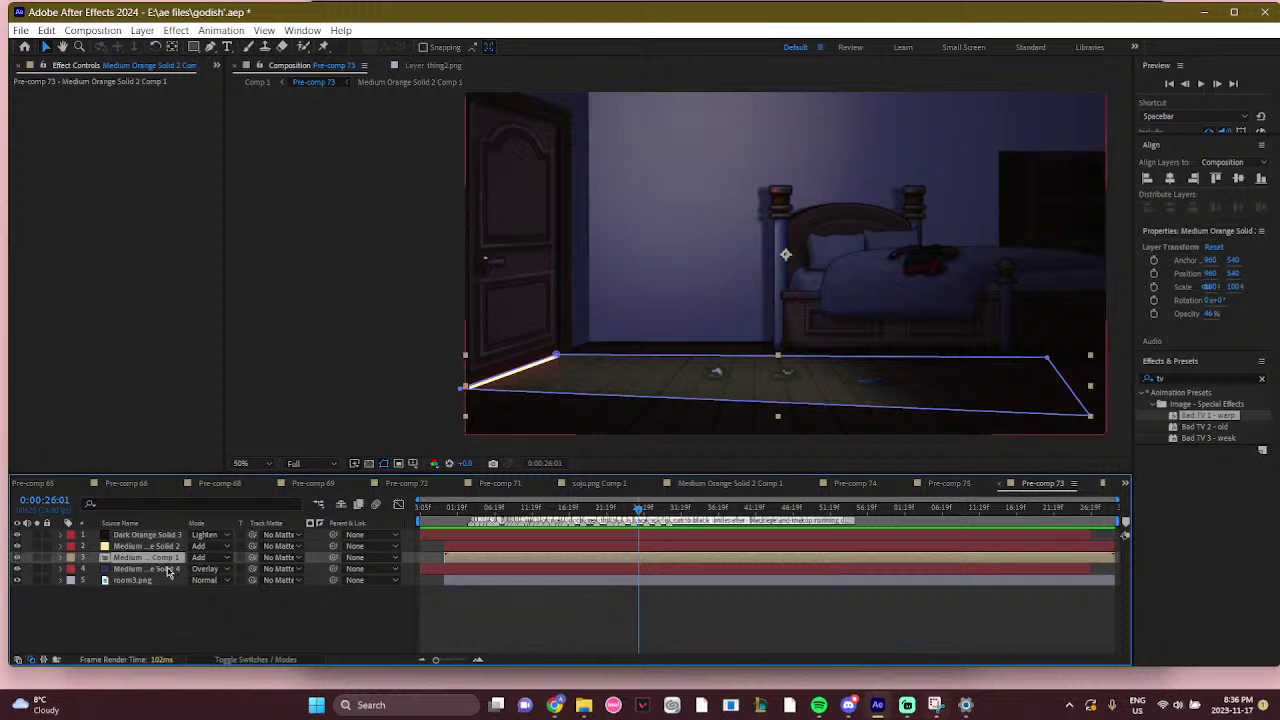
click(16, 557)
click(16, 557)
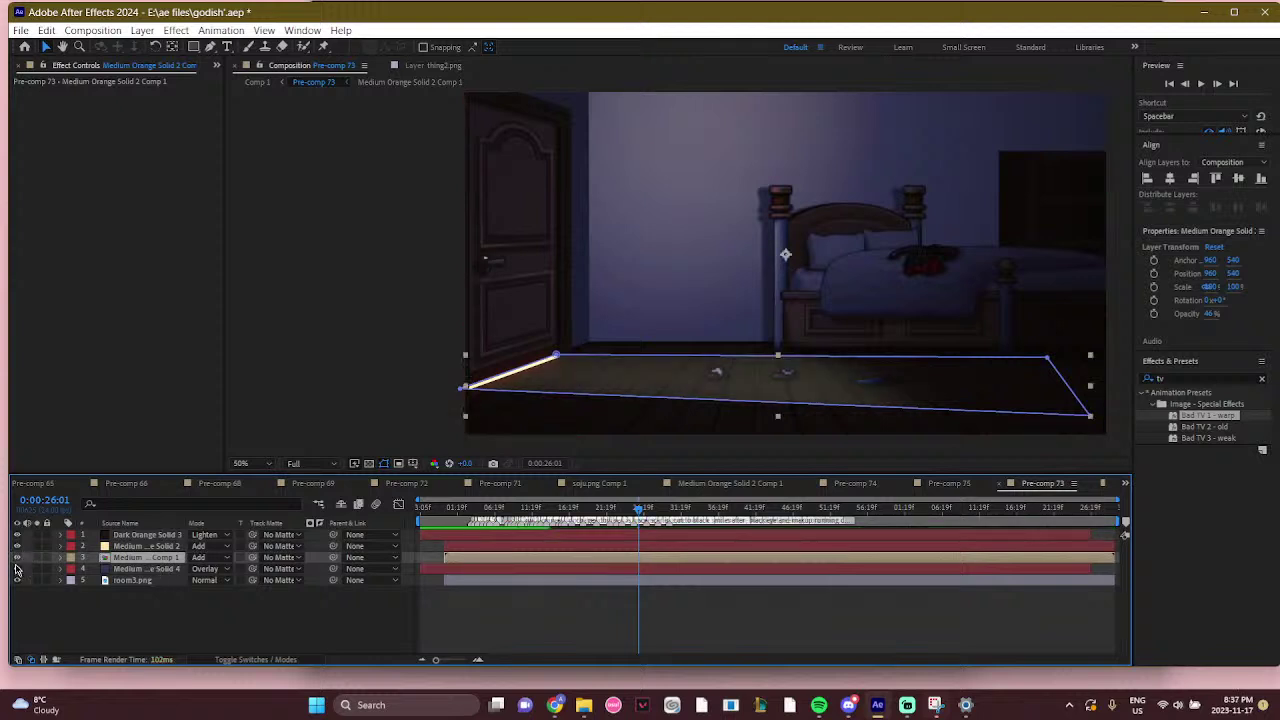
Toggle the visibility of the Overlay solid above room3.png, deselect the layers, and examine the lit floor up close
click(16, 568)
click(16, 569)
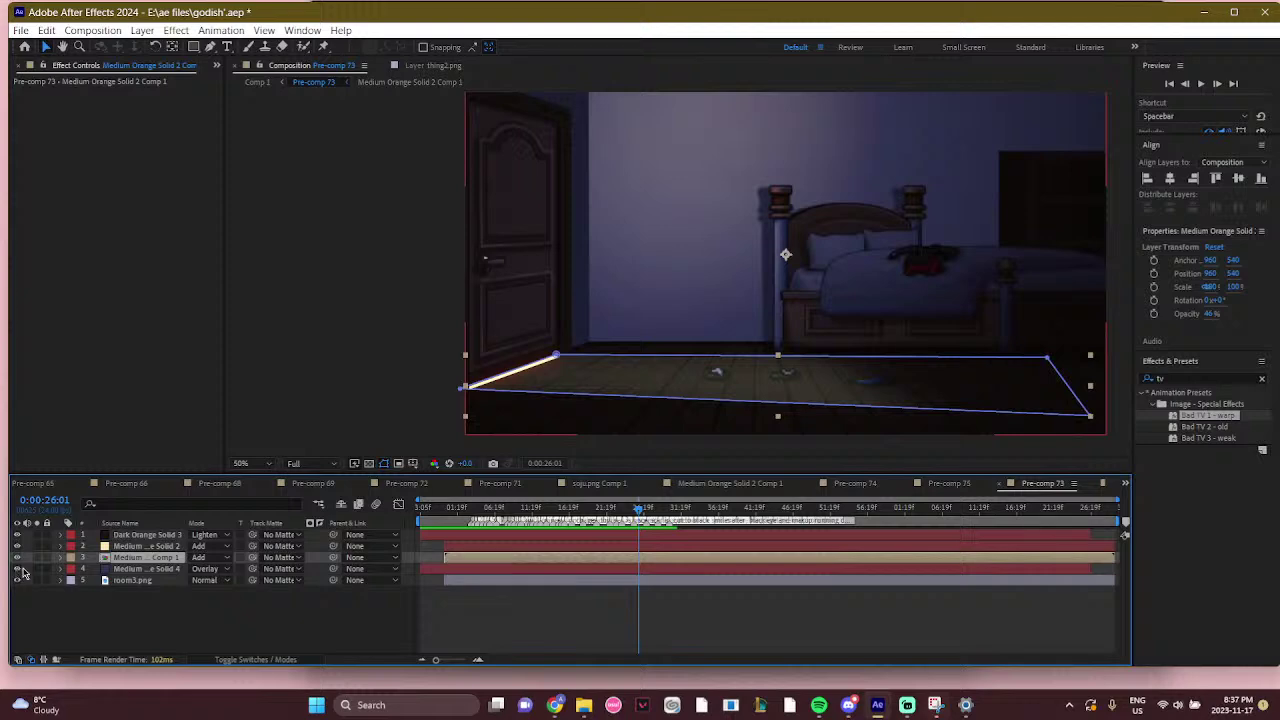
click(263, 640)
scroll(763, 363, up, 2)
drag(763, 363, 766, 430)
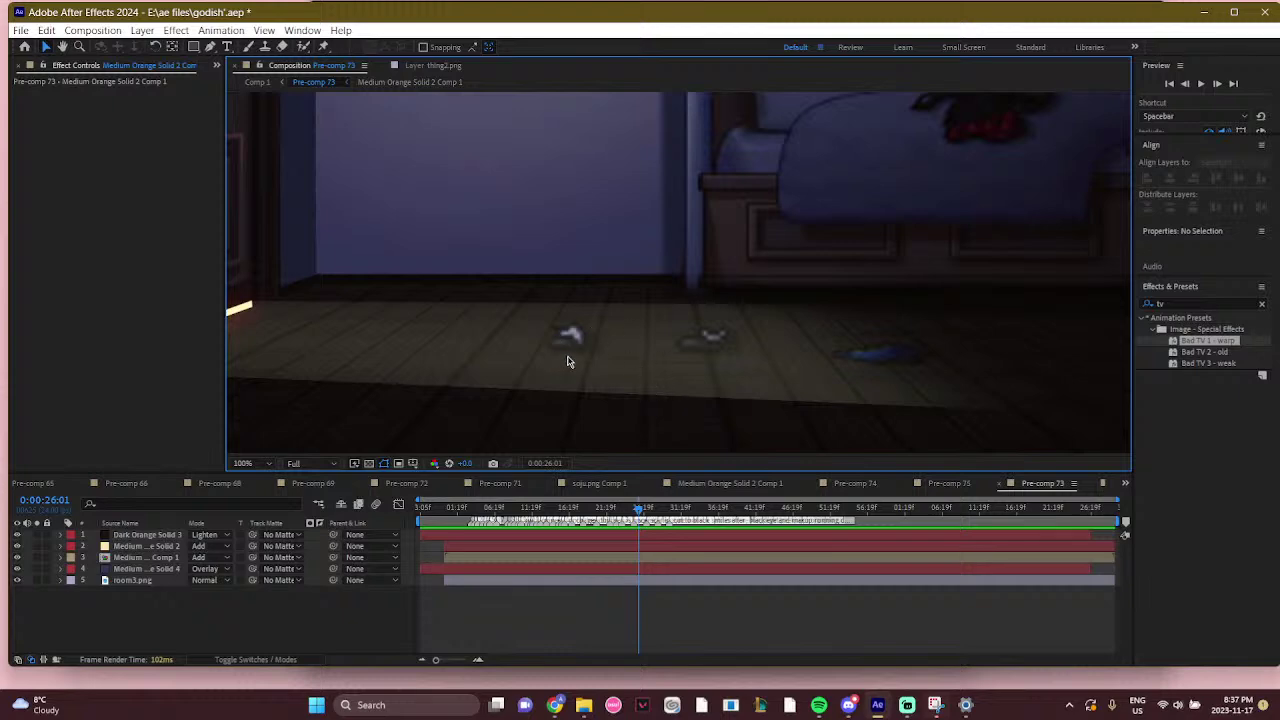
Return to Comp 1 and scrub to 0:00:27:15 to view the bathroom mirror shot
click(262, 83)
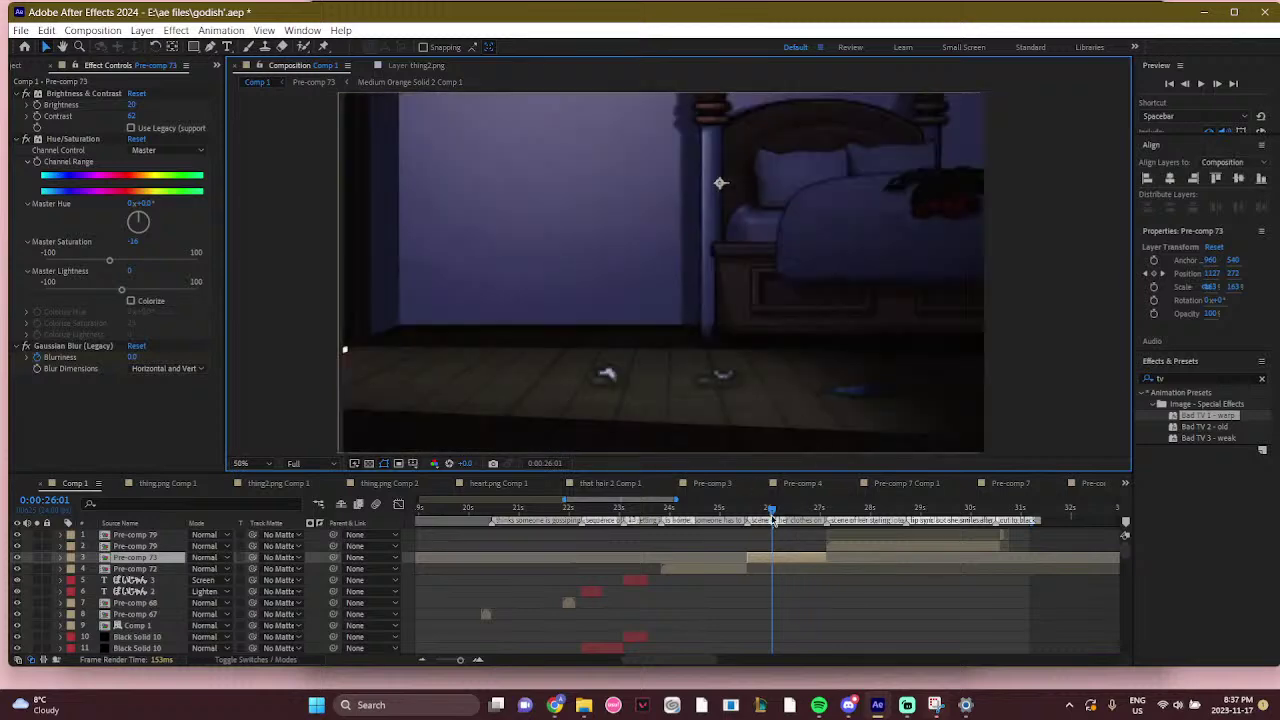
drag(771, 519, 851, 511)
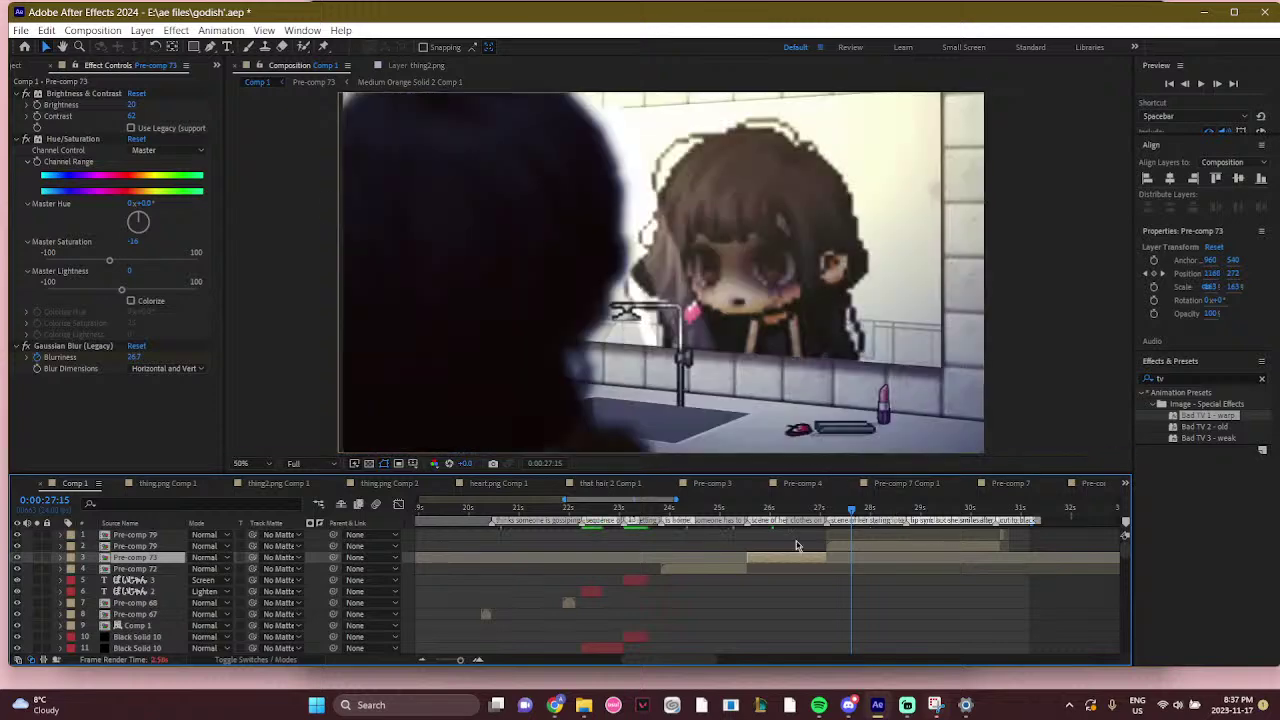
Switch to the Downloads window in File Explorer and look through it for the character sprite folders
mouse_move(585, 705)
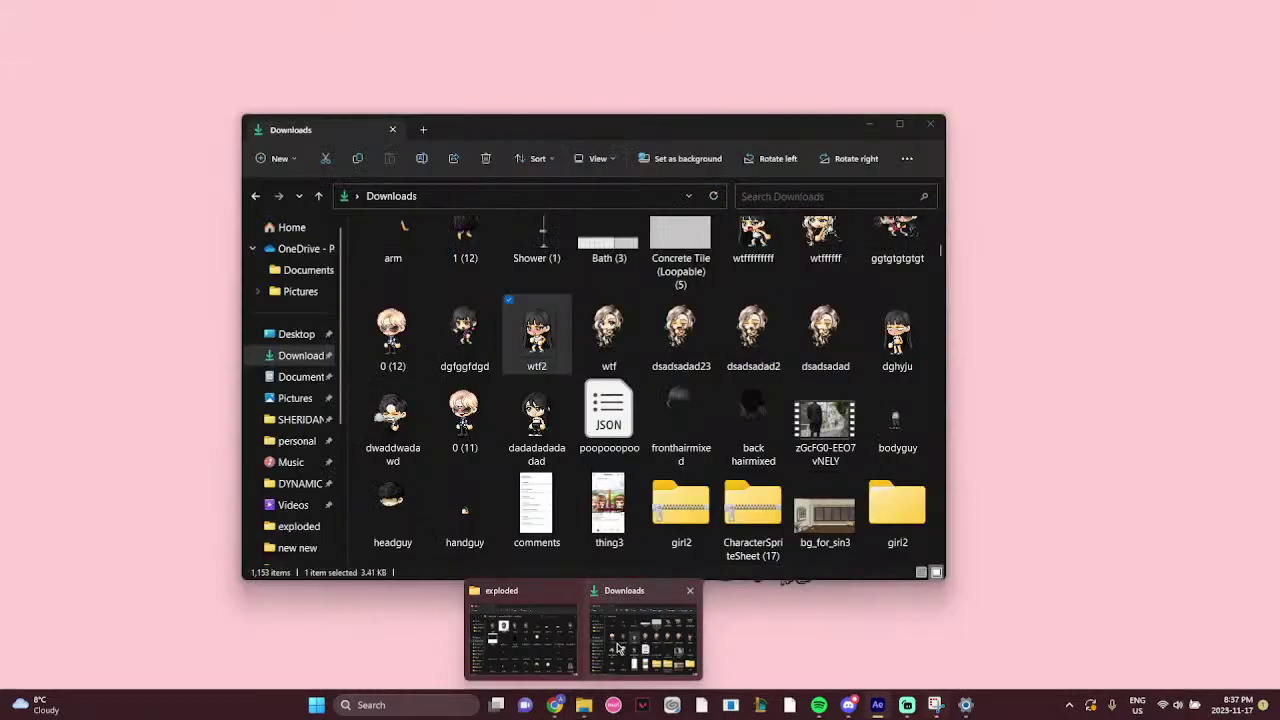
click(618, 648)
scroll(622, 470, up, 5)
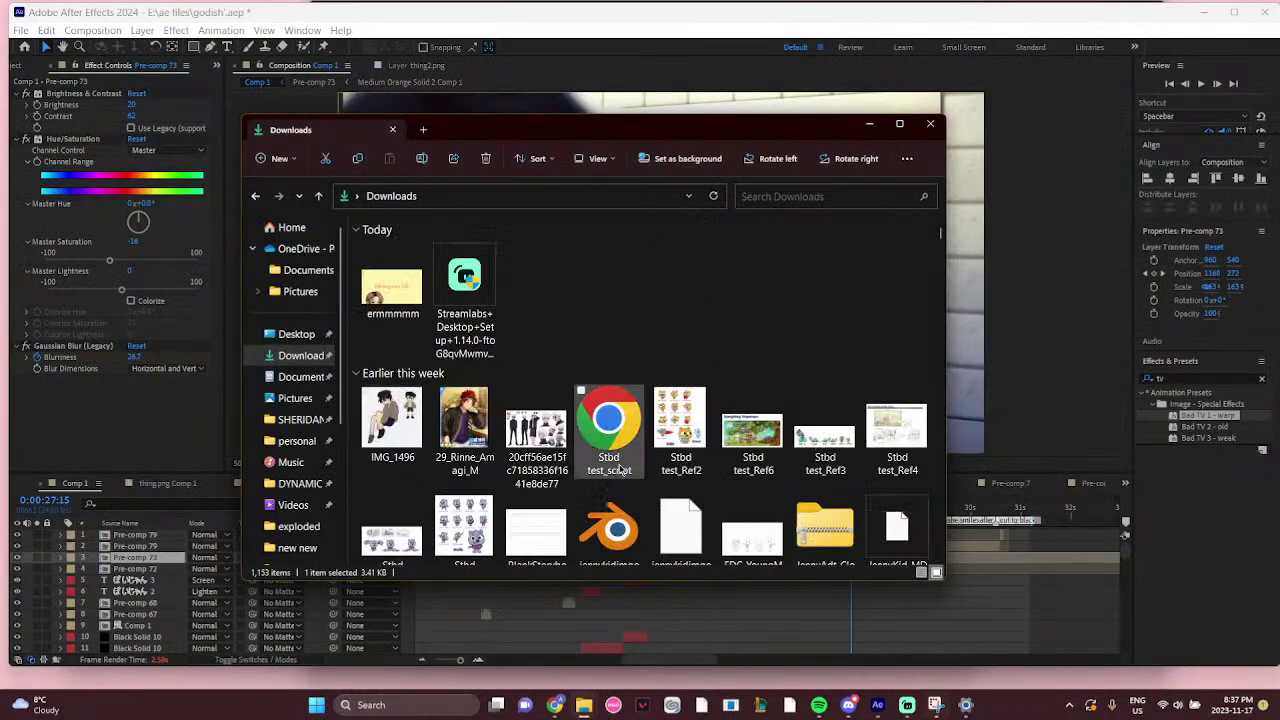
scroll(620, 470, down, 10)
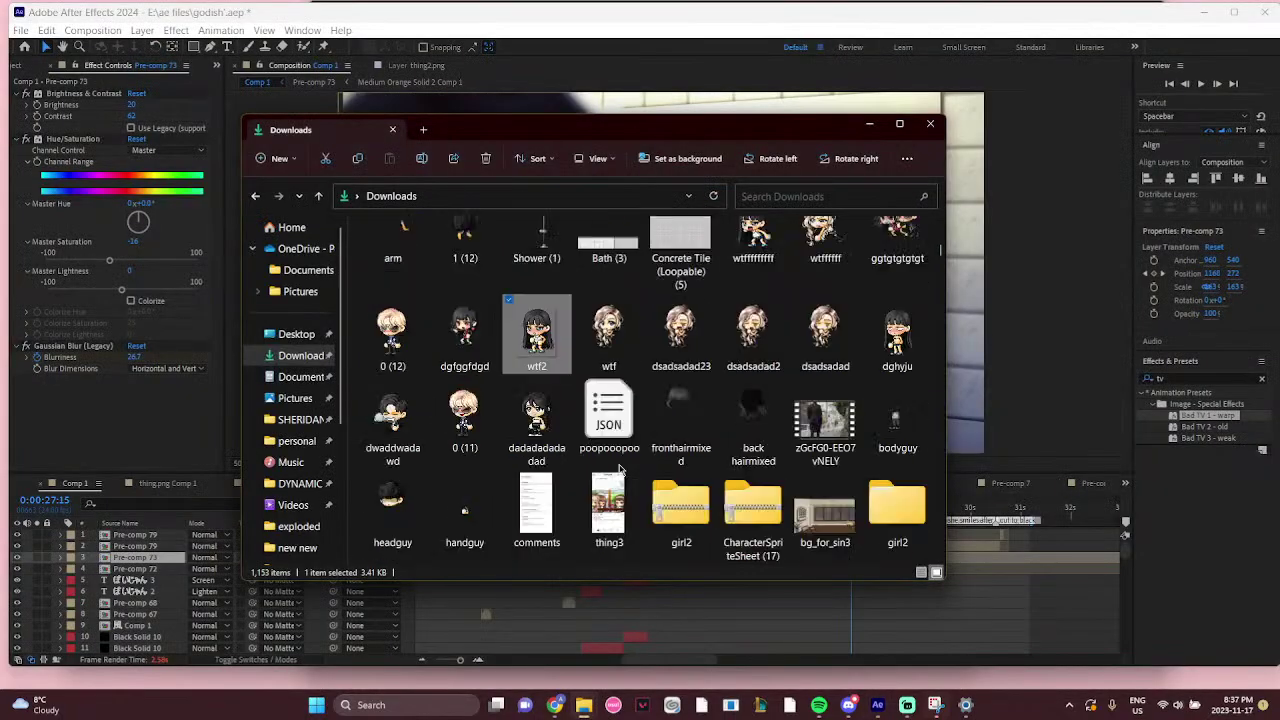
scroll(620, 470, up, 2)
scroll(620, 469, up, 6)
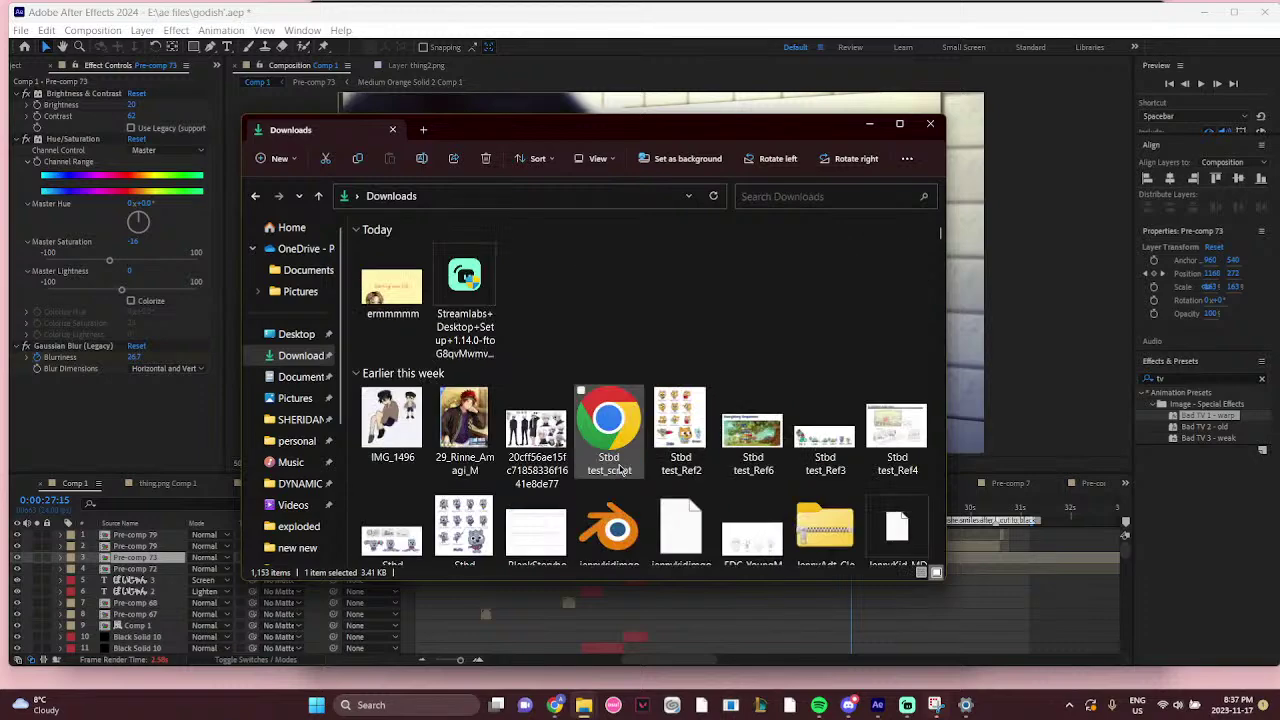
scroll(620, 470, down, 3)
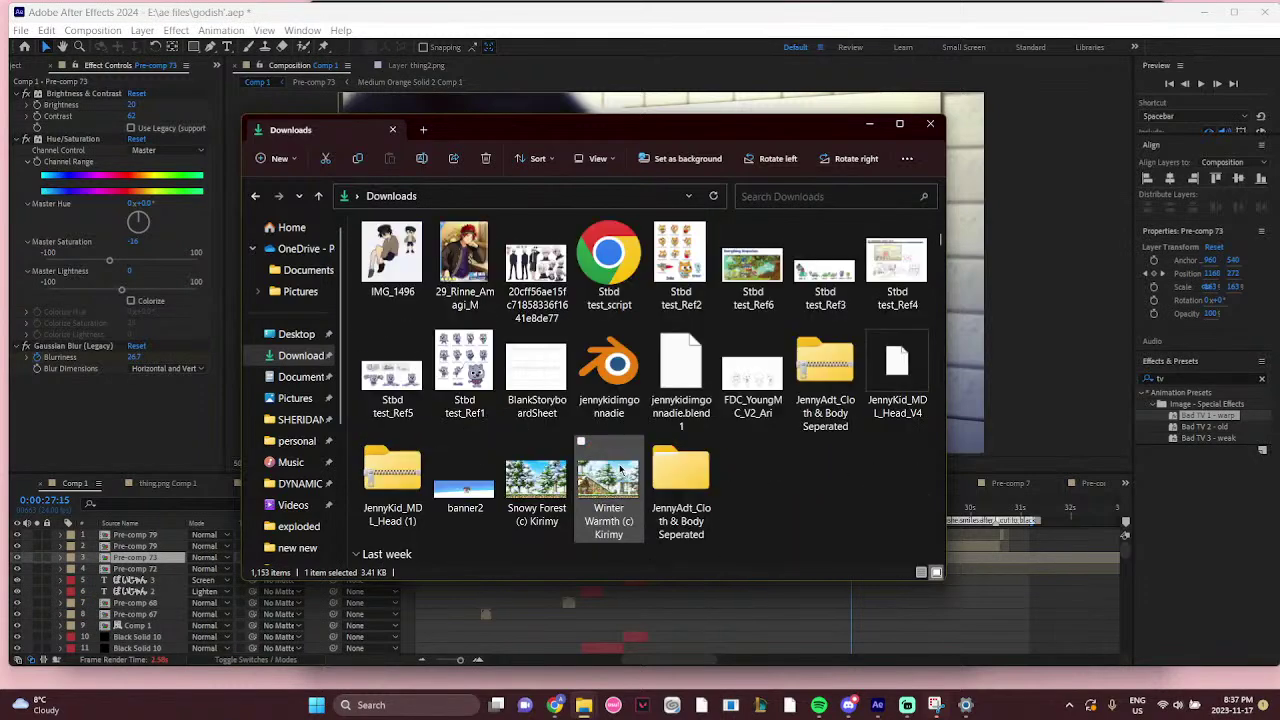
scroll(620, 469, down, 6)
Open the last-week sprite folder whose name starts with "ppooo" and look through its exploded subfolder
click(405, 383)
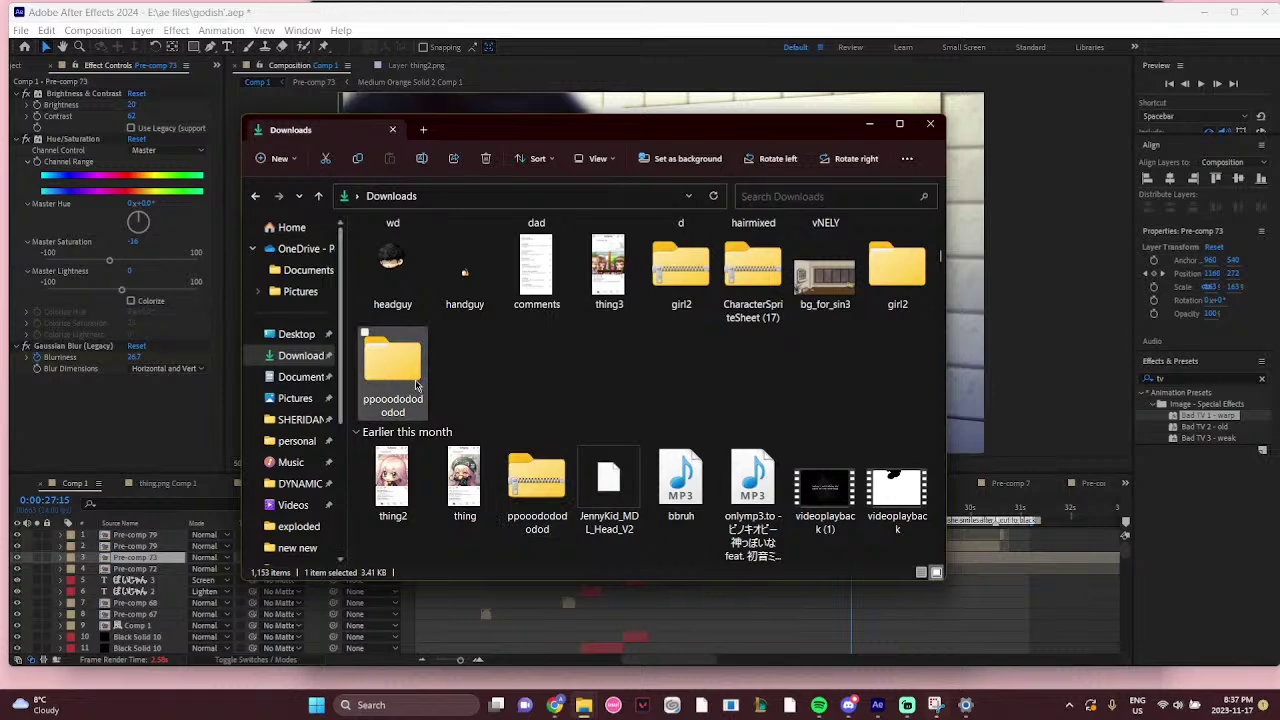
double_click(405, 383)
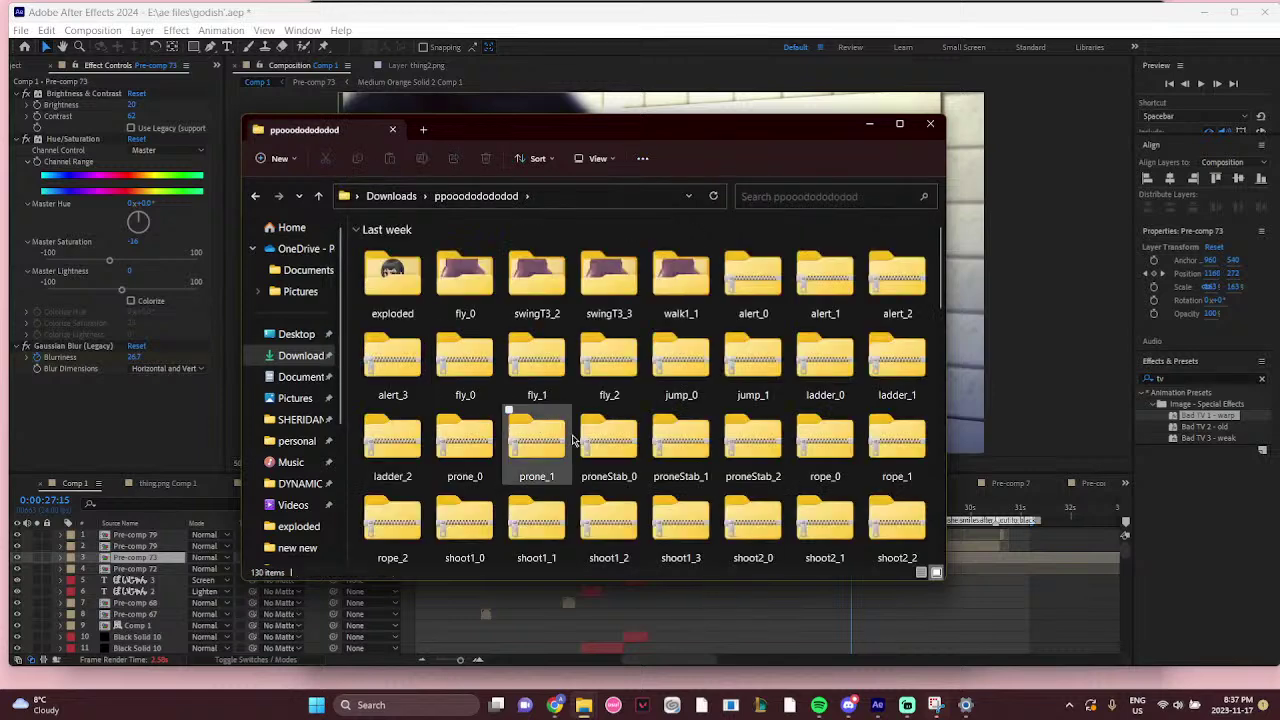
double_click(392, 280)
scroll(744, 485, down, 1)
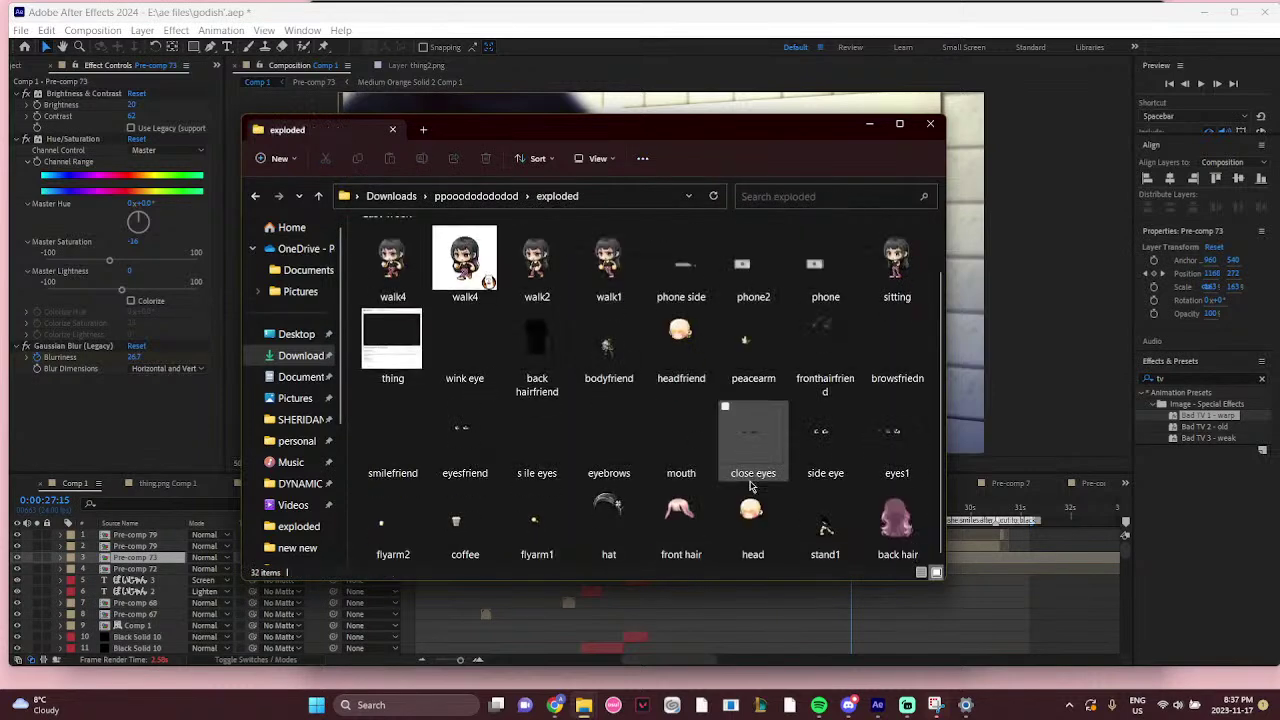
scroll(752, 486, up, 1)
Return to Downloads and open the new new folder inside girl2's exploded folder to view its character parts
click(476, 196)
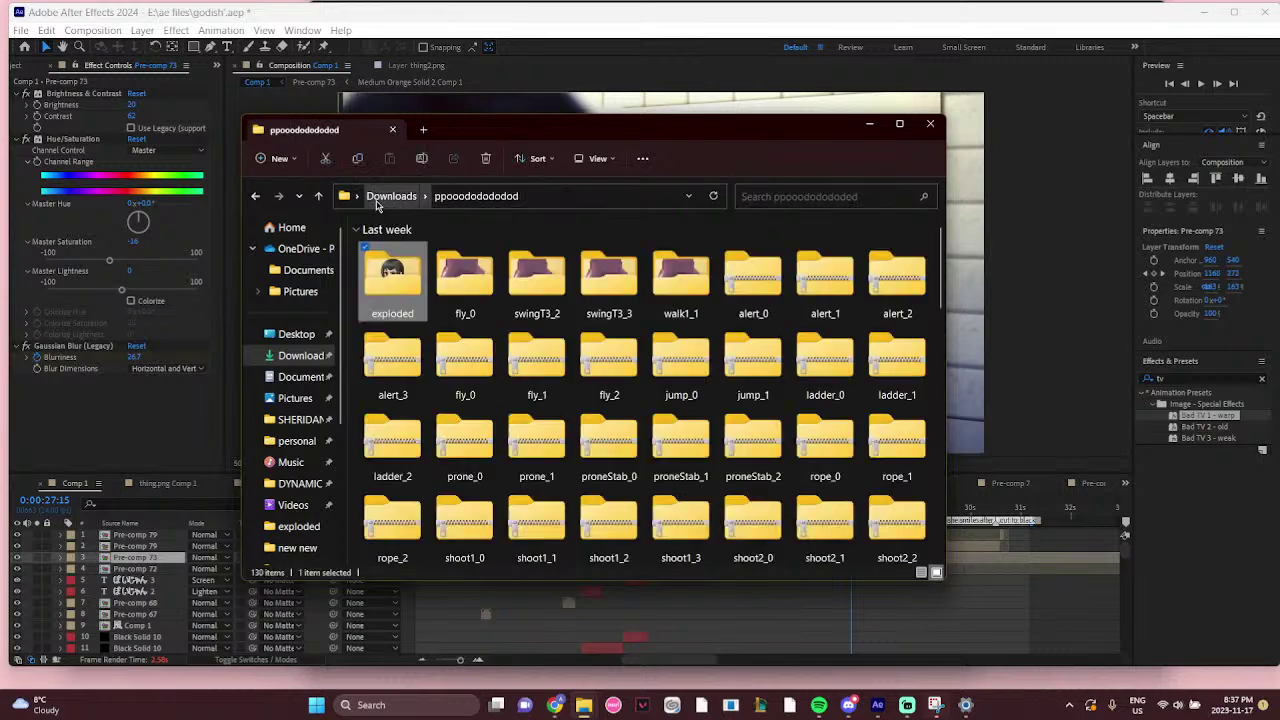
click(391, 196)
double_click(893, 412)
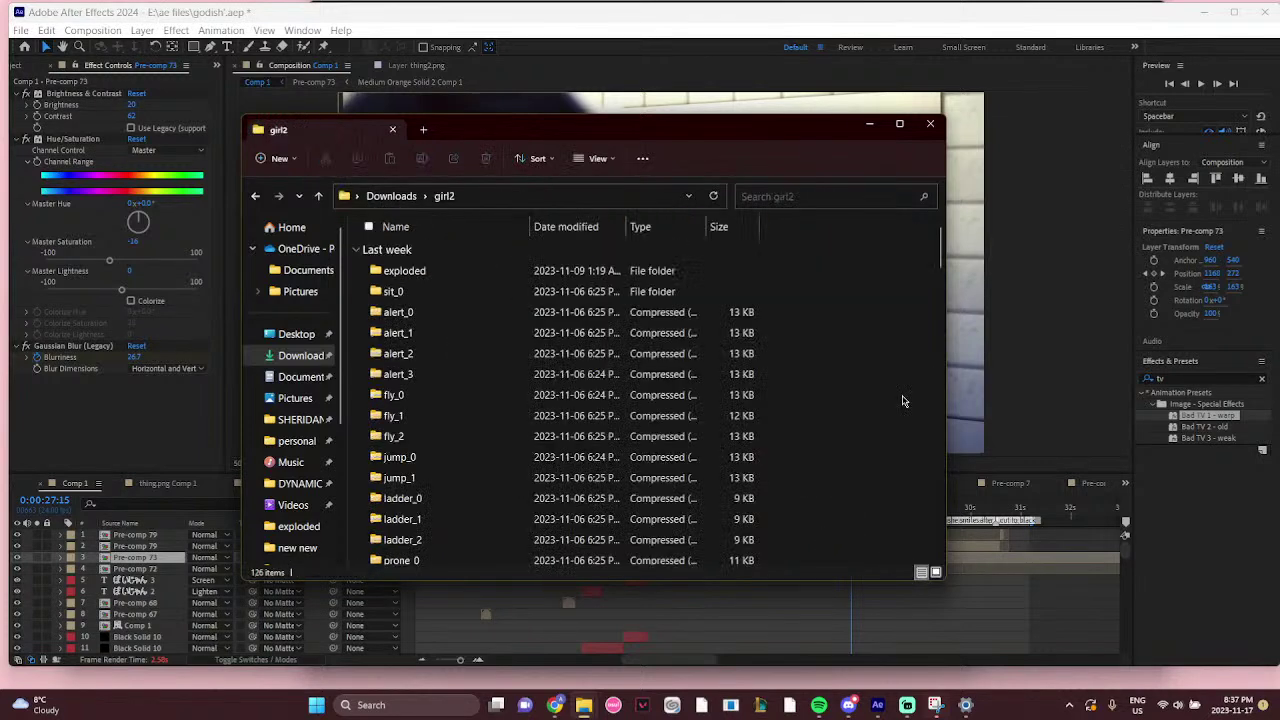
double_click(465, 270)
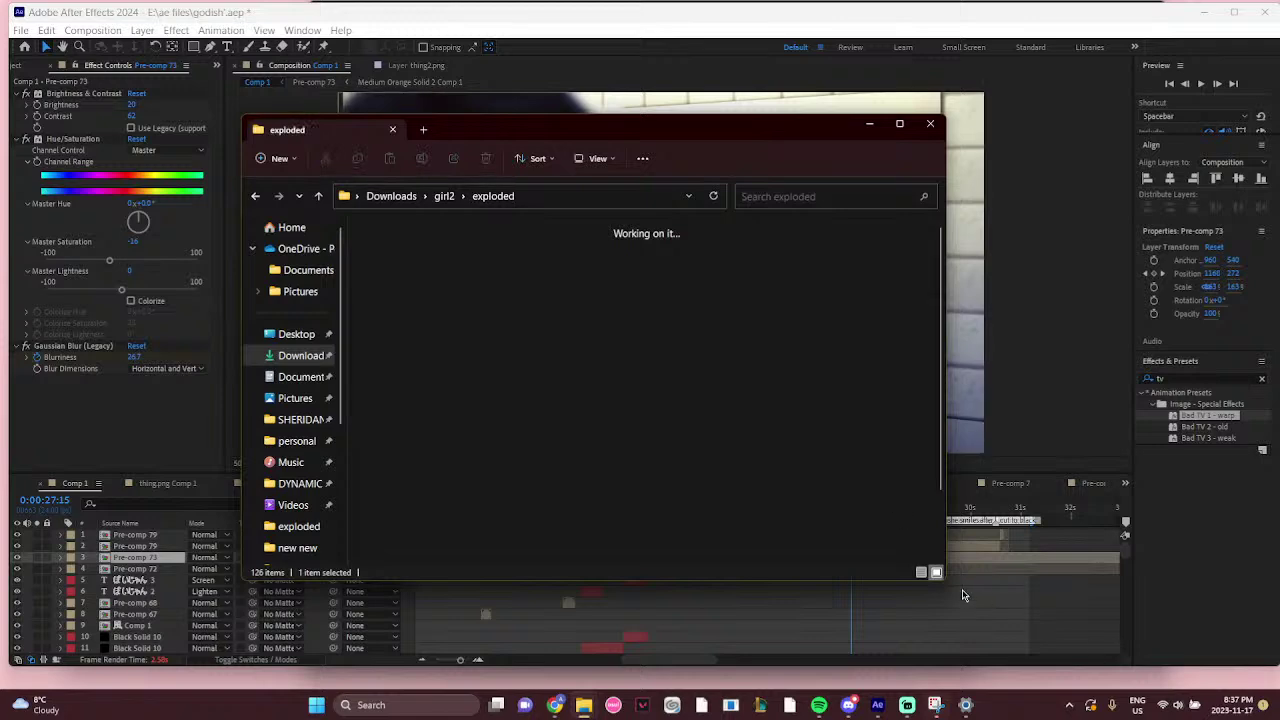
scroll(798, 496, down, 1)
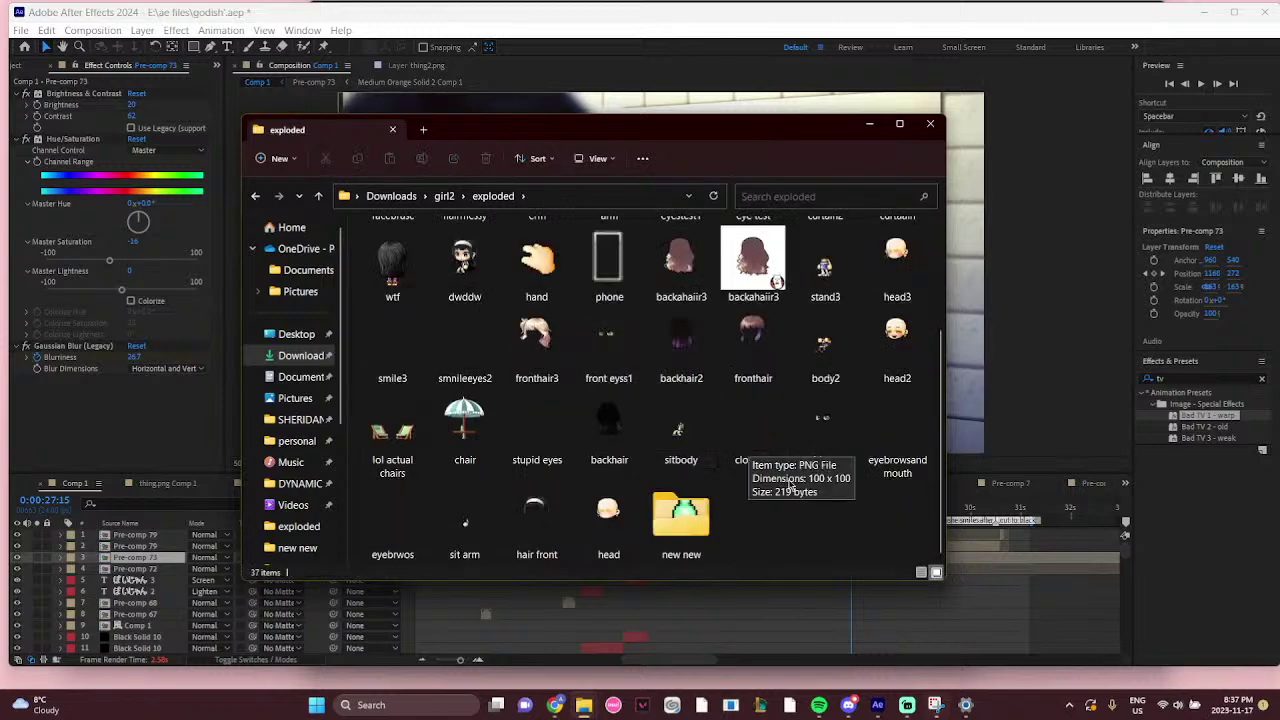
double_click(681, 518)
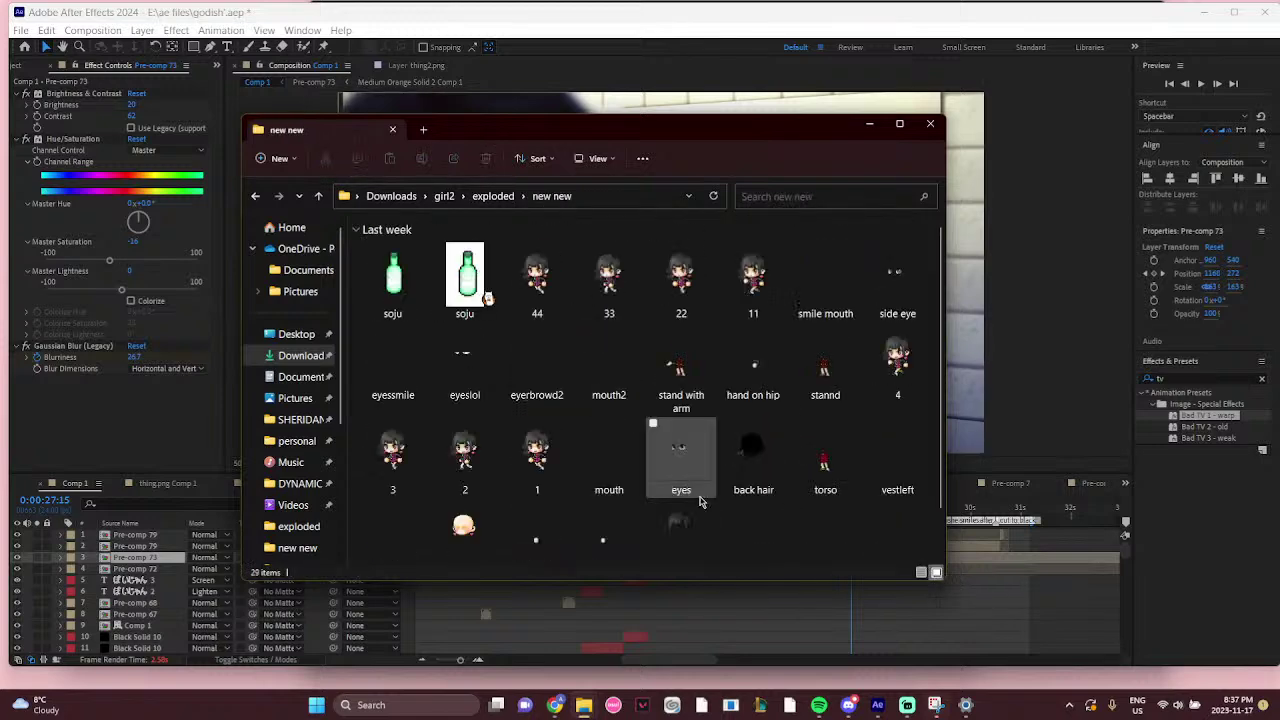
Look through the new new folder's remaining parts, then go back through exploded to girl2 and look through its files
scroll(700, 497, down, 1)
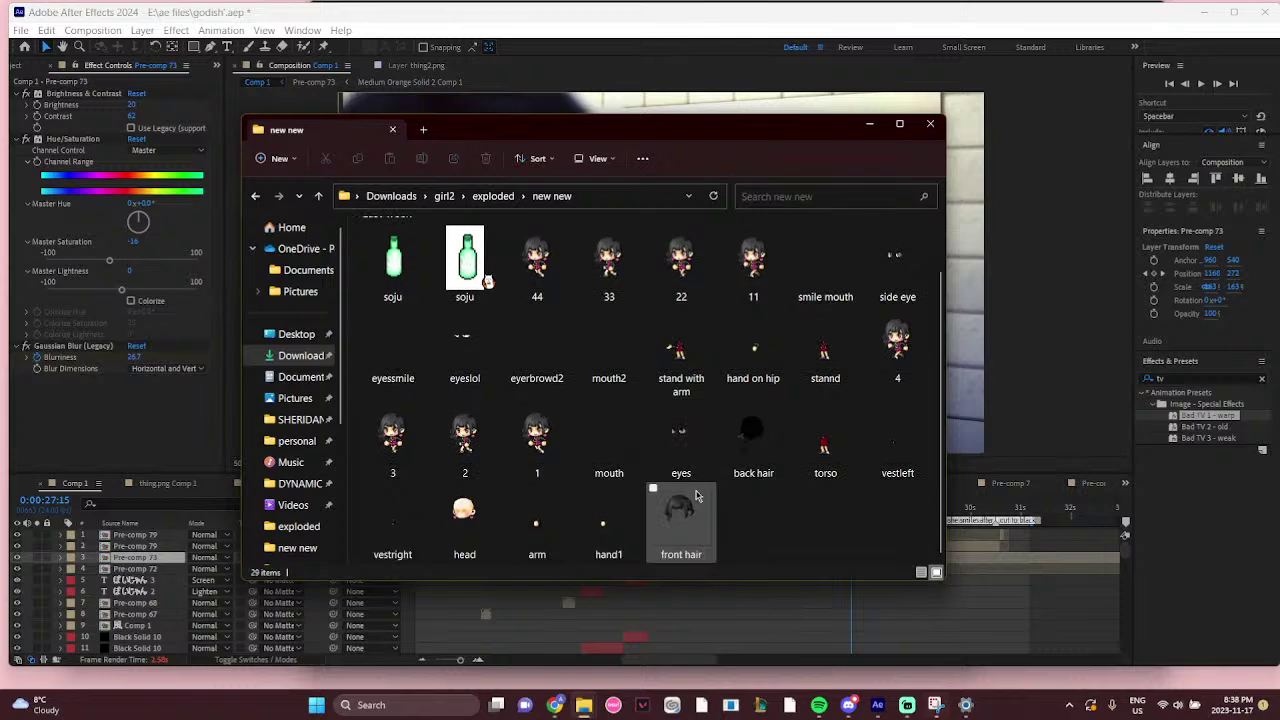
click(255, 196)
scroll(828, 428, up, 1)
scroll(828, 428, down, 1)
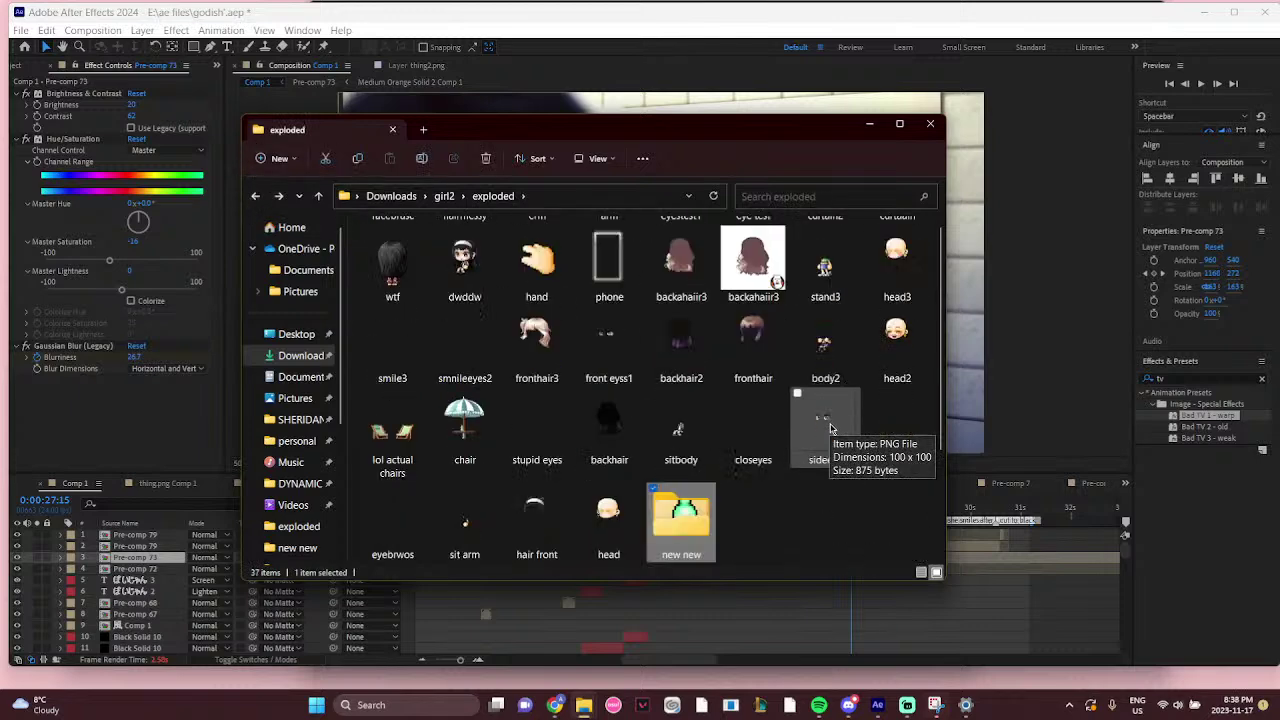
click(259, 197)
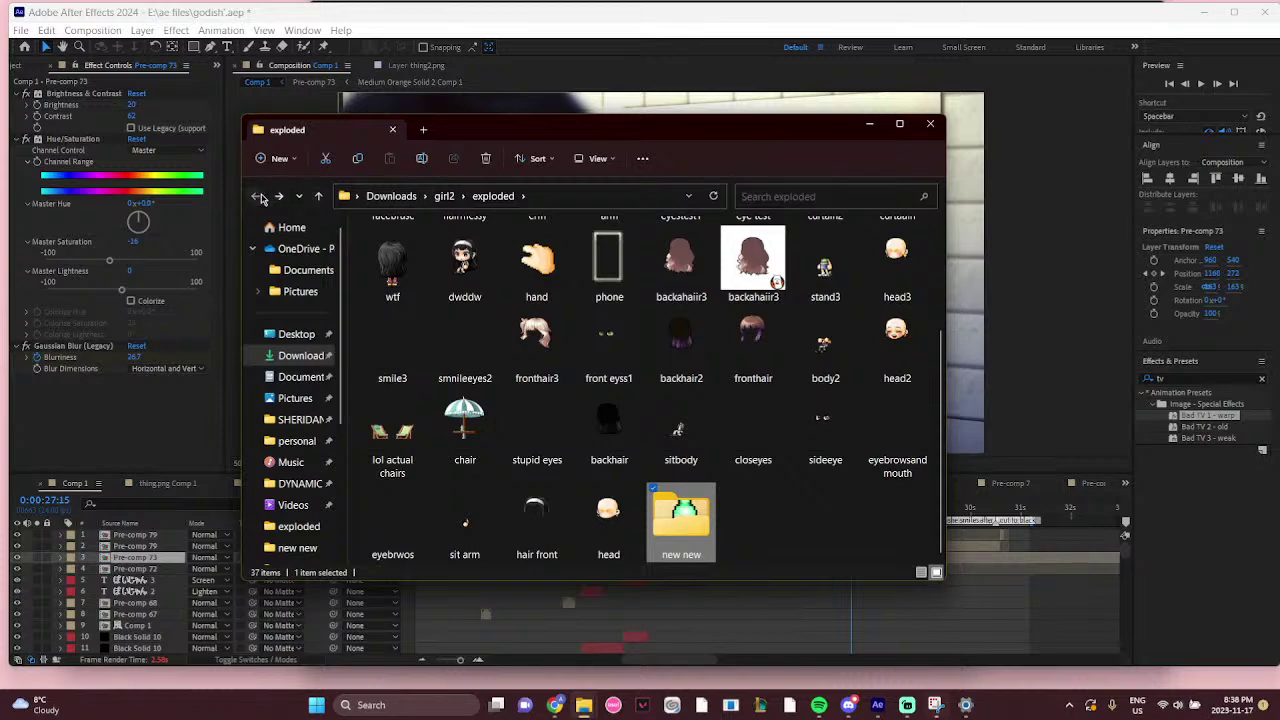
scroll(480, 410, down, 15)
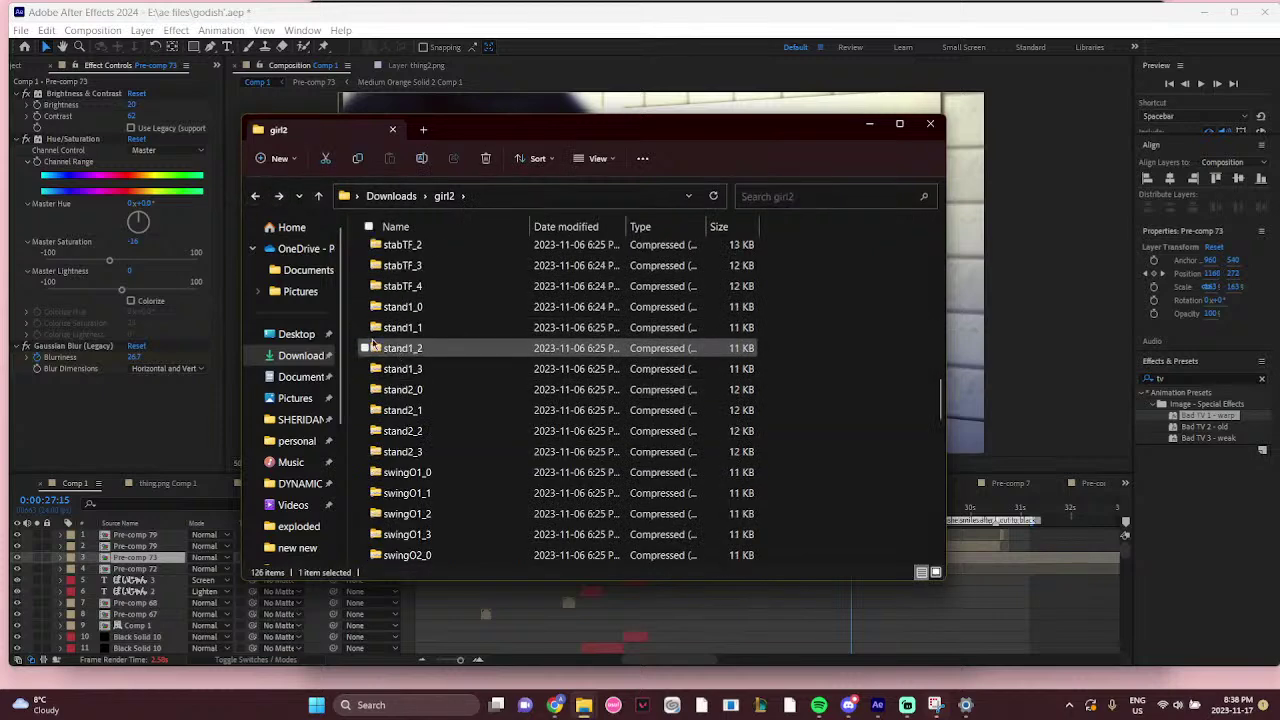
Go to the Desktop folder, open the maple bgs folder and look through its background images
click(298, 334)
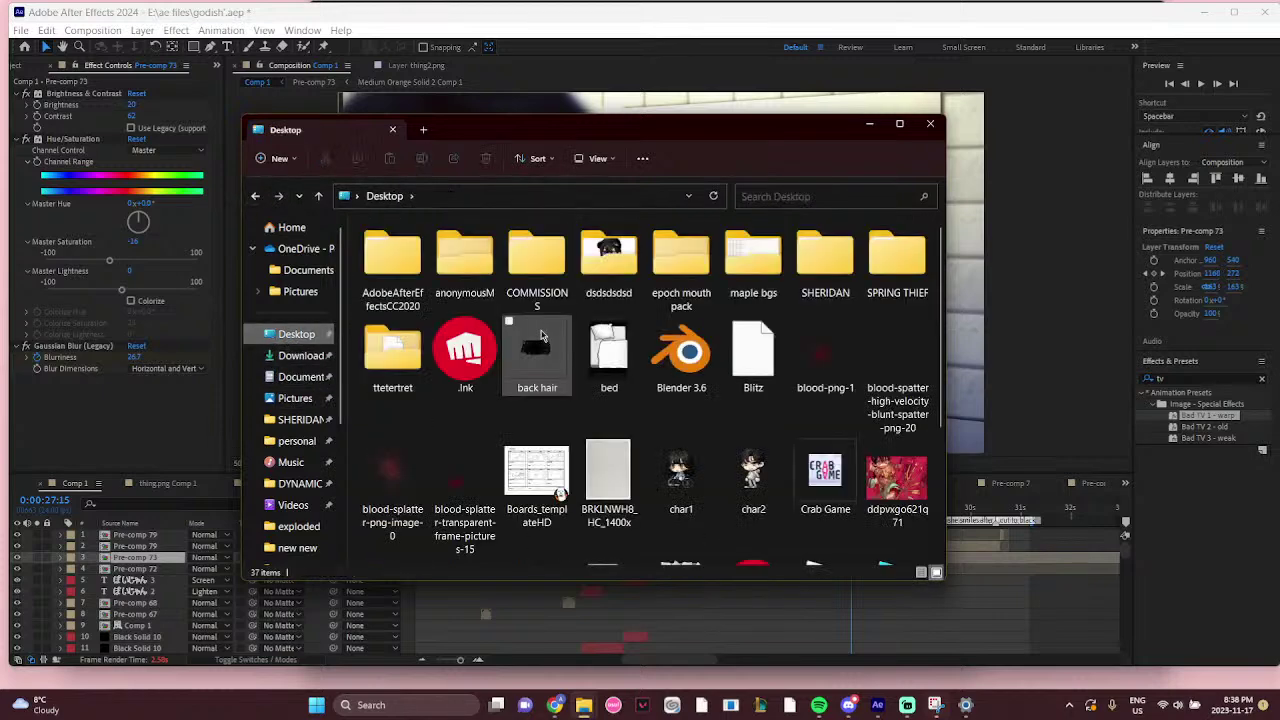
double_click(700, 274)
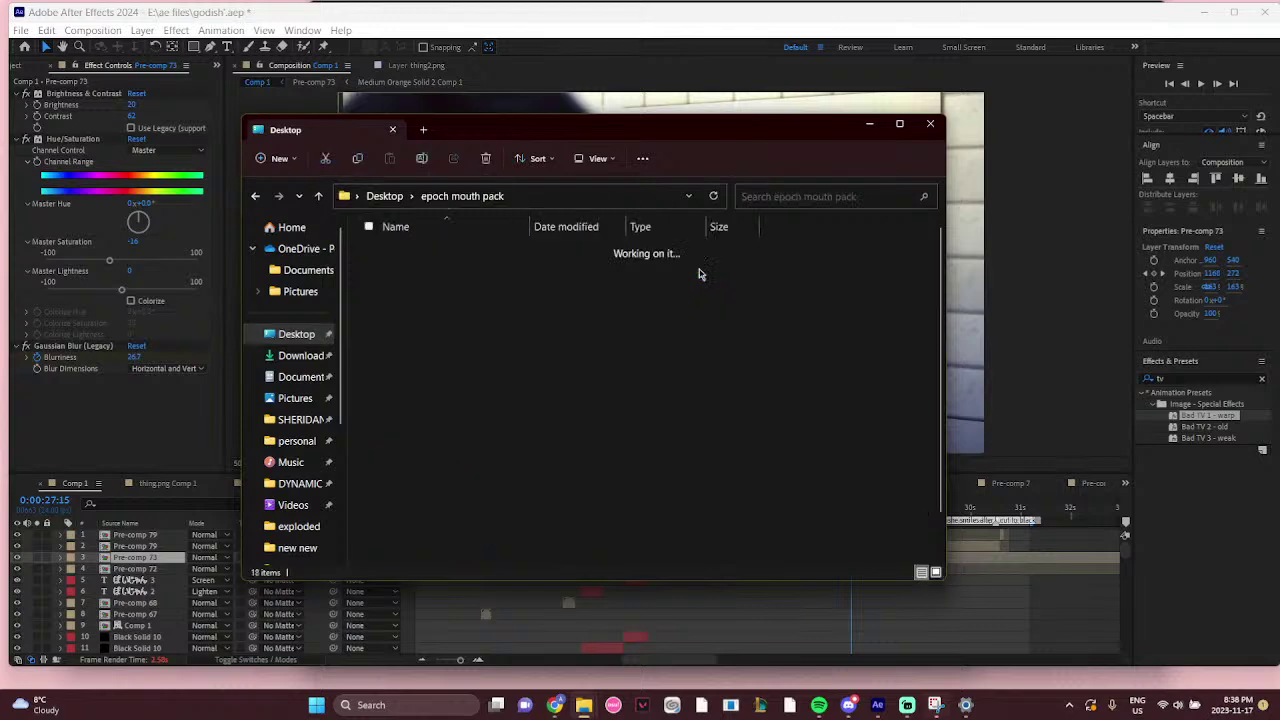
click(255, 196)
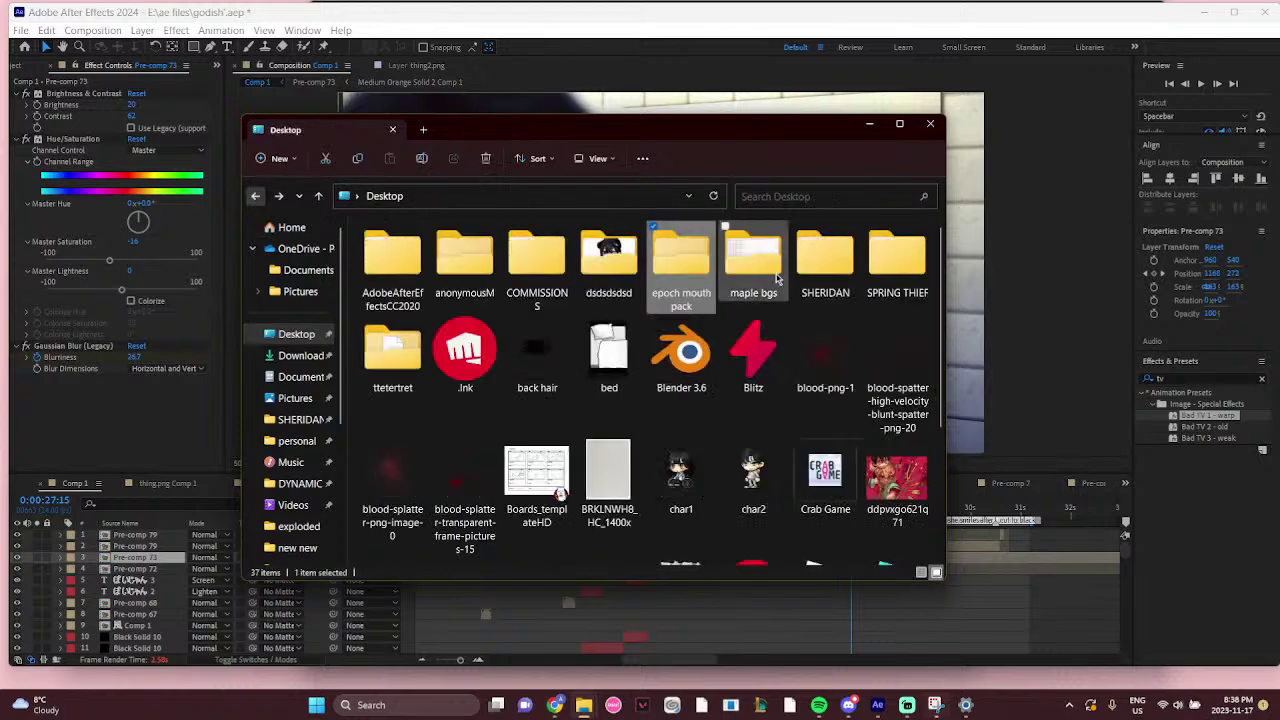
double_click(770, 273)
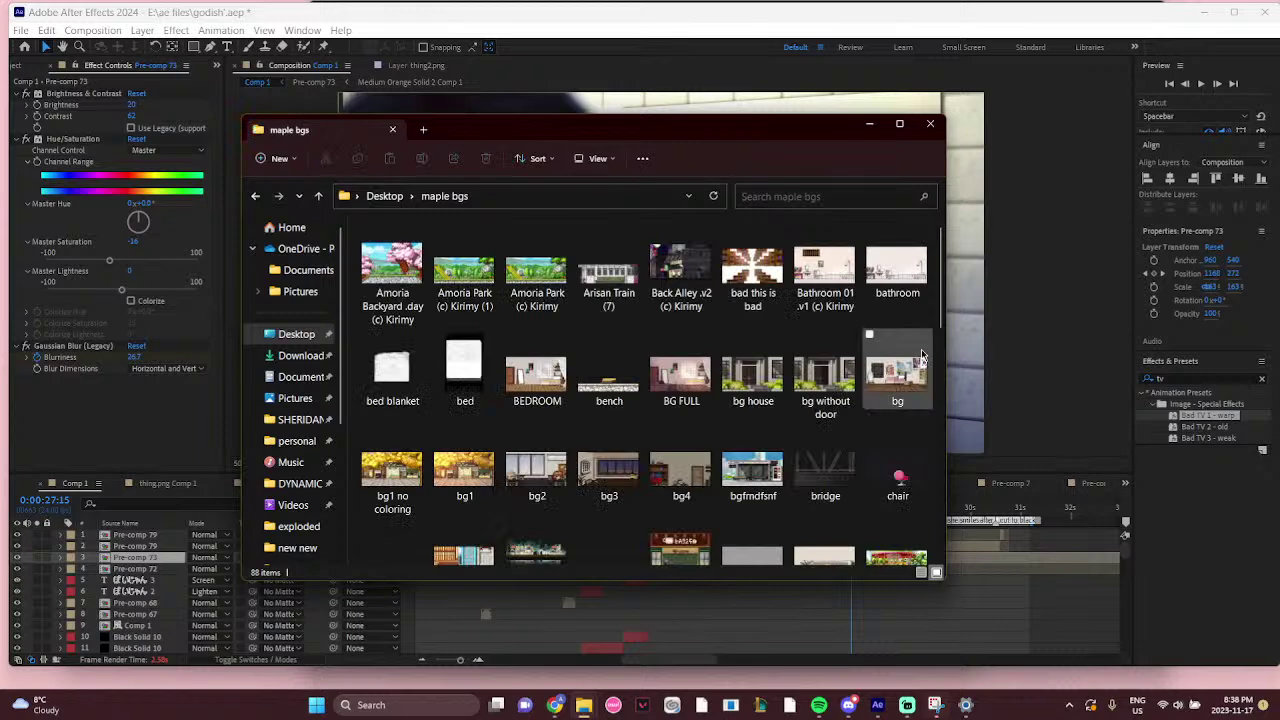
scroll(866, 425, down, 3)
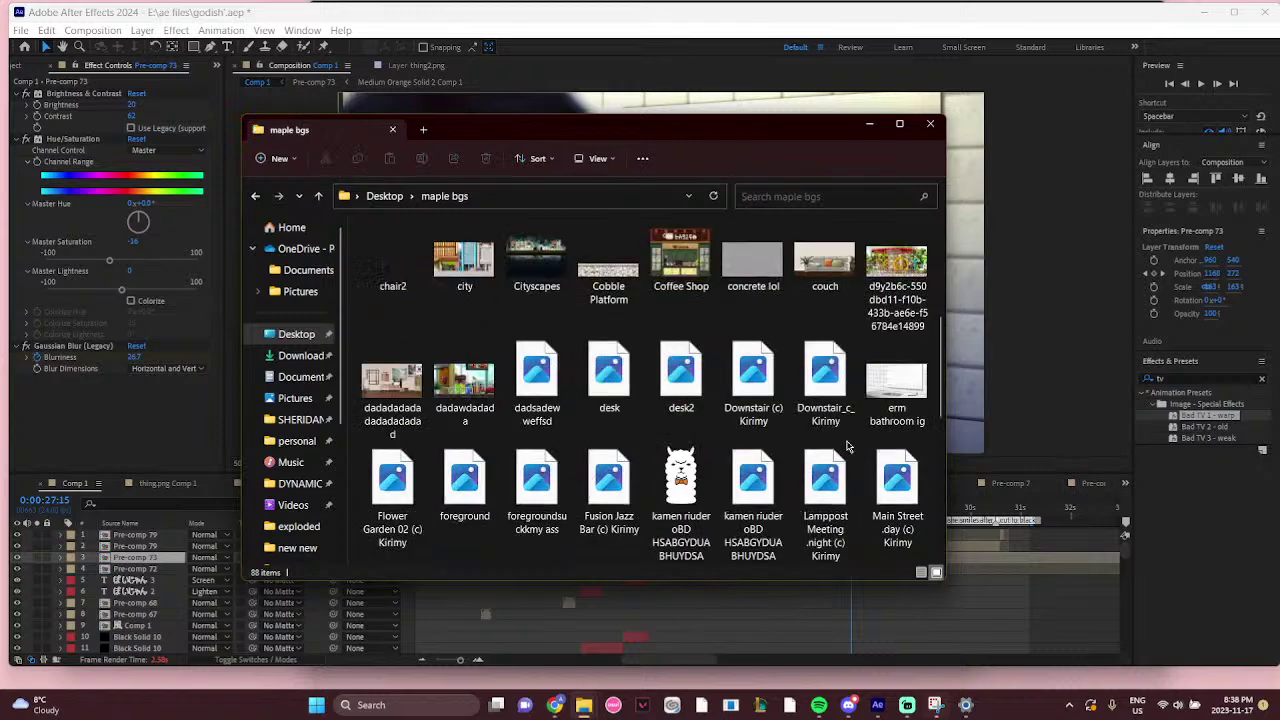
Open the erm bathroom ig image, view it full screen, and close the image viewer
click(922, 381)
double_click(926, 382)
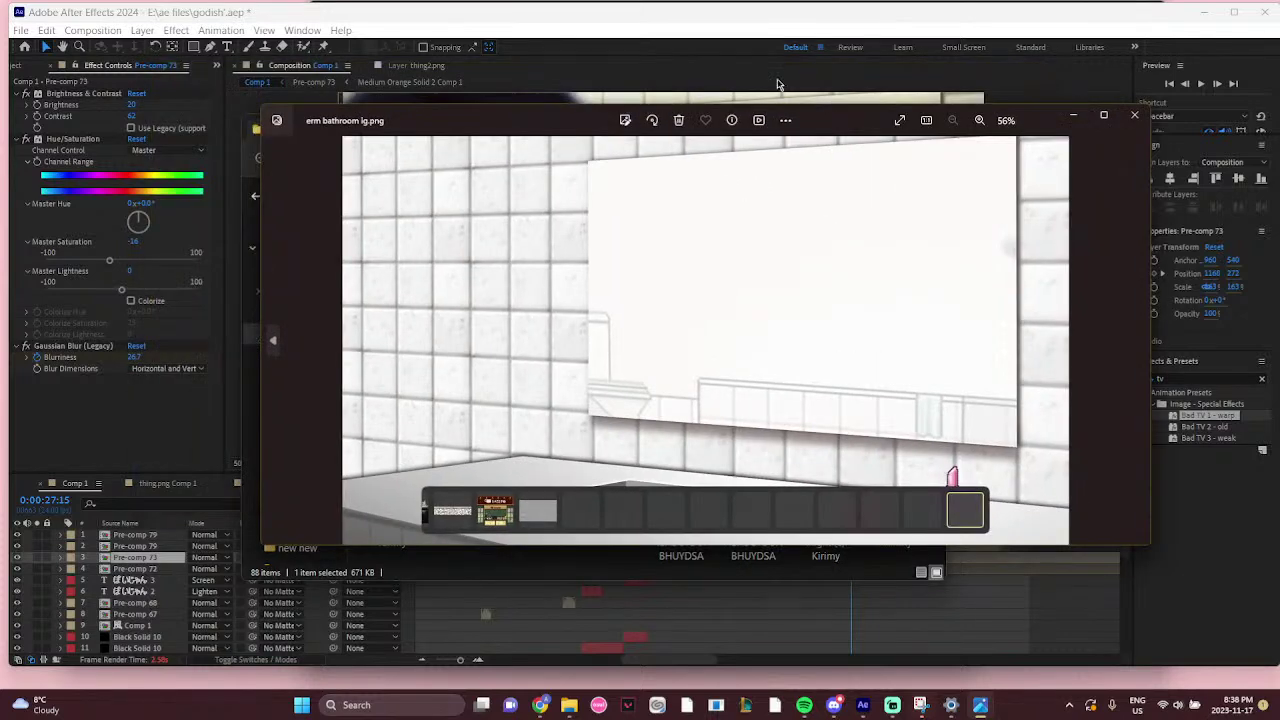
drag(738, 90, 902, 129)
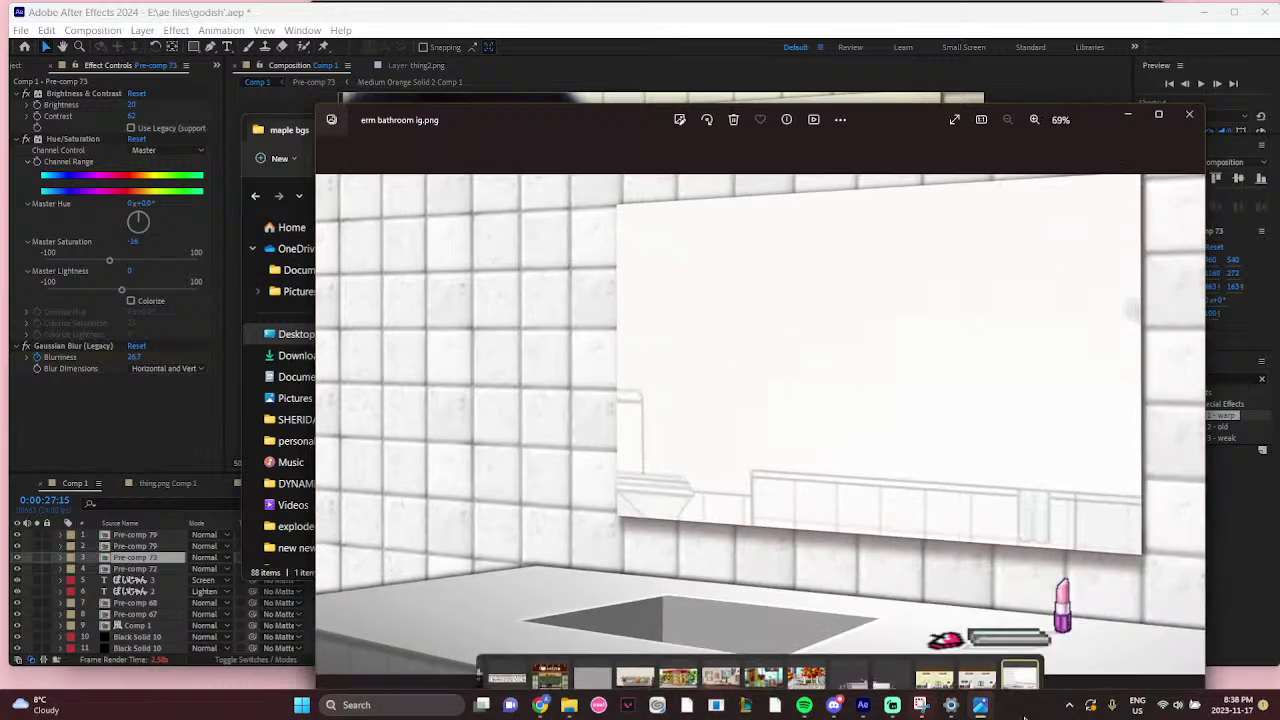
drag(1022, 692, 1017, 606)
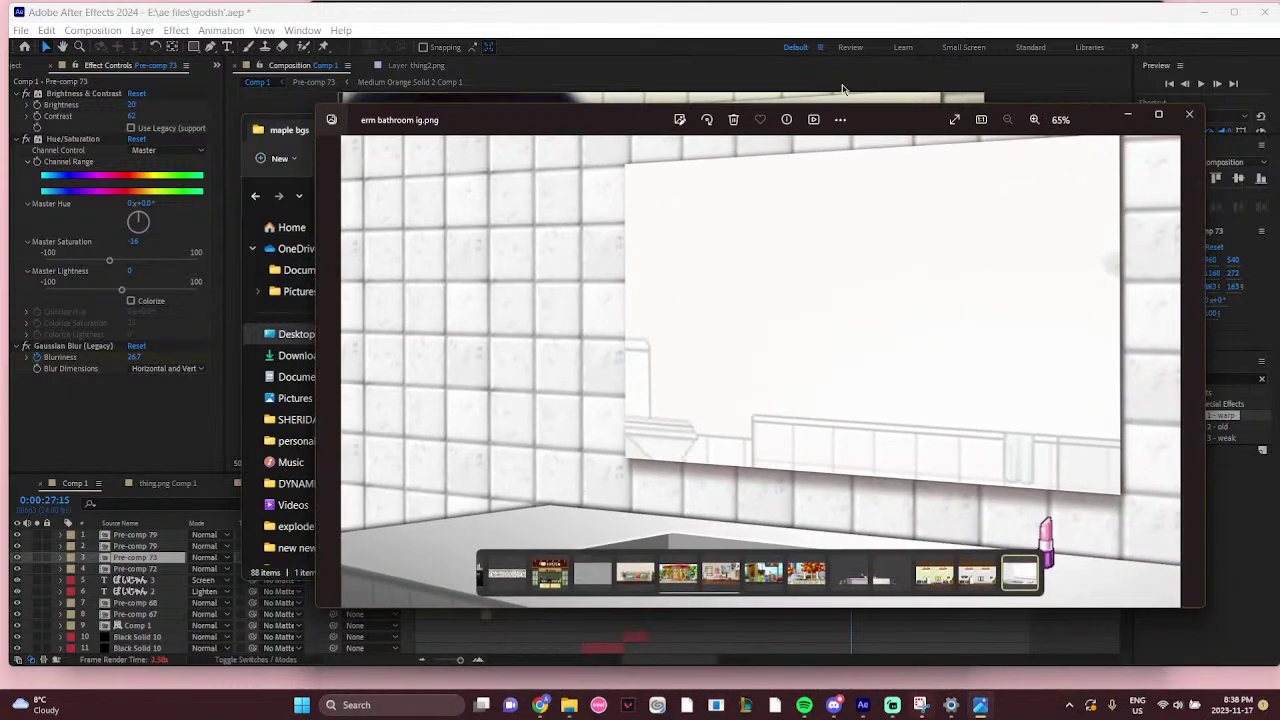
click(955, 121)
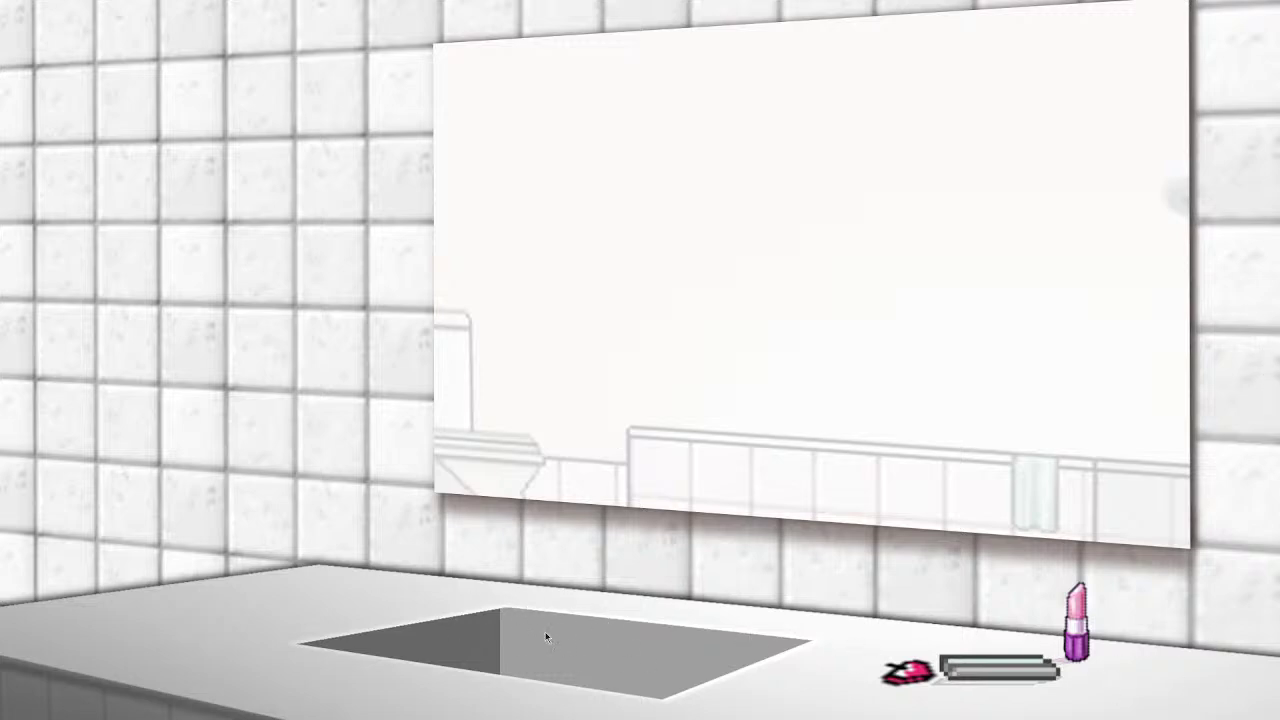
key(Escape)
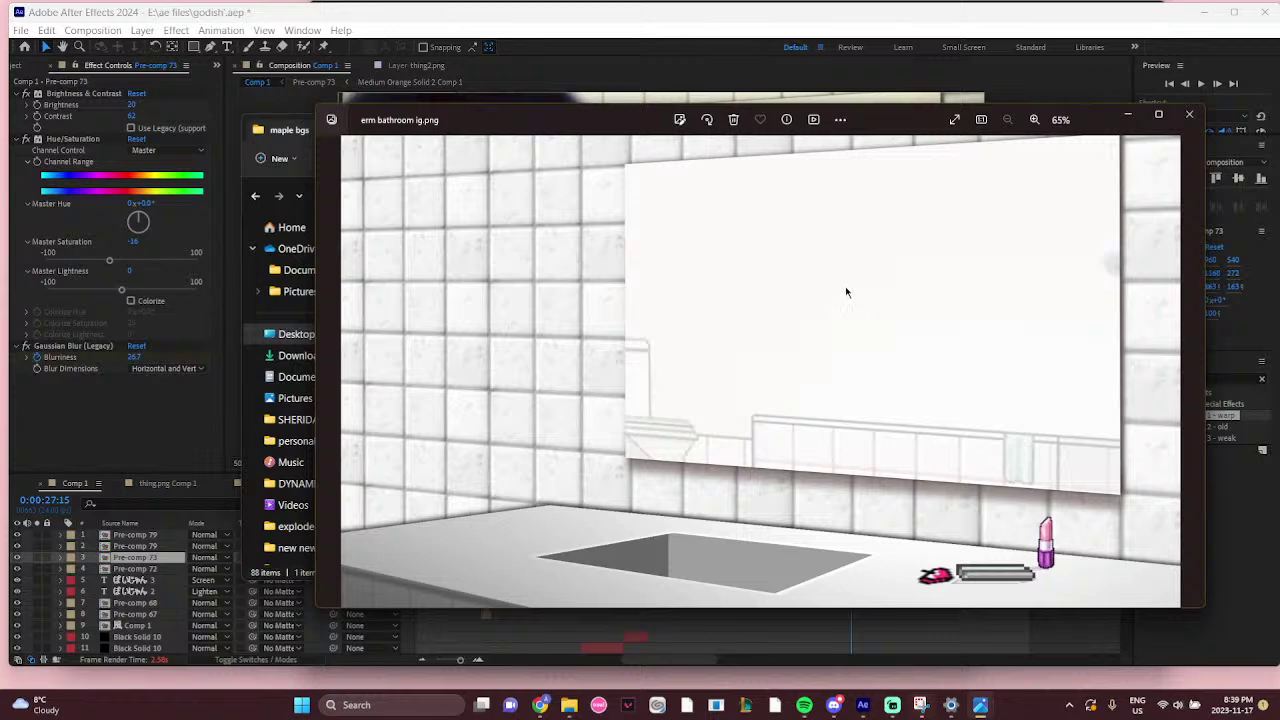
click(1189, 114)
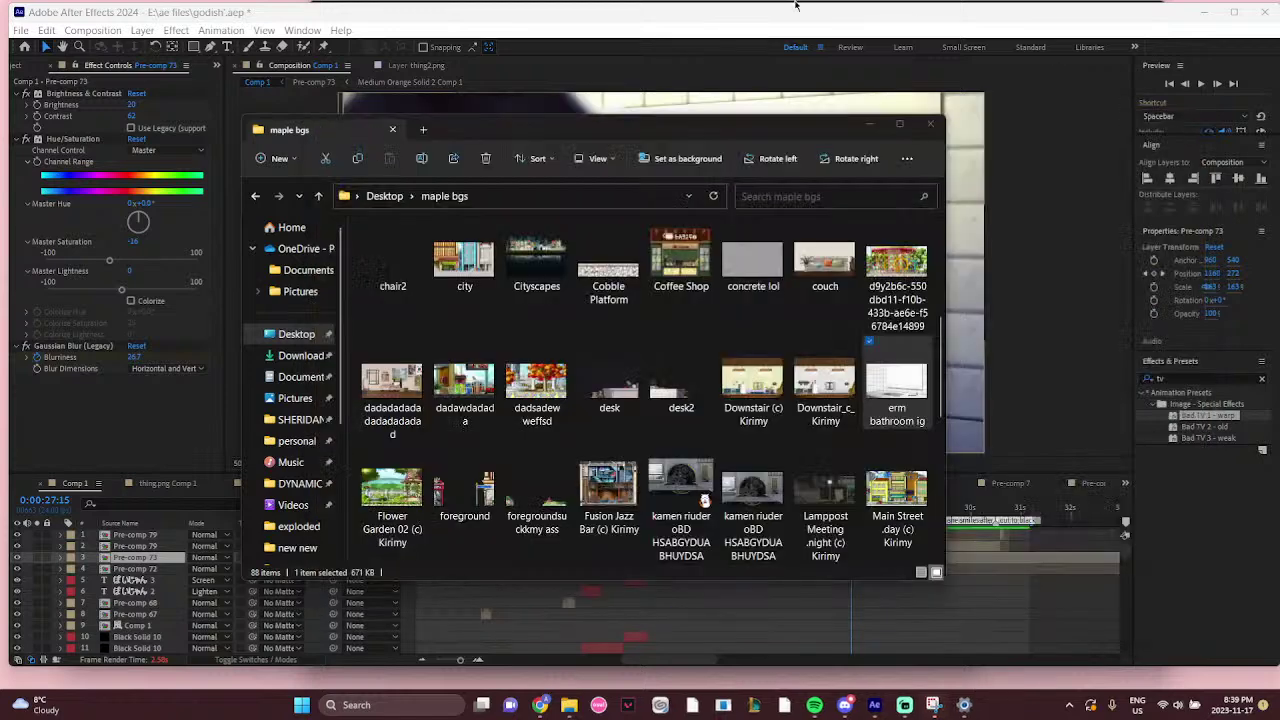
Switch to After Effects, move Comp 1 to 0:00:28:00, and open Pre-comp 79's nested Pre-comp 78 to examine its layers
key(alt+Tab)
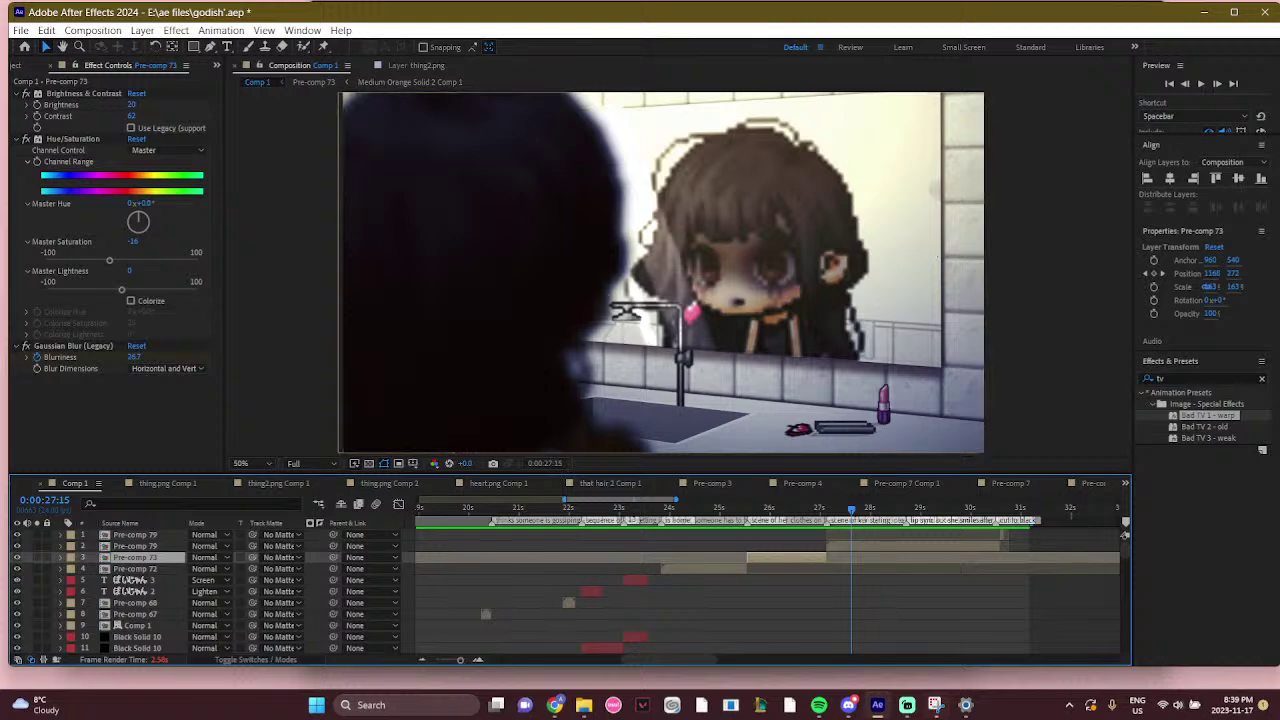
click(870, 510)
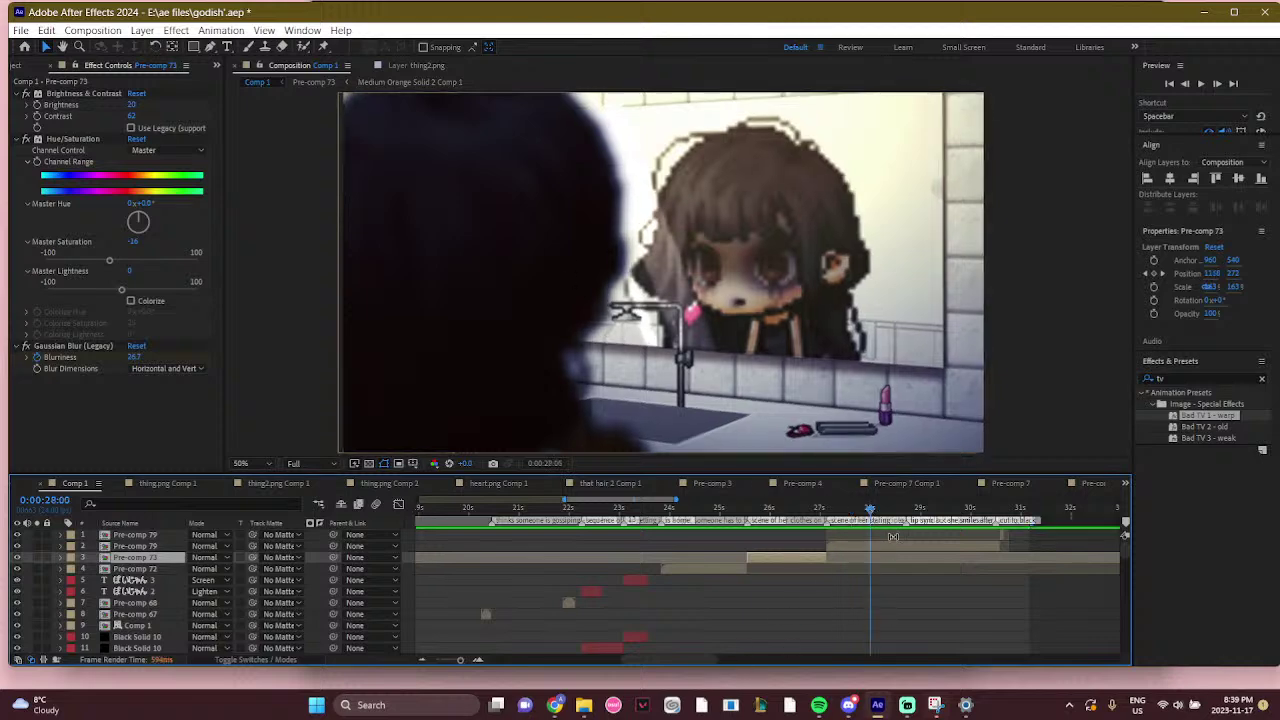
double_click(895, 548)
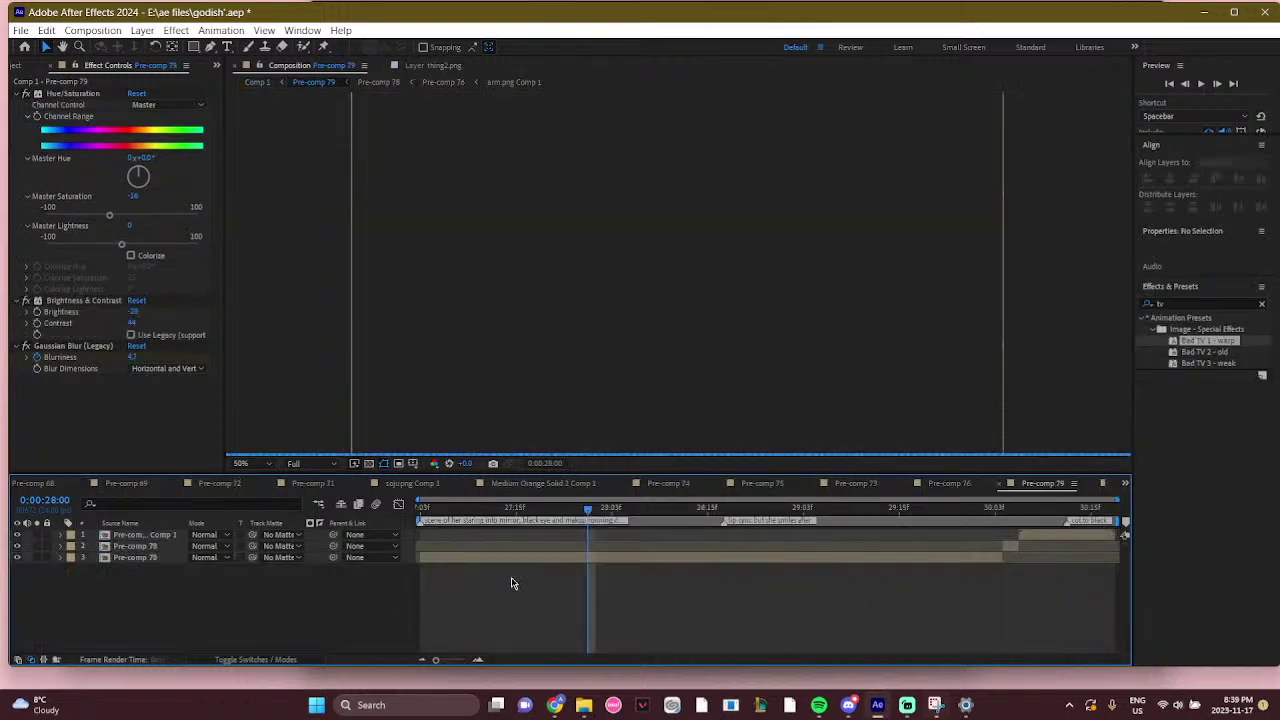
double_click(523, 560)
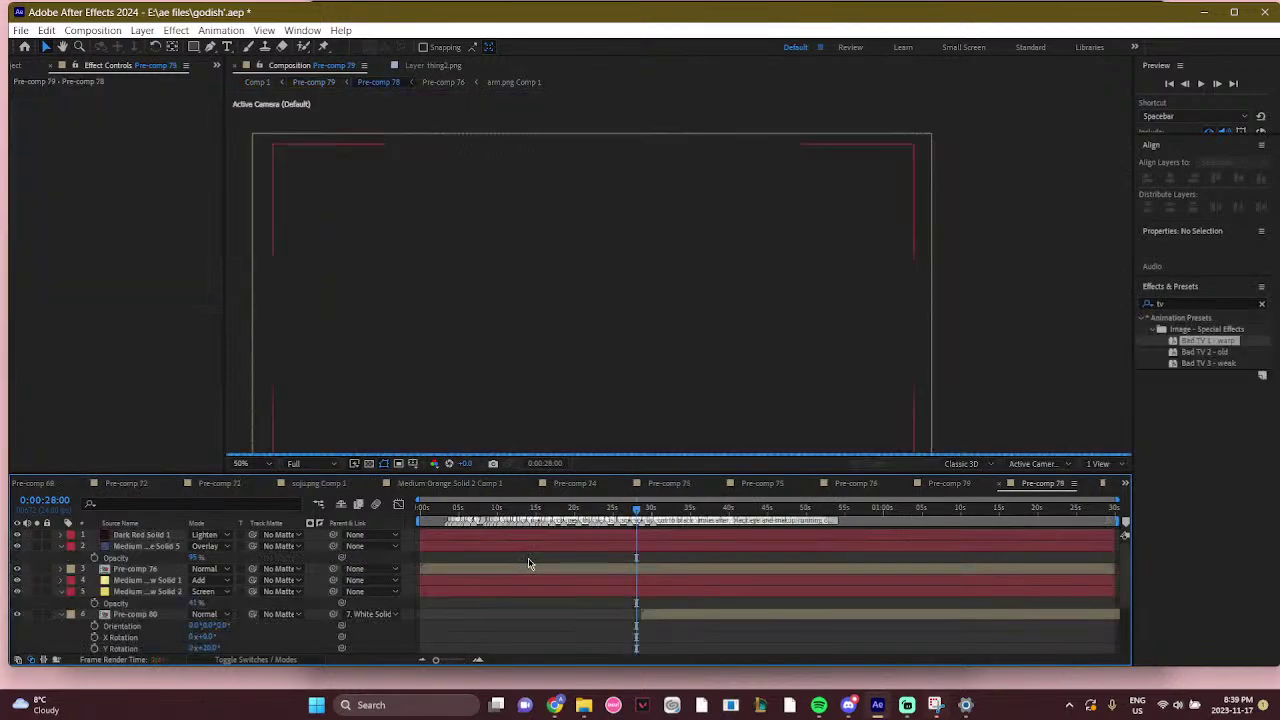
scroll(115, 598, down, 2)
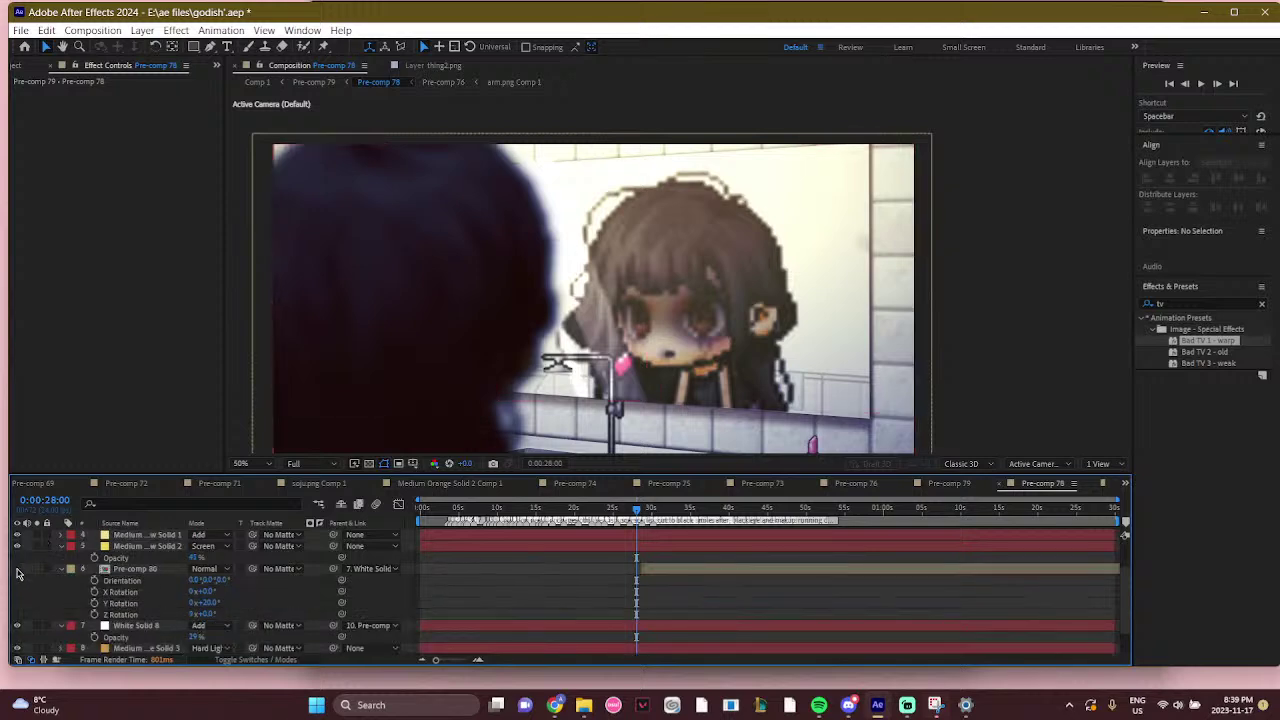
scroll(17, 573, down, 2)
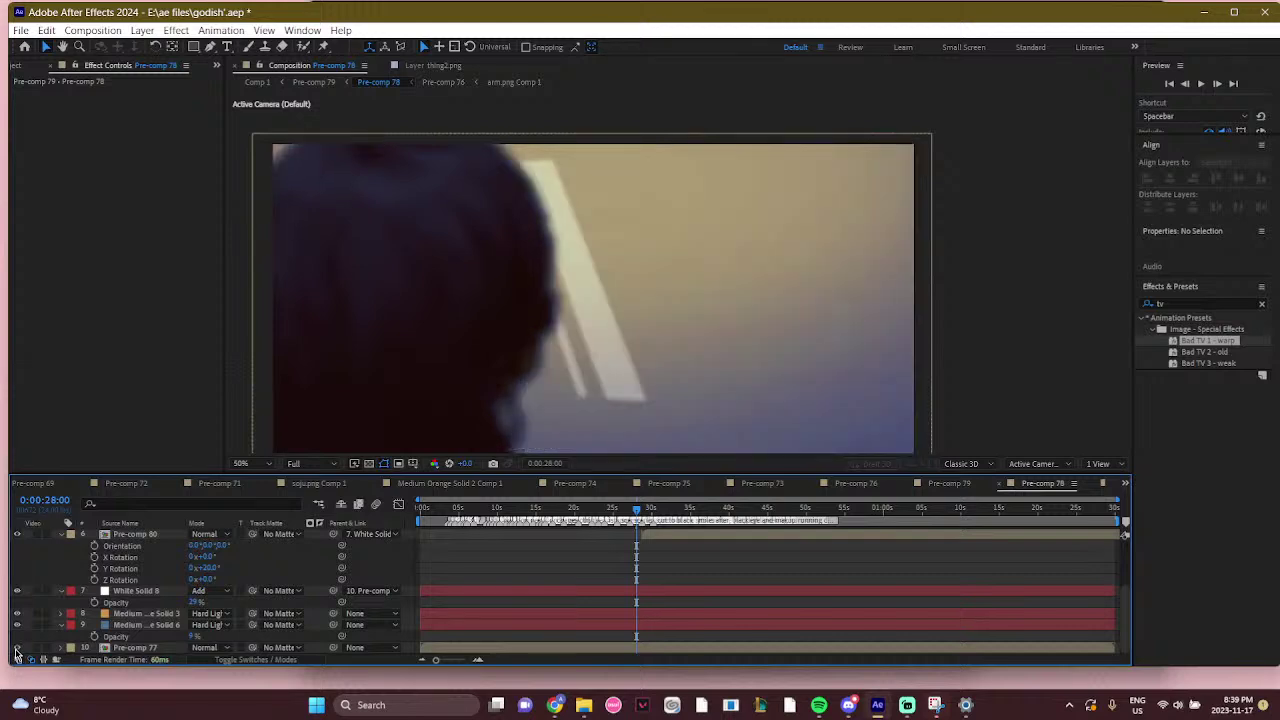
Open Pre-comp 77 and scrub to 0:00:33:01 to view the ungraded bathroom and mirror reflection
double_click(140, 650)
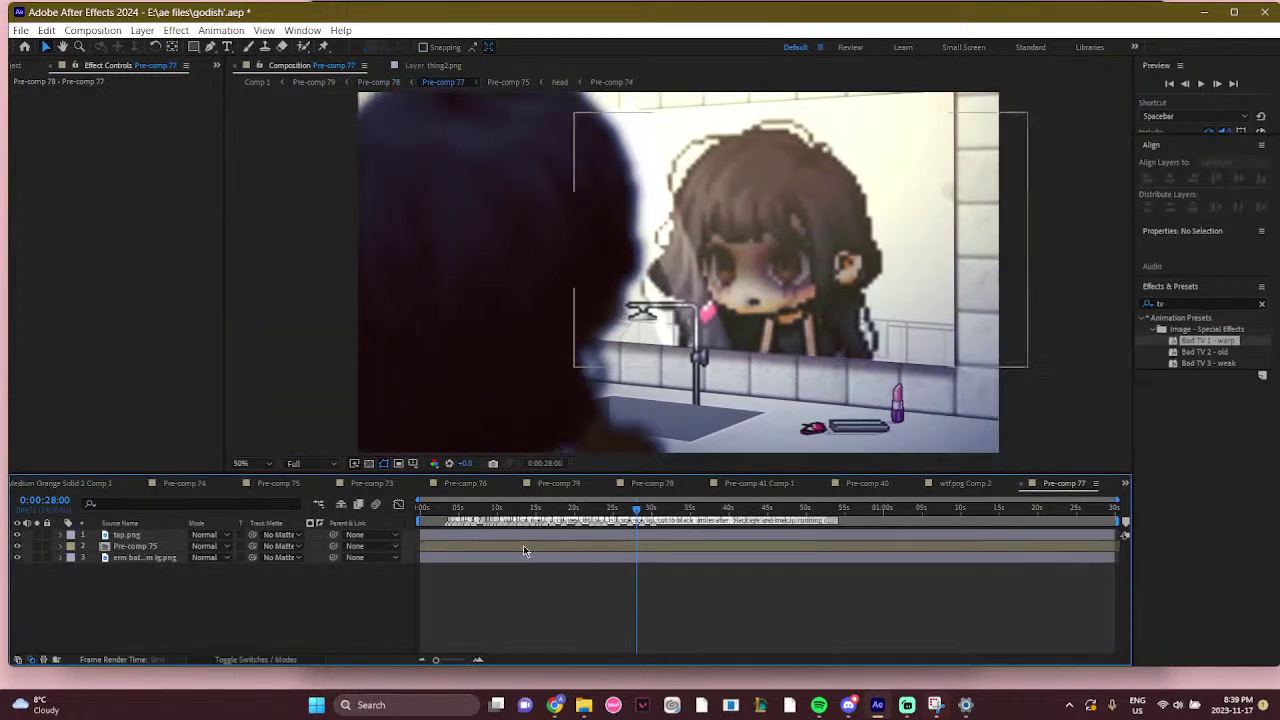
click(551, 510)
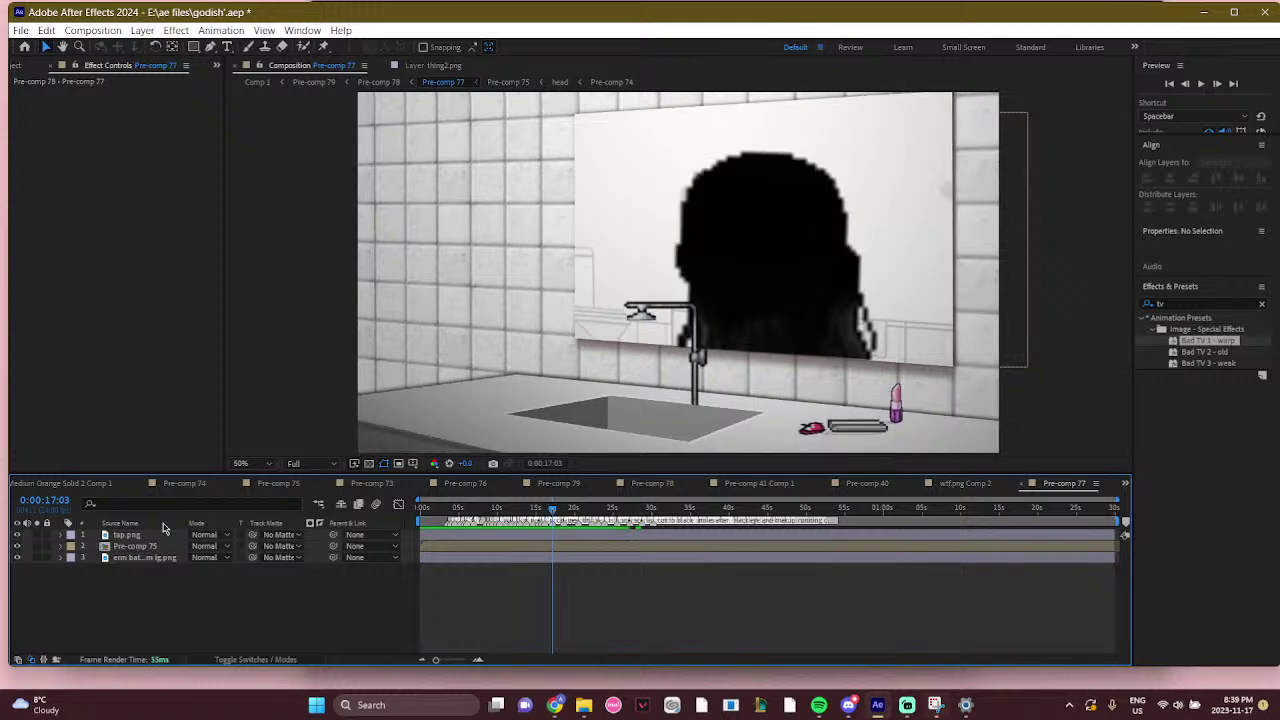
drag(551, 510, 675, 510)
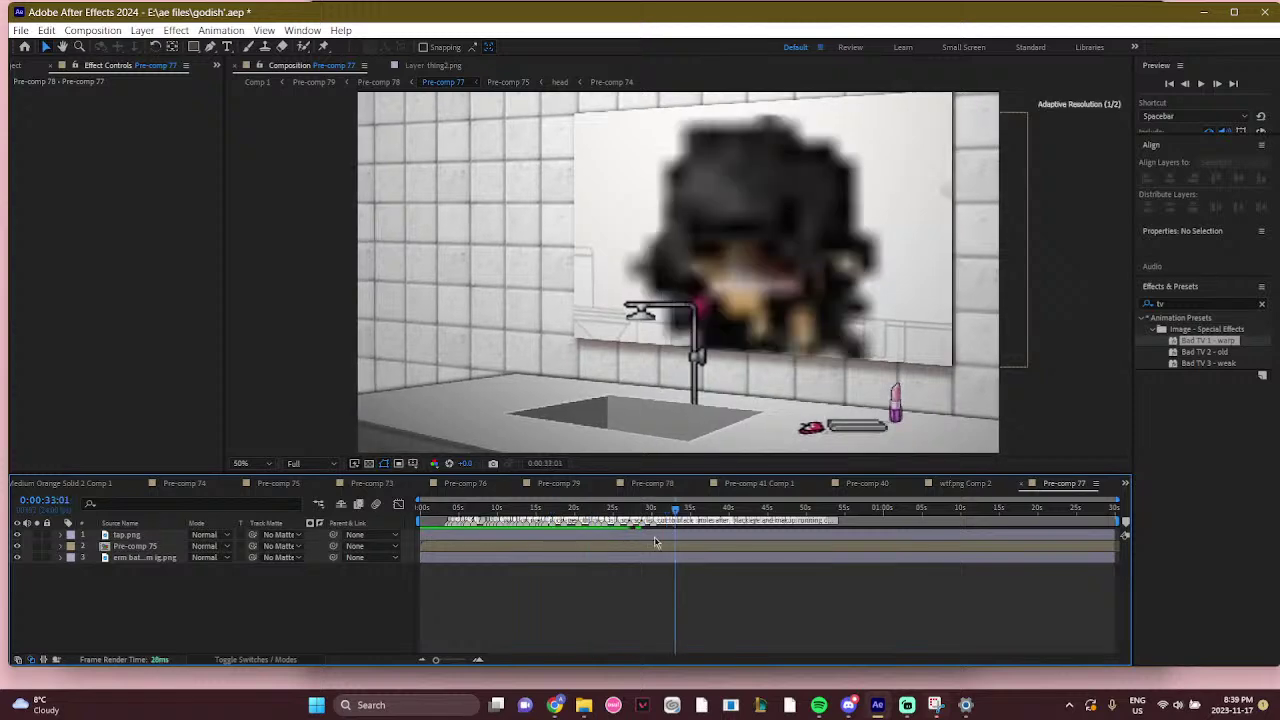
Open Pre-comp 75 and examine the reflected character's face, hair and arms up close
double_click(648, 546)
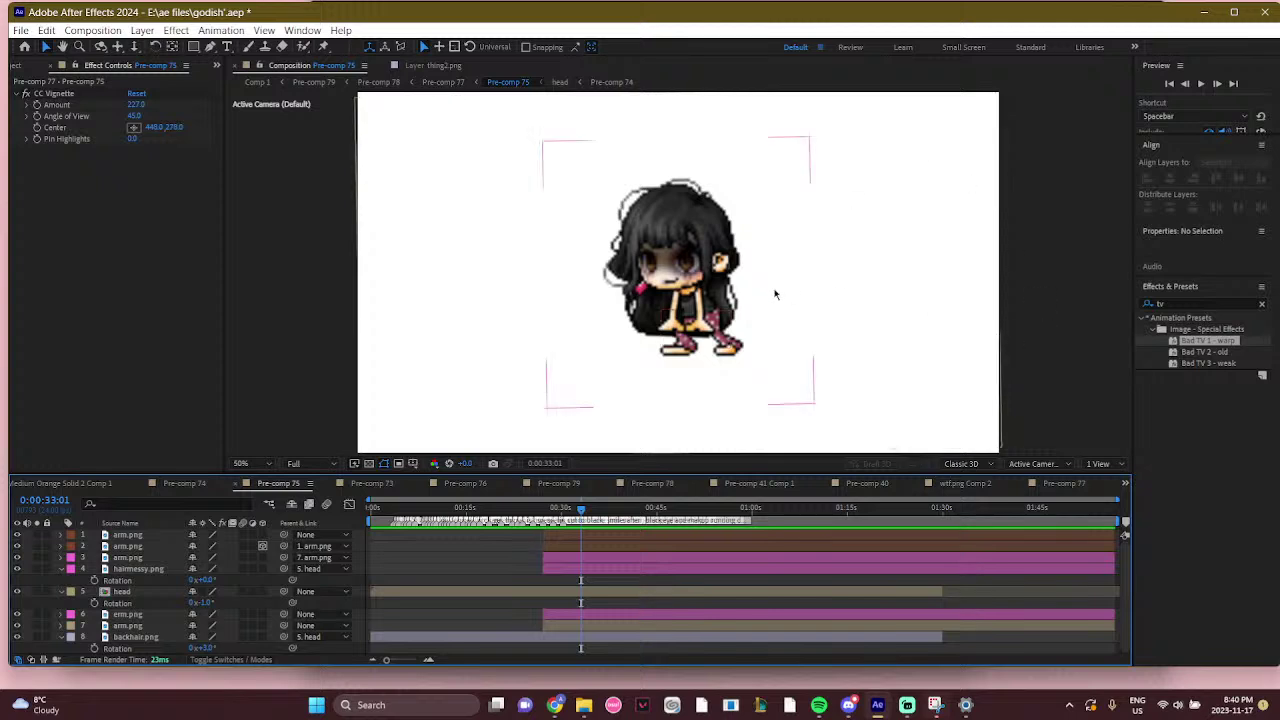
scroll(761, 284, up, 4)
scroll(748, 276, down, 4)
scroll(748, 276, up, 2)
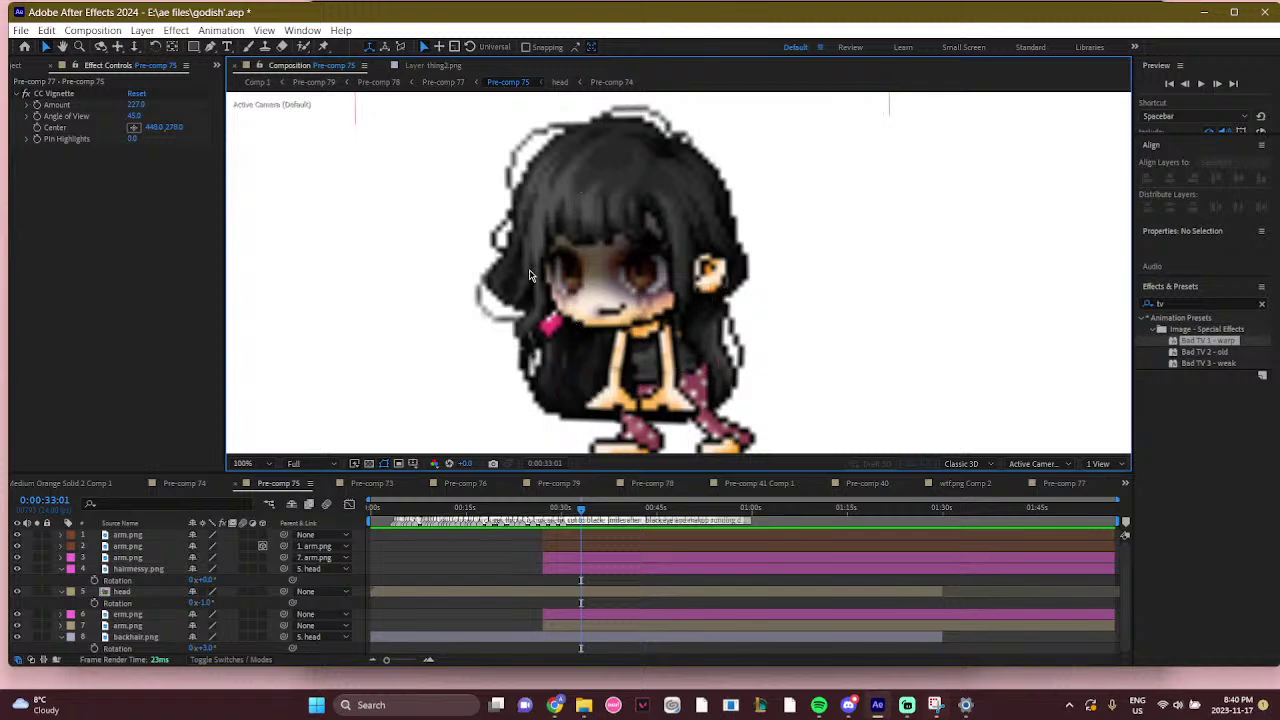
scroll(668, 360, up, 4)
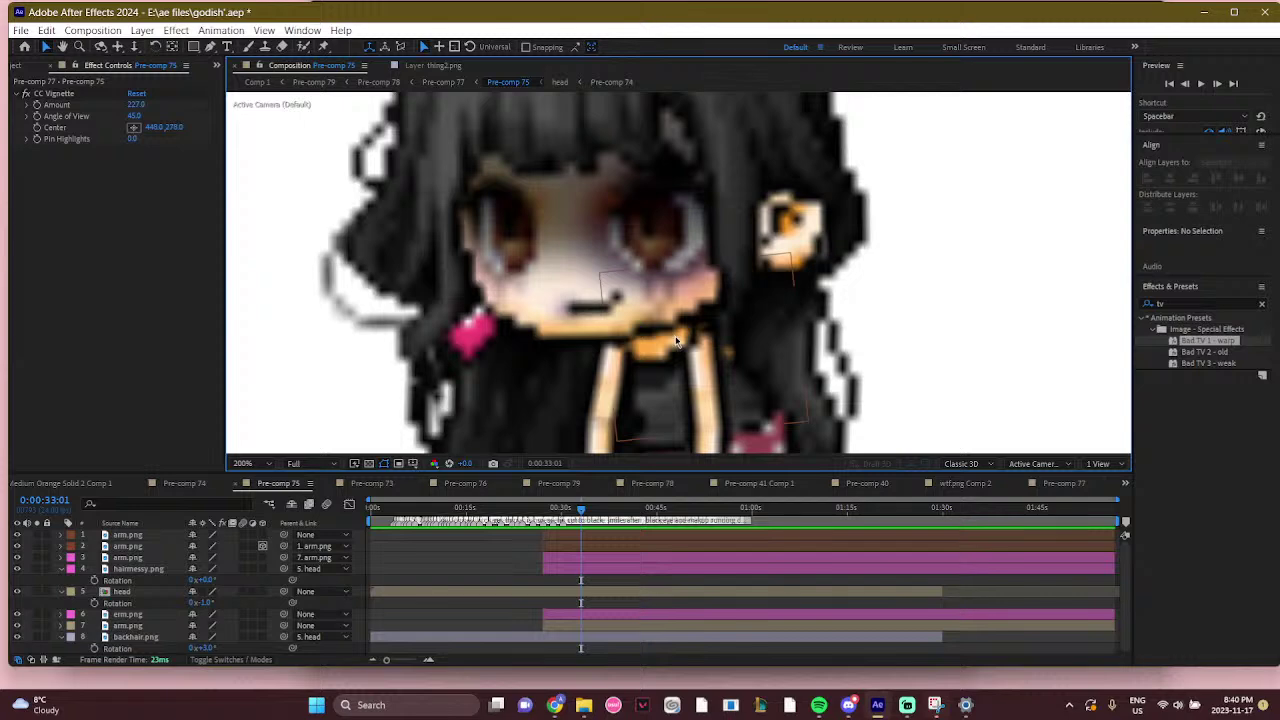
scroll(676, 340, up, 1)
scroll(676, 338, down, 4)
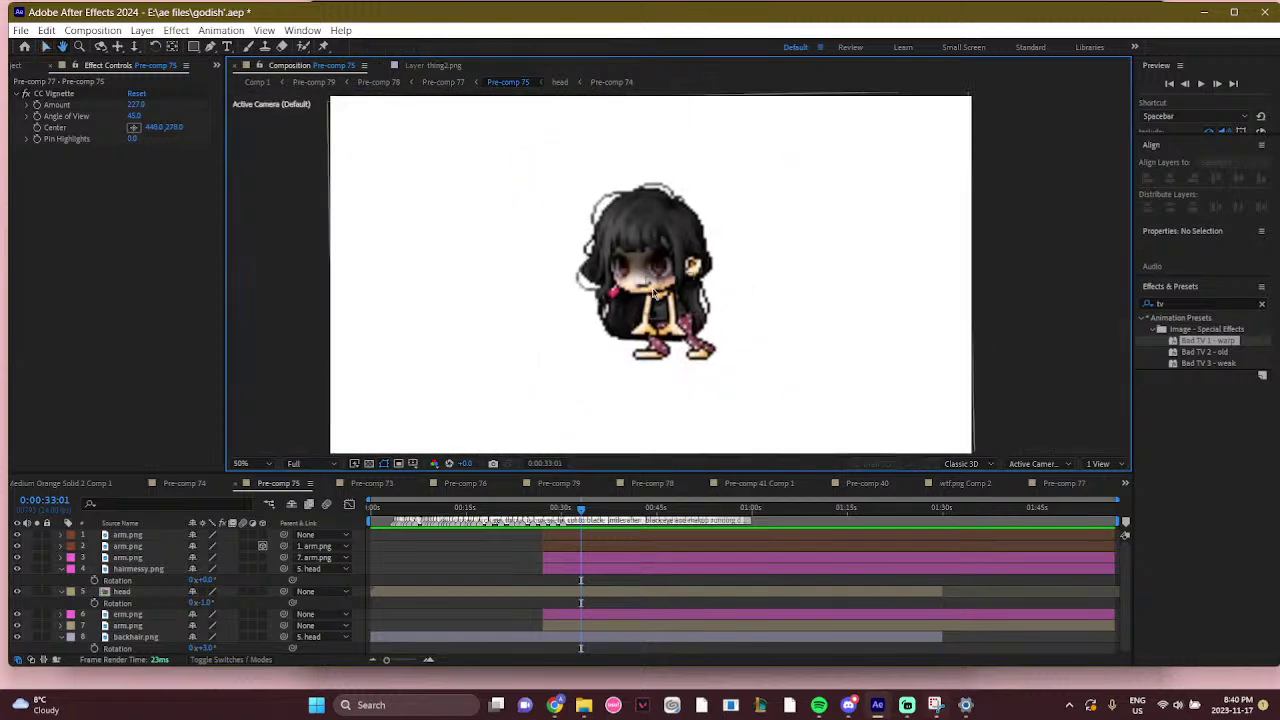
scroll(652, 292, up, 2)
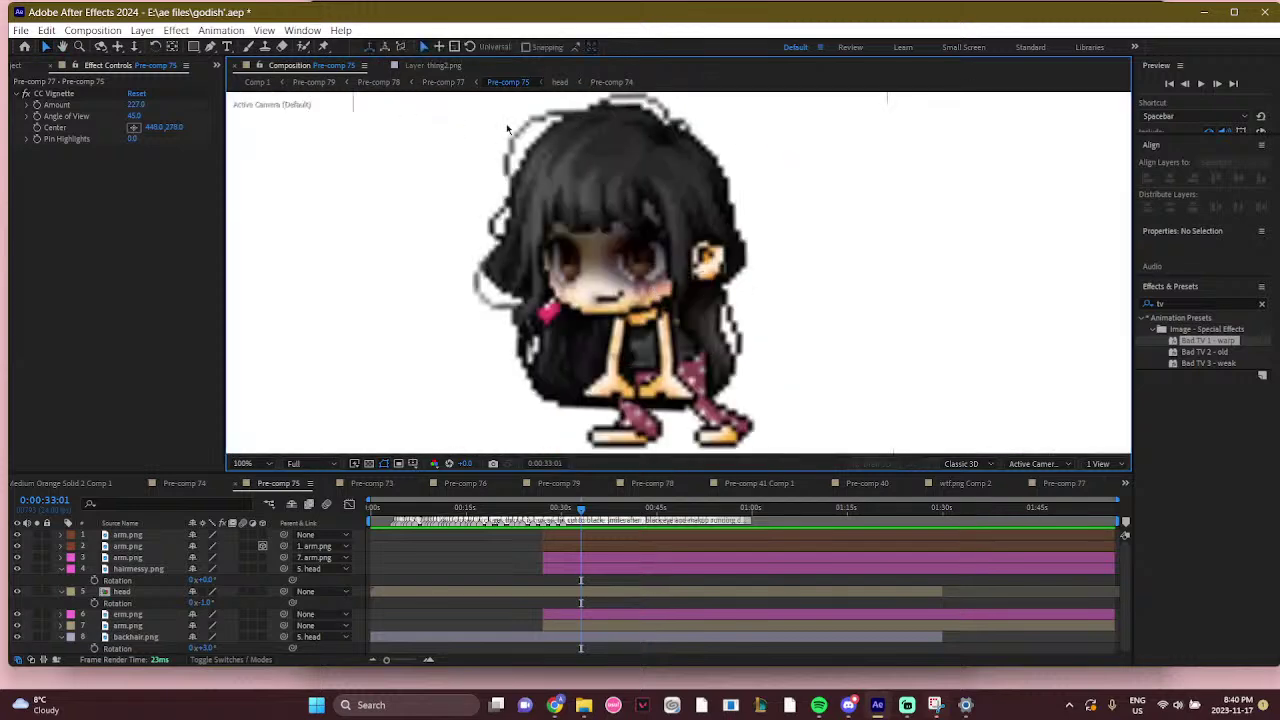
Return to Pre-comp 77 and scrub to 0:00:10:19 to view the mirror scene
click(447, 82)
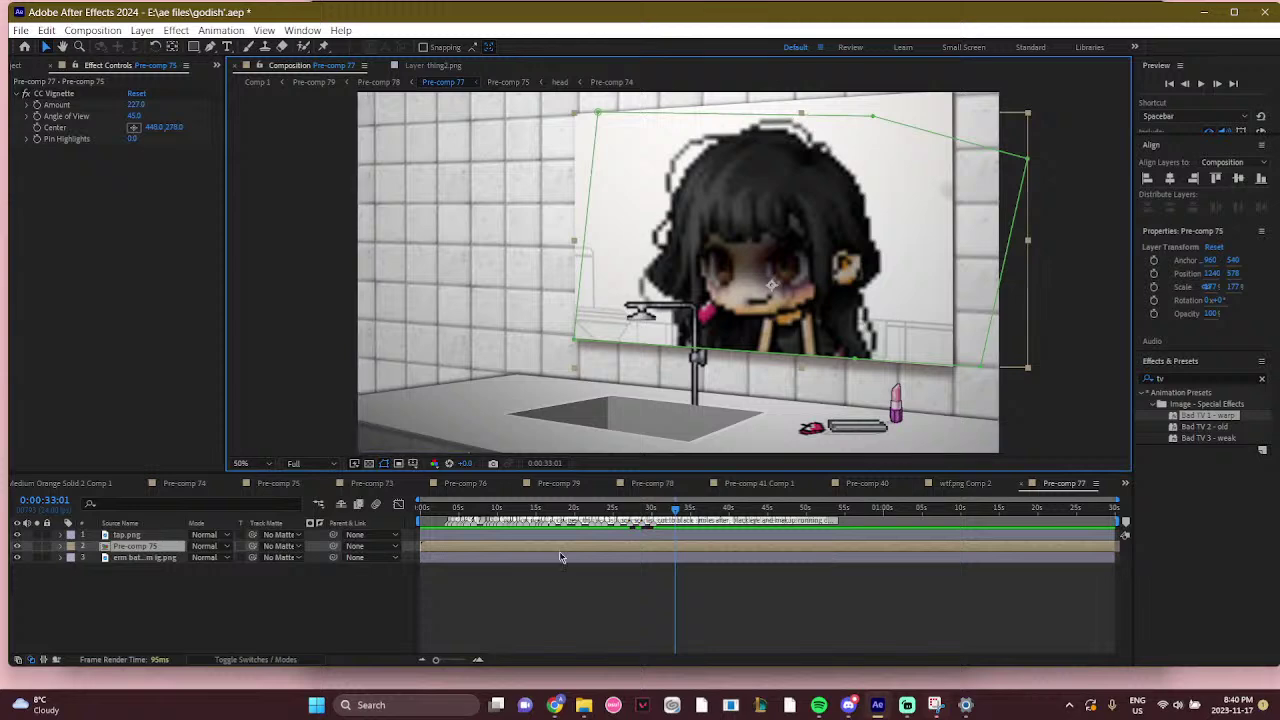
click(472, 510)
drag(478, 520, 503, 512)
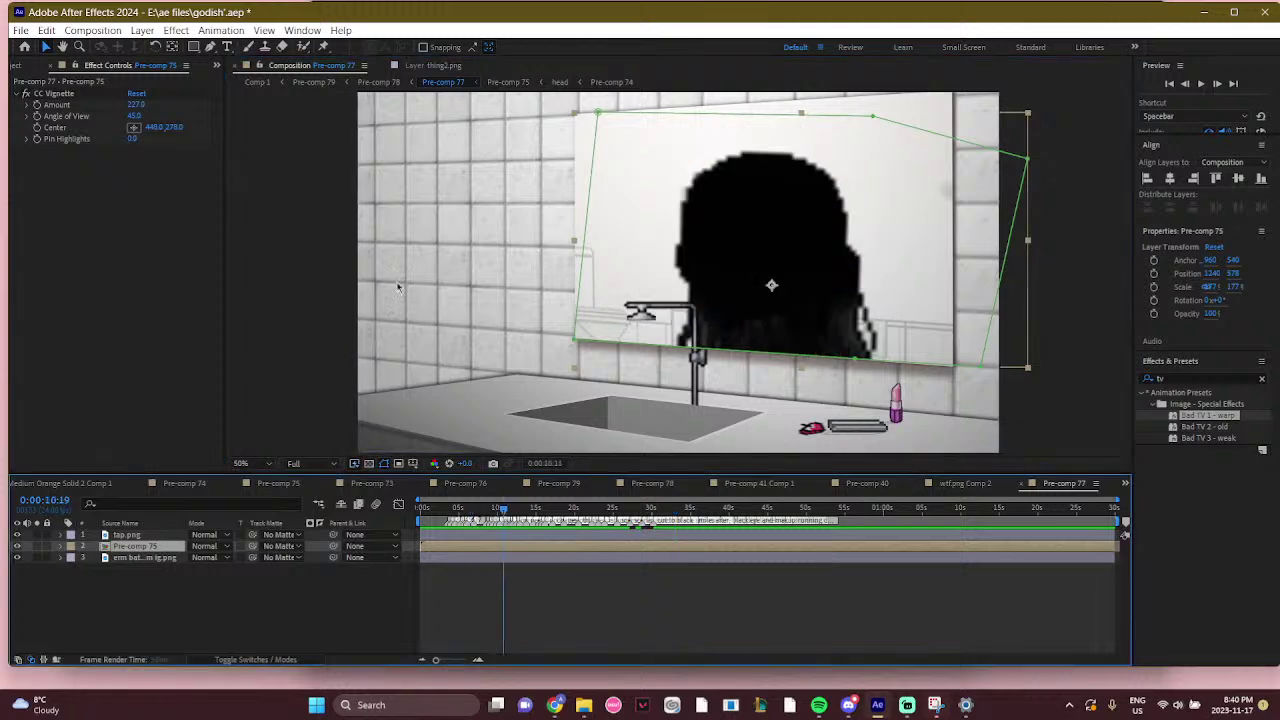
click(497, 185)
From Pre-comp 78, open Pre-comp 76, scrub to 0:00:12:09, and open 1 (12).png Comp 1 to view the character's back sprite
click(652, 483)
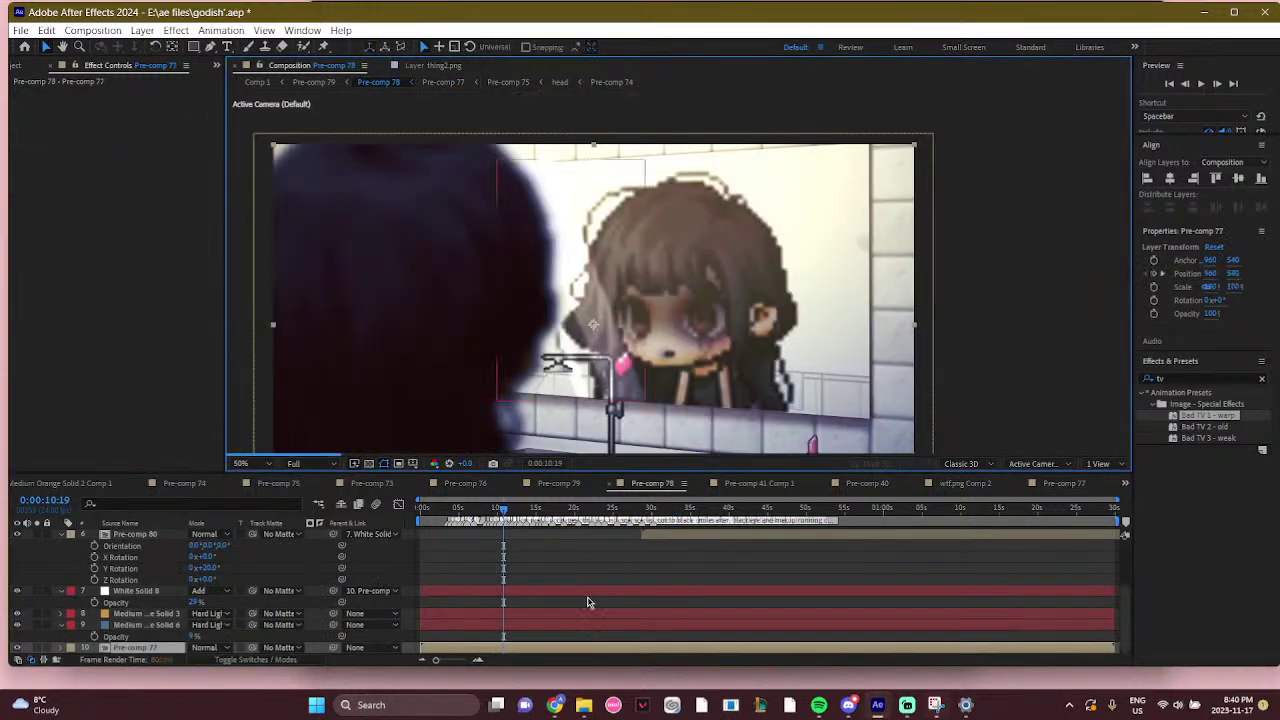
scroll(590, 640, up, 3)
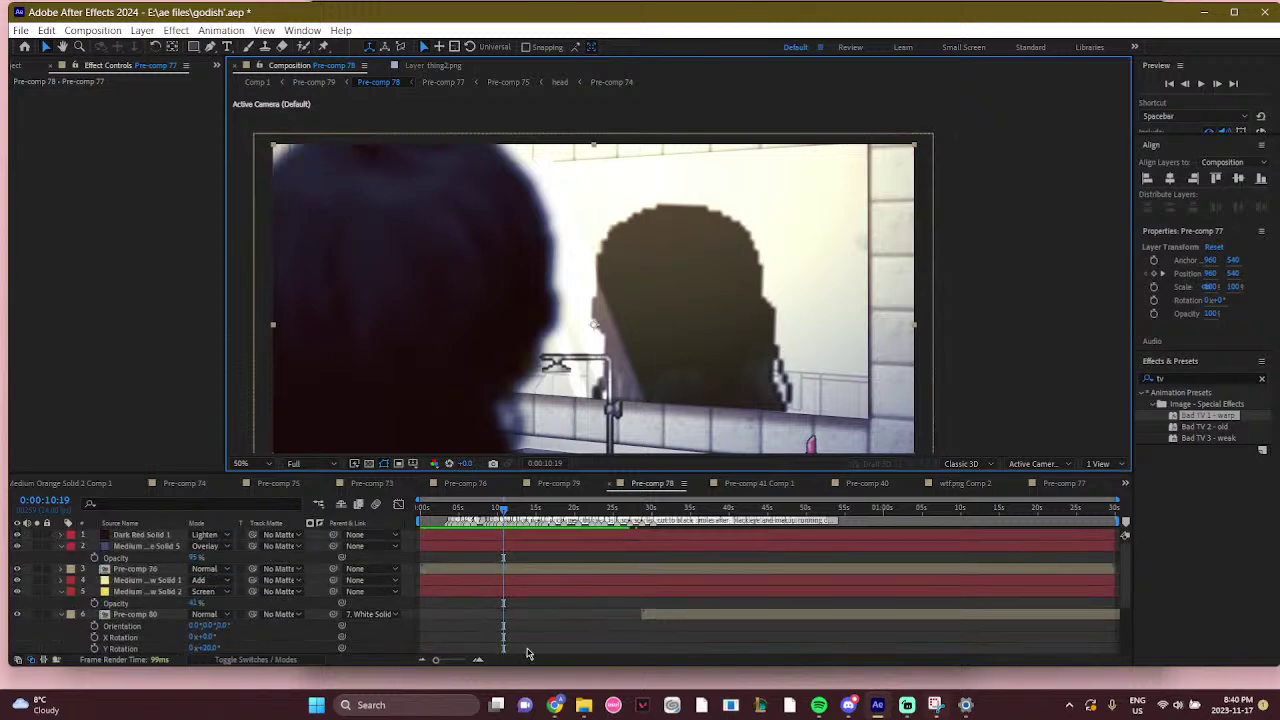
double_click(513, 571)
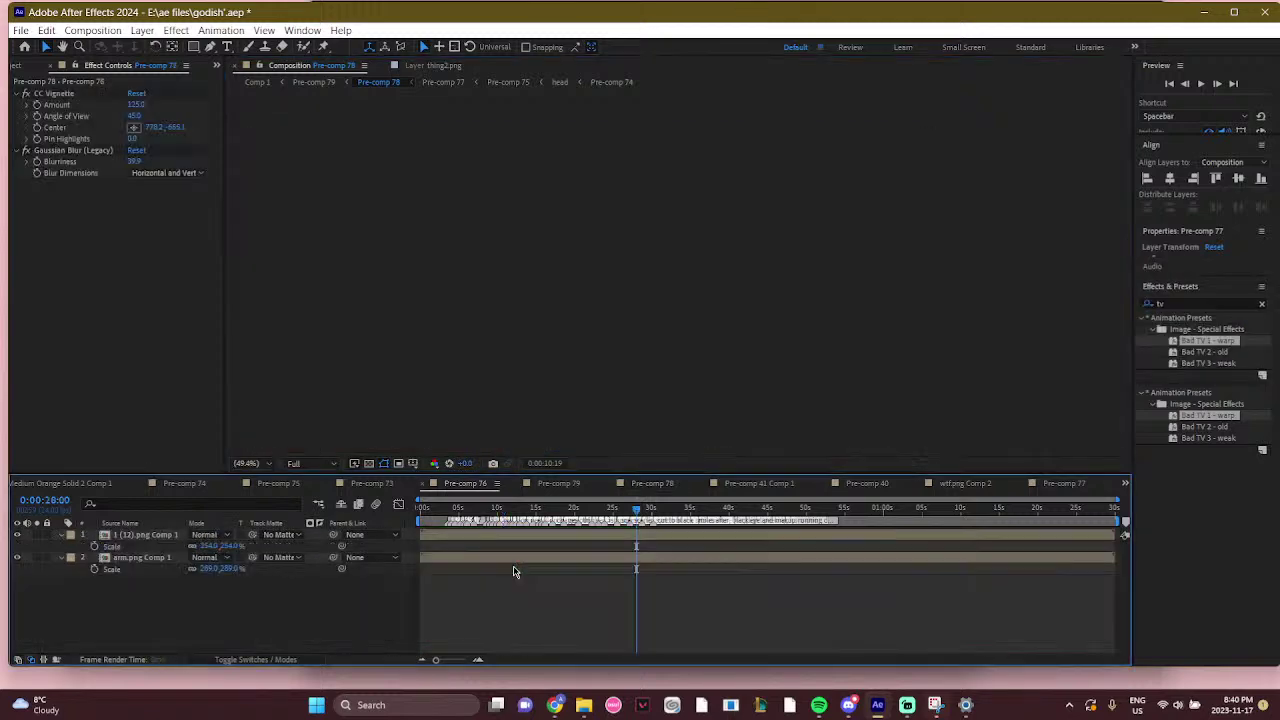
mouse_move(503, 509)
mouse_down()
mouse_move(486, 511)
mouse_move(516, 512)
mouse_up()
double_click(463, 300)
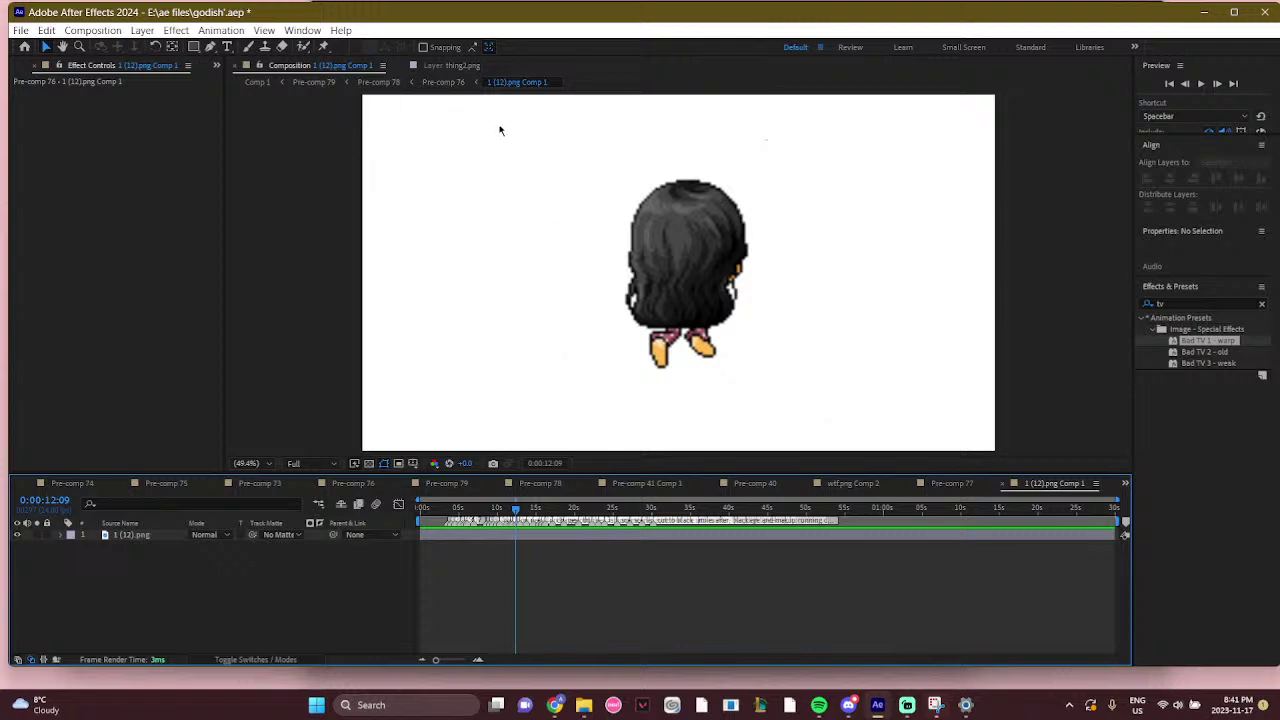
Return to Pre-comp 76 and temporarily hide the 1 (12).png Comp 1 layer to view the separate arm behind the hair
click(438, 81)
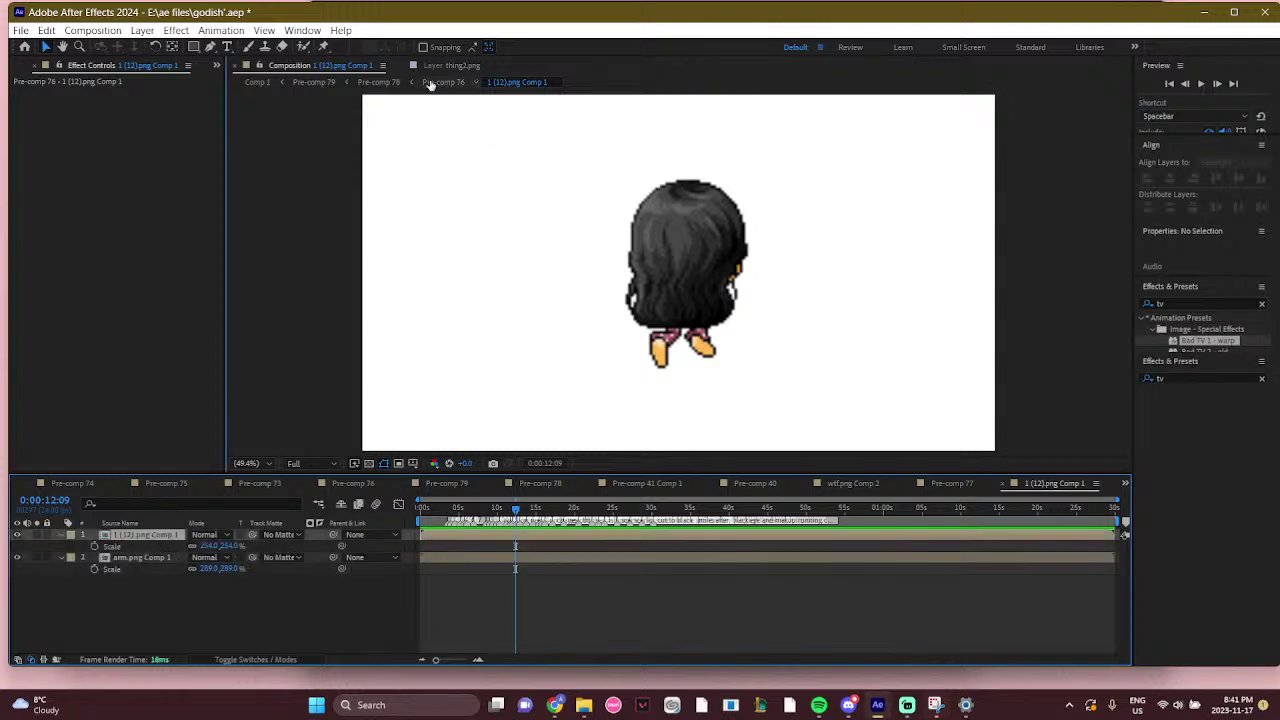
click(16, 535)
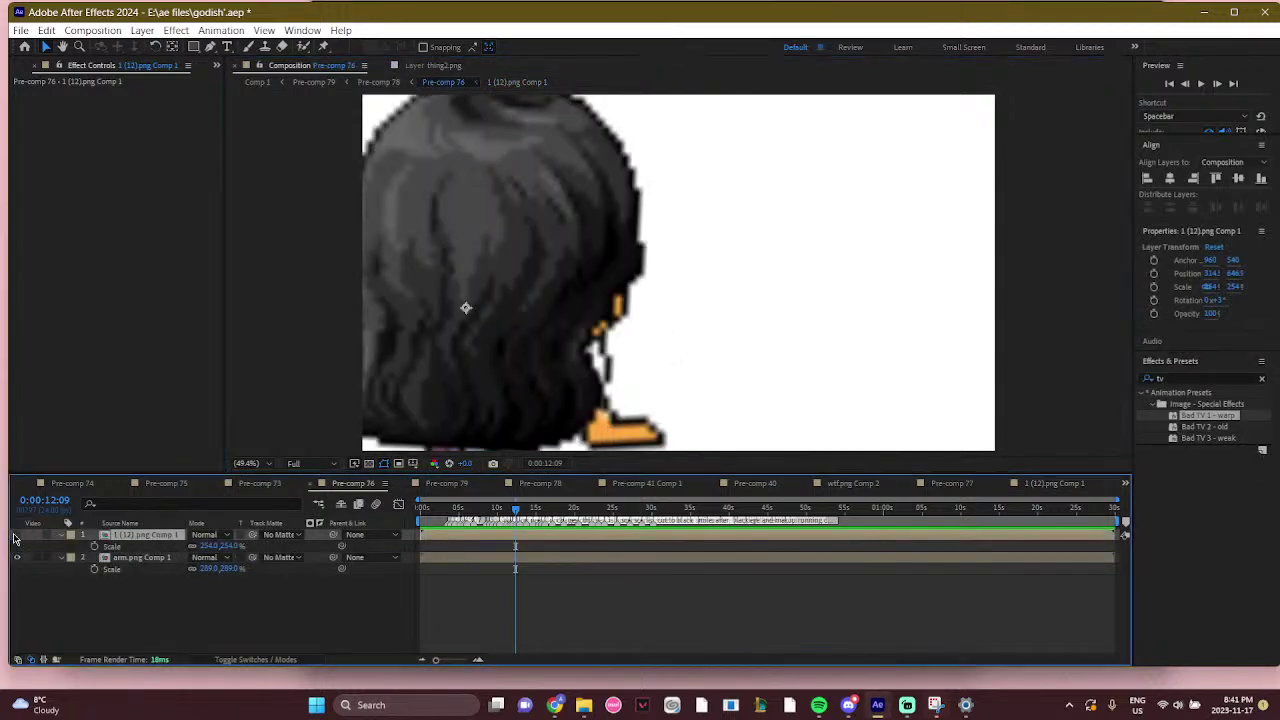
click(16, 535)
click(16, 535)
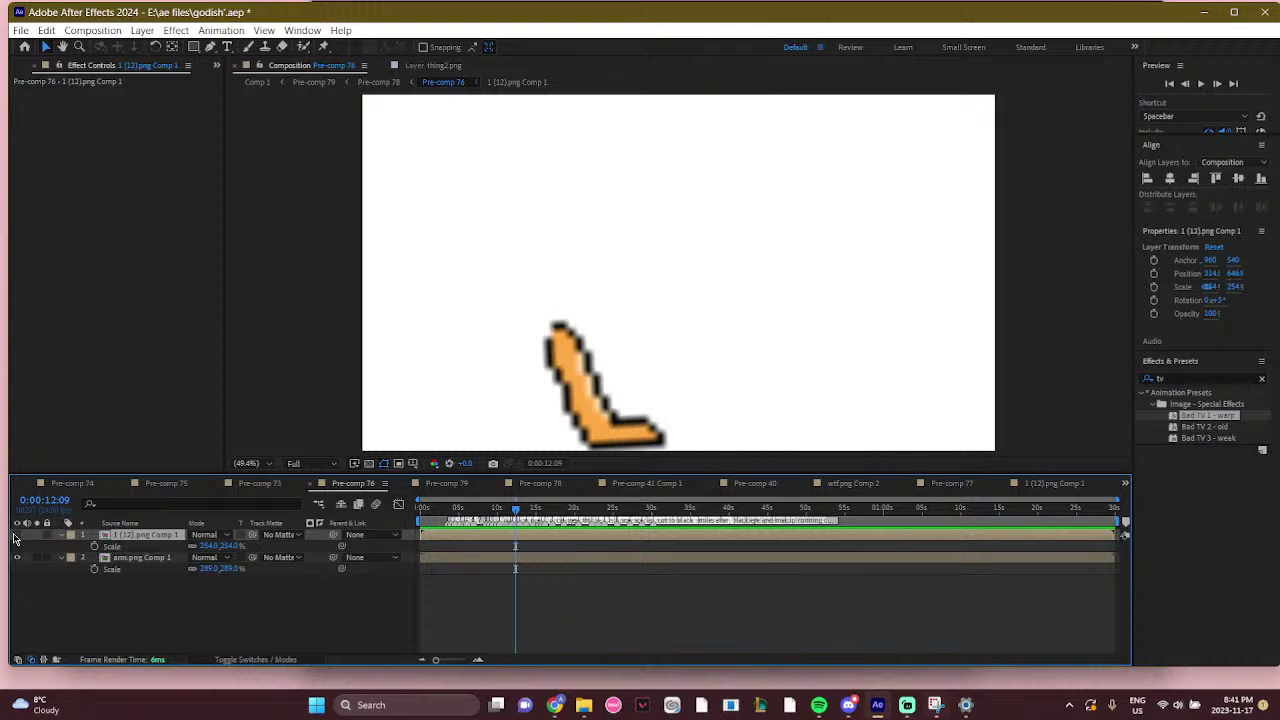
click(16, 535)
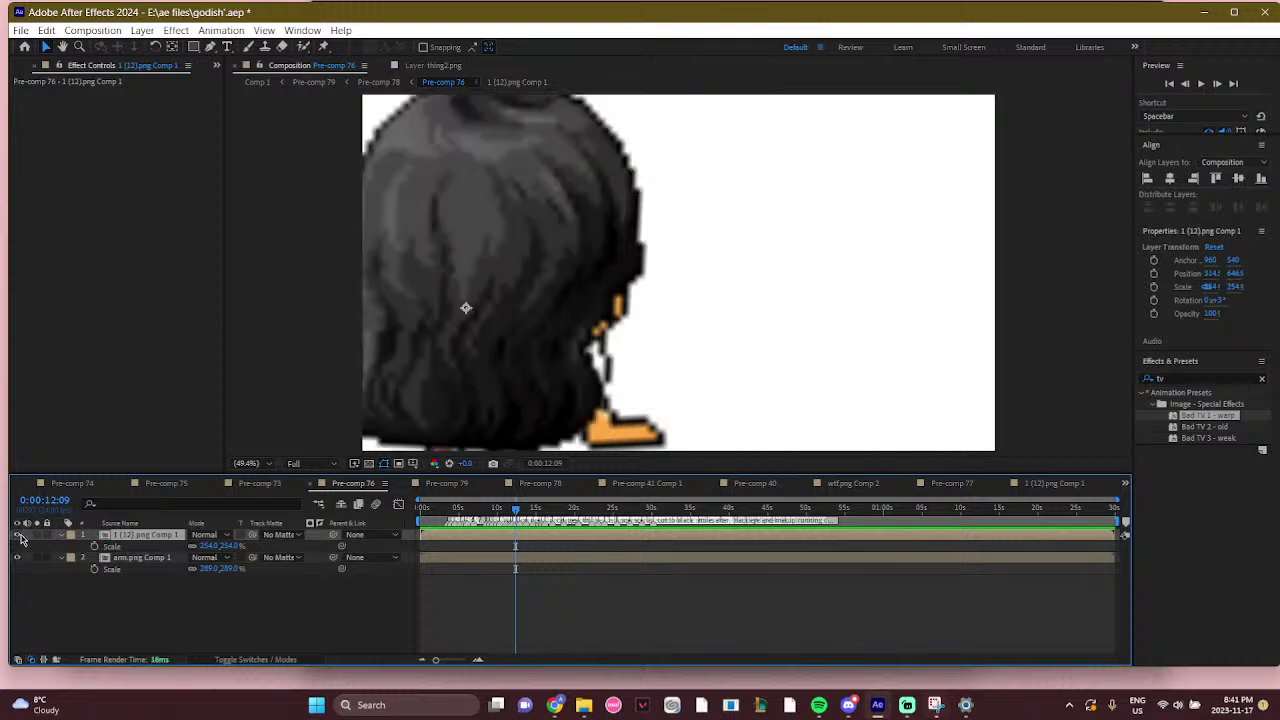
Return to Comp 1 and view the mirror scene at 0:00:28:14 and 0:00:28:22
click(374, 82)
click(313, 82)
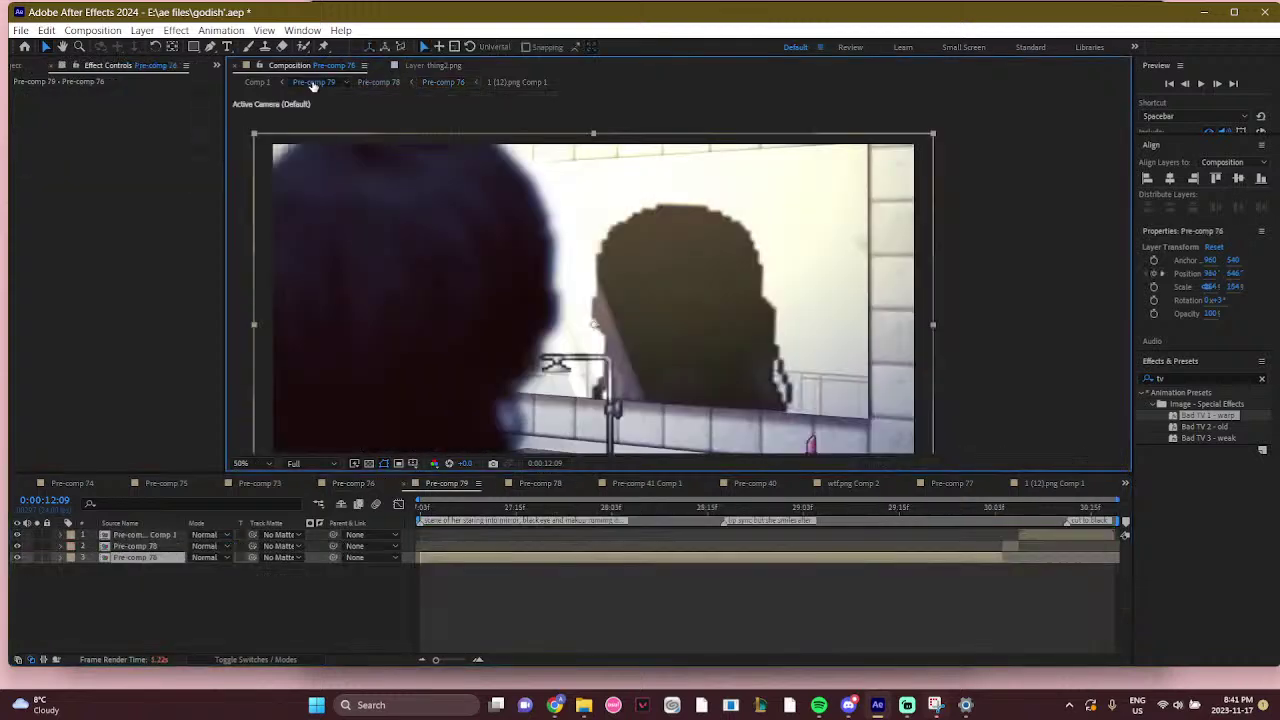
click(257, 82)
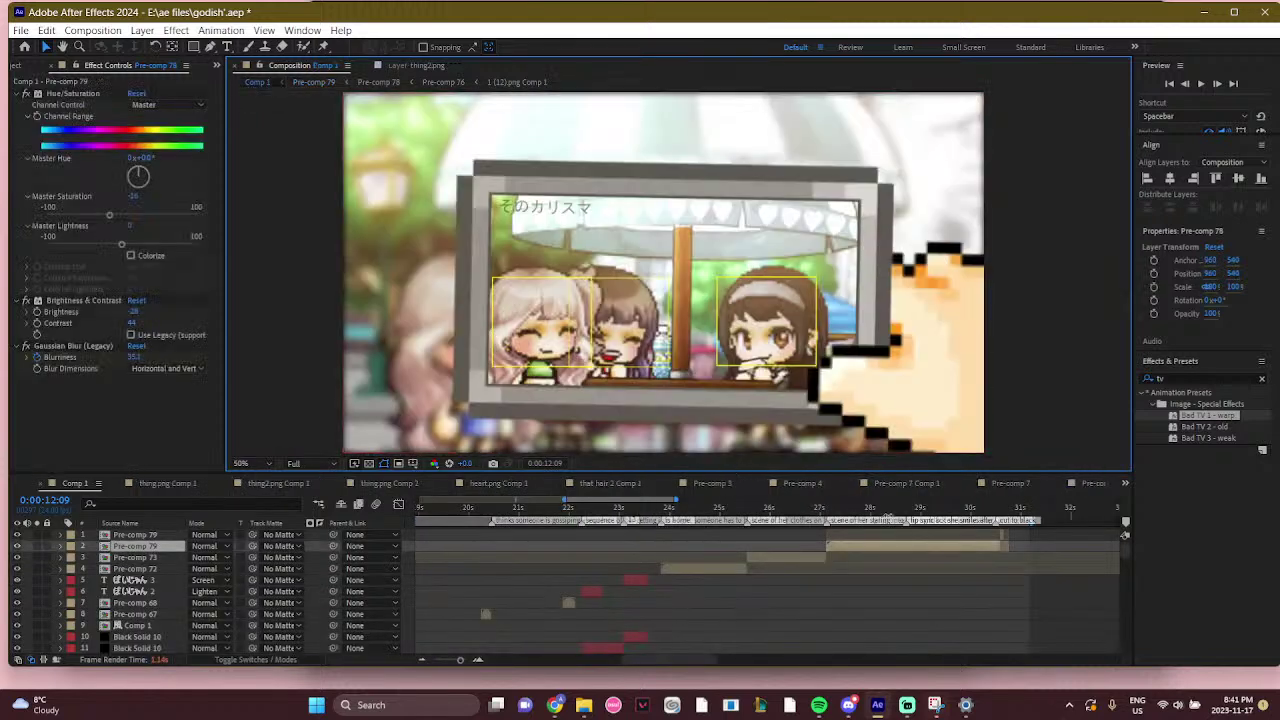
click(900, 510)
drag(660, 661, 703, 663)
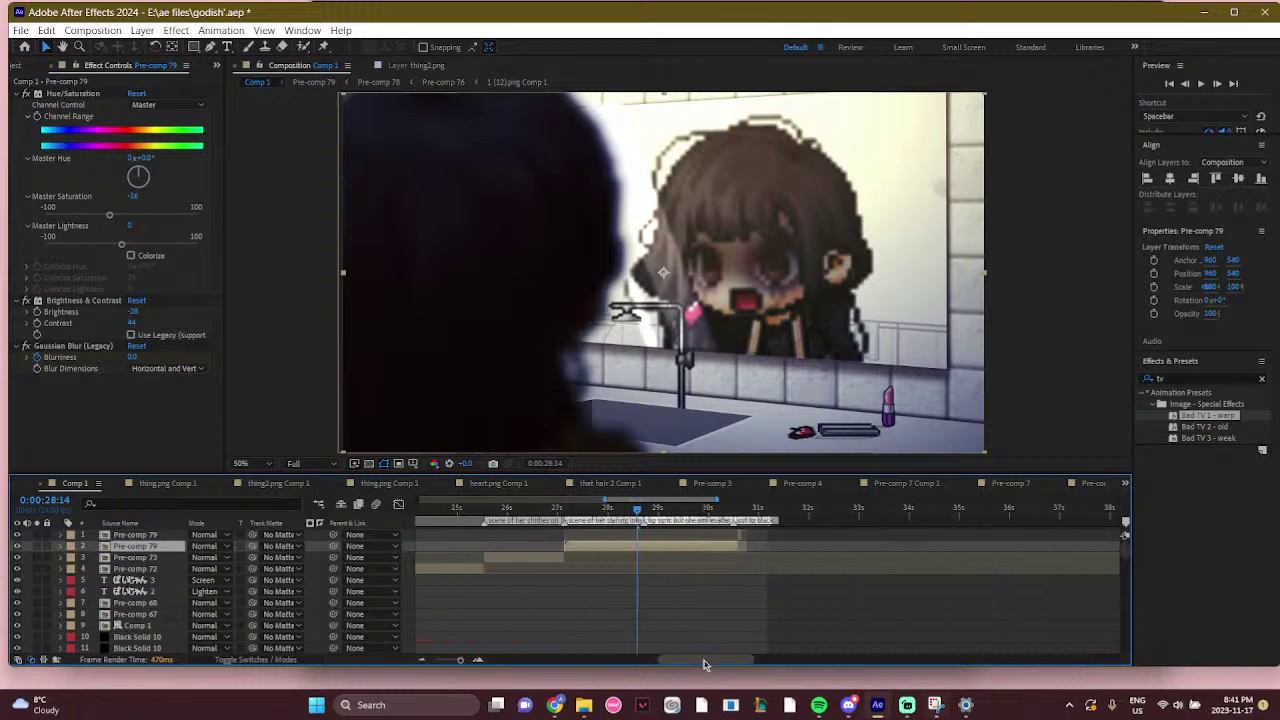
click(654, 512)
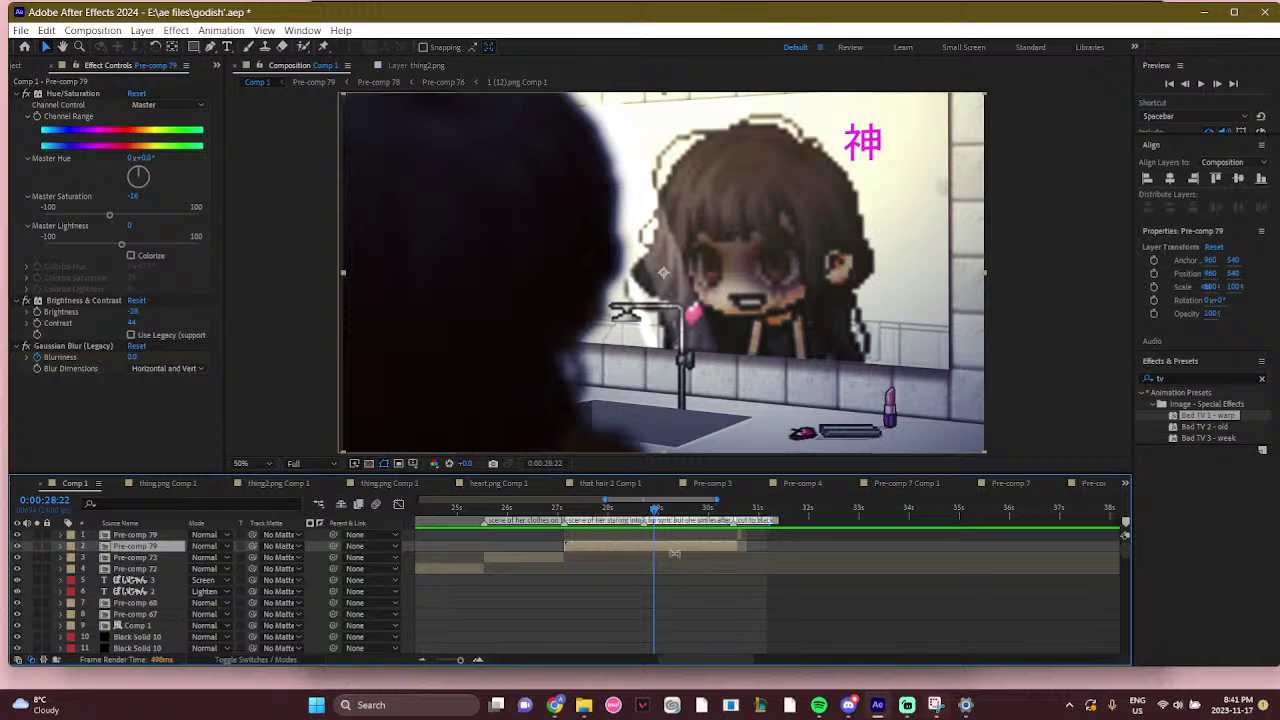
Open Pre-comp 79 and its Pre-comp 78, and temporarily hide the Pre-comp 76 layer to view the bathroom without the foreground head
double_click(682, 550)
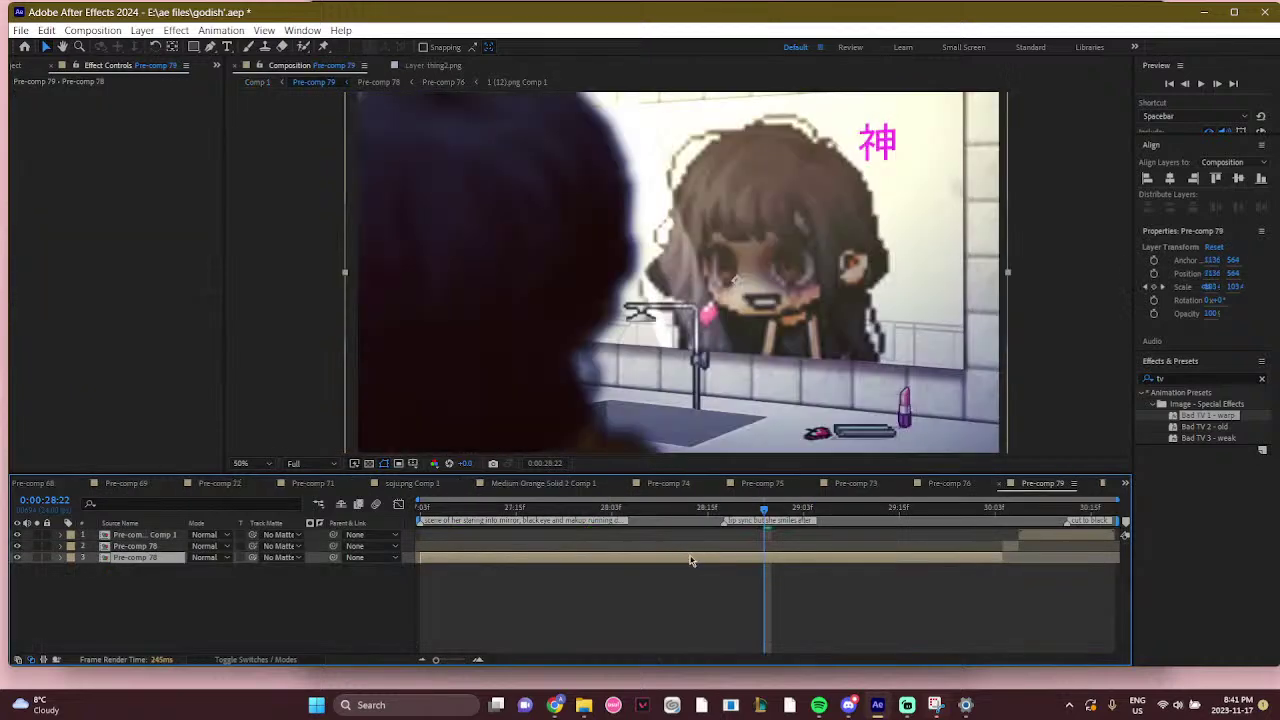
double_click(689, 557)
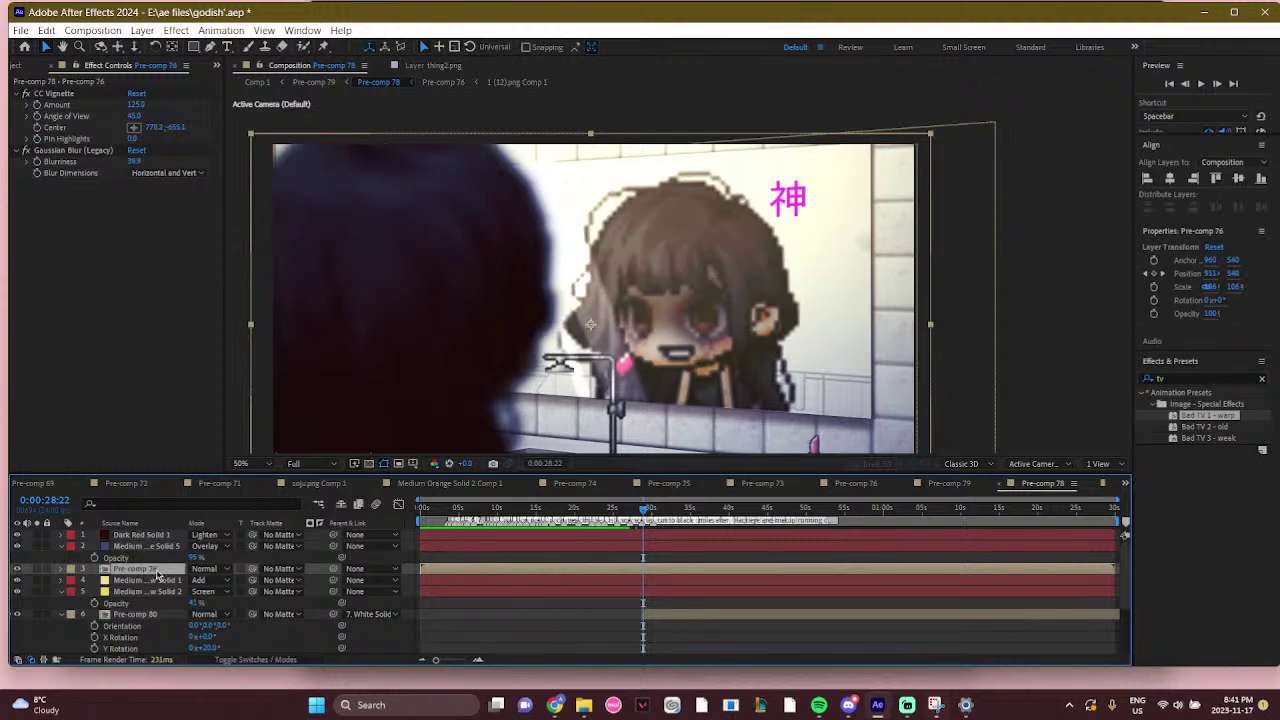
click(17, 569)
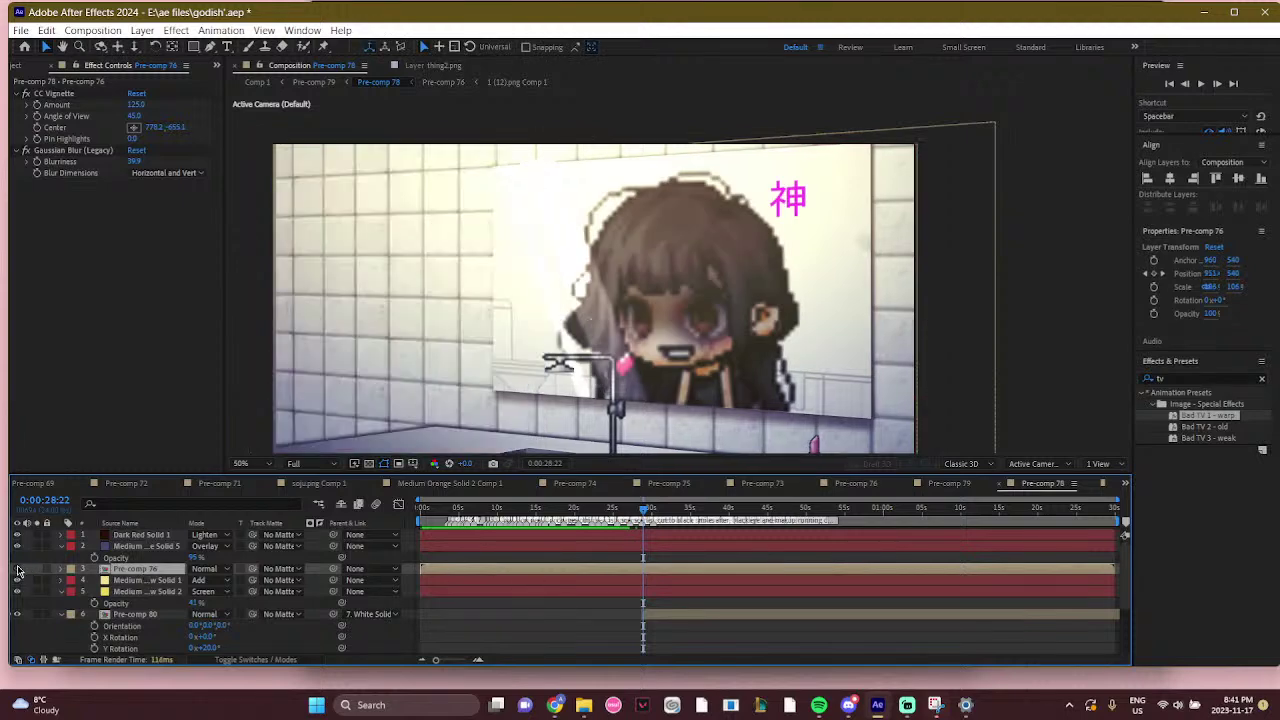
click(17, 569)
Open Pre-comp 80 to view its text layers, and return to Pre-comp 78
scroll(630, 640, down, 3)
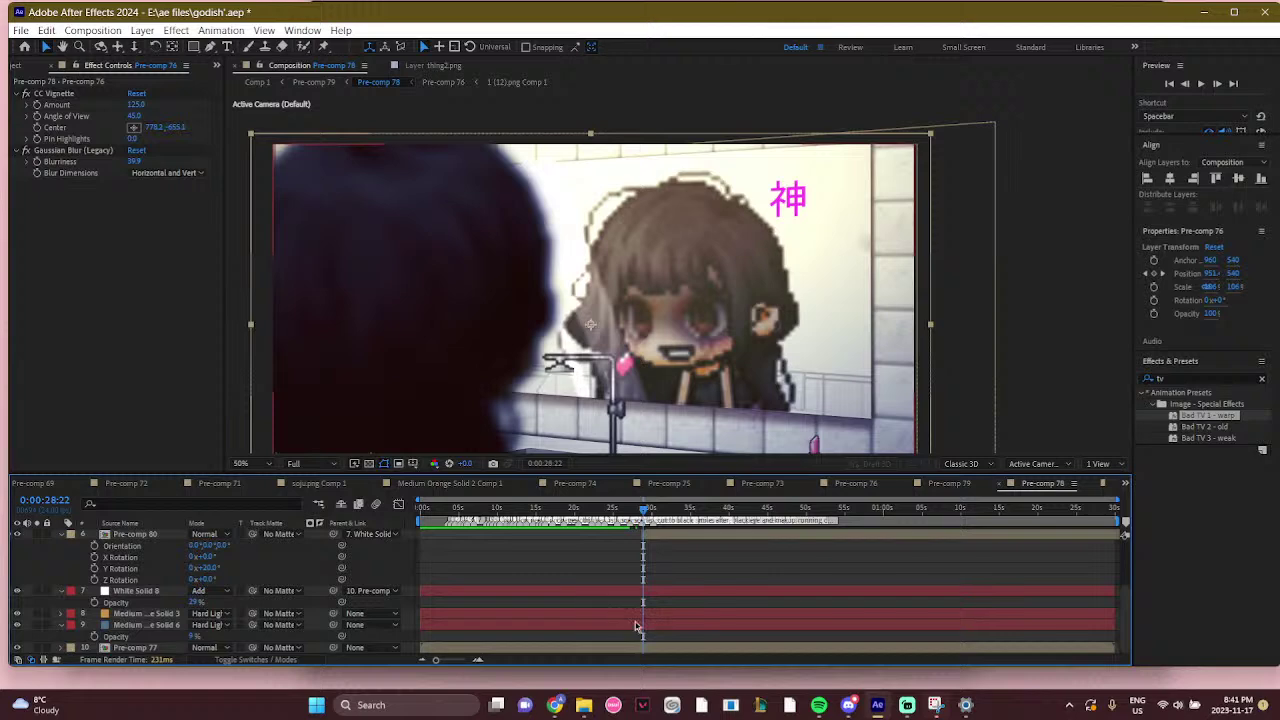
double_click(650, 538)
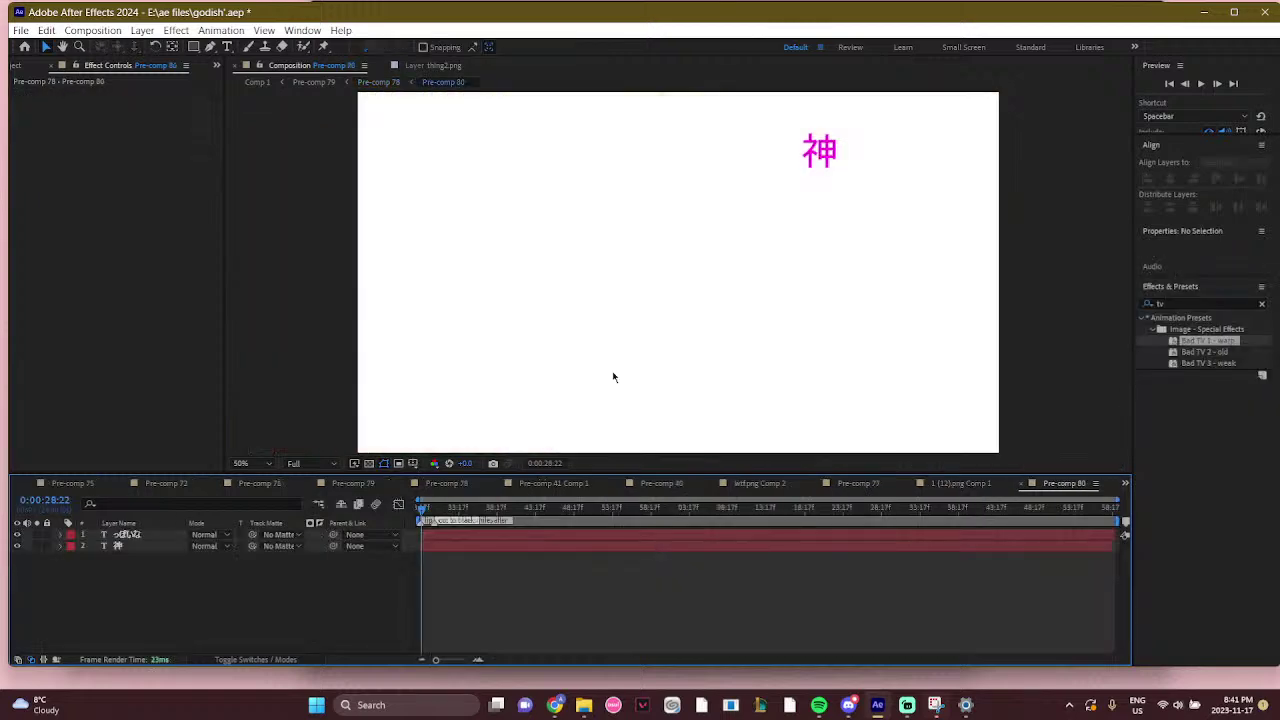
click(378, 82)
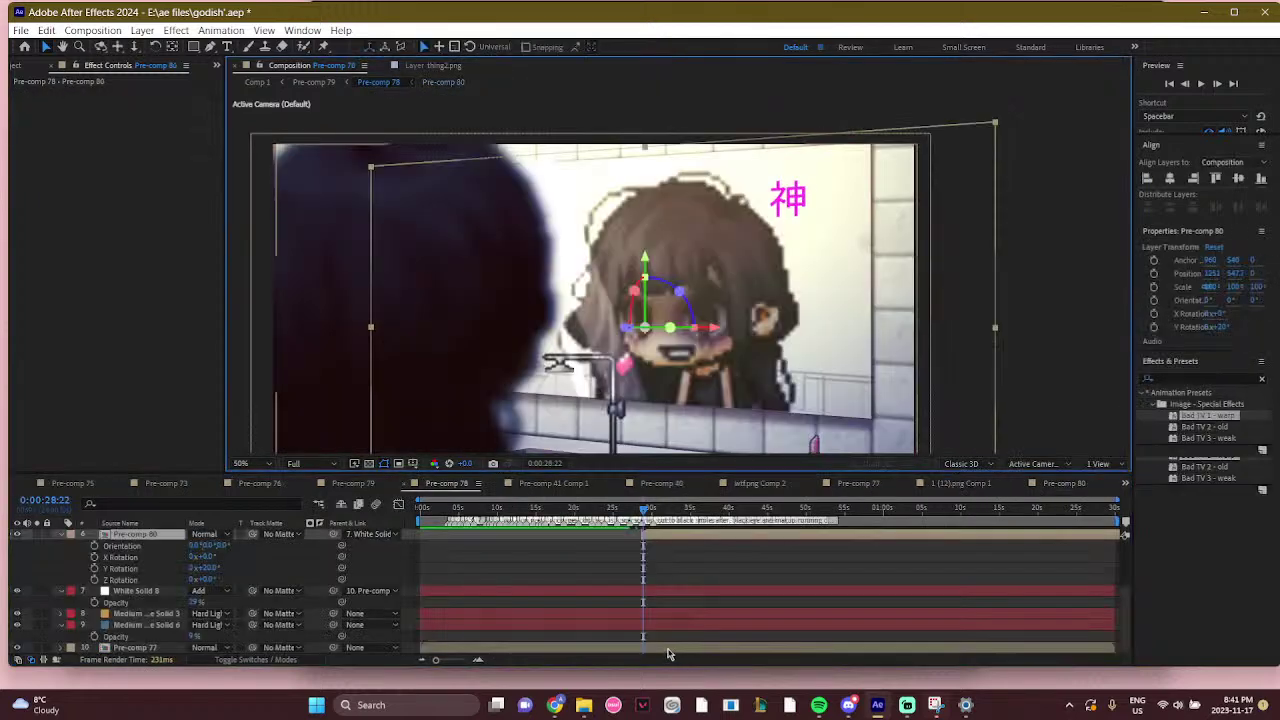
Go through Pre-comp 77, Pre-comp 75 and head into Pre-comp 74, and scrub its mouth sprites to 0:00:30:07
double_click(668, 650)
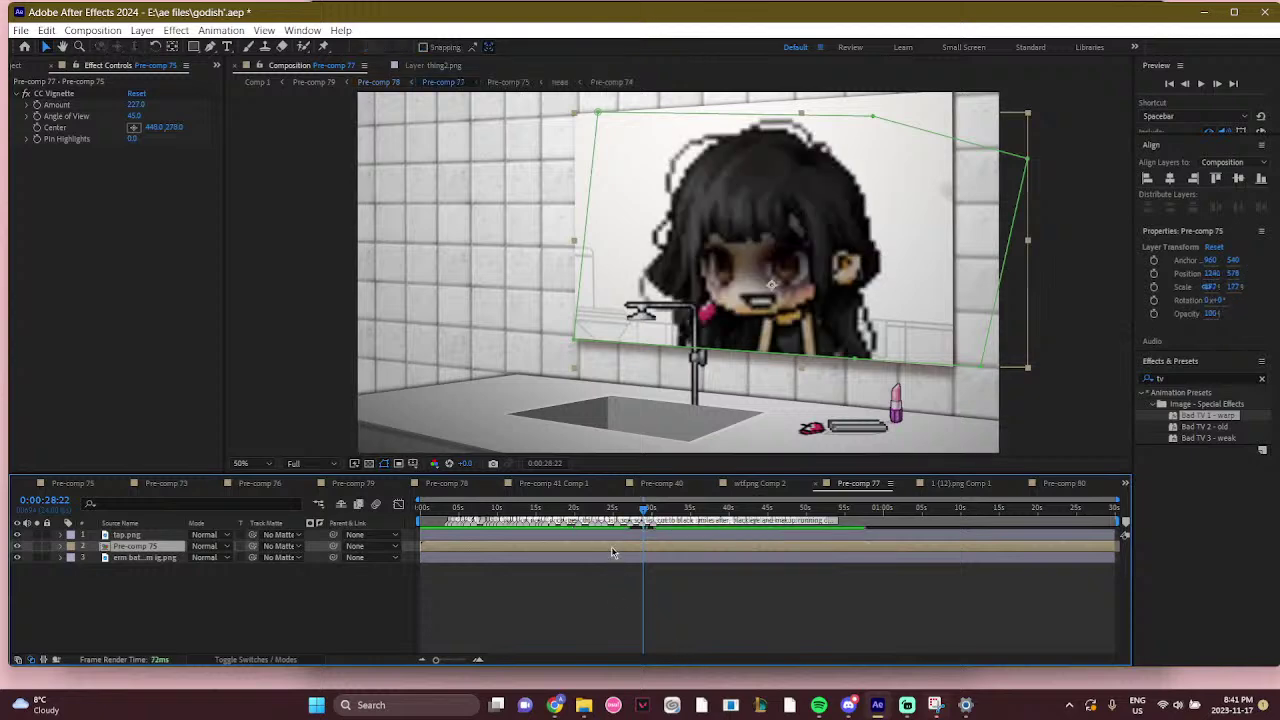
double_click(611, 546)
double_click(573, 591)
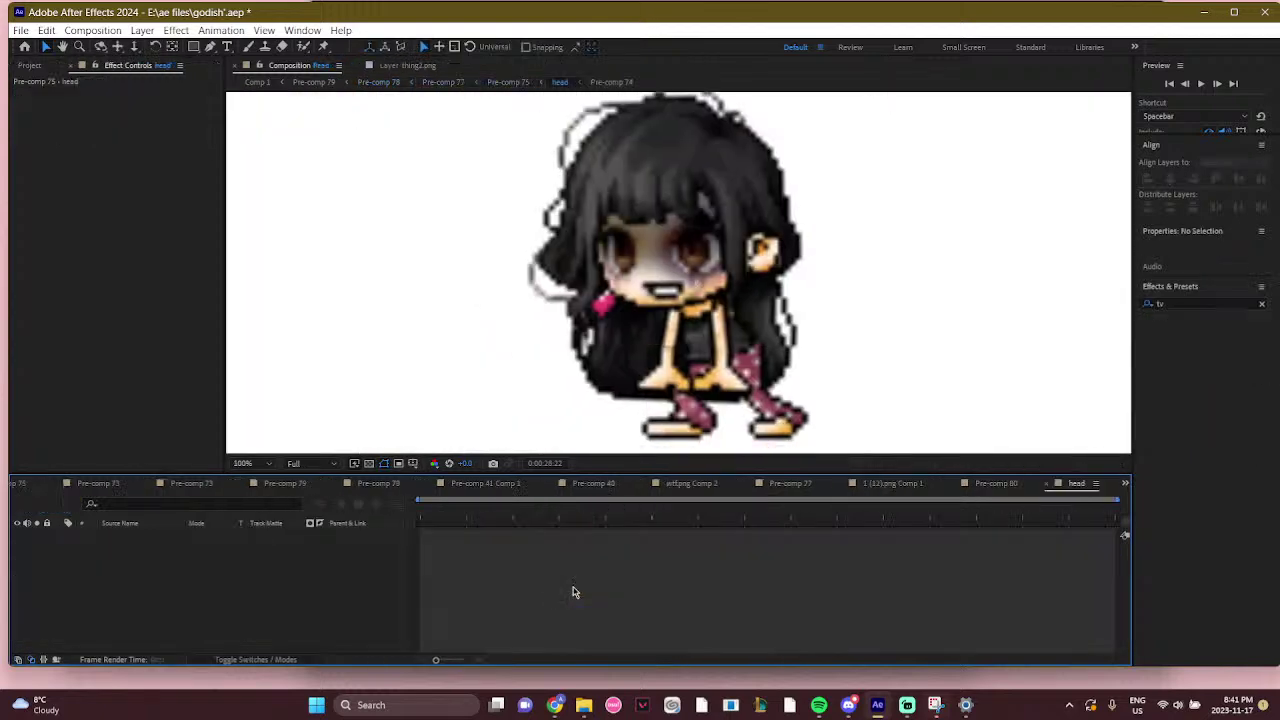
double_click(593, 534)
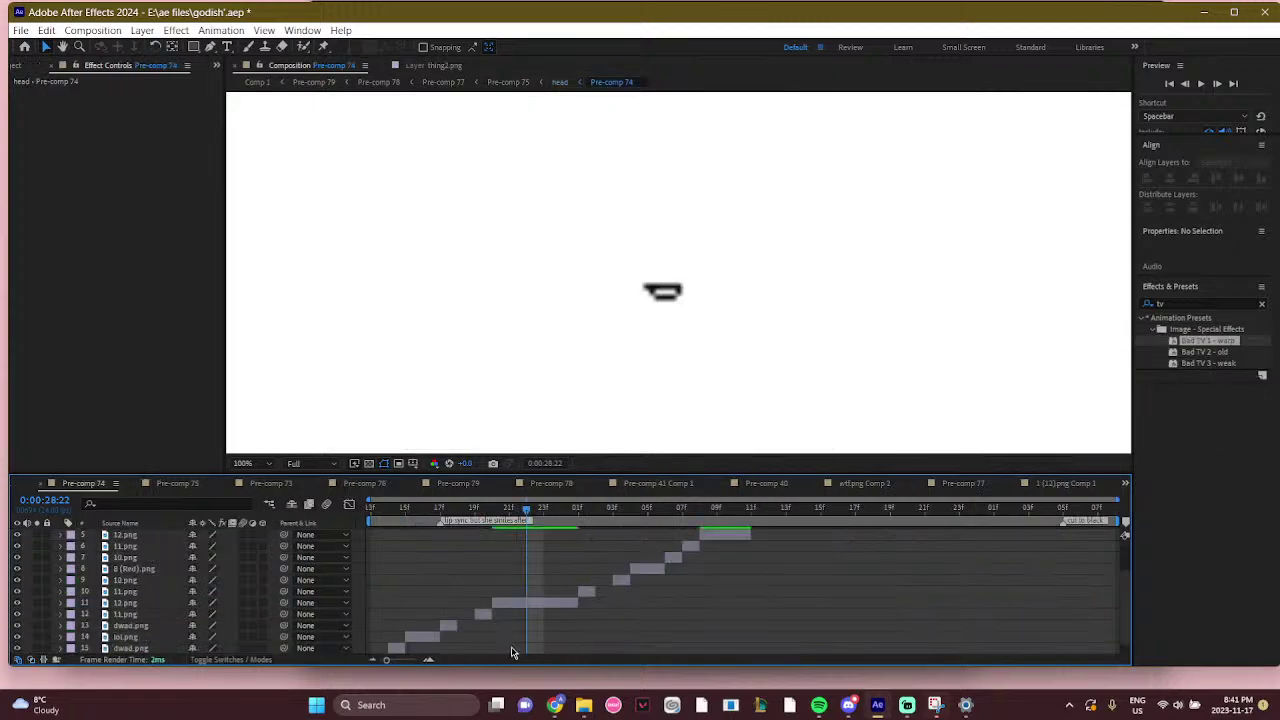
scroll(447, 591, down, 1)
drag(406, 510, 1128, 563)
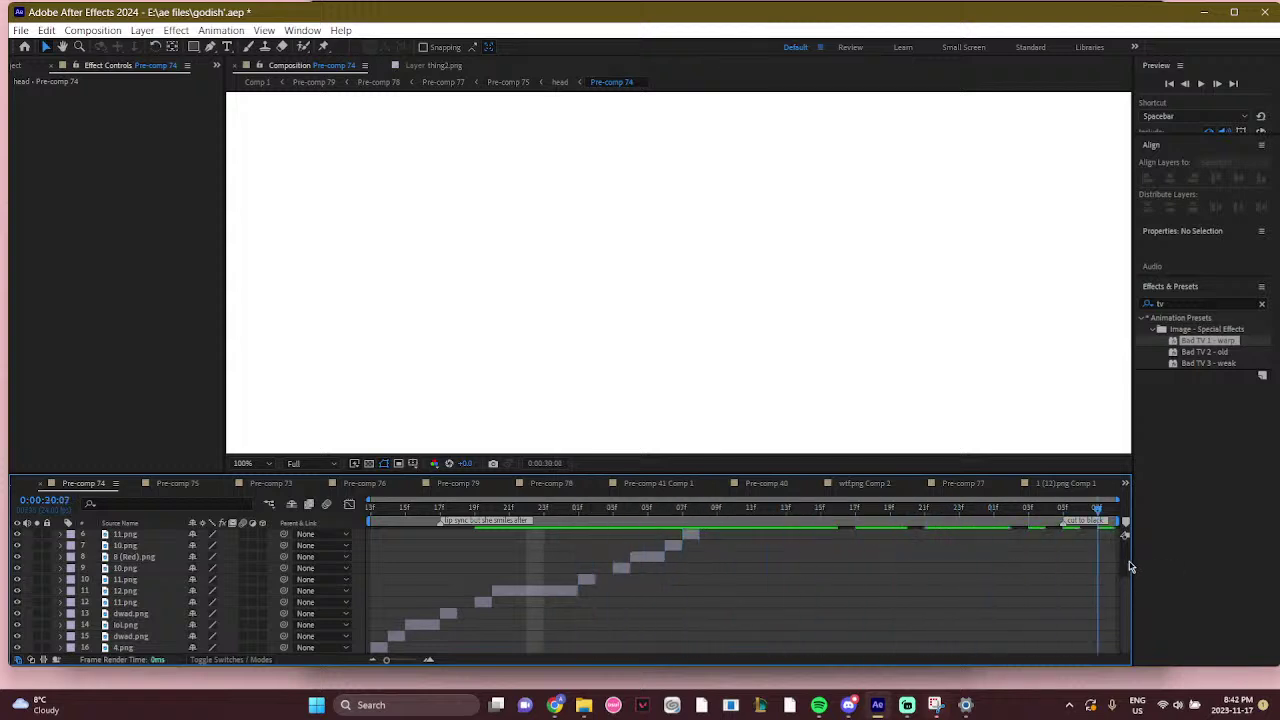
Return to Comp 1 and play through the mirror scene up to 0:00:30:13
click(256, 82)
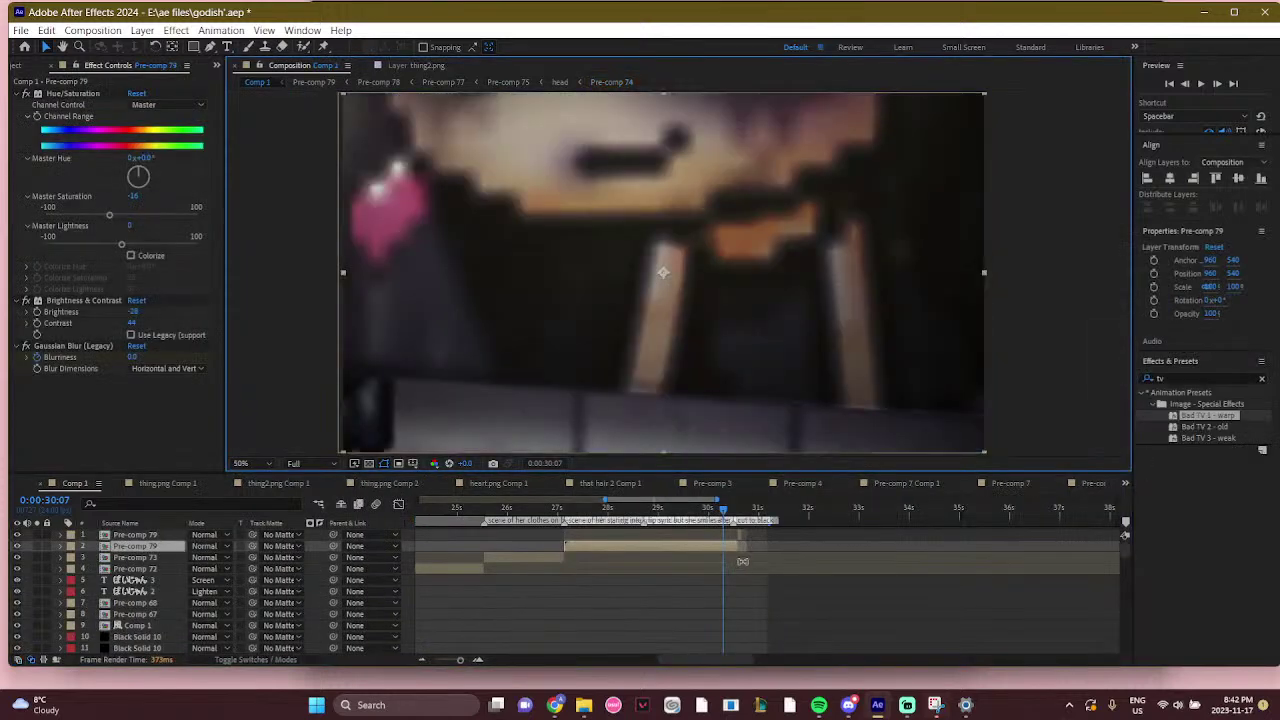
click(620, 507)
drag(620, 507, 726, 510)
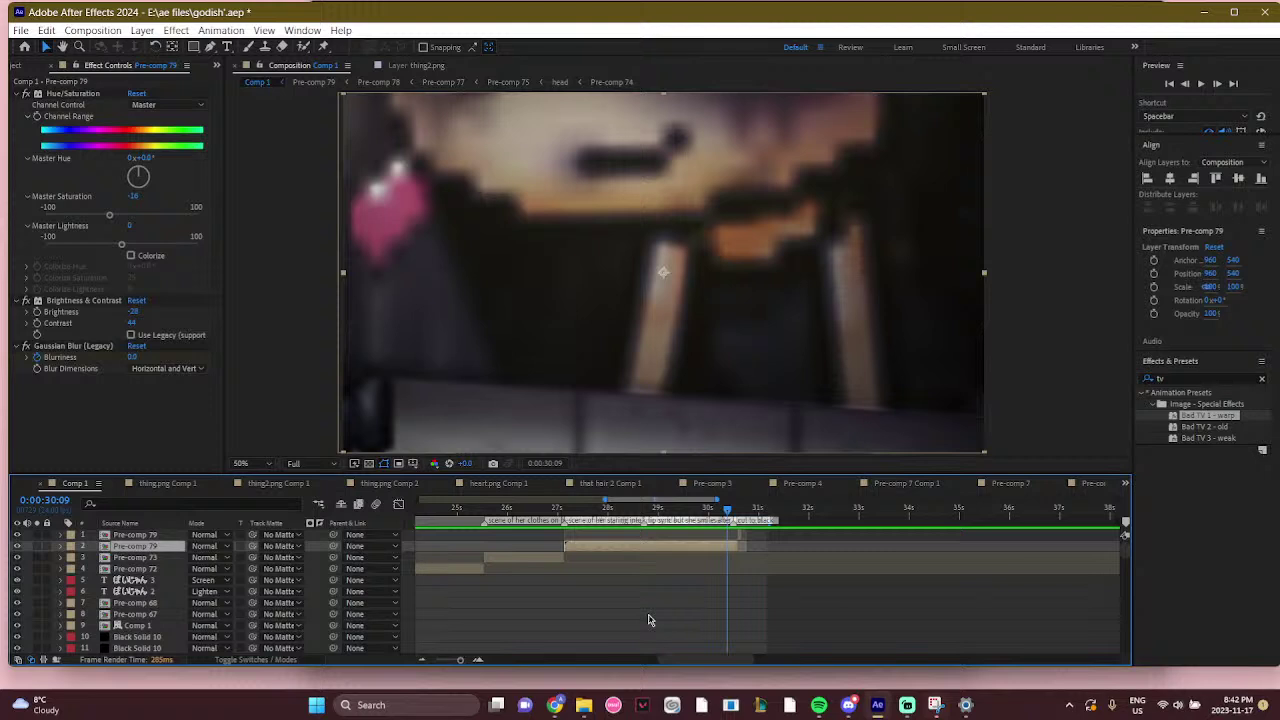
click(667, 508)
key(space)
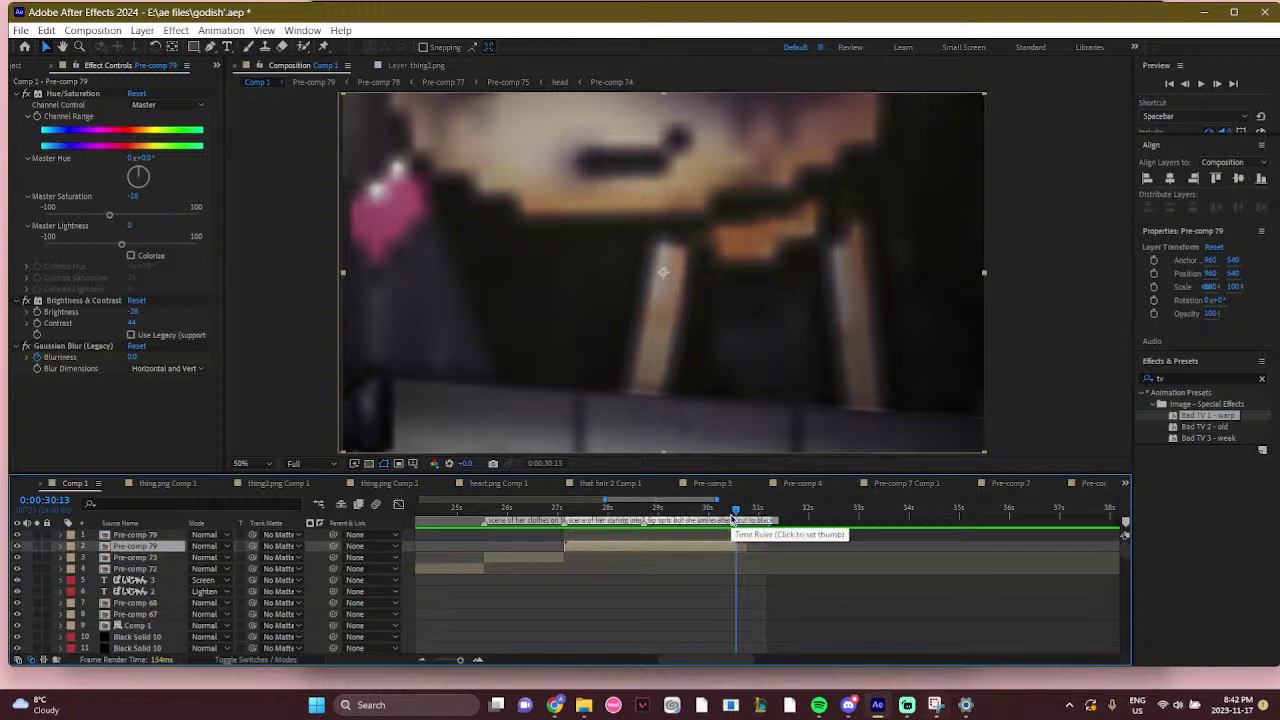
Show a wider span of Comp 1's timeline and view the earlier scenes at 0:00:07:18, 0:00:14:18 and 0:00:16:14
click(422, 660)
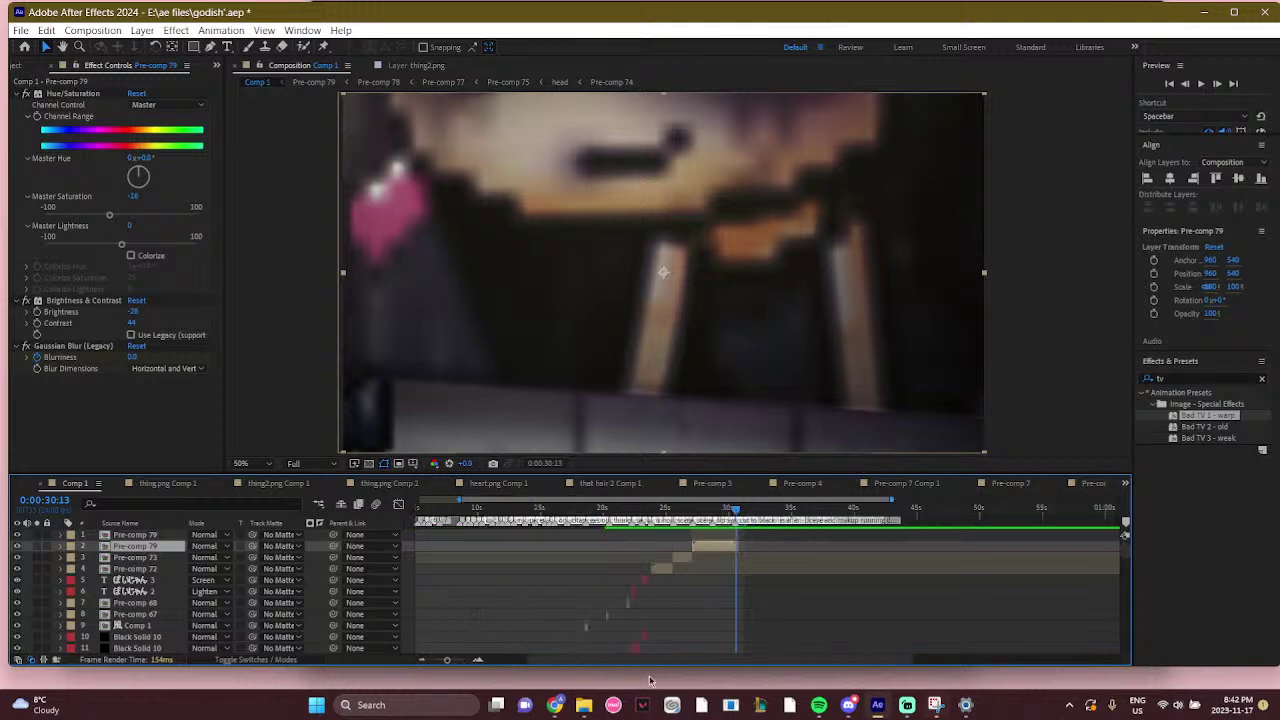
click(518, 510)
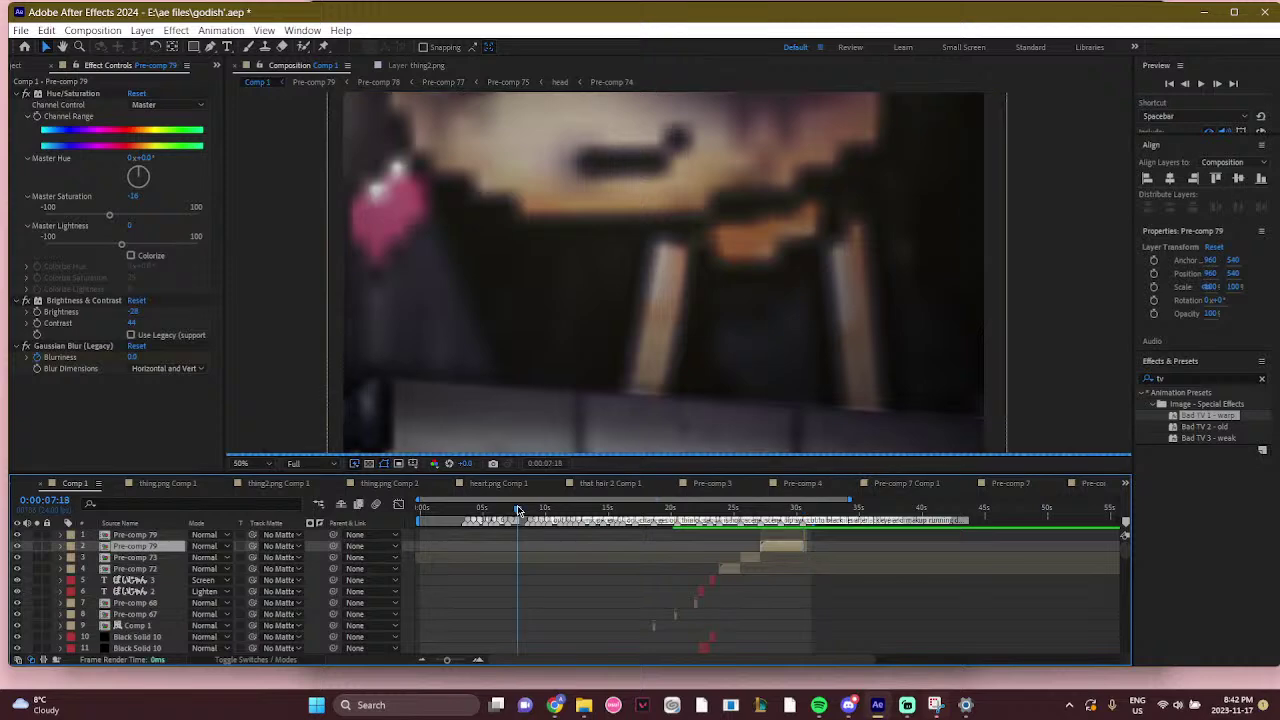
scroll(595, 547, down, 2)
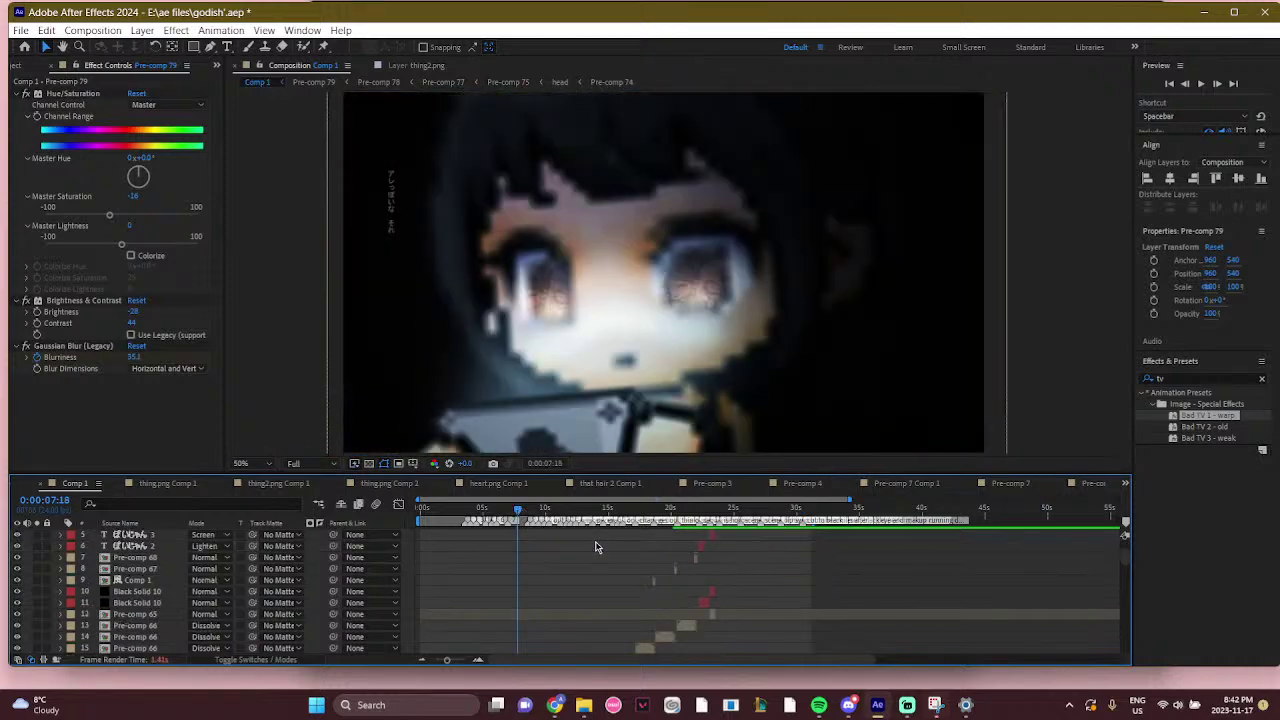
click(574, 510)
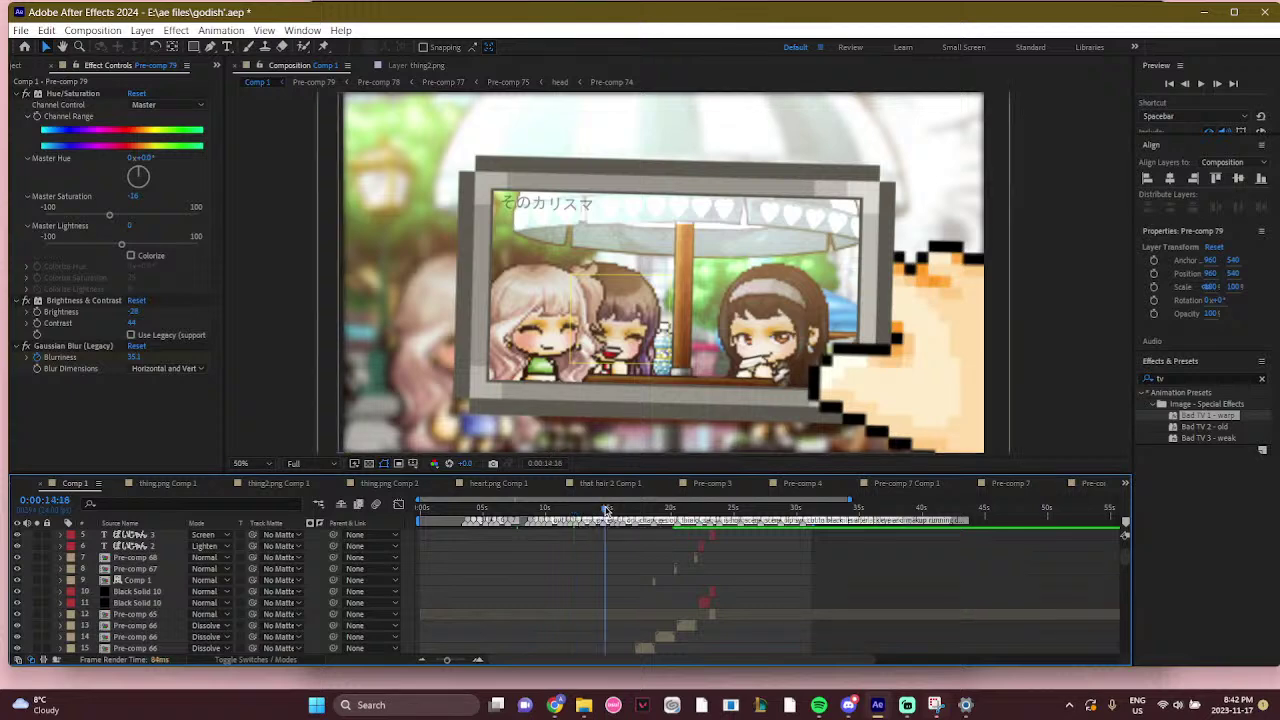
click(606, 511)
click(628, 511)
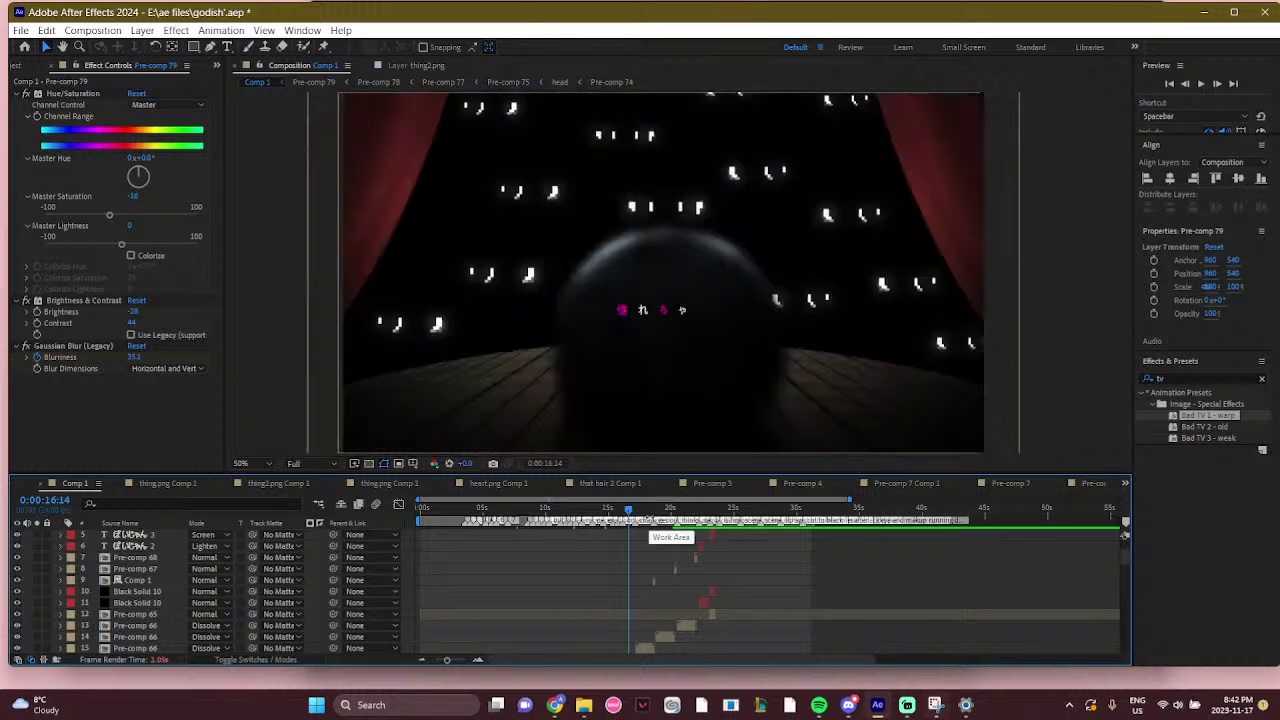
View the scenes from 0:00:18:14 to the bar shots at 0:00:23:07, and scrub Comp 1 from near its start to 0:00:27:23
click(653, 511)
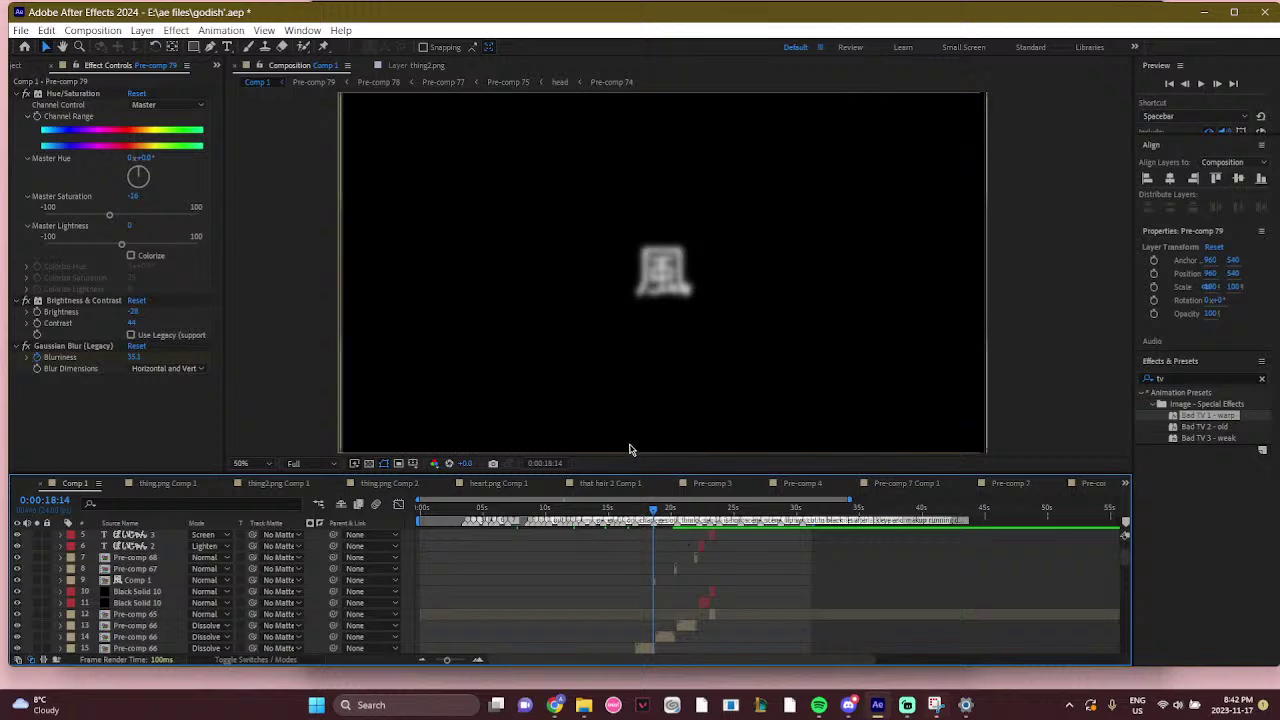
click(669, 511)
click(680, 511)
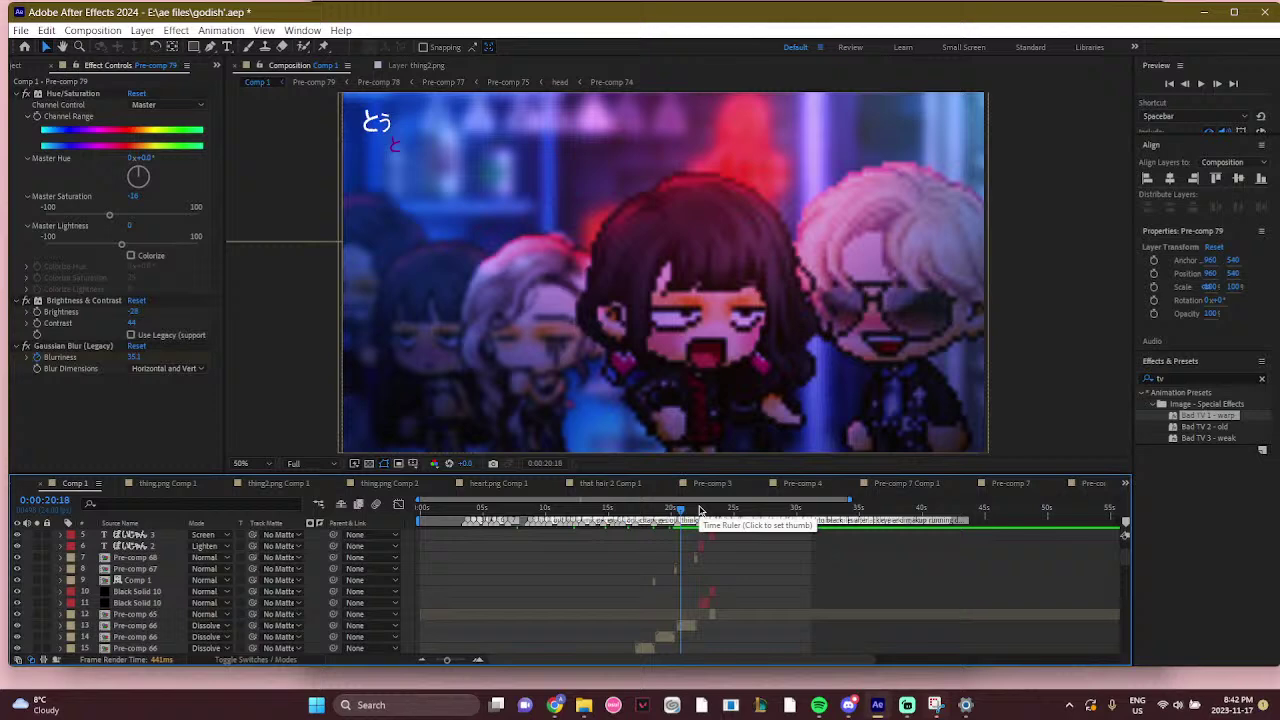
click(700, 511)
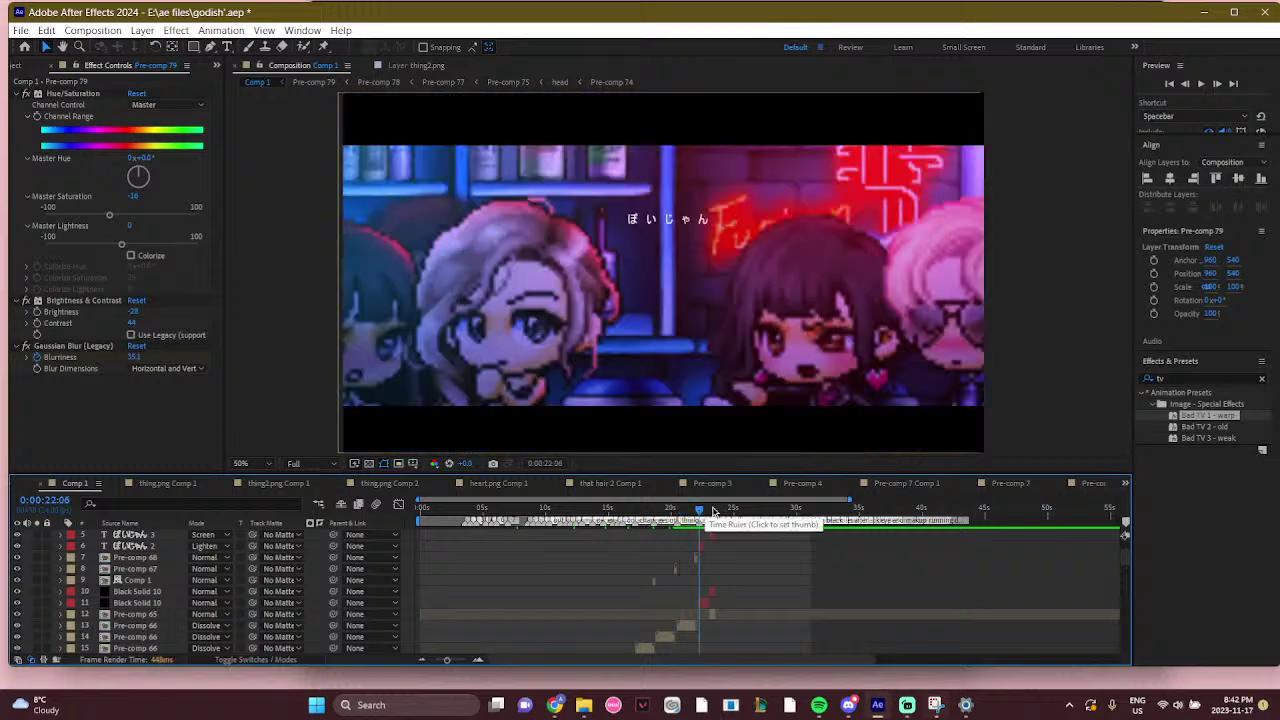
click(713, 511)
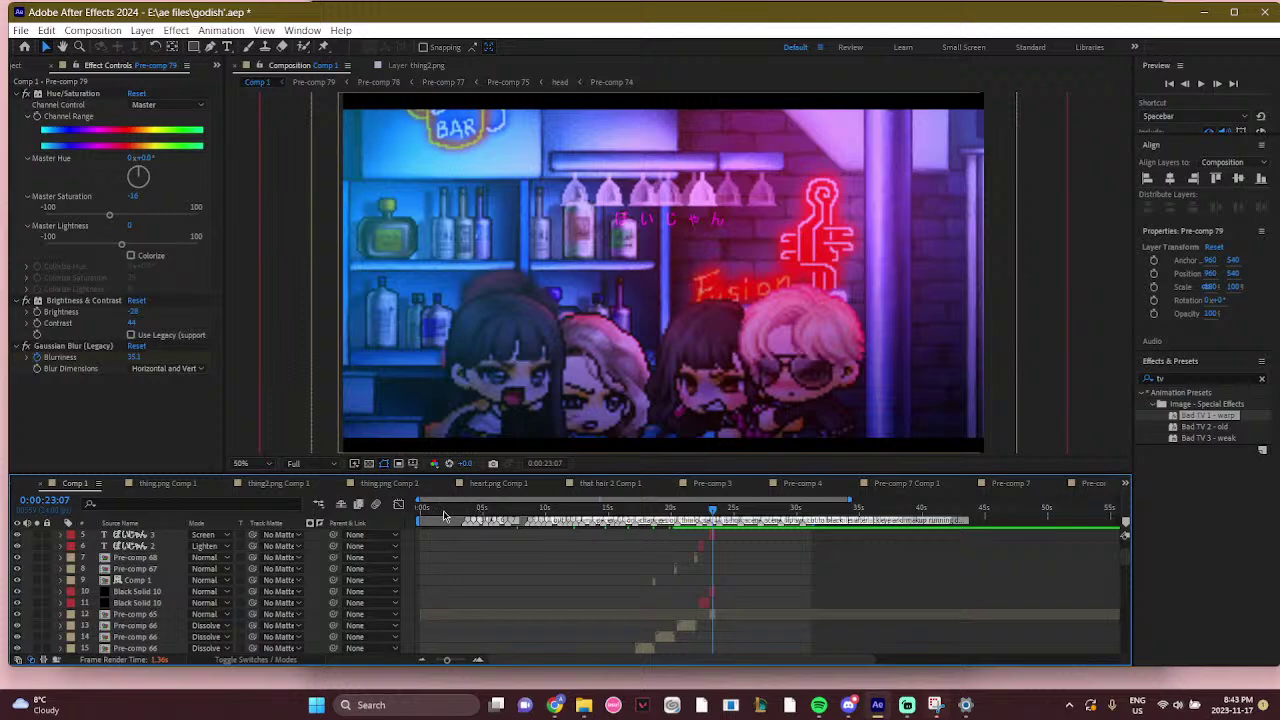
drag(445, 514, 771, 517)
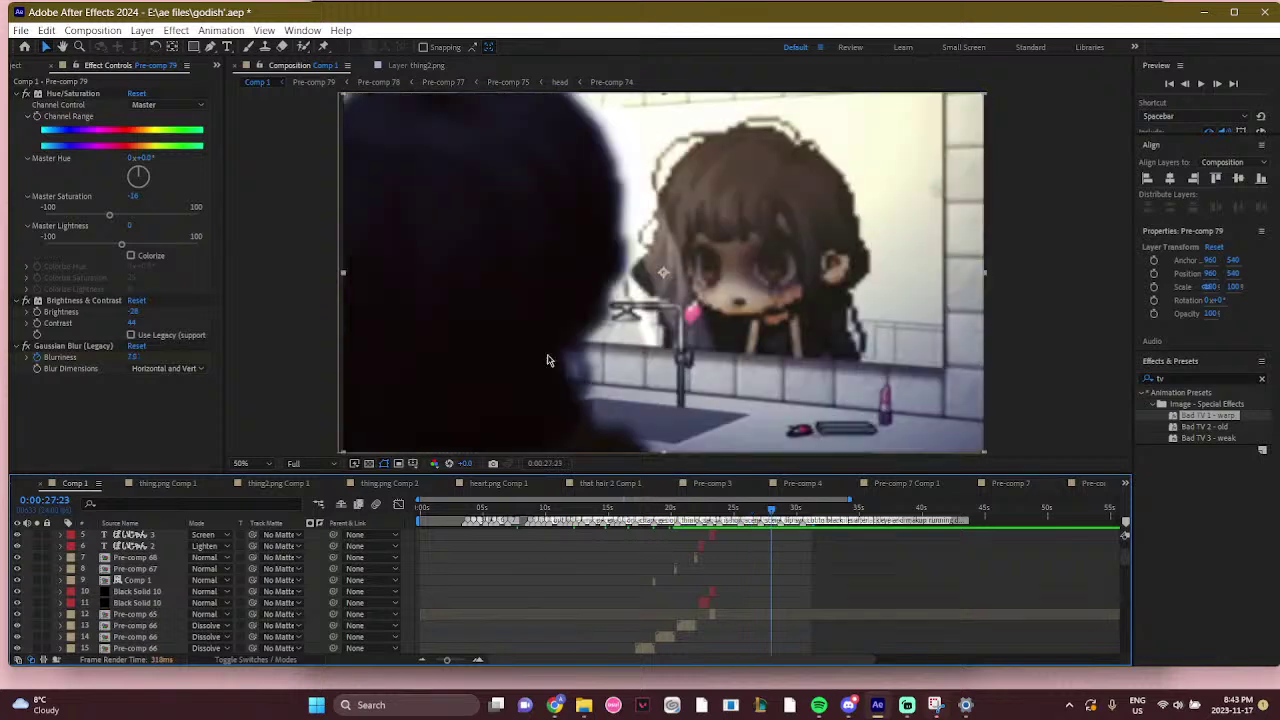
Close the godish' project and bring up the dialog for opening another project file
click(20, 30)
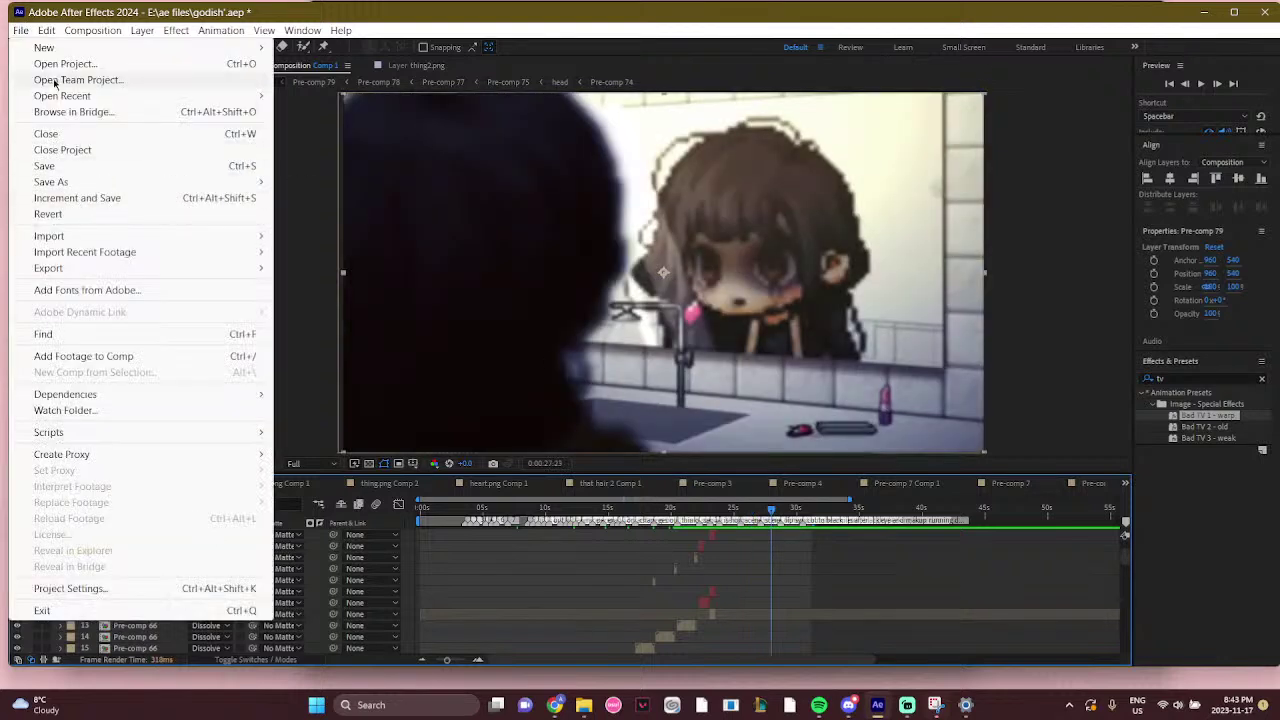
mouse_move(92, 96)
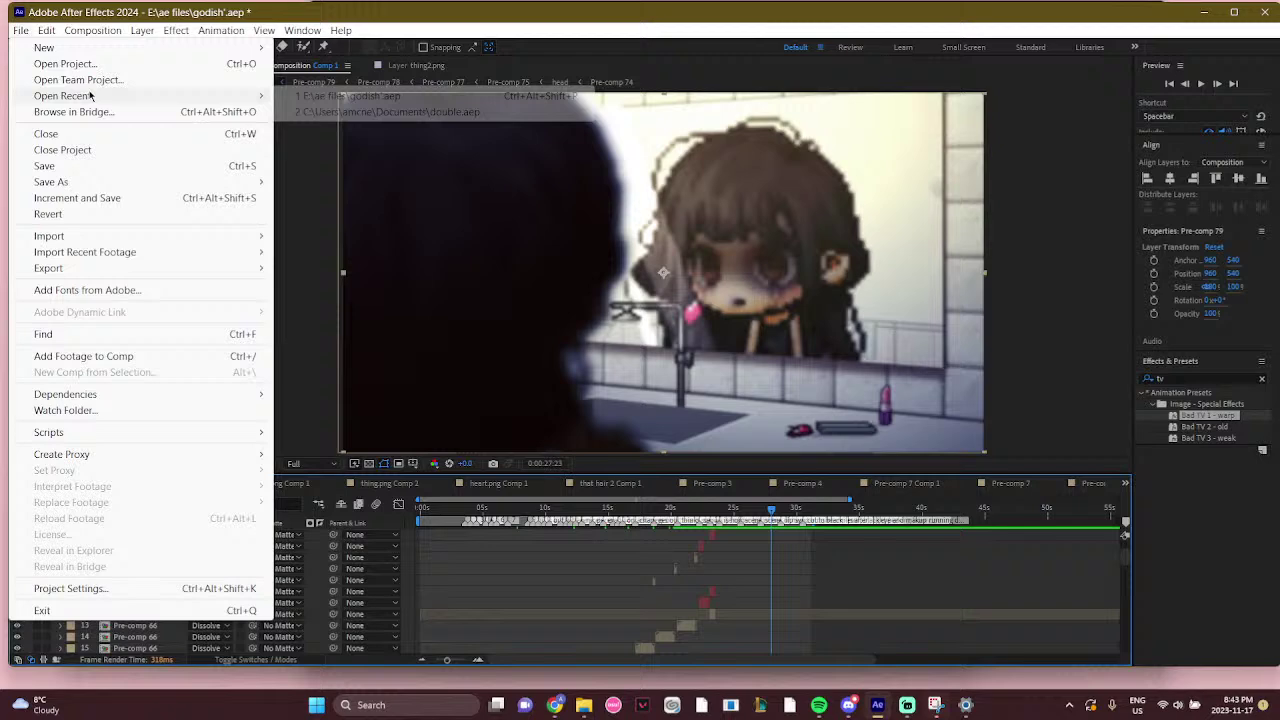
click(200, 64)
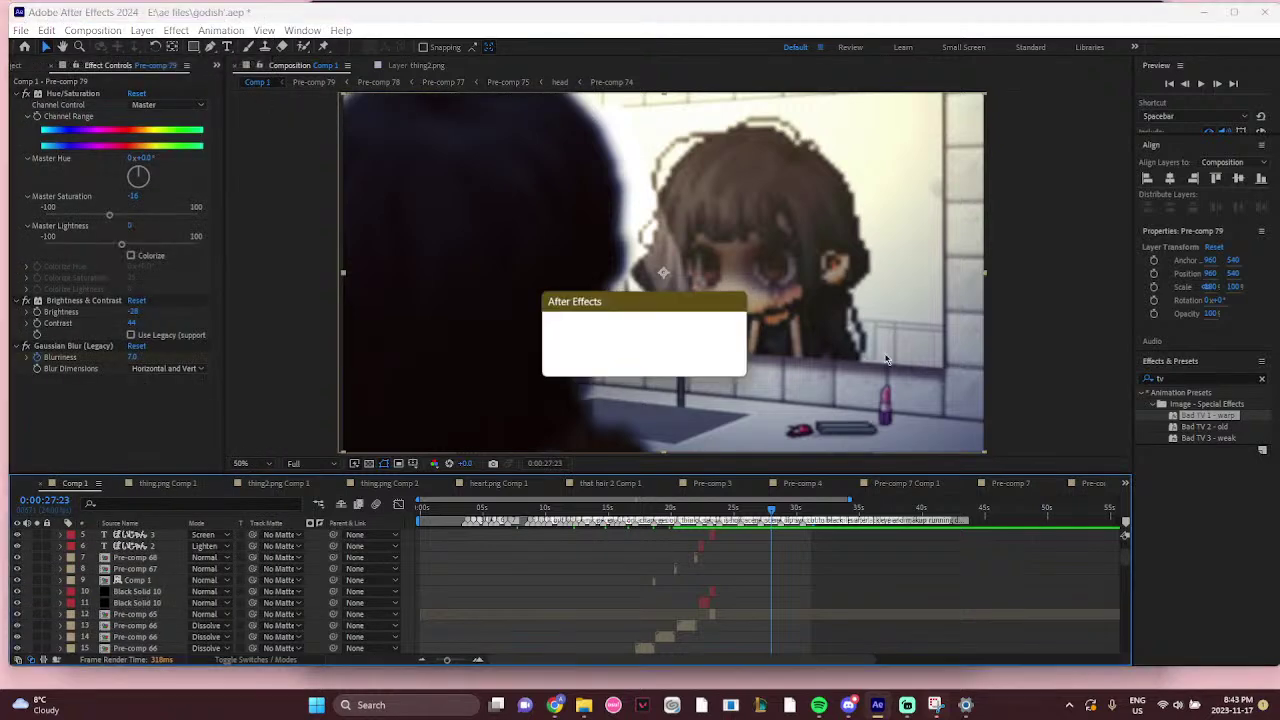
click(645, 361)
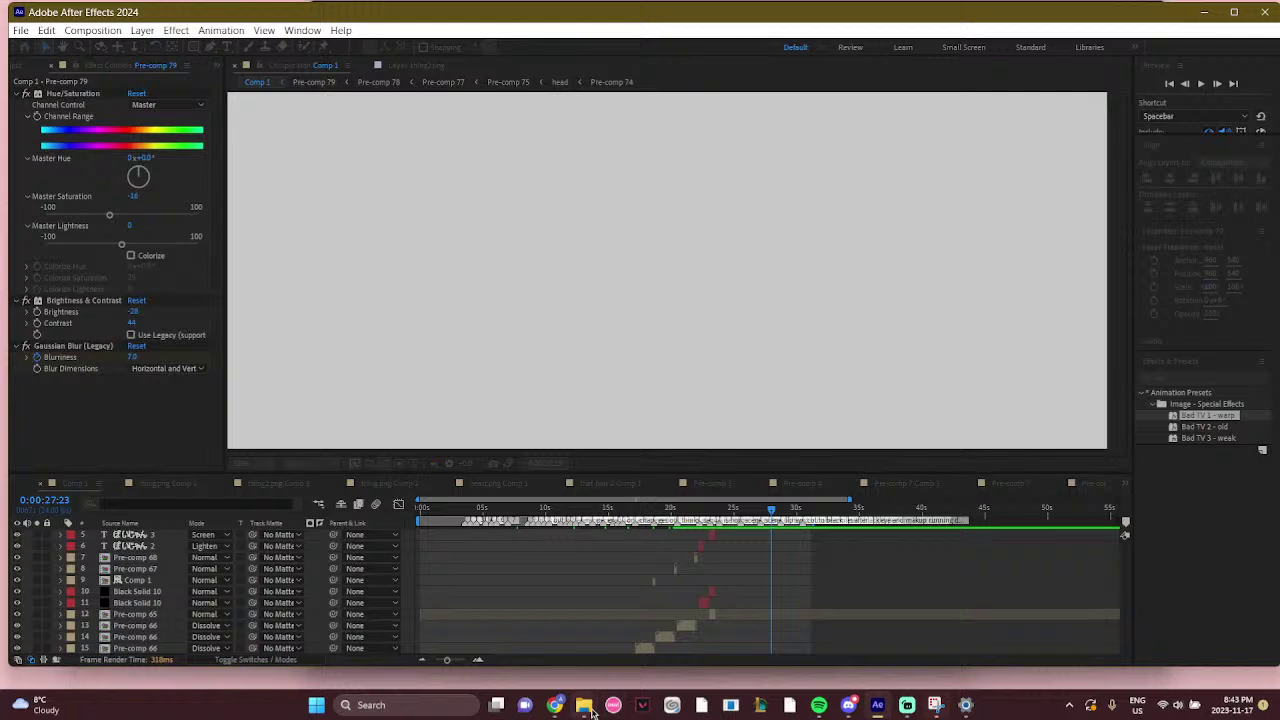
mouse_move(592, 708)
key(ctrl+alt+n)
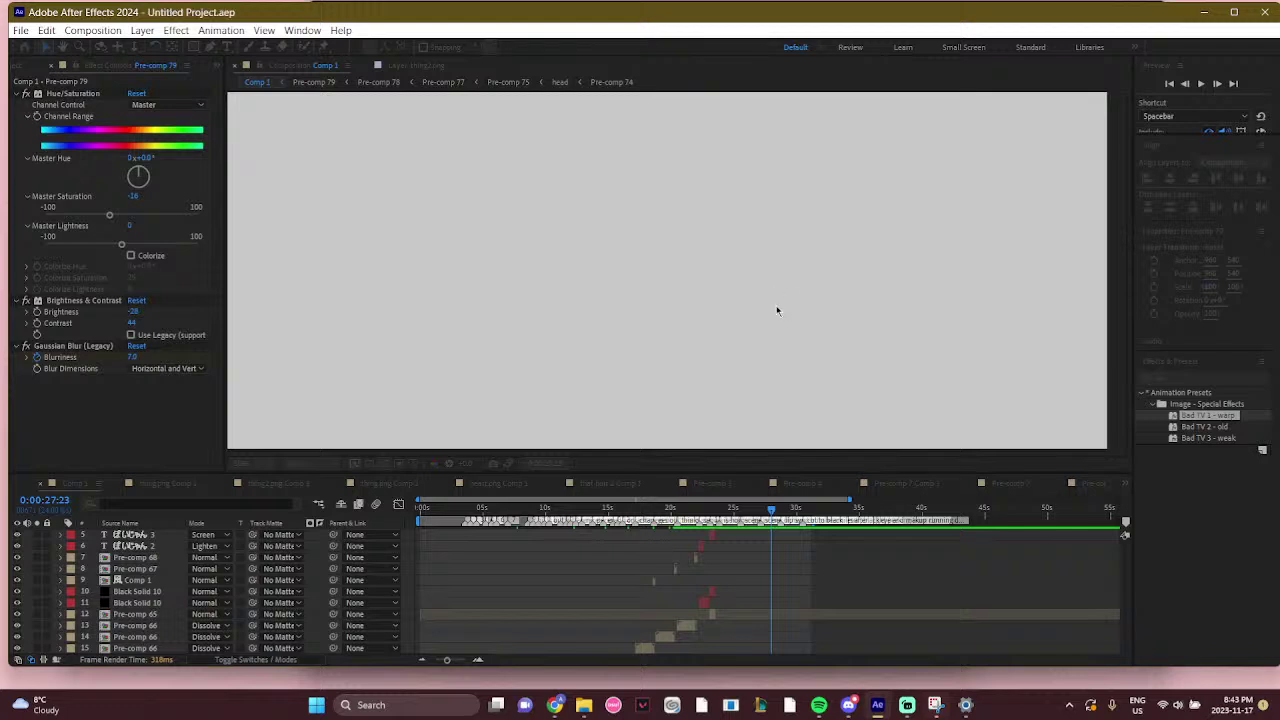
key(ctrl+o)
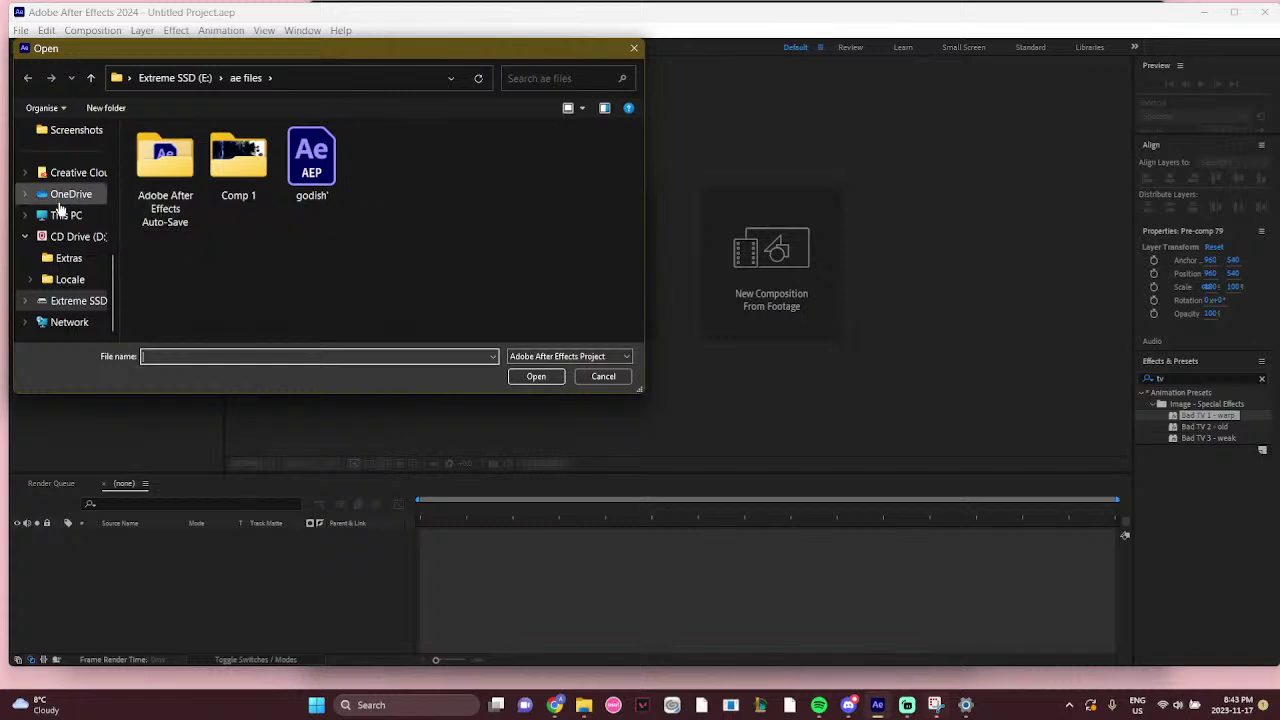
Open the spring thief project from the Documents folder, accepting its conversion and the missing-file notice
scroll(58, 210, up, 5)
scroll(60, 212, up, 5)
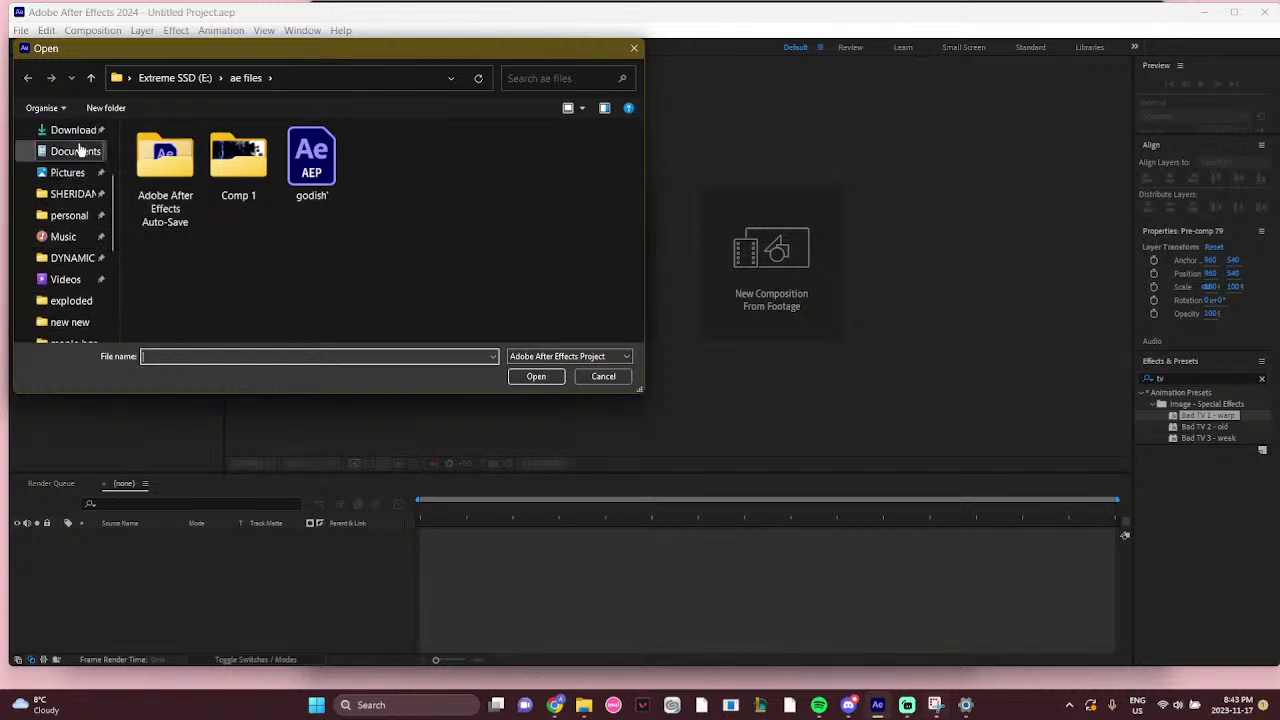
click(80, 214)
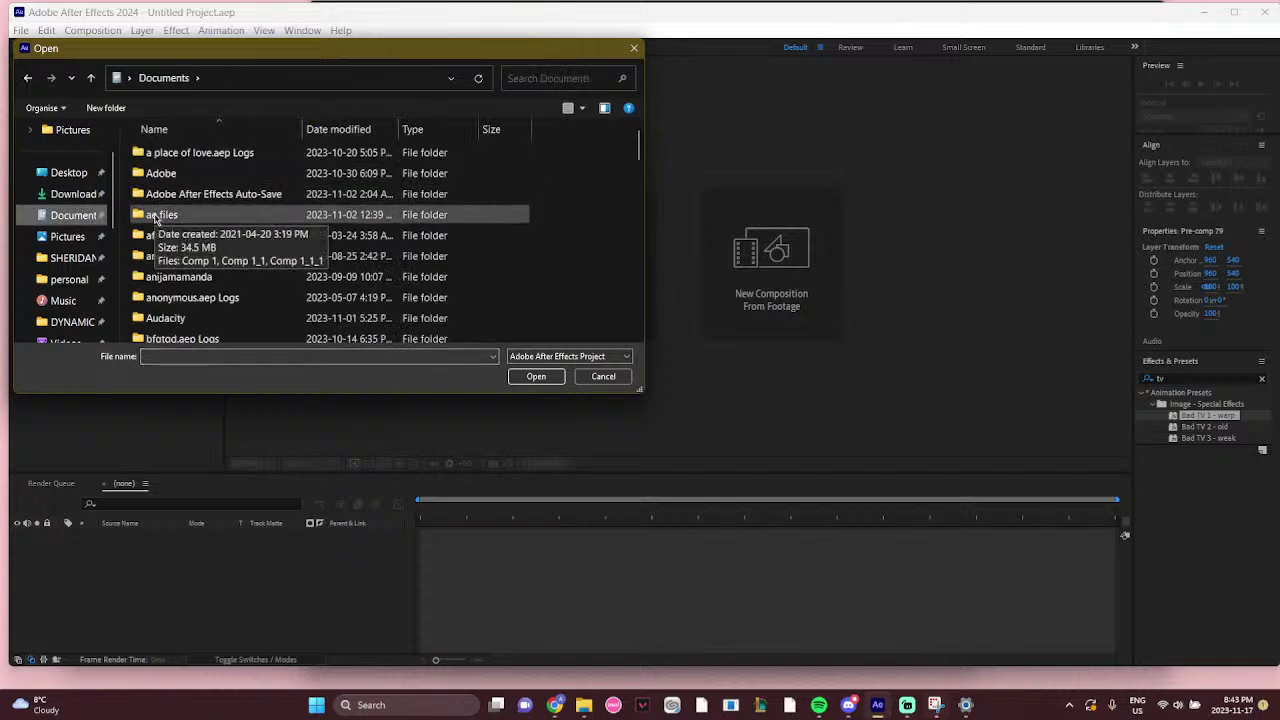
scroll(155, 218, down, 15)
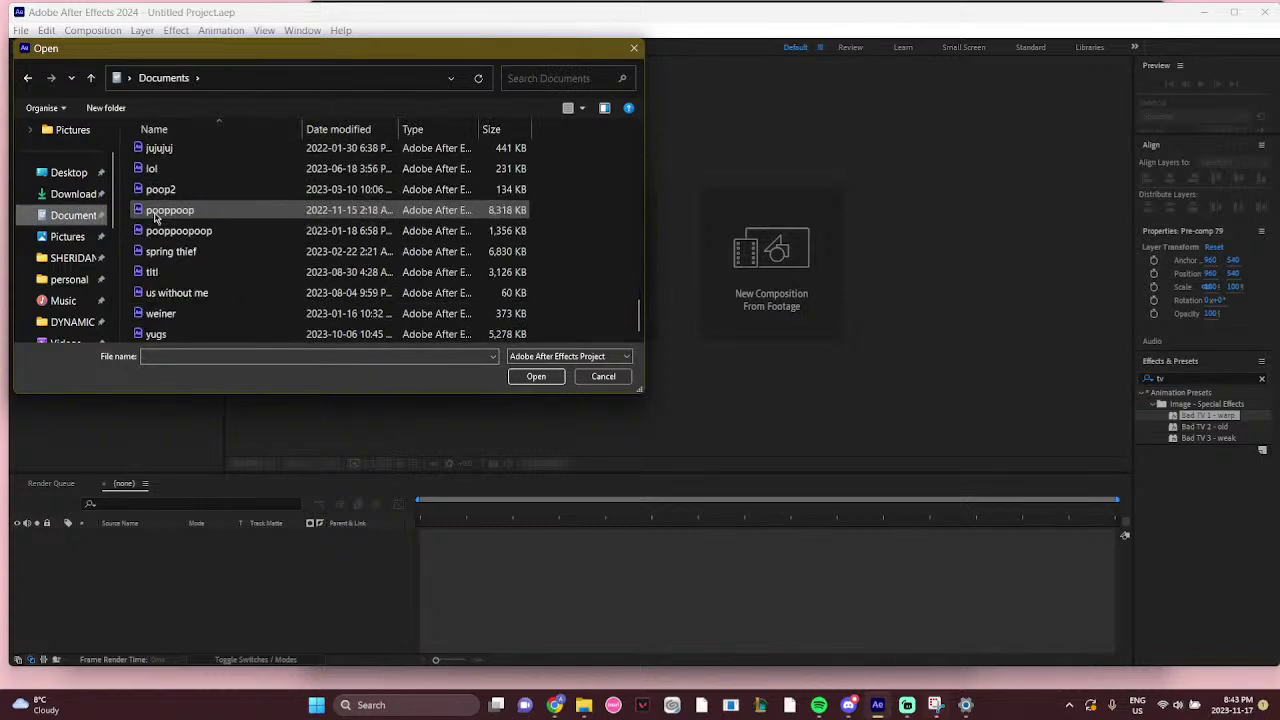
double_click(200, 251)
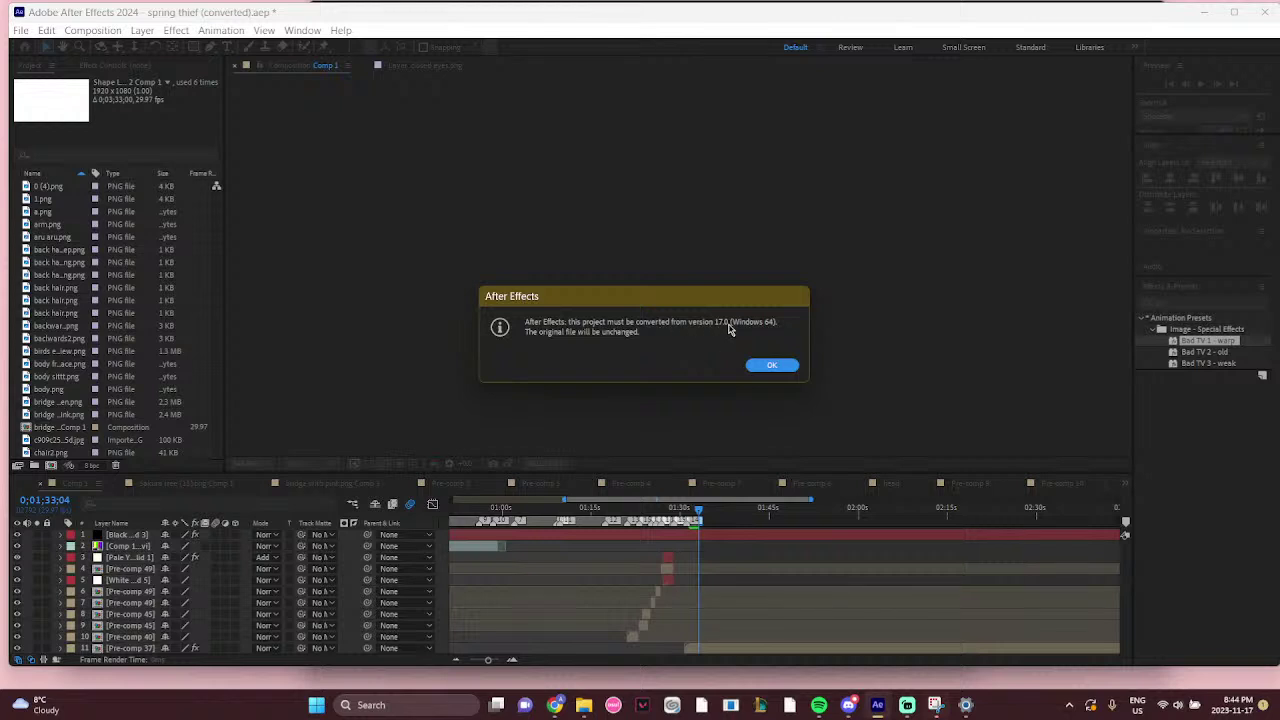
click(772, 367)
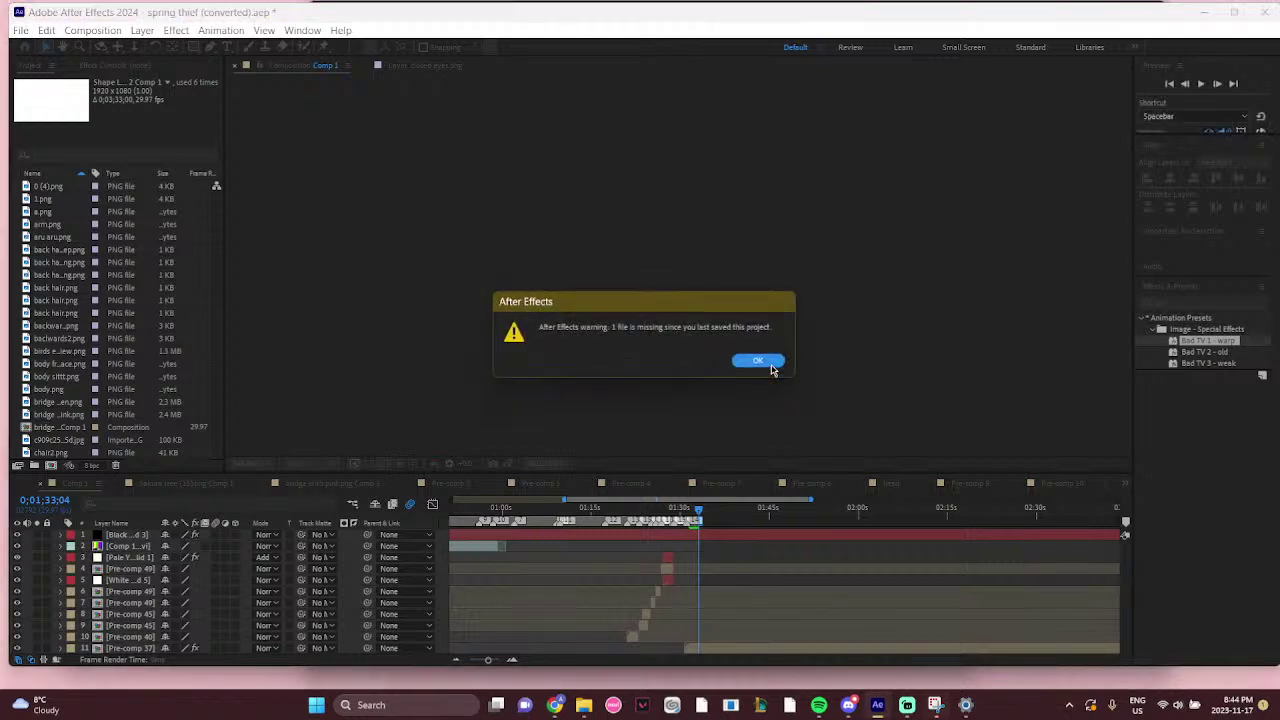
click(758, 361)
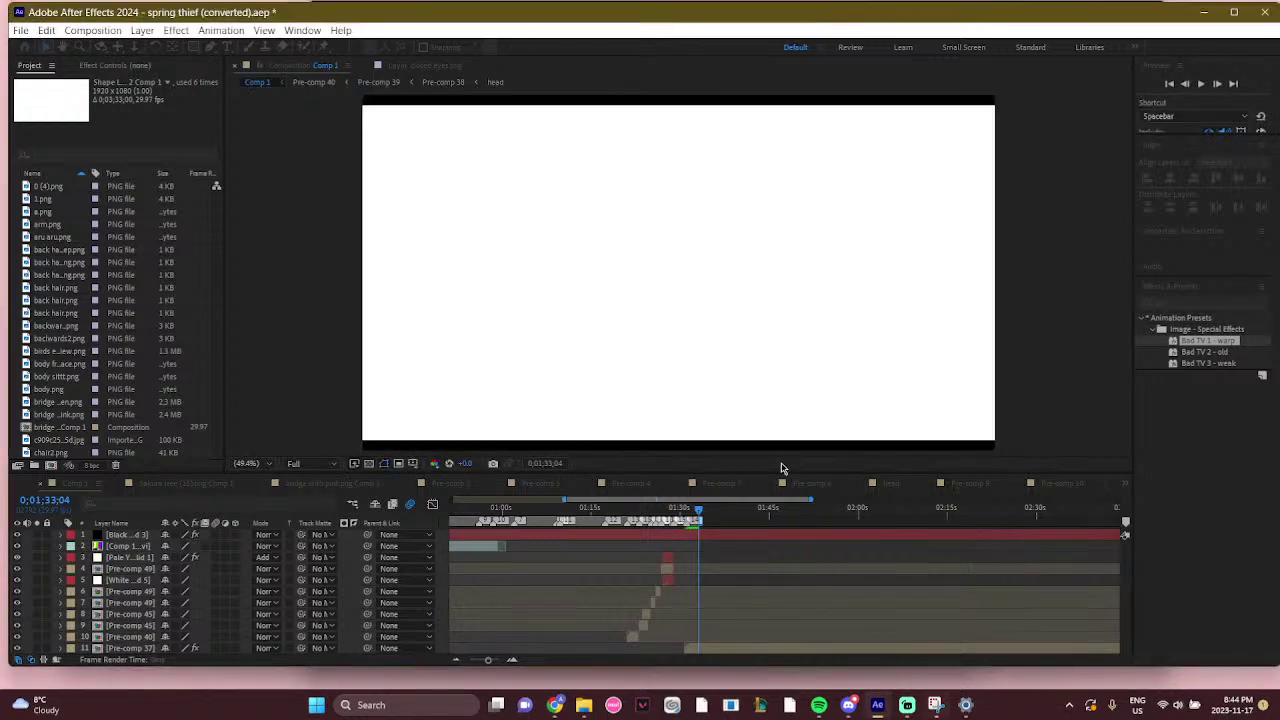
View Comp 1 at 0;01;15;08 and 0;00;10;10, look through its layers, and toggle the Comp 1 .avi layer's visibility off and on
click(591, 508)
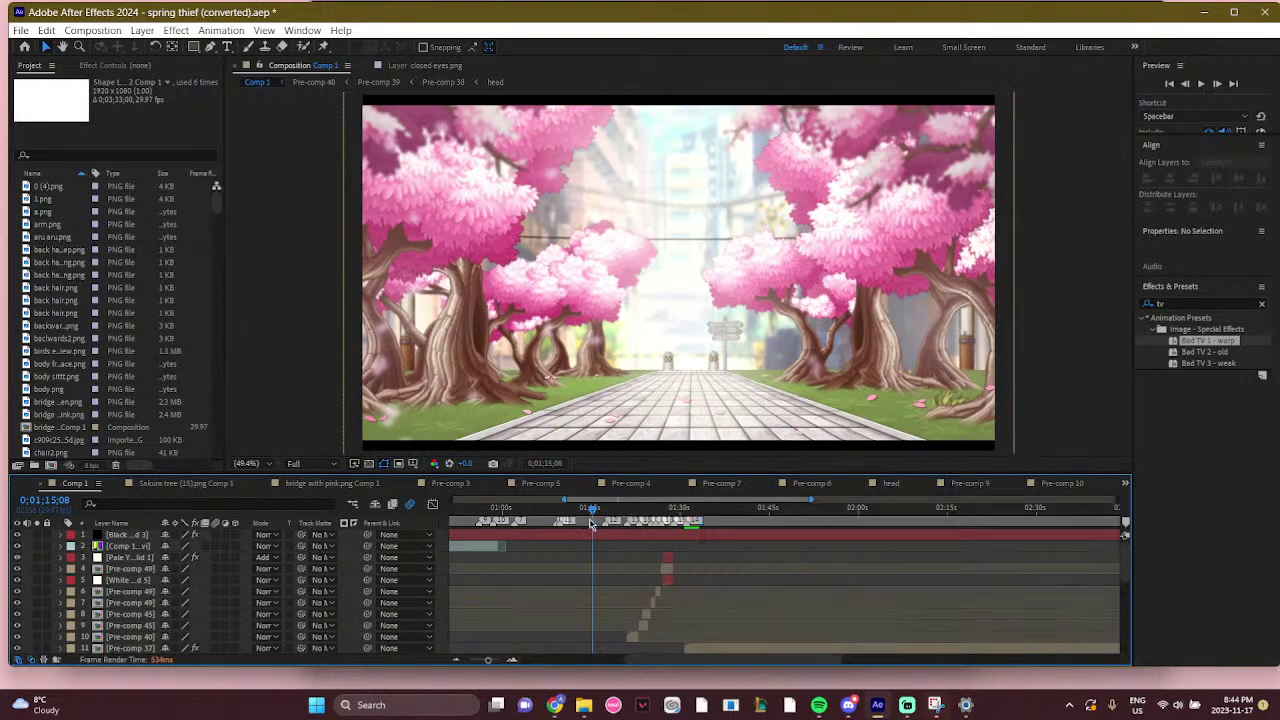
drag(685, 664, 525, 660)
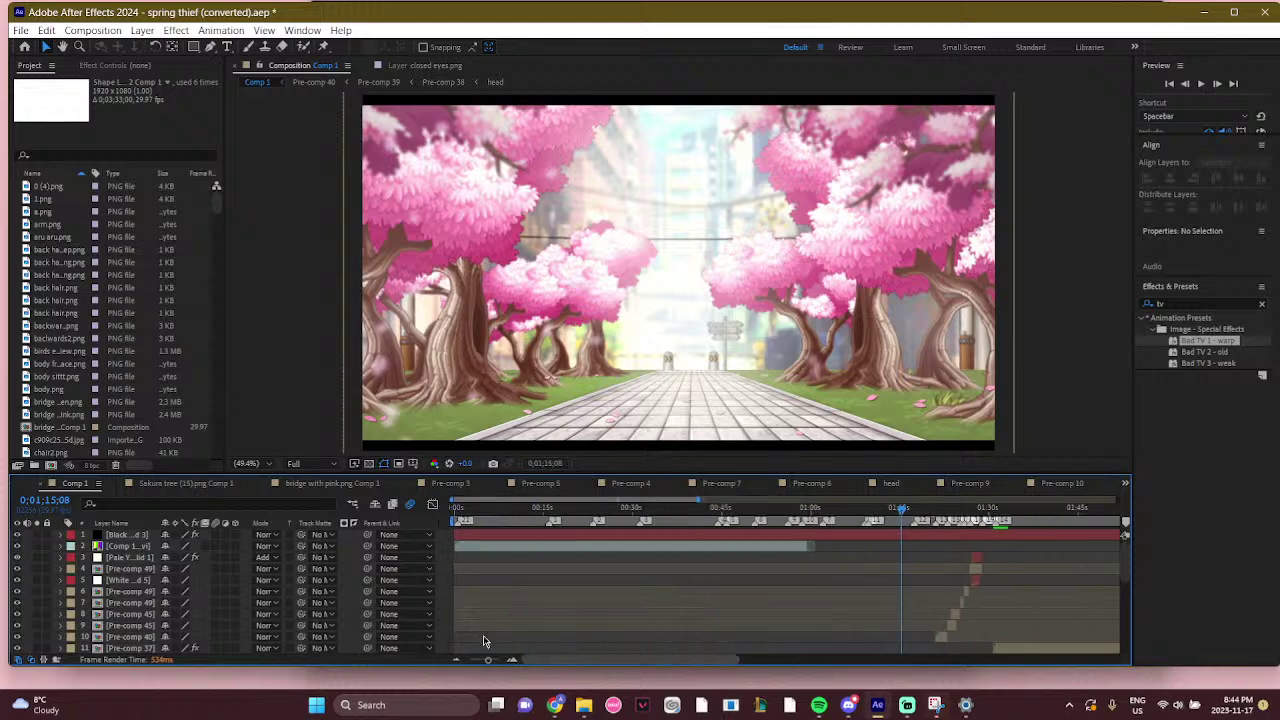
click(515, 508)
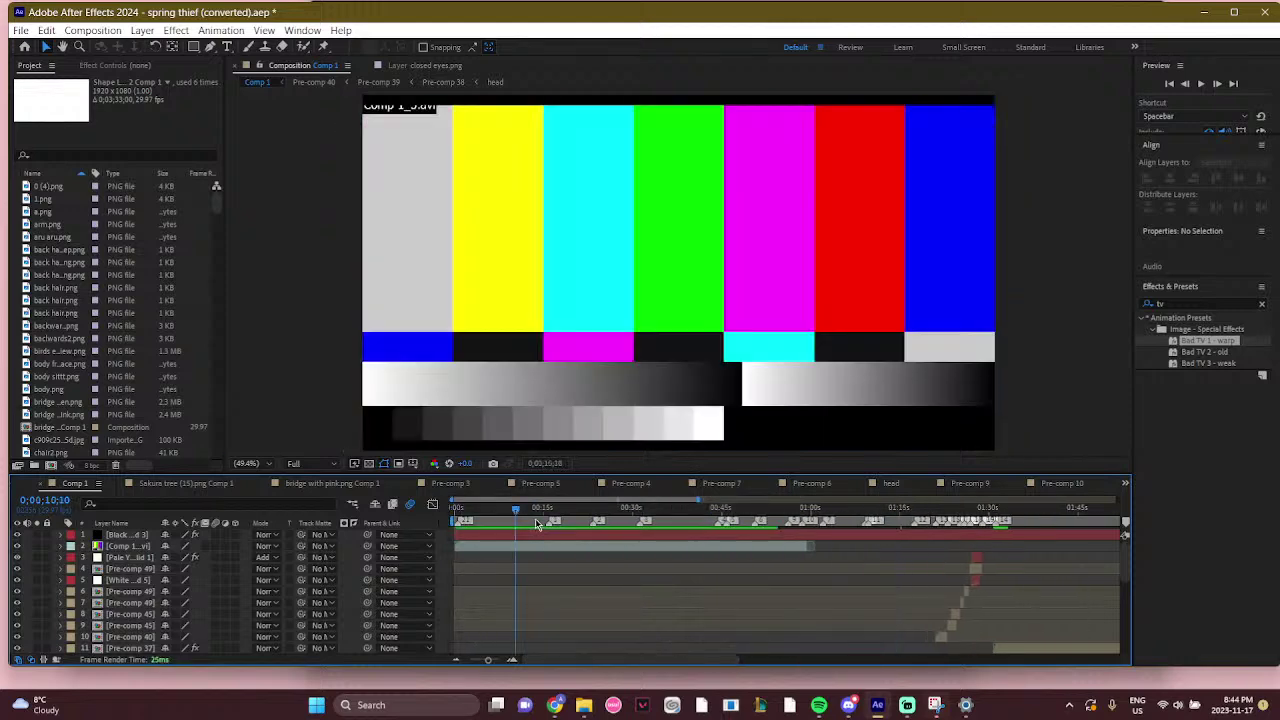
scroll(545, 535, down, 5)
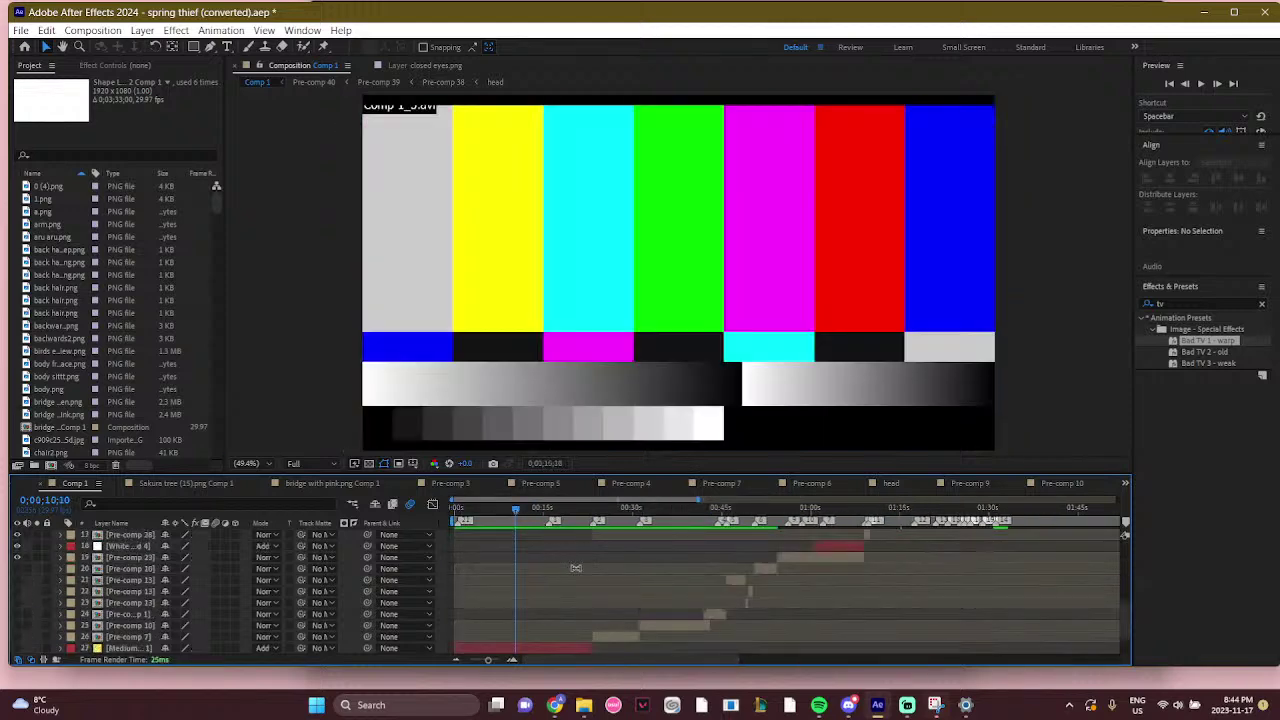
scroll(576, 567, down, 5)
scroll(577, 567, up, 10)
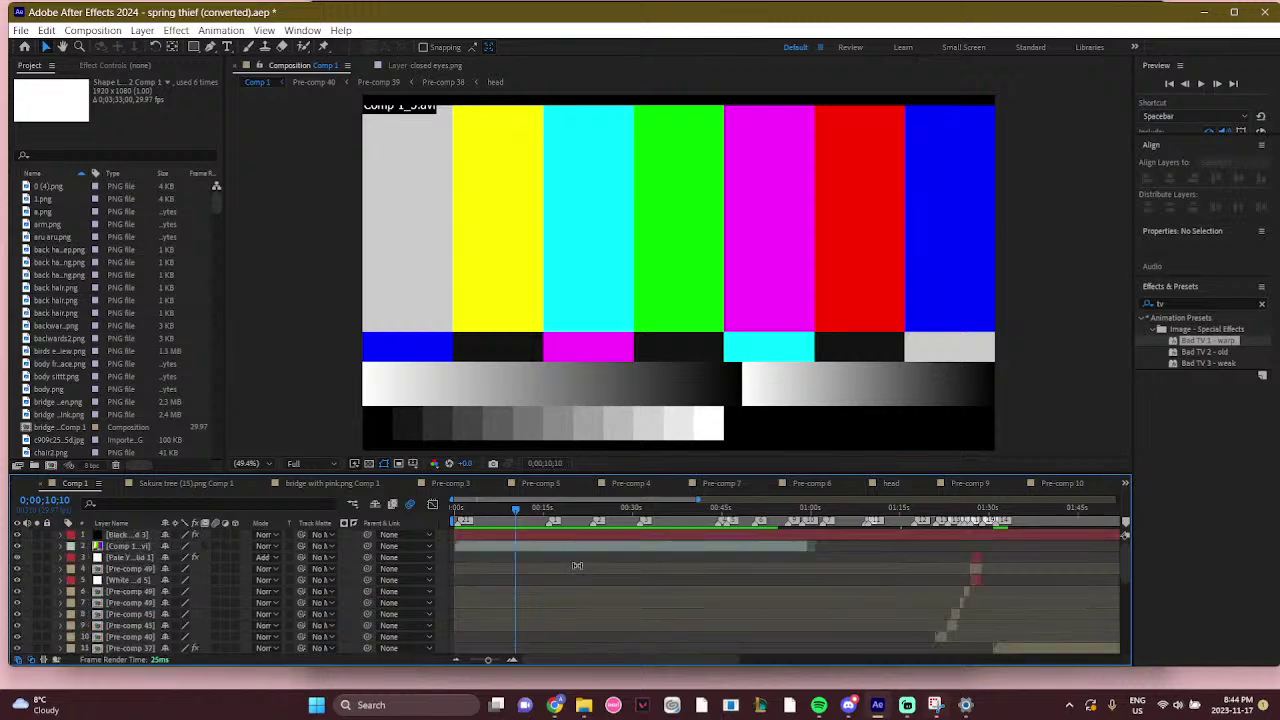
click(16, 546)
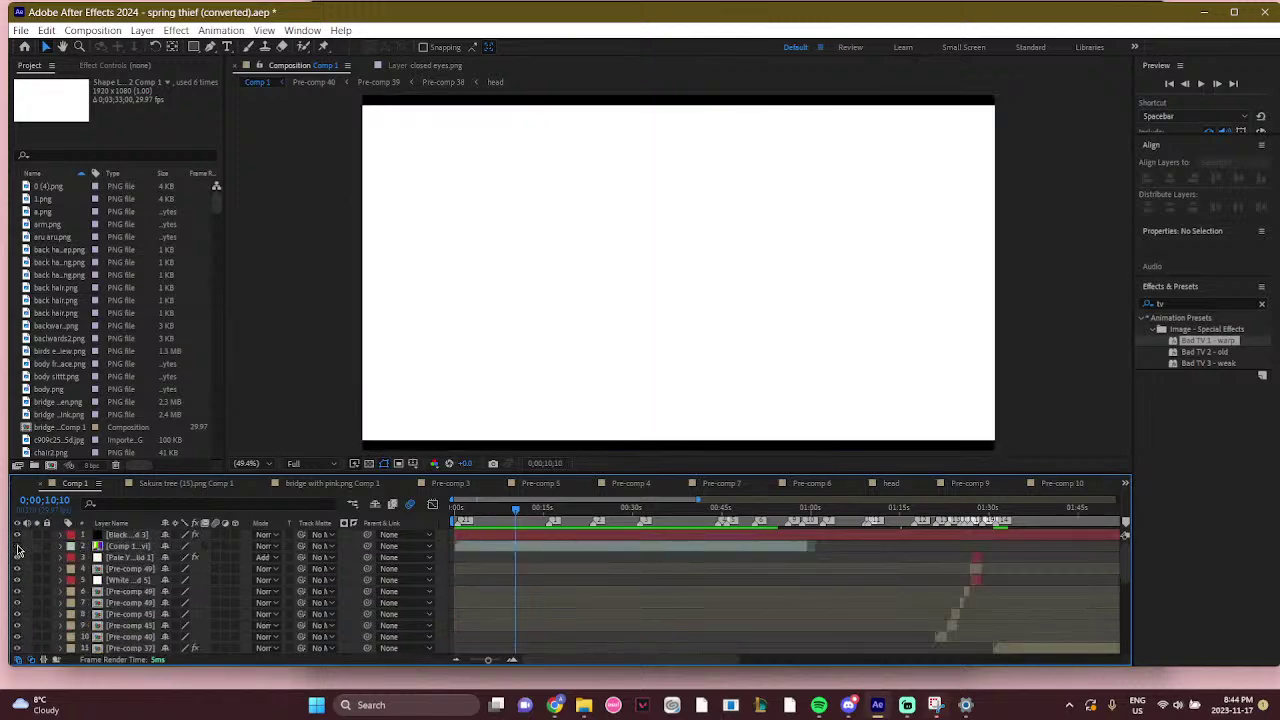
click(16, 546)
Scrub Comp 1 to 0;01;03;09, check the .avi layer at 0;00;41;01, and move on to 0;01;06;25
drag(556, 510, 830, 571)
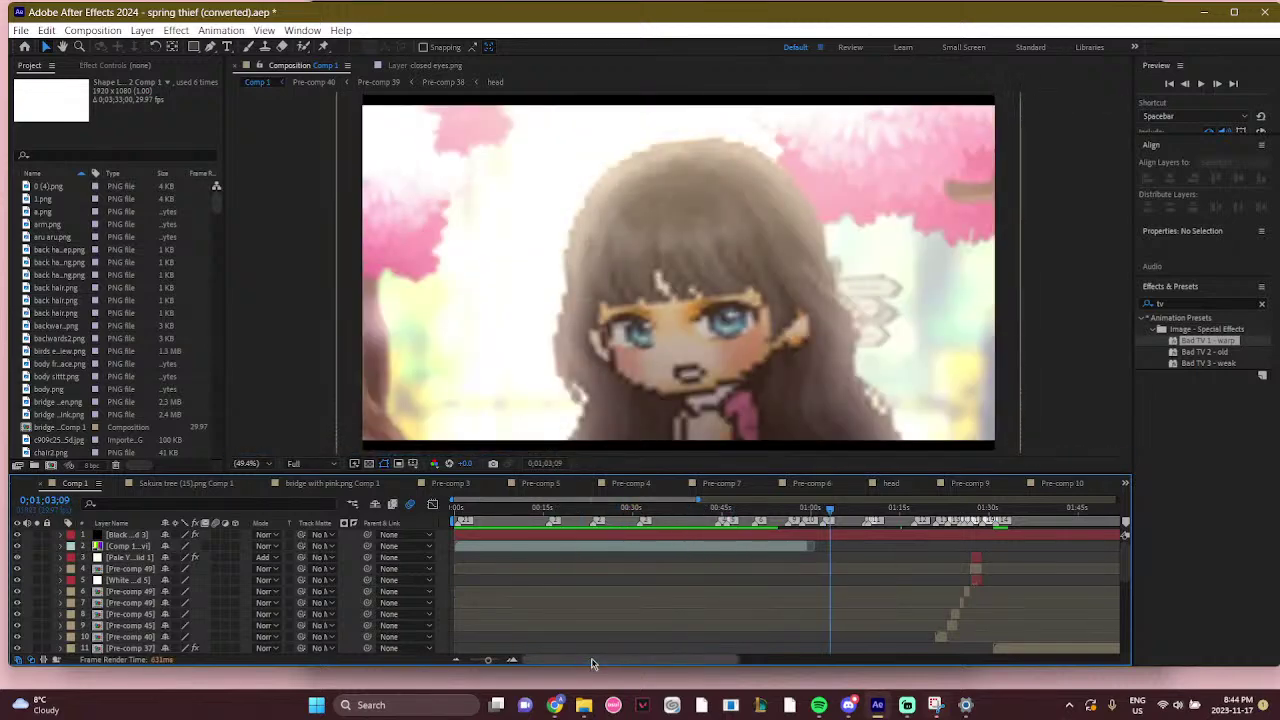
drag(591, 663, 641, 662)
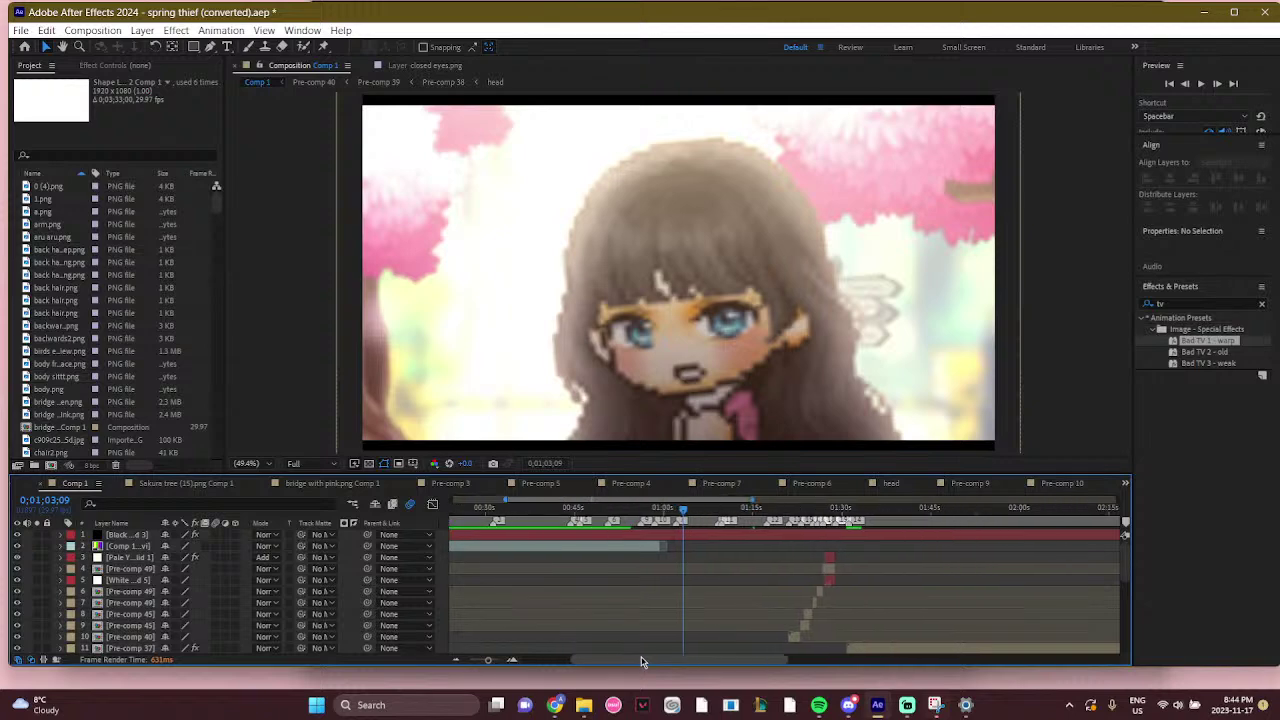
click(553, 512)
click(542, 553)
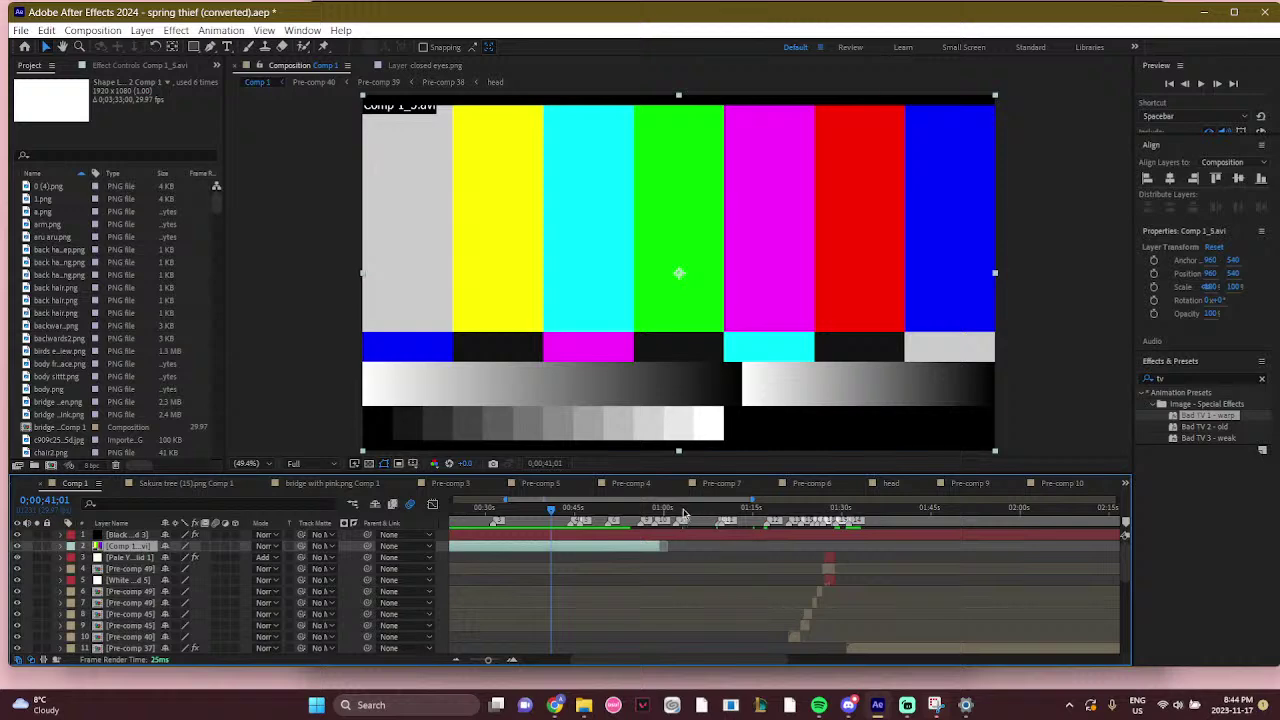
drag(664, 512, 704, 518)
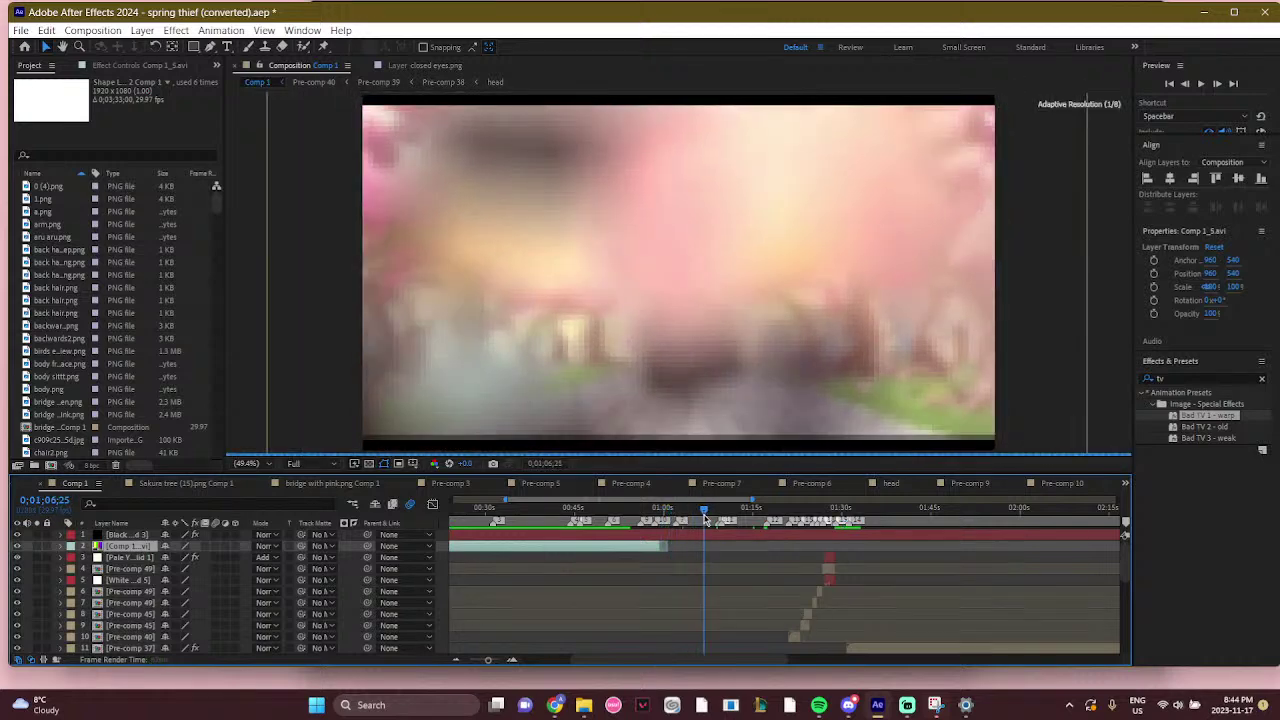
View Comp 1's scenes at 0;01;10;19, 0;01;15;01 and 0;01;18;15
scroll(781, 560, down, 3)
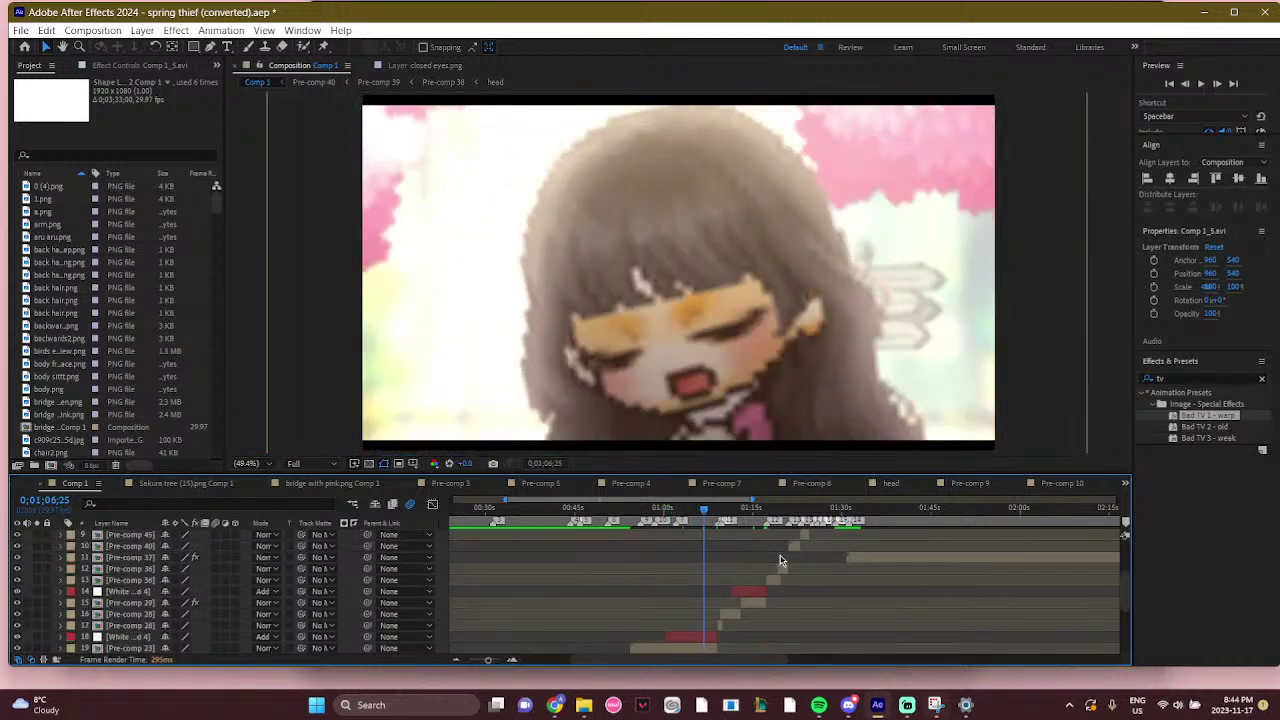
click(727, 511)
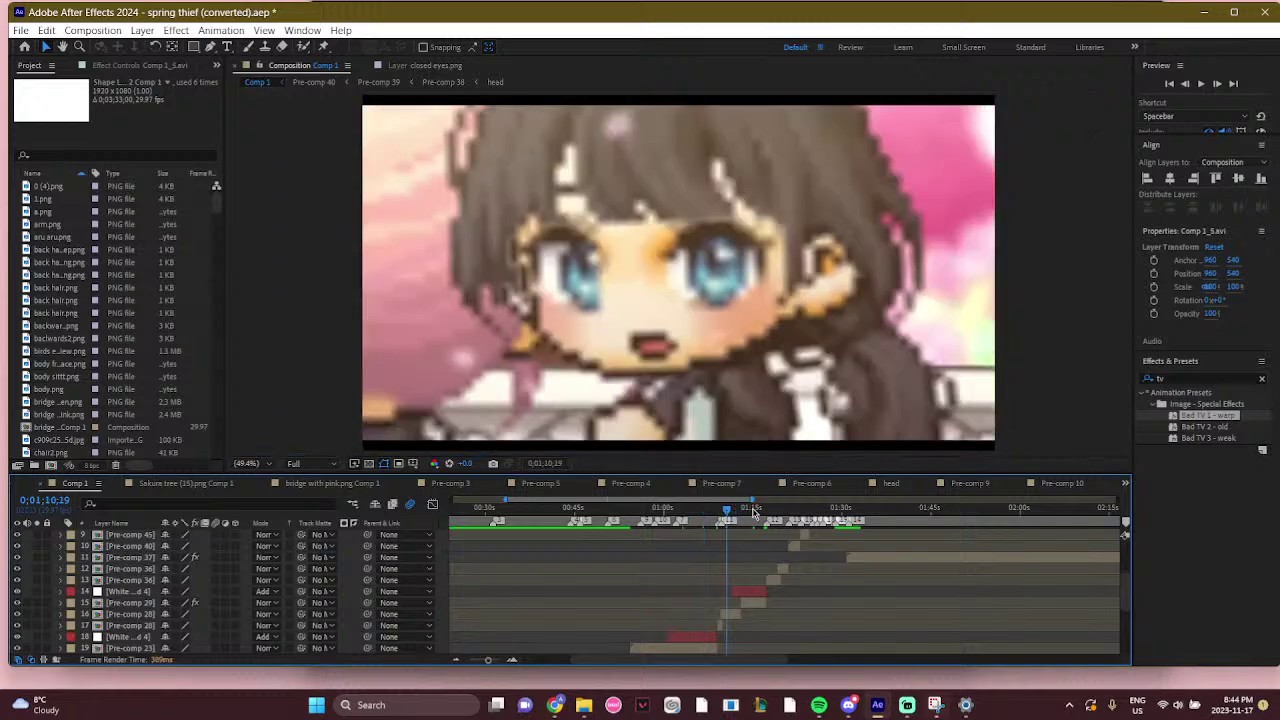
click(754, 511)
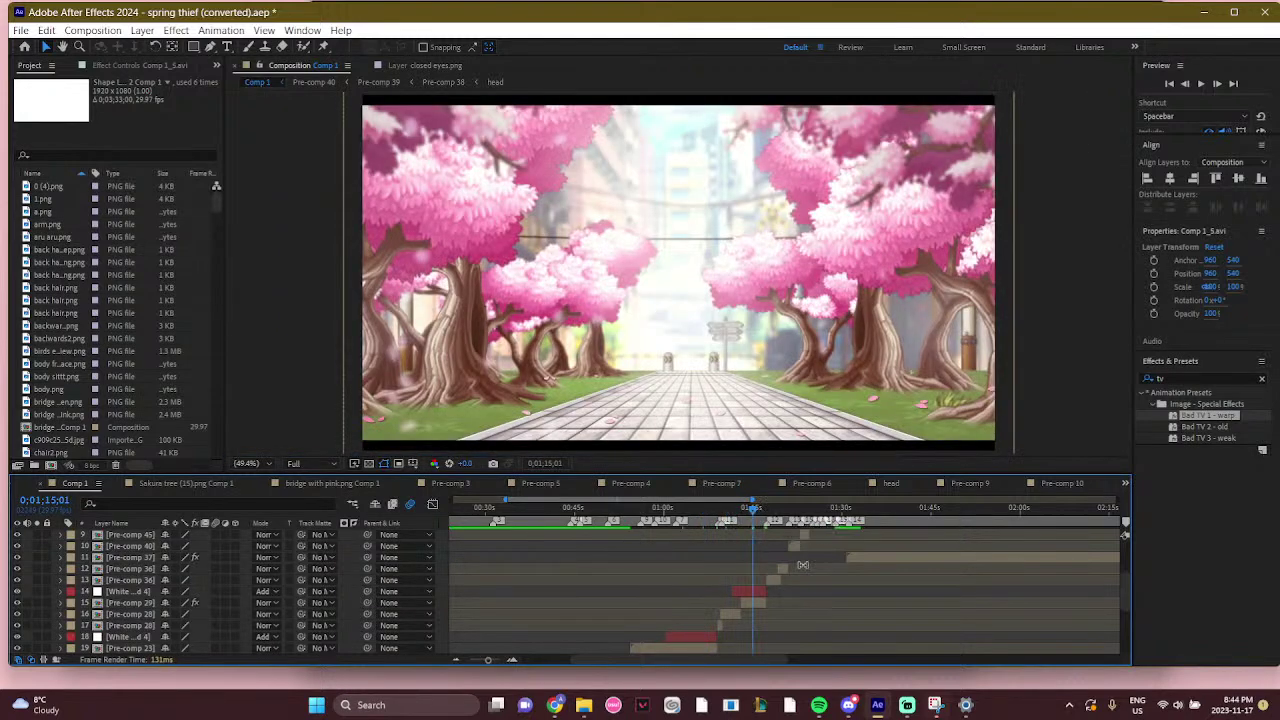
scroll(760, 560, up, 2)
click(772, 512)
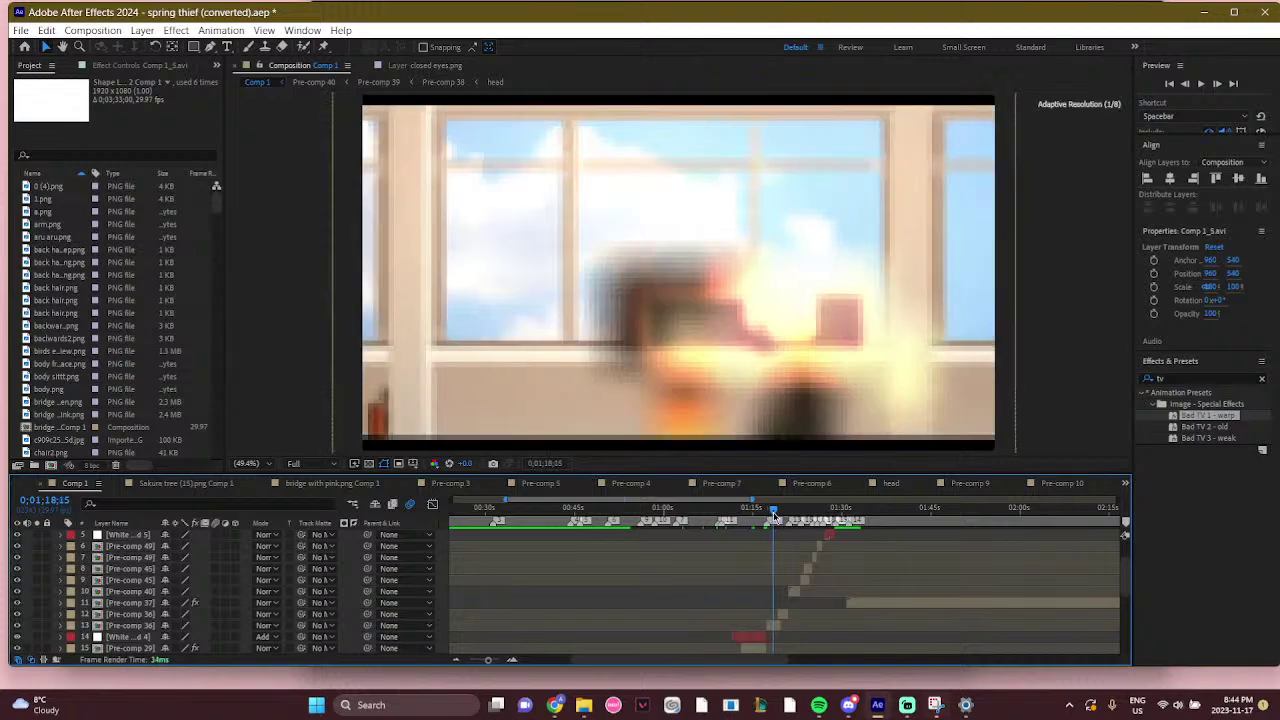
click(774, 512)
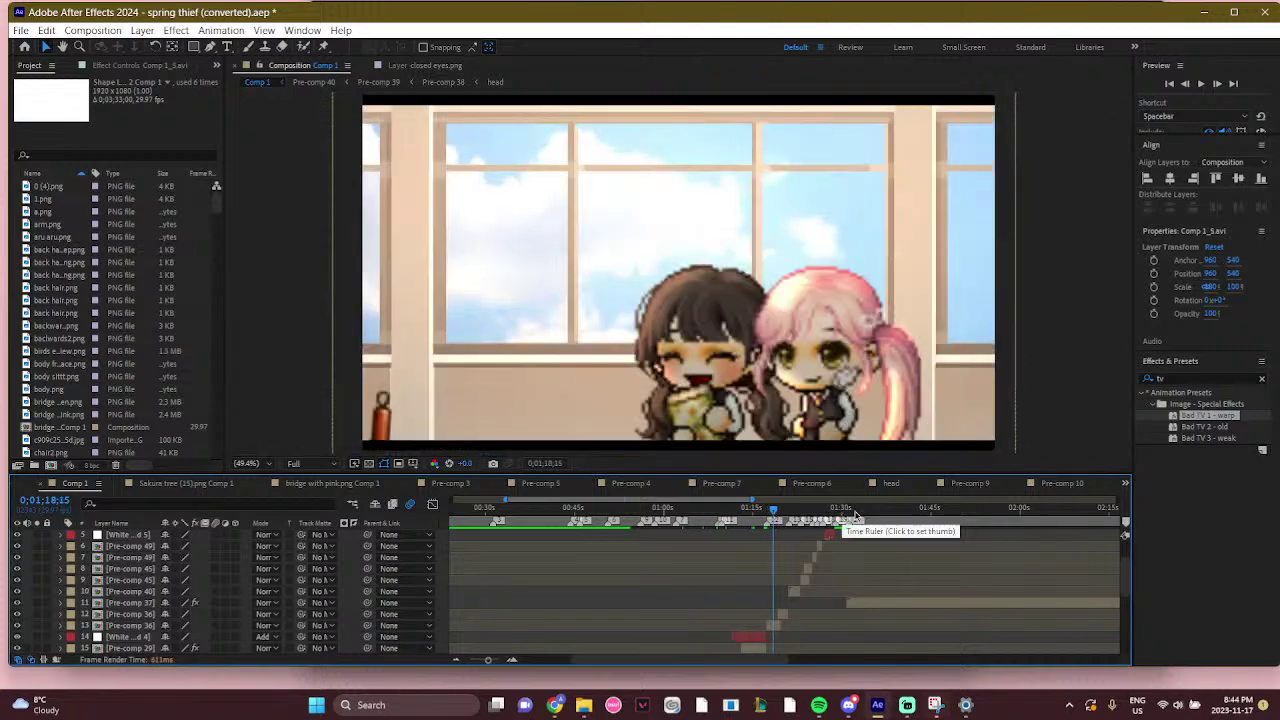
Step through the following scenes of Comp 1 at 0;01;20;06, 0;01;22;13, 0;01;24;03 and 0;01;25;21
click(785, 511)
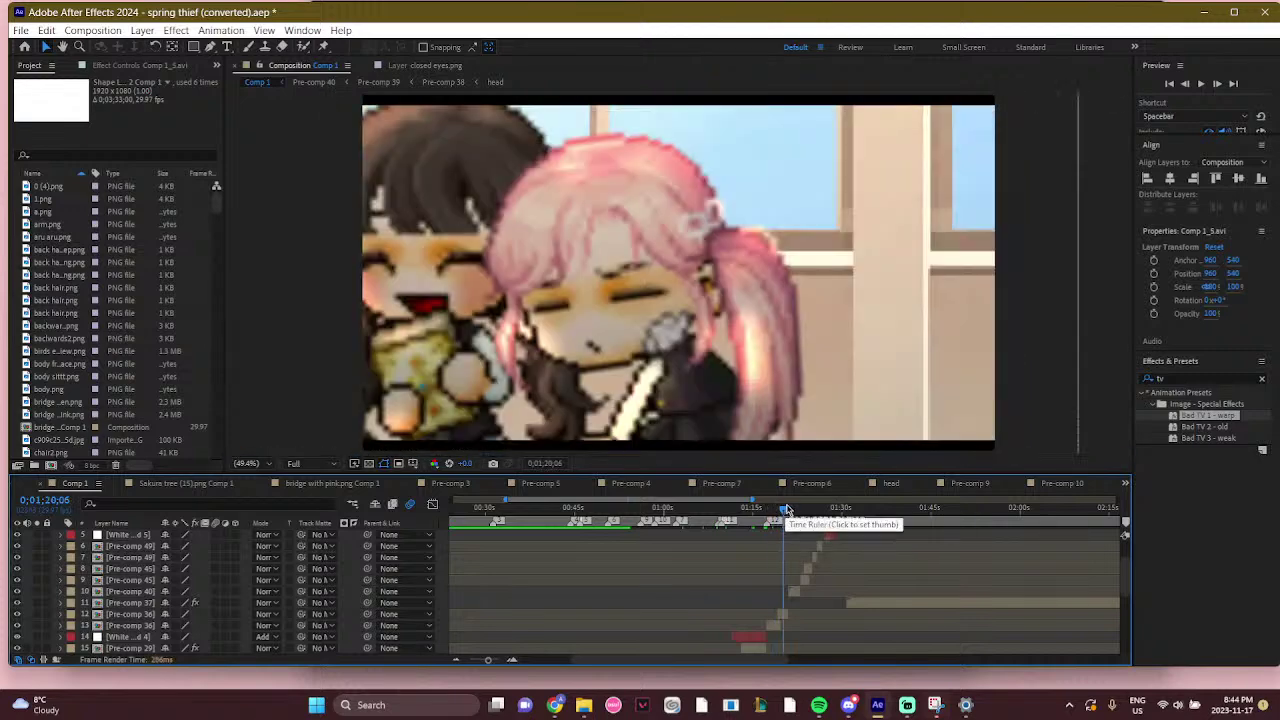
click(797, 511)
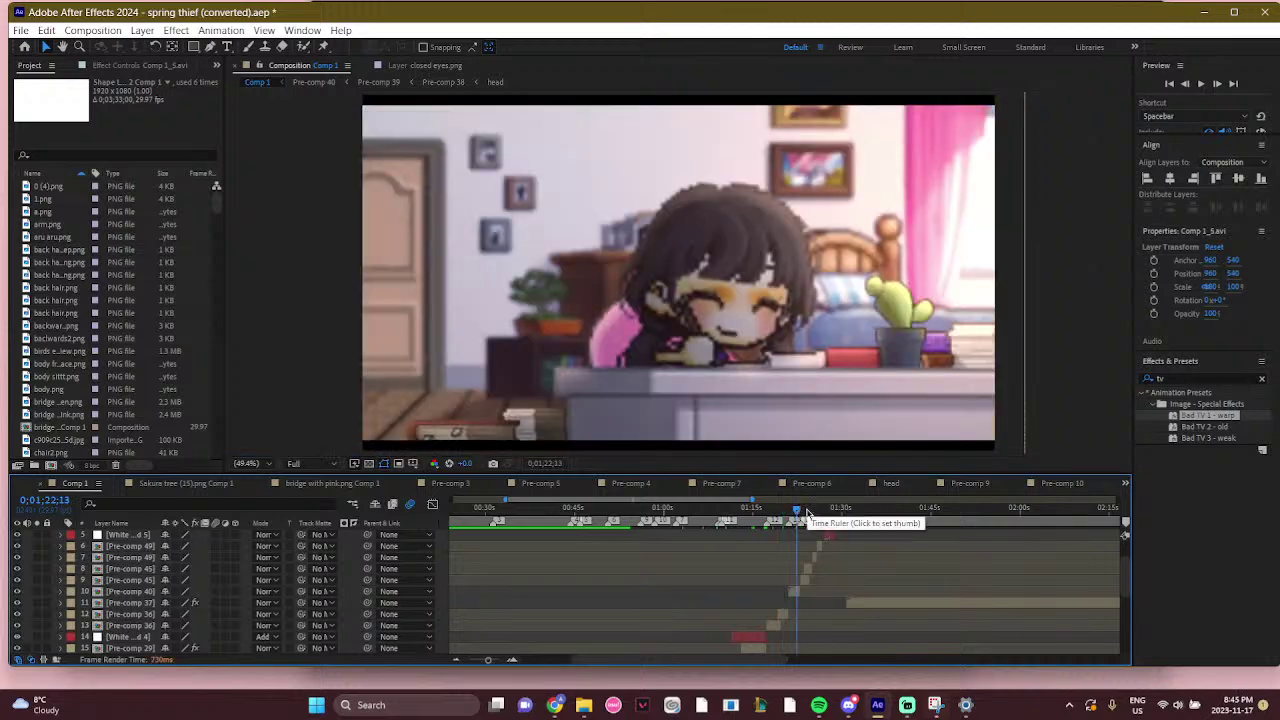
click(808, 512)
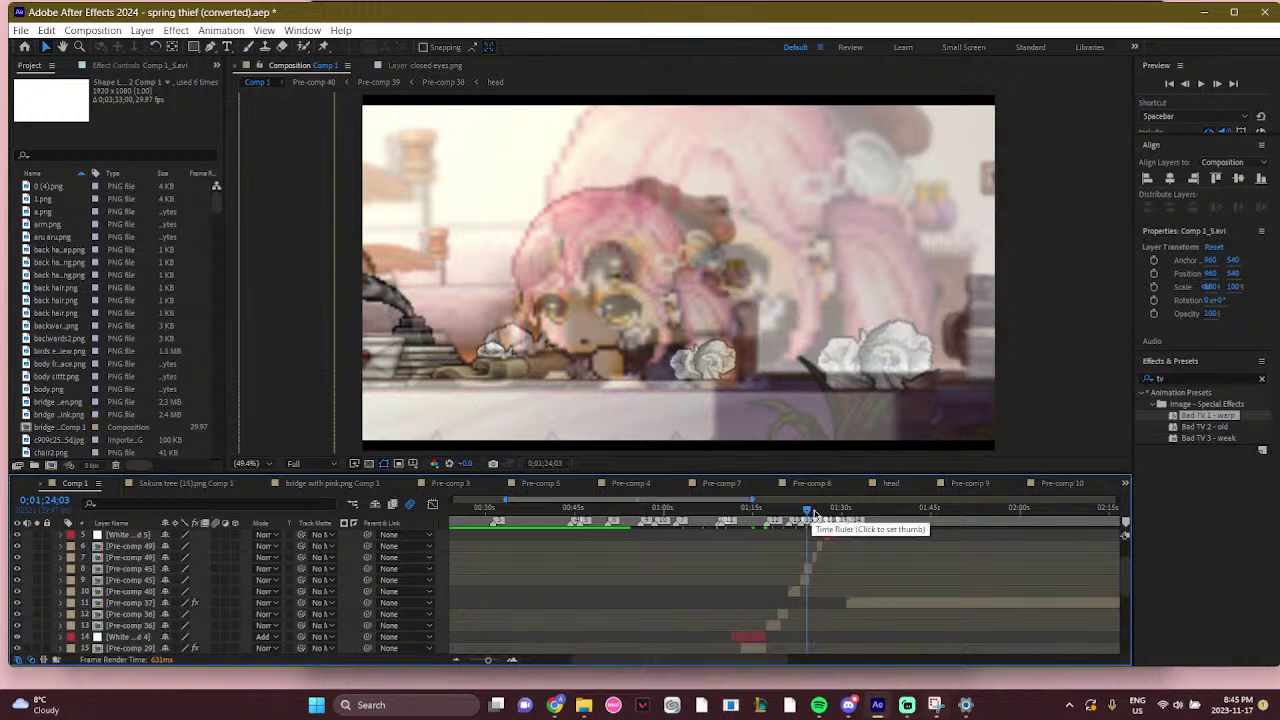
click(817, 511)
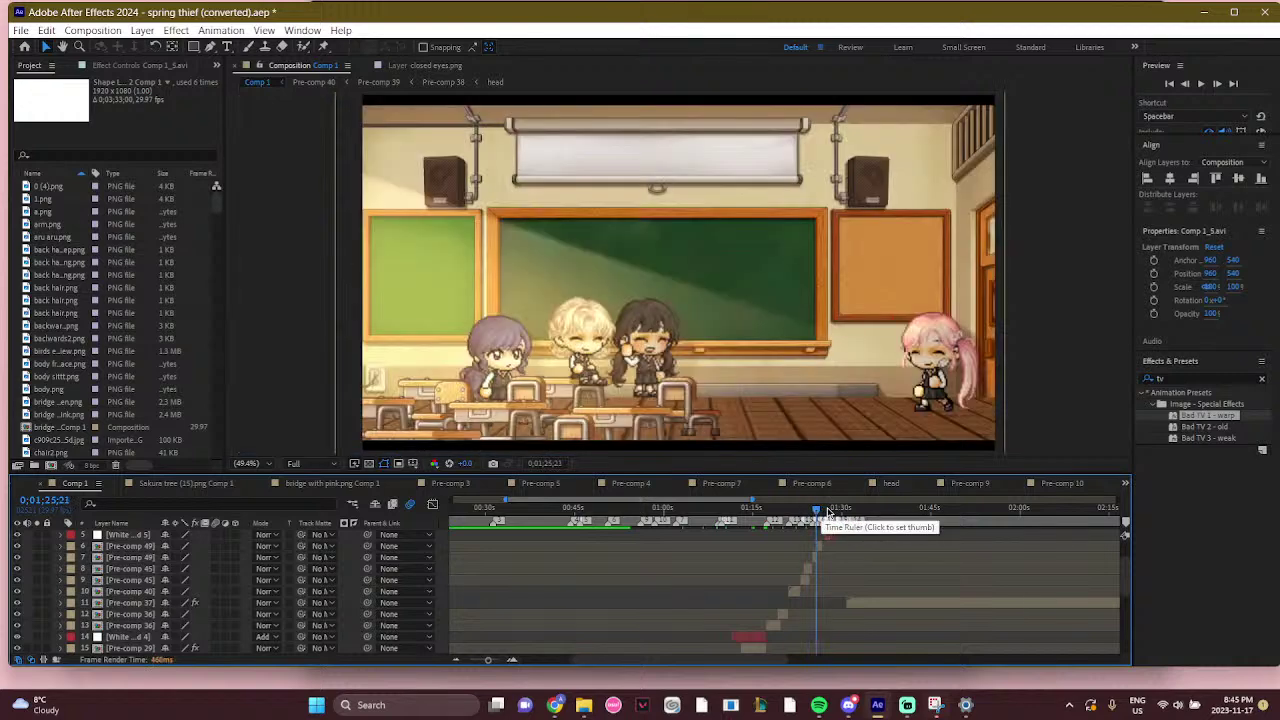
Show Comp 1's timeline in finer detail and view the classroom scene at 0;01;26;11 and 0;01;27;17
click(511, 659)
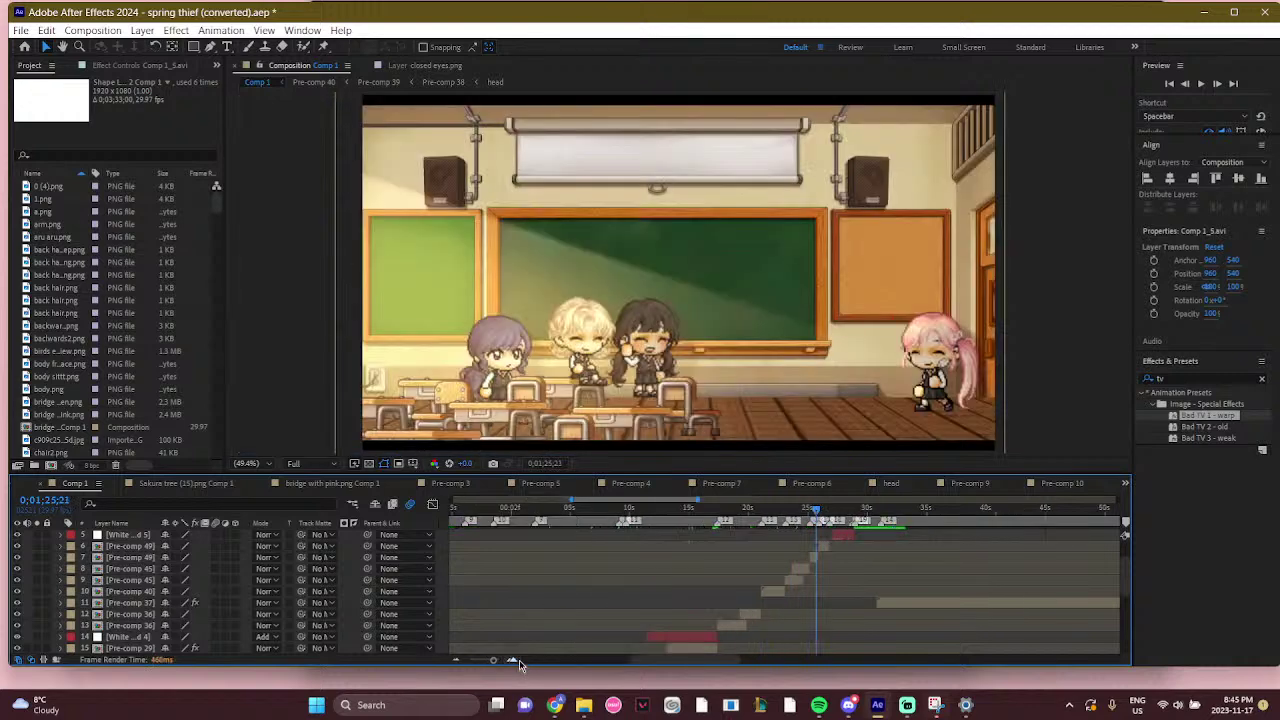
click(830, 512)
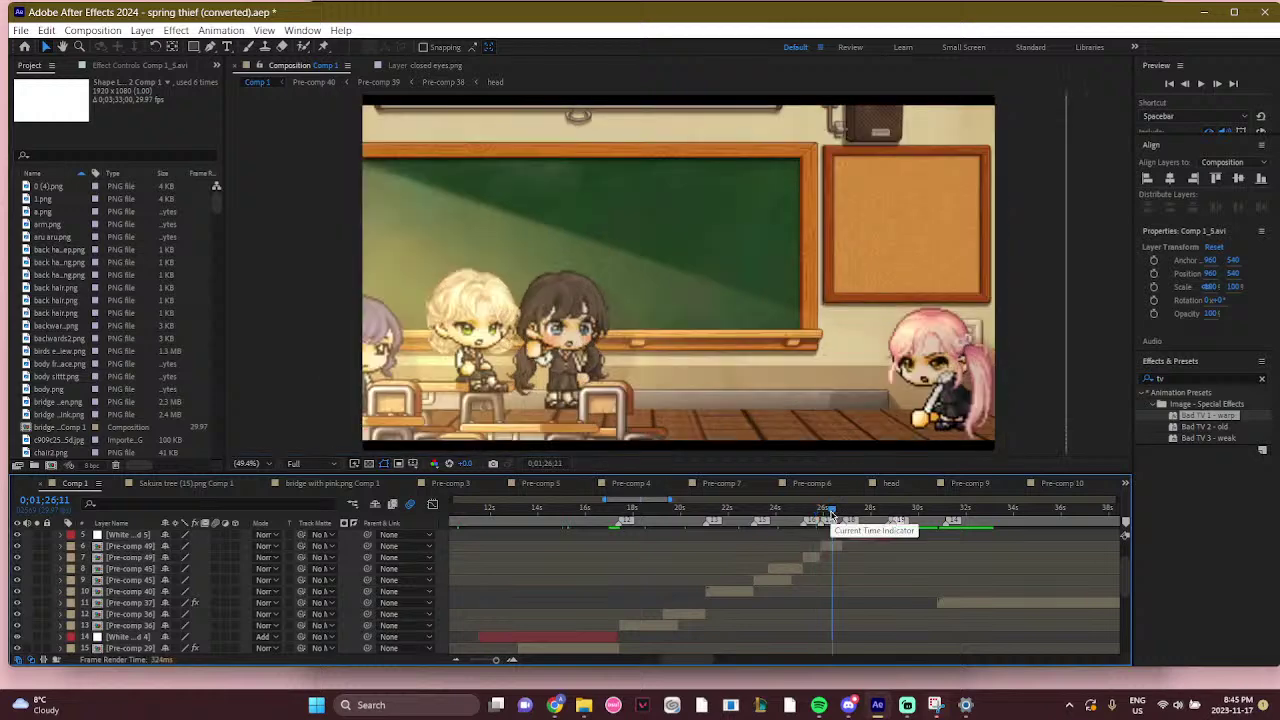
click(862, 514)
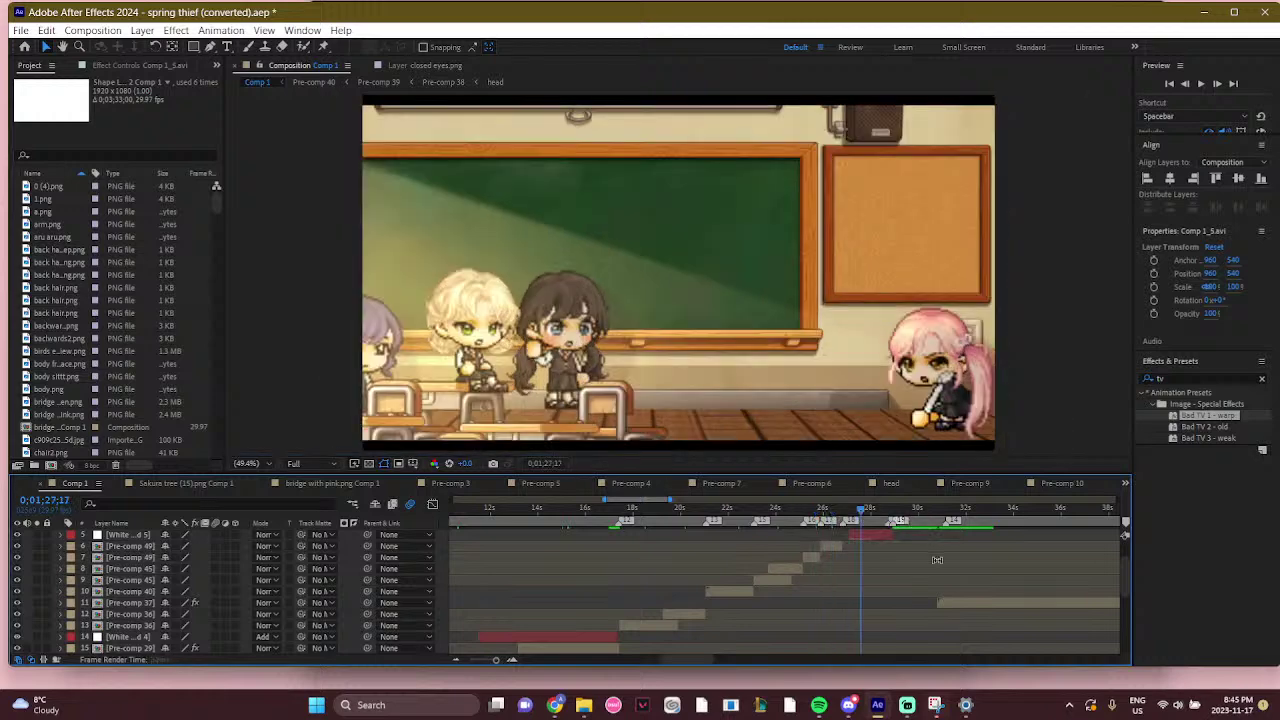
scroll(933, 568, up, 2)
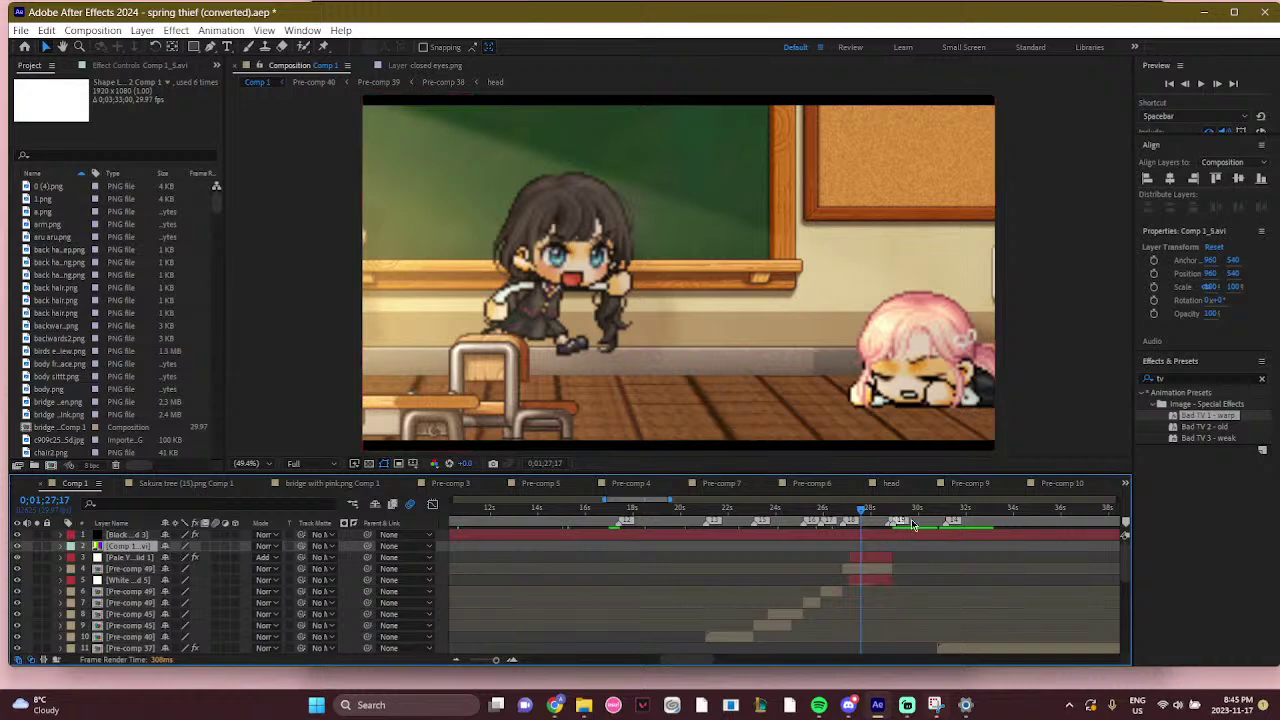
Play Comp 1 from 0;01;31;01 to 0;01;36;07 and look through its layer stack
click(942, 514)
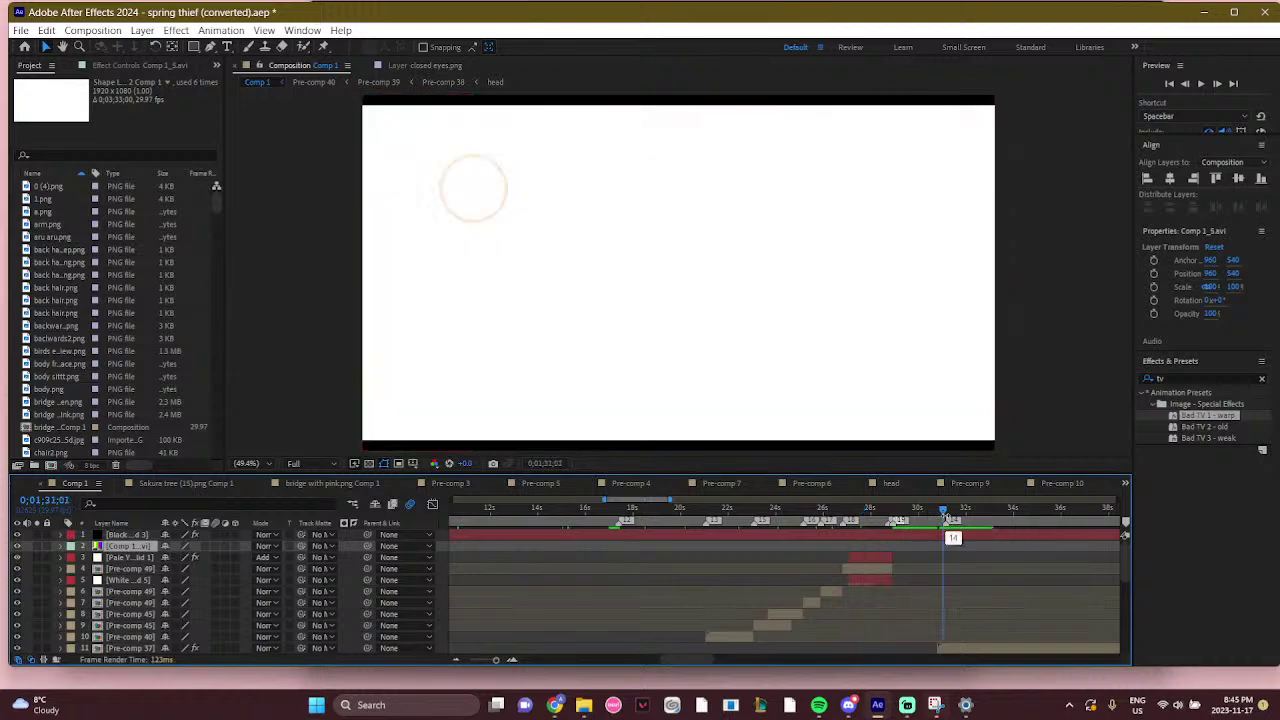
key(space)
scroll(941, 578, down, 5)
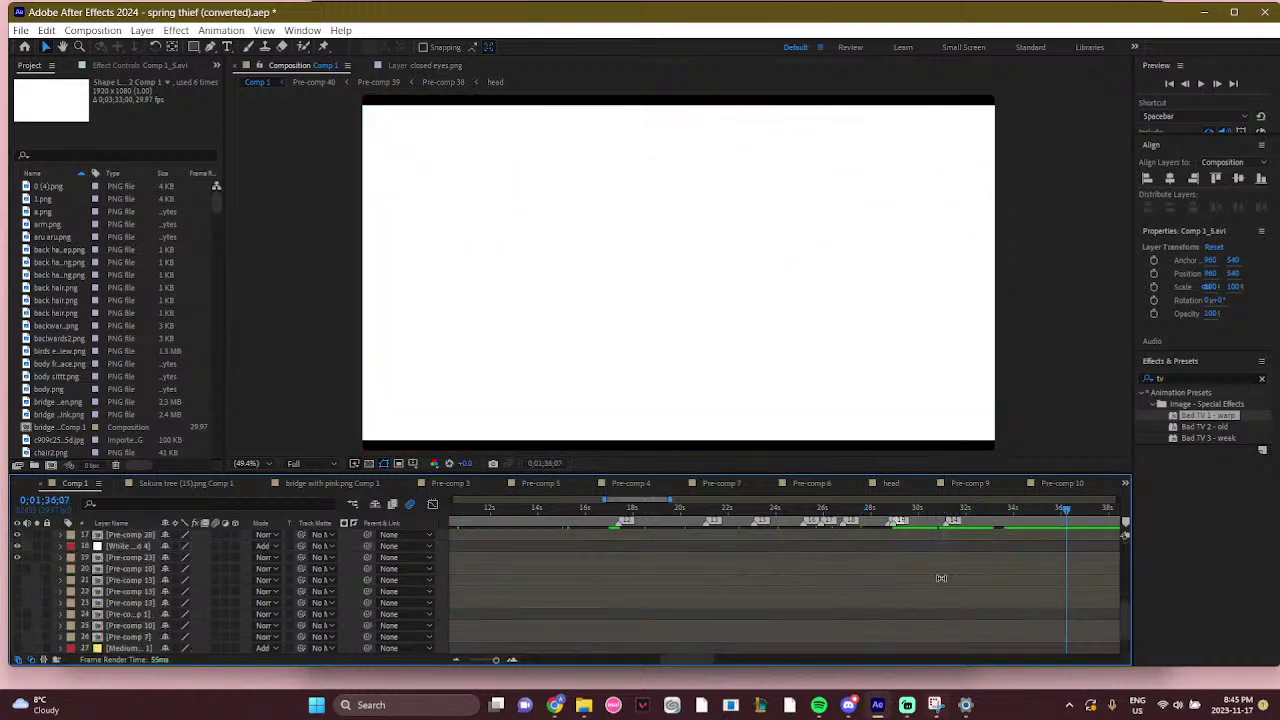
scroll(808, 594, up, 5)
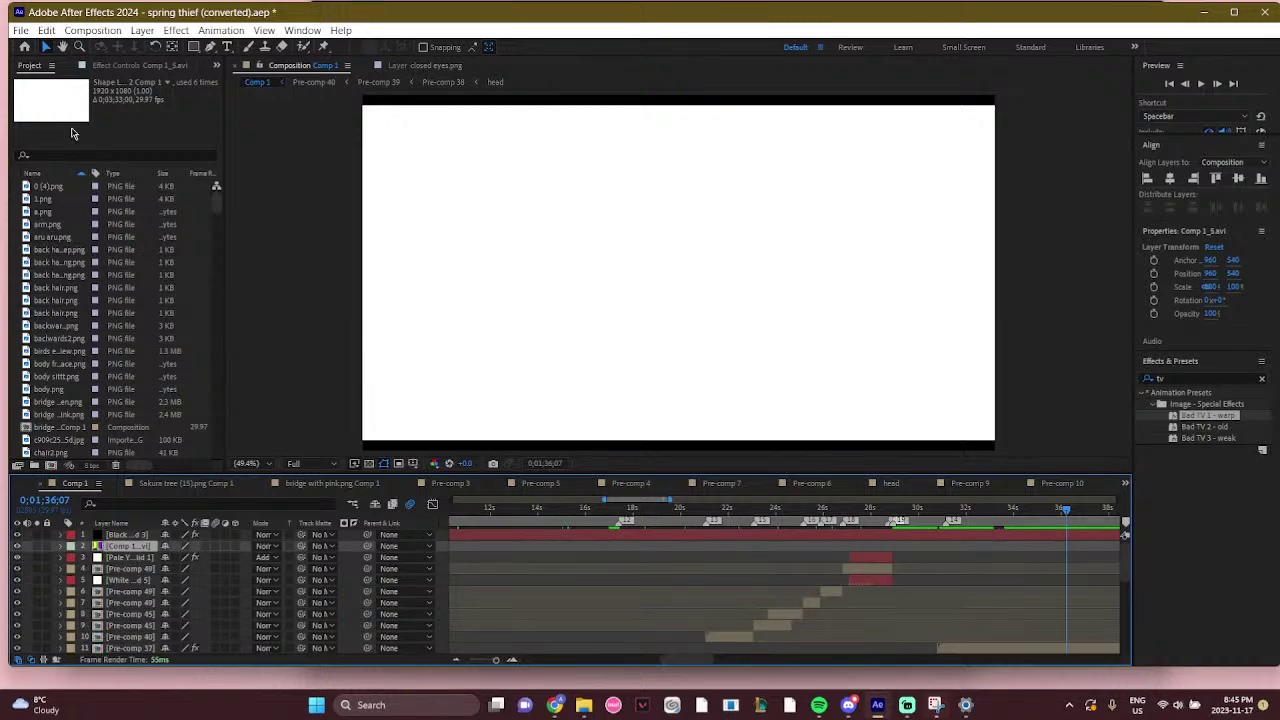
Leave the spring thief project and look through the Documents folder for another After Effects project to open
click(20, 30)
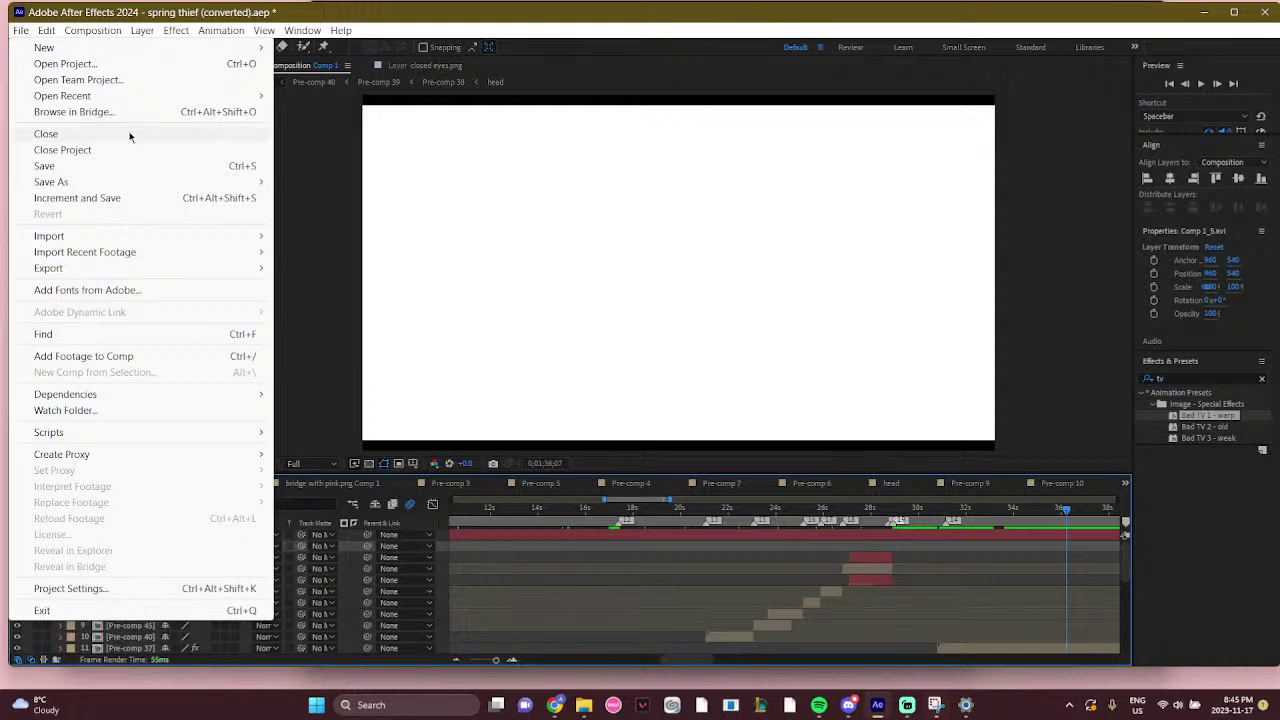
click(88, 64)
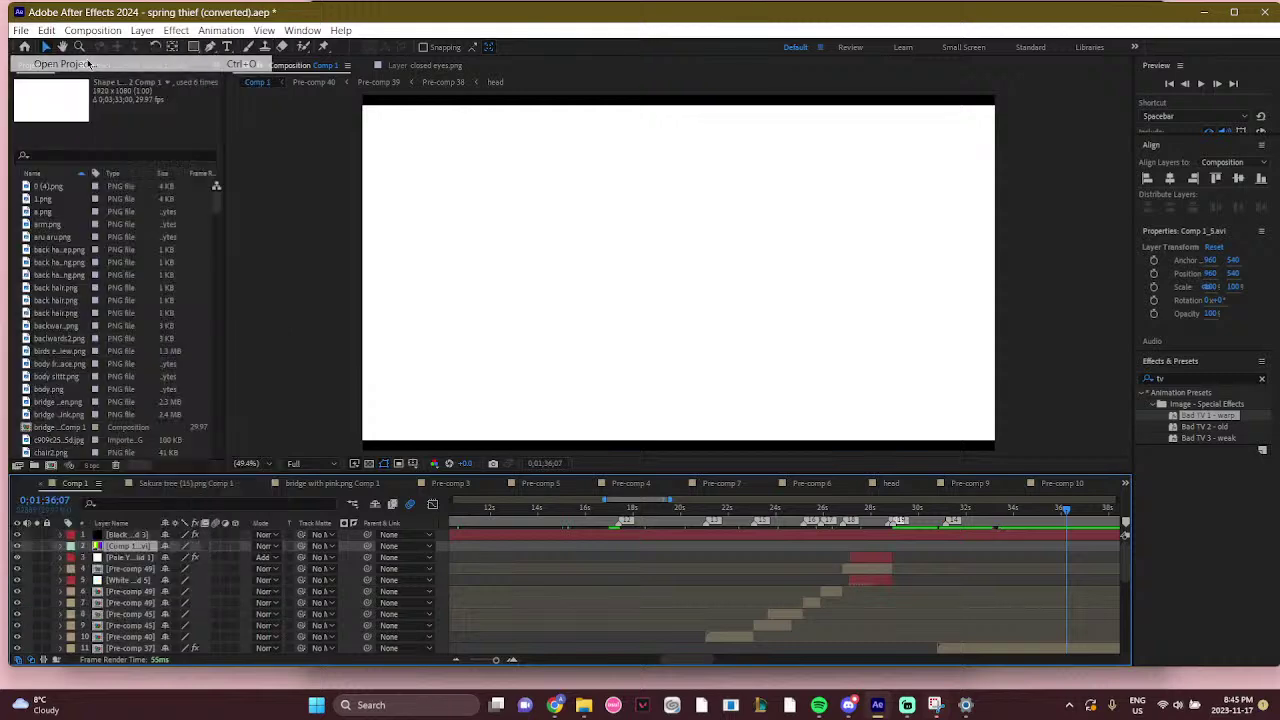
click(679, 362)
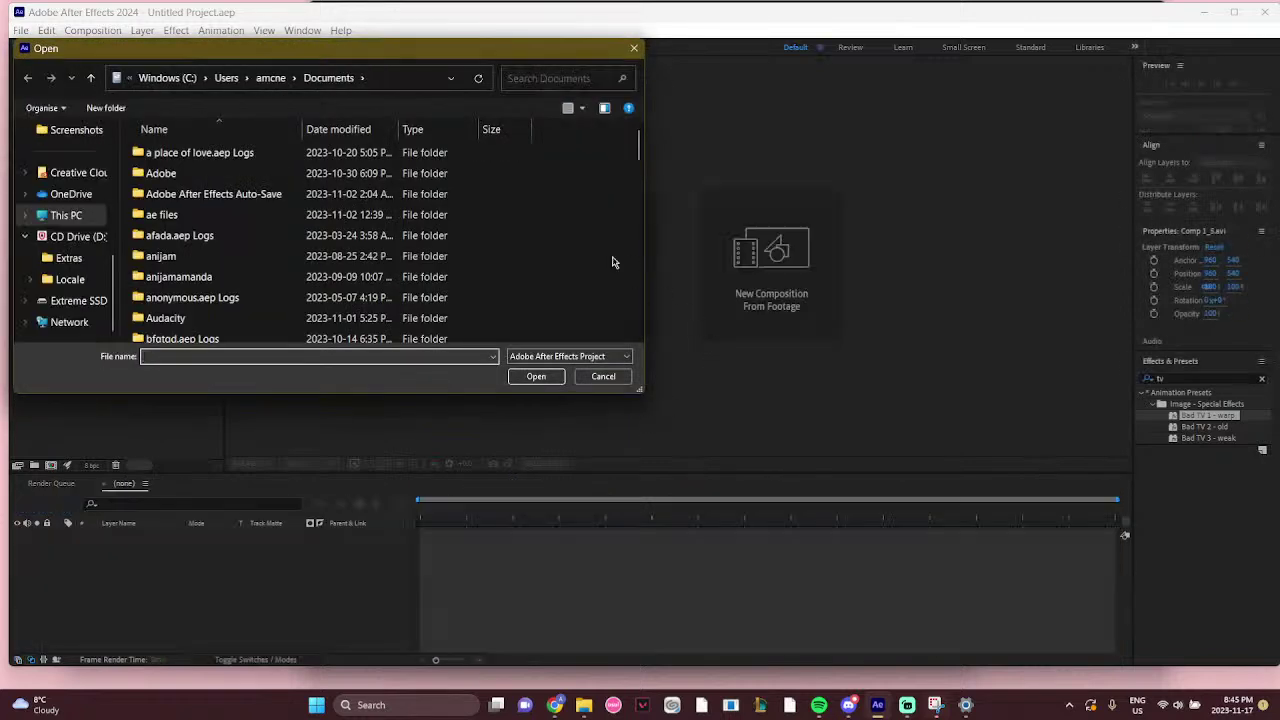
scroll(614, 257, down, 10)
scroll(508, 251, down, 5)
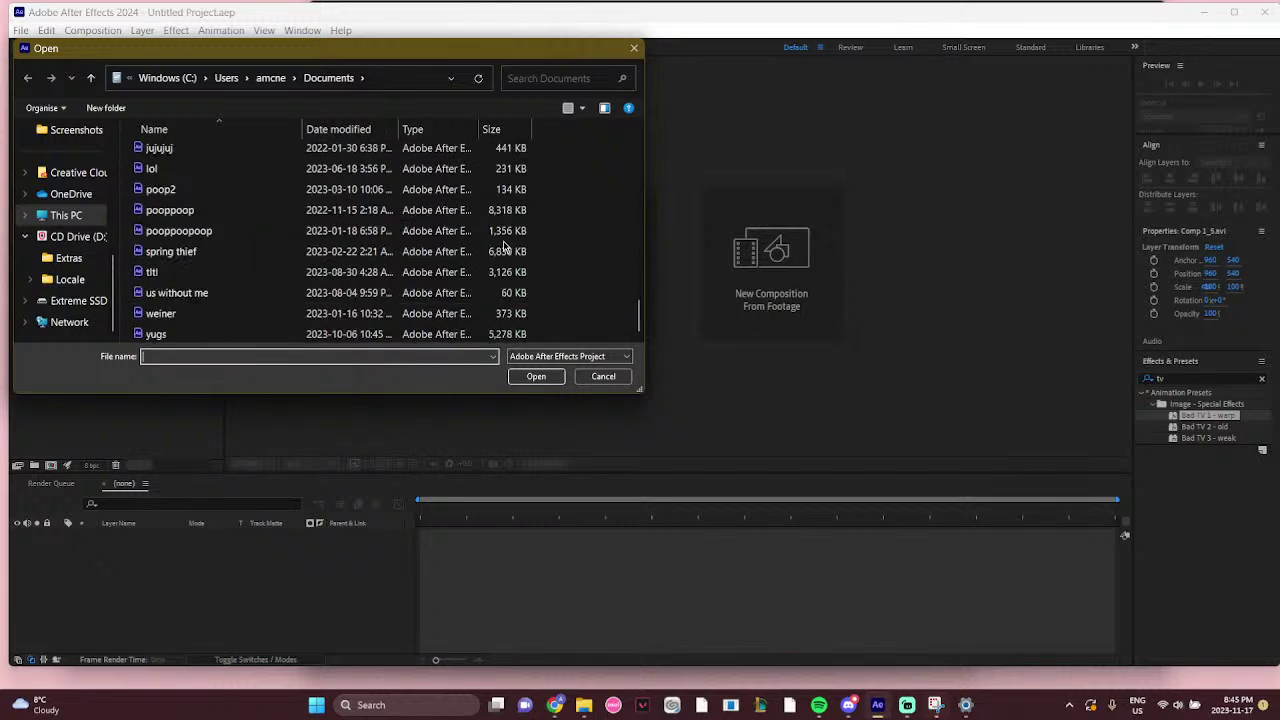
scroll(190, 296, up, 3)
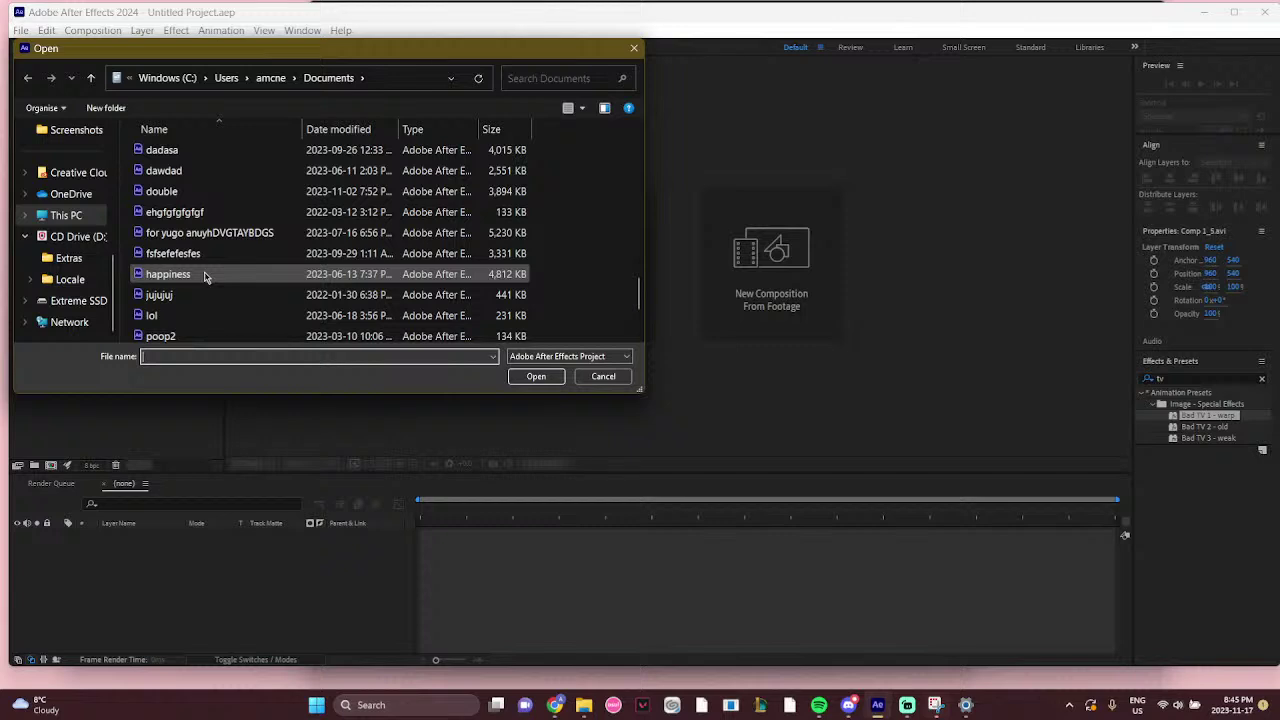
scroll(204, 275, up, 3)
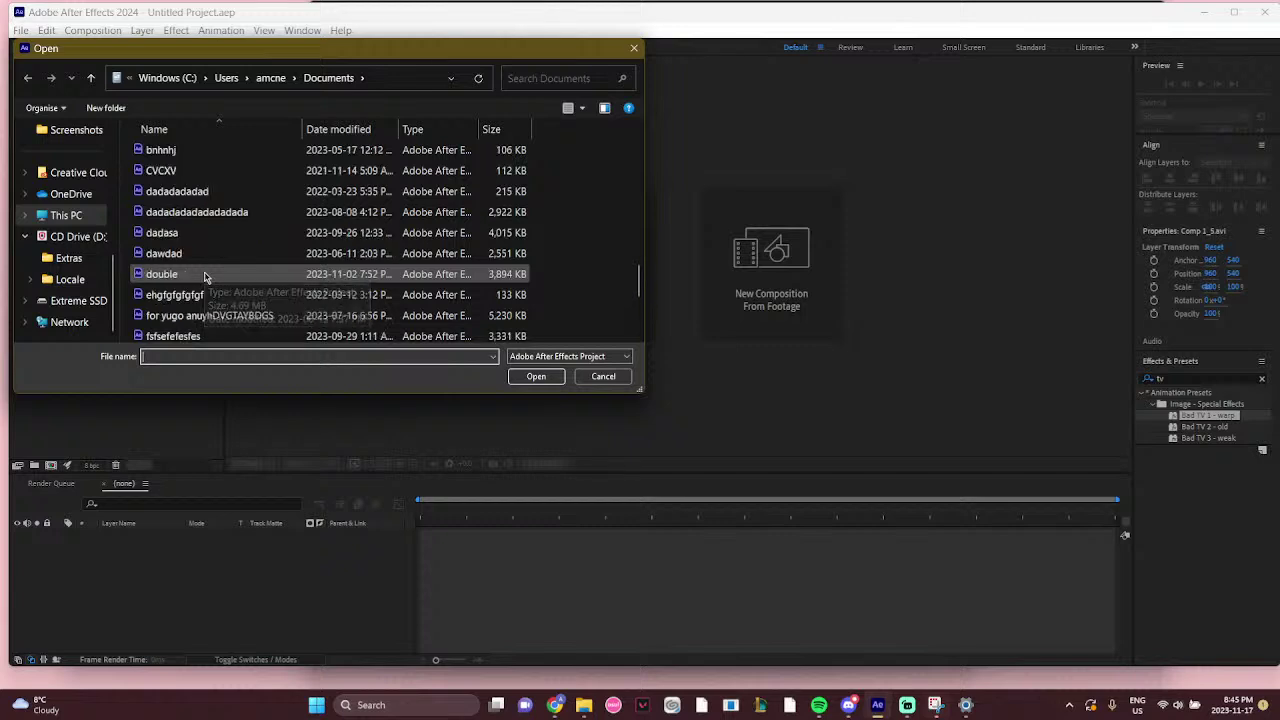
scroll(205, 277, down, 4)
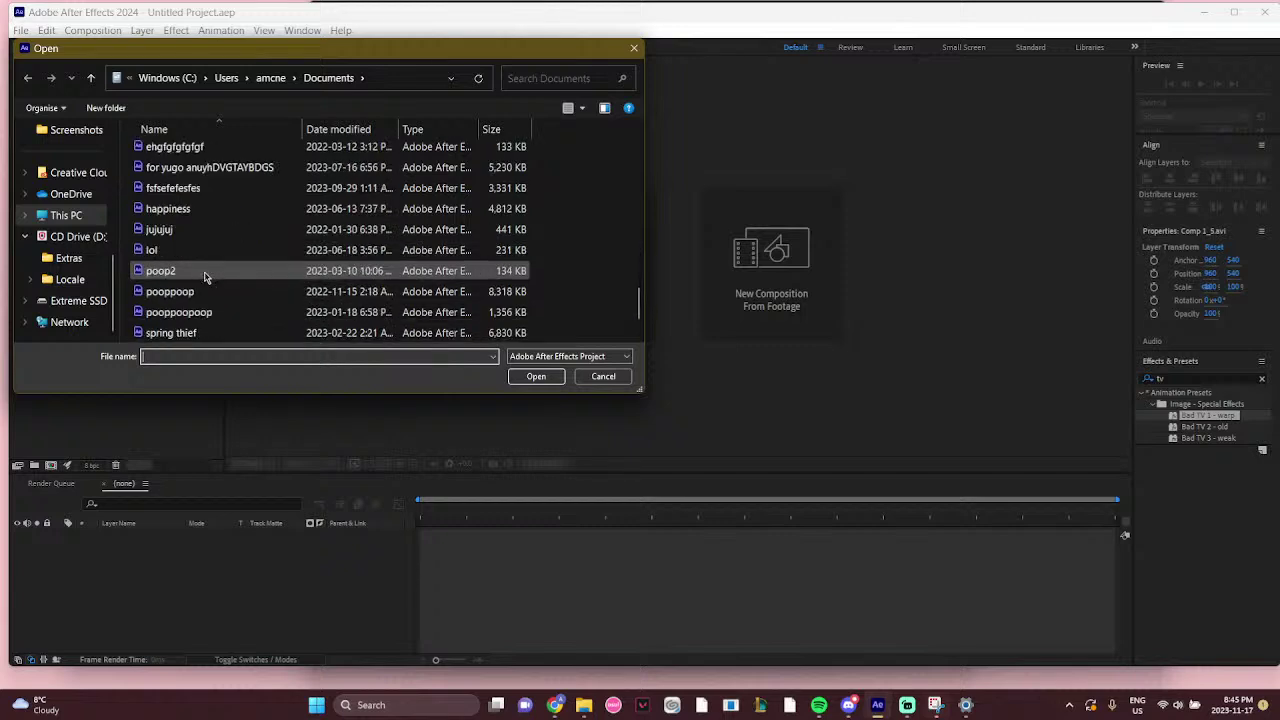
scroll(205, 277, down, 2)
scroll(206, 276, up, 6)
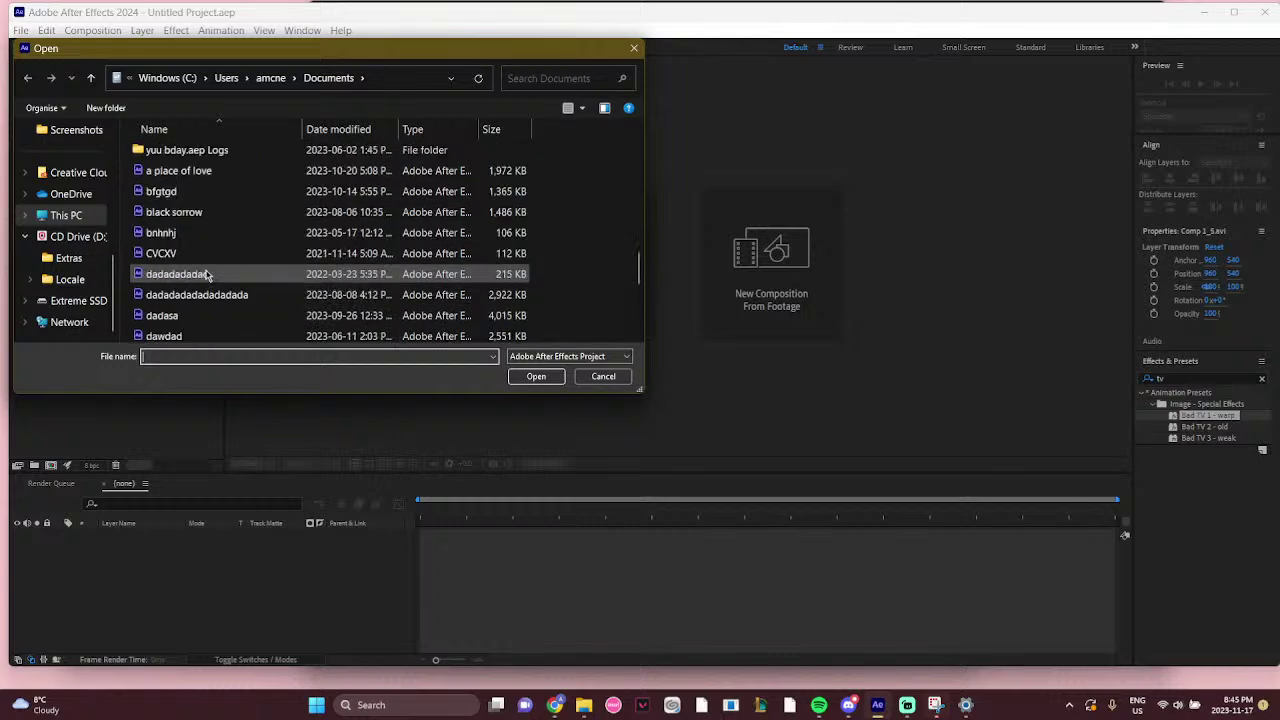
scroll(207, 275, up, 15)
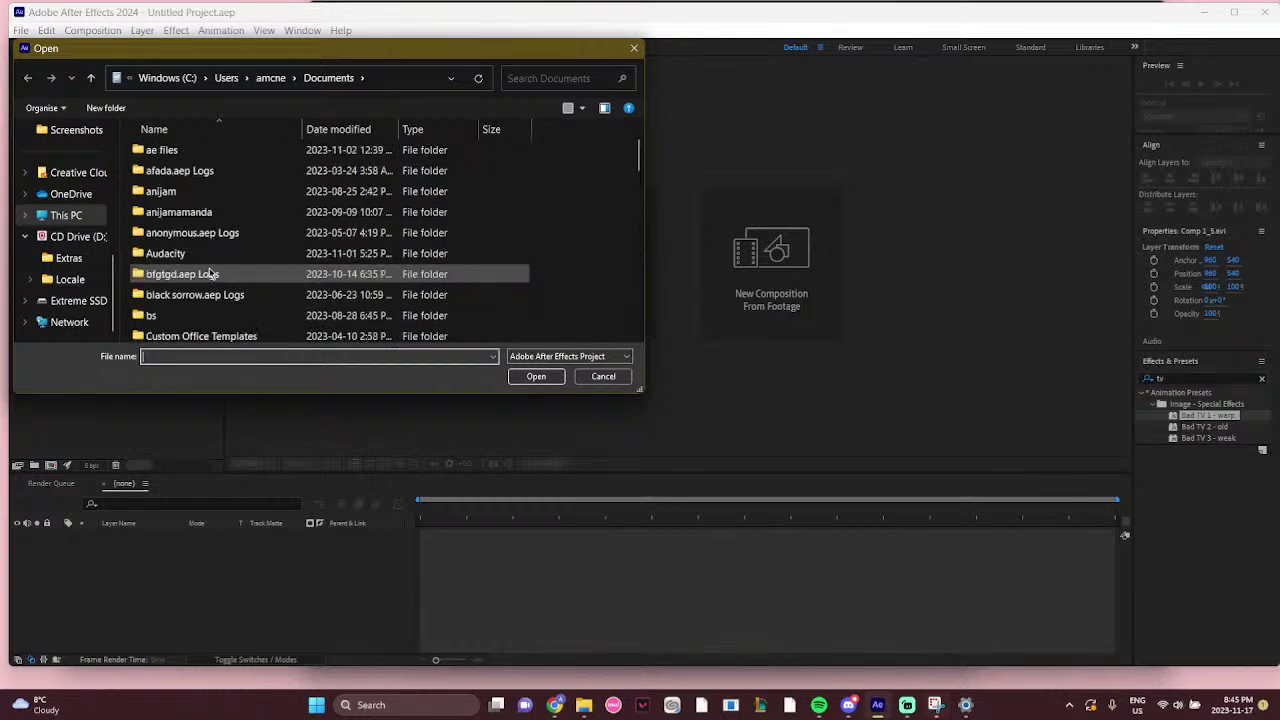
Open the black sorrow project from the Documents folder and accept its version conversion
double_click(214, 295)
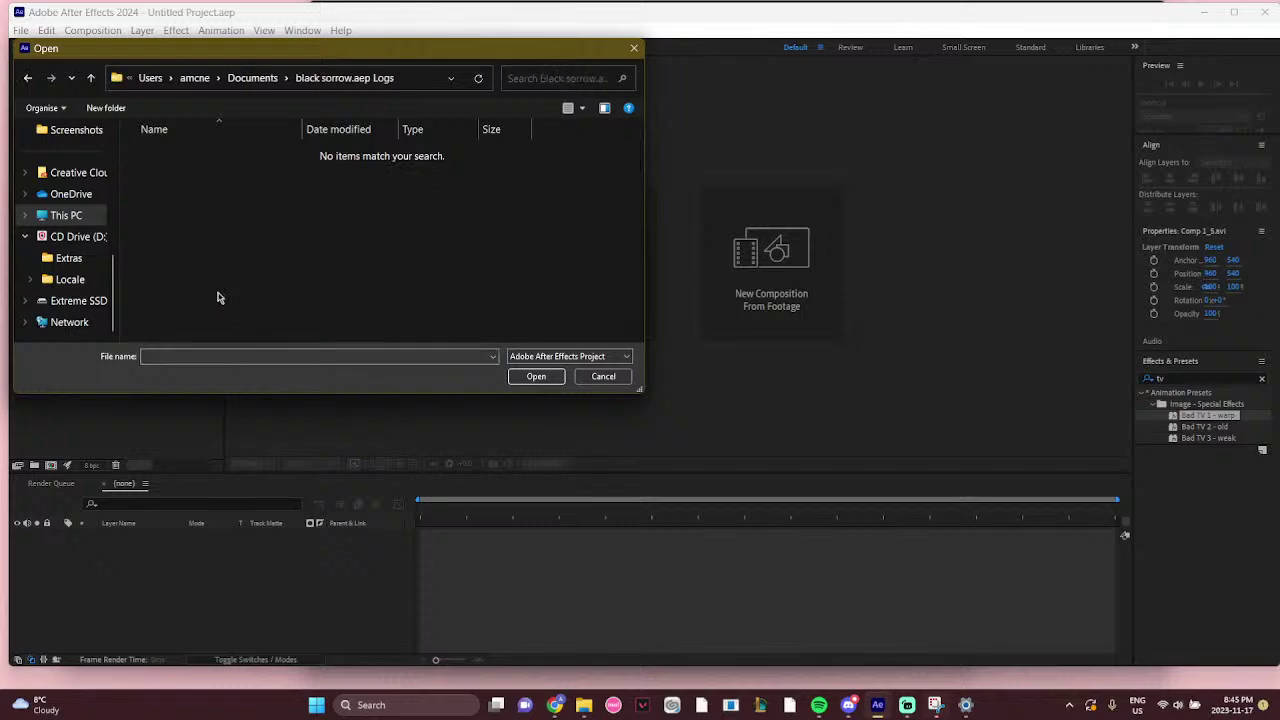
click(28, 77)
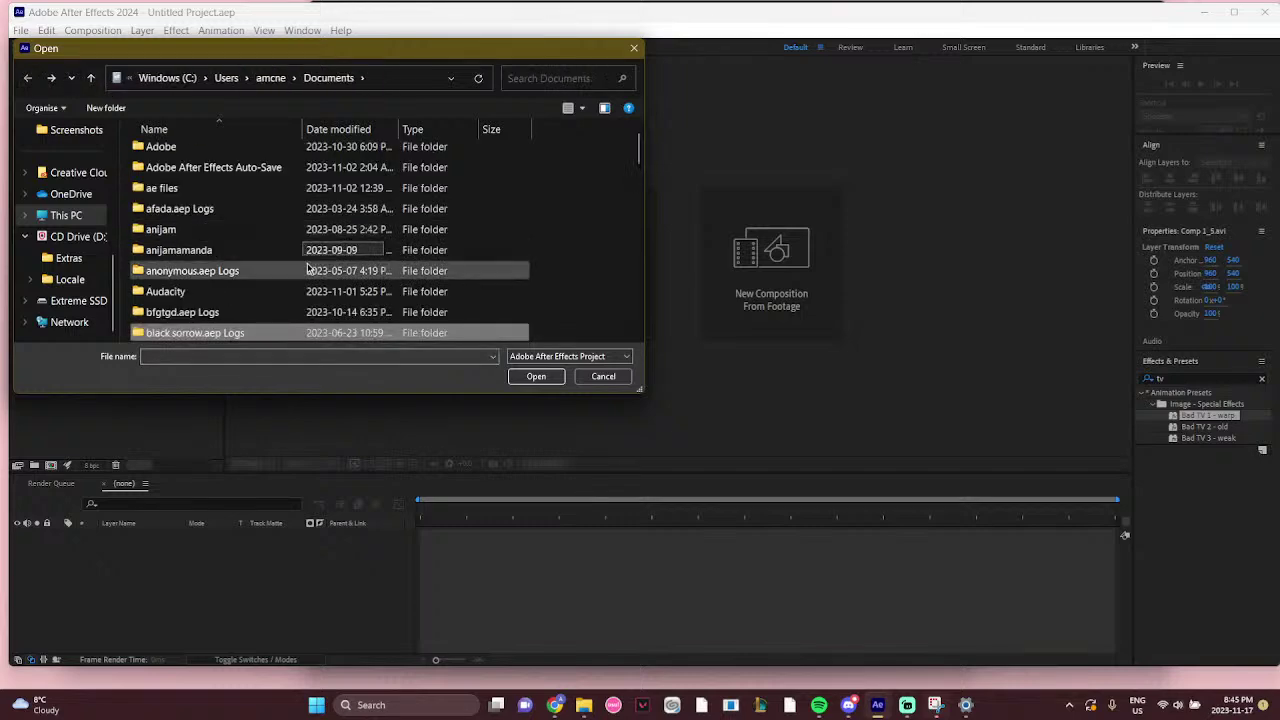
scroll(310, 270, down, 5)
scroll(310, 268, down, 8)
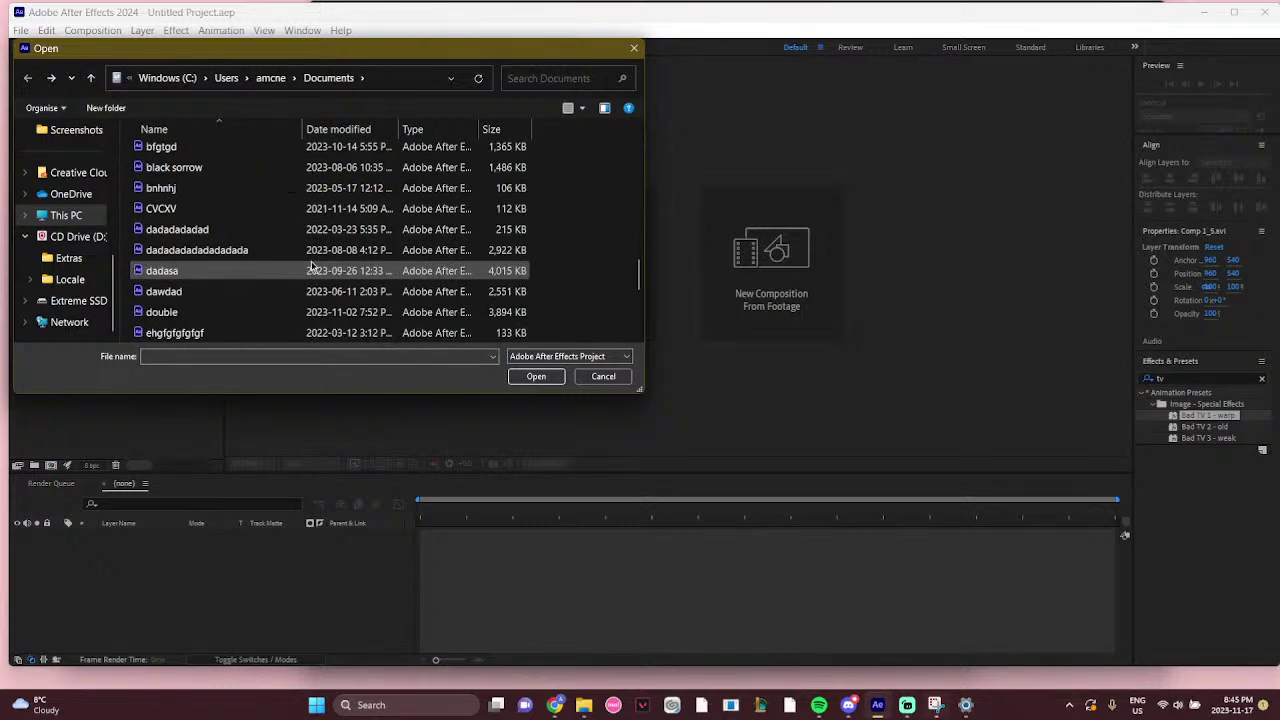
scroll(312, 266, up, 1)
double_click(300, 238)
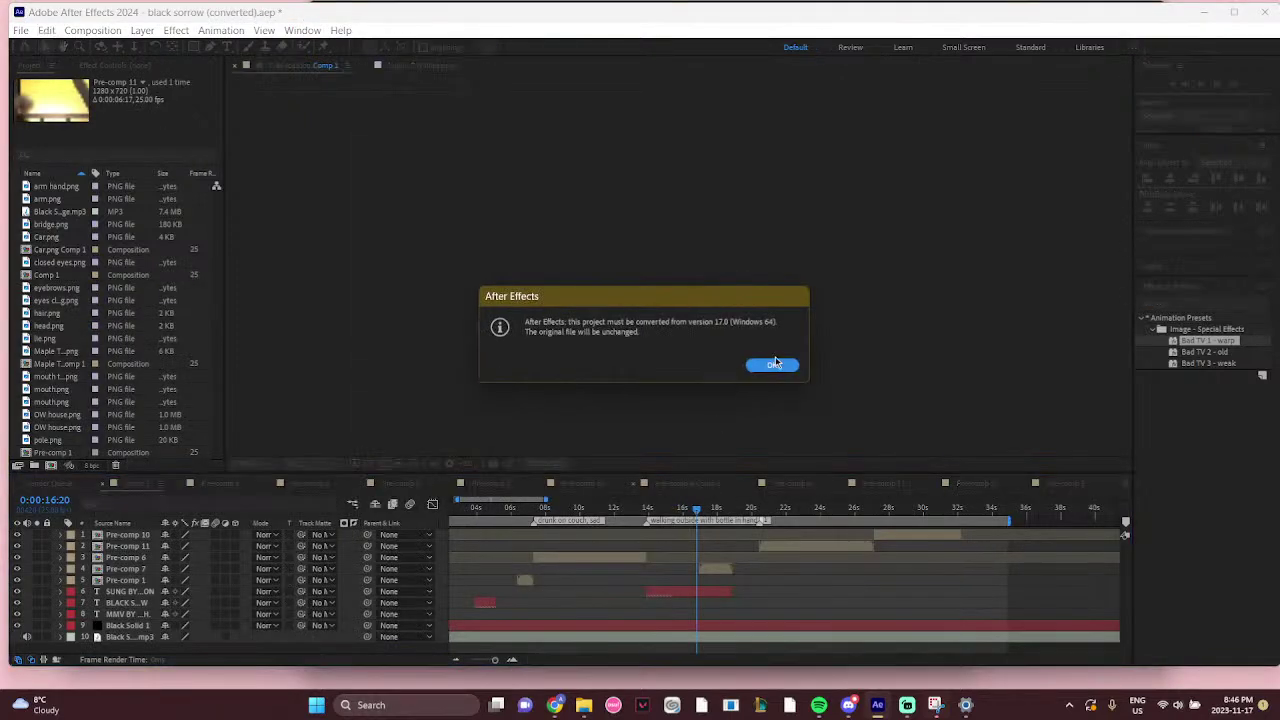
click(776, 364)
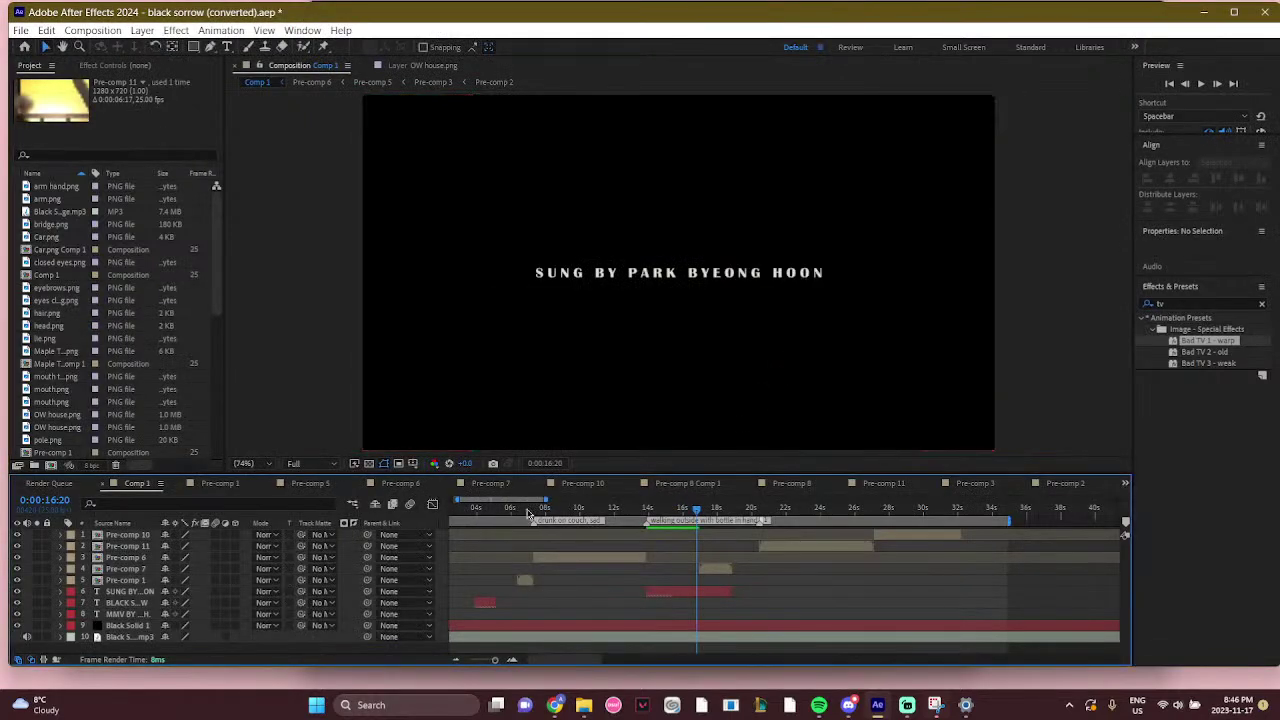
Scrub black sorrow's Comp 1 through 0:00:09:16, 0:00:12:00, 0:00:17:06 and 0:00:22:07
drag(528, 512, 616, 540)
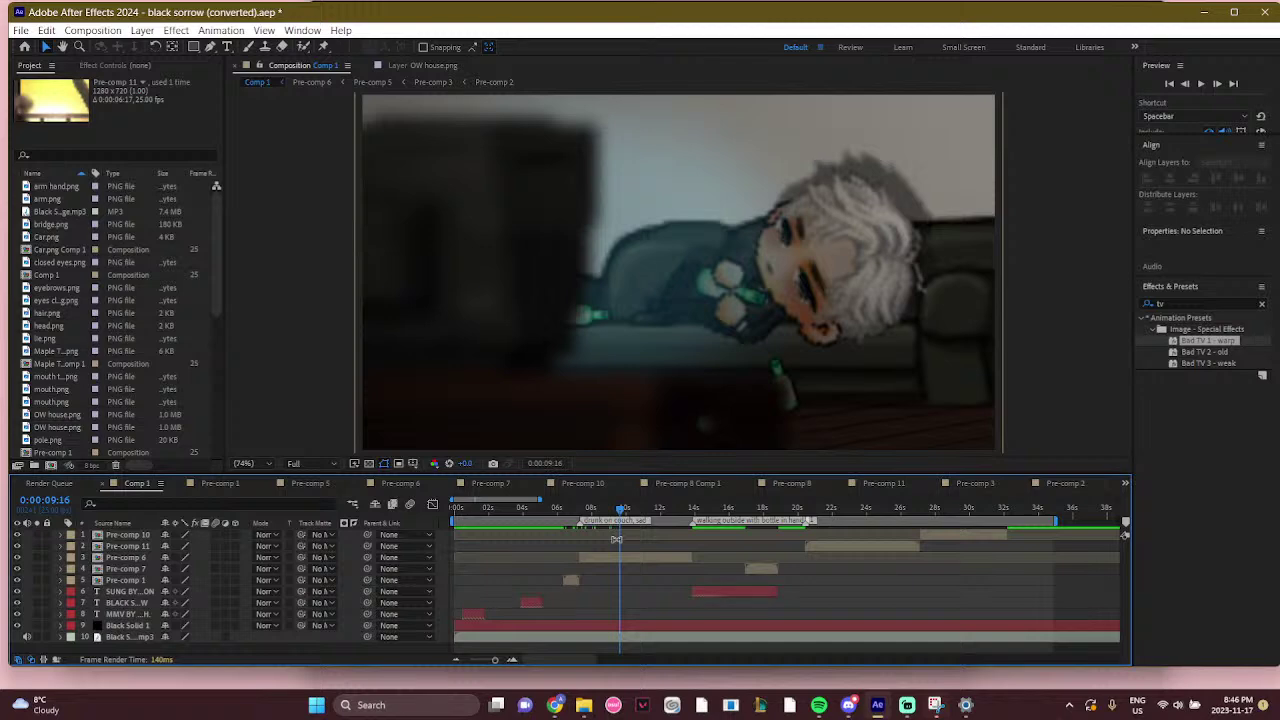
click(661, 512)
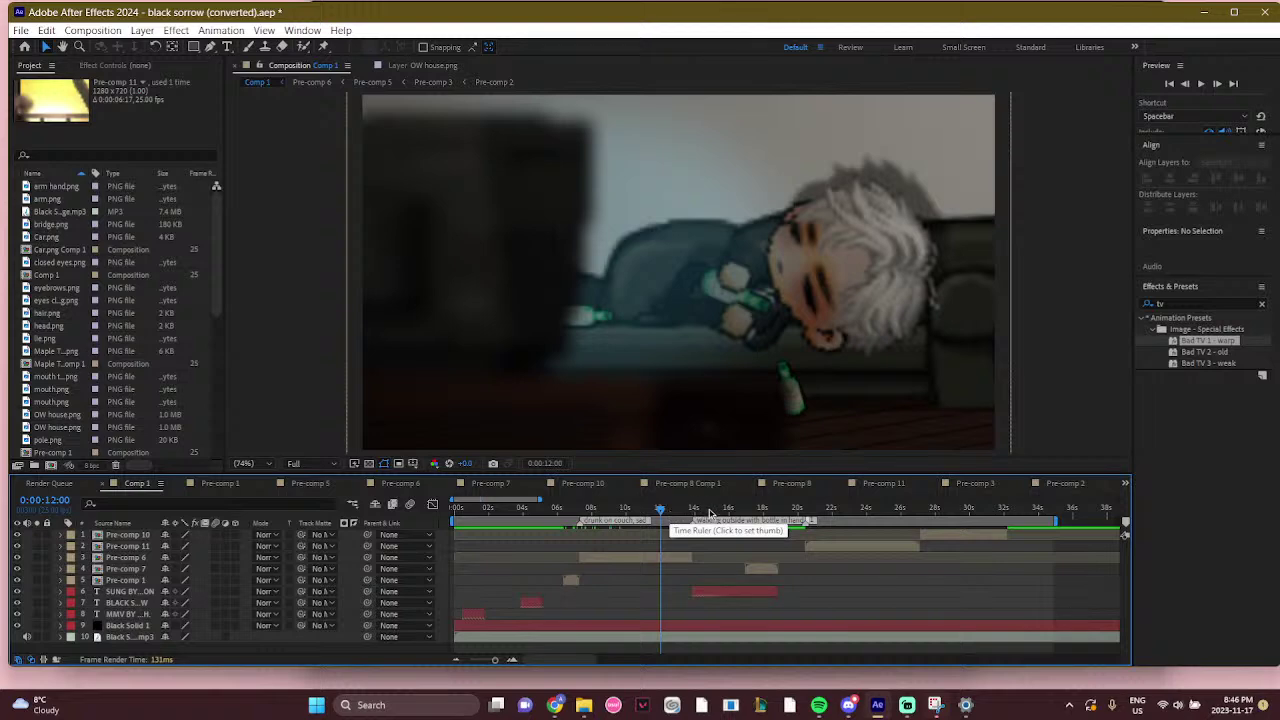
click(710, 513)
click(751, 513)
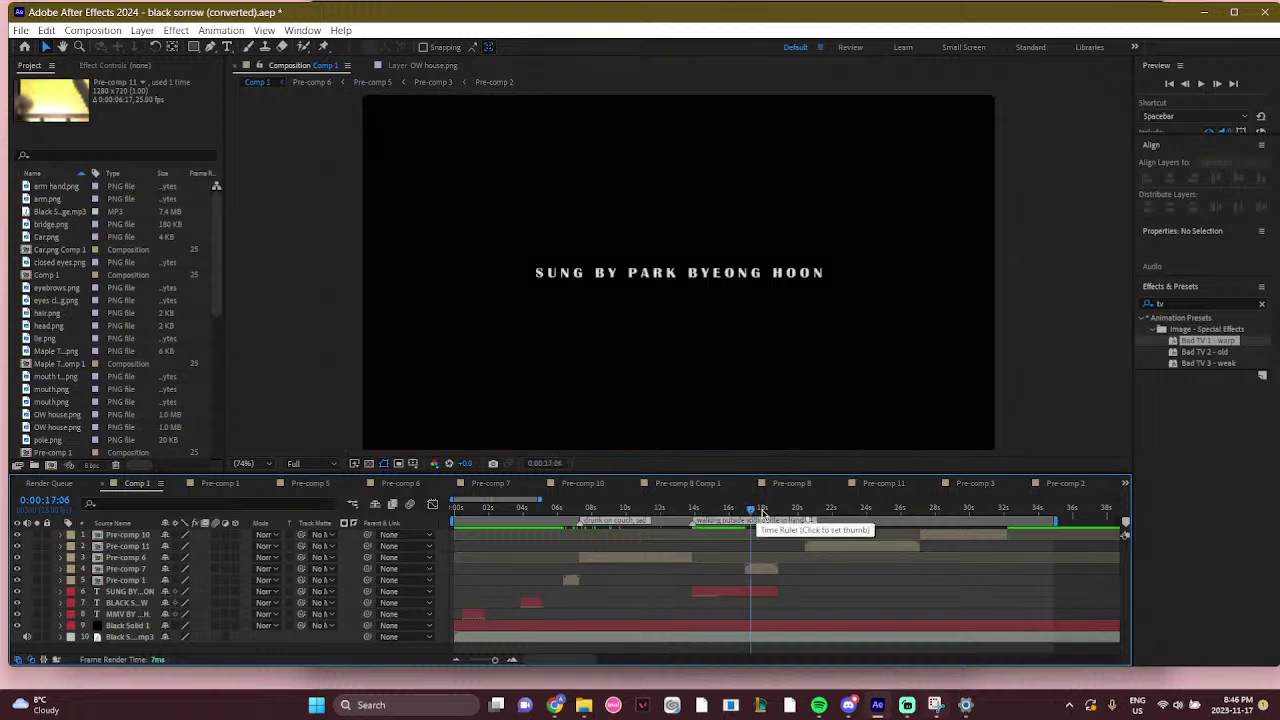
click(762, 513)
click(800, 513)
click(838, 513)
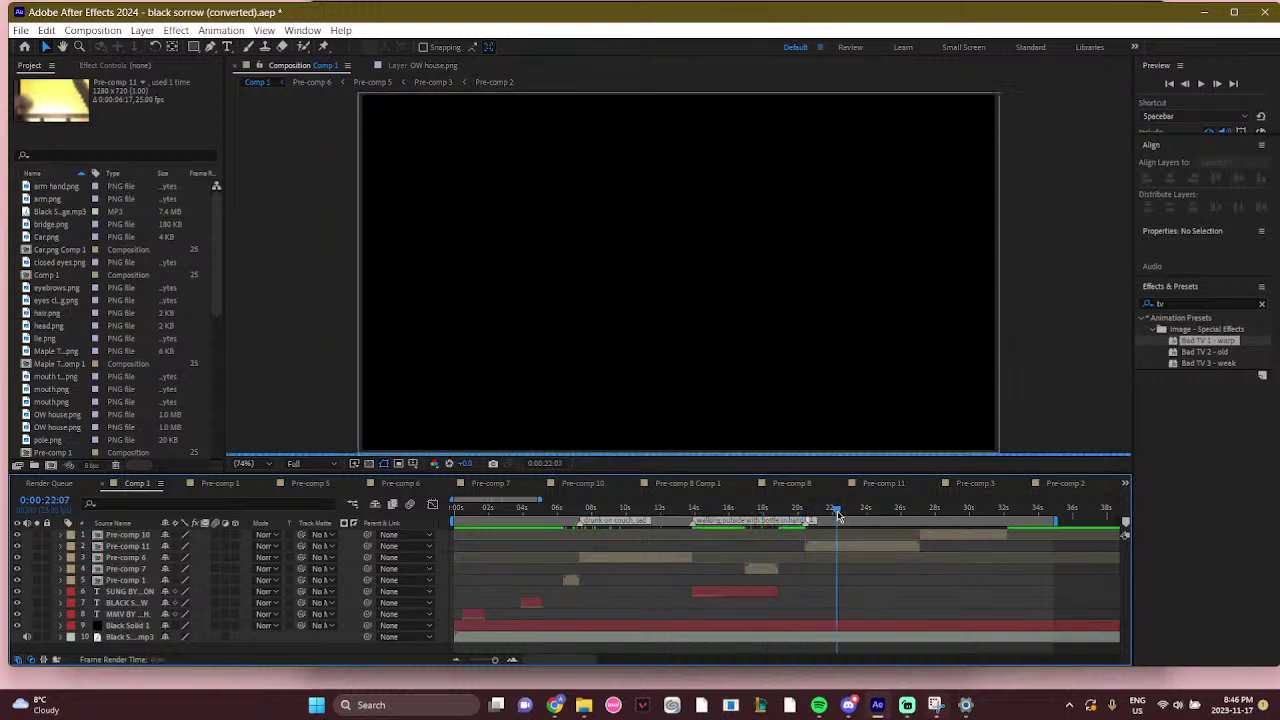
View the later part of Comp 1 with the bridge scenes, at 0:00:29:21, 0:00:31:04 and 0:00:30:24
drag(563, 663, 597, 663)
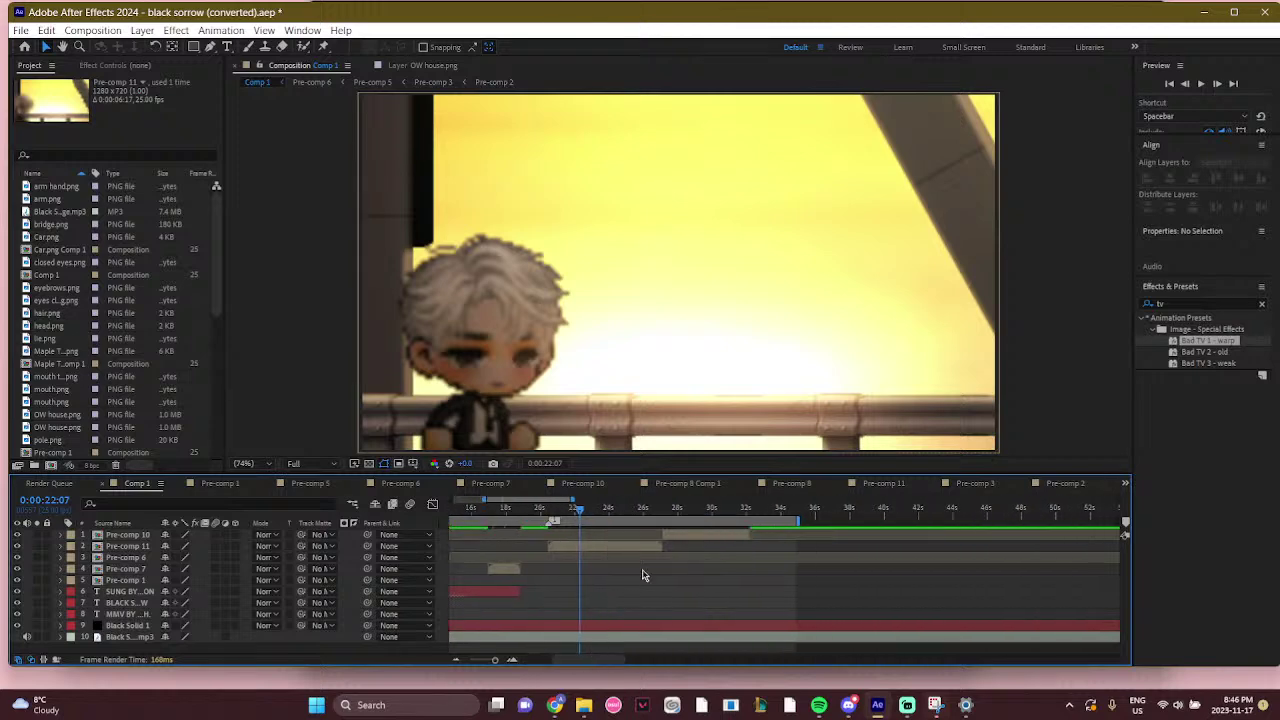
click(710, 513)
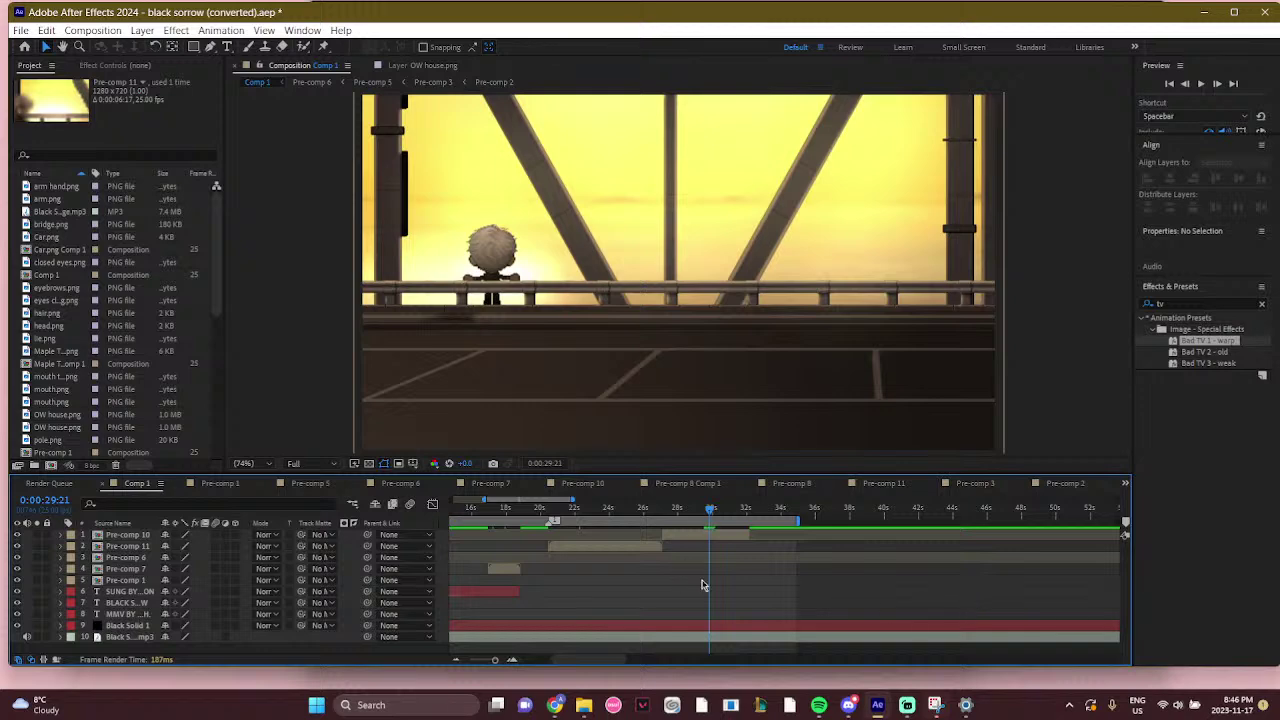
click(728, 511)
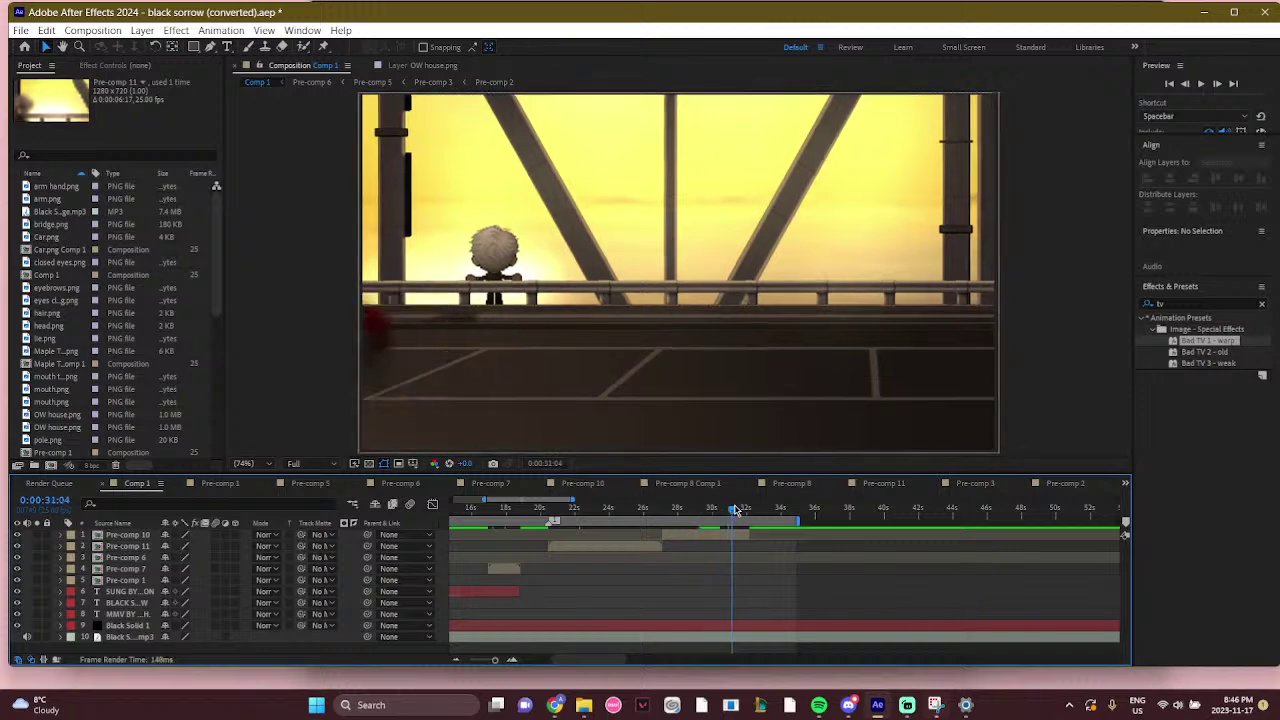
drag(726, 510, 730, 510)
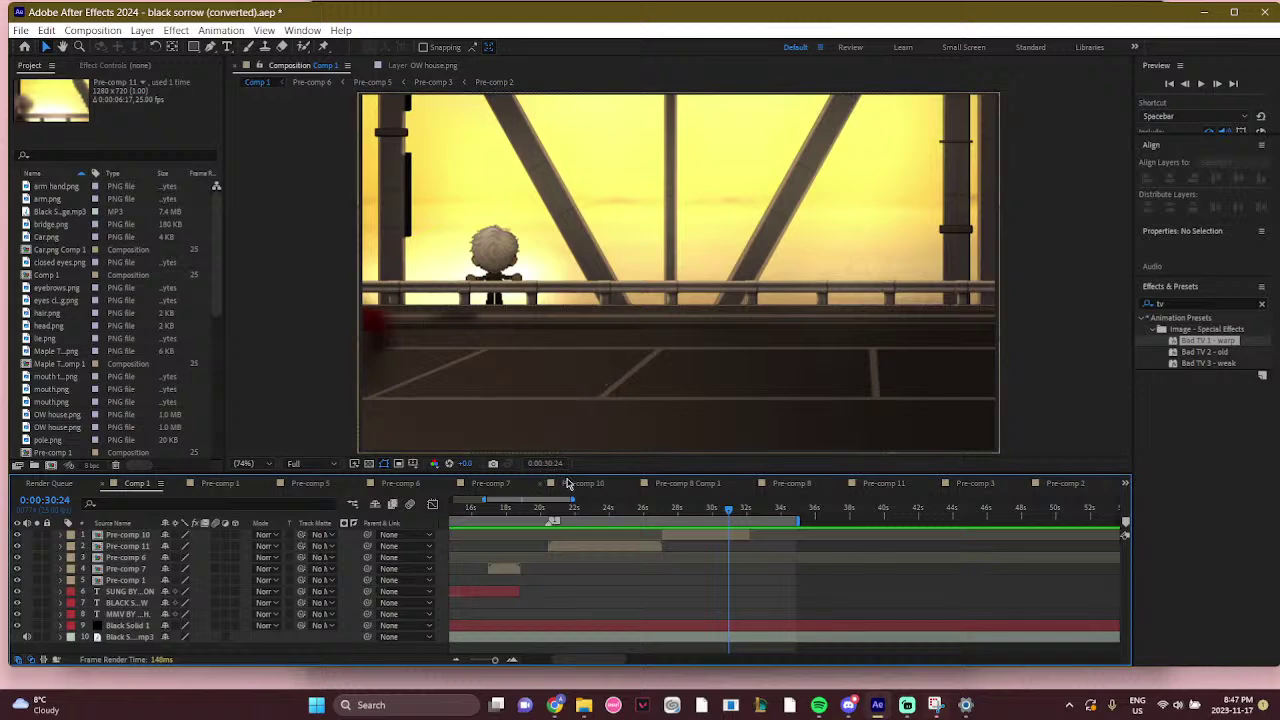
Return to the start of Comp 1 and view the couch scene at 0:00:09:01, 0:00:10:09 and 0:00:08:01
drag(618, 657, 557, 655)
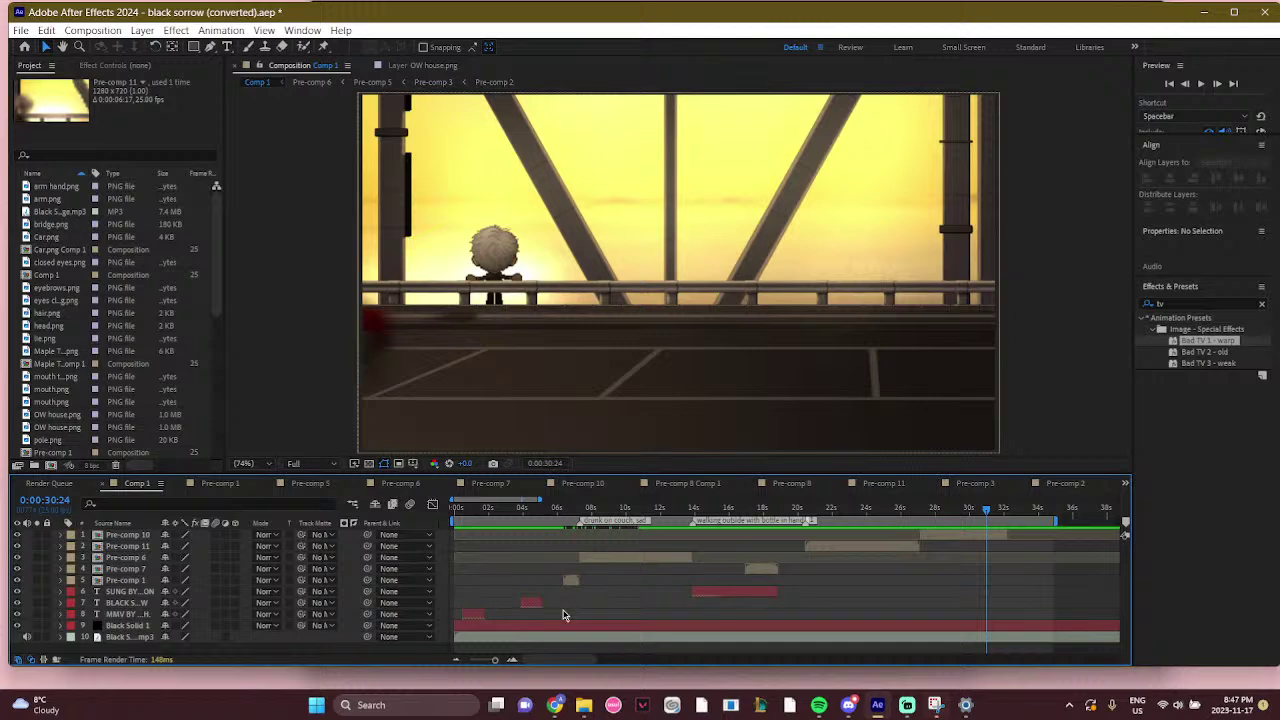
click(610, 513)
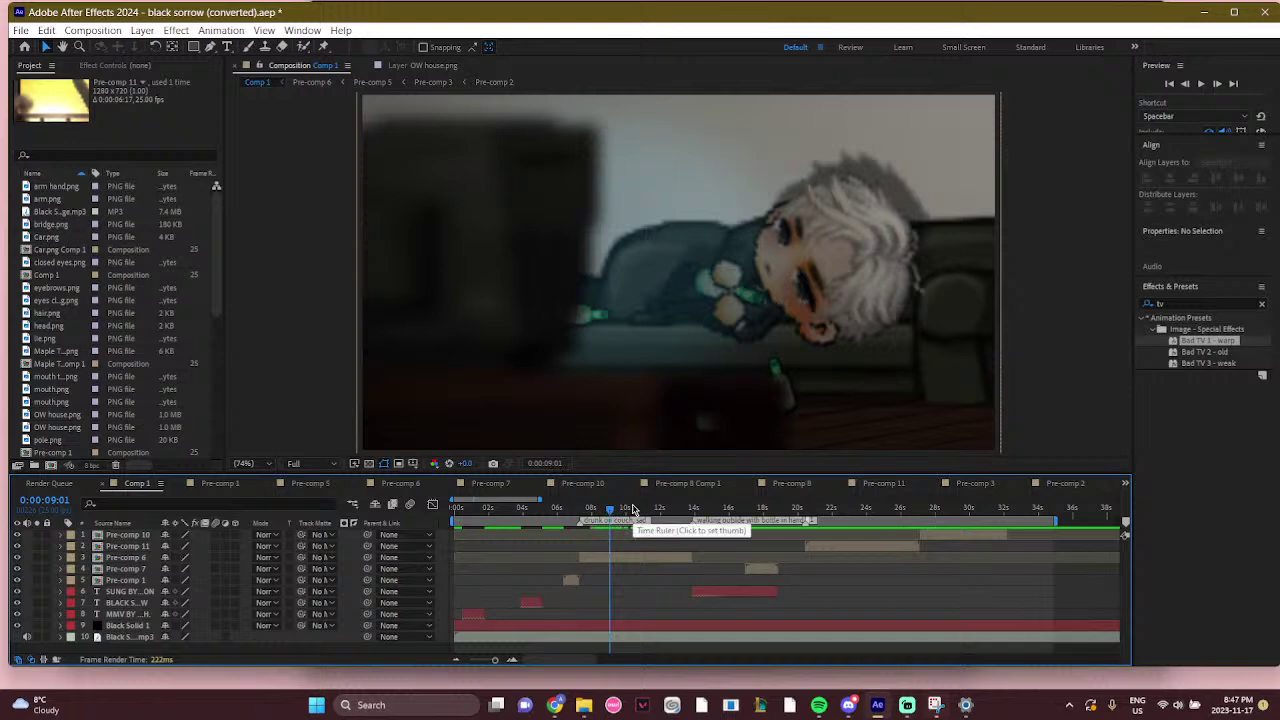
click(632, 510)
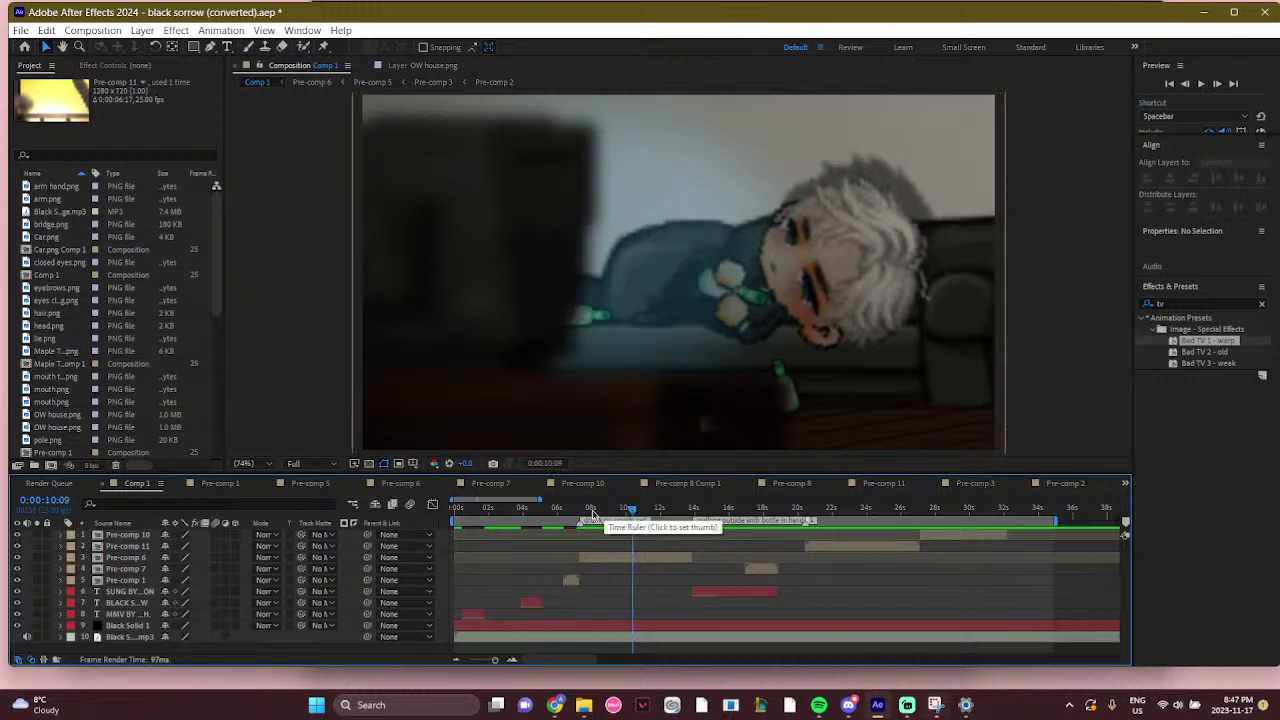
click(592, 510)
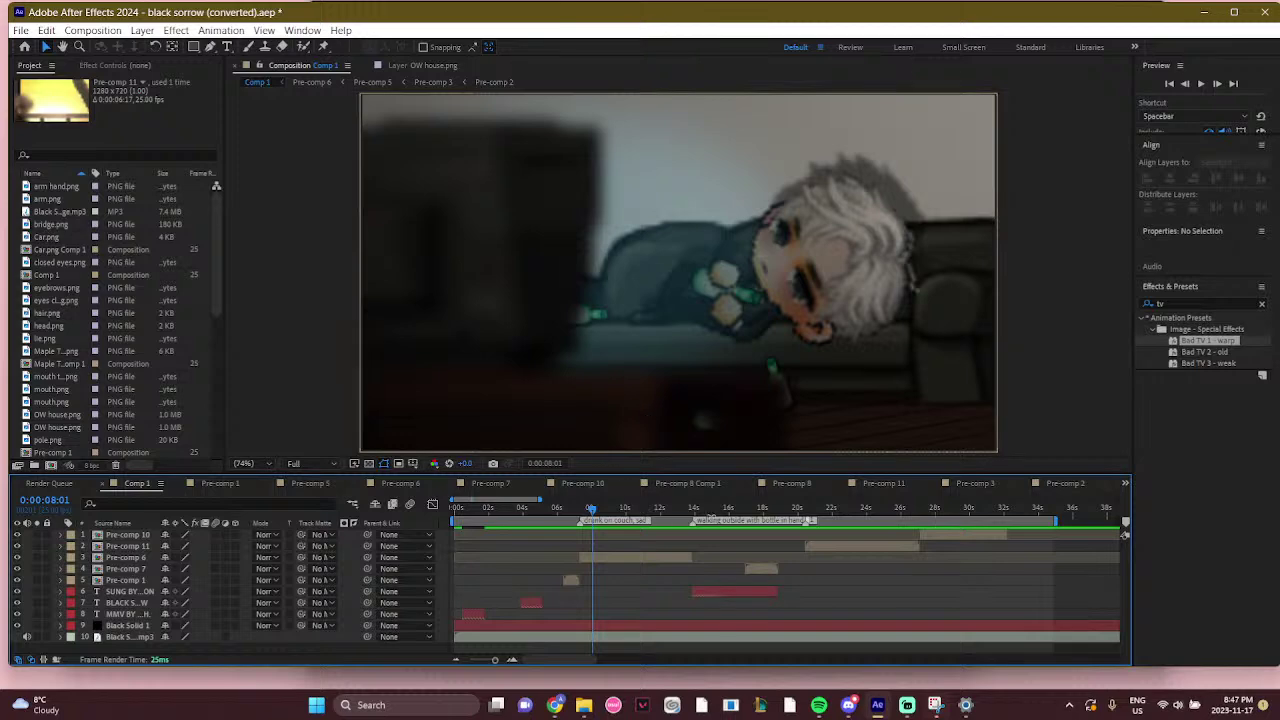
Compare the bridge close-up at 0:00:22:24 and 0:00:24:06 with the couch scene at 0:00:11:09
click(727, 508)
click(849, 508)
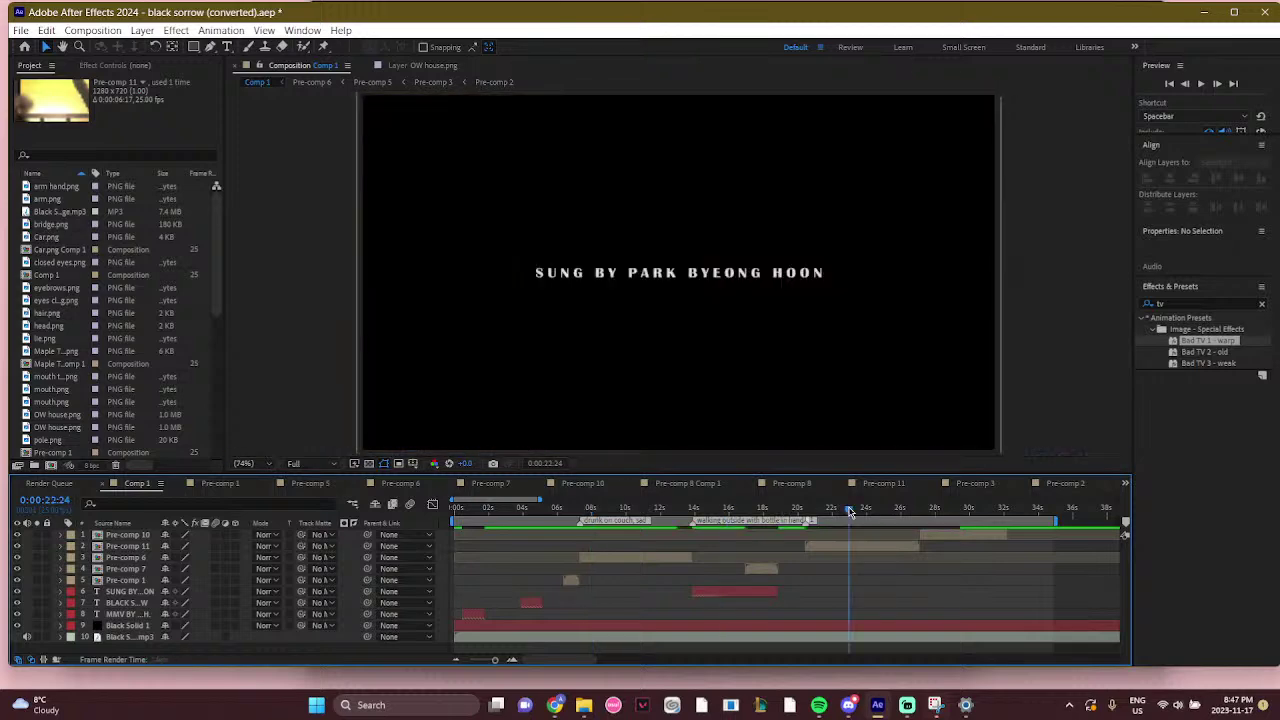
click(877, 508)
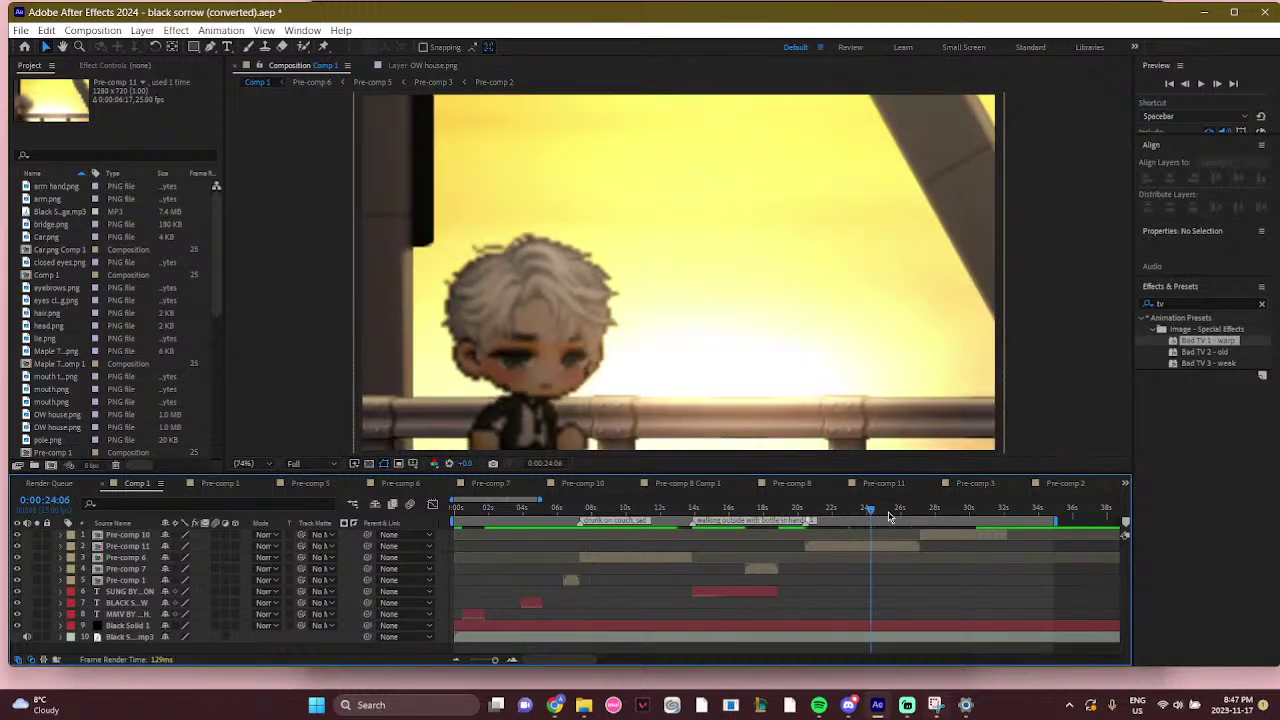
click(888, 508)
click(651, 508)
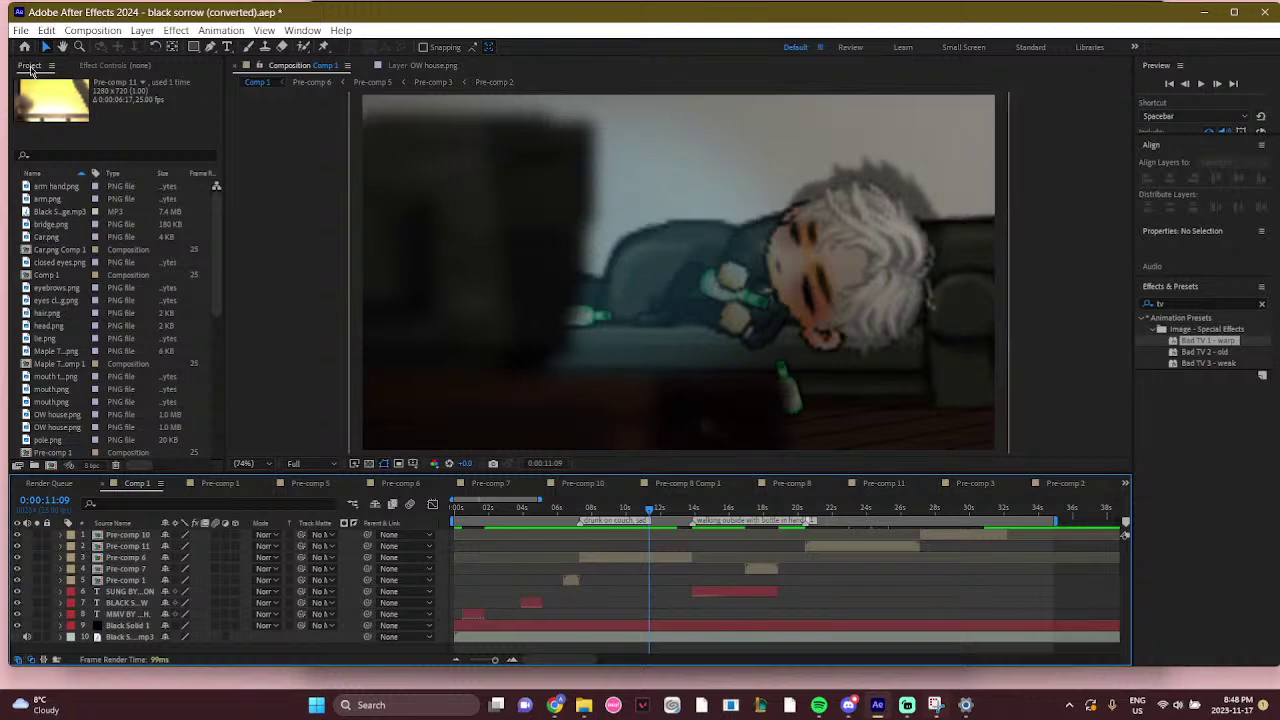
View Comp 1's wide bridge shot at 0:00:29:10 and the character close-up at 0:00:25:14
click(46, 30)
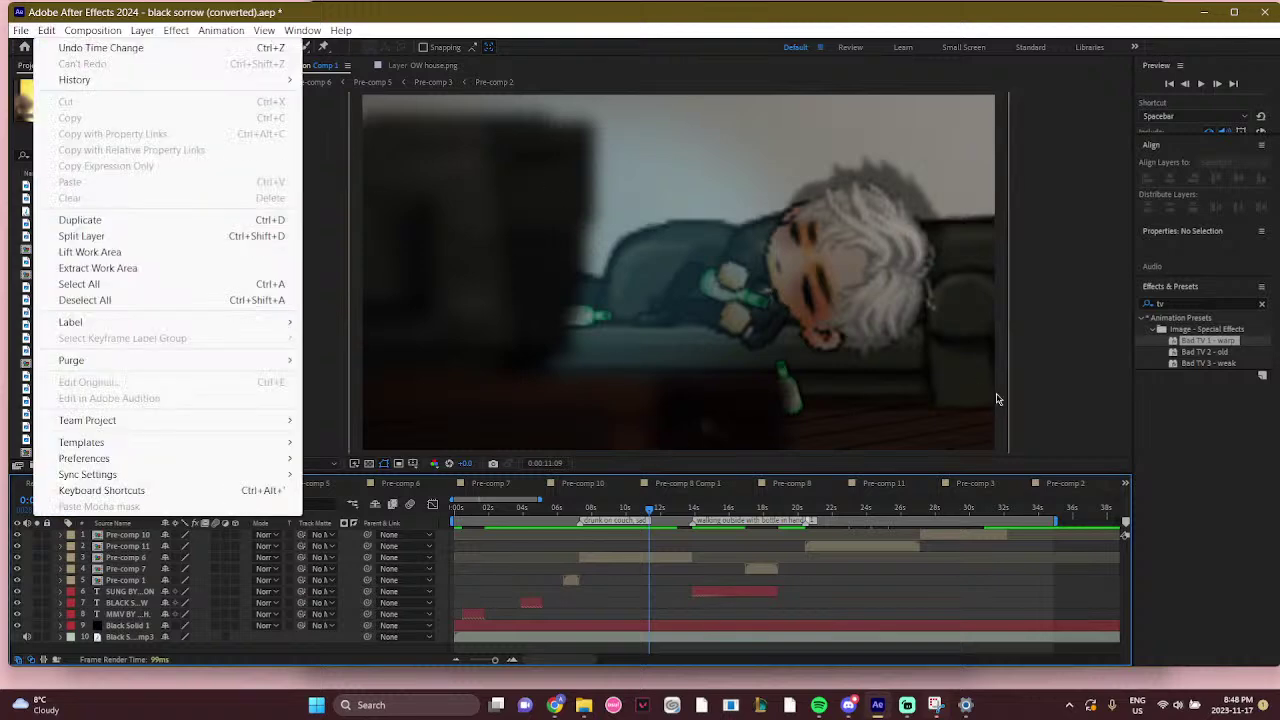
click(962, 512)
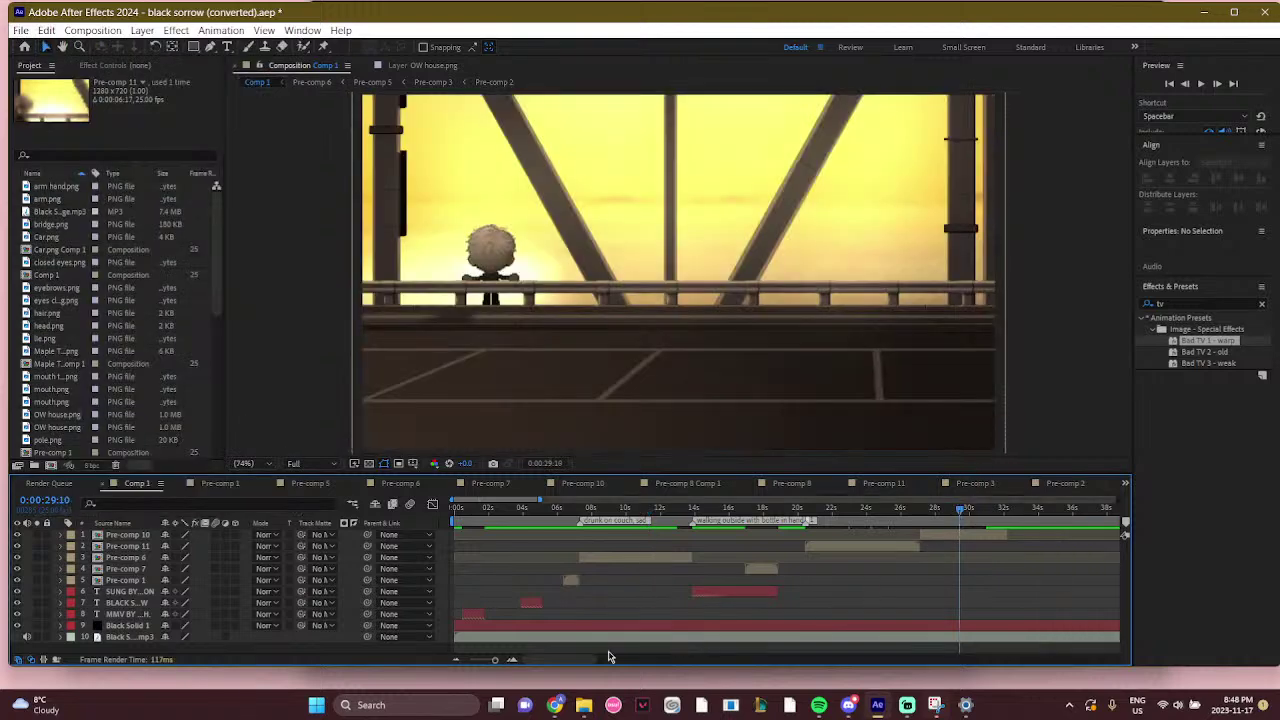
drag(590, 660, 620, 660)
click(650, 510)
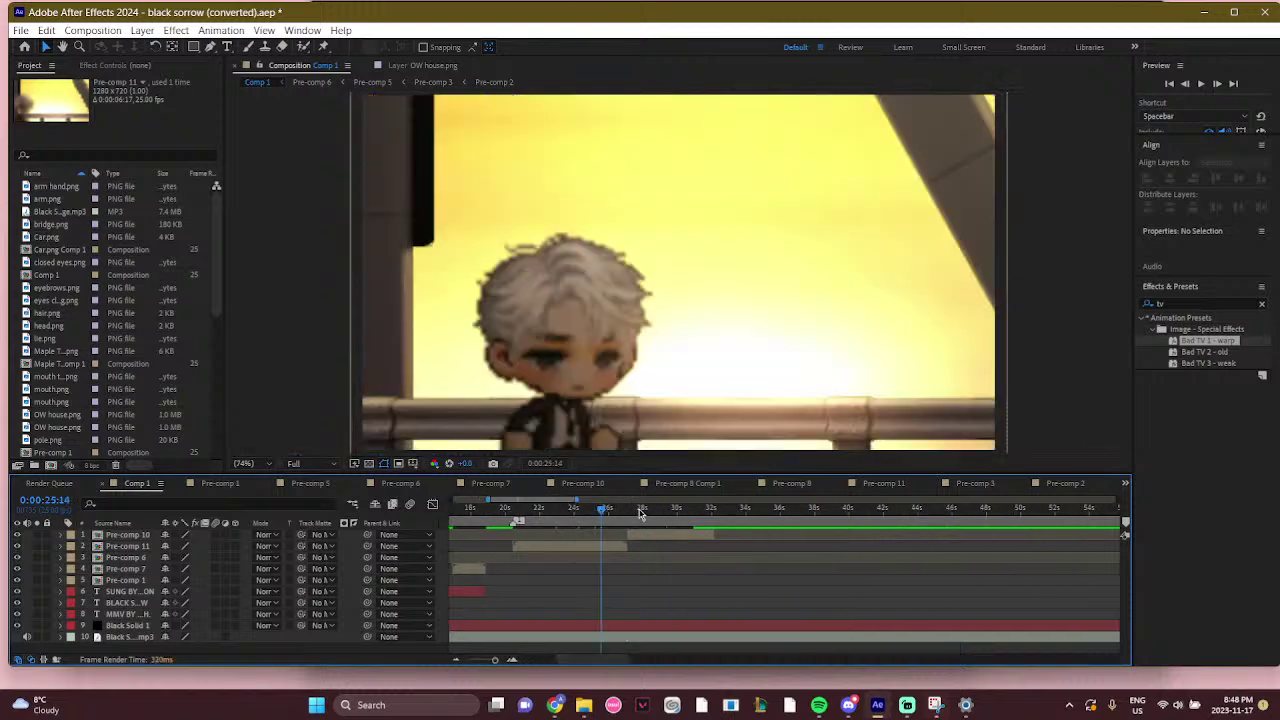
Start opening another project and discard the changes to black sorrow (converted).aep
click(20, 30)
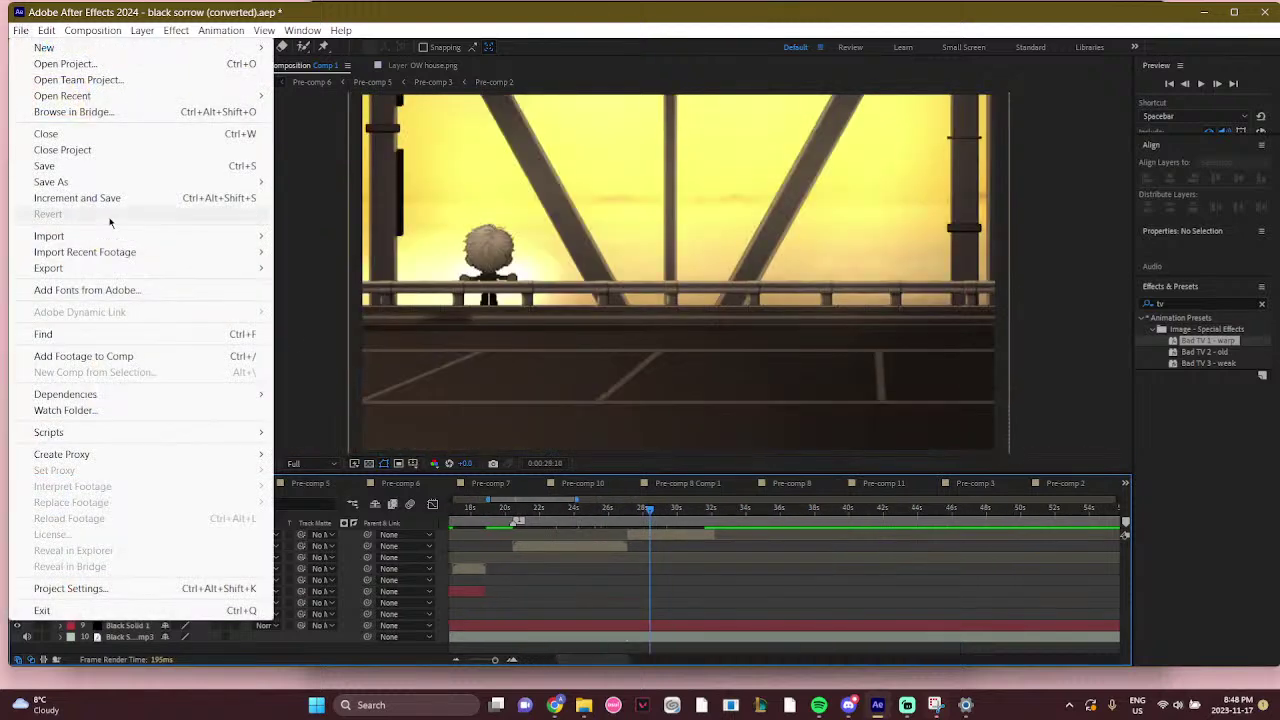
click(62, 63)
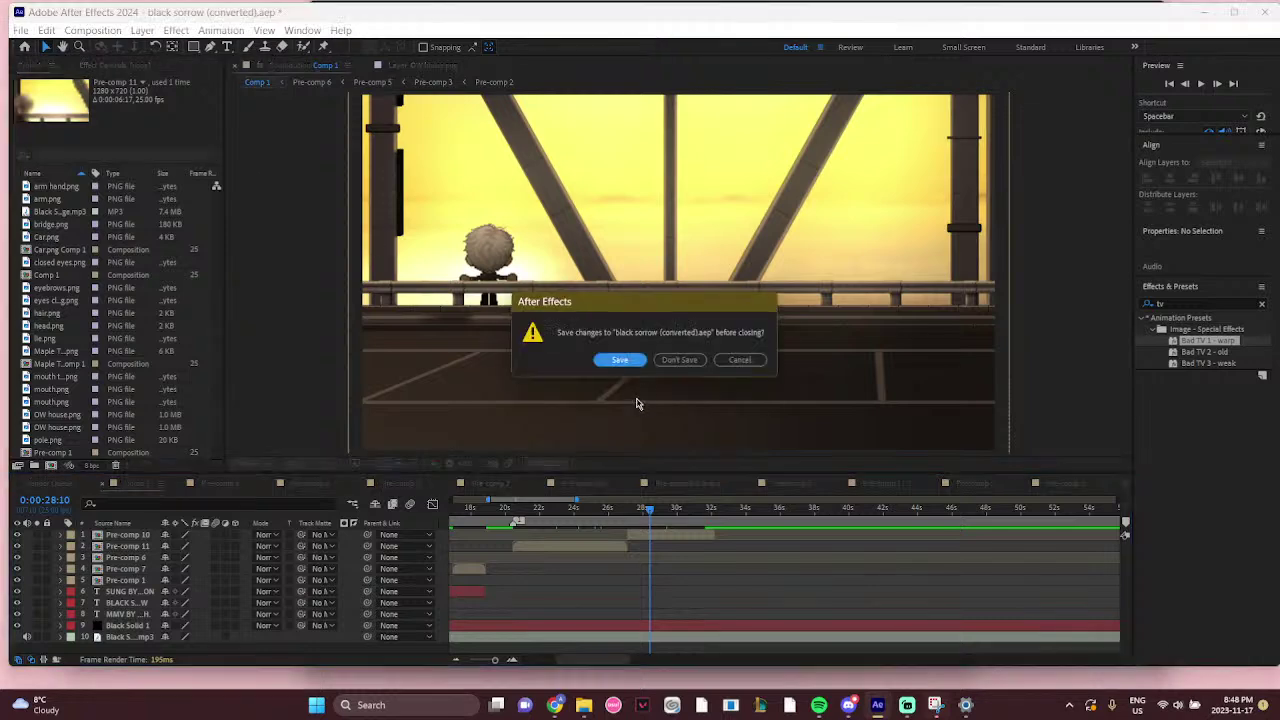
click(675, 362)
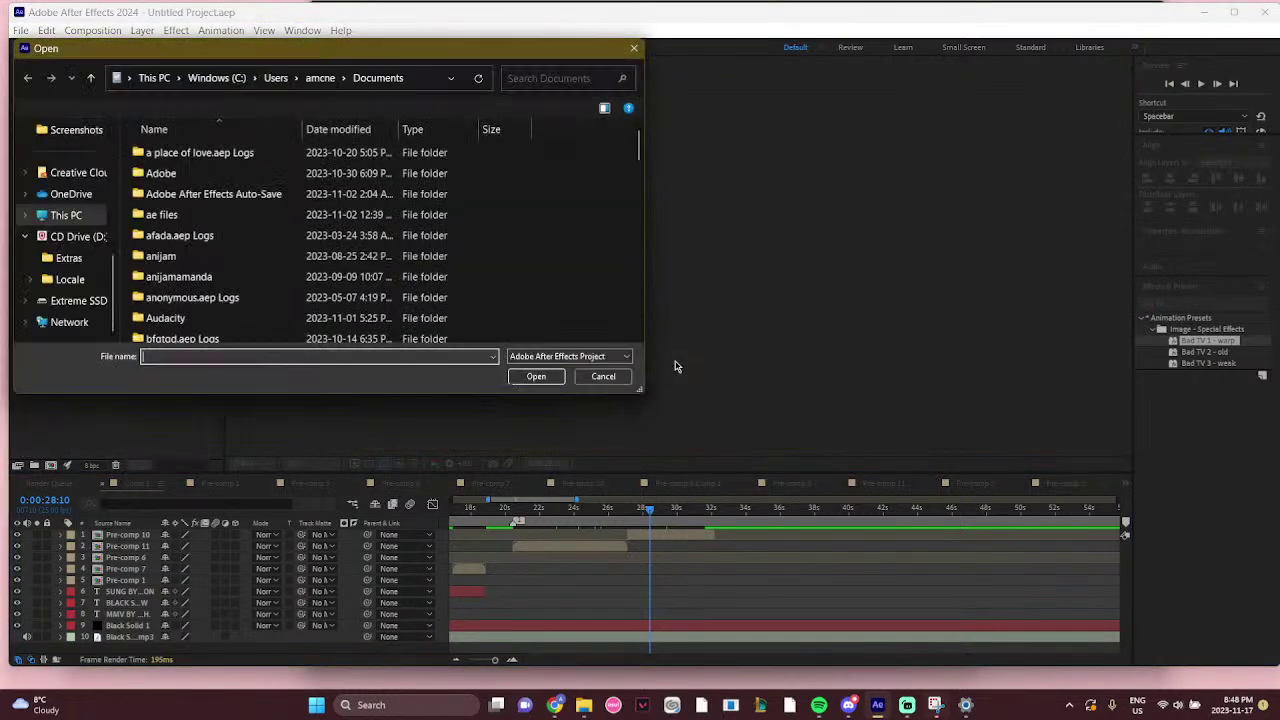
Open the happiness project from the Documents folder and accept its conversion from version 17.0
scroll(240, 318, down, 8)
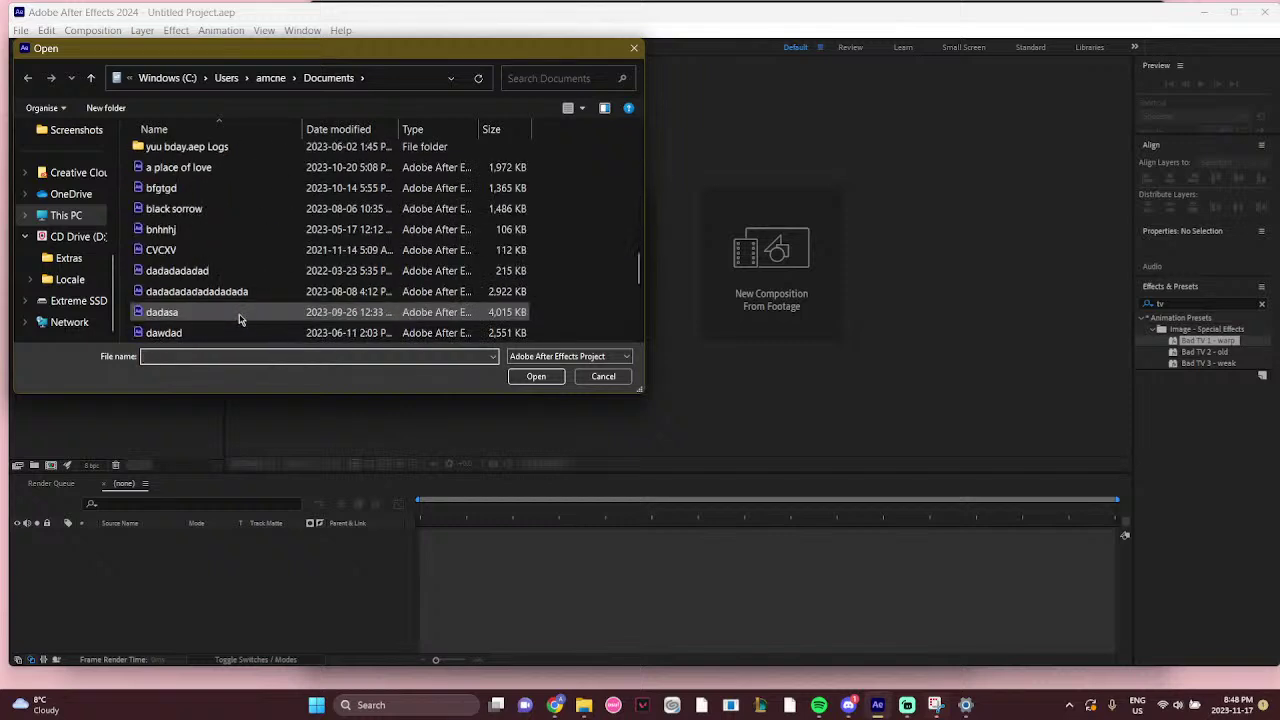
scroll(240, 318, down, 2)
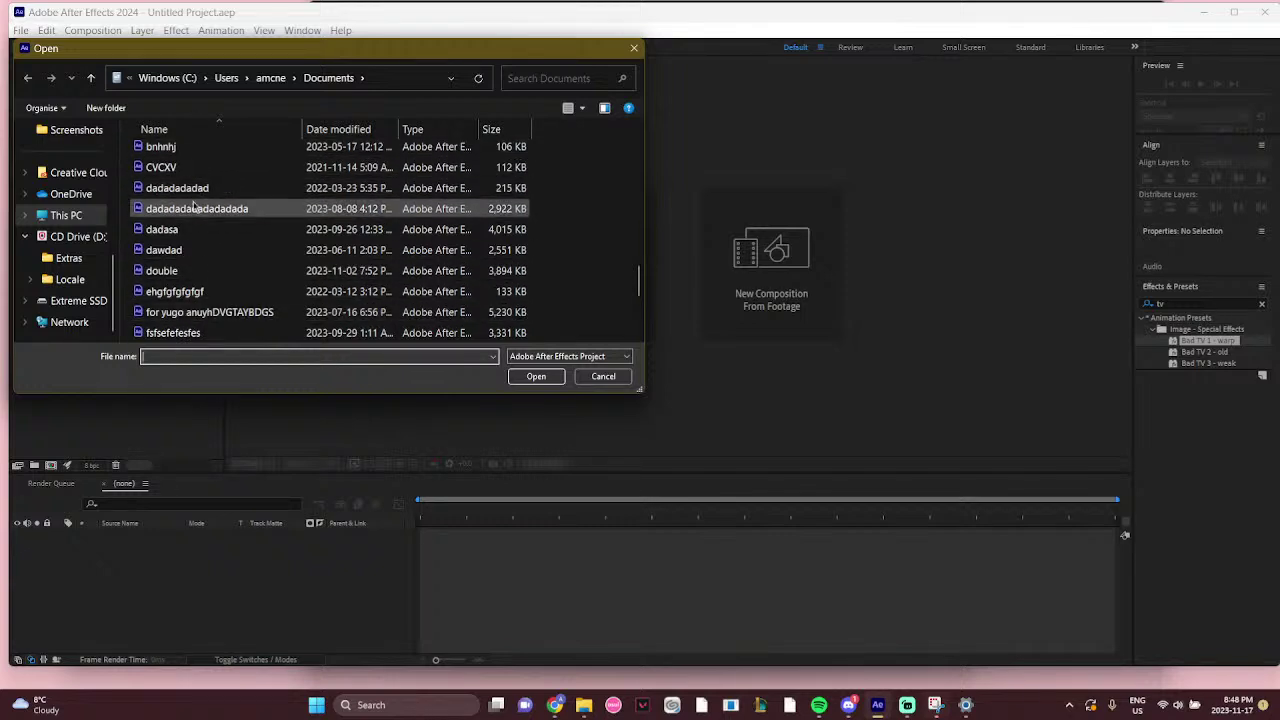
scroll(195, 190, up, 1)
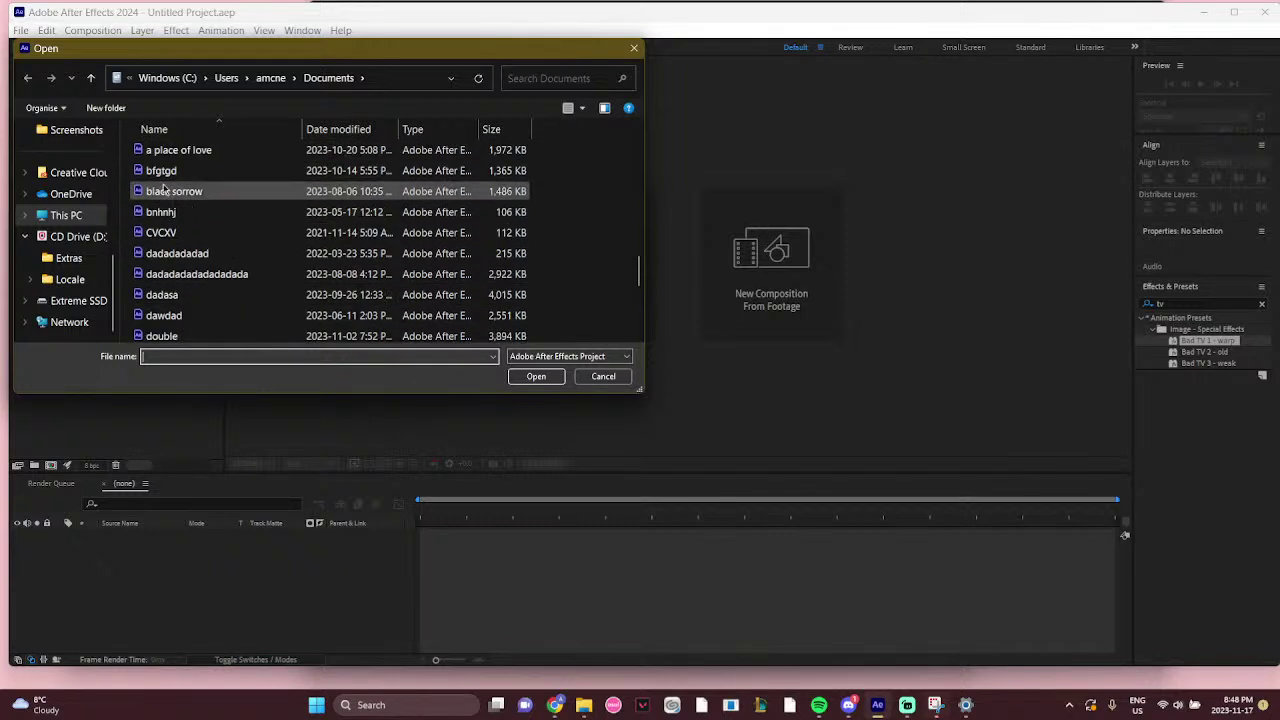
scroll(178, 215, down, 1)
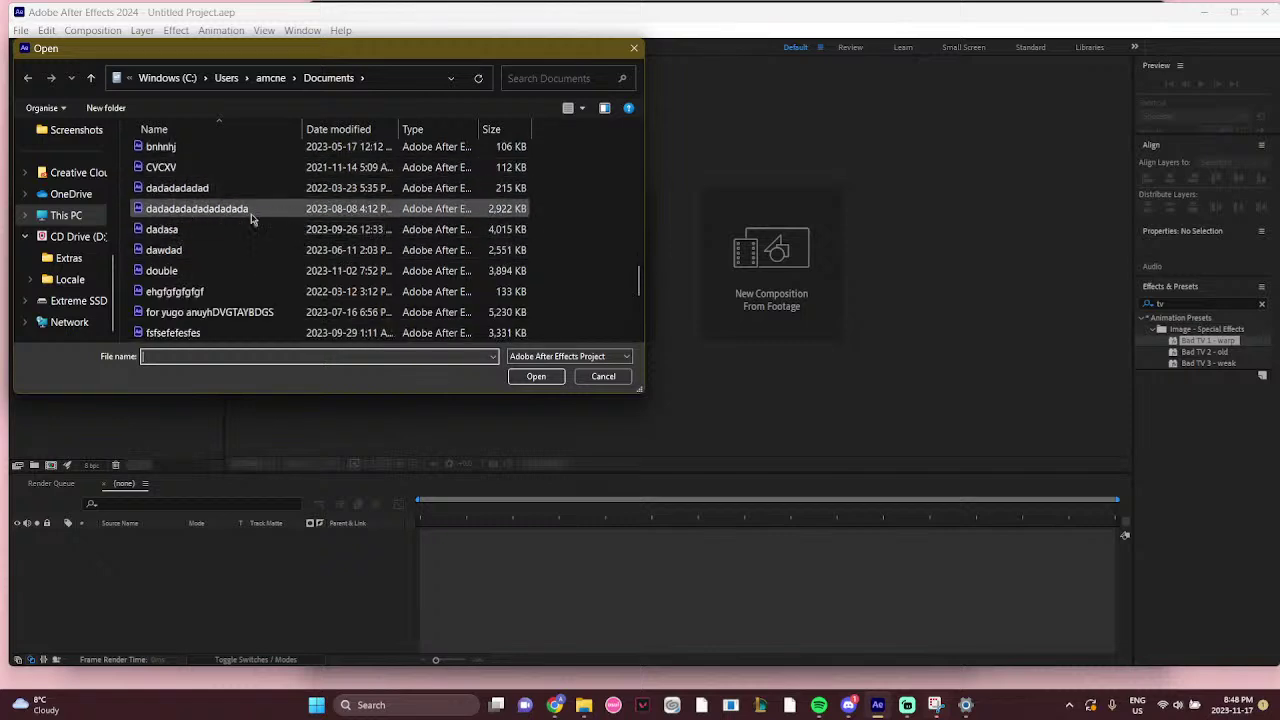
scroll(172, 272, down, 5)
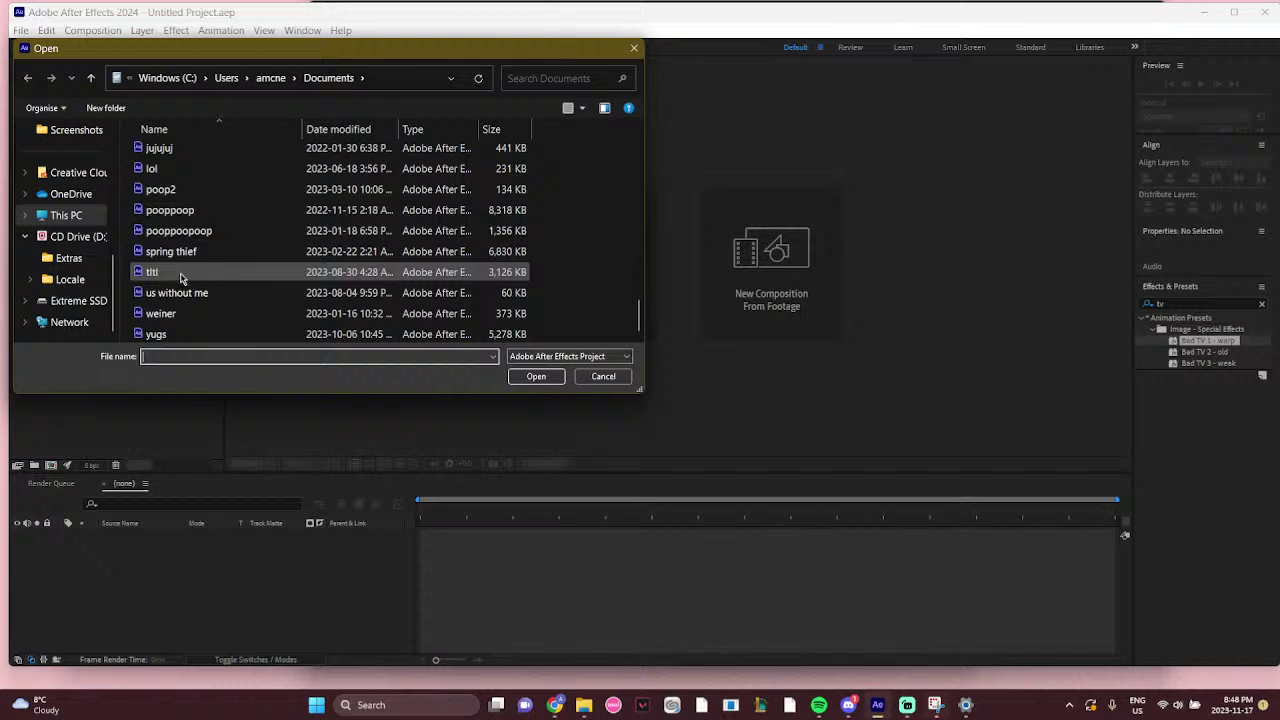
scroll(185, 268, up, 1)
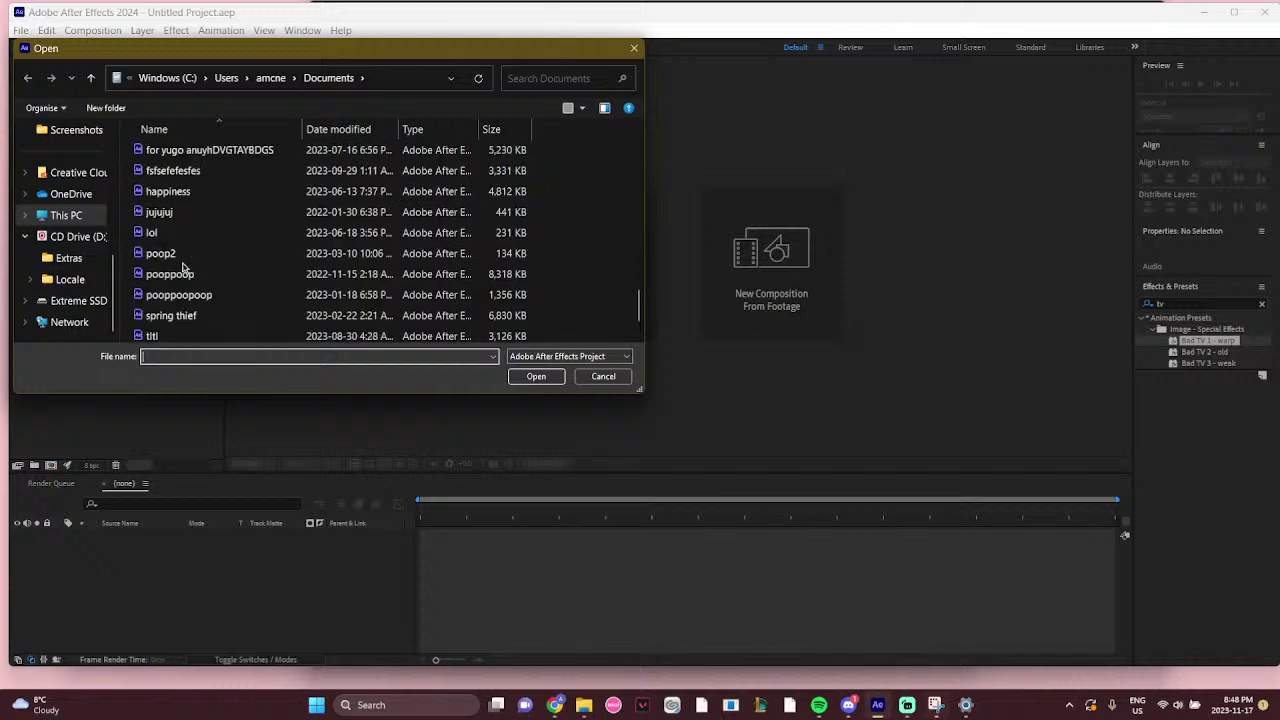
click(178, 194)
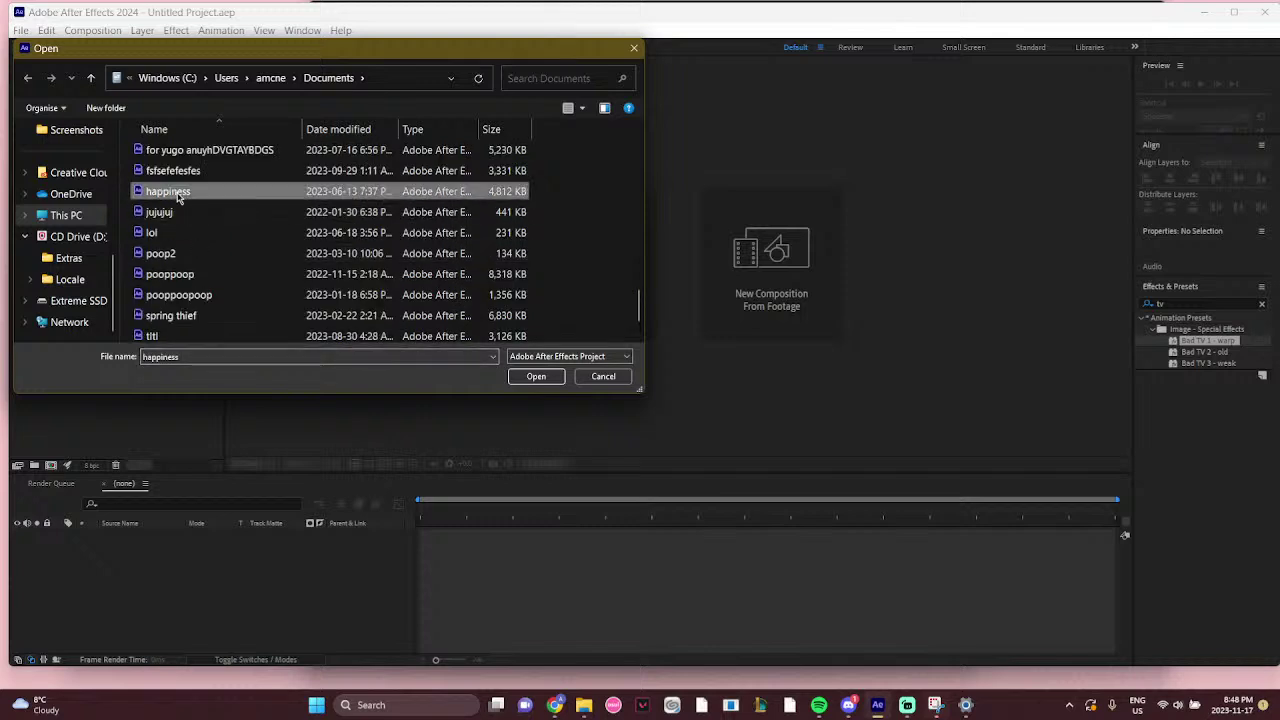
click(536, 377)
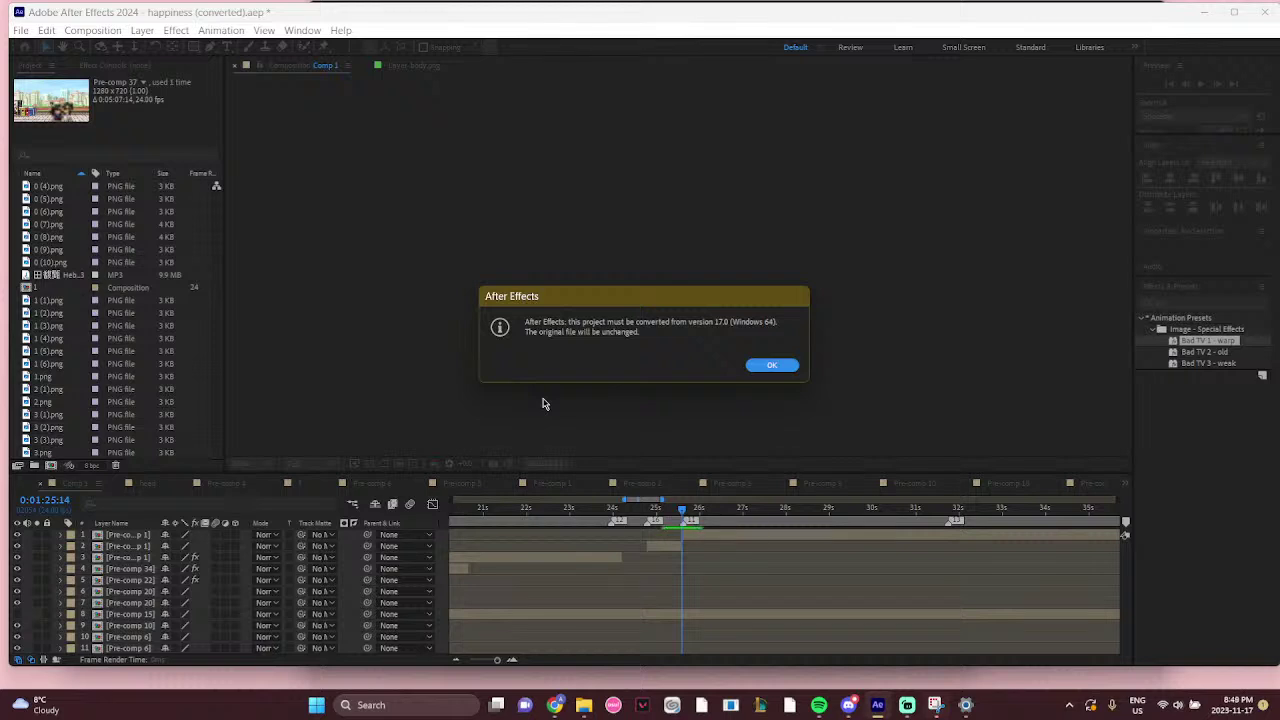
click(768, 366)
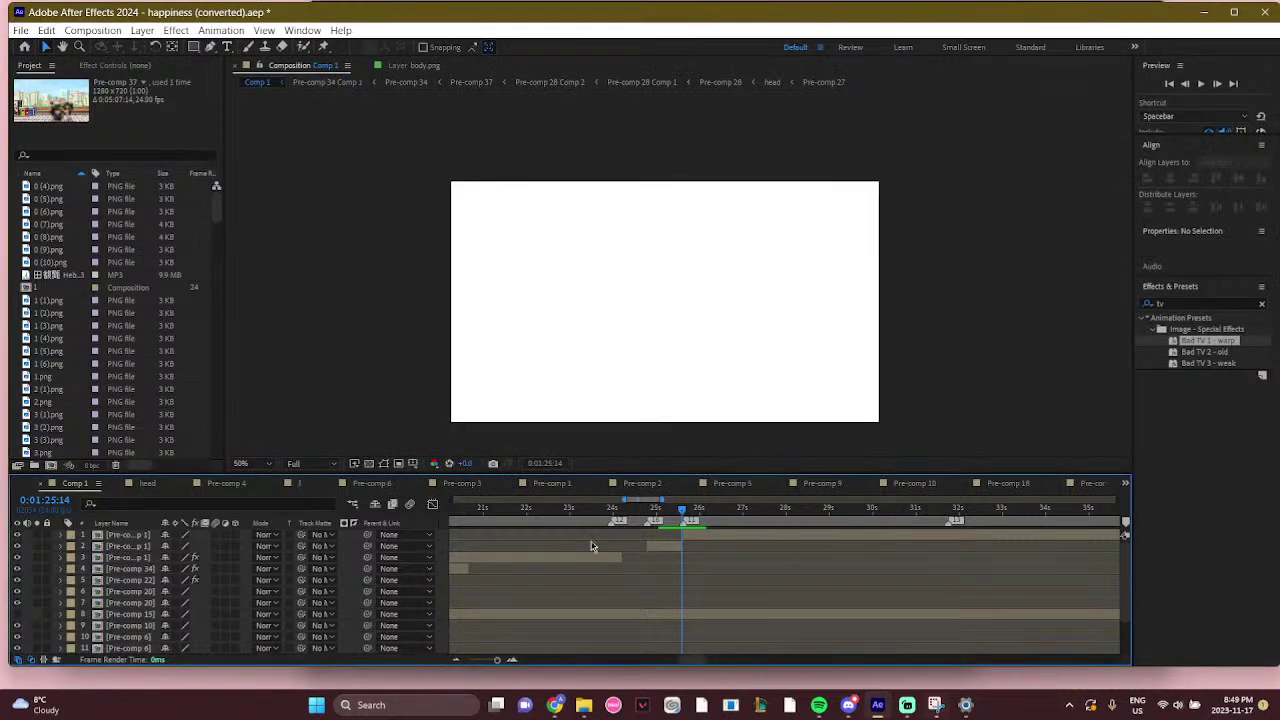
View Comp 1's two-character close-up at 0:01:23:00, 0:01:26:07 and 0:01:22:22, with the timeline zoomed out
click(569, 510)
mouse_move(700, 663)
mouse_down()
mouse_move(666, 660)
mouse_move(692, 663)
mouse_up()
click(457, 663)
scroll(690, 585, down, 2)
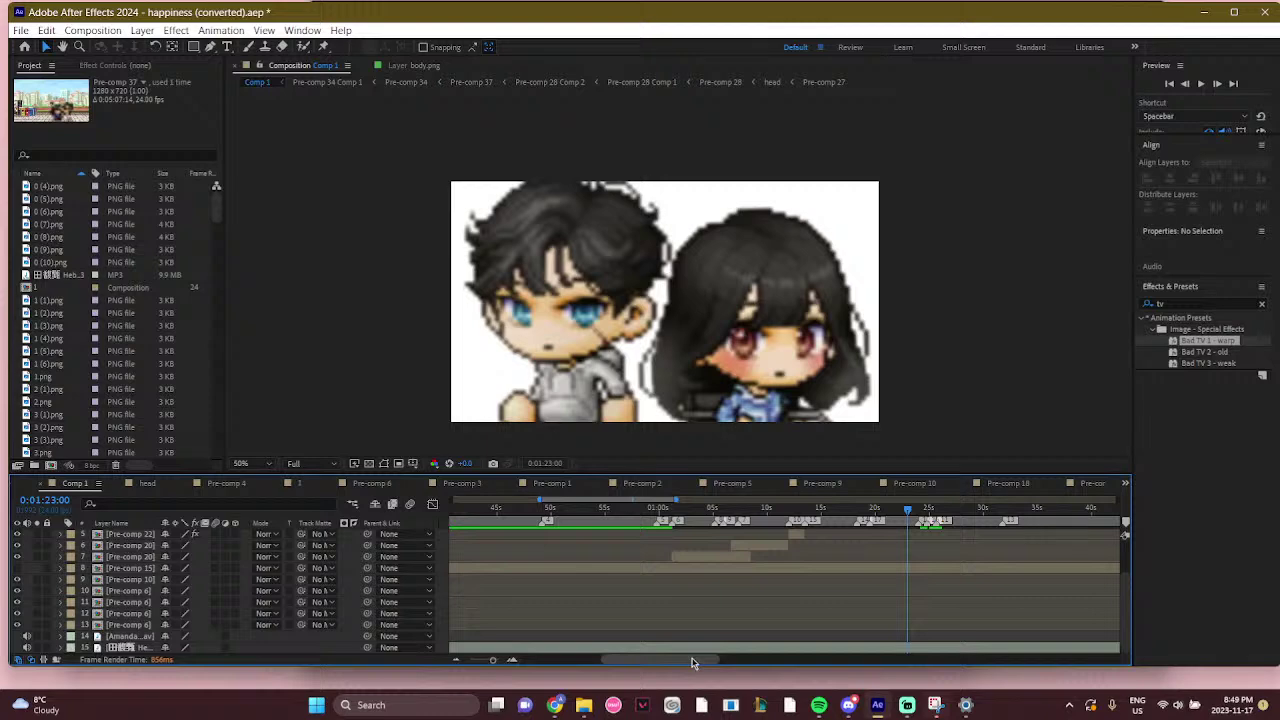
click(944, 512)
scroll(949, 561, up, 2)
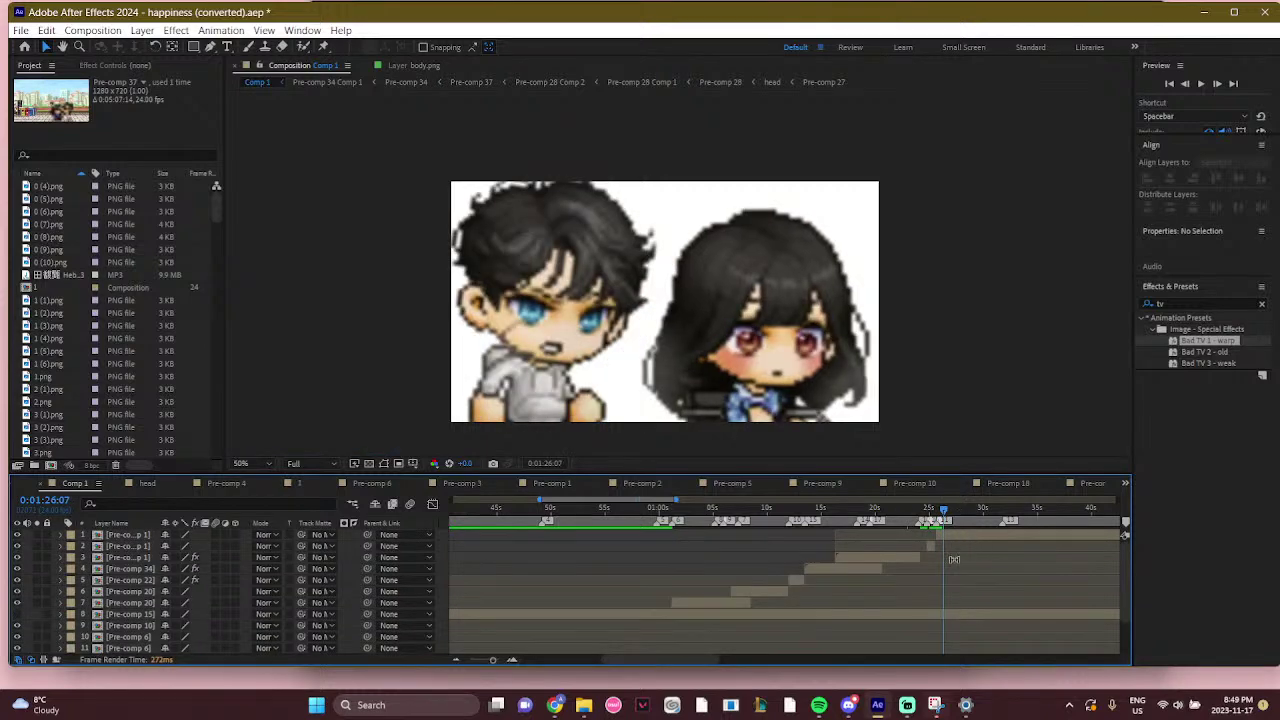
click(919, 510)
click(907, 510)
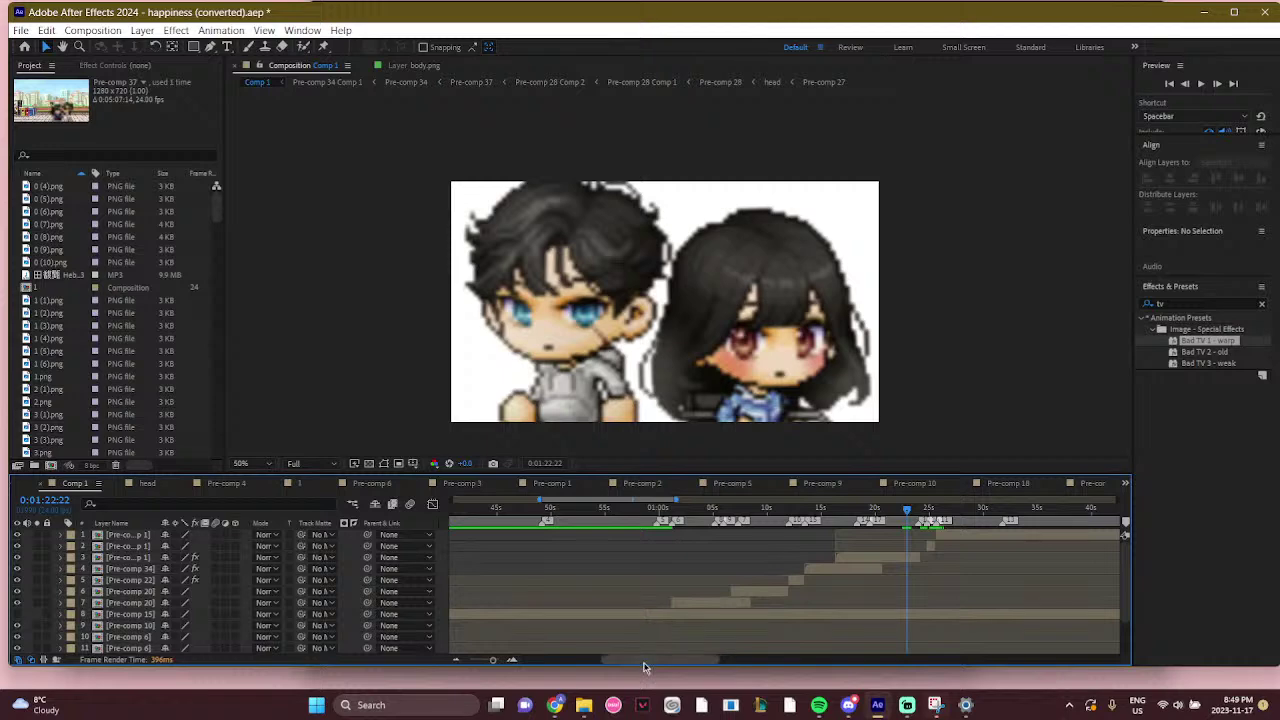
Return to the start of Comp 1 and view the frames at 0:00:11:19 and 0:00:18:08
drag(655, 661, 573, 661)
scroll(535, 568, down, 3)
drag(530, 512, 583, 516)
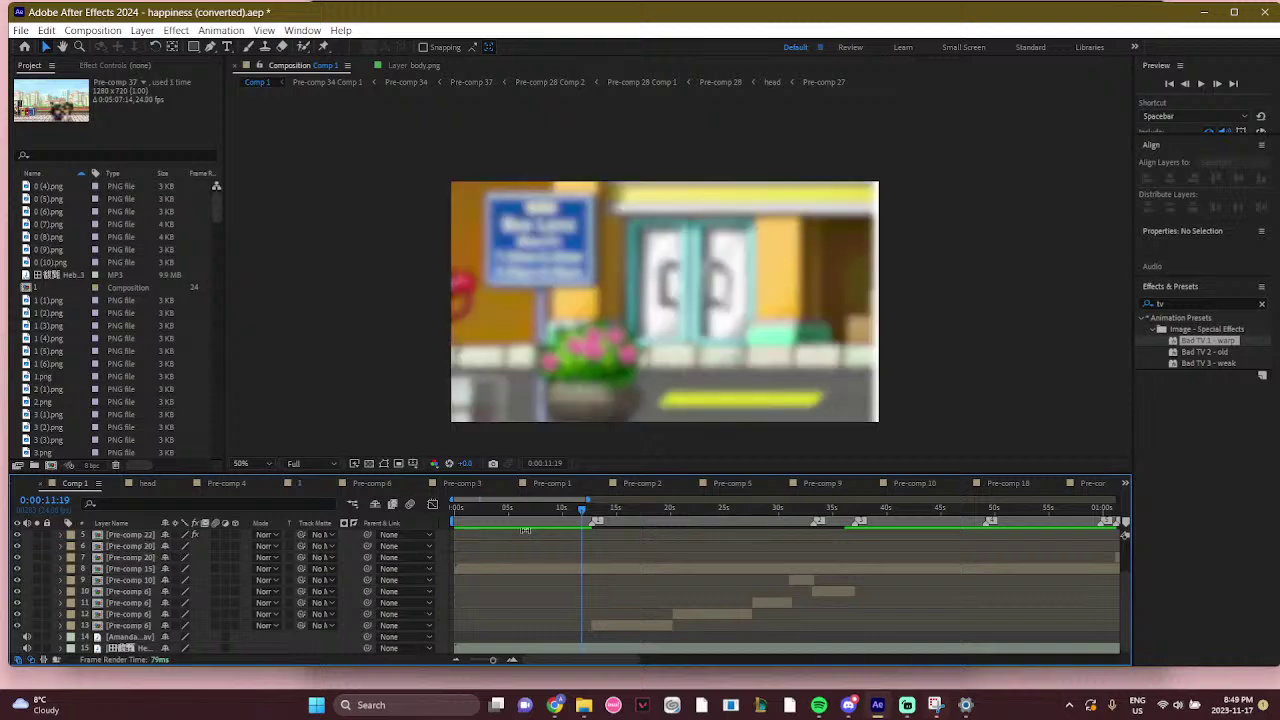
drag(604, 512, 653, 519)
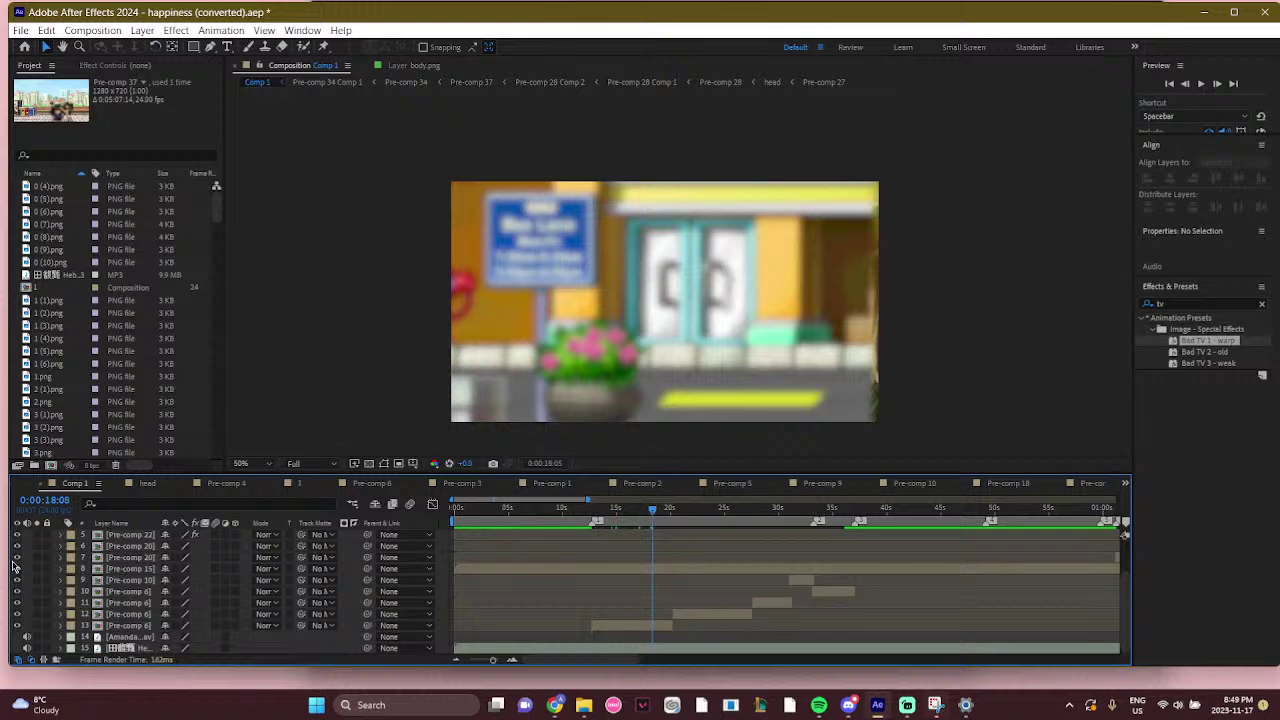
Hide the Pre-comp 15 layer in Comp 1 and view the park scenes at 0:00:22:23, 0:00:29:02 and 0:00:32:07
click(487, 572)
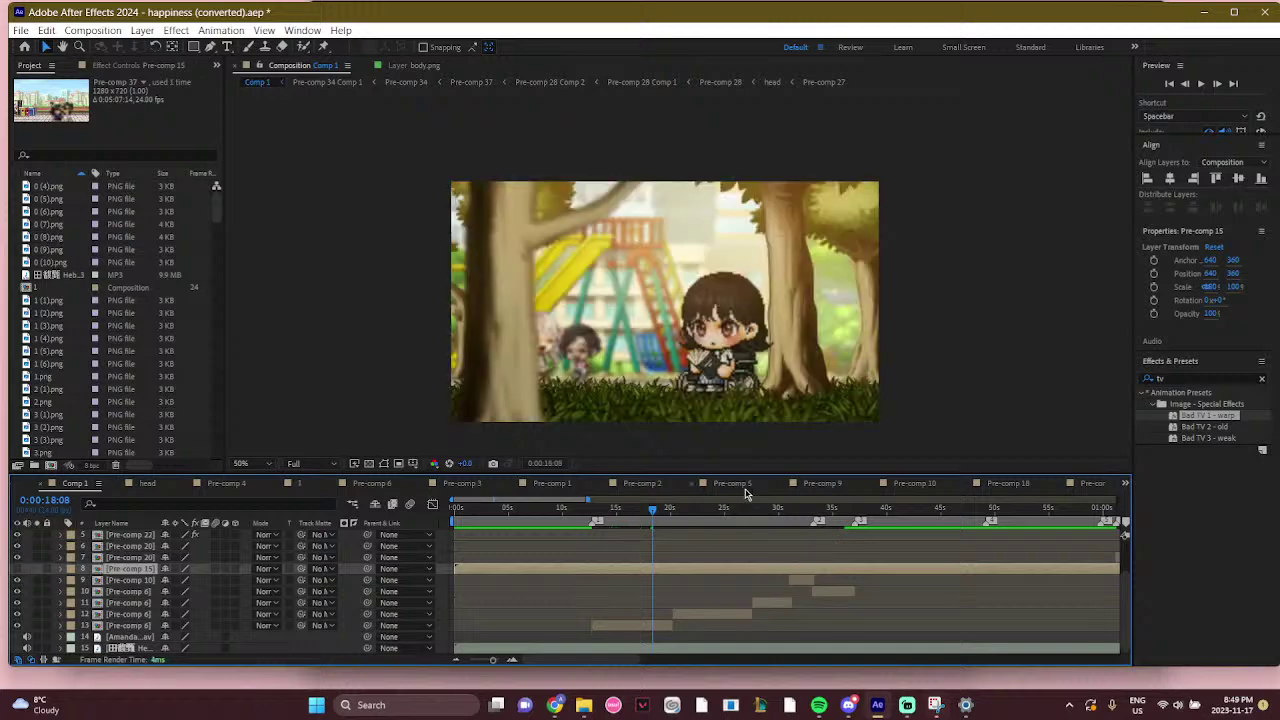
click(703, 522)
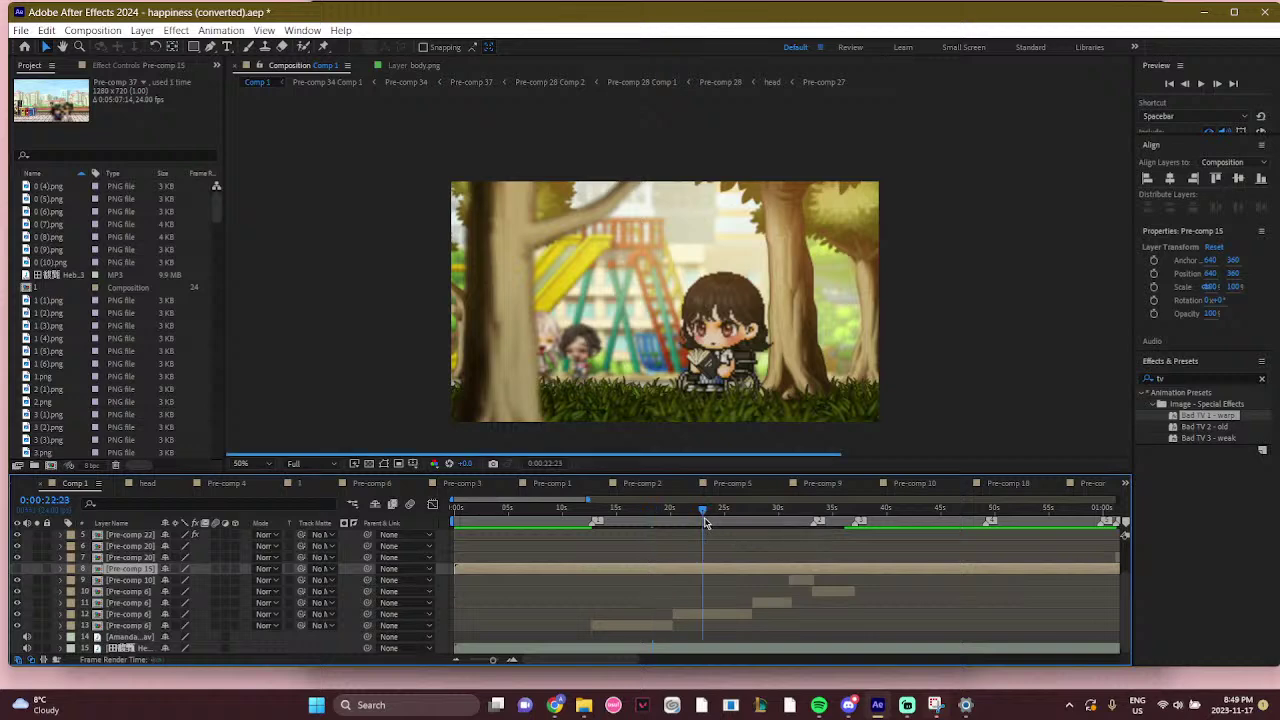
click(769, 522)
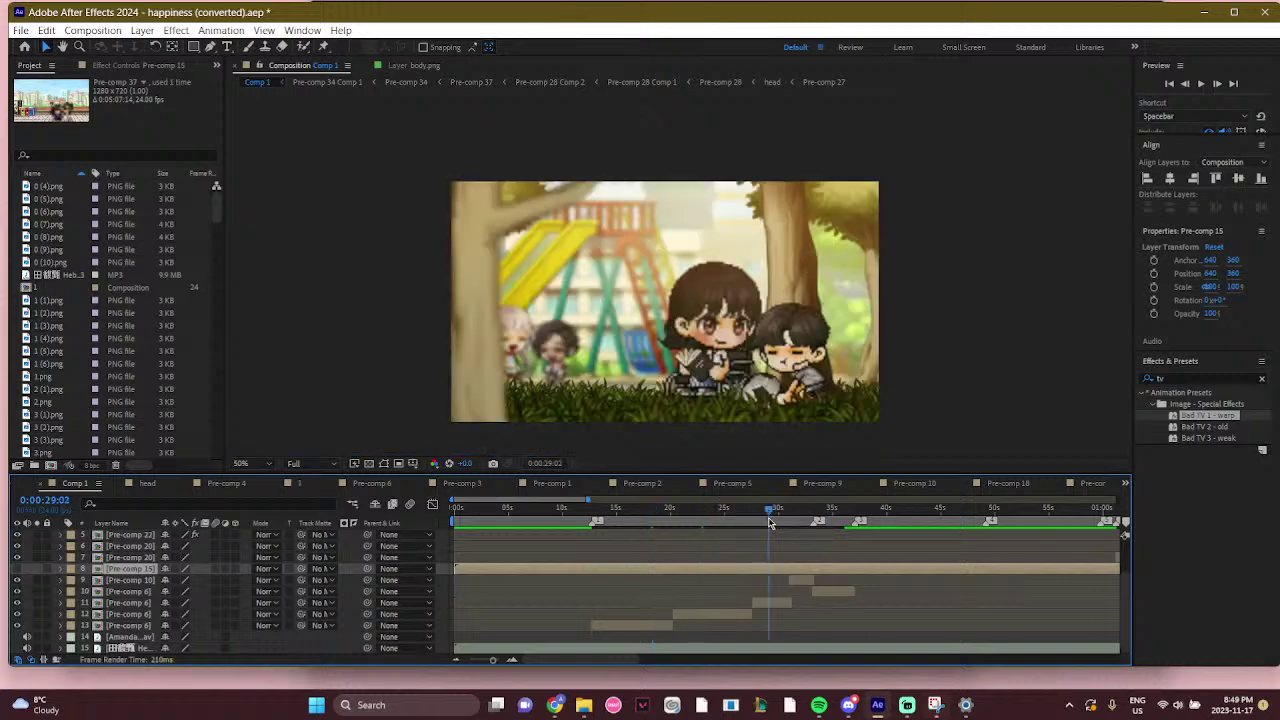
scroll(700, 580, right, 2)
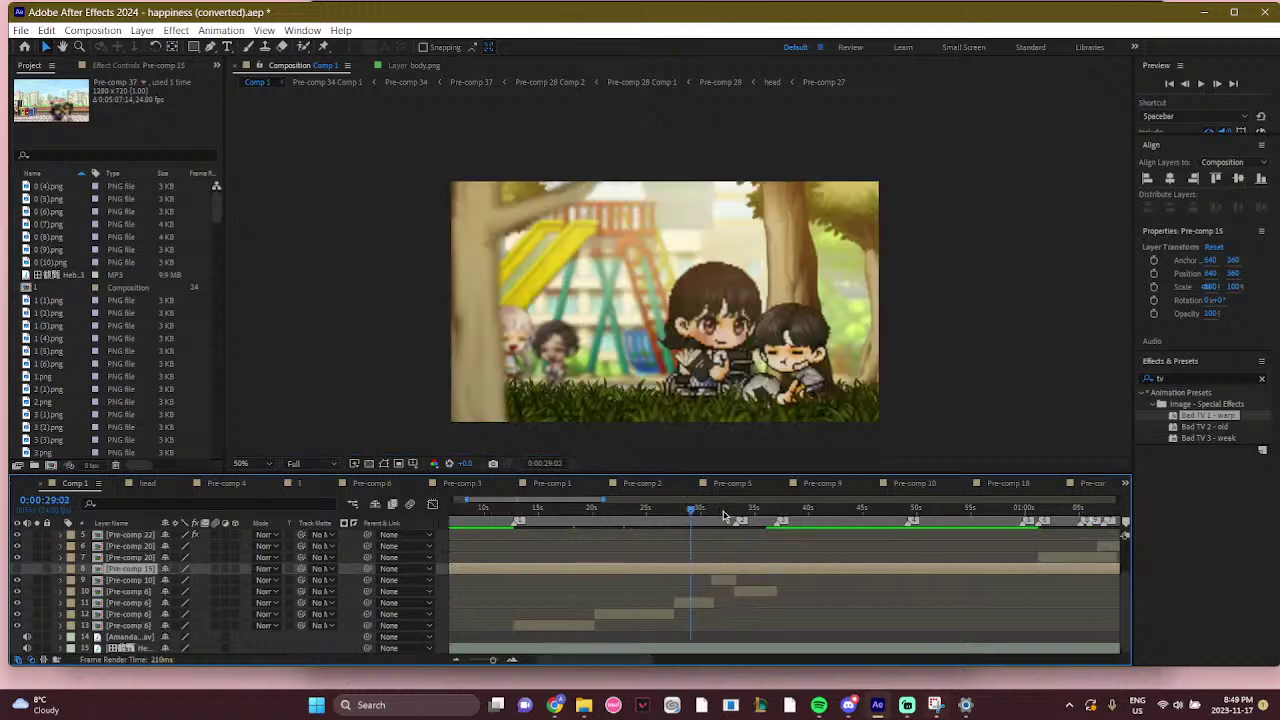
click(726, 512)
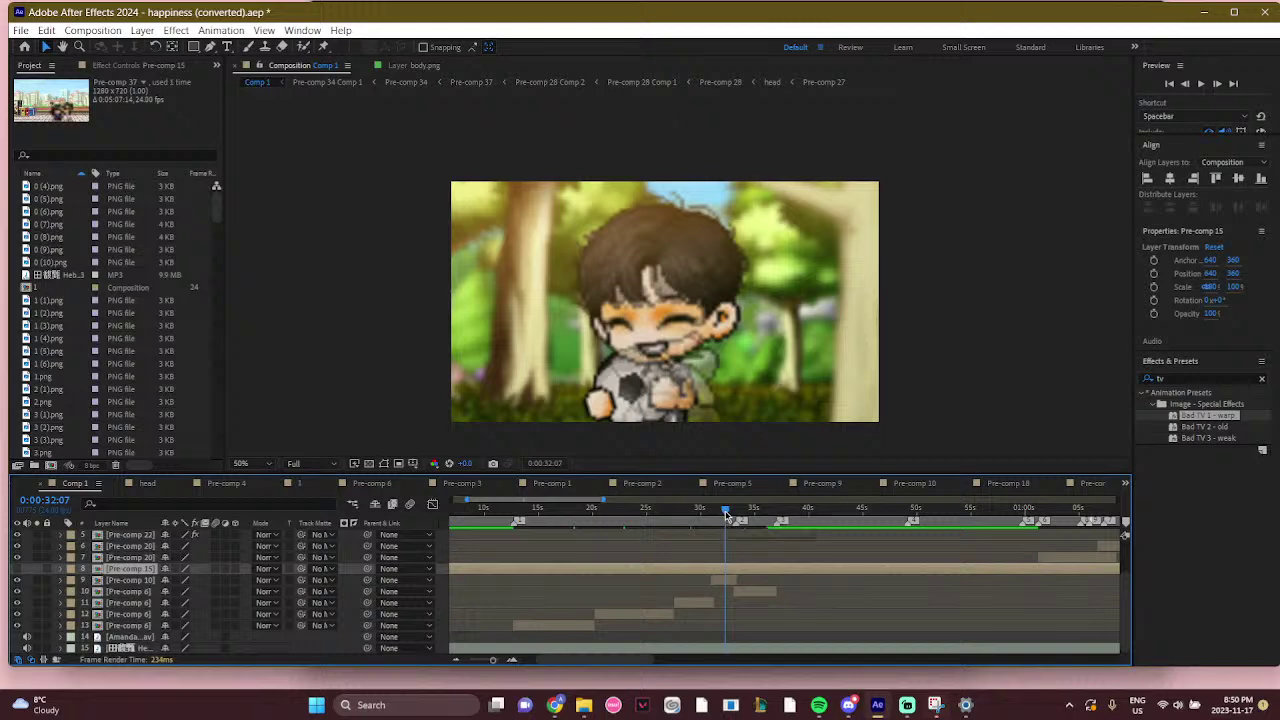
click(848, 705)
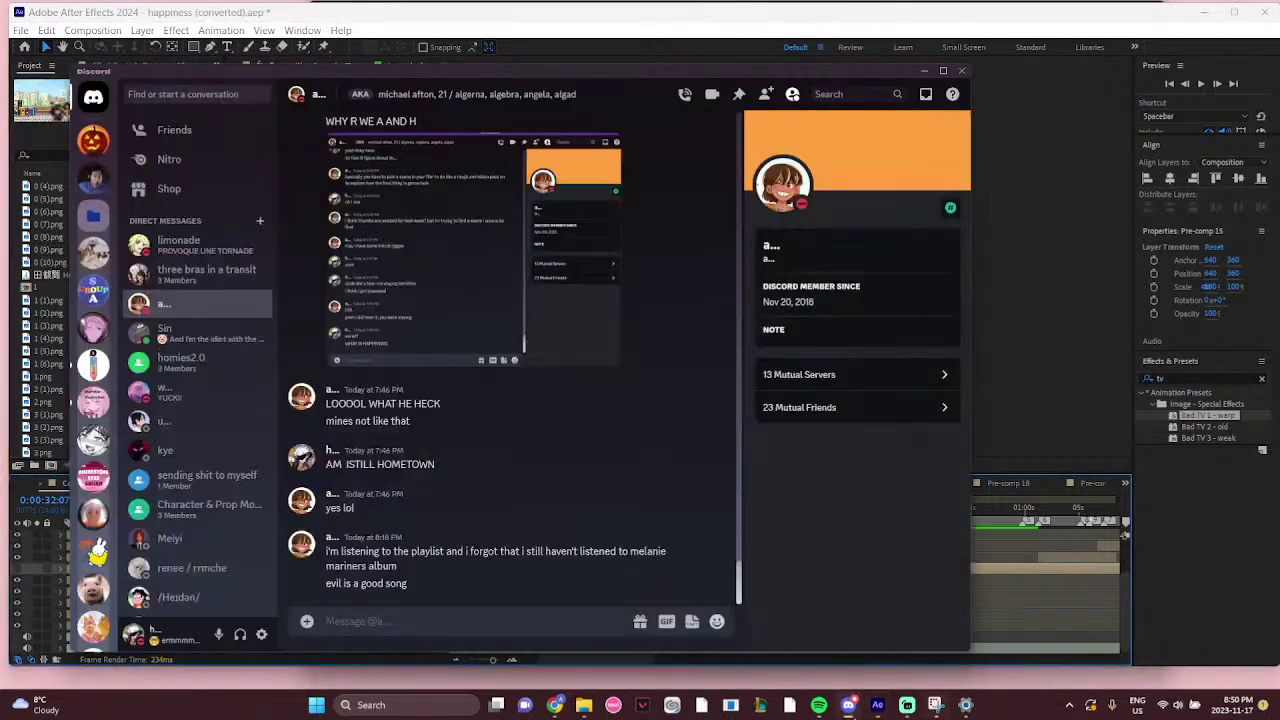
drag(512, 73, 428, 87)
key(alt+Tab)
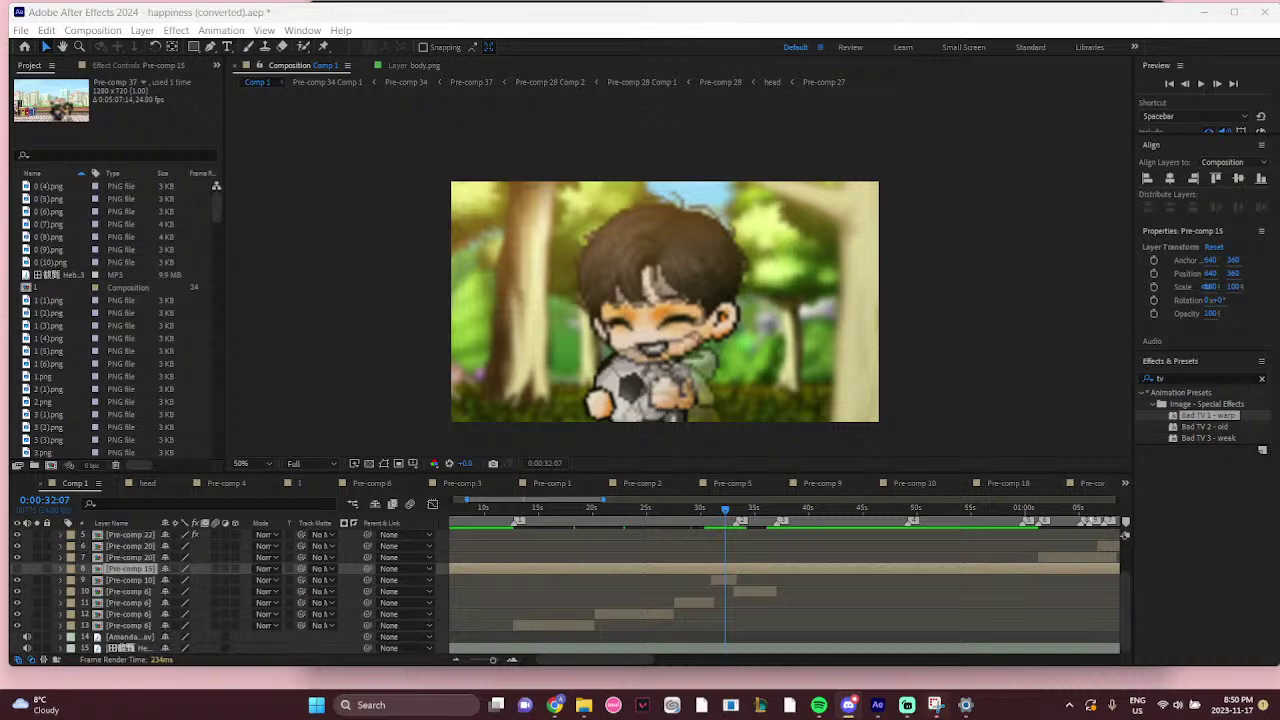
click(1124, 535)
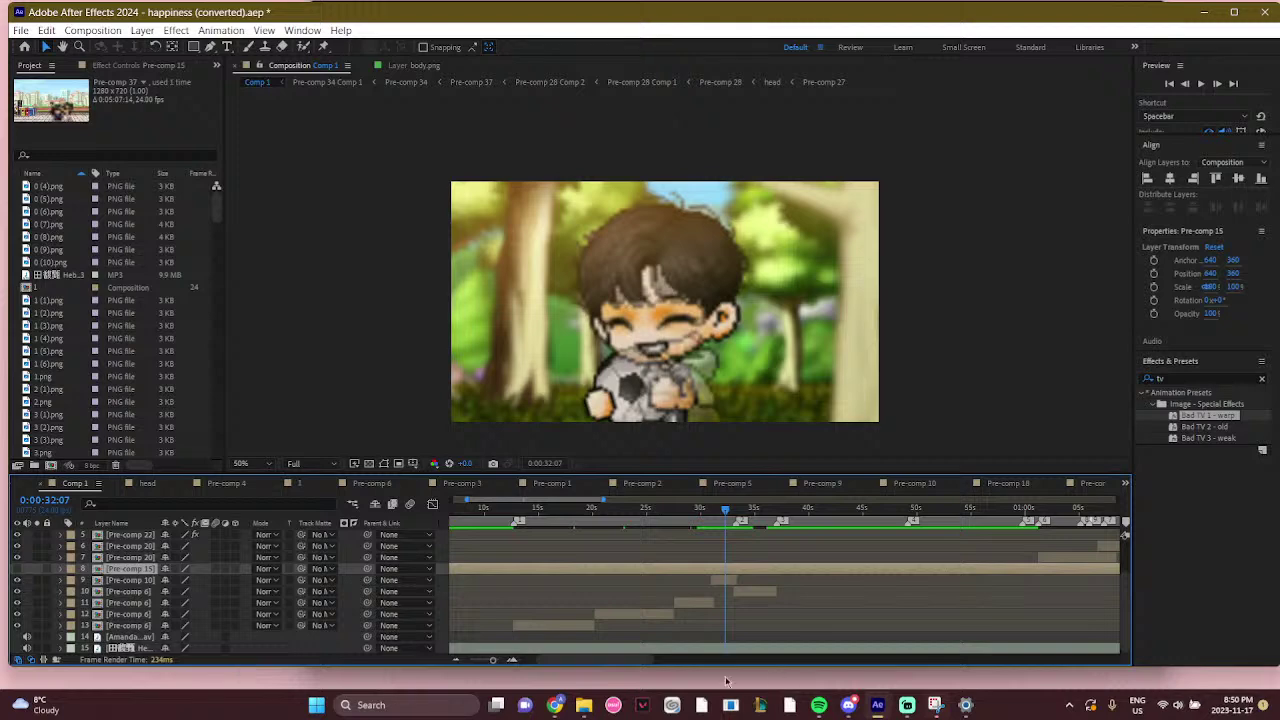
View the close-up of the boy with the ball at 0:00:31:22 and the girl with the book at 0:00:35:01
click(721, 510)
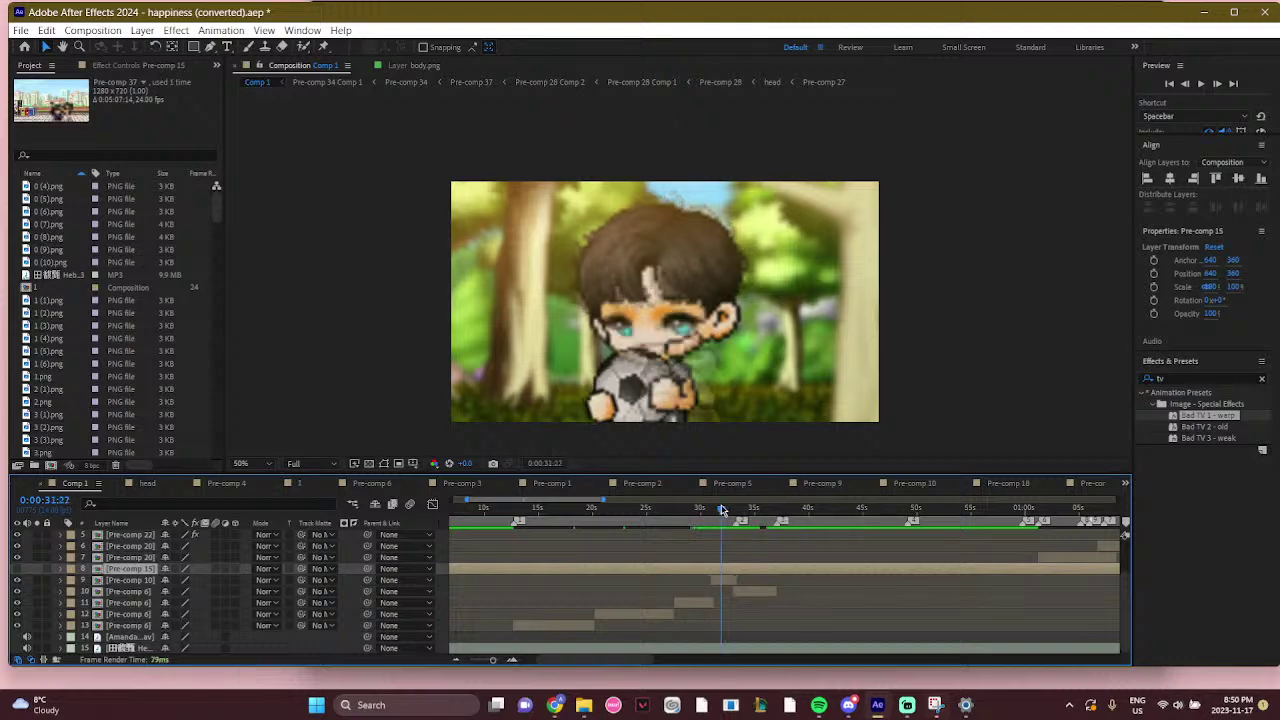
click(722, 510)
click(852, 709)
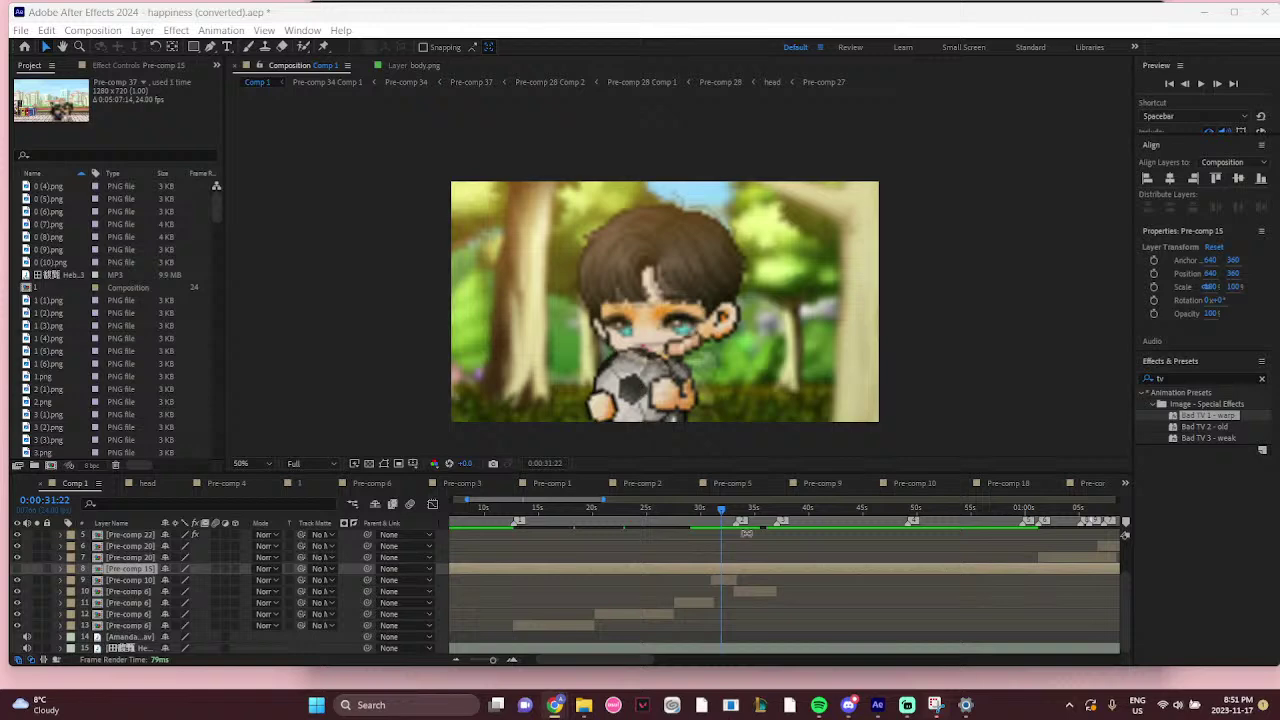
click(742, 515)
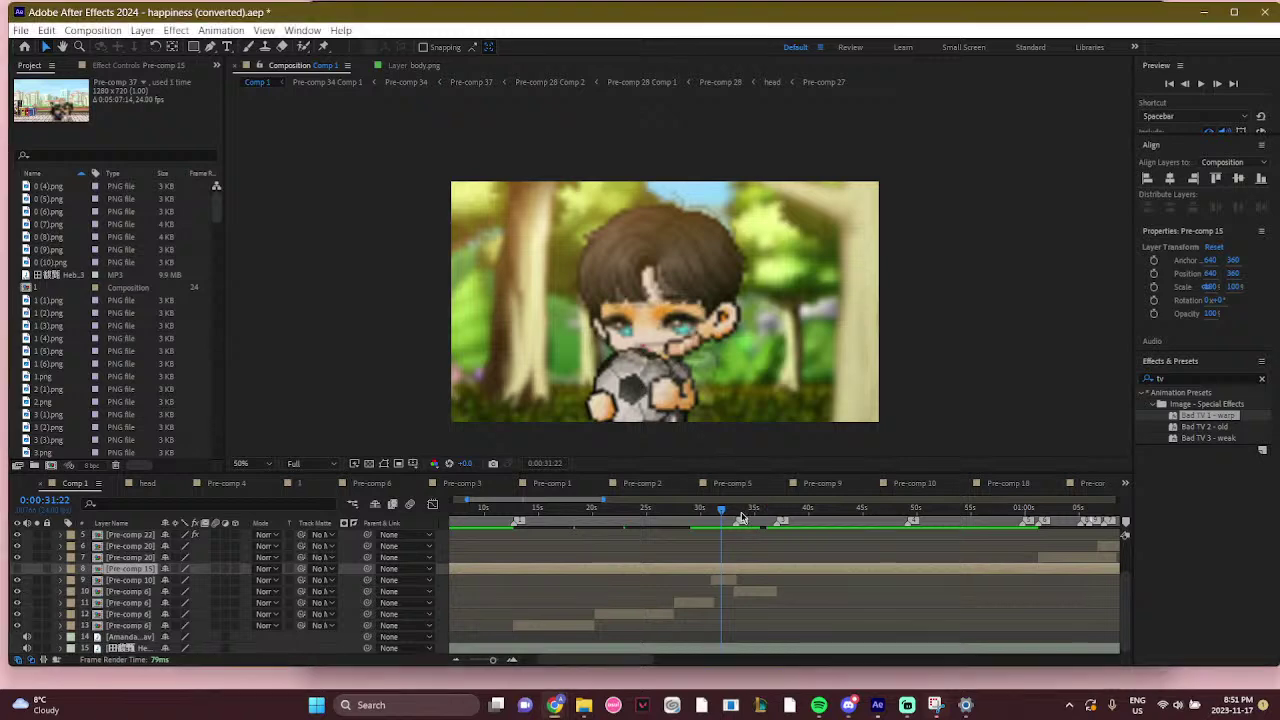
mouse_move(742, 515)
mouse_down()
mouse_move(717, 515)
mouse_move(755, 513)
mouse_up()
View the middle of Comp 1 at 0:00:46:12 and the hospital room scene at 0:01:10:05
drag(632, 660, 655, 660)
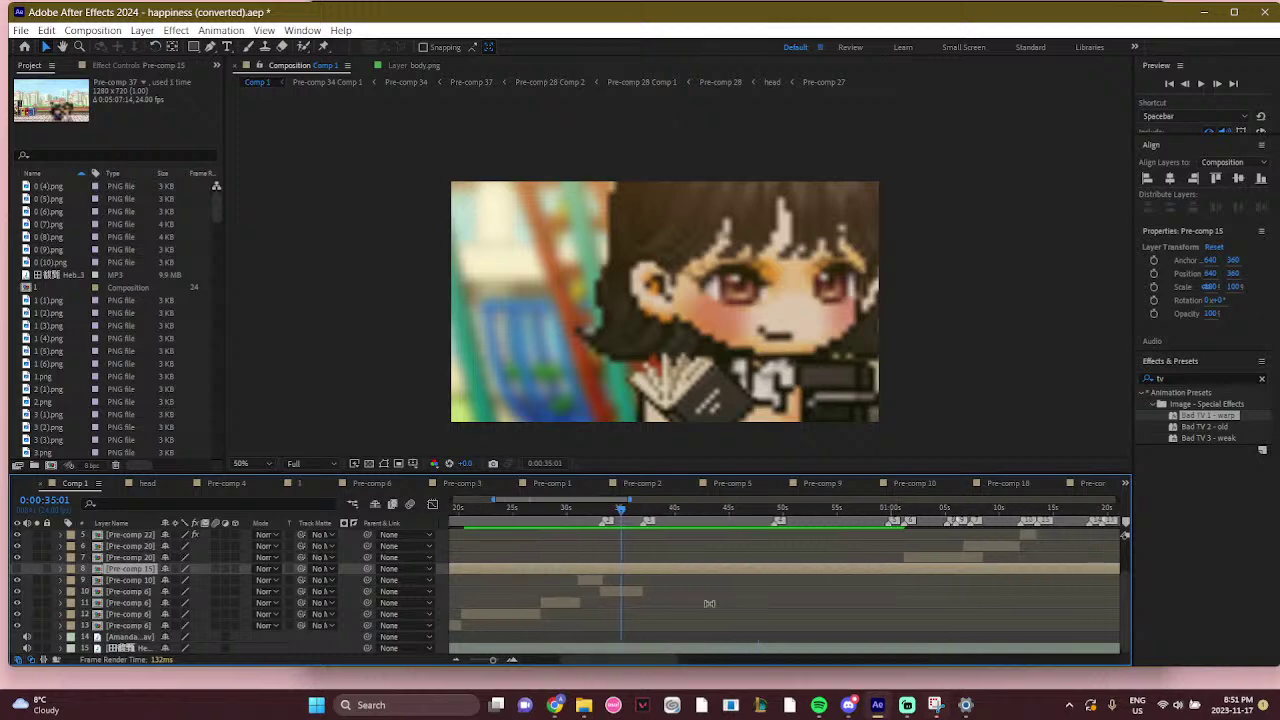
click(649, 512)
drag(649, 512, 745, 512)
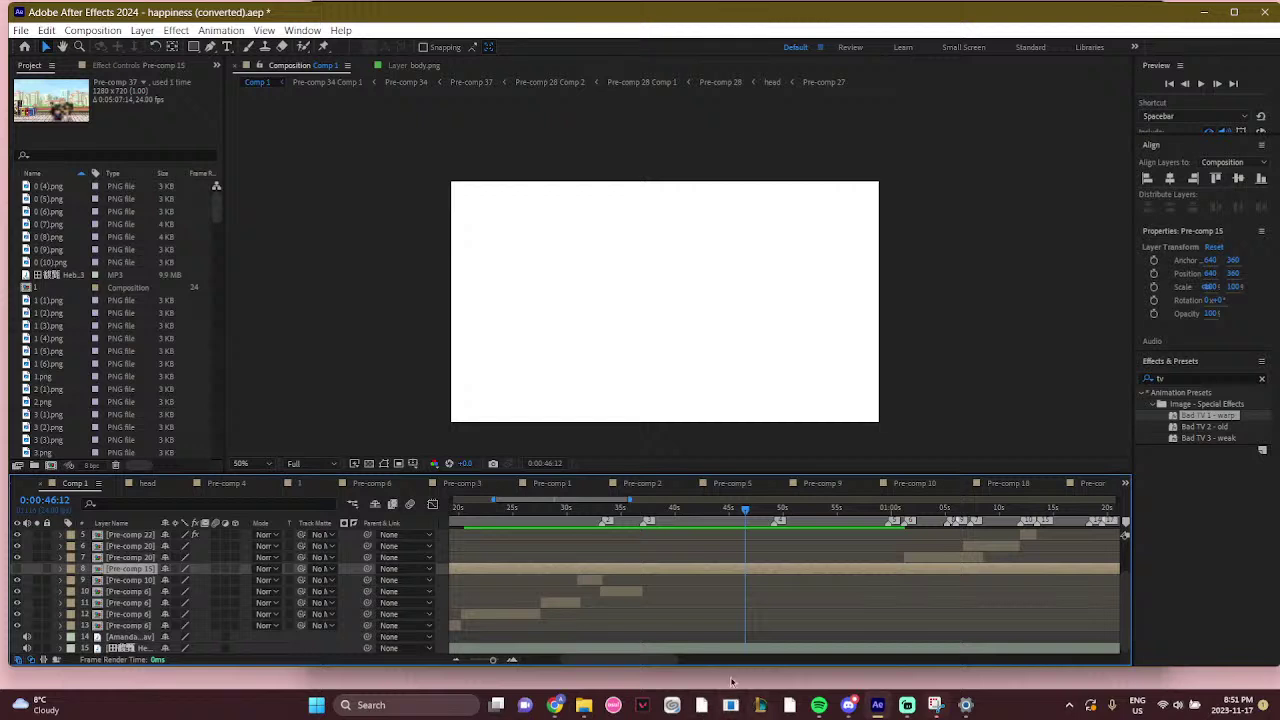
drag(682, 662, 704, 662)
drag(708, 508, 812, 515)
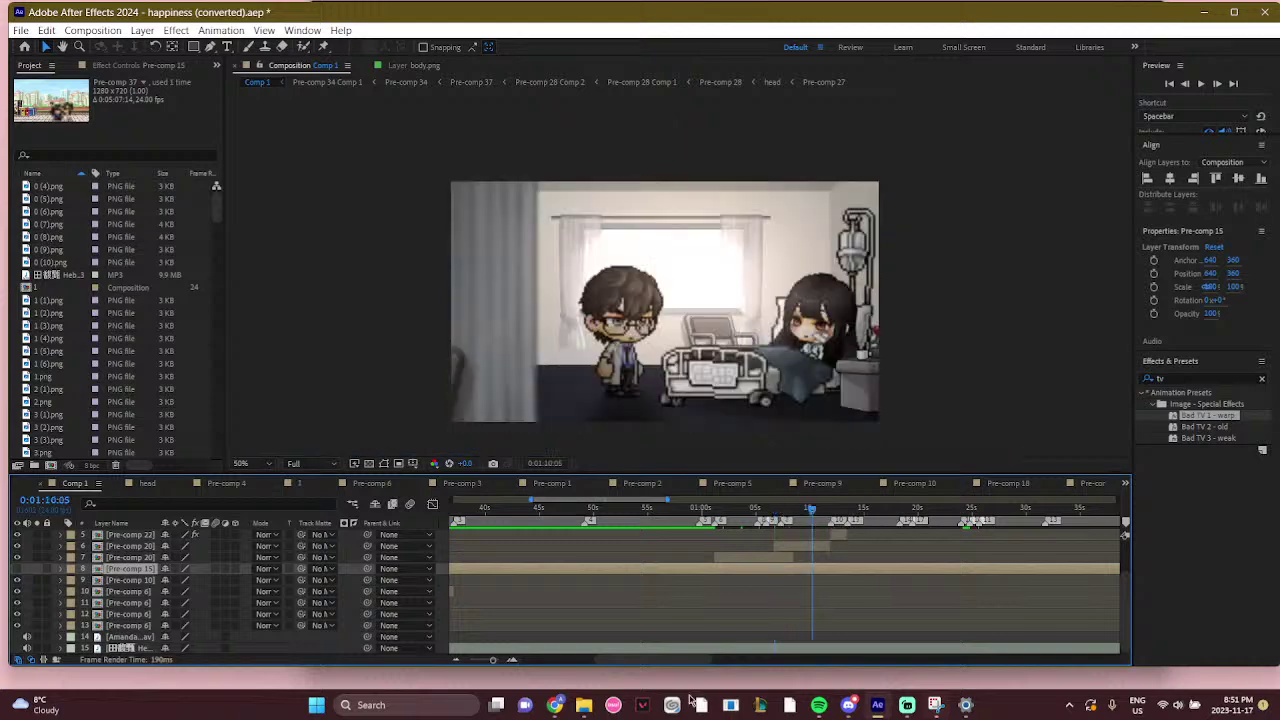
View Comp 1's utility pole shot at 0:01:13:05 and the street scene with the two characters at 0:01:14:18
drag(655, 663, 690, 662)
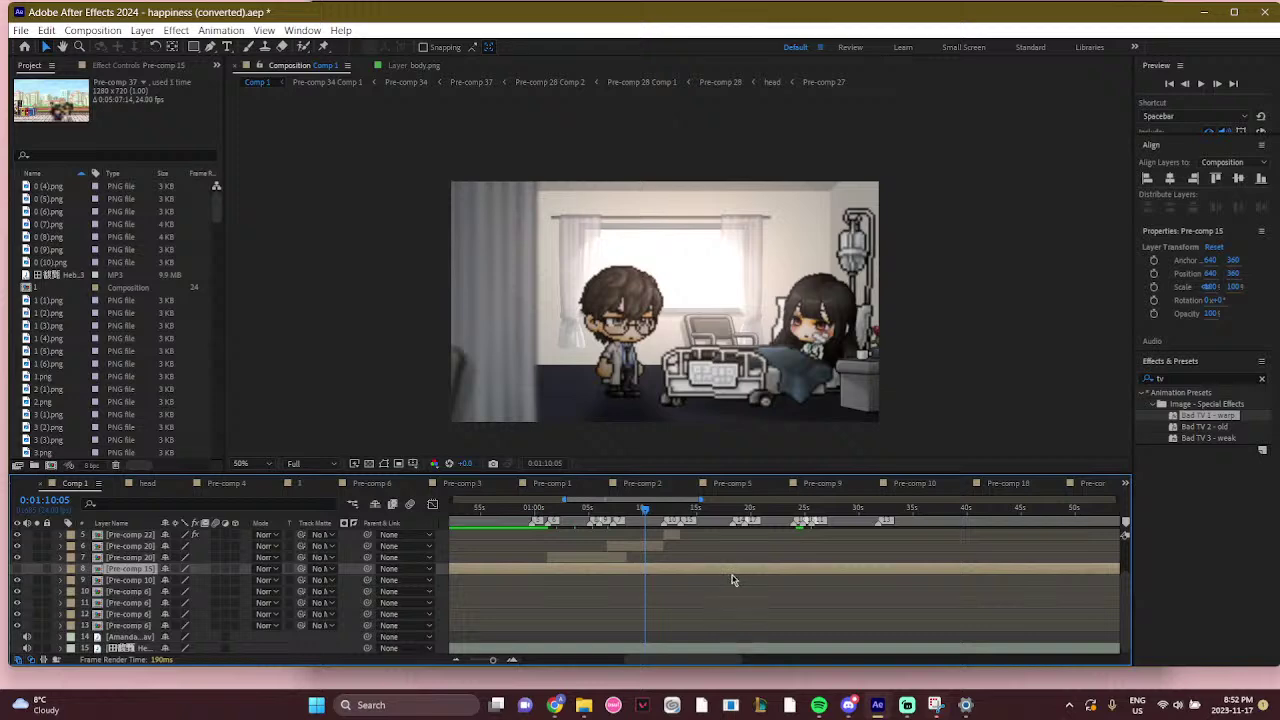
scroll(731, 580, up, 2)
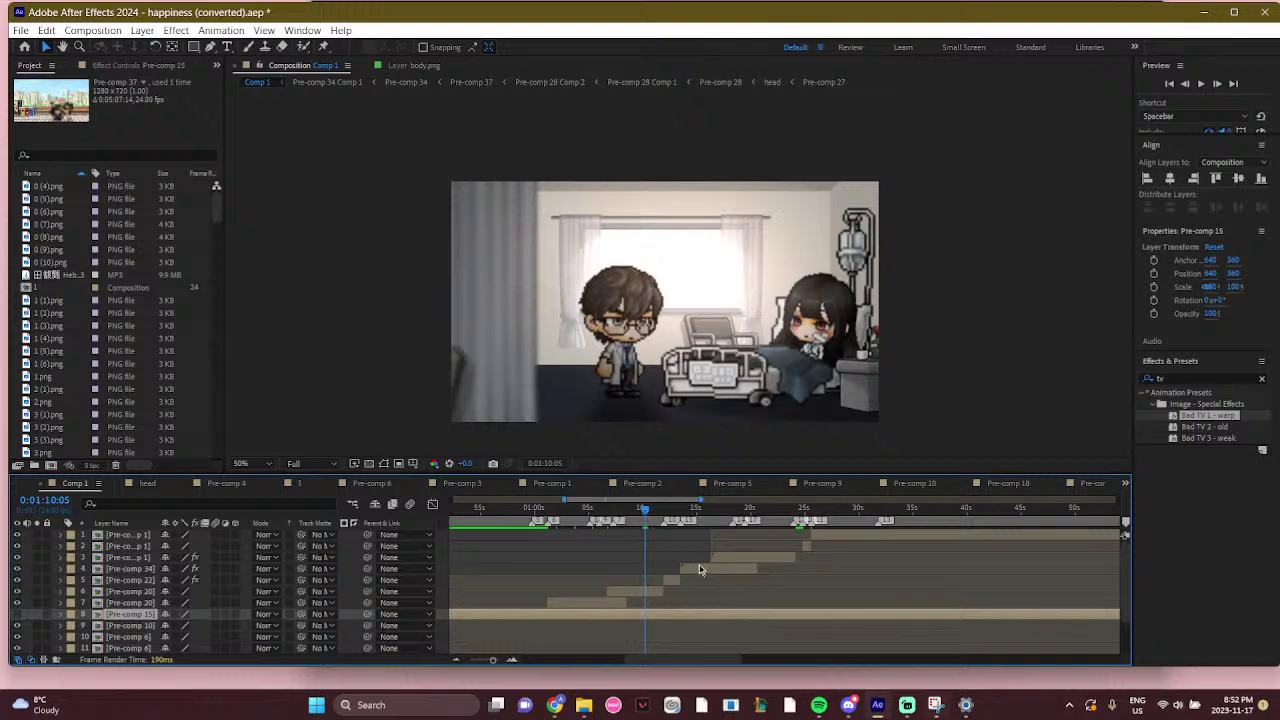
click(678, 510)
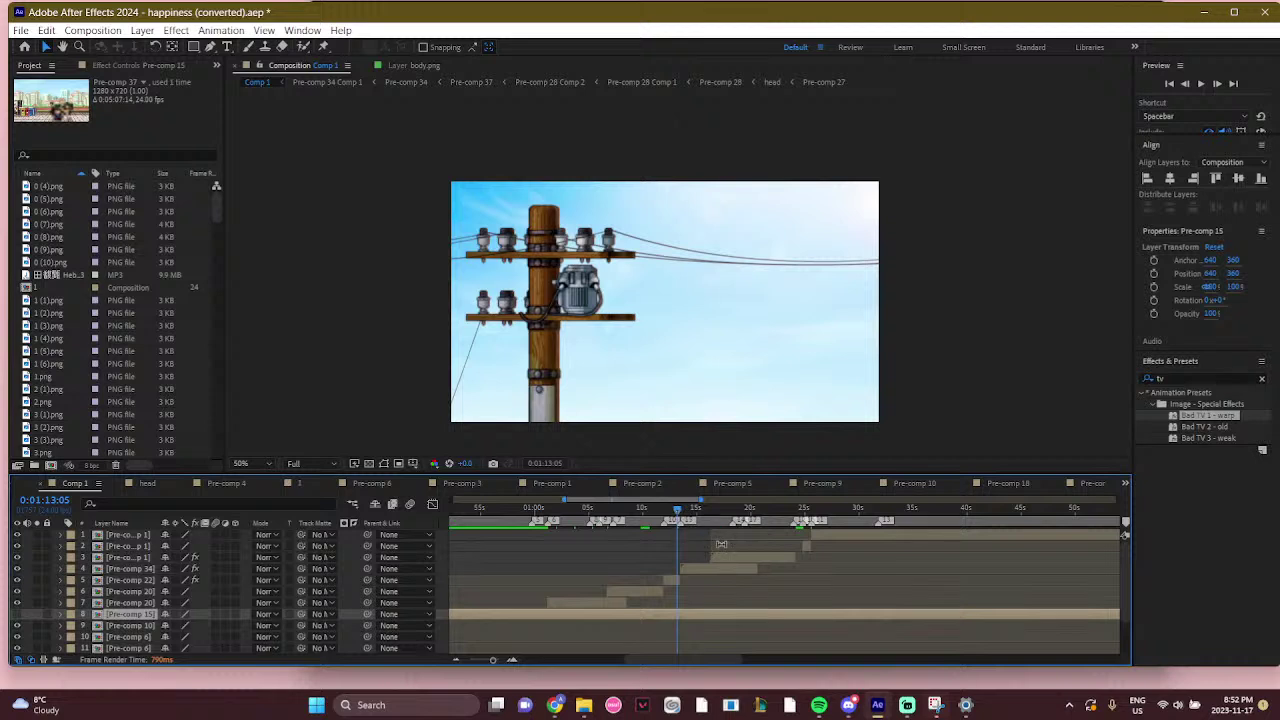
click(693, 509)
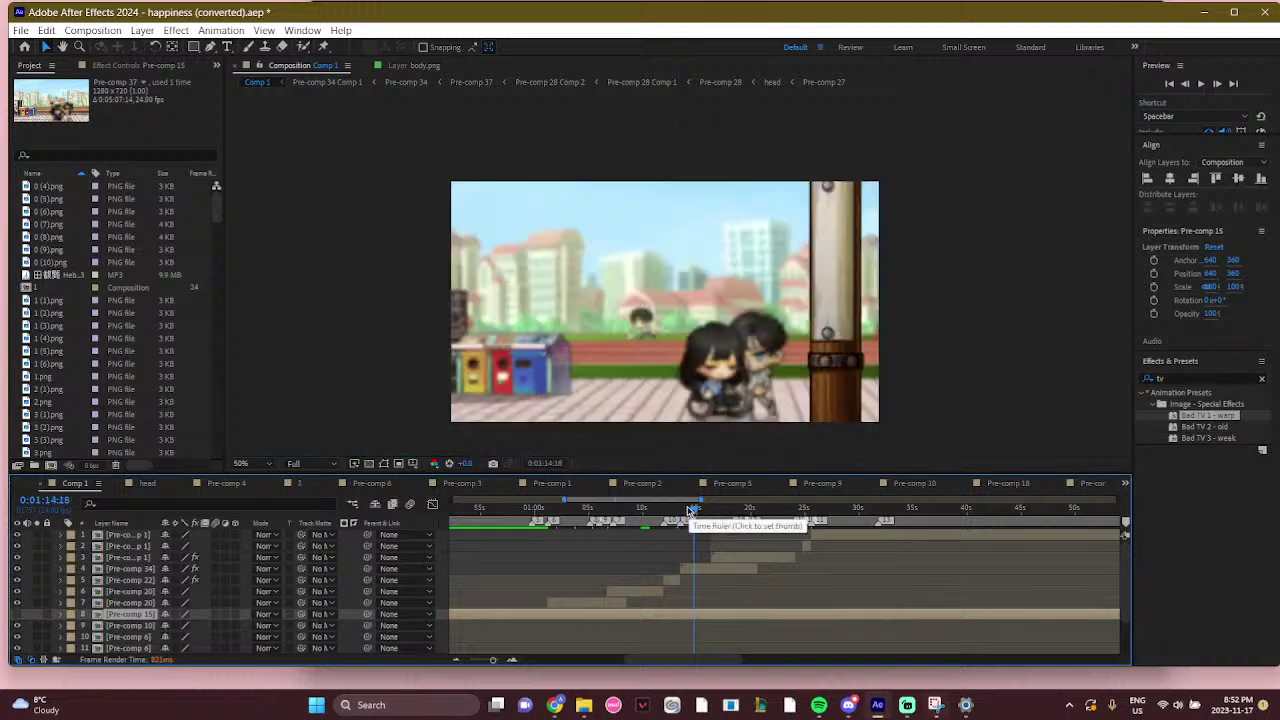
View the wheelchair girl passing the utility pole in Comp 1's street scene between 0:01:14:19 and 0:01:16:01
click(703, 510)
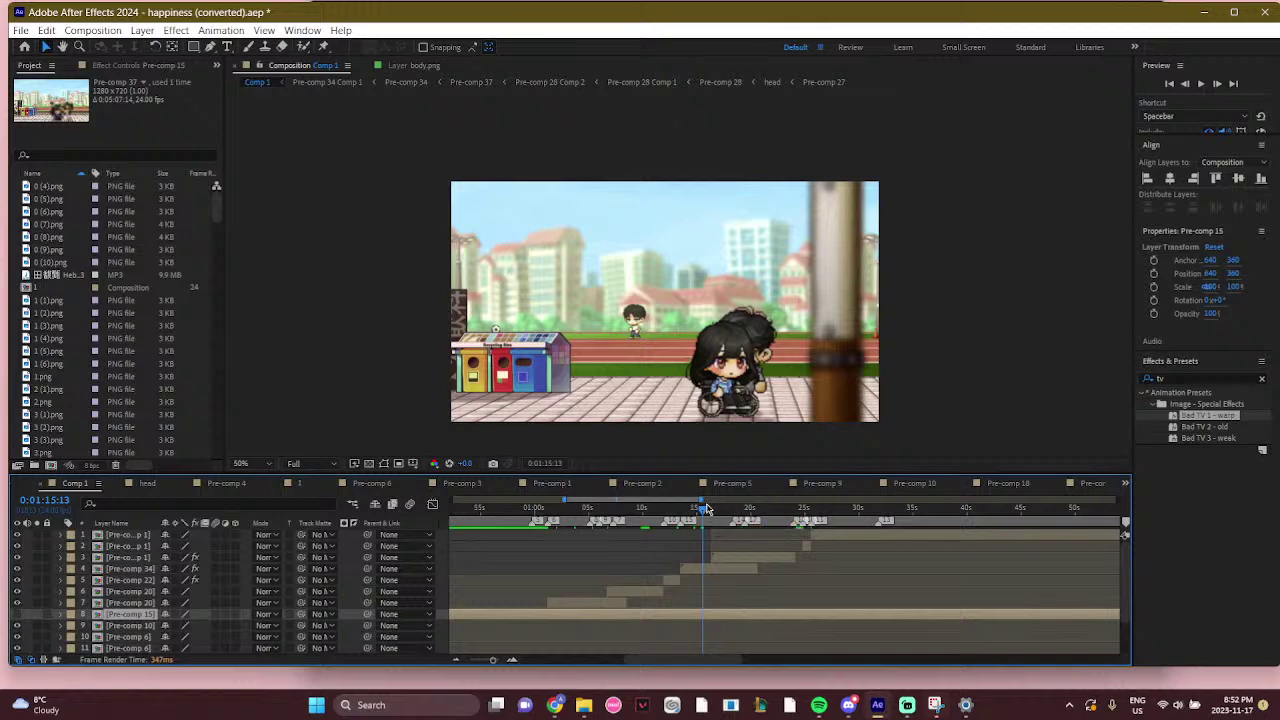
drag(706, 509, 696, 511)
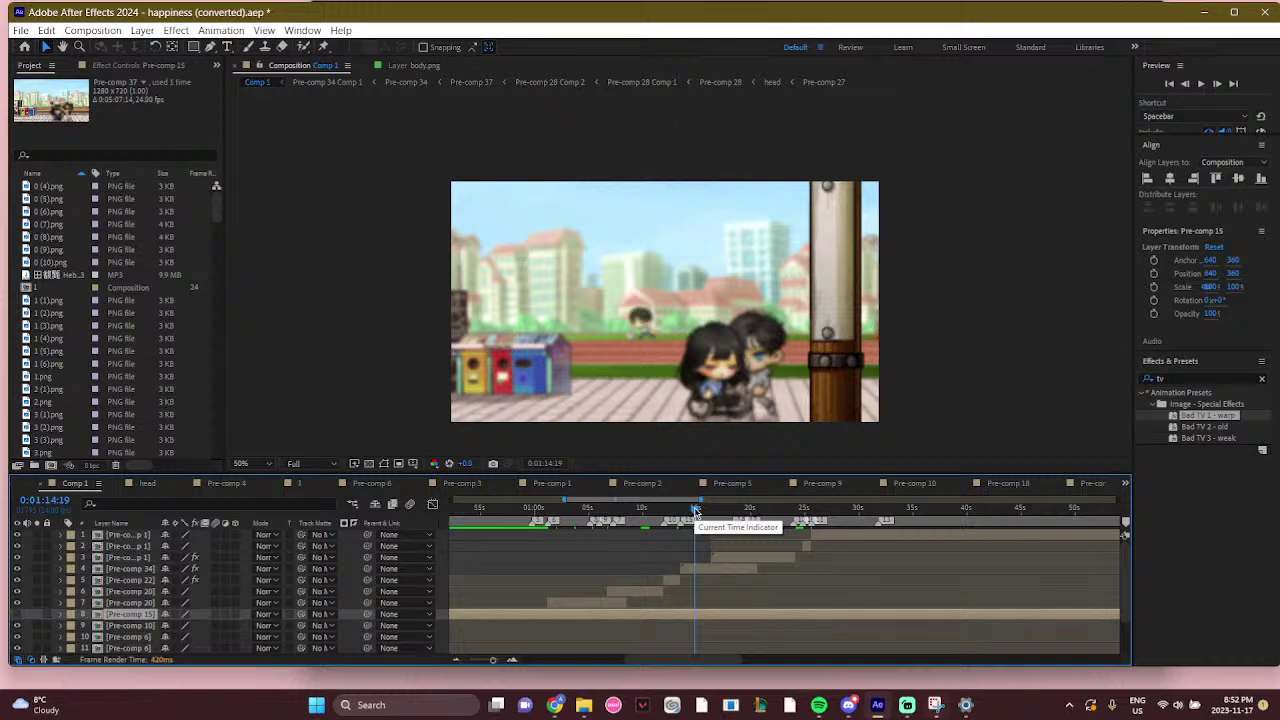
drag(696, 511, 708, 512)
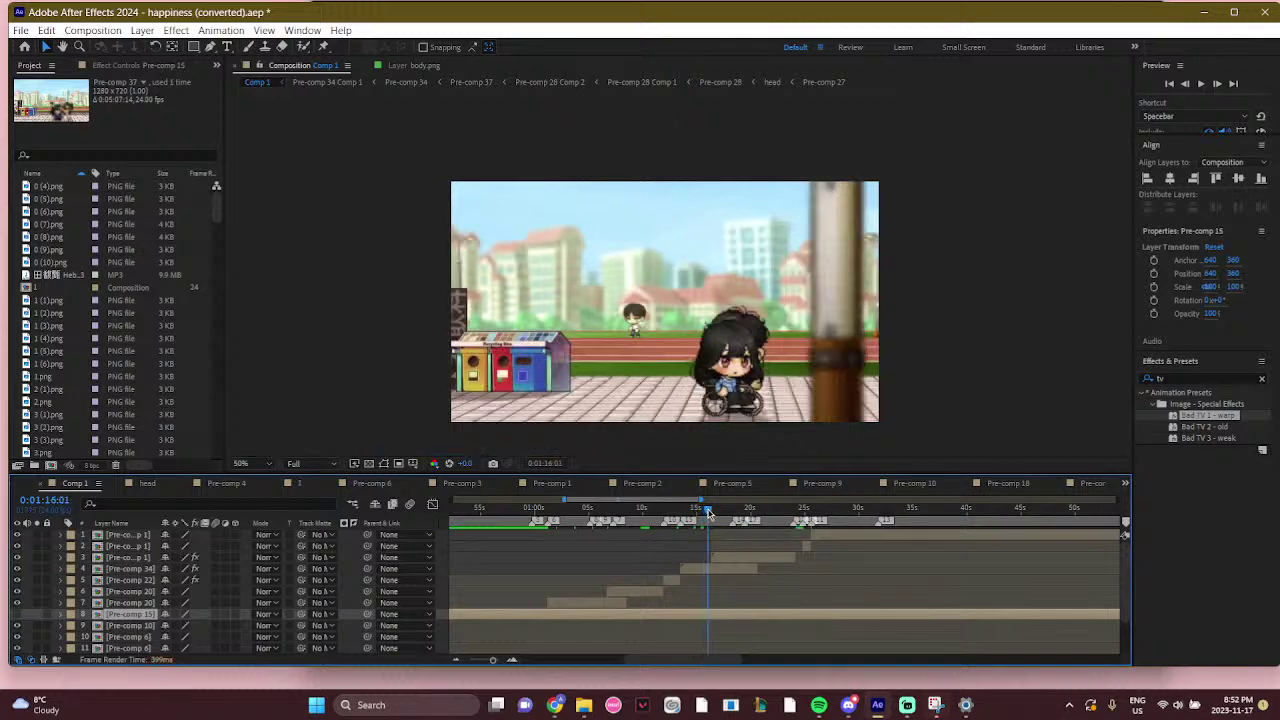
Lower Comp 1's preview resolution to Half and view the start of the street scene at 0:01:13:14
click(304, 466)
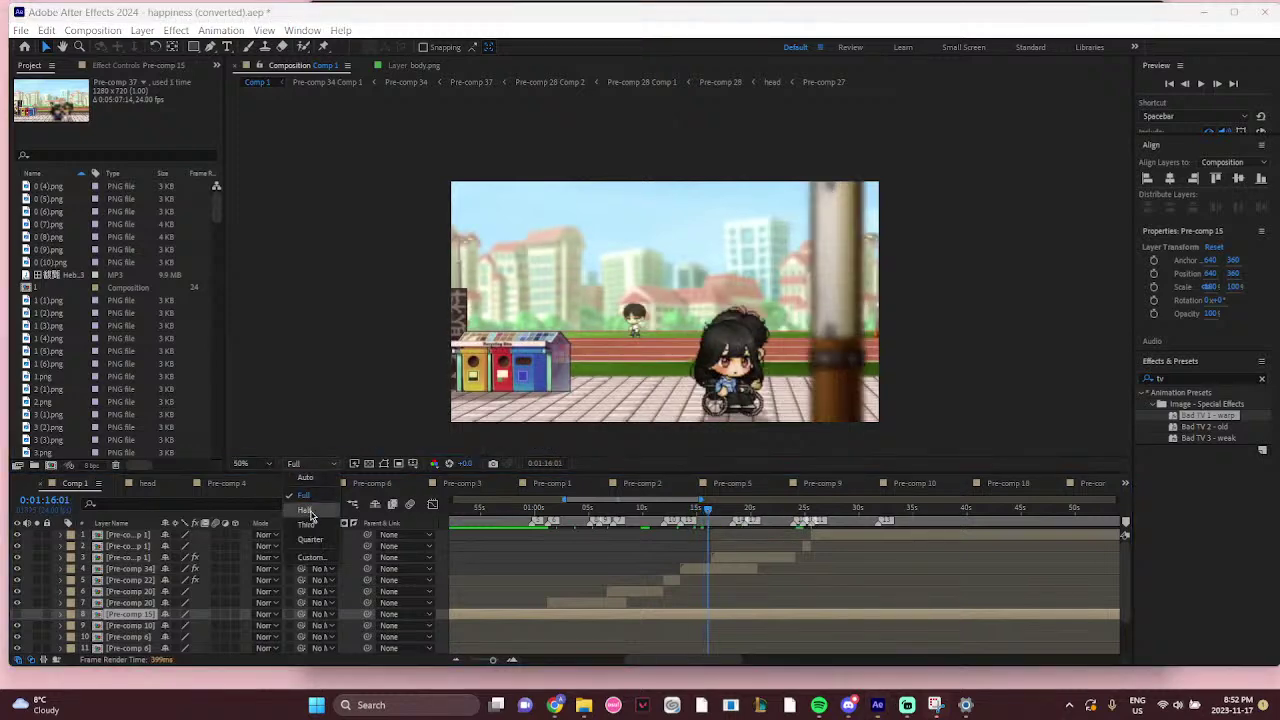
click(306, 511)
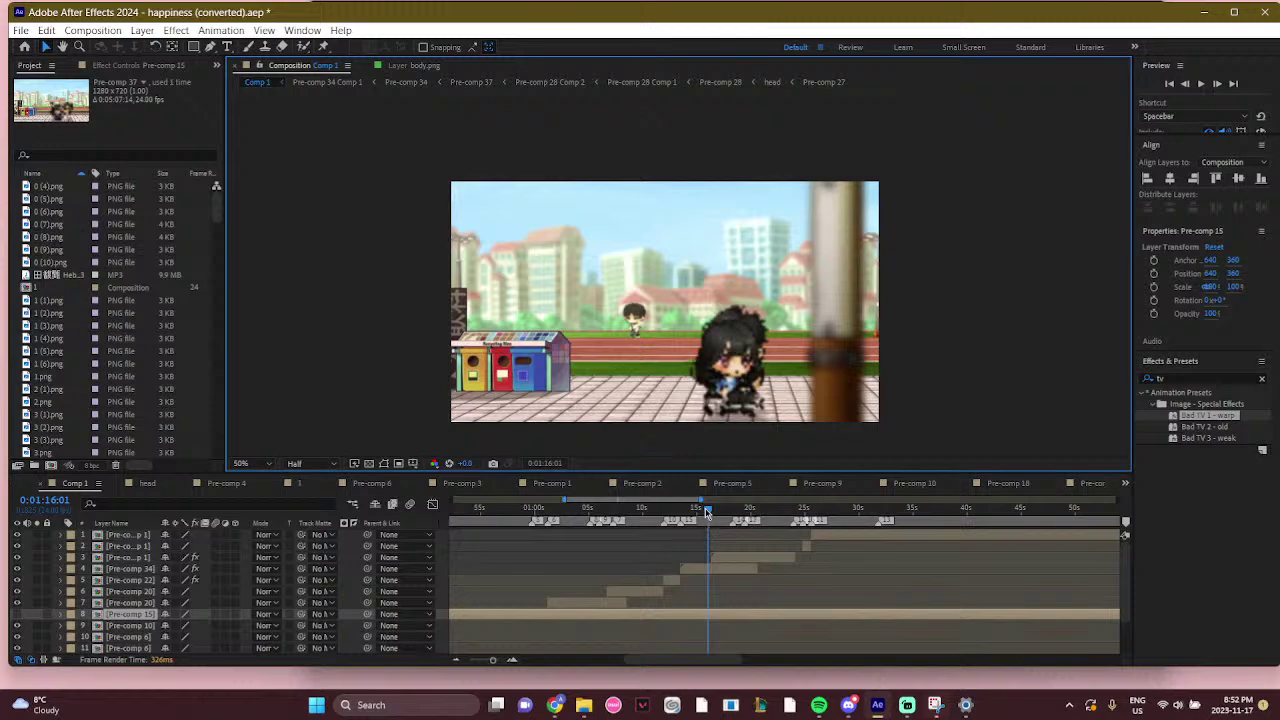
drag(707, 511, 682, 515)
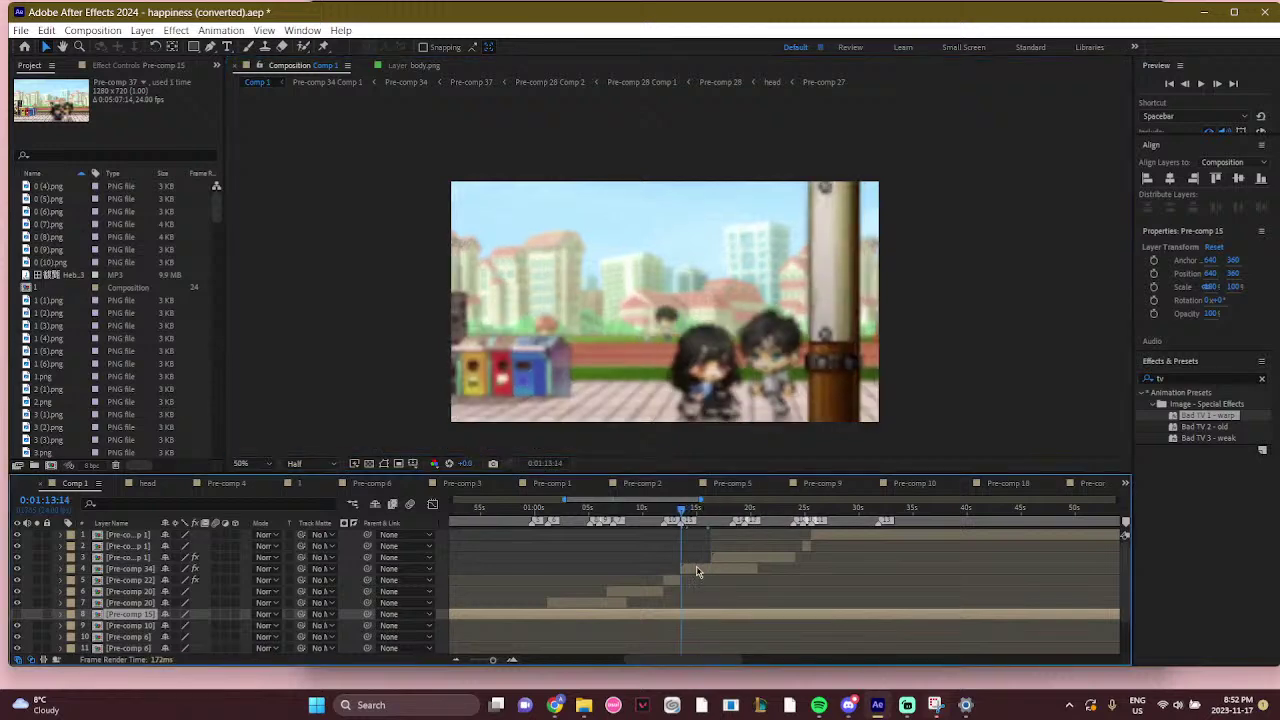
Open the nested compositions from Pre-comp 34 through Pre-comp 37, Pre-comp 36 and Pre-comp 28 Comp 2 down to Pre-comp 28 Comp 1
double_click(697, 571)
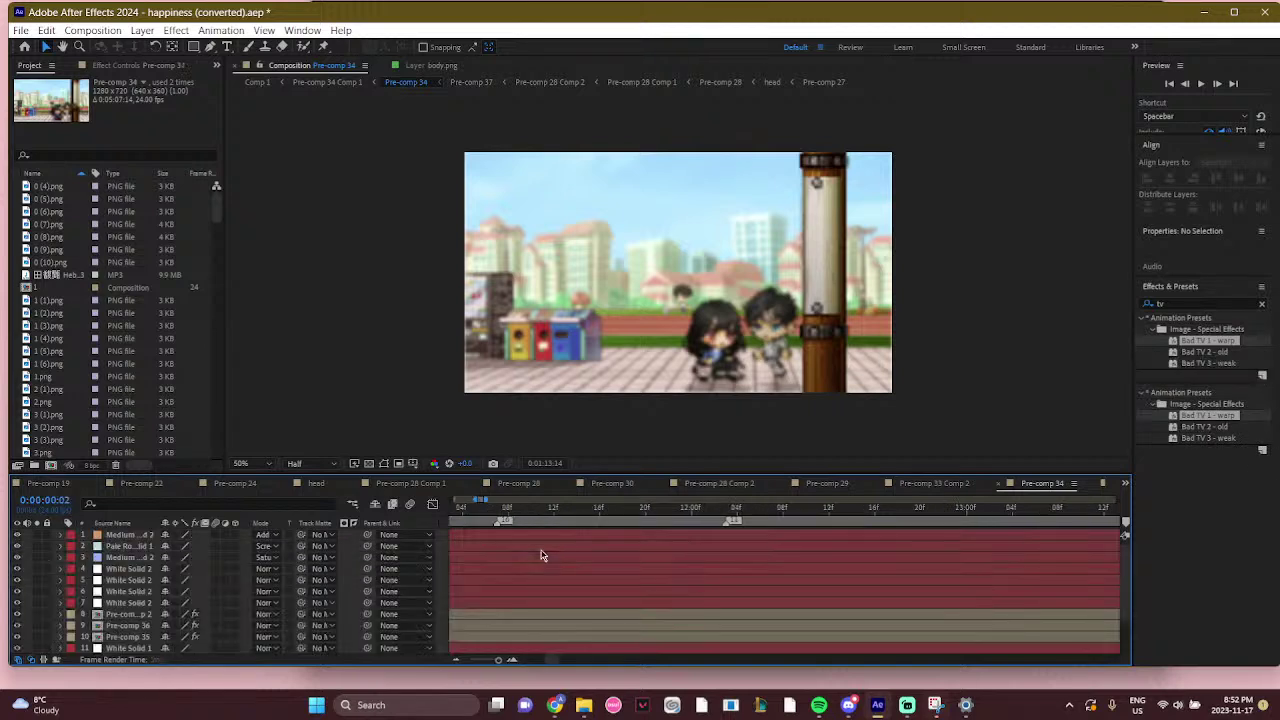
double_click(541, 556)
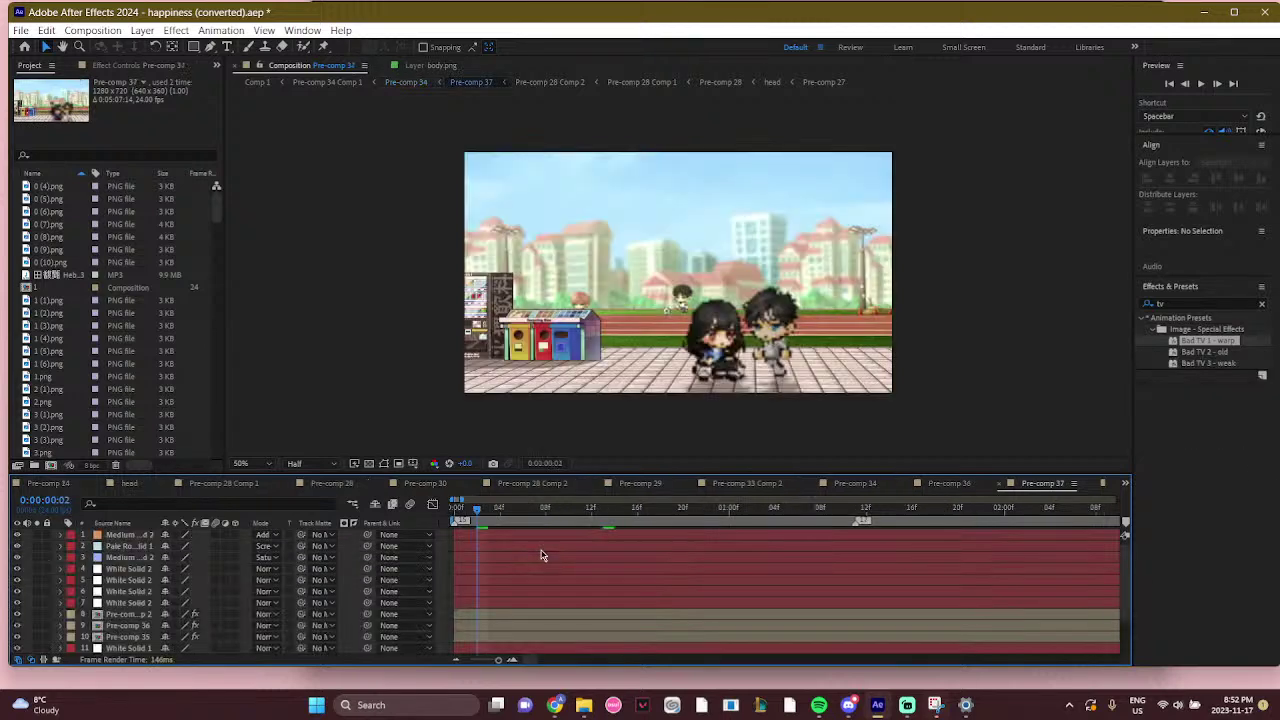
double_click(488, 625)
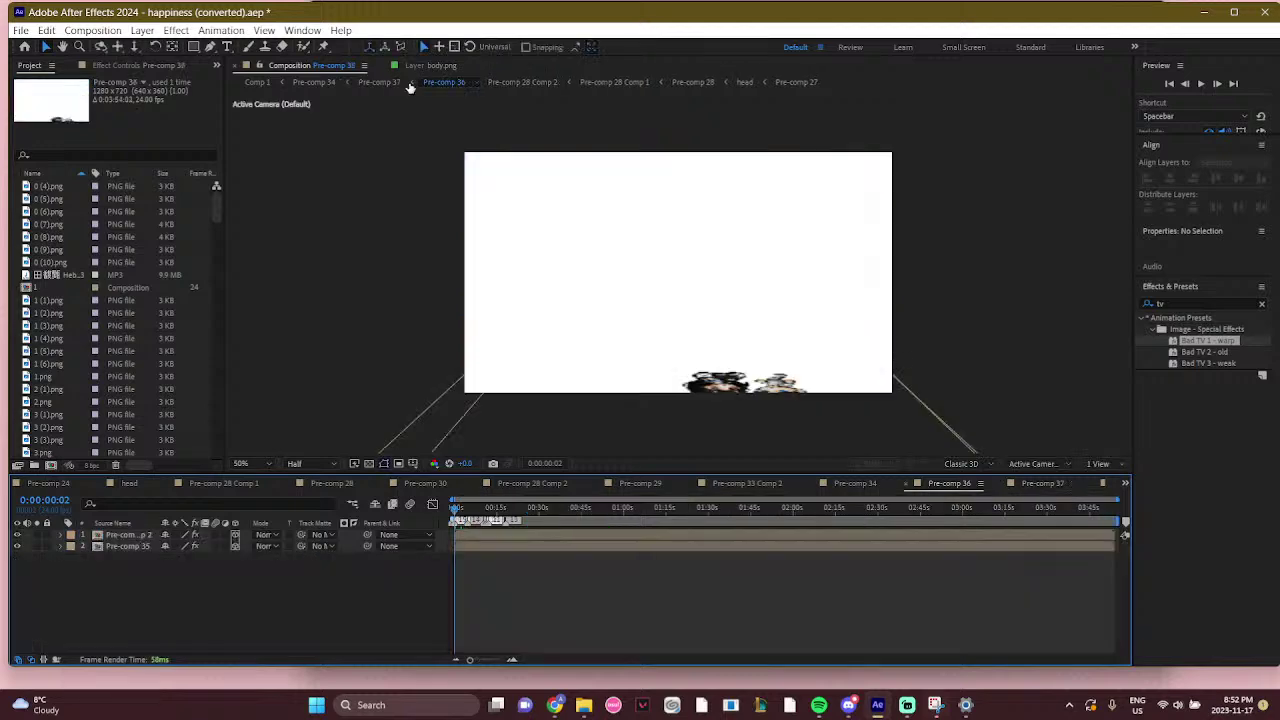
double_click(486, 535)
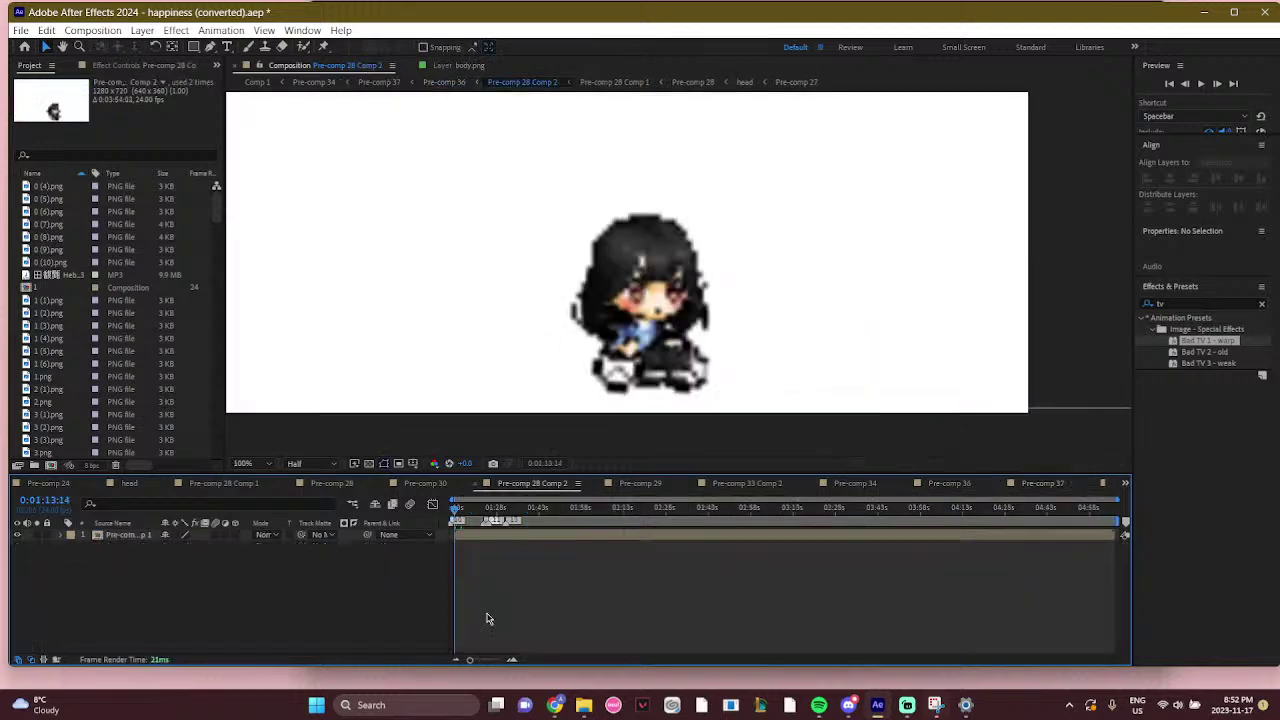
double_click(488, 535)
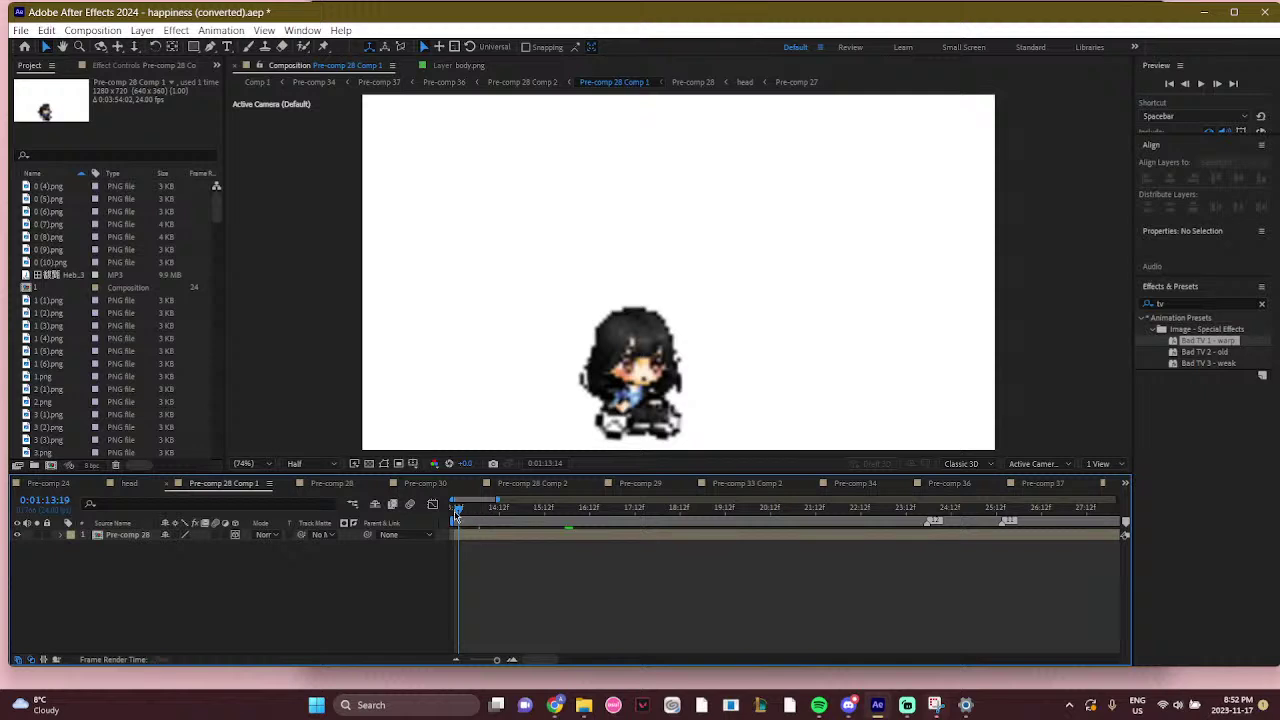
Set the preview resolution of Pre-comp 28 Comp 1 to Full and play the wheelchair girl's animation from 0:01:13:12
drag(456, 520, 393, 512)
click(294, 463)
click(305, 484)
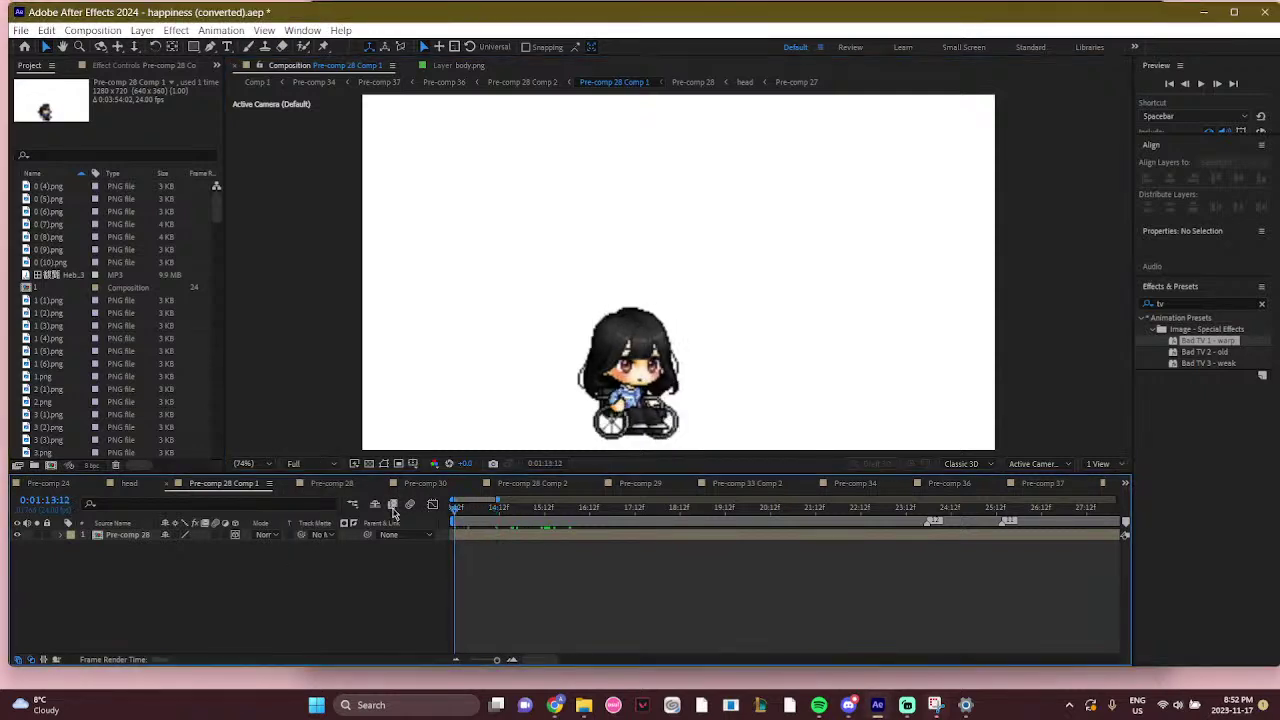
key(space)
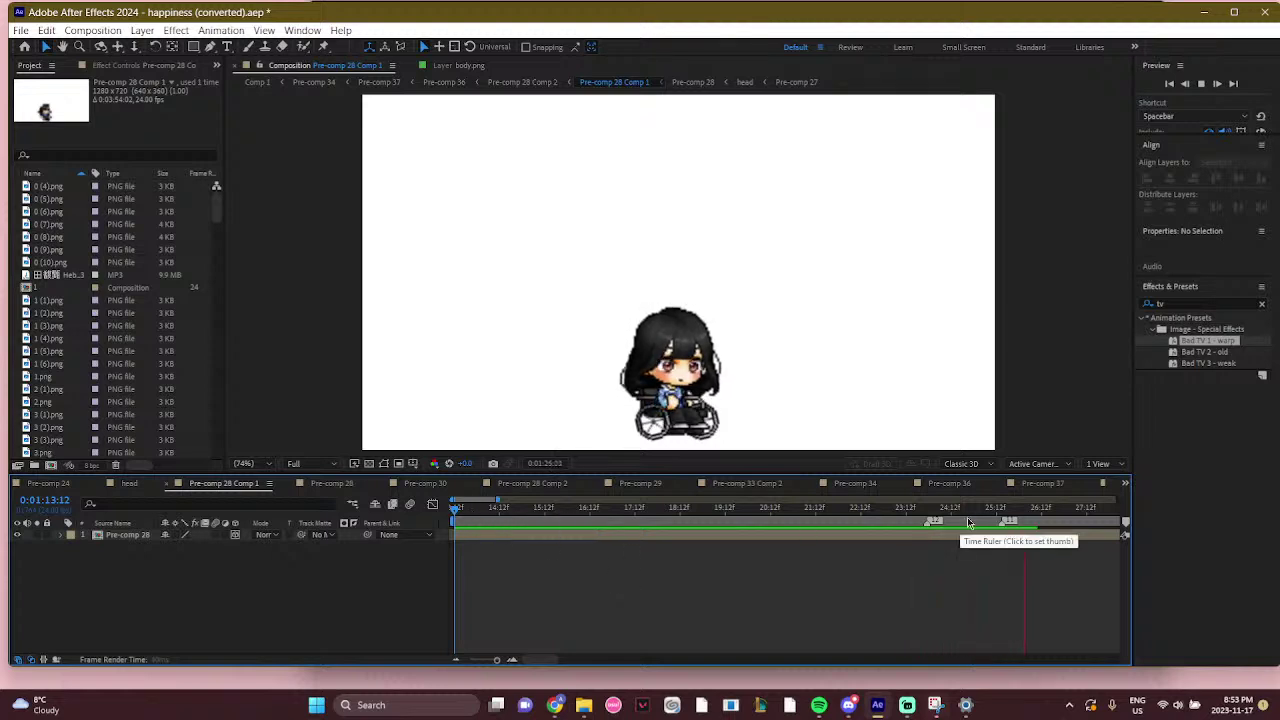
View the wheelchair girl at 0:01:25:06, replay her animation from 0:01:13:12 and stop at 0:01:15:15
click(998, 518)
drag(998, 520, 986, 526)
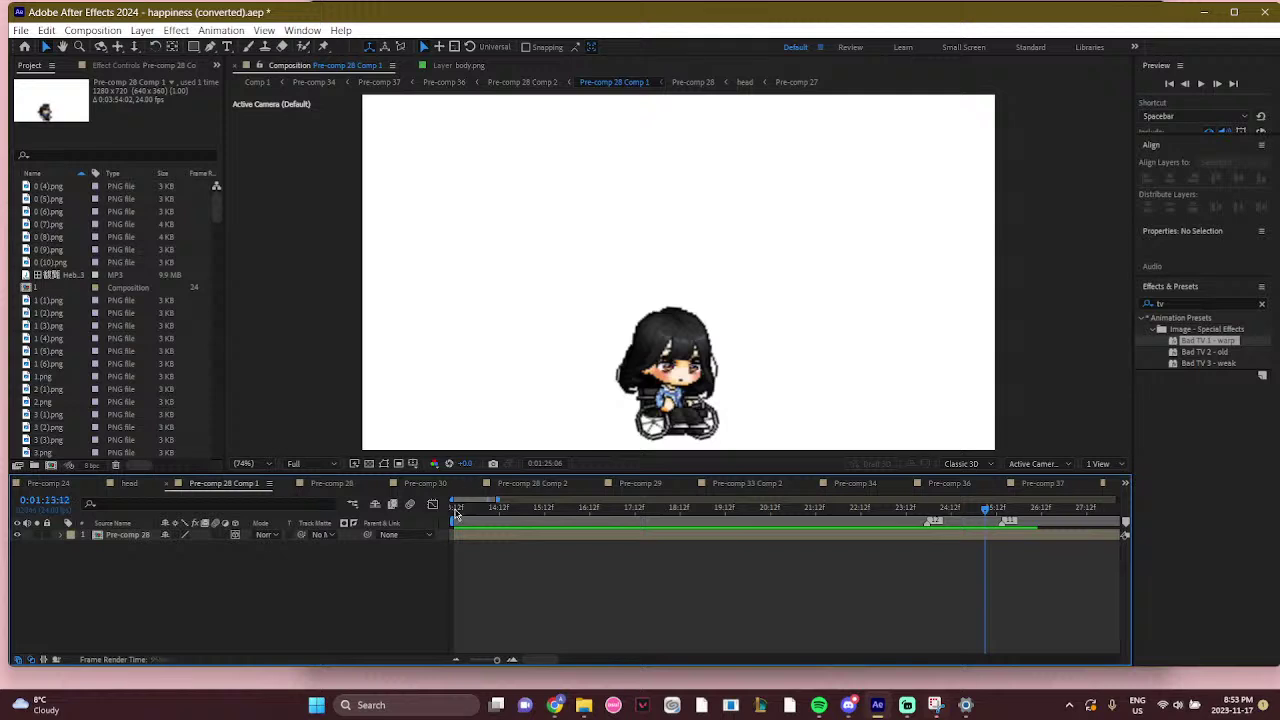
click(453, 509)
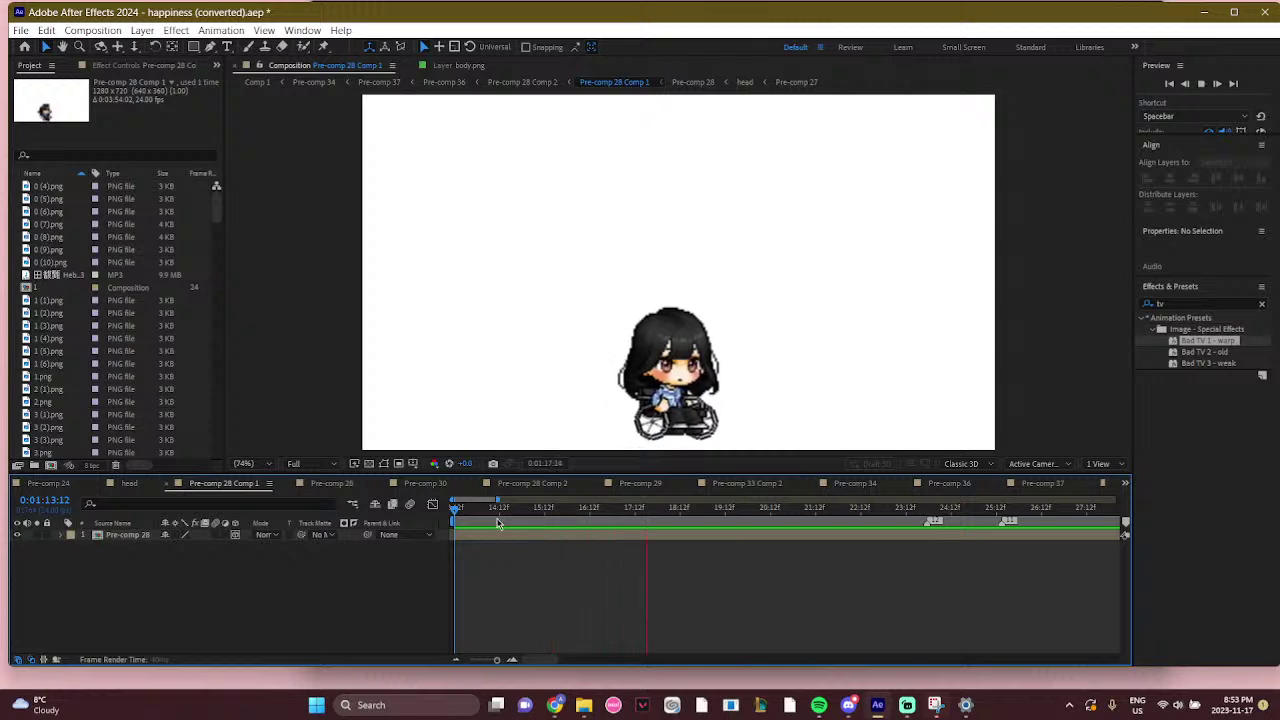
click(550, 511)
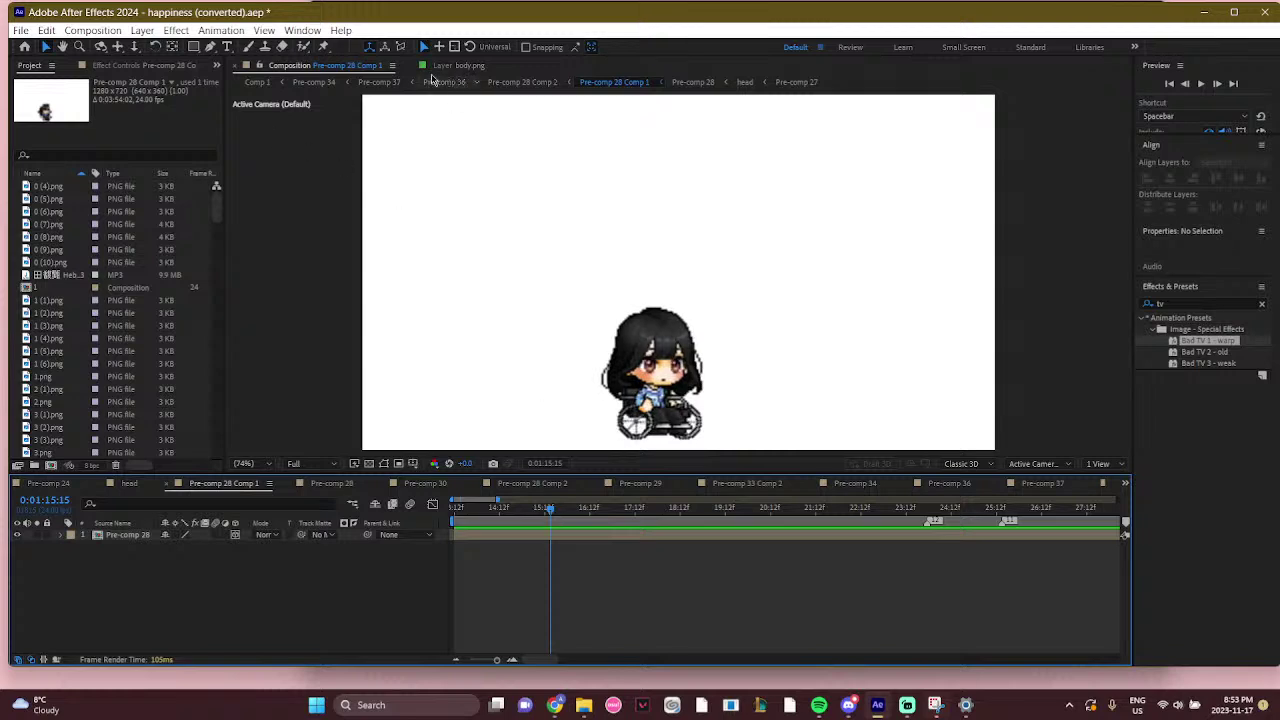
Return to Comp 1 and view the close-up of the boy and girl at 0:01:21:20
click(252, 82)
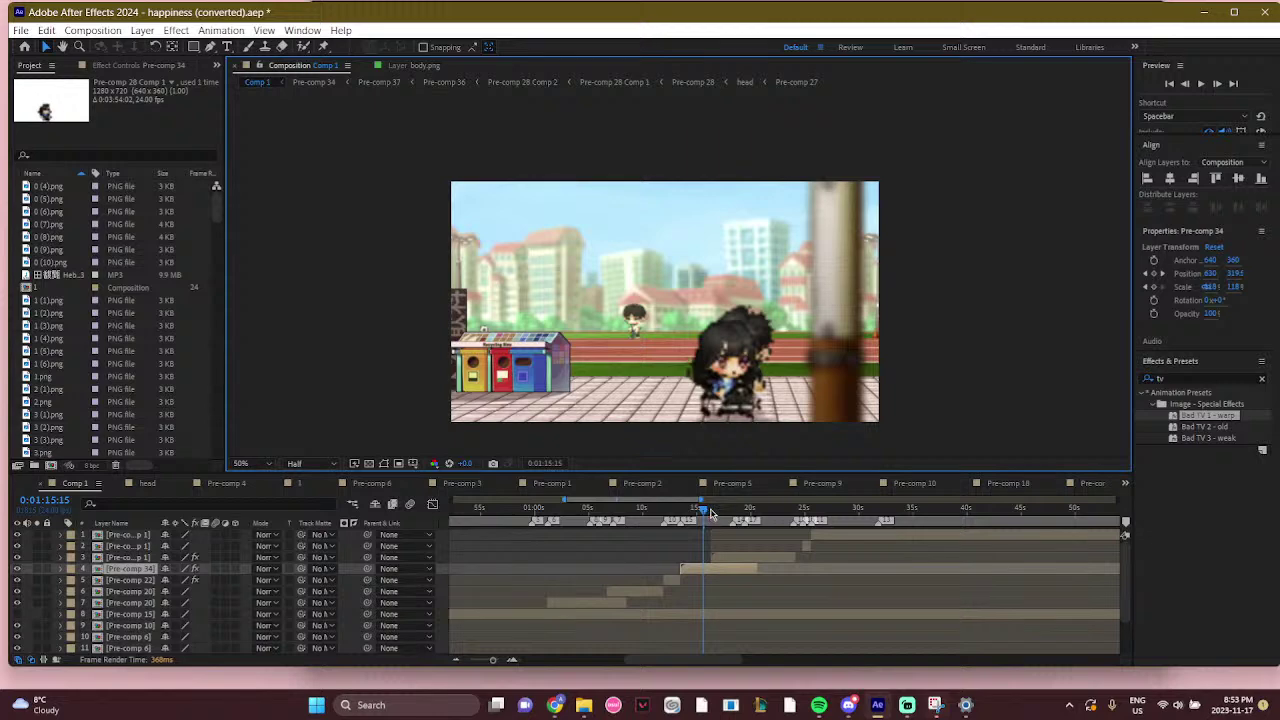
click(730, 511)
drag(730, 513, 771, 516)
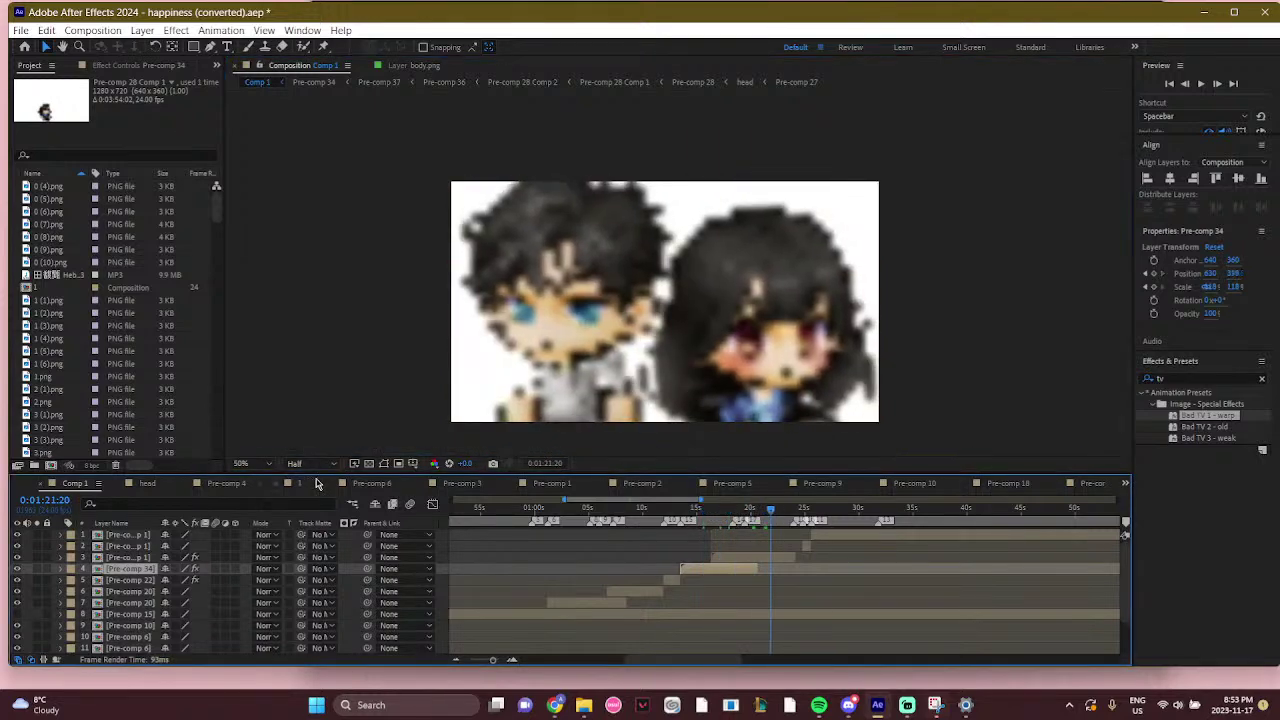
Set Comp 1's preview resolution to Full and view the two-character close-up from 0:01:25:04 to 0:01:33:03
click(312, 464)
click(303, 495)
click(781, 511)
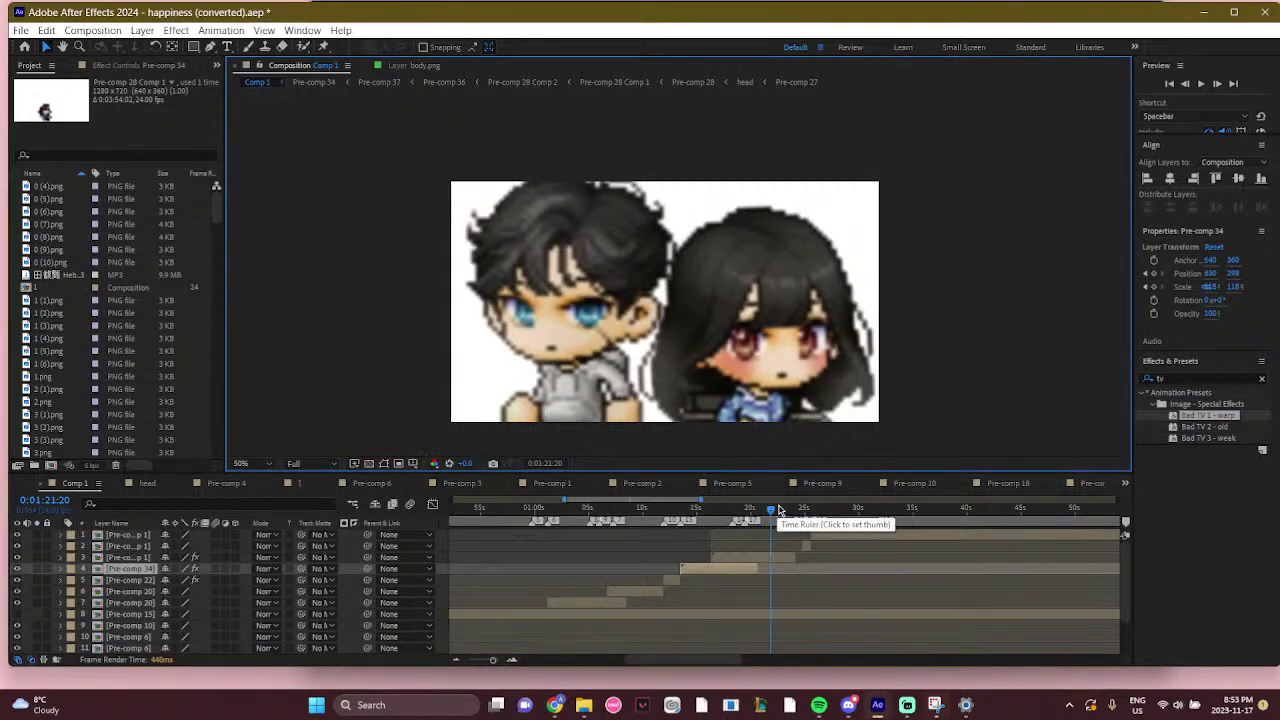
click(806, 511)
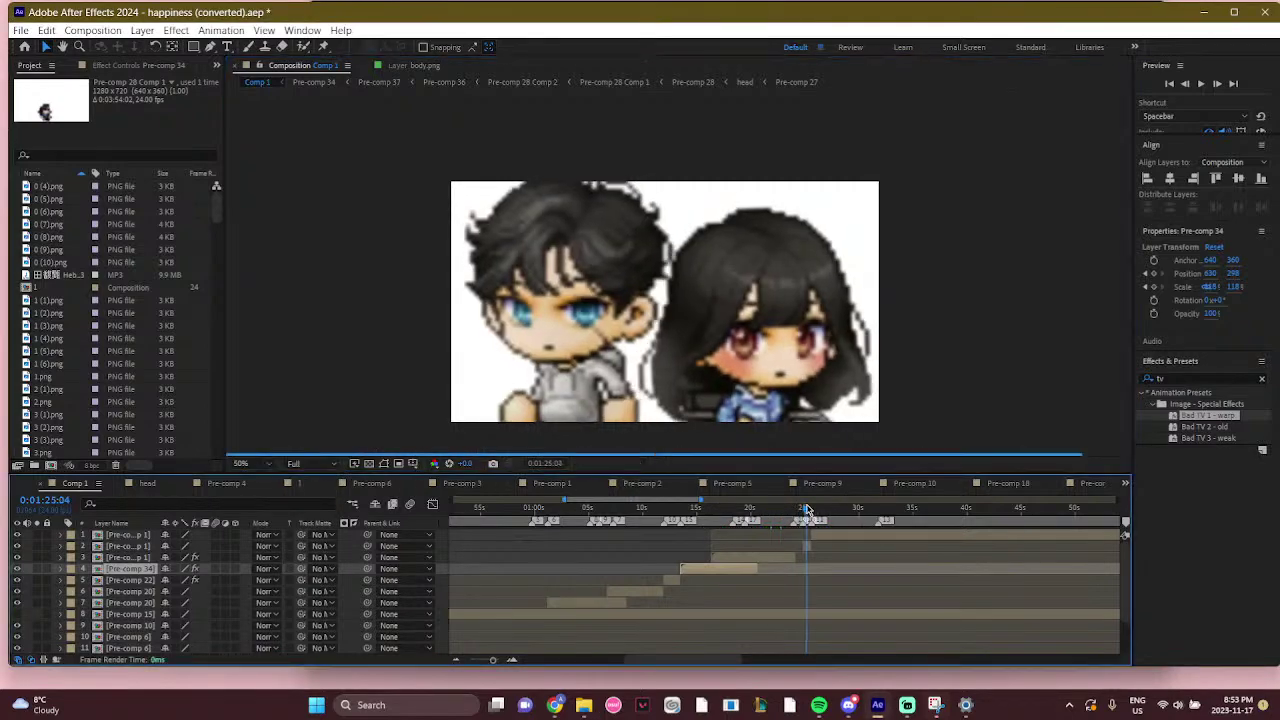
drag(806, 511, 892, 513)
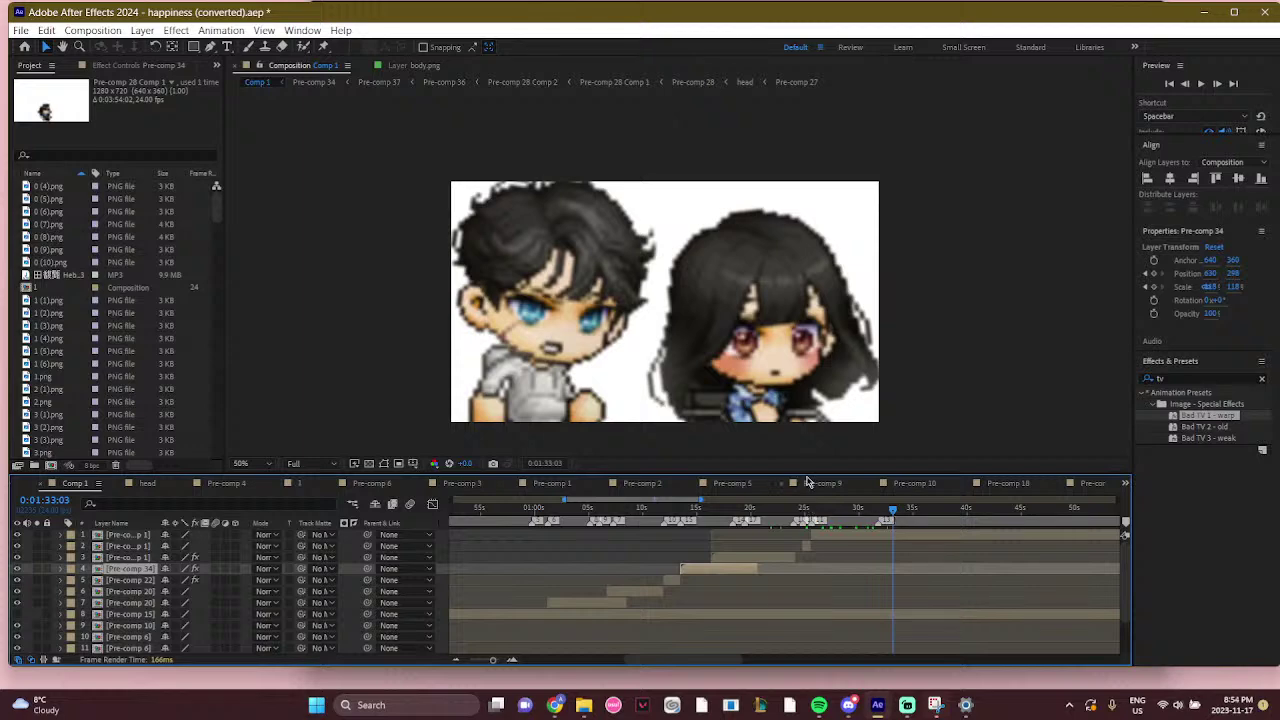
View the earlier part of Comp 1 at 0:00:55:08 and the fading close-up of the girl with the book at 0:00:34:08
click(483, 509)
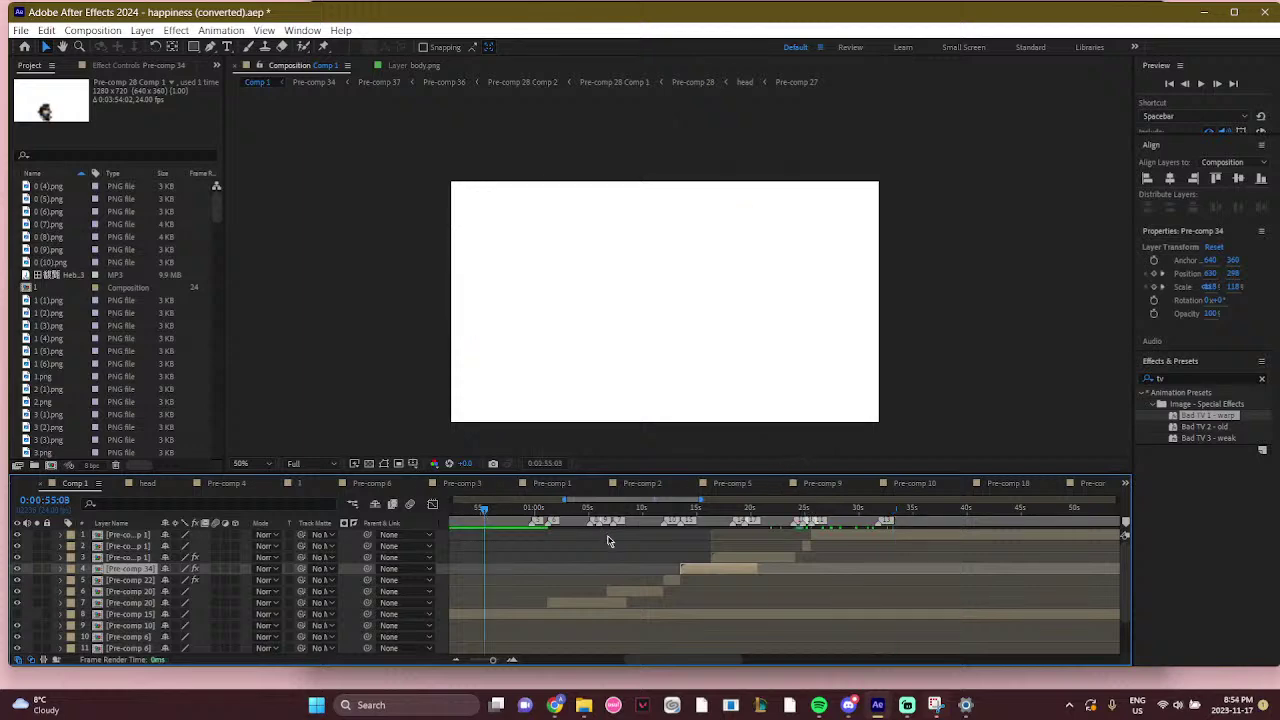
drag(654, 662, 540, 662)
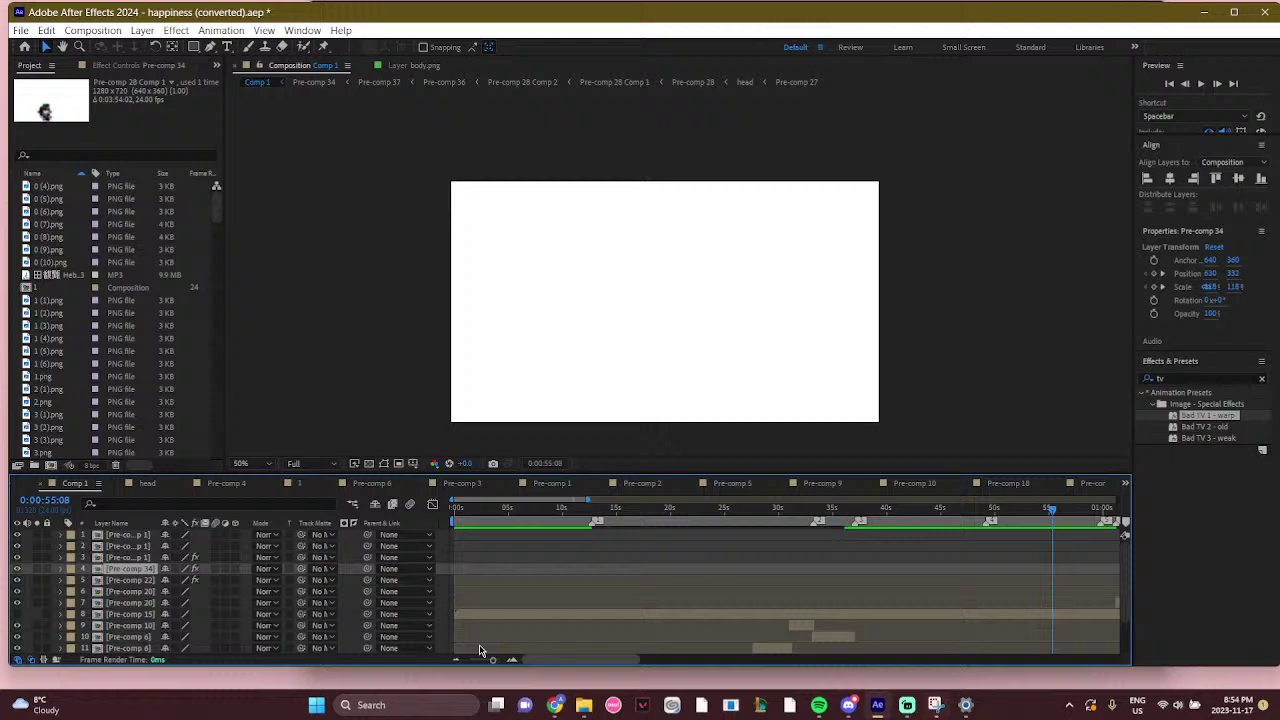
click(487, 509)
click(887, 509)
click(935, 562)
click(826, 560)
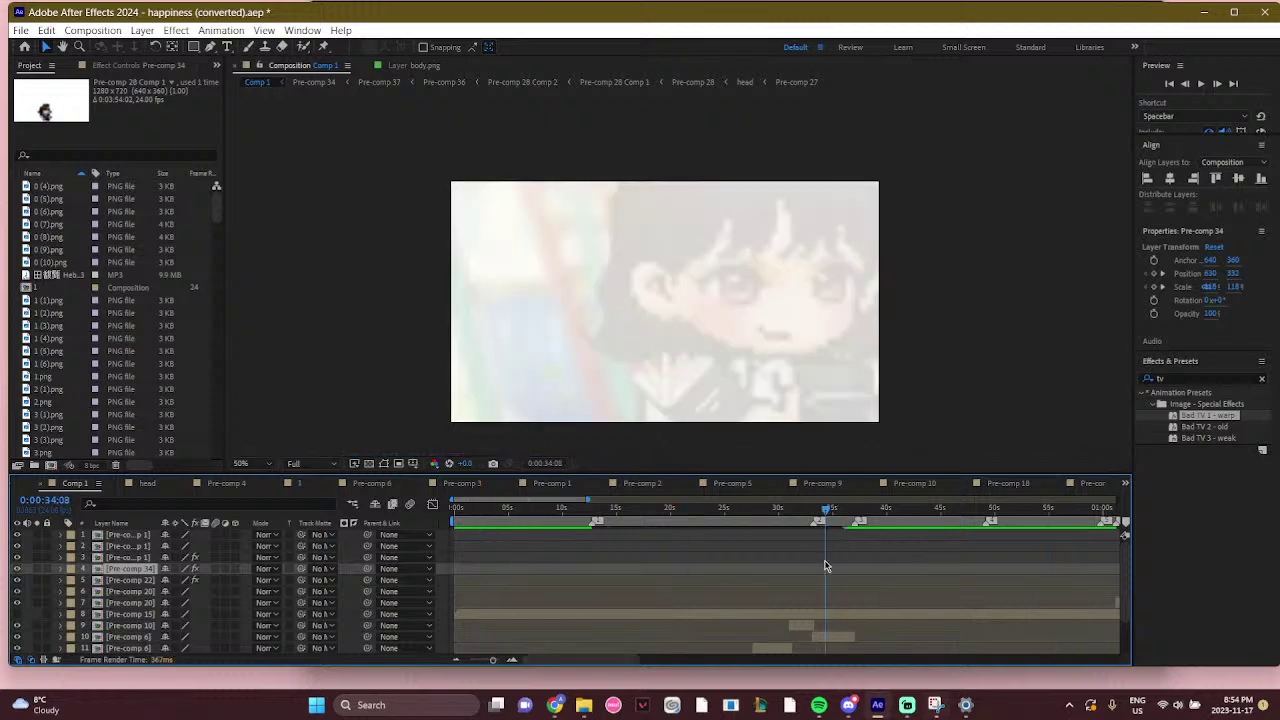
View Comp 1's hospital room scene at 0:01:05:22 and the close-up of the couple at 0:01:17:05
drag(617, 660, 708, 658)
click(666, 508)
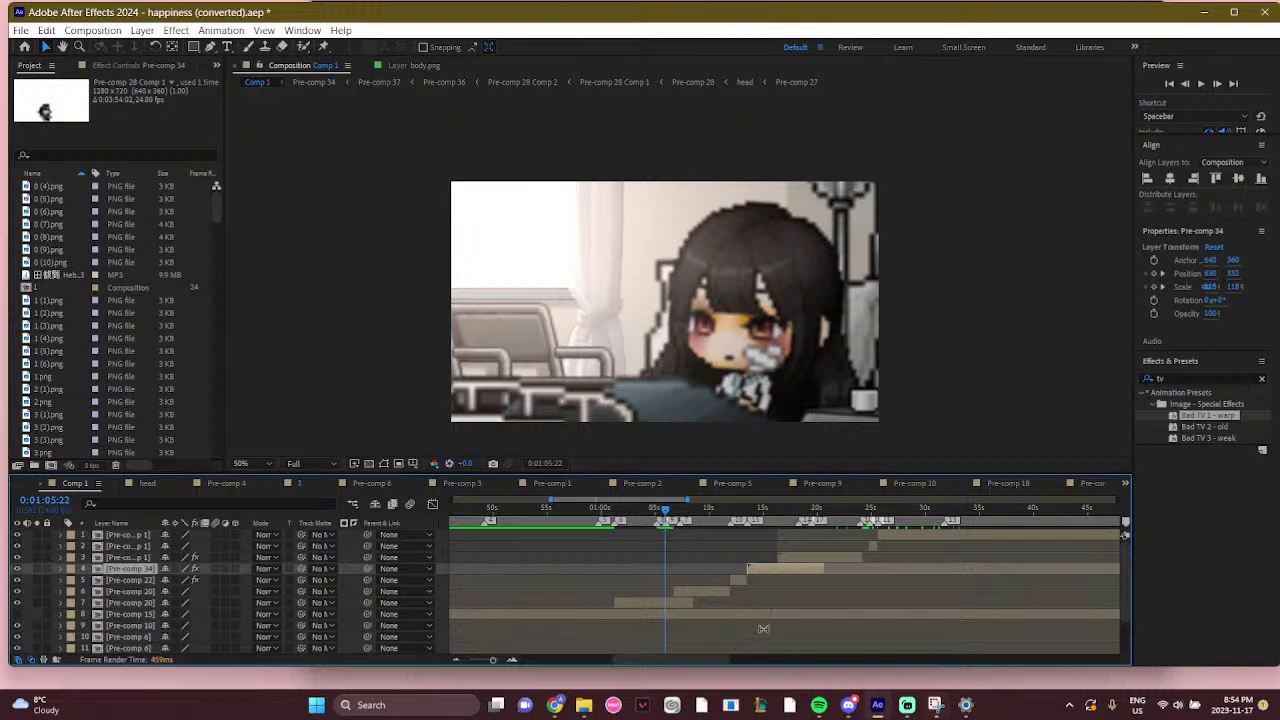
click(788, 516)
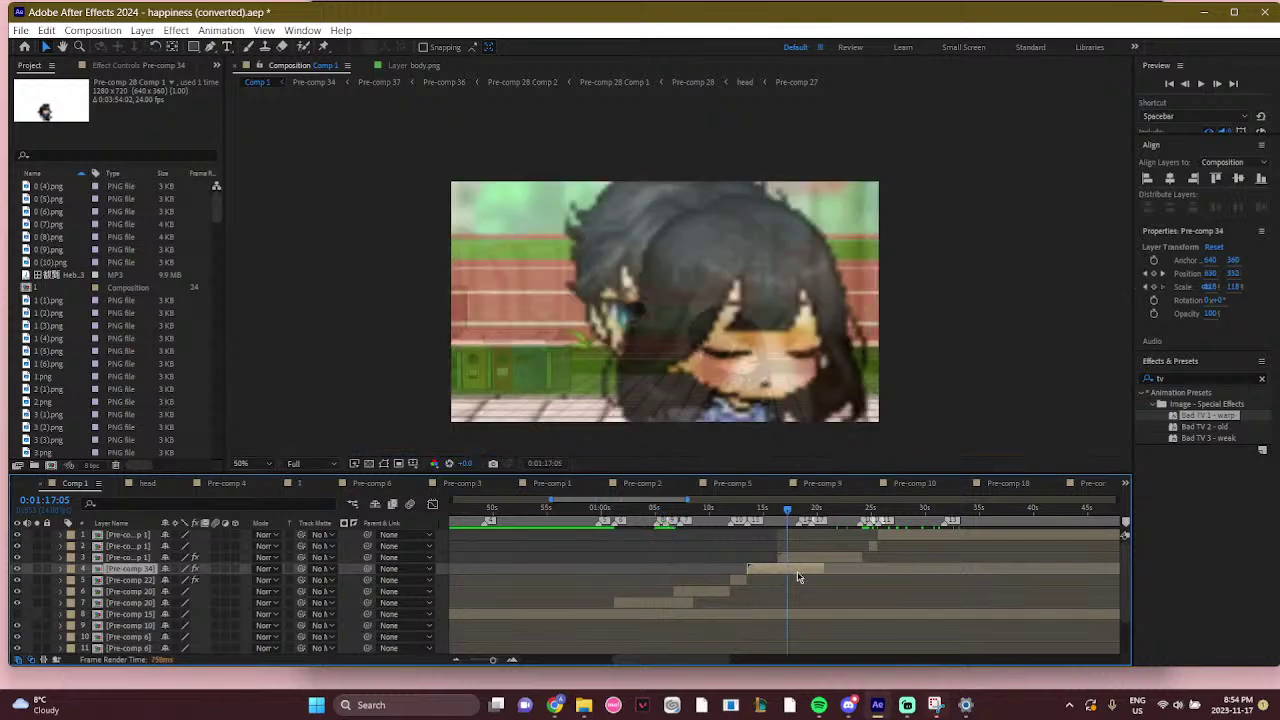
Open Pre-comp 34 at 0:01:17:05 and go through Pre-comp 37 and Pre-comp 28 Comp 2 to Pre-comp 28 Comp 1
double_click(797, 571)
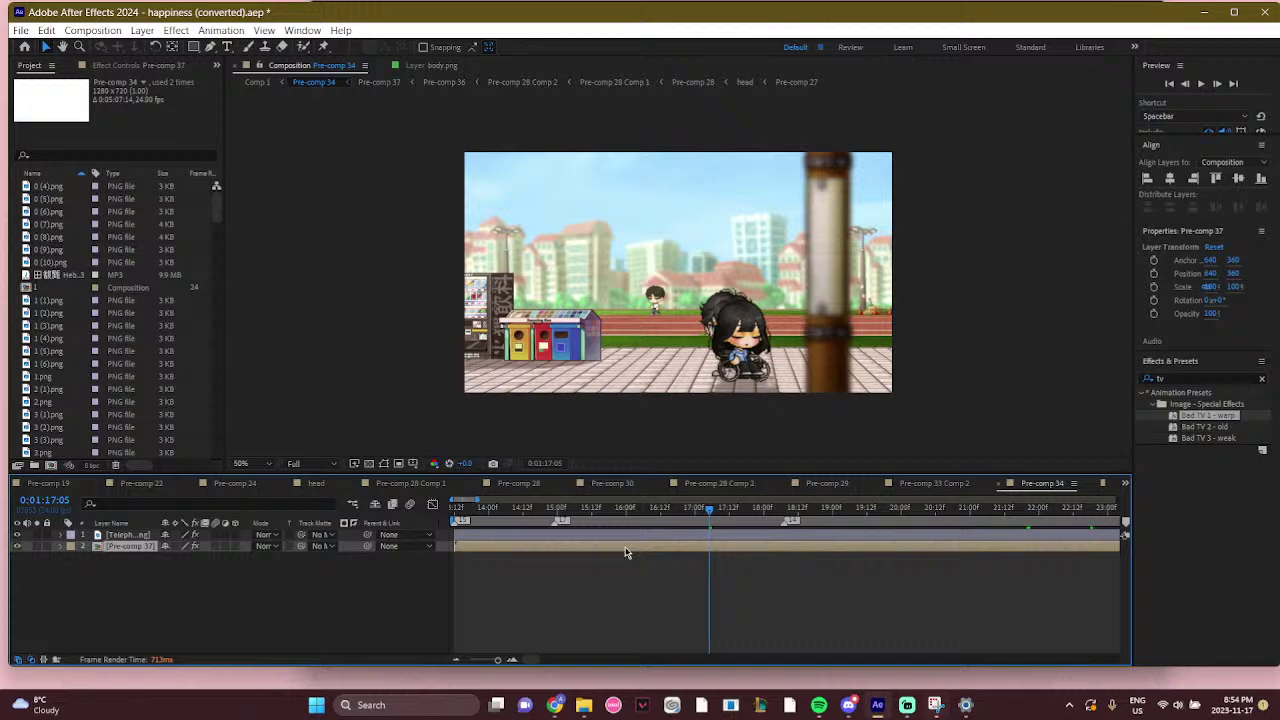
double_click(624, 548)
double_click(500, 618)
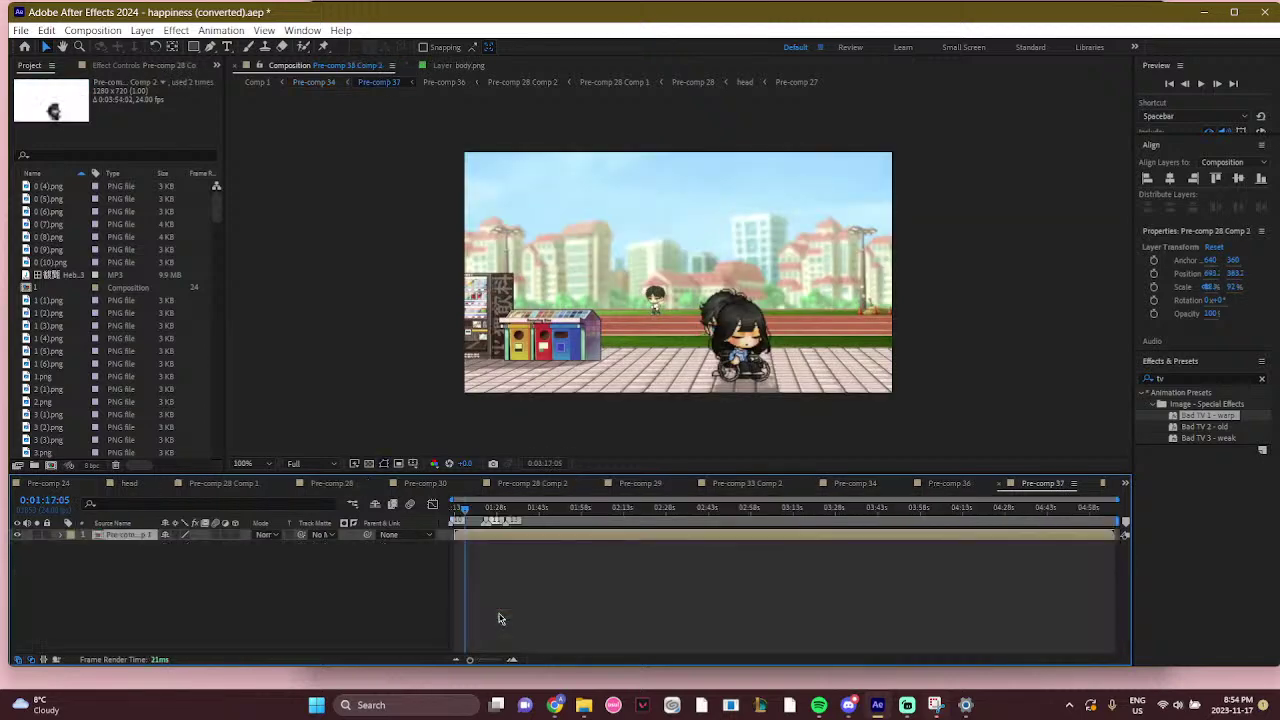
double_click(481, 537)
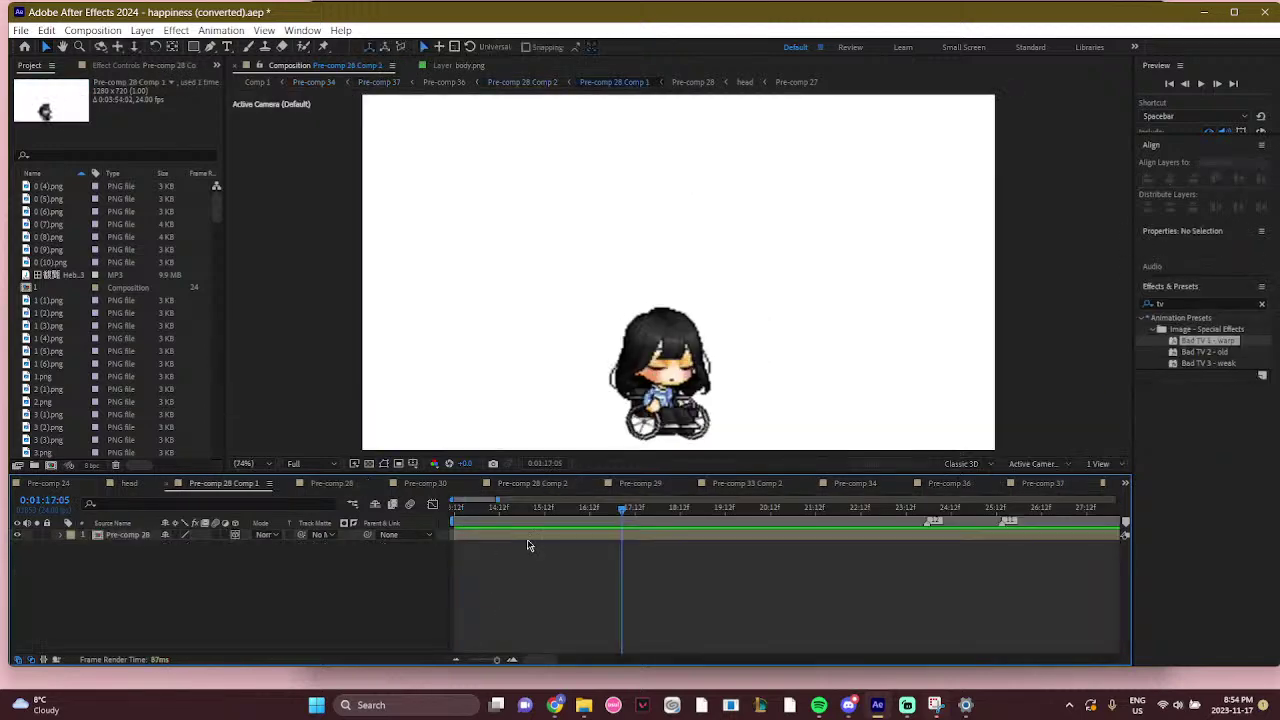
Reveal the Position keyframes of the Pre-comp 28 layer and view the girl's movement at 0:01:14:15
click(527, 539)
key(p)
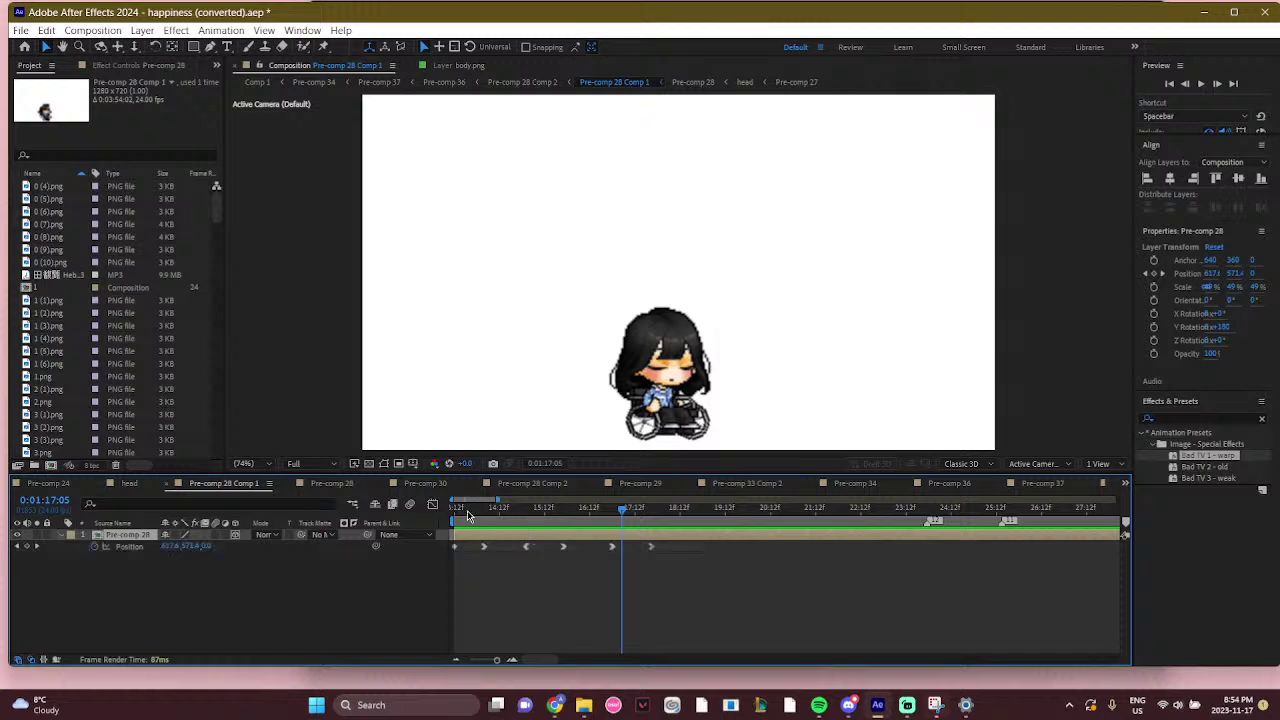
drag(484, 510, 503, 518)
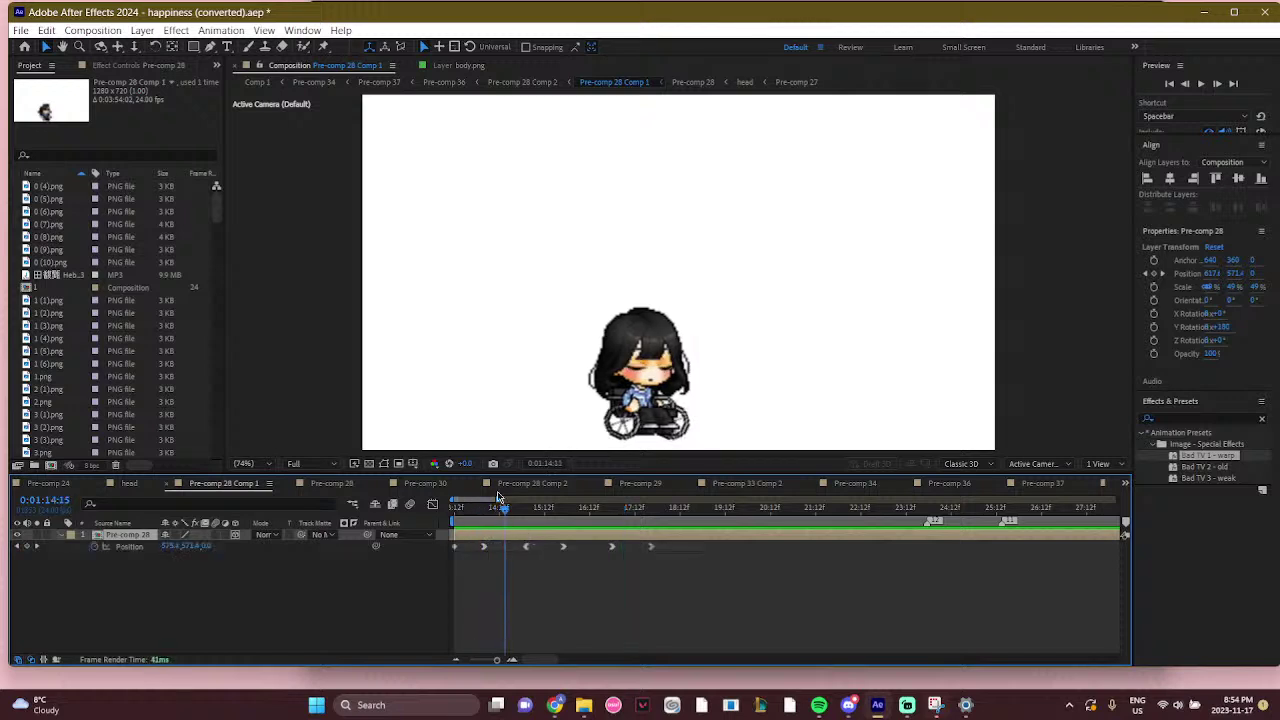
Reveal the girl layer's Position keyframes in Pre-comp 28 Comp 2 and compare them with those in Pre-comp 28 Comp 1 at 0:01:14:05
click(512, 81)
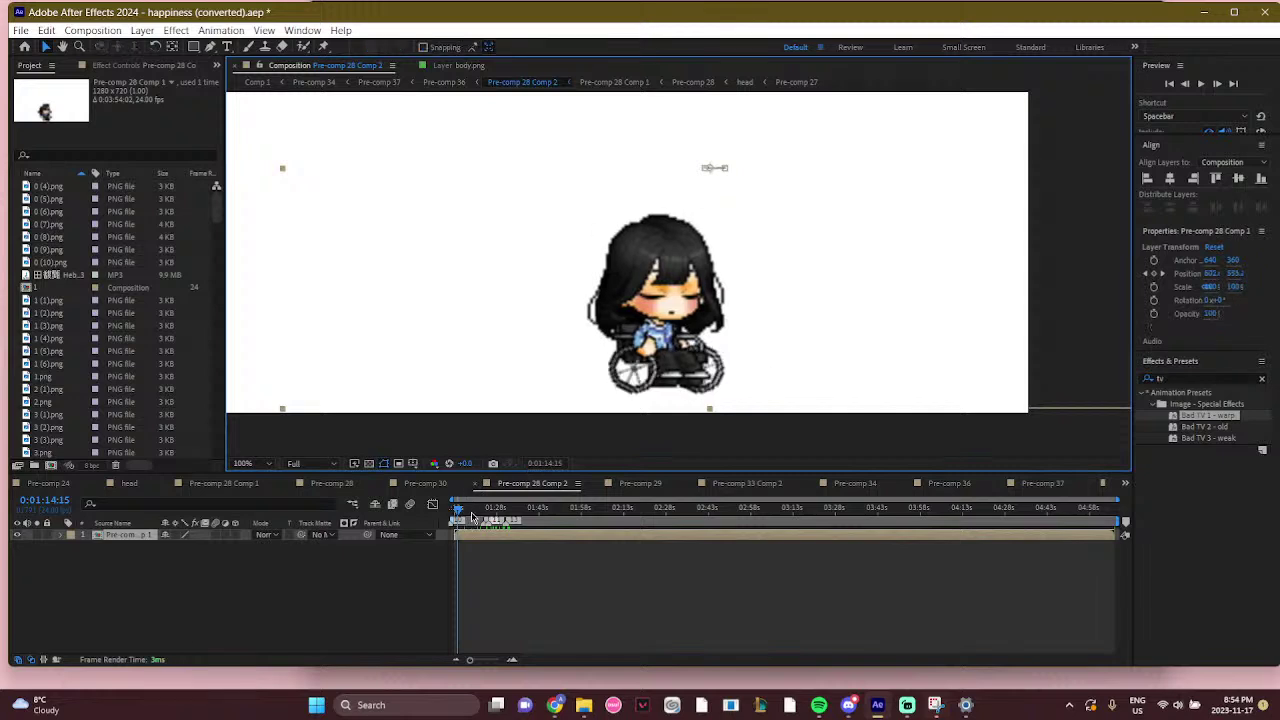
click(486, 512)
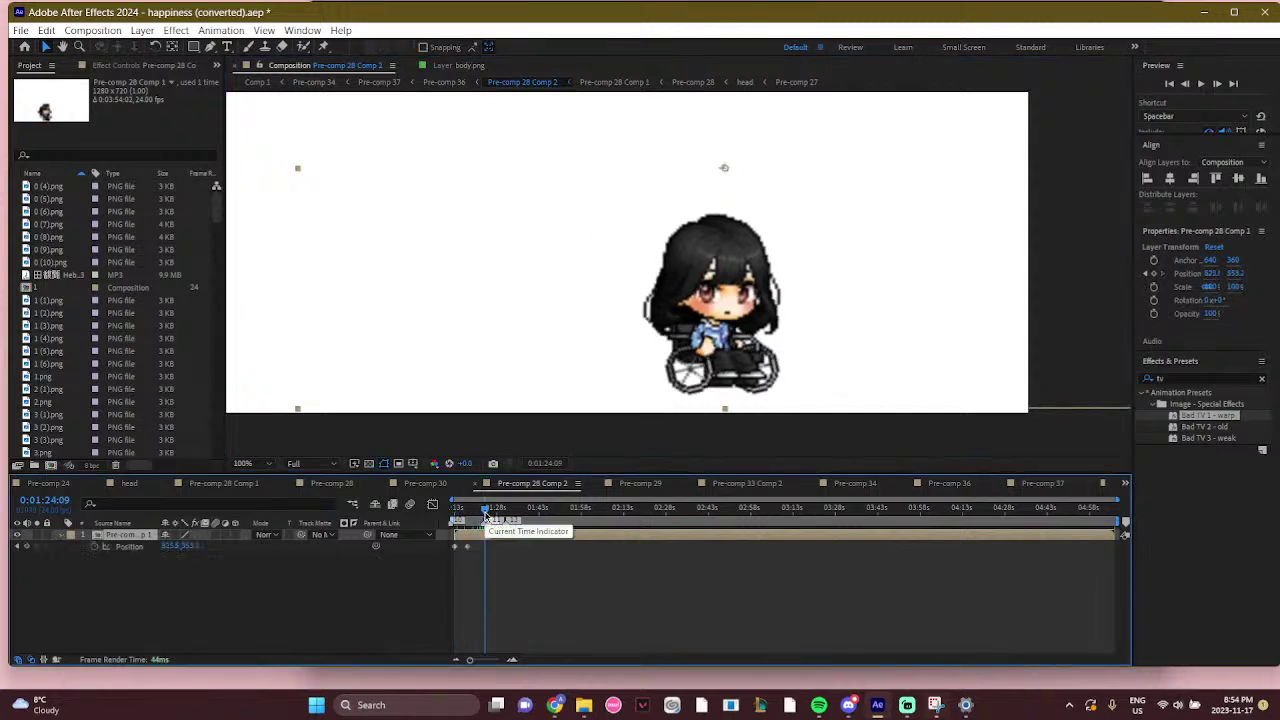
key(p)
key(Home)
double_click(476, 538)
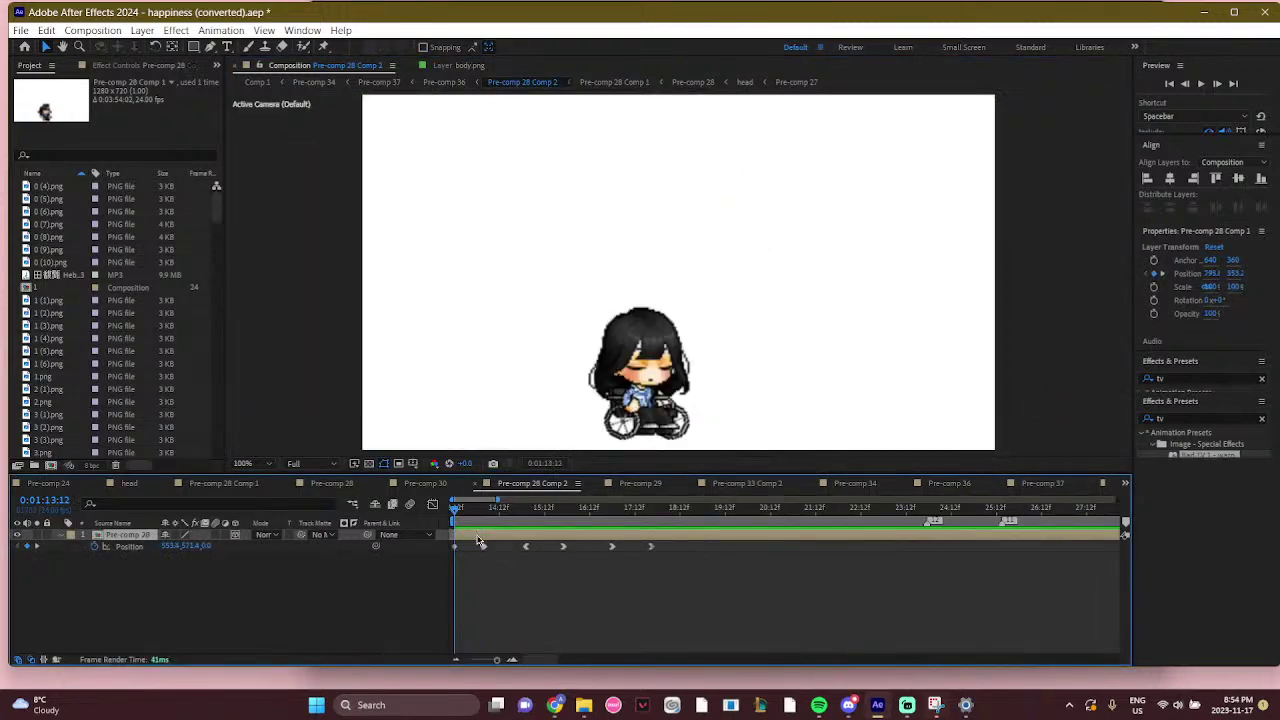
click(486, 516)
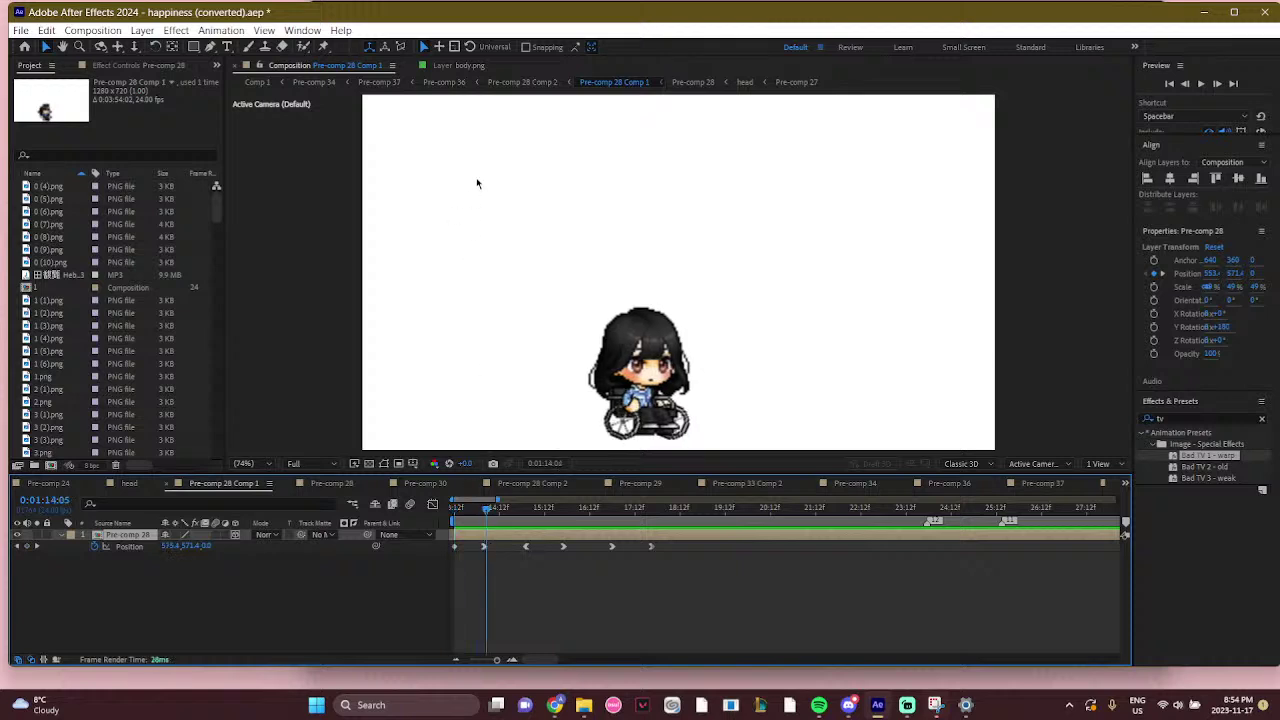
Return to Pre-comp 28 Comp 2 and play the girl's movement between its two Position keyframes, starting at 0:01:13:12
click(540, 82)
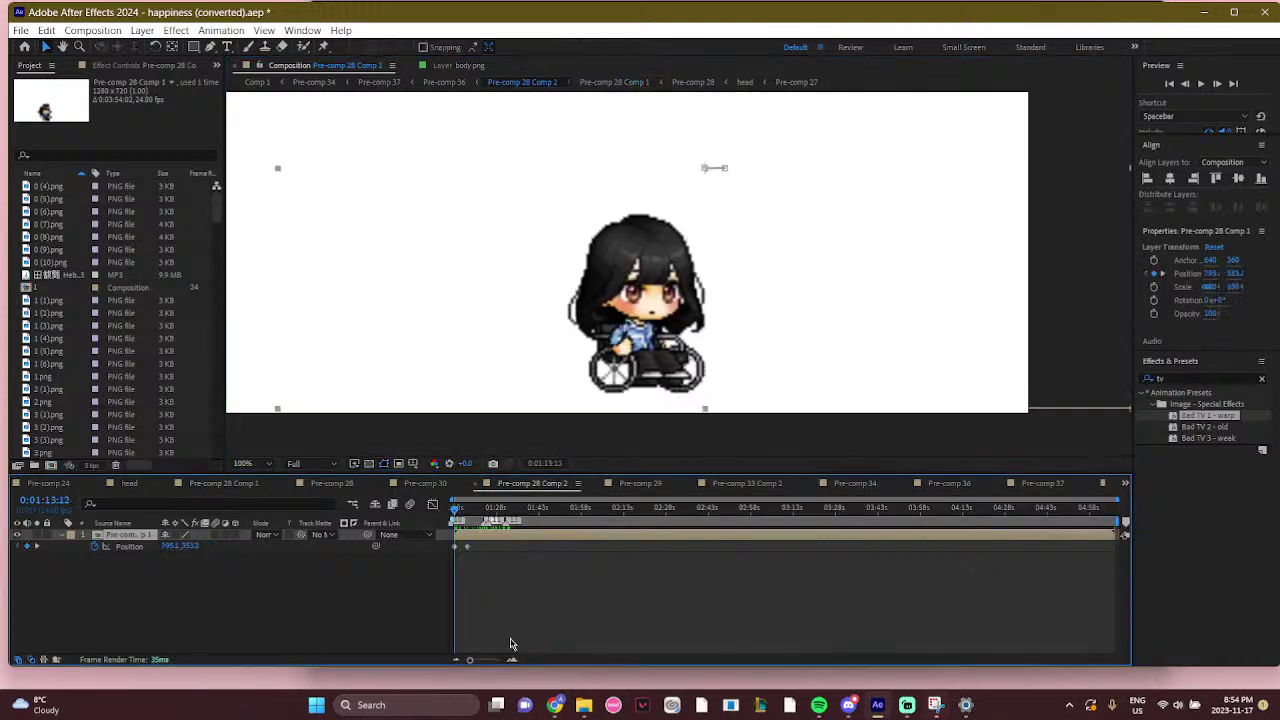
click(512, 659)
click(512, 659)
click(481, 512)
drag(487, 521, 381, 524)
key(space)
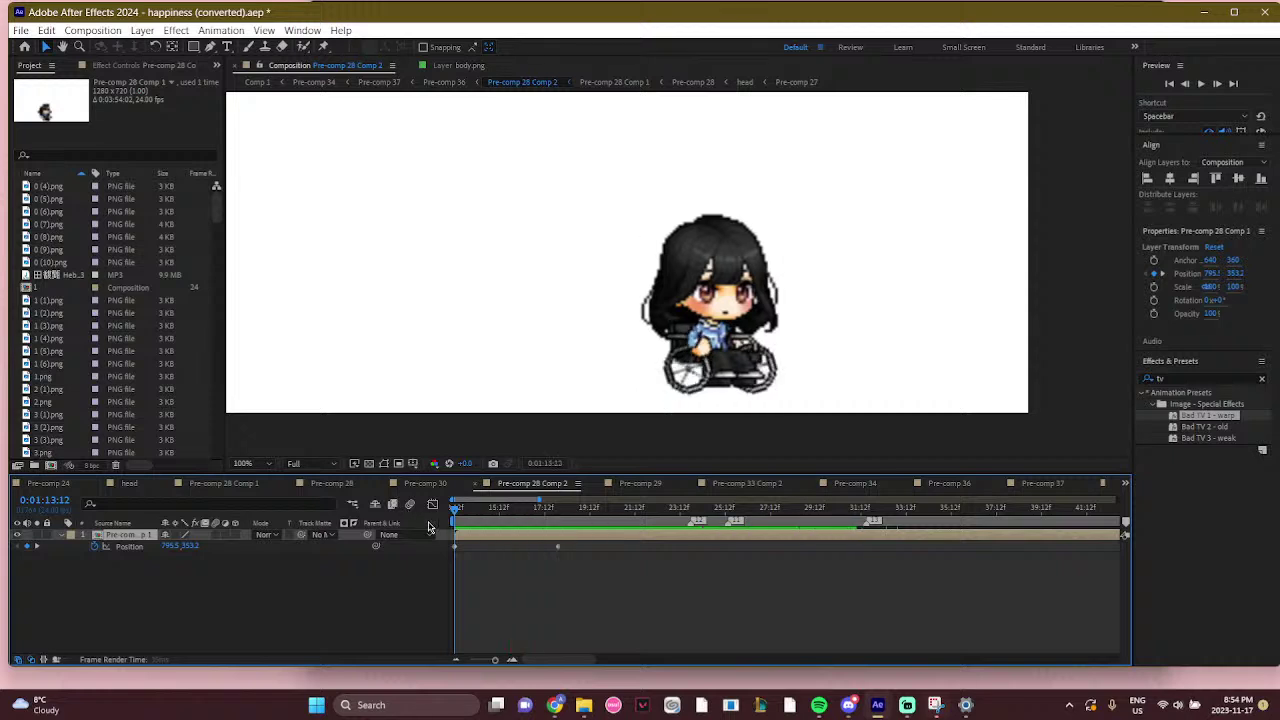
key(space)
key(space)
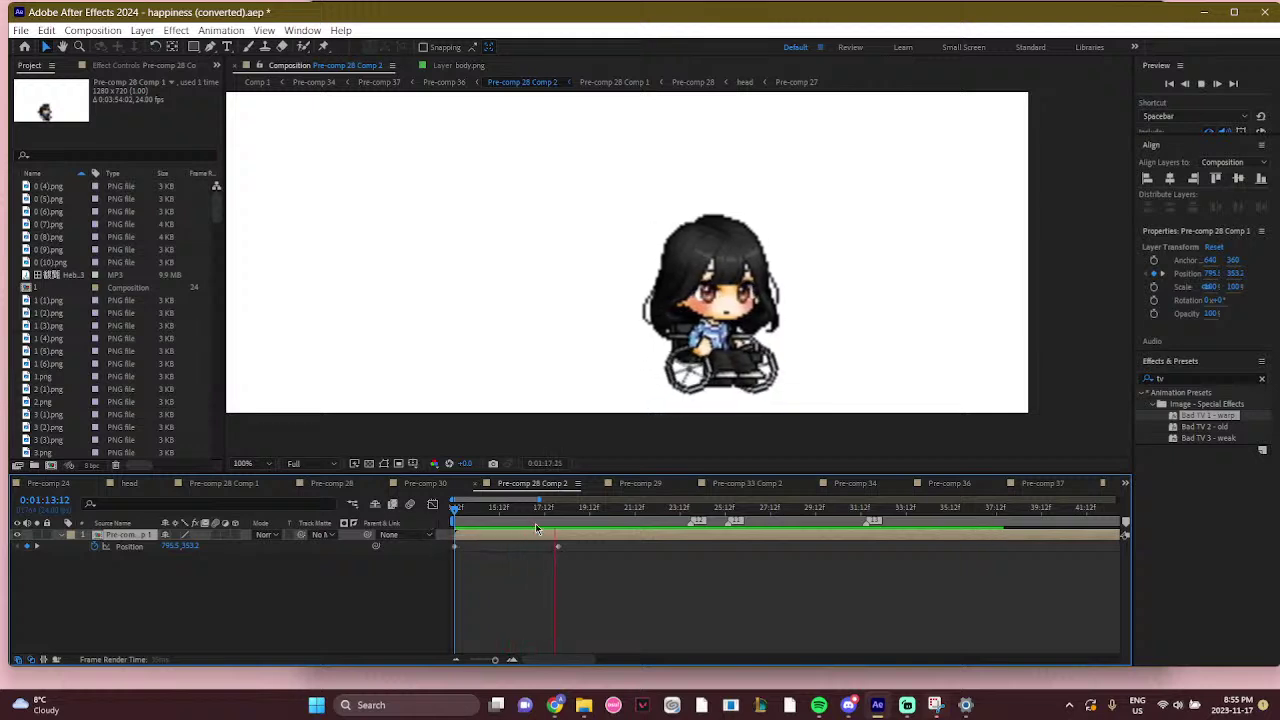
key(space)
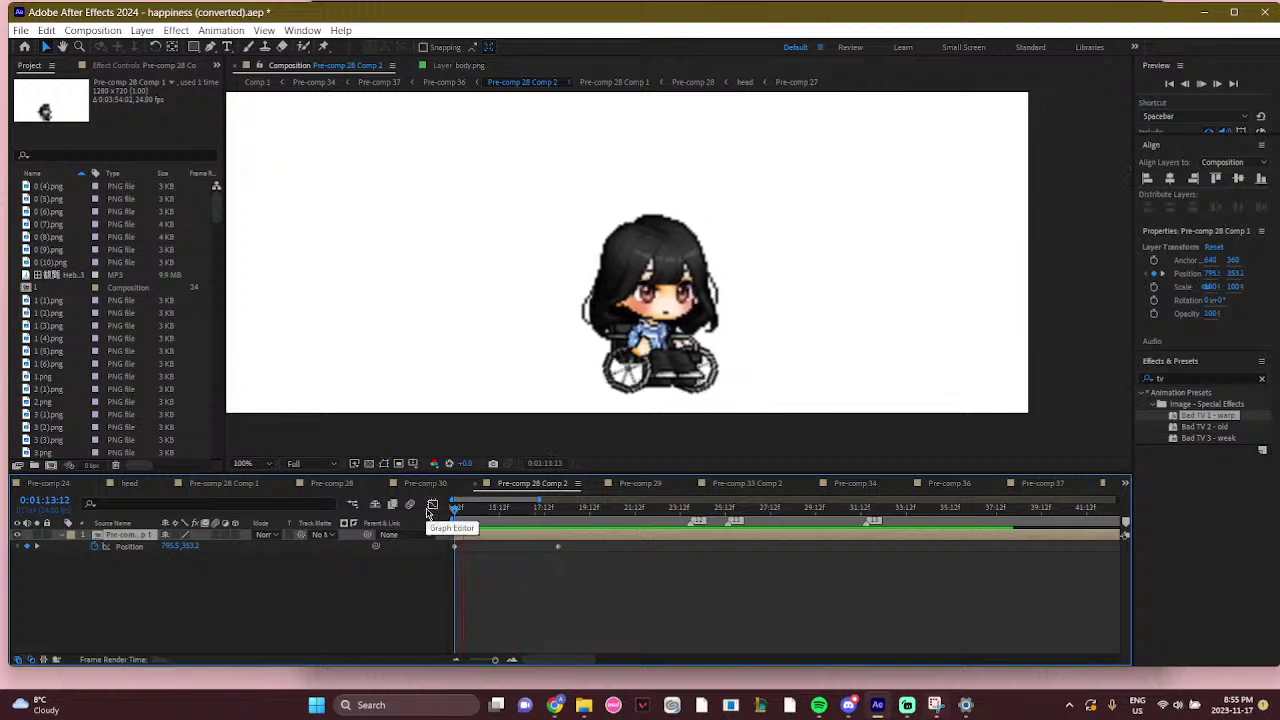
key(space)
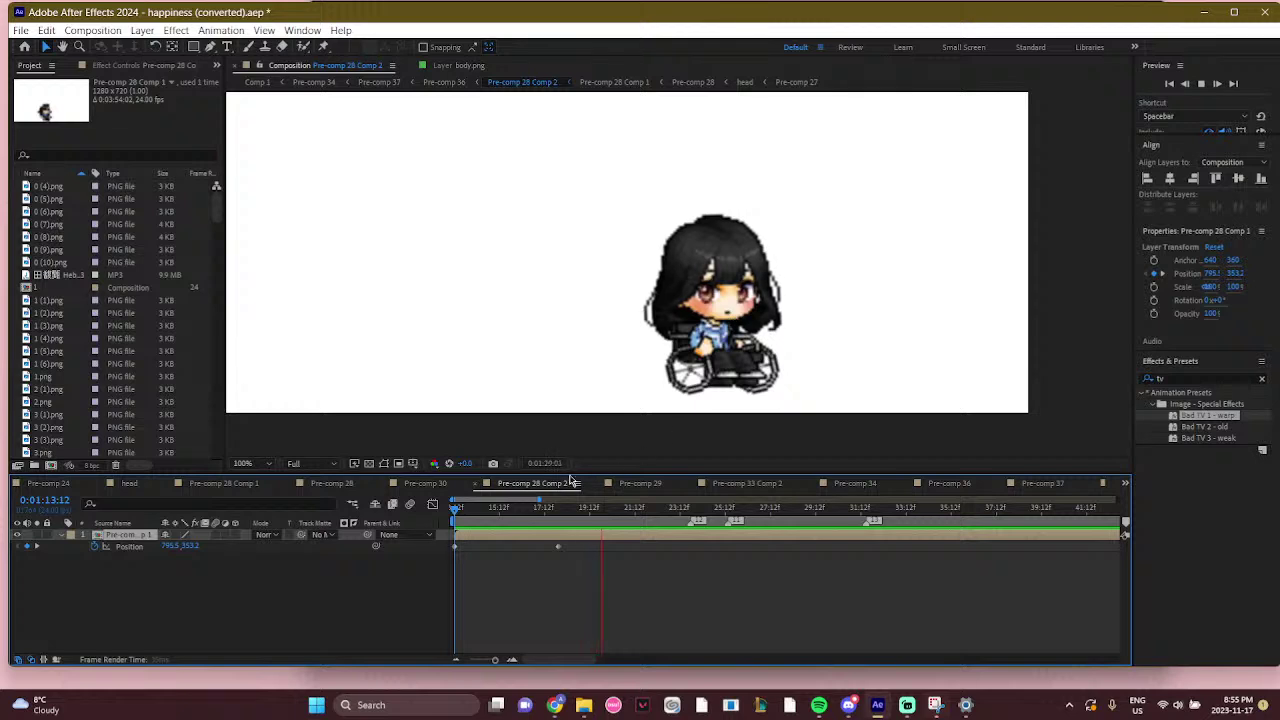
drag(486, 509, 433, 502)
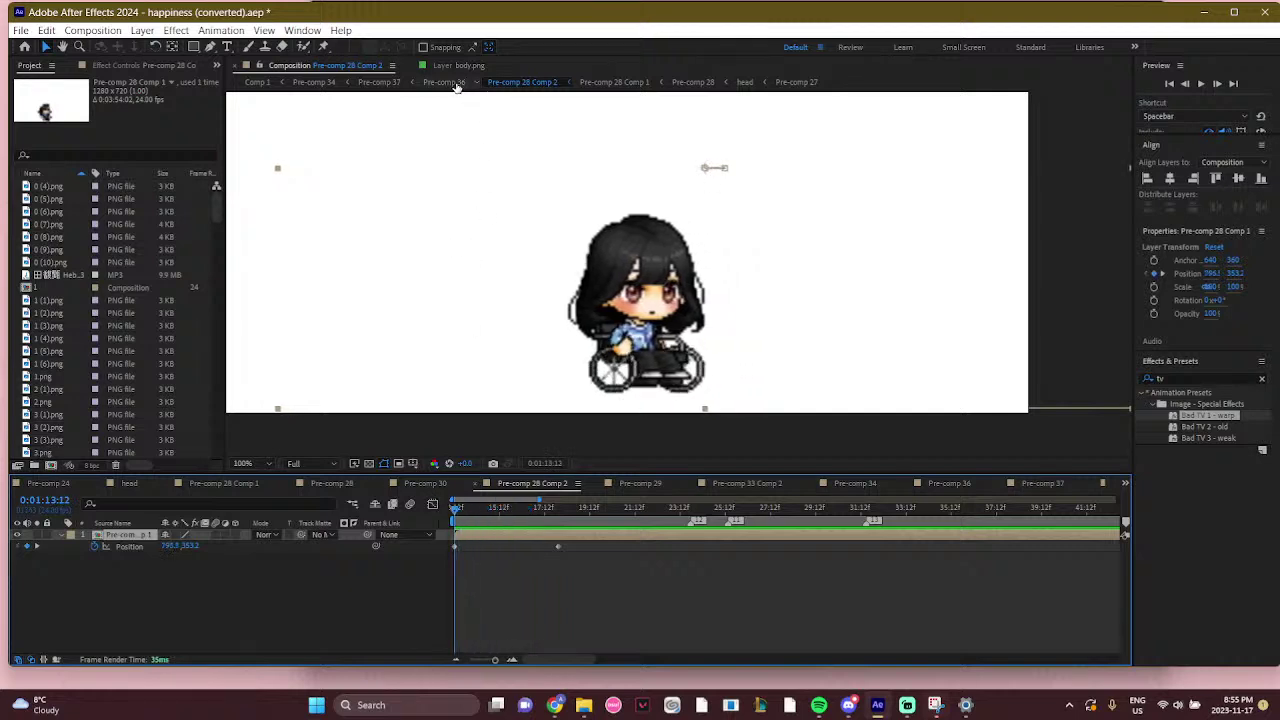
Go back through Pre-comp 36 to Pre-comp 37 and play the running track scene from its start
click(452, 84)
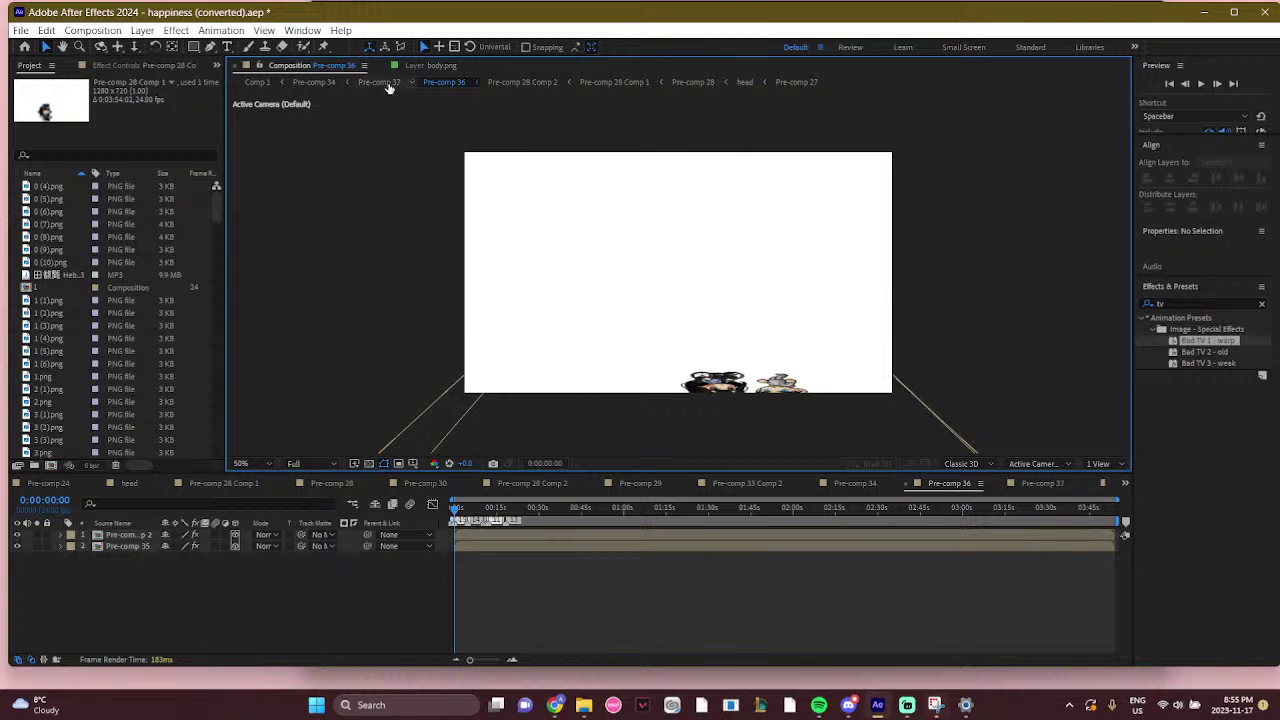
click(386, 84)
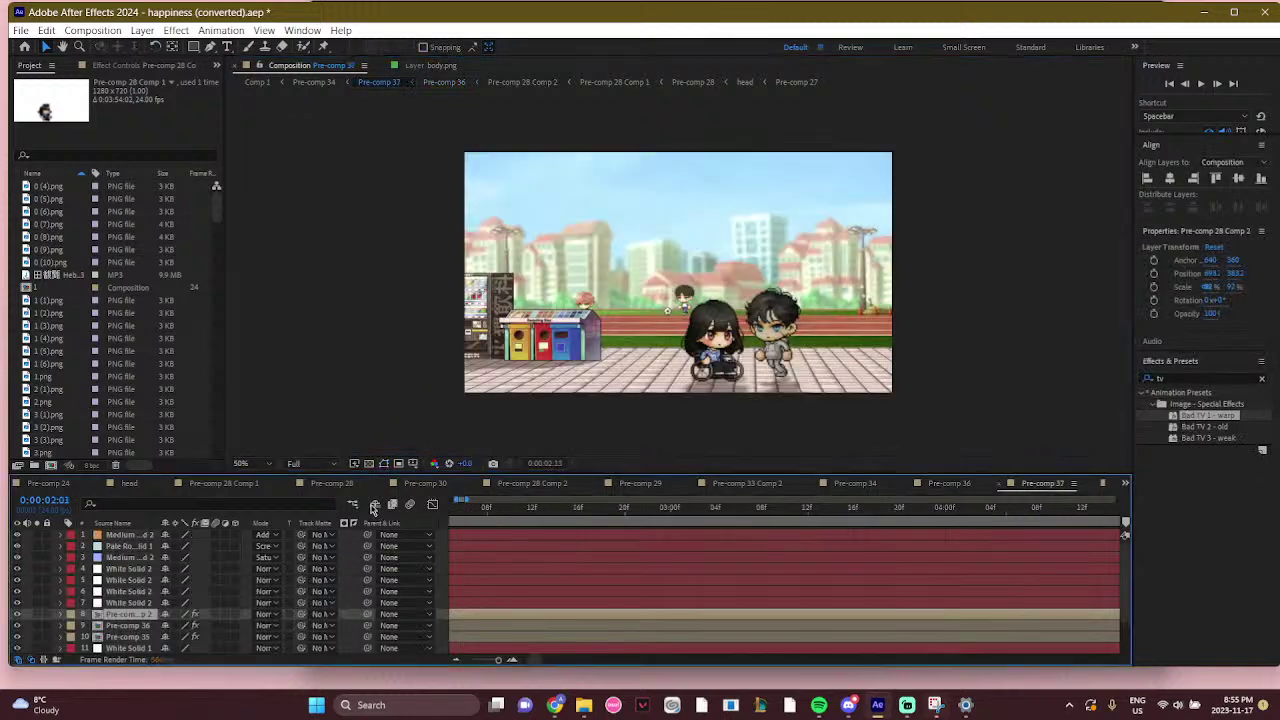
key(space)
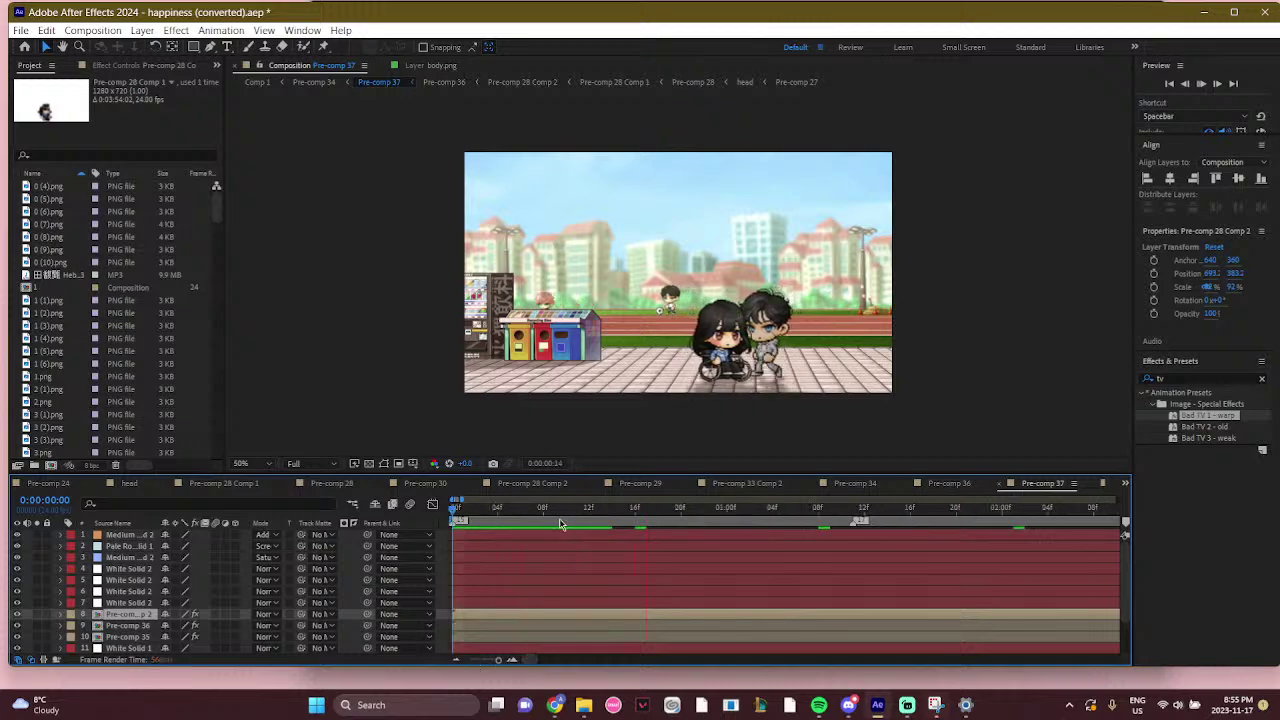
click(464, 508)
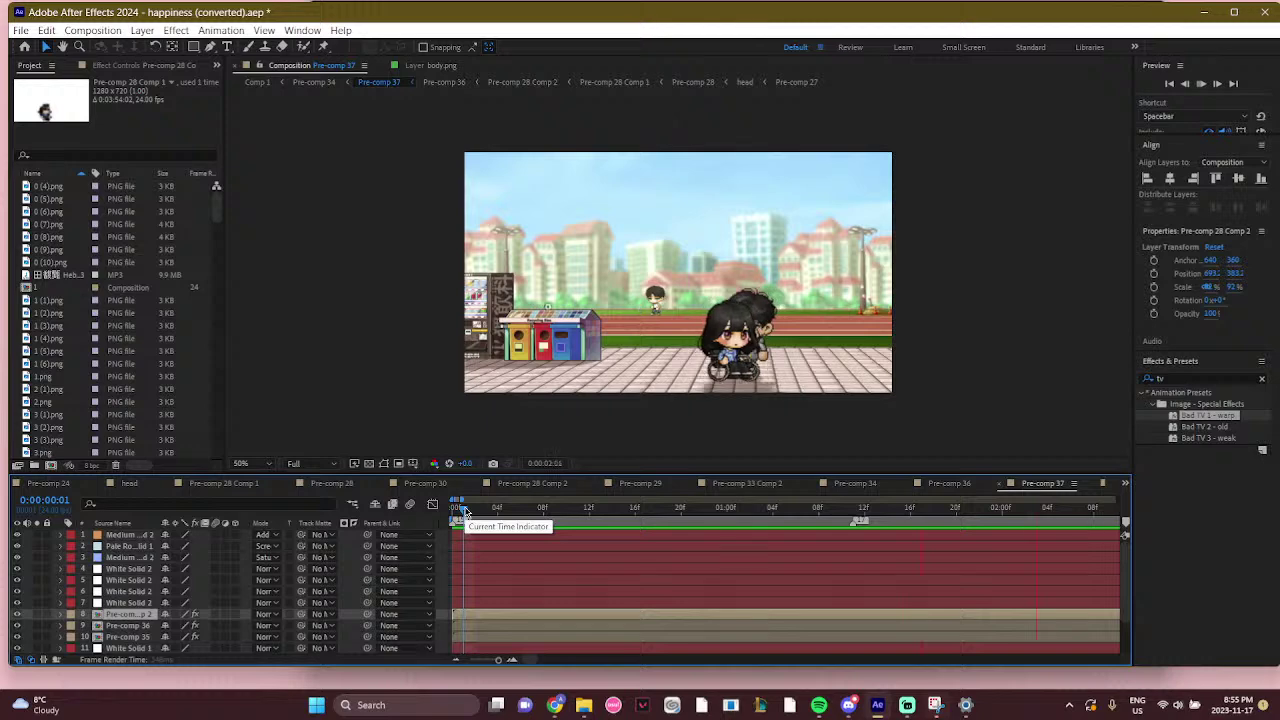
click(505, 511)
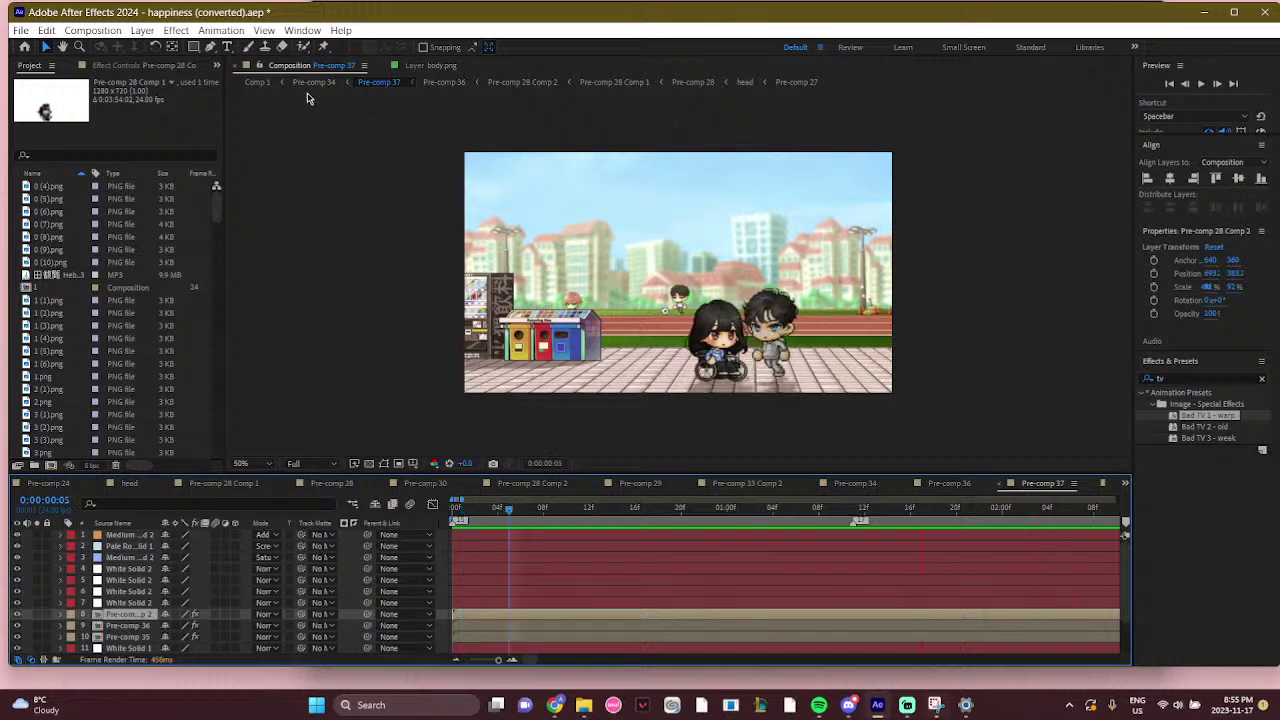
Return to Comp 1 and view the close-up of the couple at 0:01:21:20
click(257, 82)
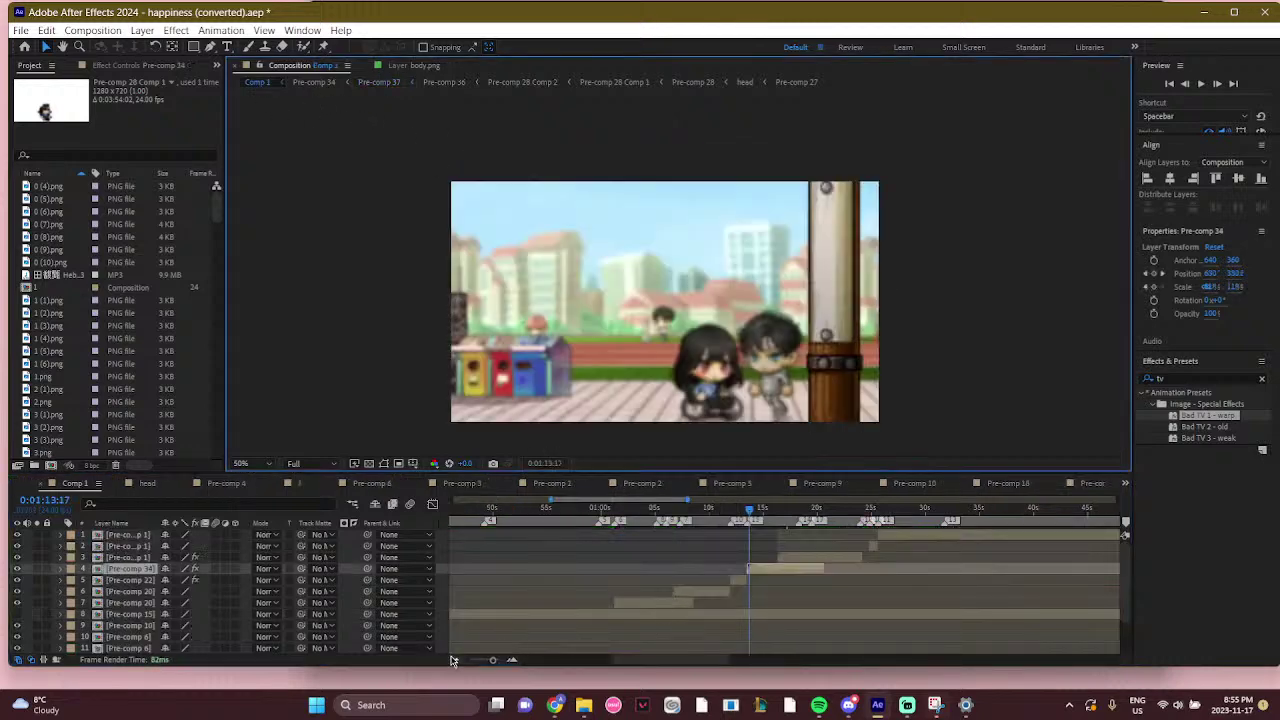
click(455, 659)
key(ctrl+shift+j)
click(46, 30)
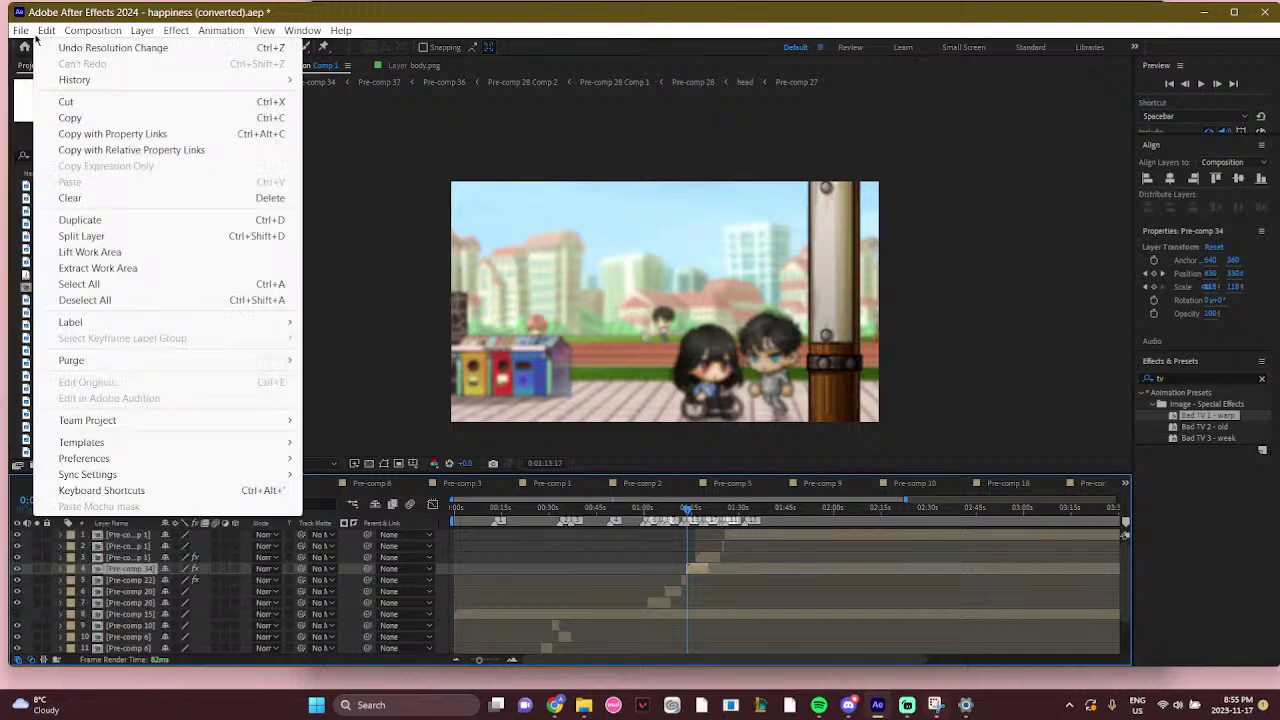
click(46, 30)
click(46, 30)
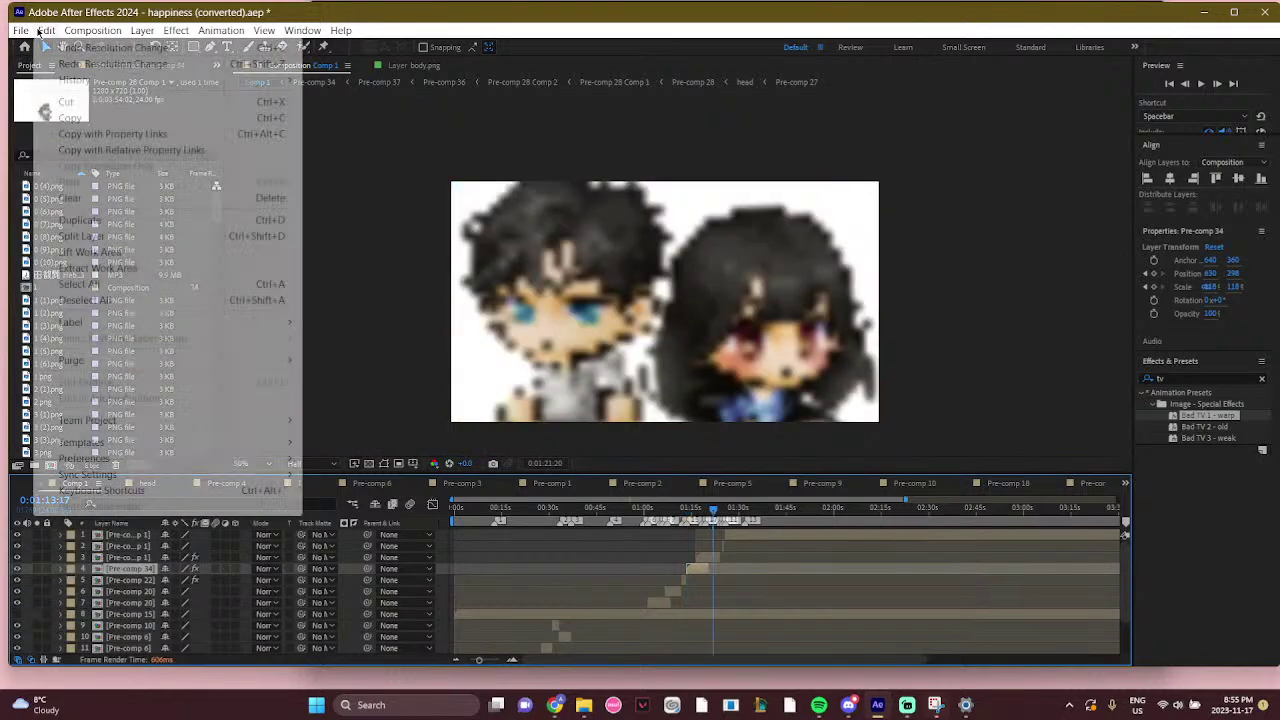
click(72, 47)
Close the happiness project by starting a new, empty project
click(20, 30)
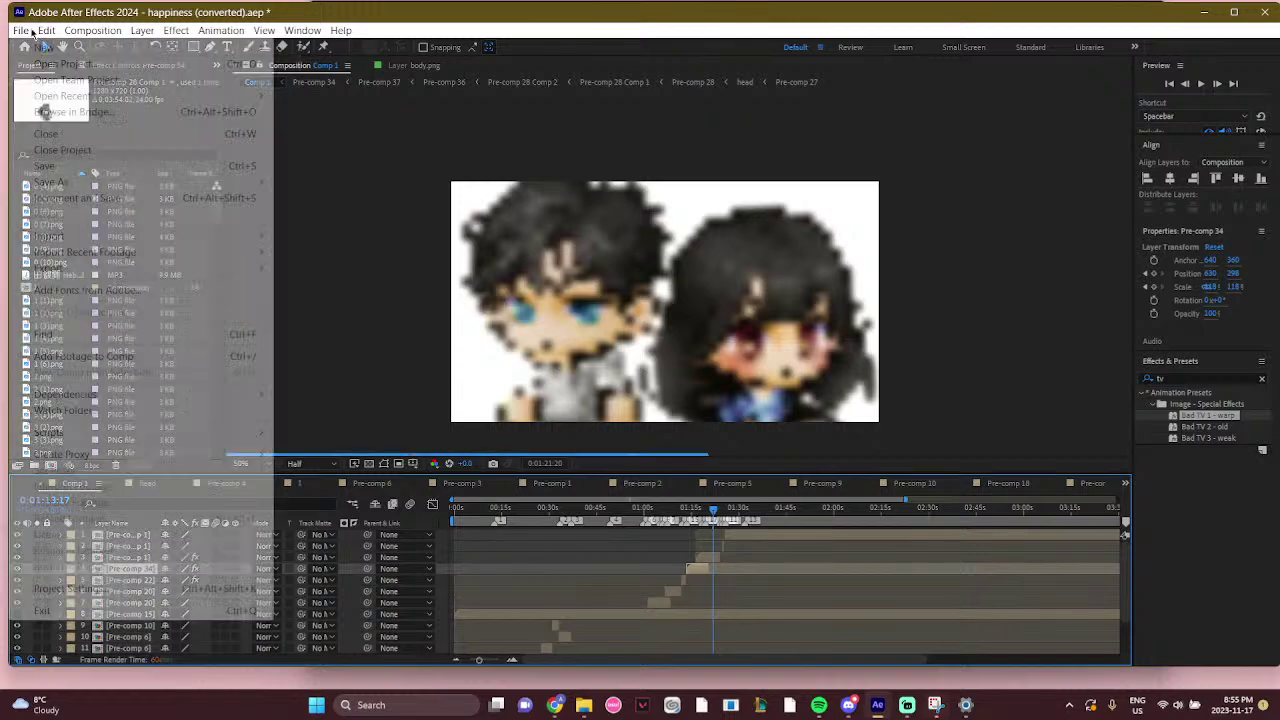
mouse_move(44, 48)
click(321, 47)
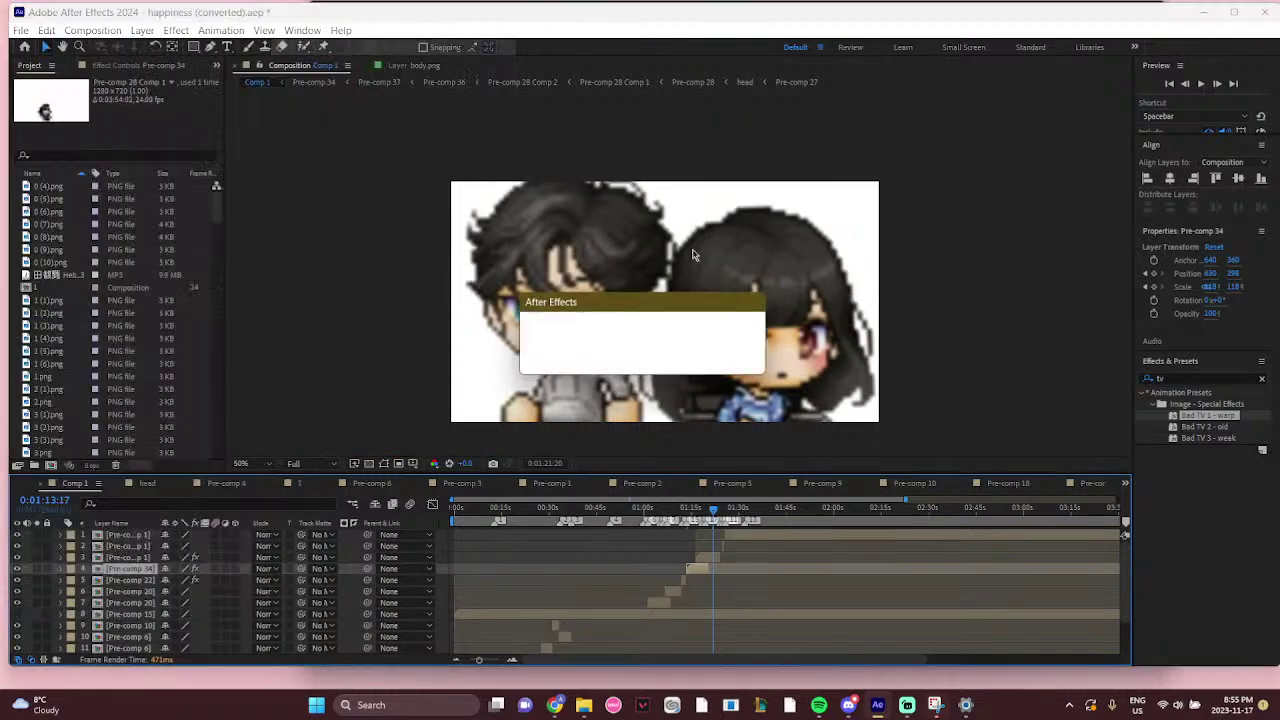
click(670, 360)
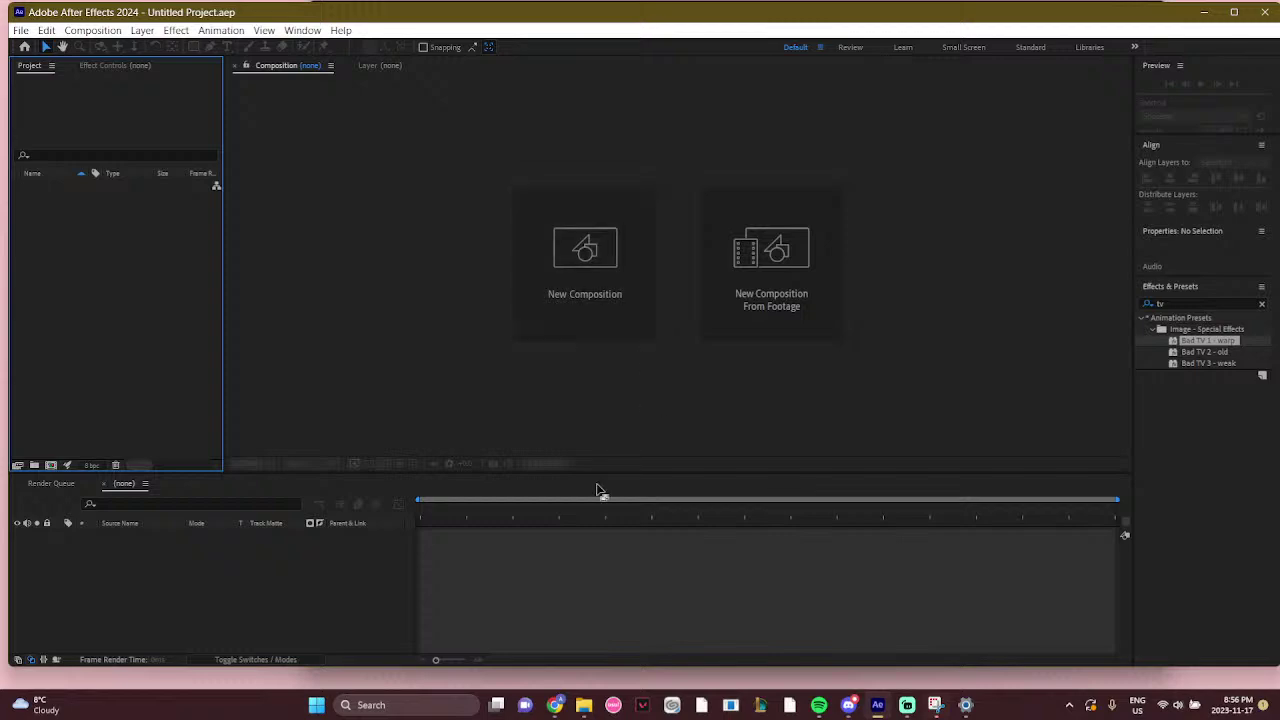
Switch to File Explorer and view the background images in the maple bgs folder
mouse_move(590, 706)
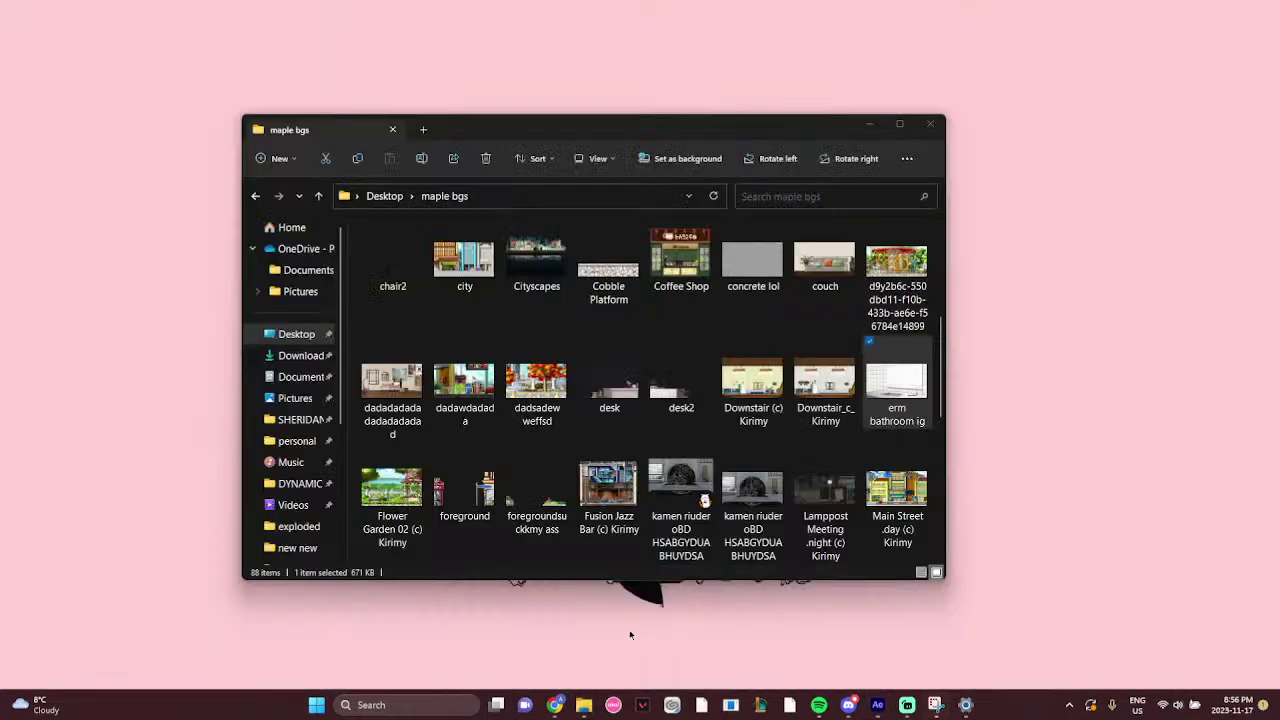
click(630, 635)
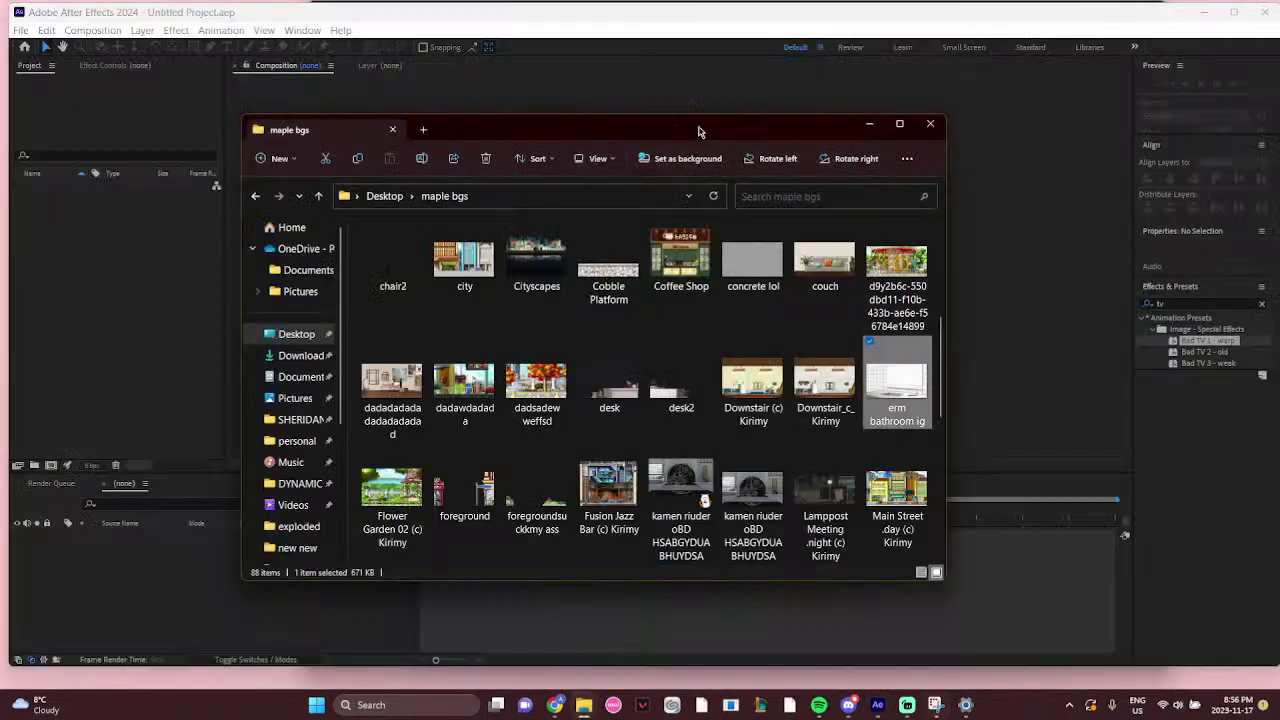
click(1125, 535)
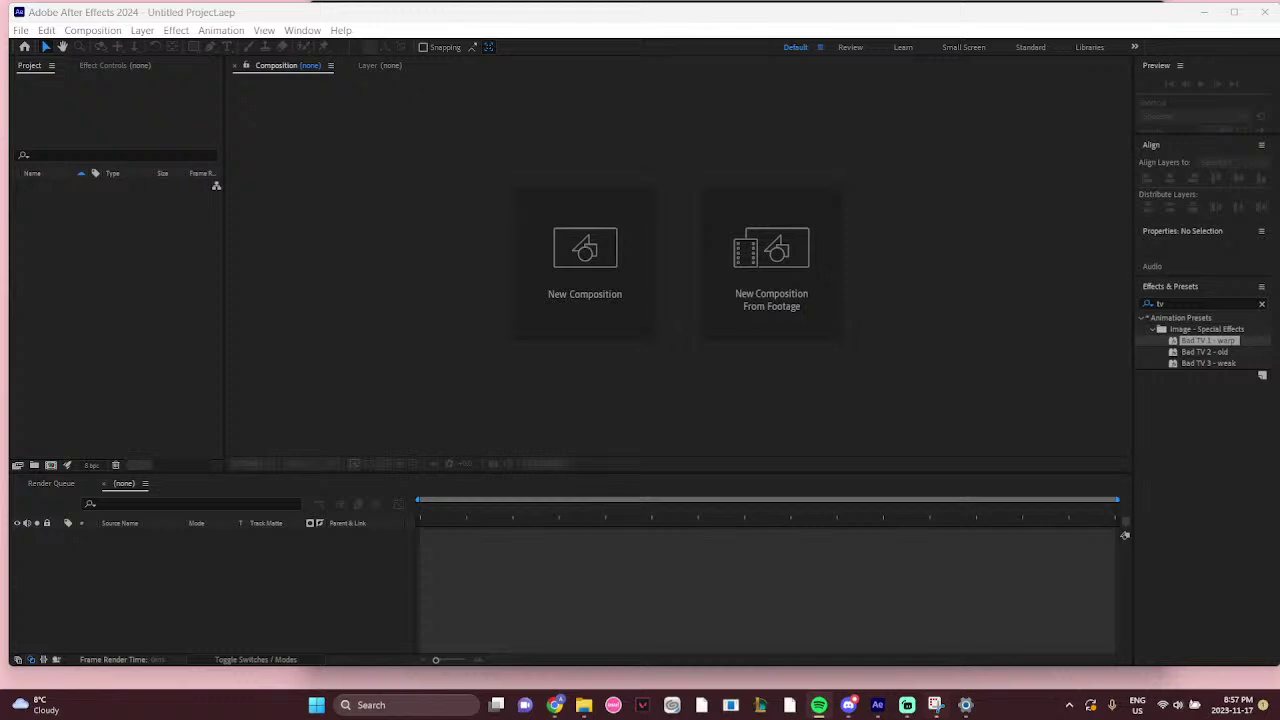
Switch to Spotify and look through the Liked Songs playlist
click(819, 705)
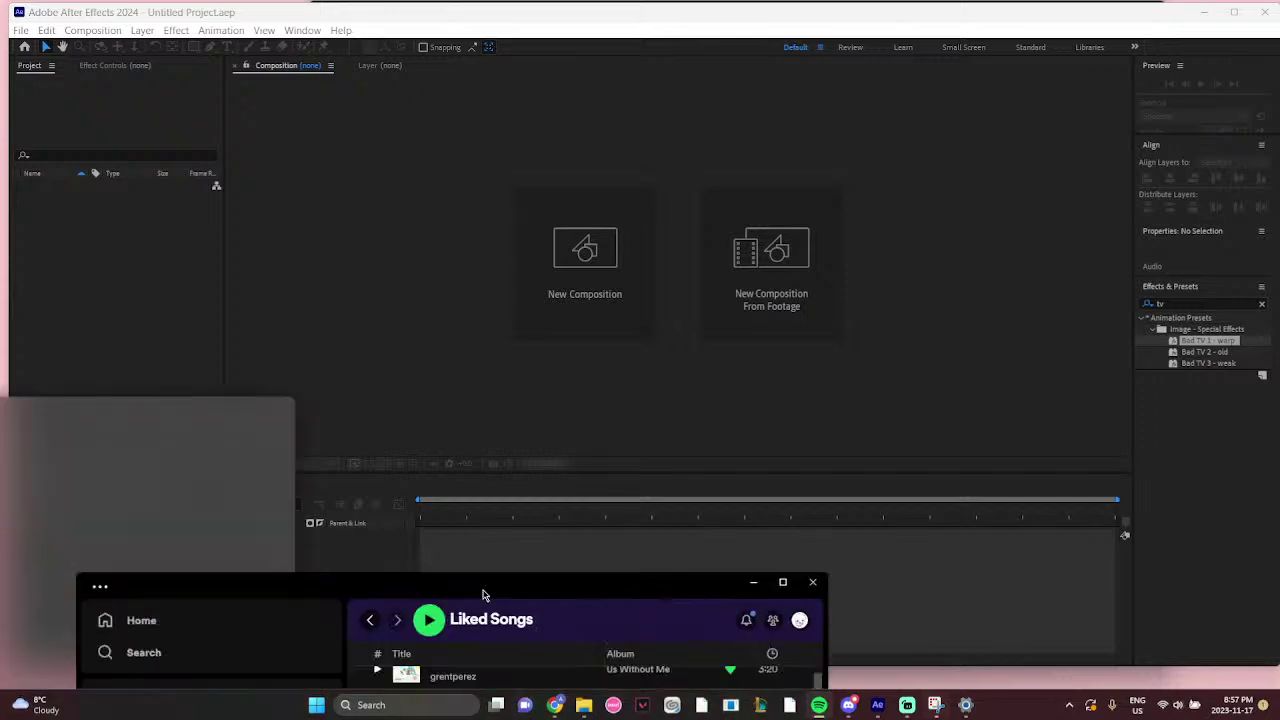
drag(577, 646, 650, 66)
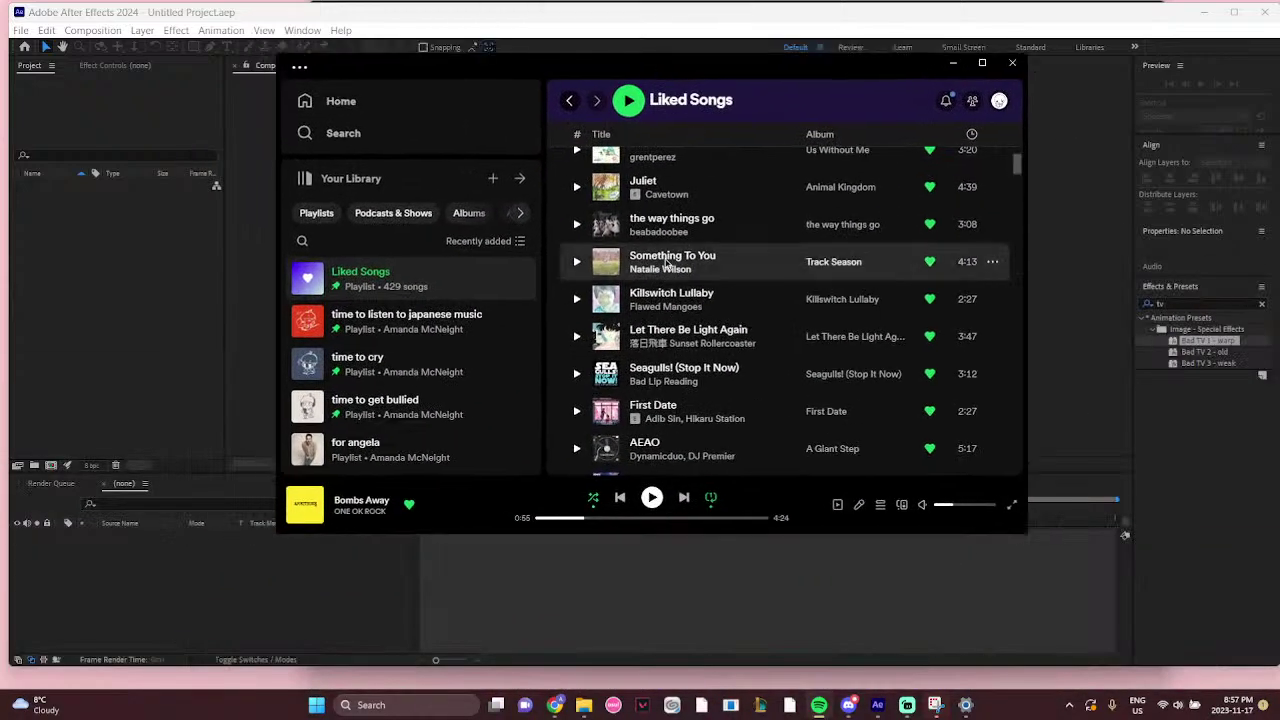
scroll(1017, 160, up, 5)
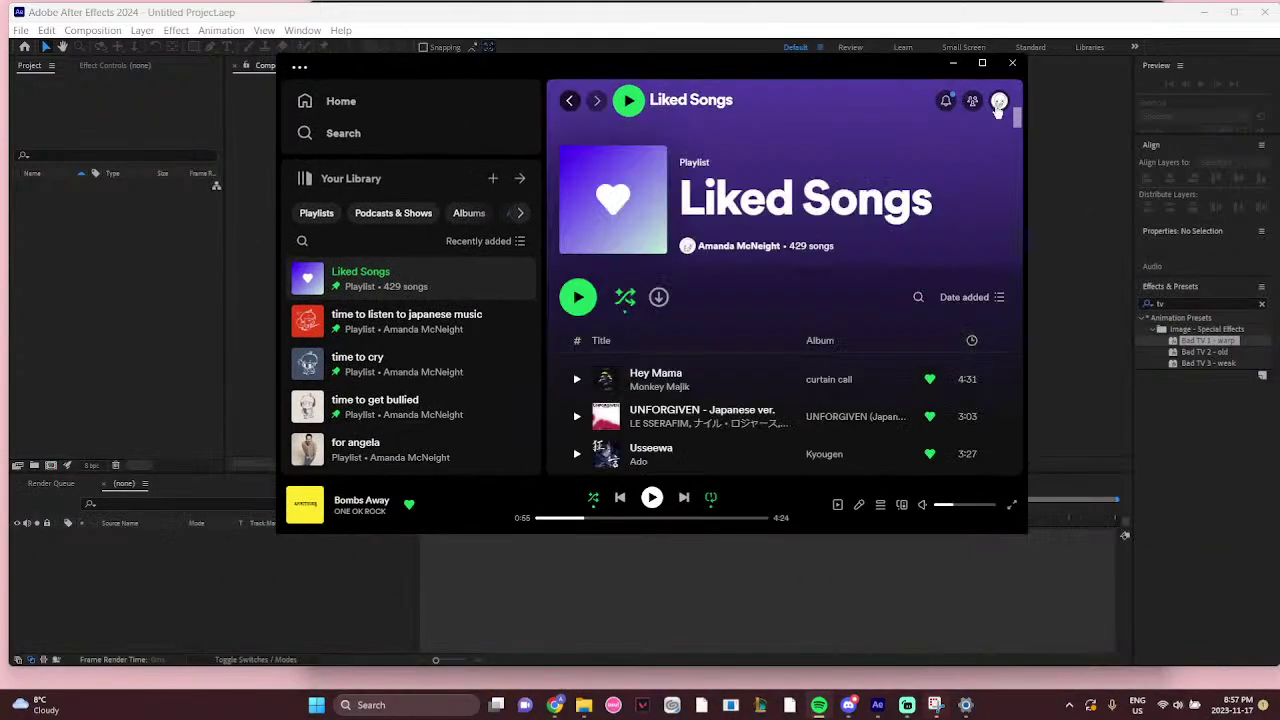
scroll(700, 370, down, 3)
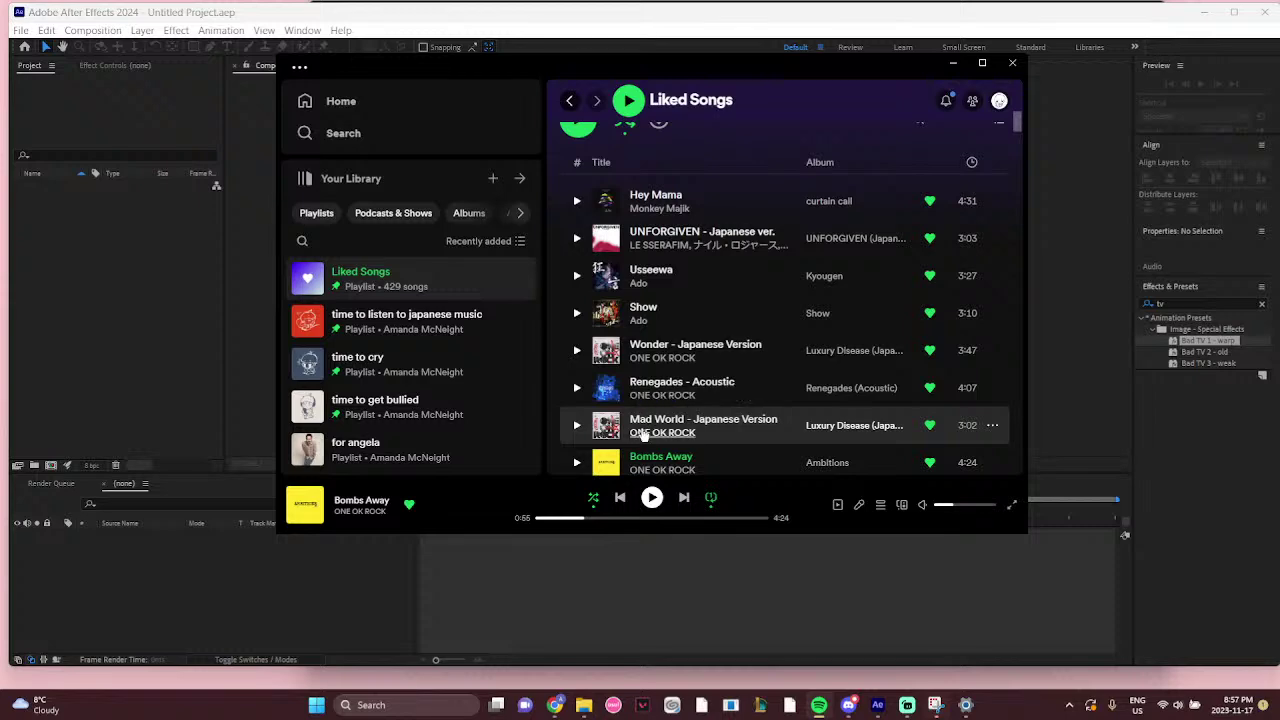
scroll(645, 433, down, 10)
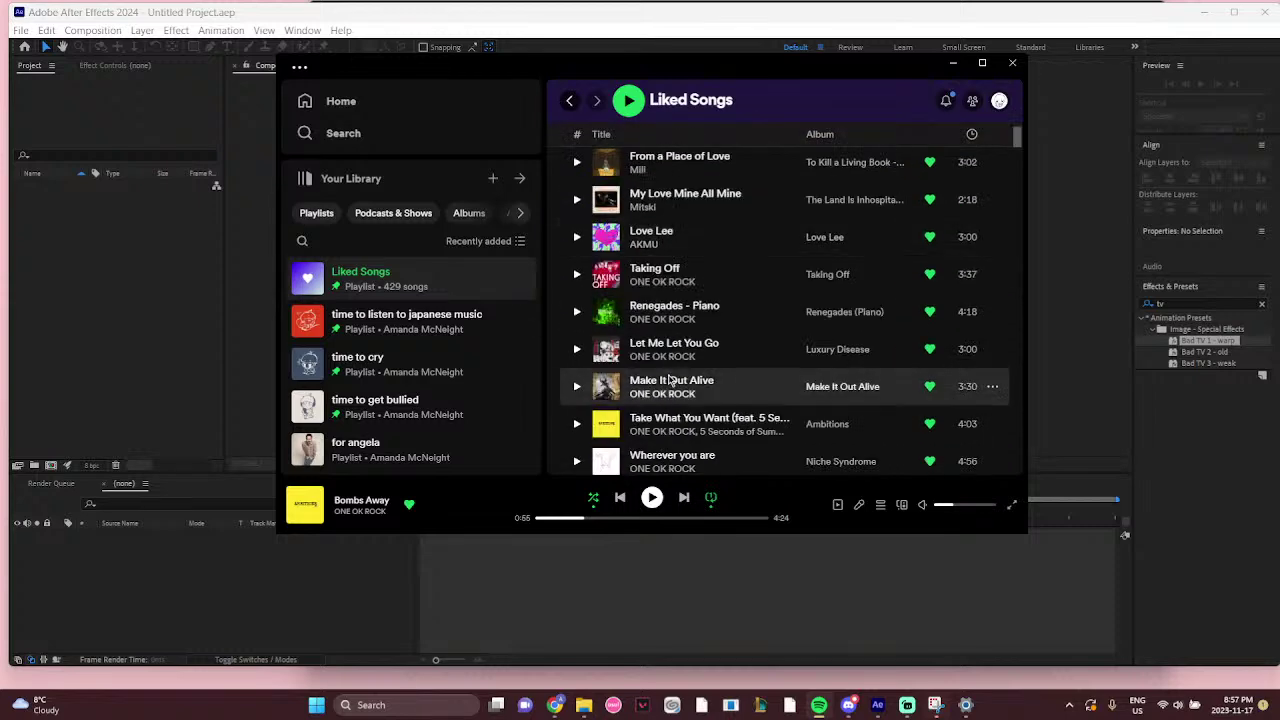
scroll(670, 380, down, 4)
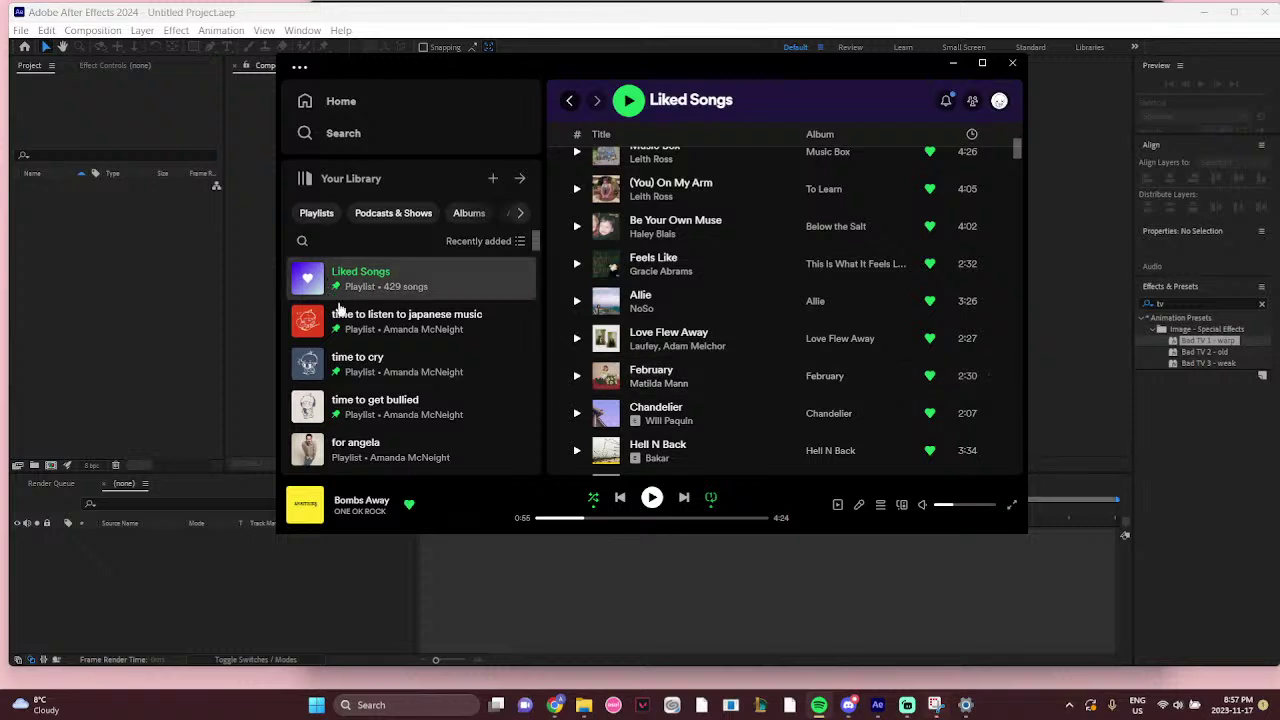
Open the playlist "time to listen to japanese music" and look through its songs
click(405, 318)
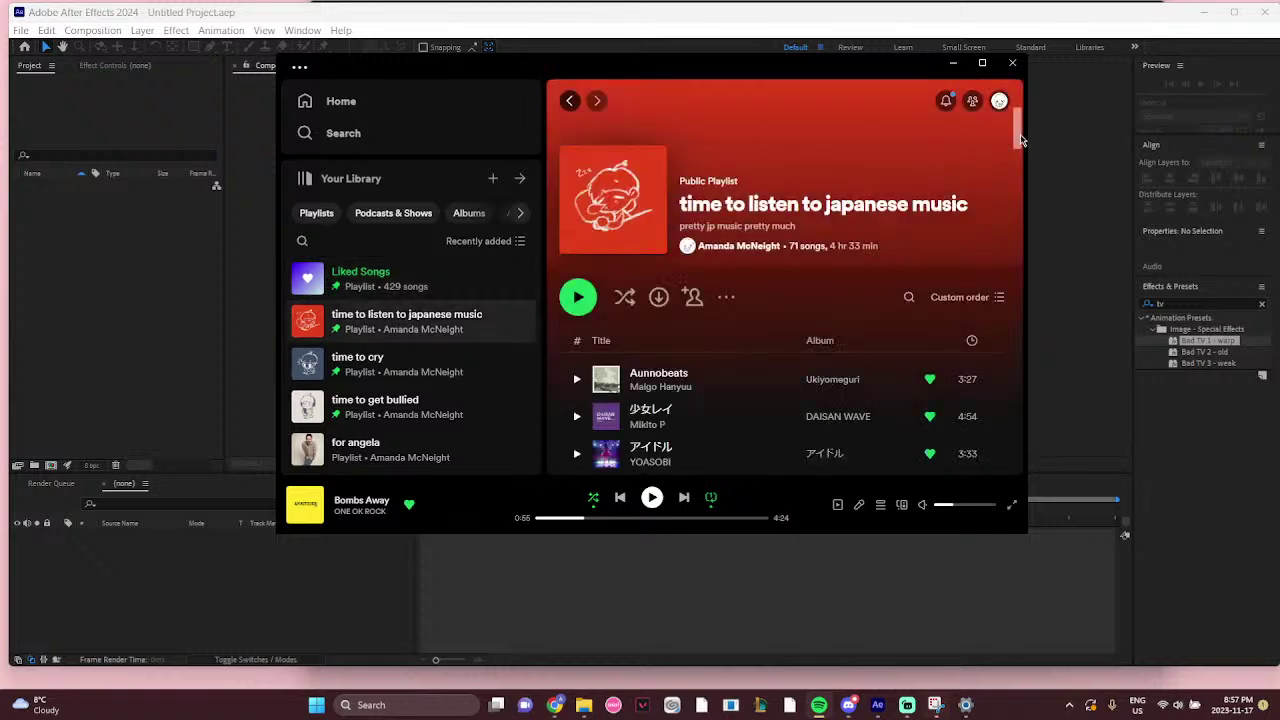
drag(1020, 140, 1016, 470)
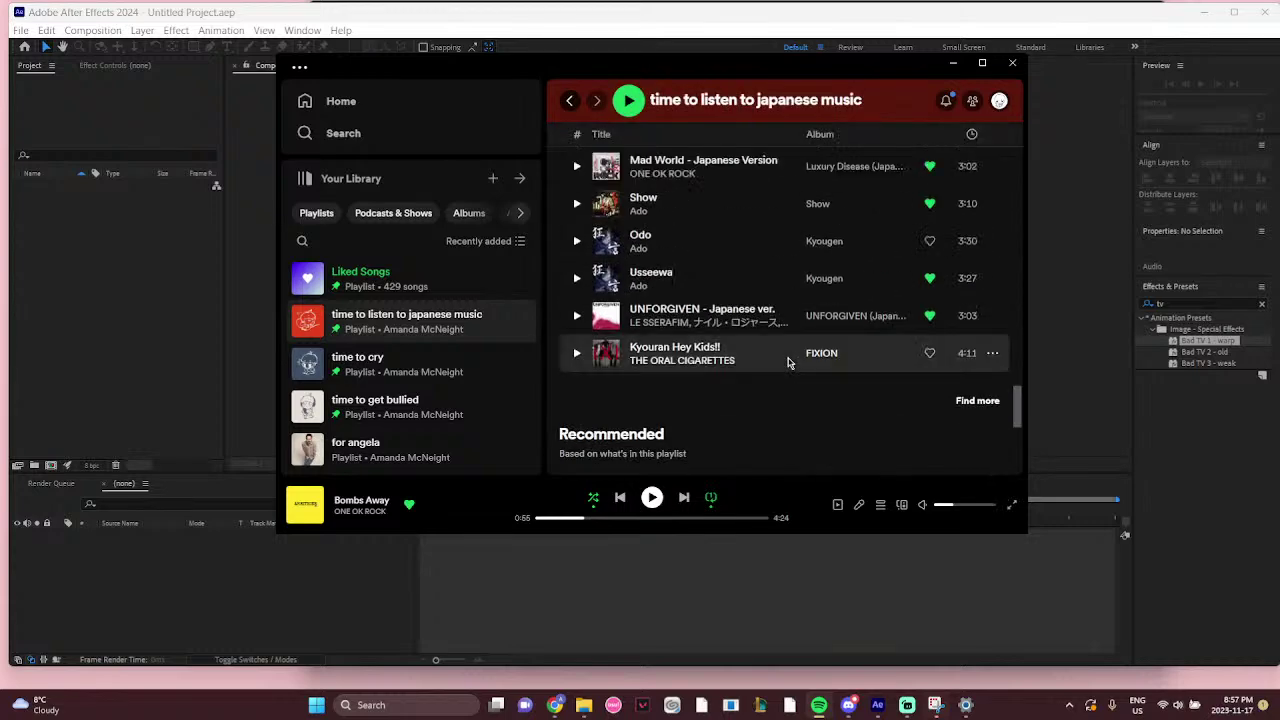
scroll(788, 362, up, 10)
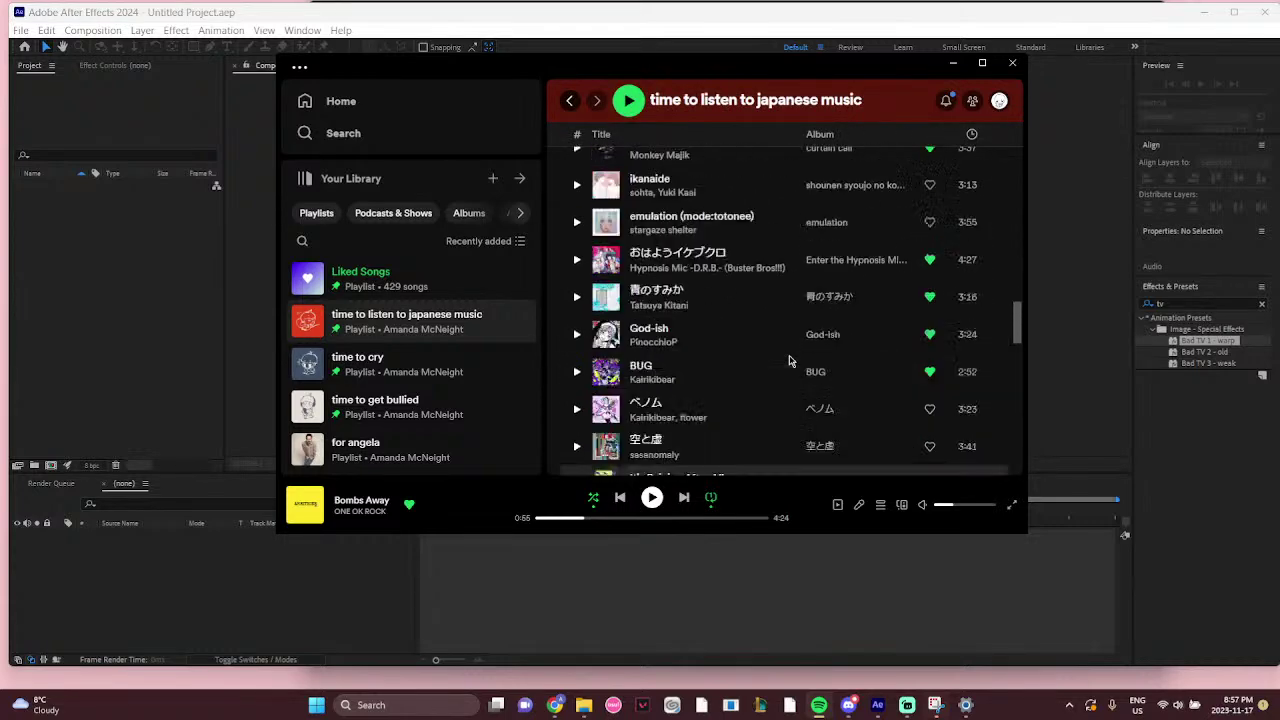
scroll(788, 361, up, 3)
scroll(788, 361, up, 5)
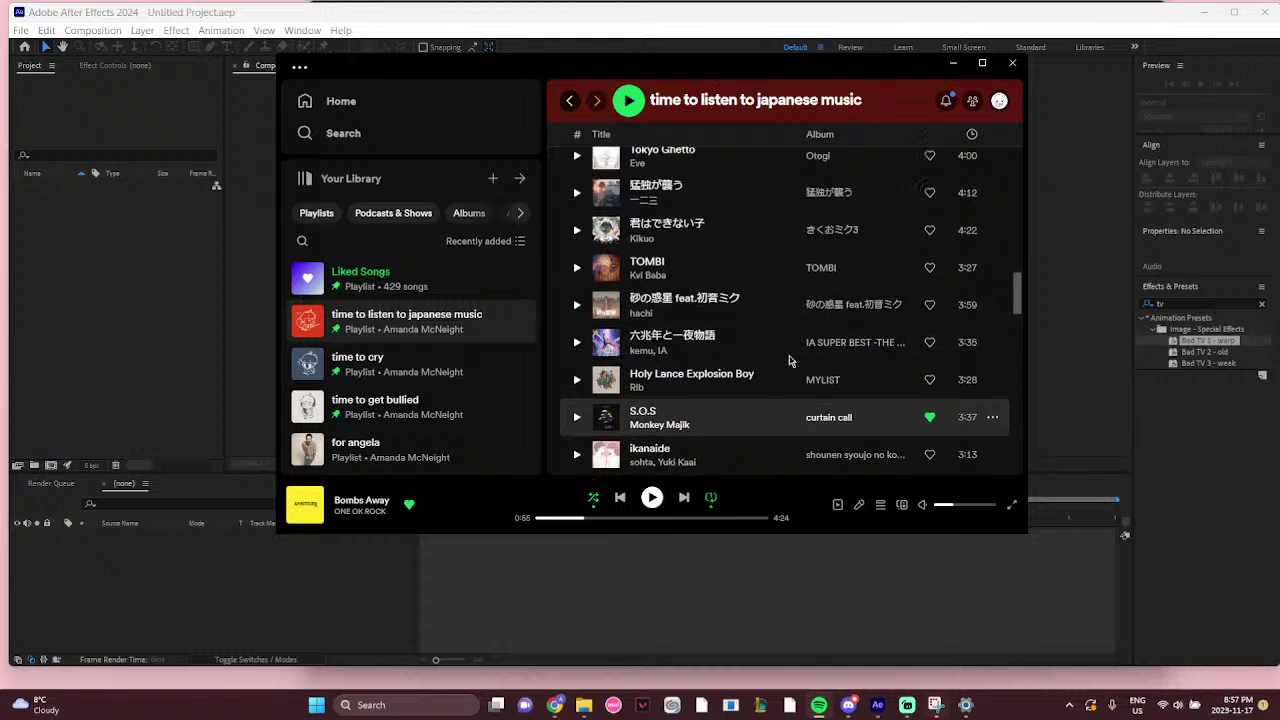
scroll(788, 361, up, 3)
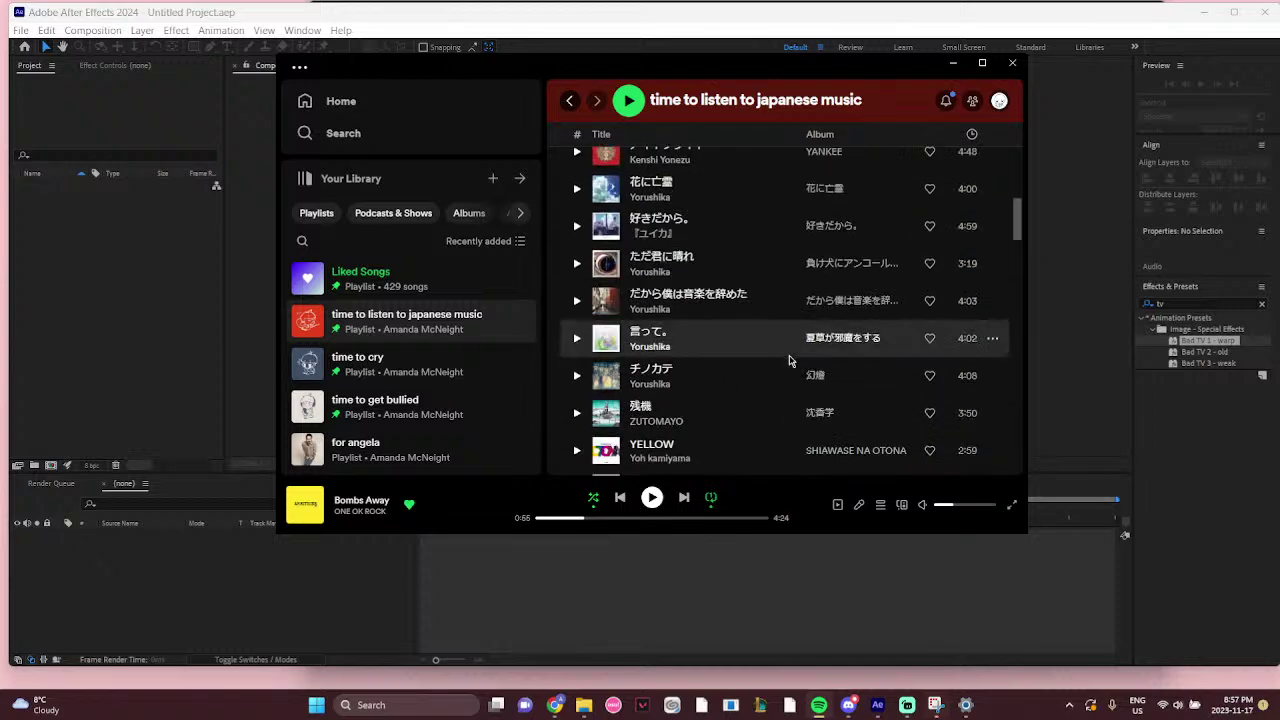
scroll(788, 360, up, 5)
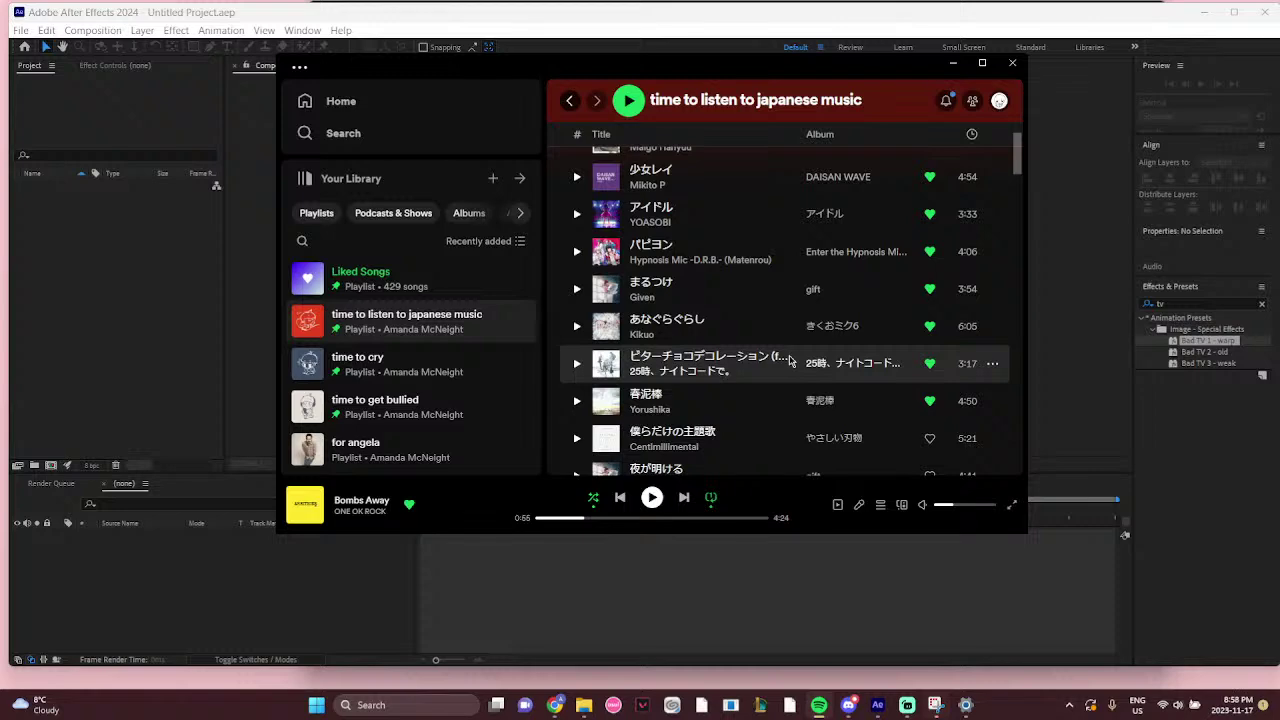
scroll(788, 361, down, 20)
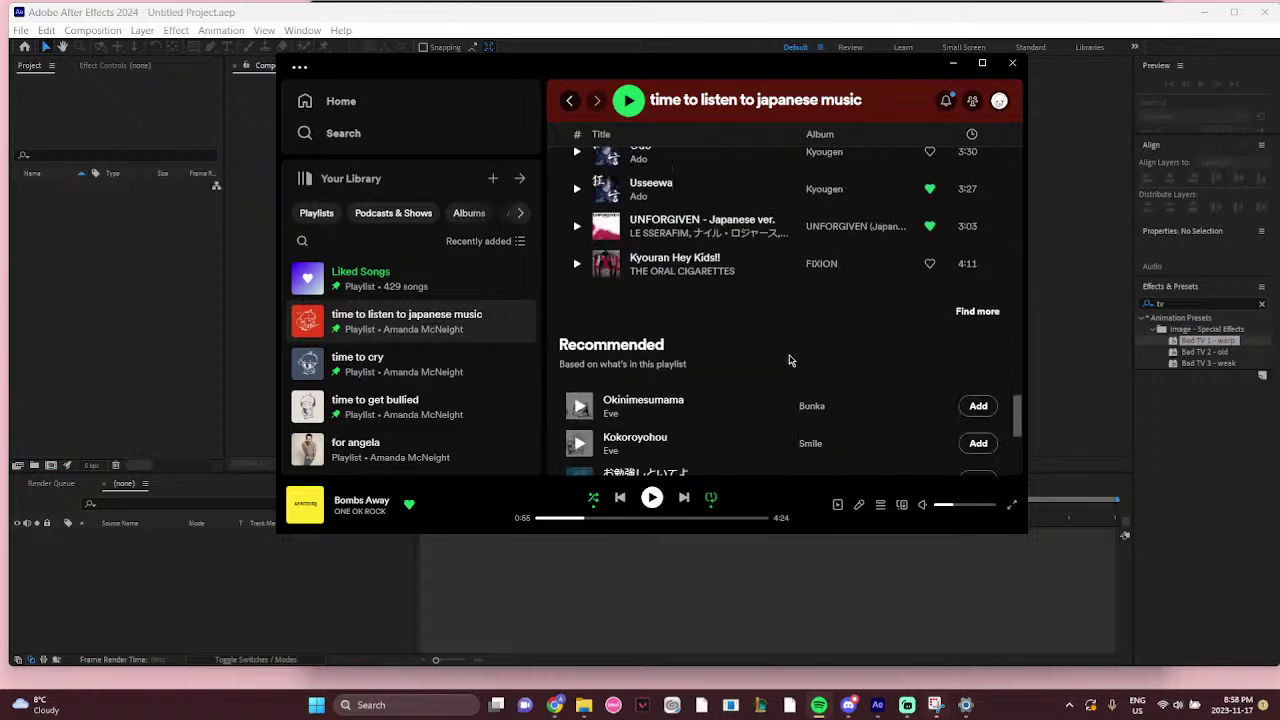
scroll(788, 360, up, 3)
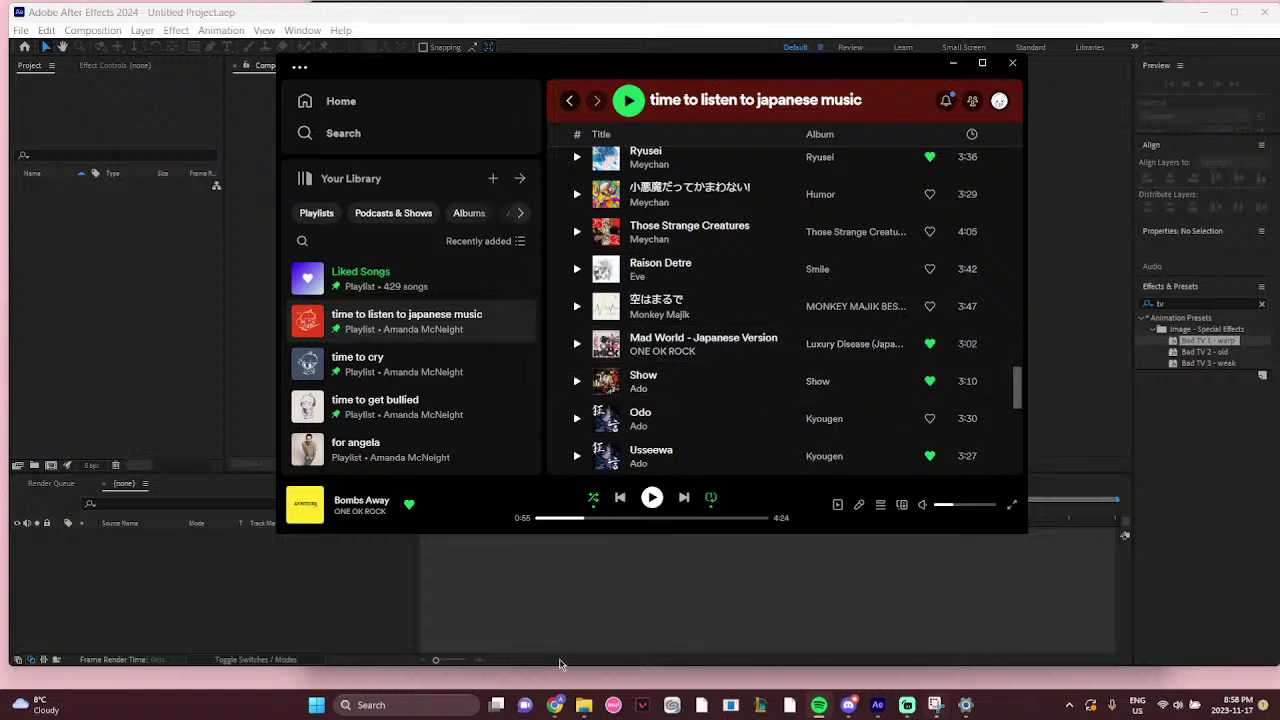
Switch to the Chrome window showing the "Hated by Life Itself | smmv" video and go to the YouTube home page
mouse_move(555, 705)
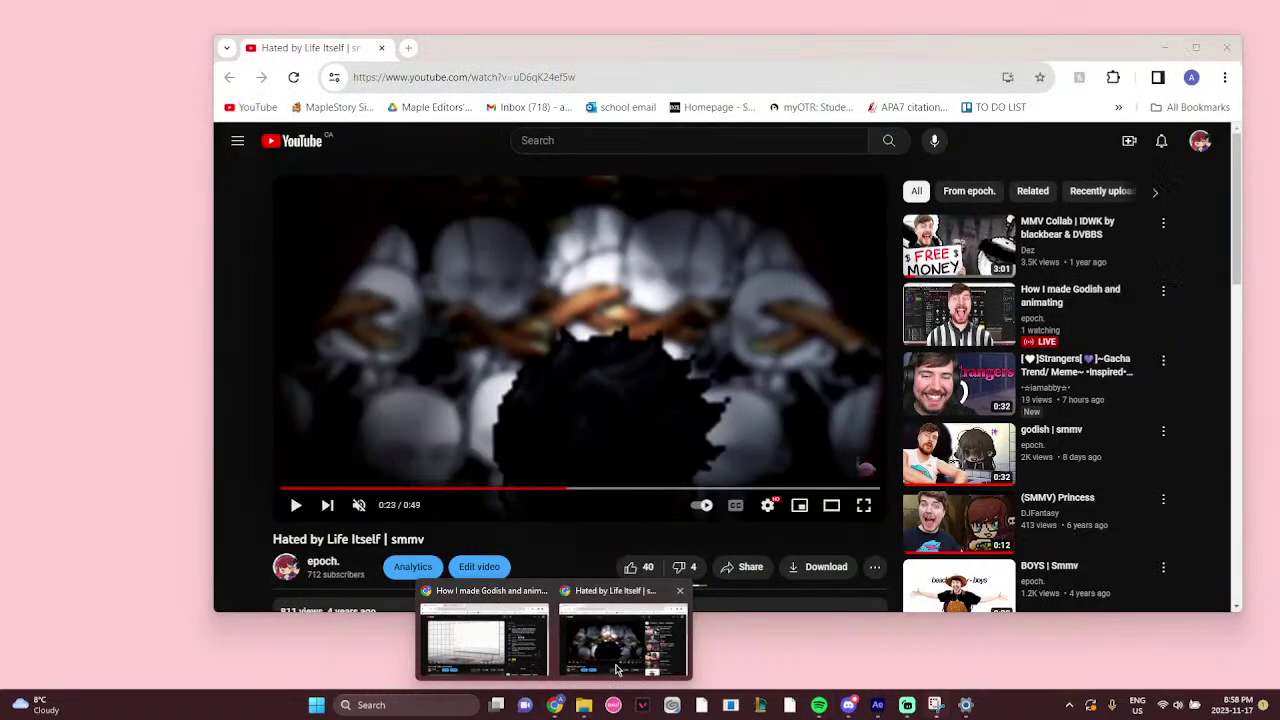
click(616, 668)
click(268, 146)
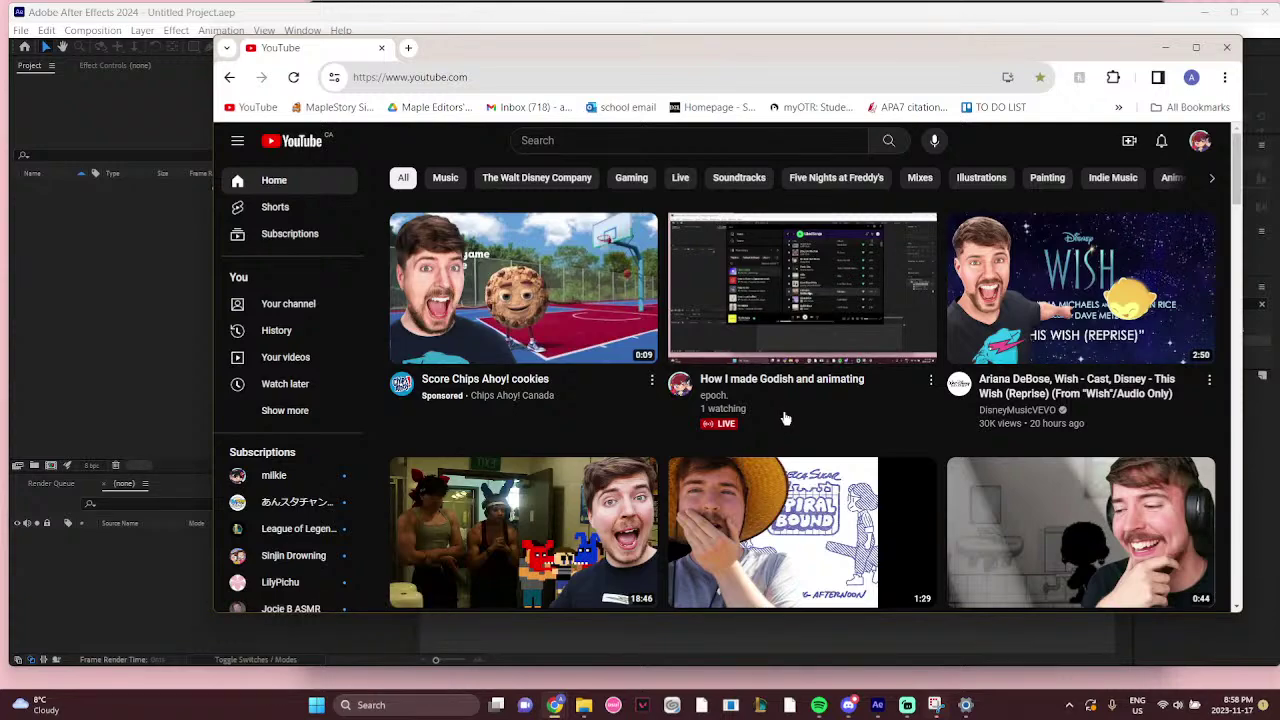
Look through the recommended videos in the YouTube home feed
scroll(785, 416, down, 4)
scroll(789, 416, up, 2)
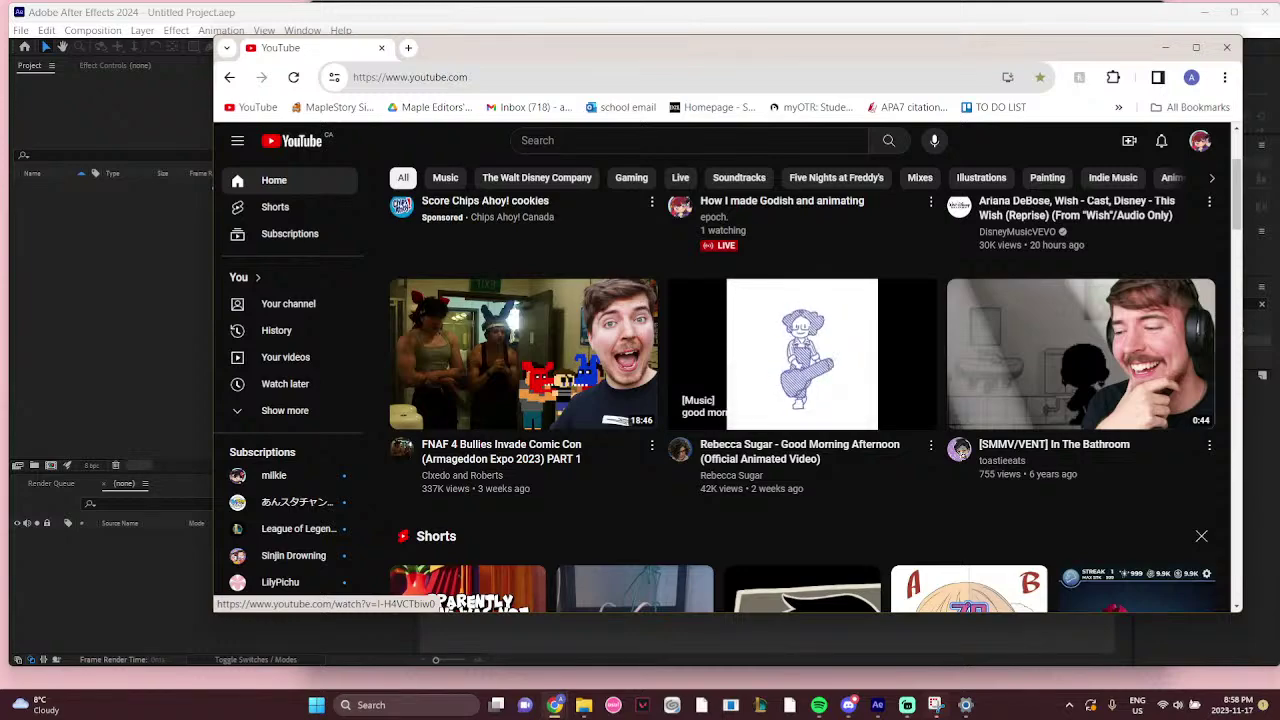
scroll(802, 400, down, 10)
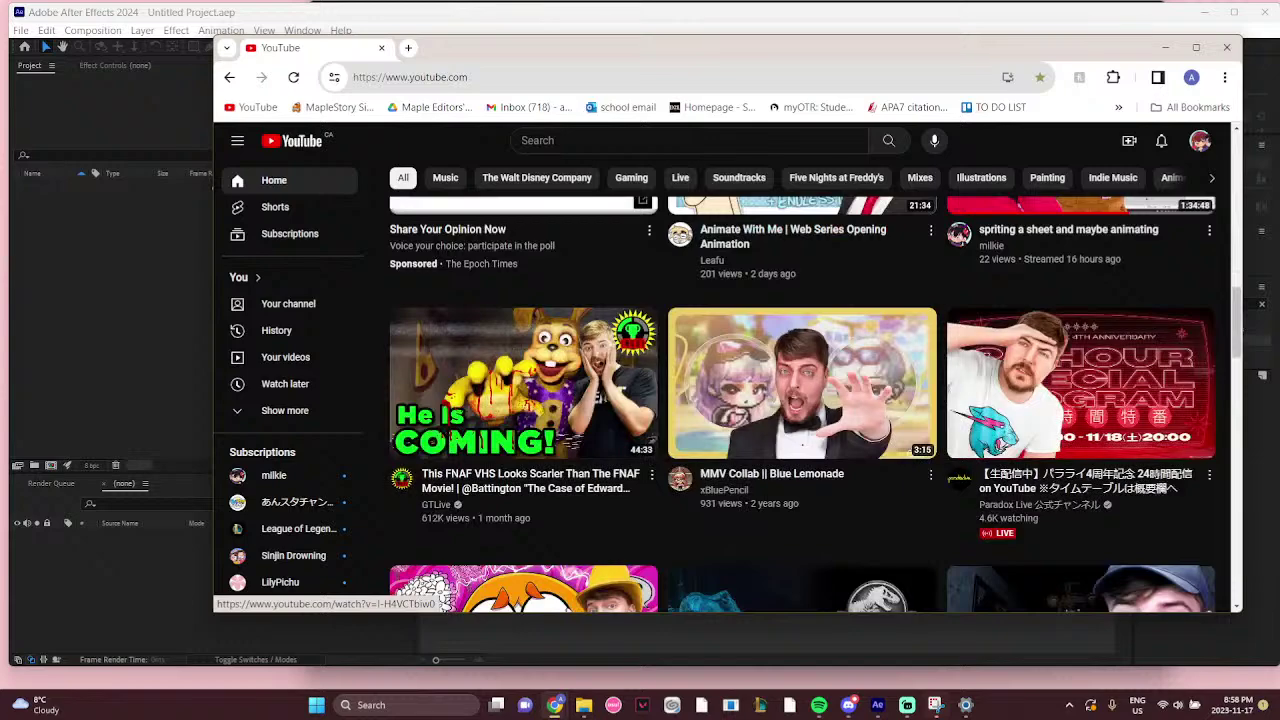
scroll(802, 400, down, 5)
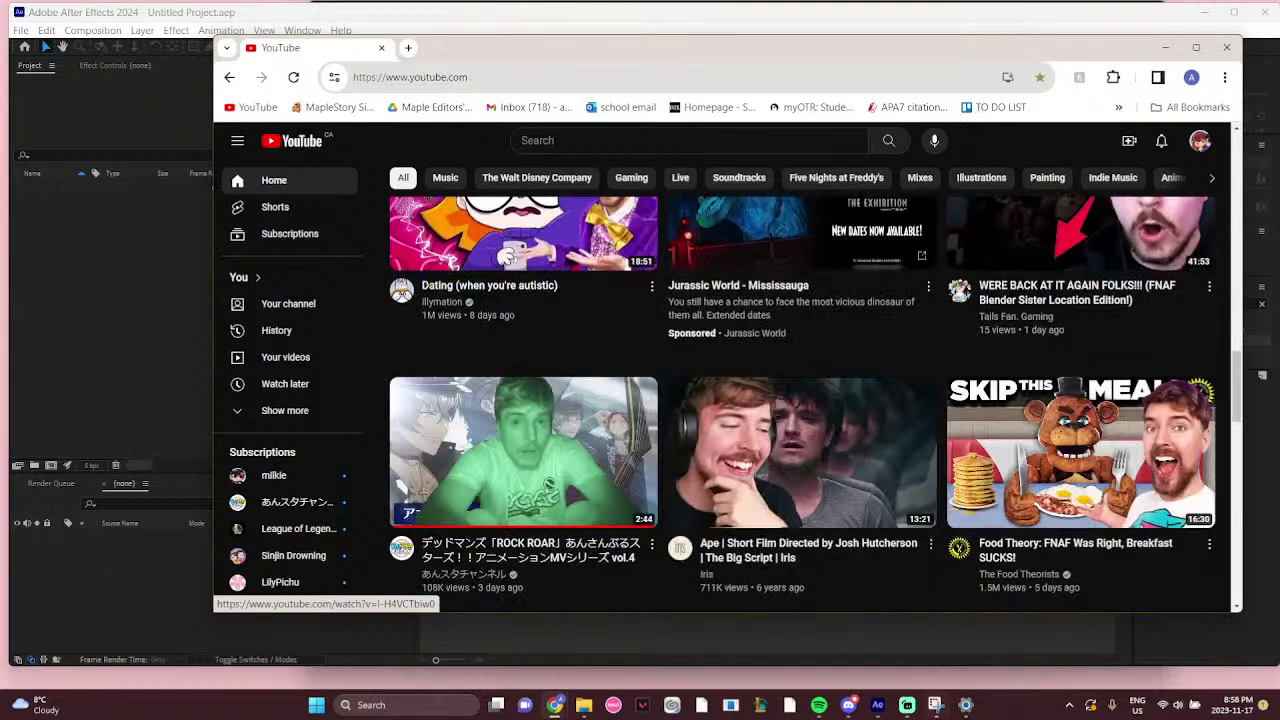
scroll(802, 400, down, 3)
scroll(802, 400, down, 5)
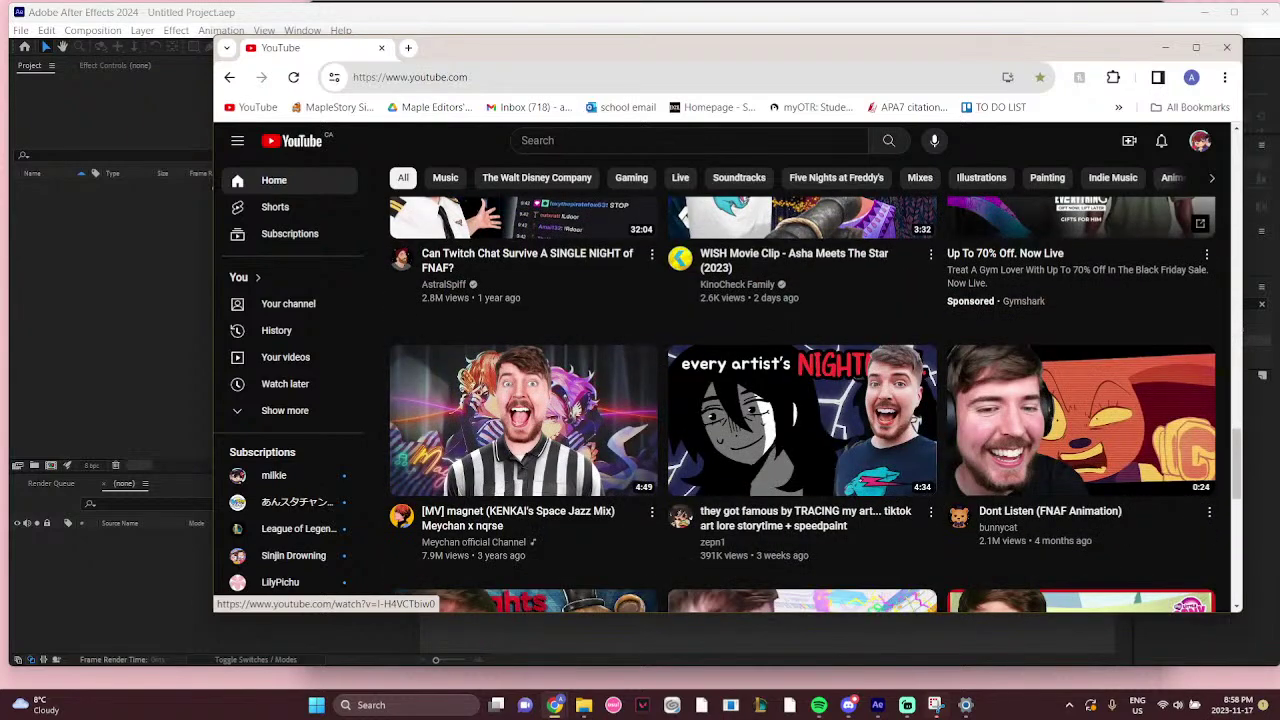
scroll(802, 400, down, 5)
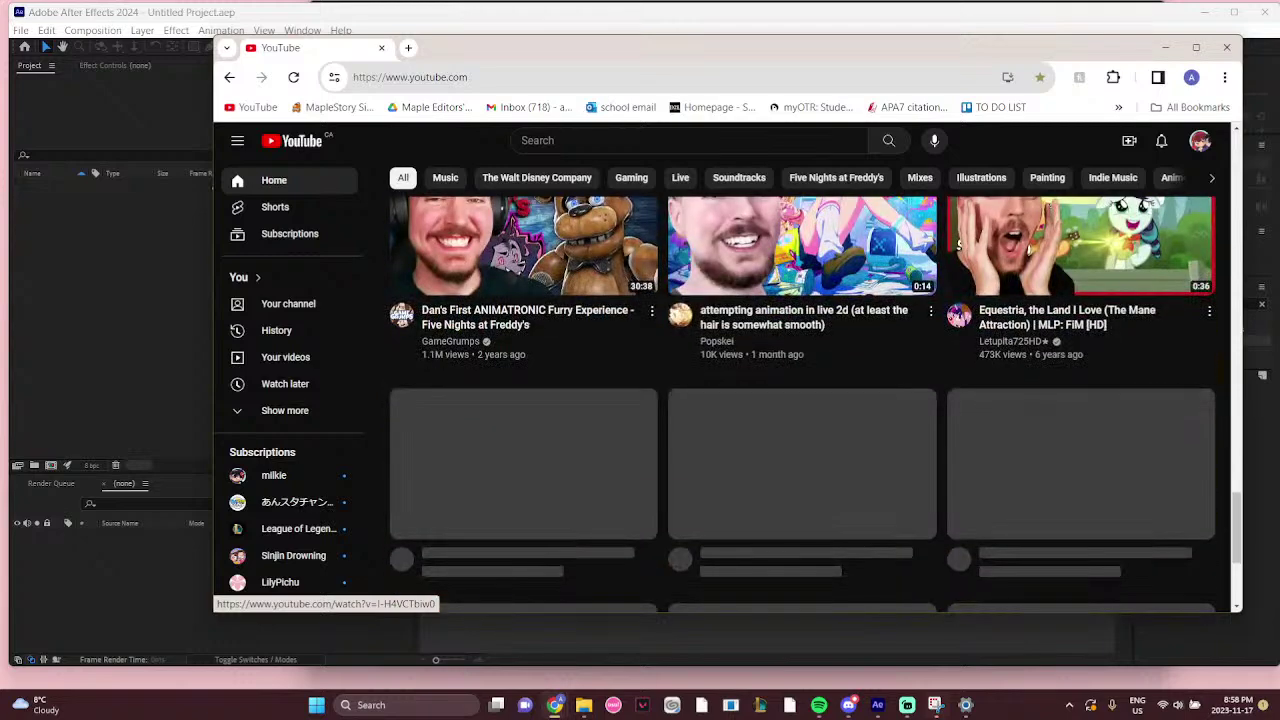
scroll(802, 400, down, 5)
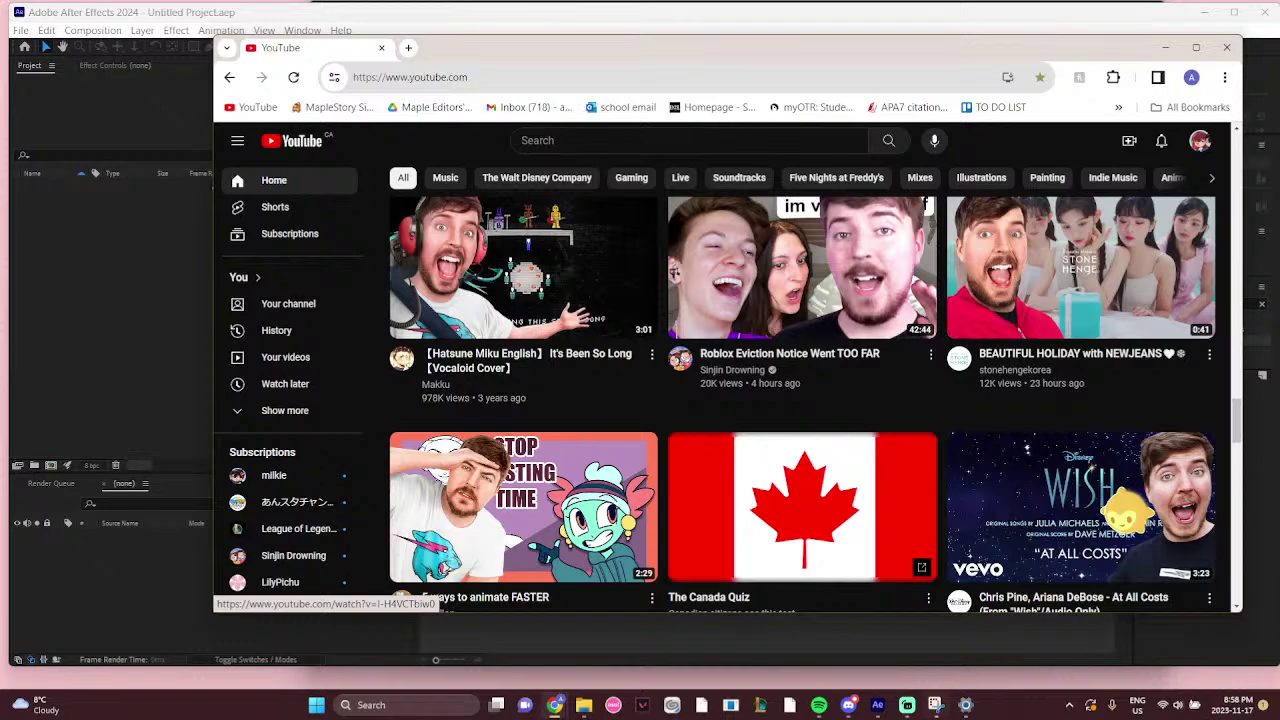
scroll(802, 400, down, 6)
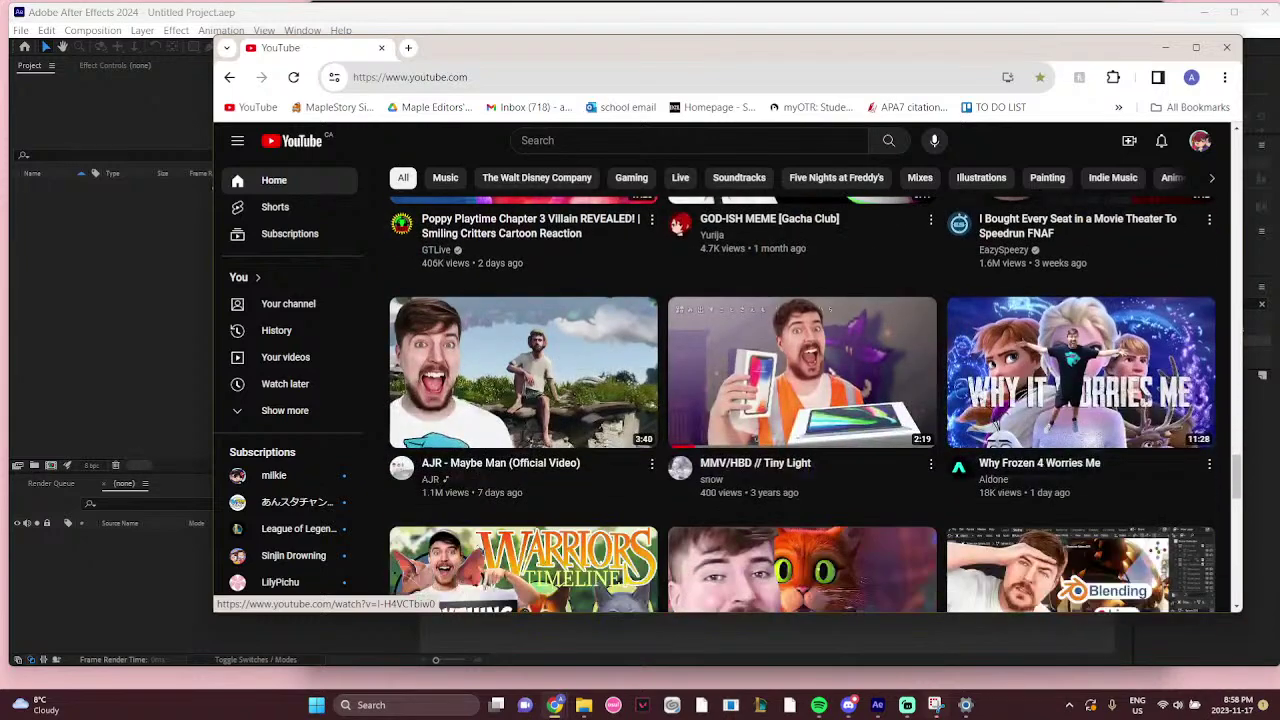
scroll(802, 400, down, 4)
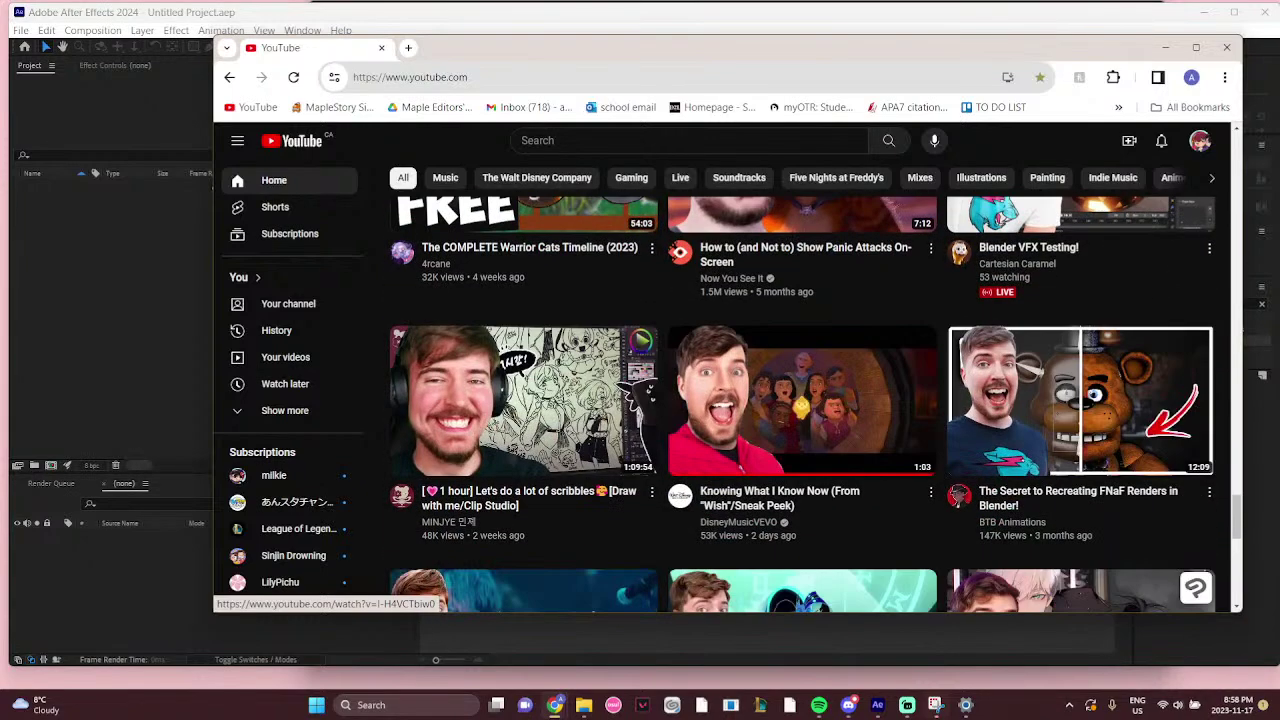
scroll(802, 400, down, 4)
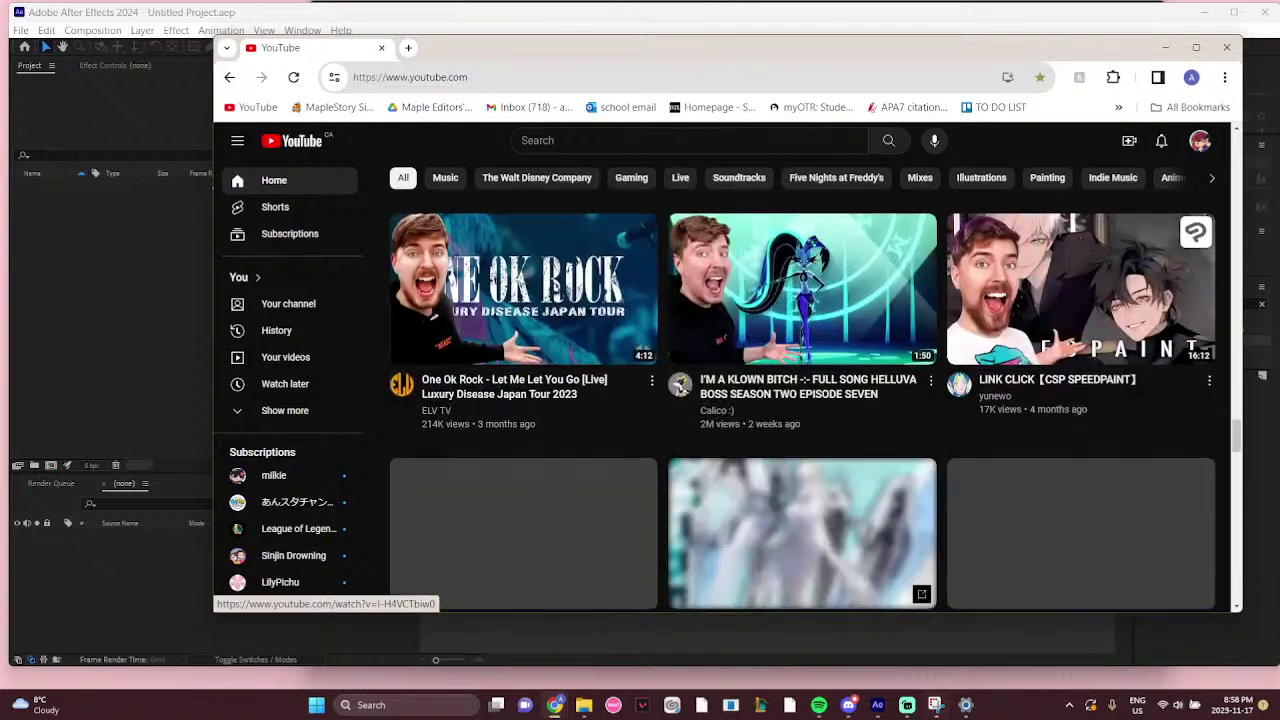
scroll(790, 413, down, 3)
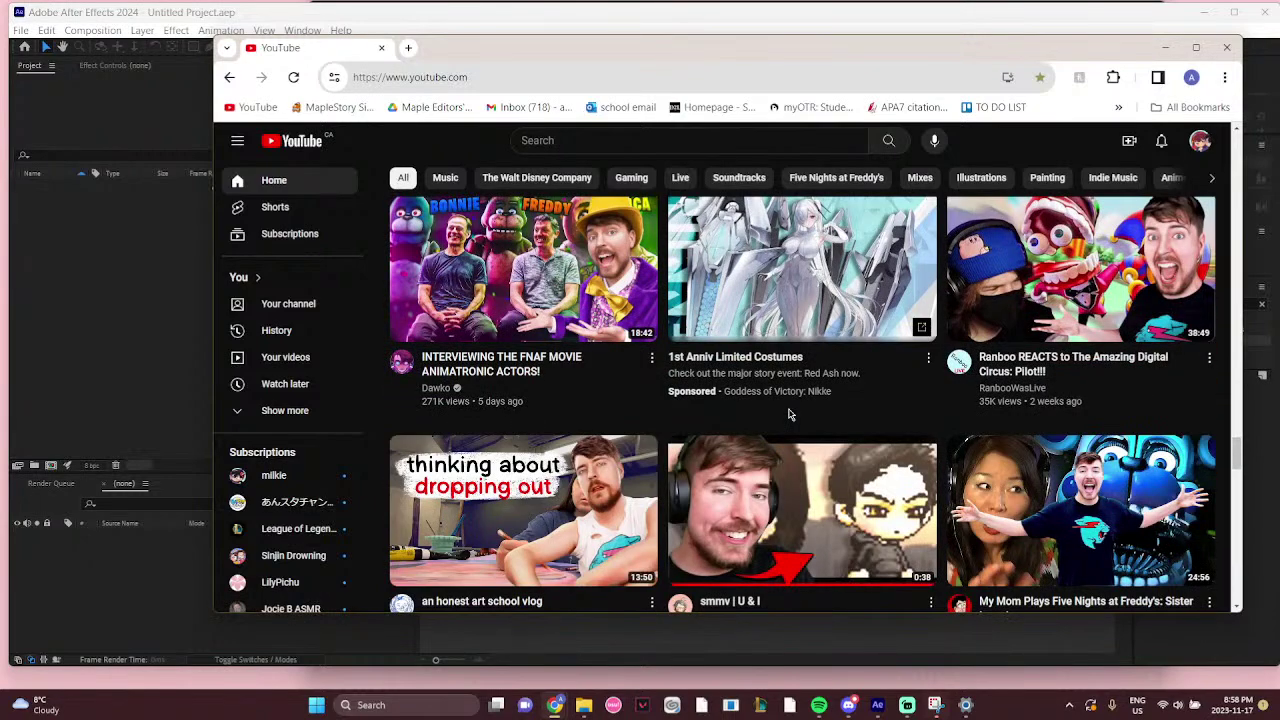
scroll(790, 413, down, 3)
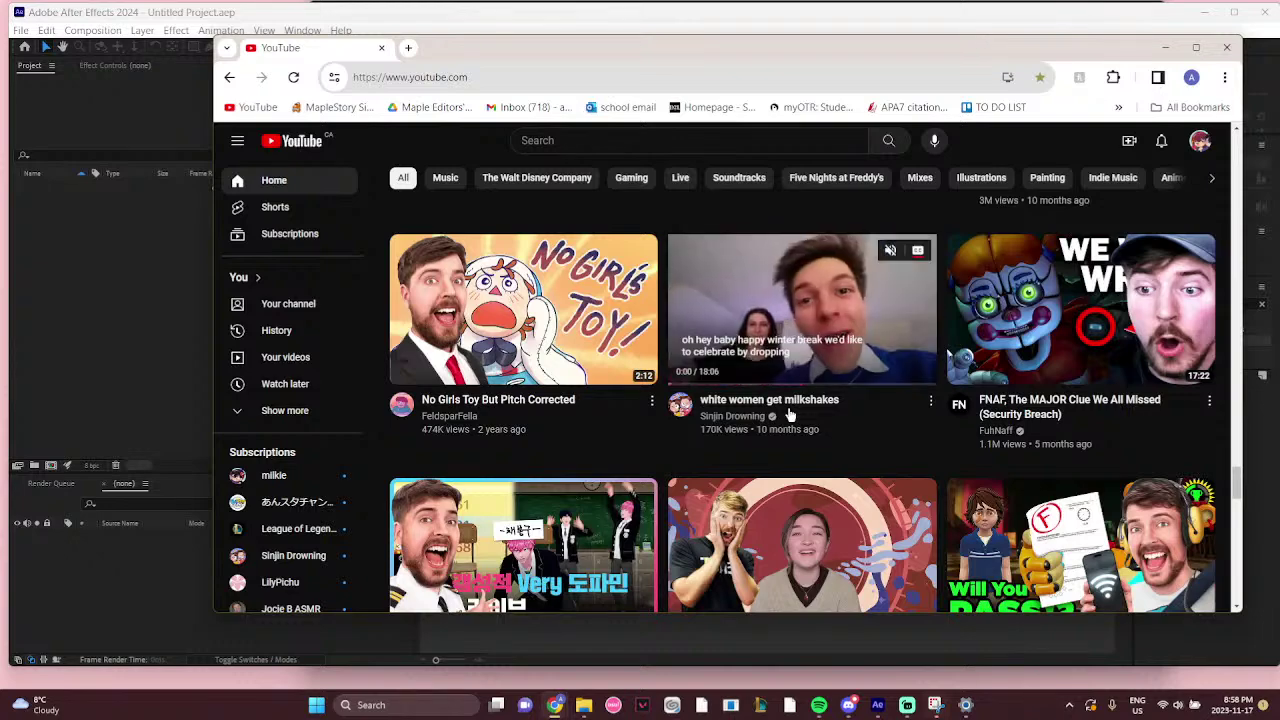
scroll(790, 413, down, 3)
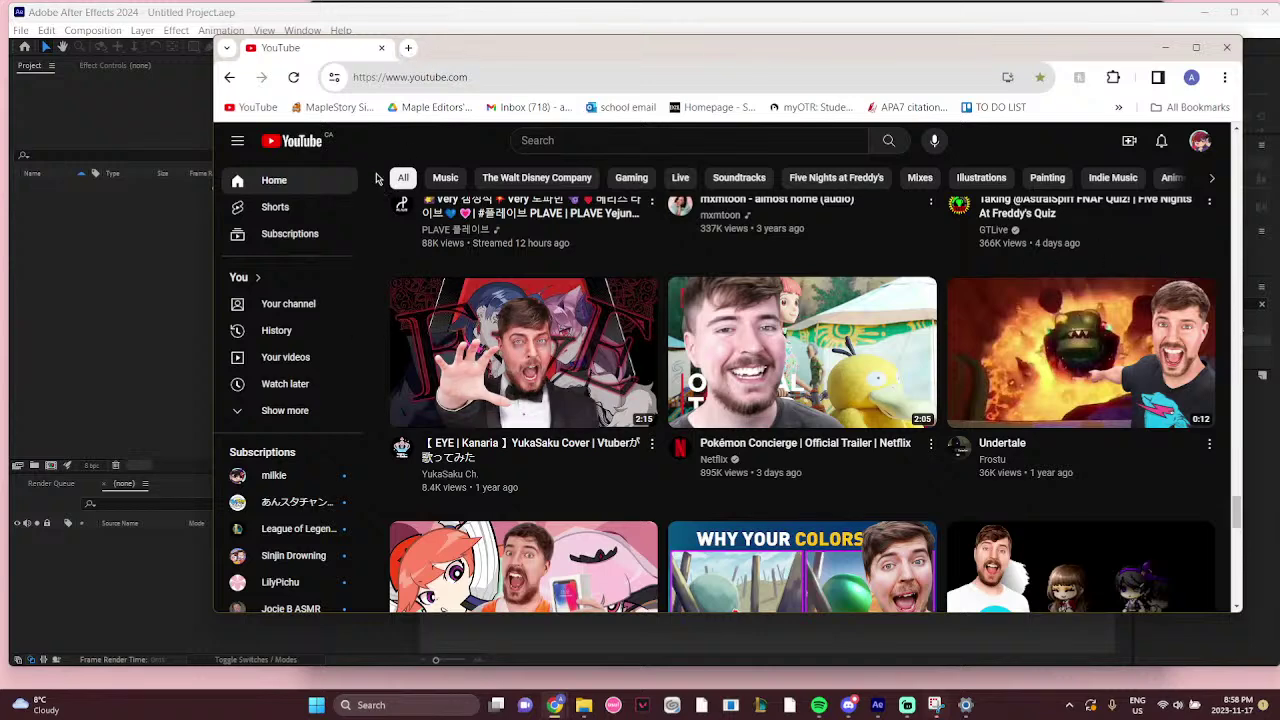
scroll(377, 178, down, 6)
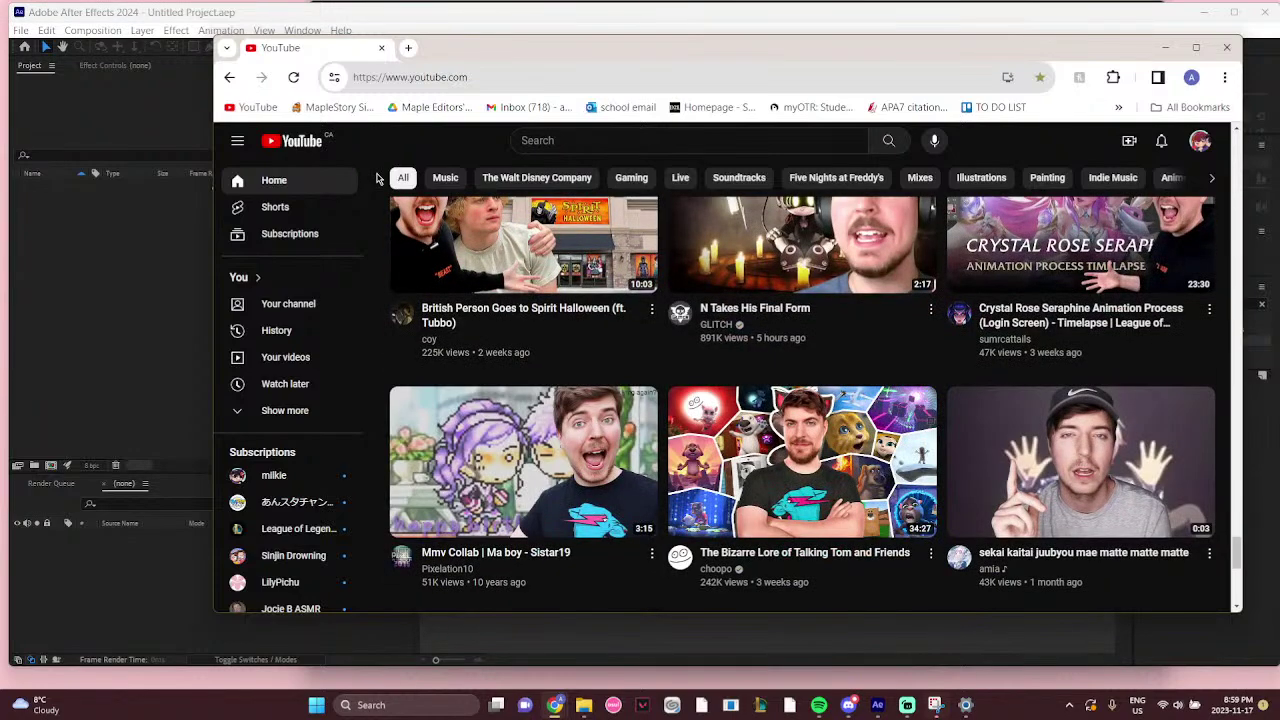
scroll(377, 178, down, 3)
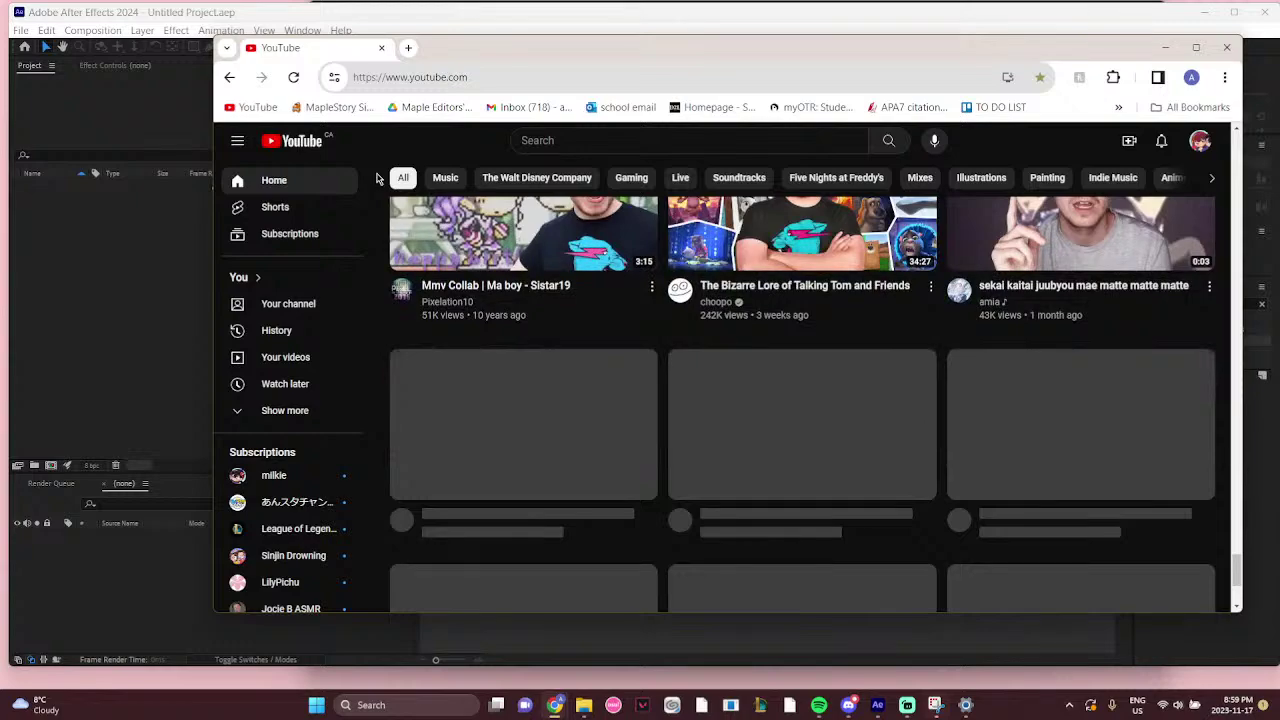
scroll(377, 178, down, 3)
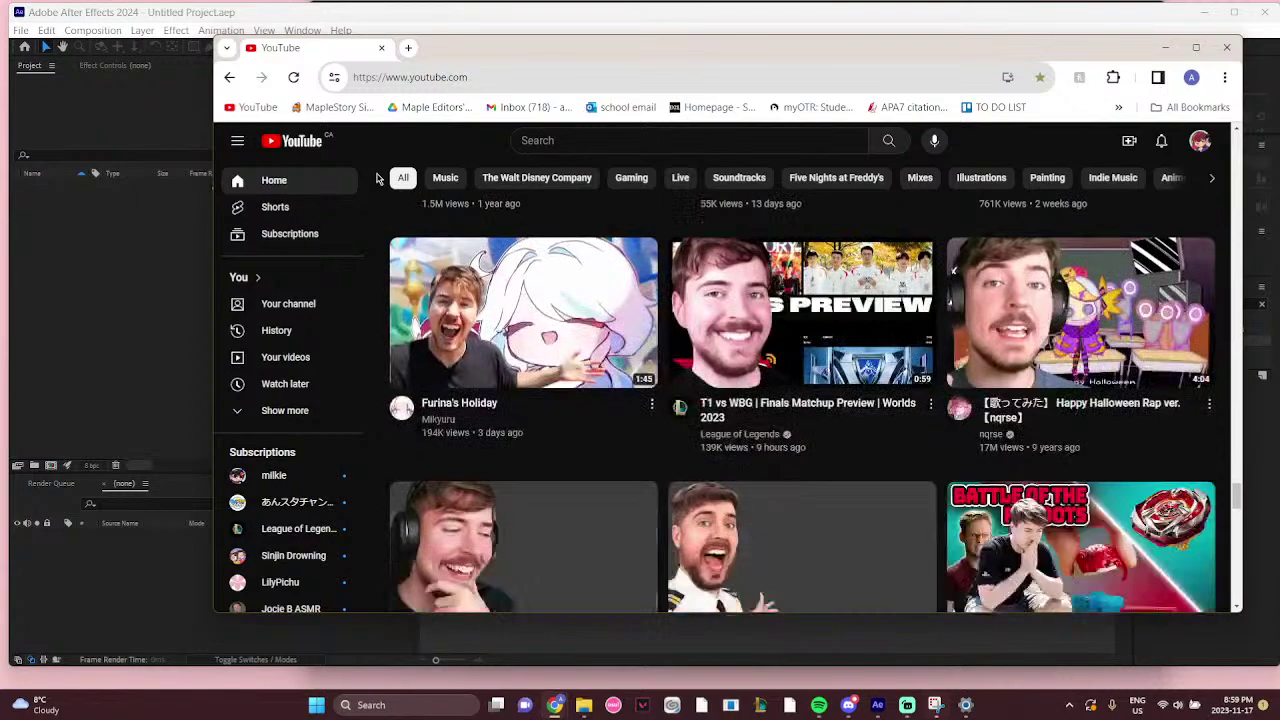
scroll(377, 178, down, 3)
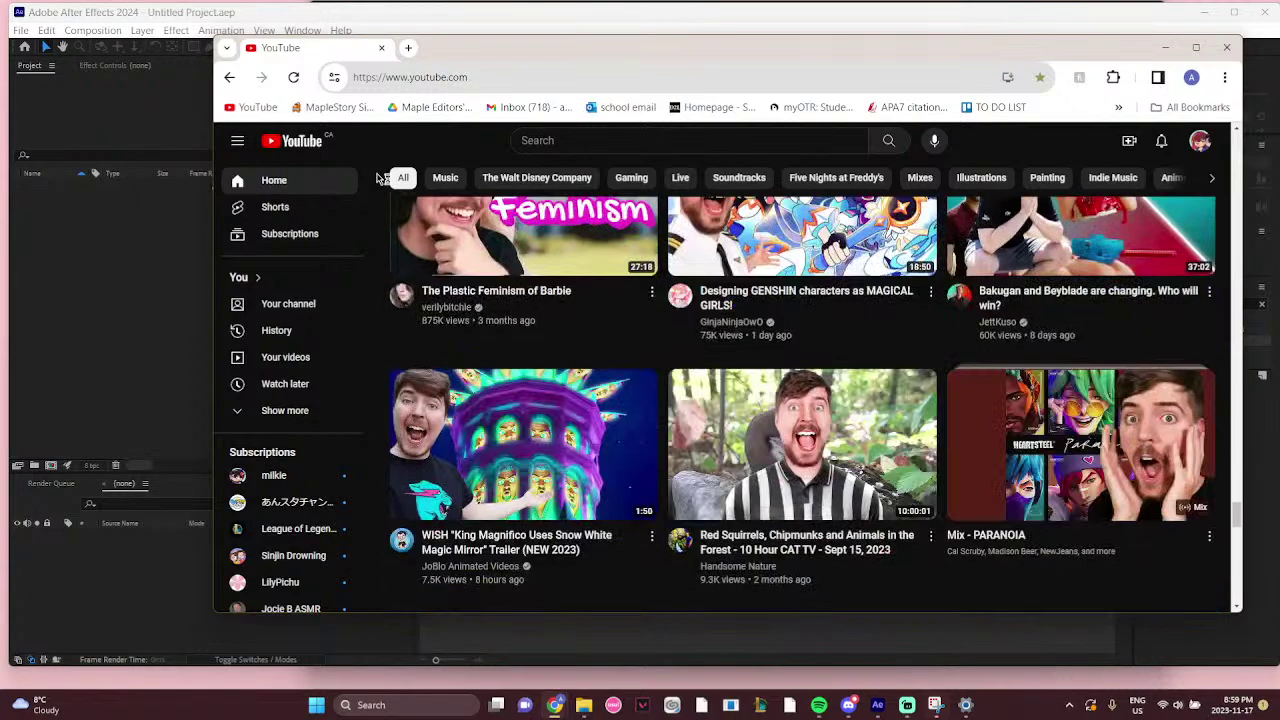
scroll(377, 178, down, 3)
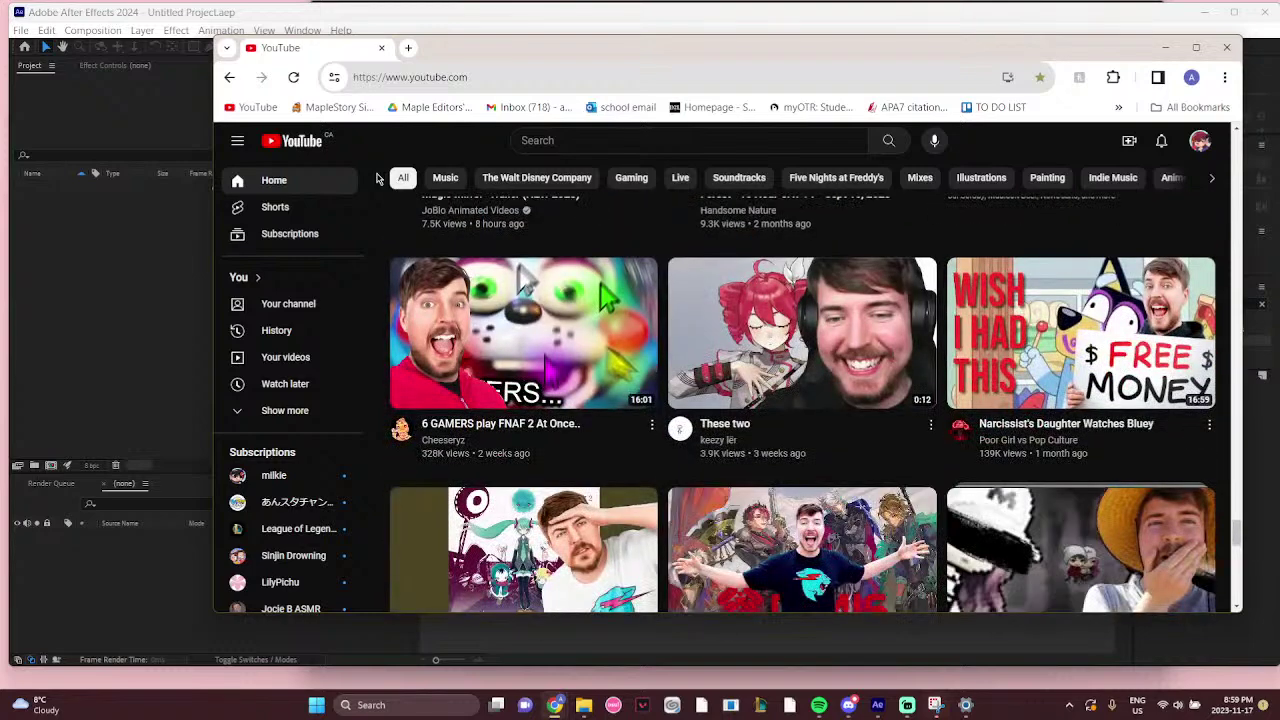
scroll(377, 178, down, 3)
scroll(377, 178, down, 3)
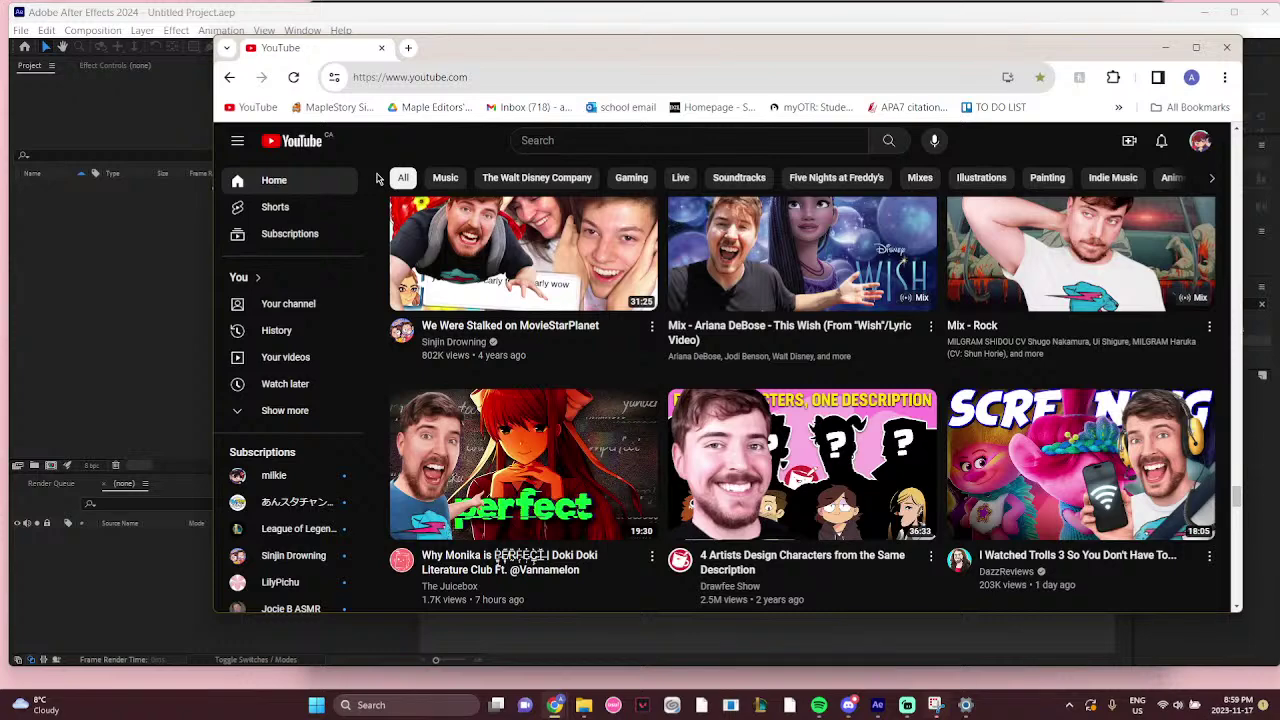
scroll(377, 178, down, 3)
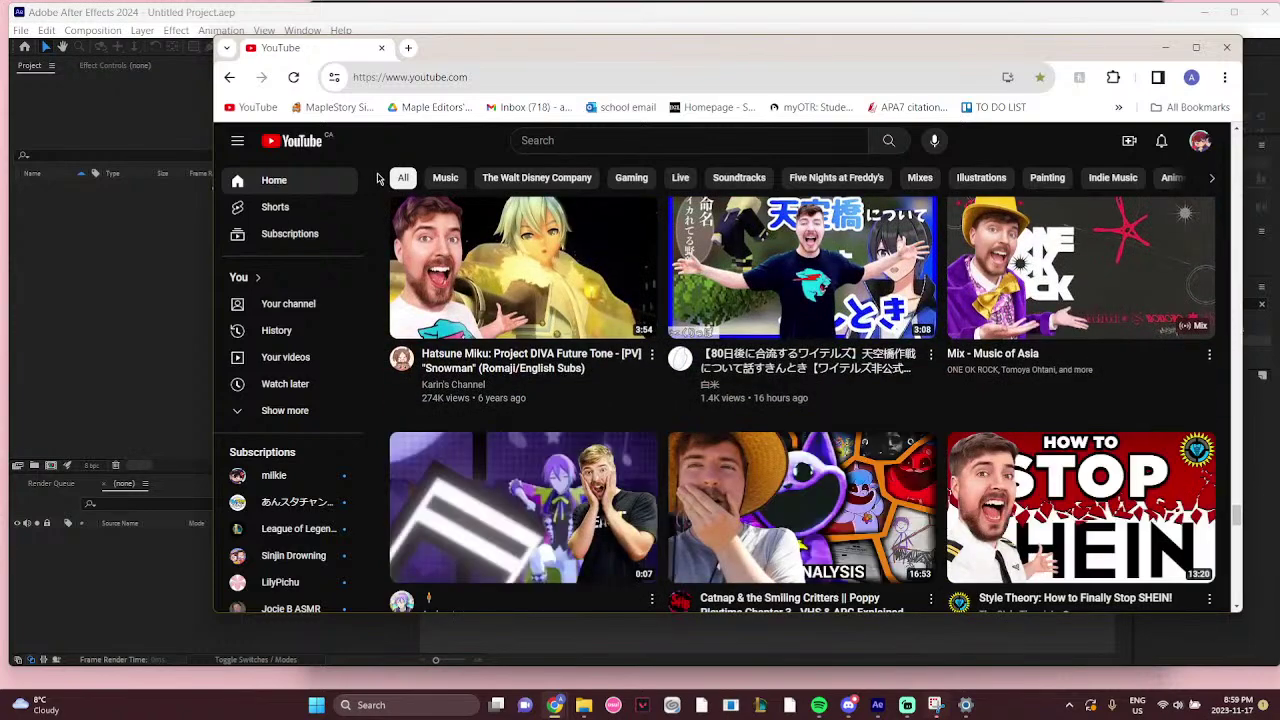